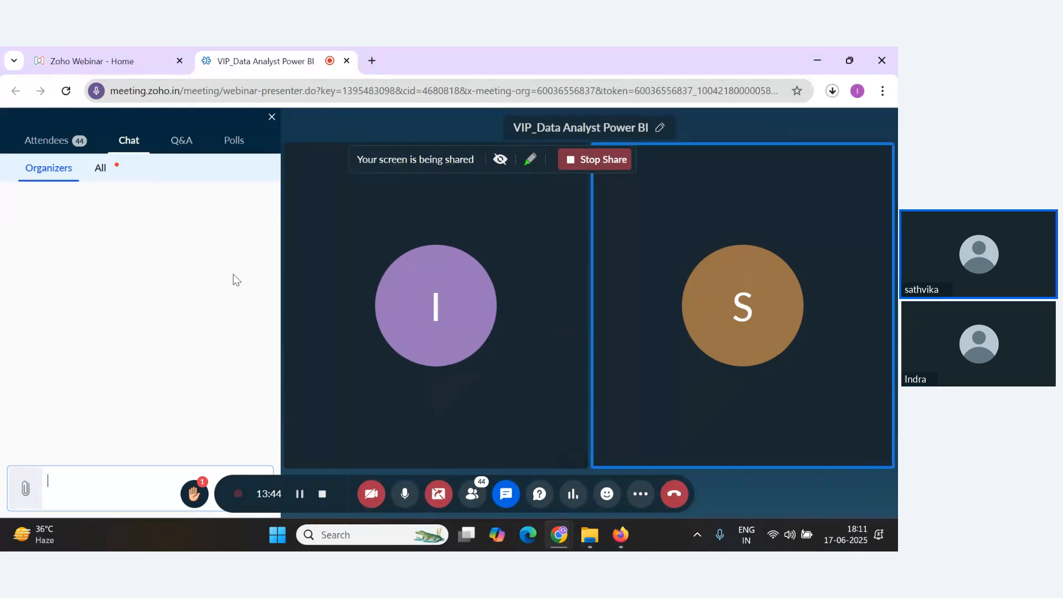
Show all chat messages in the webinar and scroll through the latest attendee replies.
left_click(96, 172)
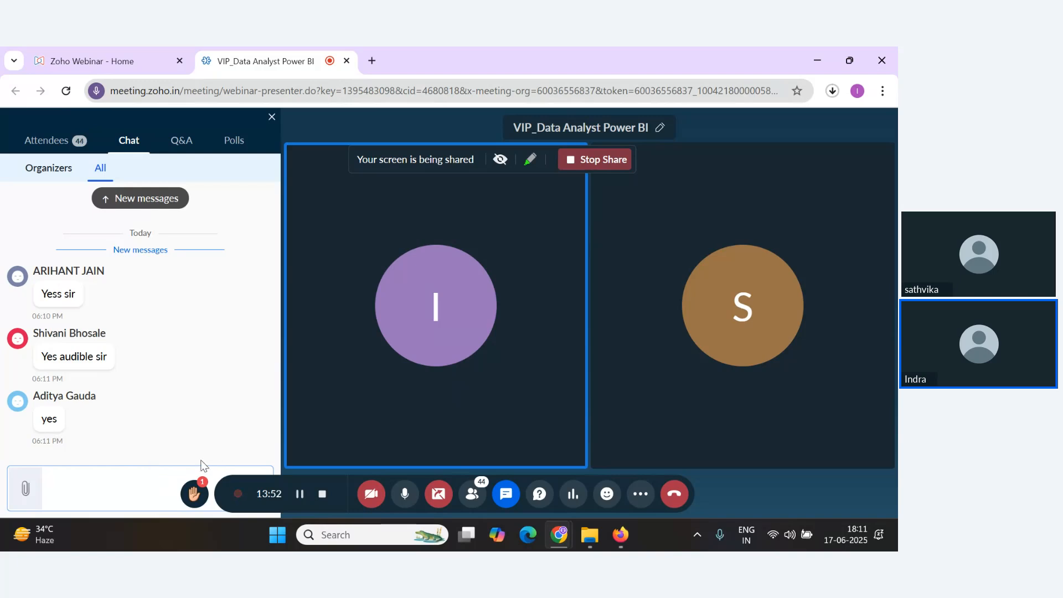
scroll(197, 406, "down", 2)
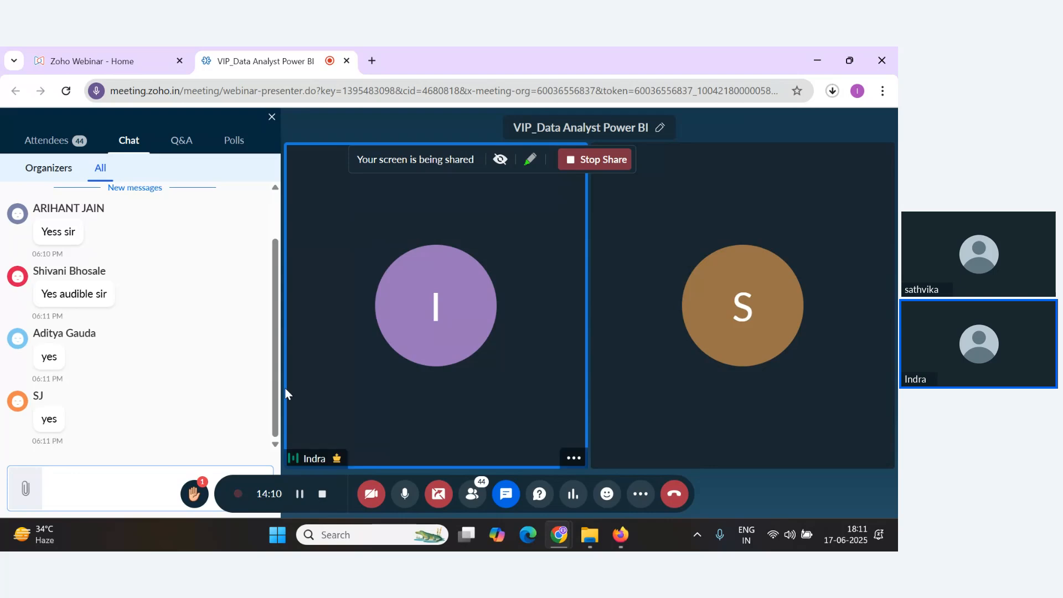
key("alt+Tab")
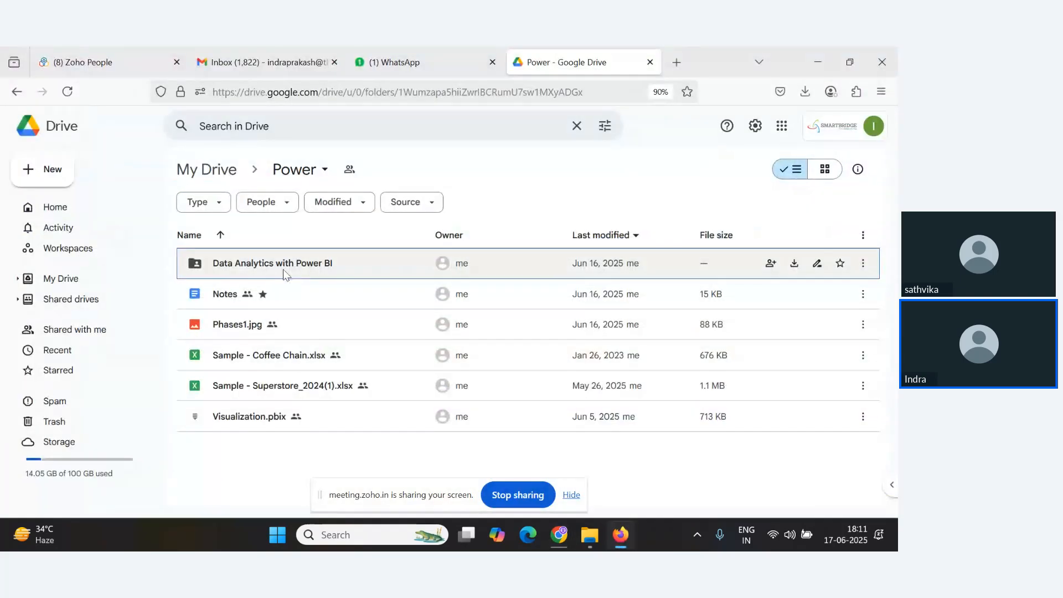
Open the Project Planning Template.docx.pdf preview inside Data Analytics with Power BI > 1. Project Initialization and Planning Phase.
left_click(282, 269)
double_click(282, 270)
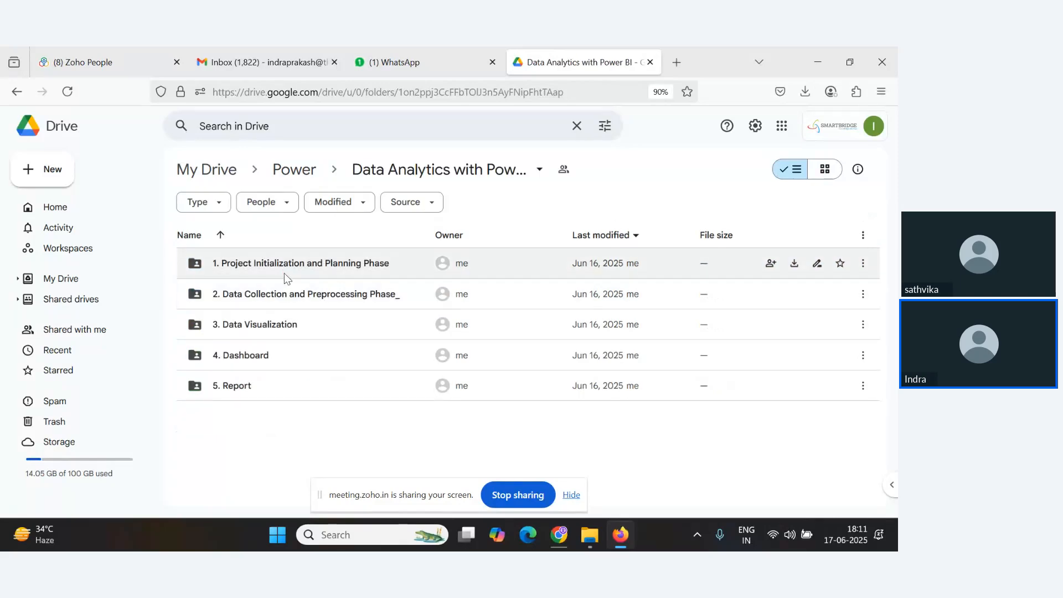
left_click(281, 271)
double_click(281, 271)
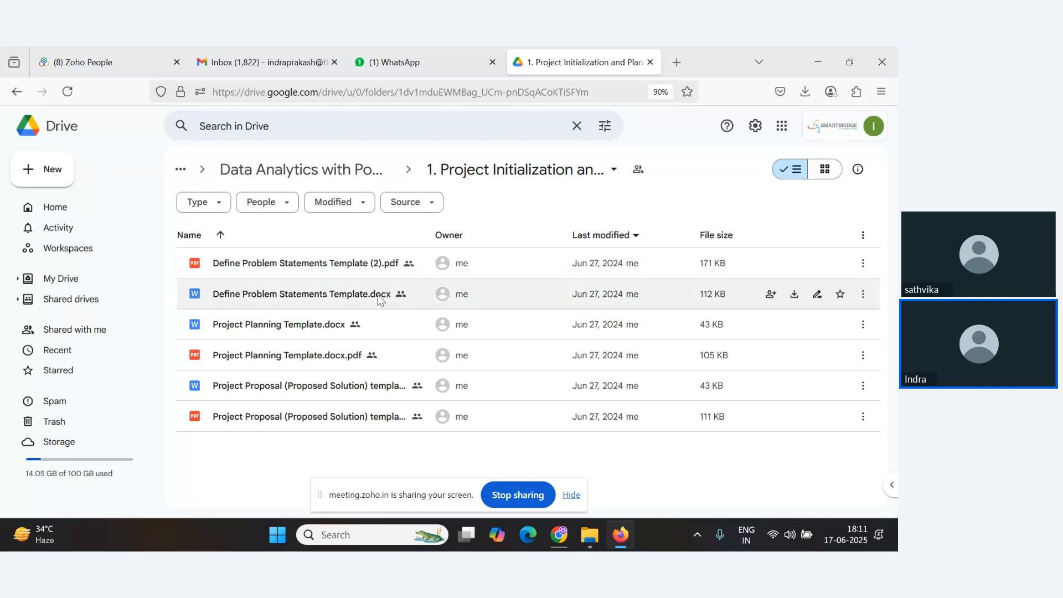
double_click(251, 359)
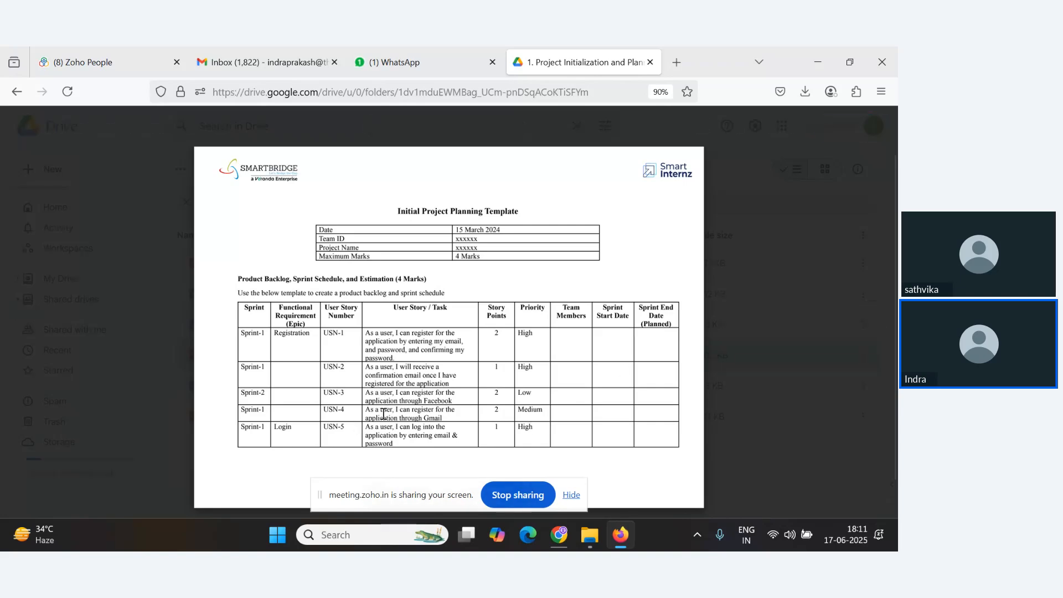
left_click(333, 538)
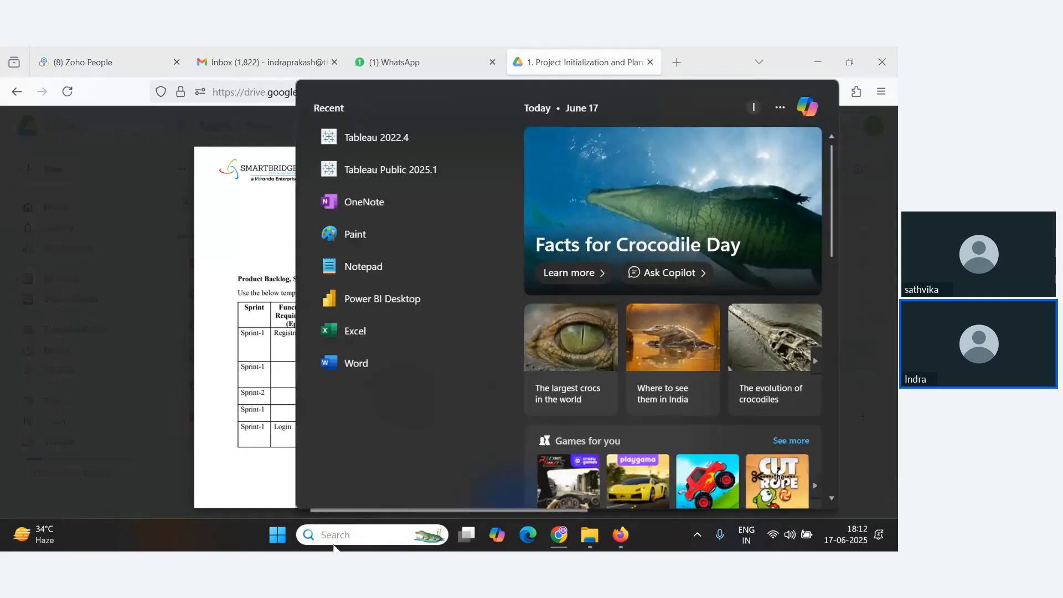
left_click(238, 62)
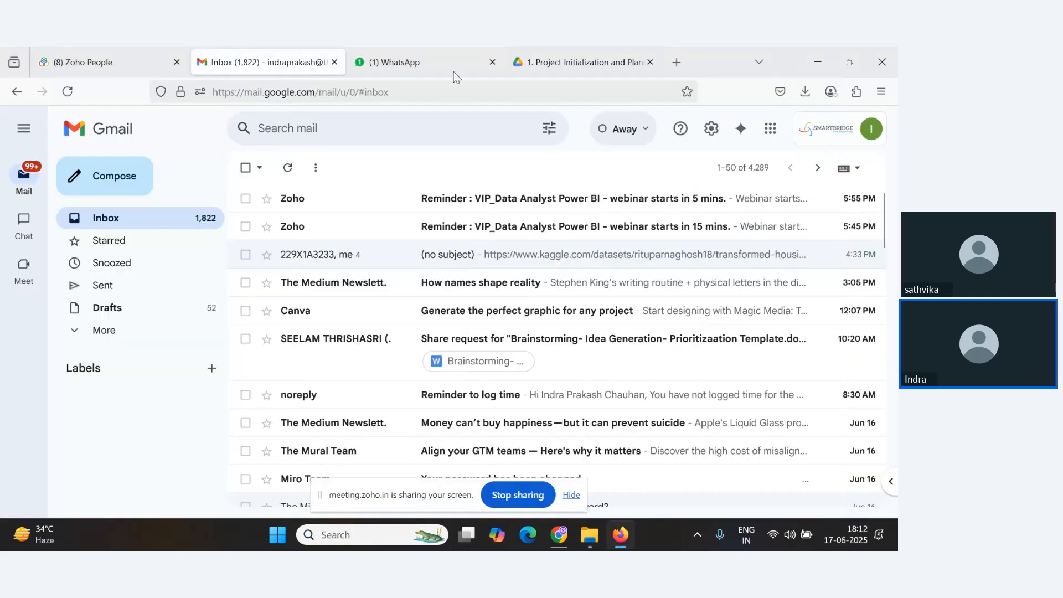
left_click(601, 58)
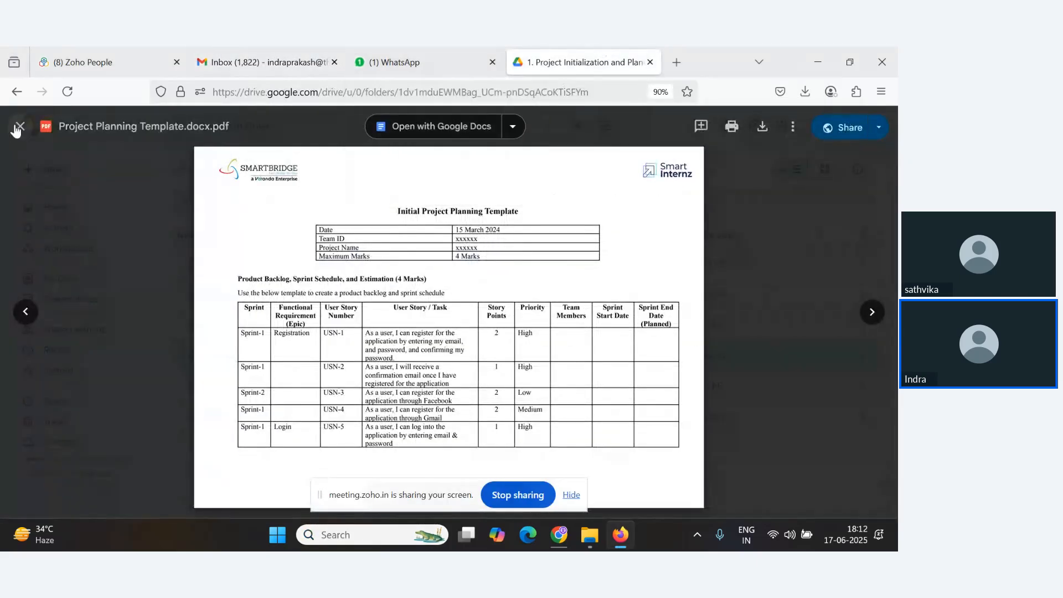
Go back to the Power folder and open the Notes document in a new tab.
left_click(17, 91)
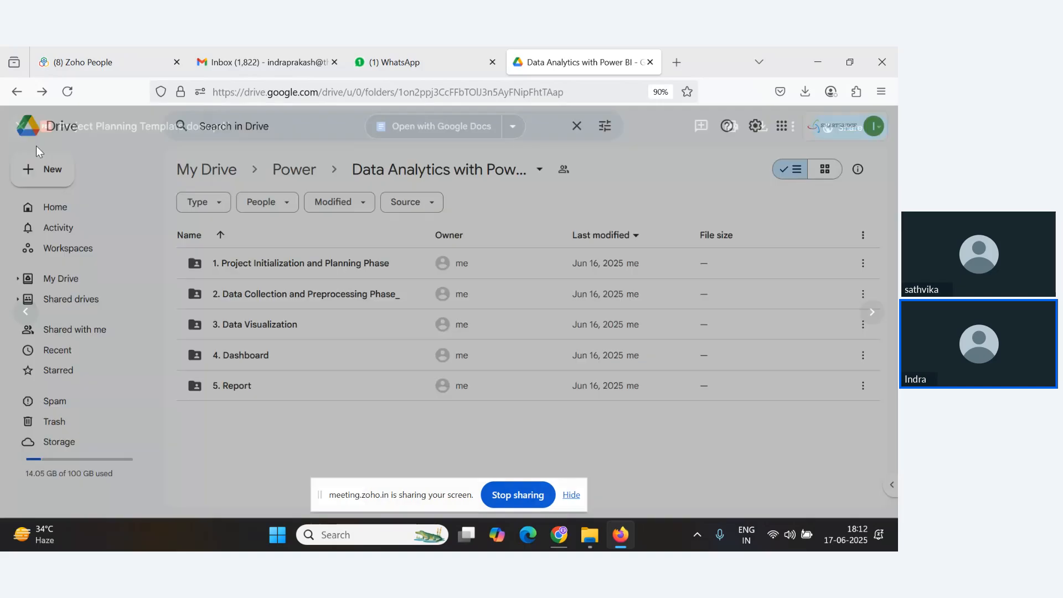
left_click(16, 91)
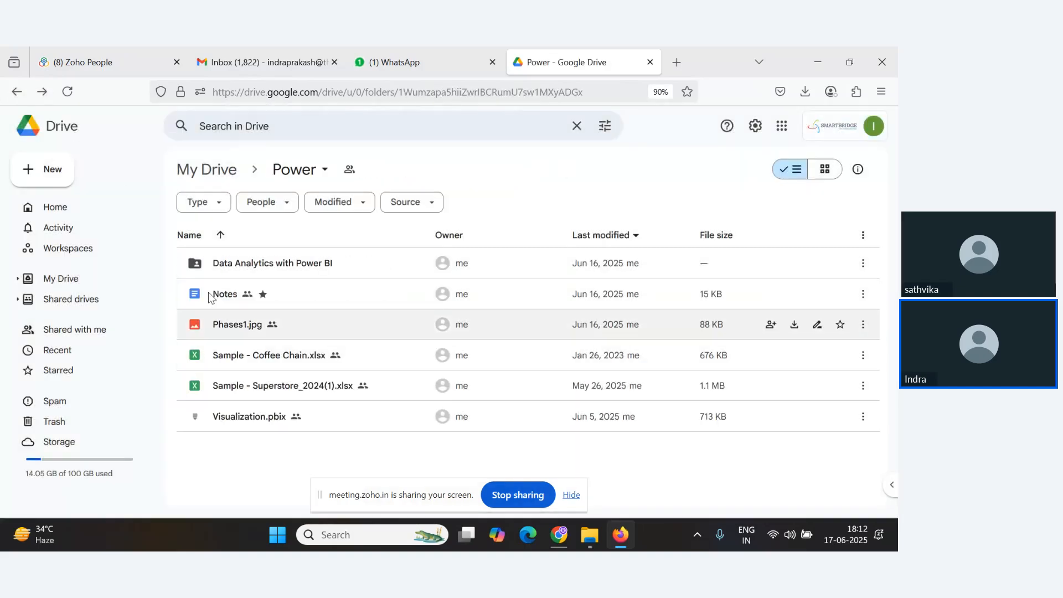
double_click(210, 295)
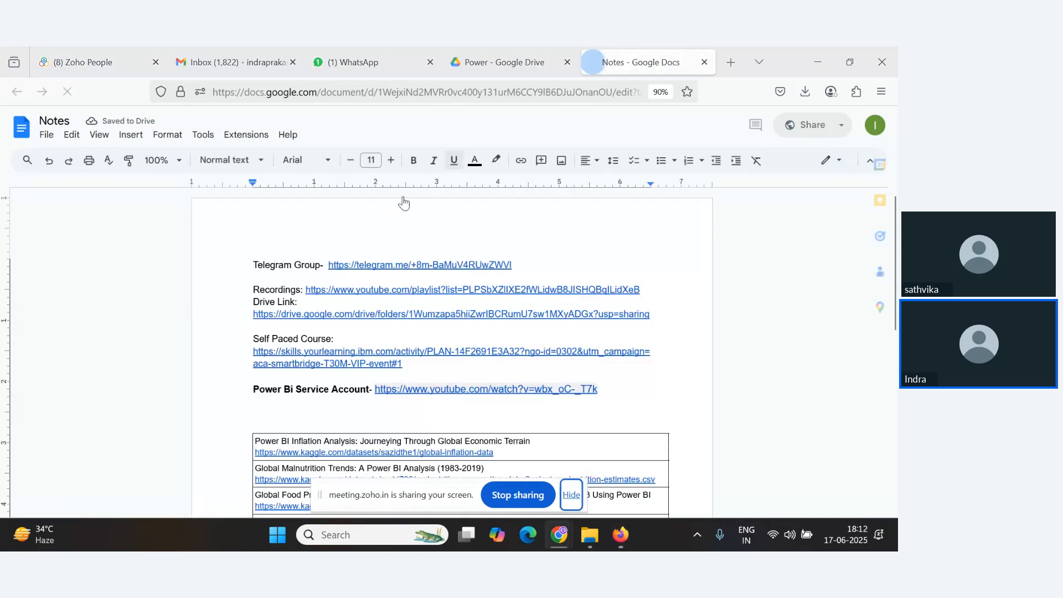
scroll(464, 222, "down", 10)
Reopen the Project Planning Template.docx.pdf from the 1. Project Initialization and Planning Phase folder.
left_click(496, 62)
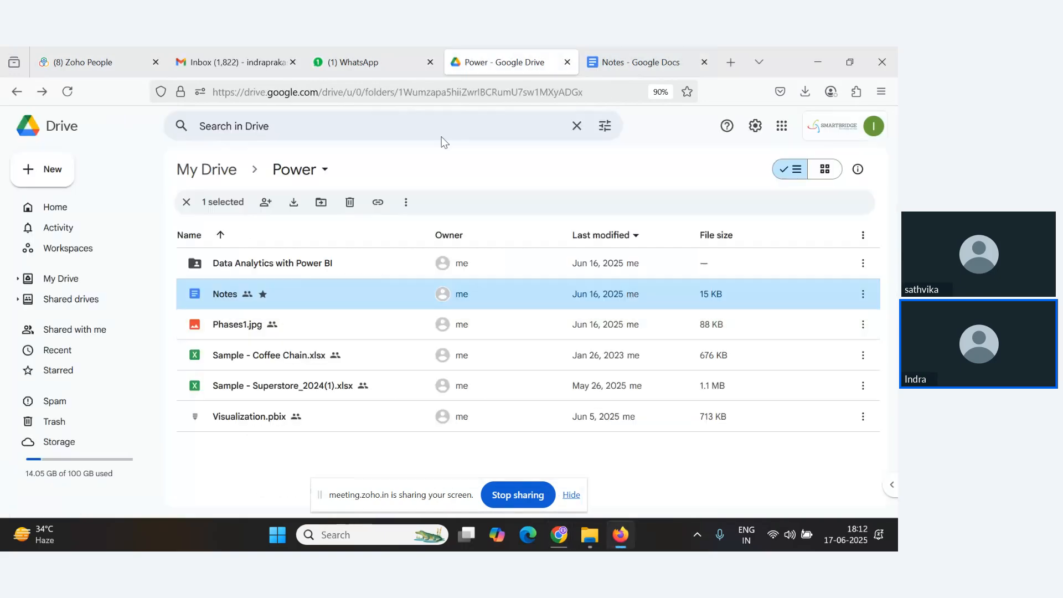
double_click(264, 264)
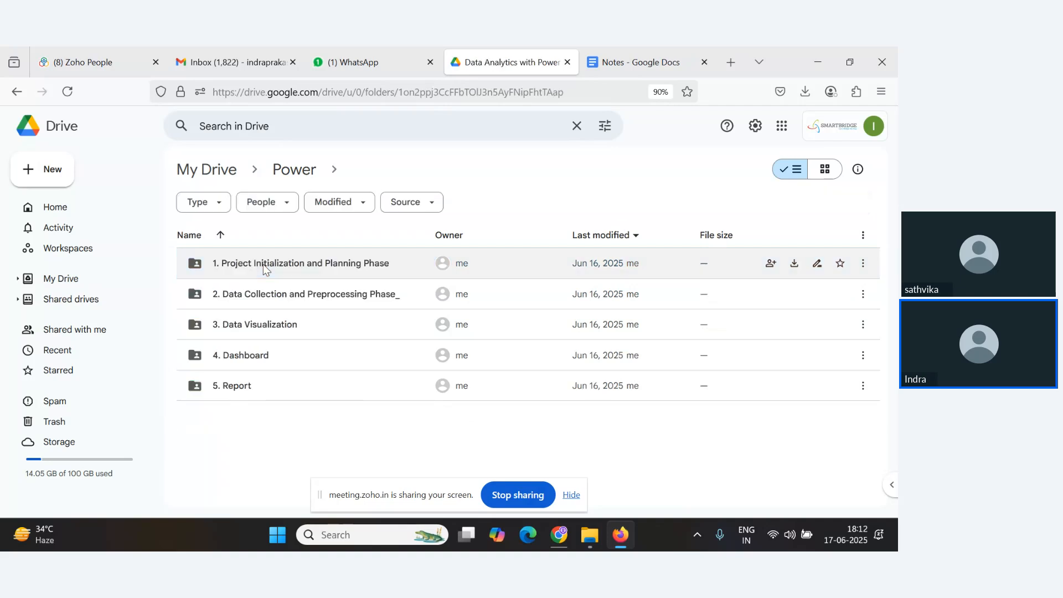
double_click(295, 261)
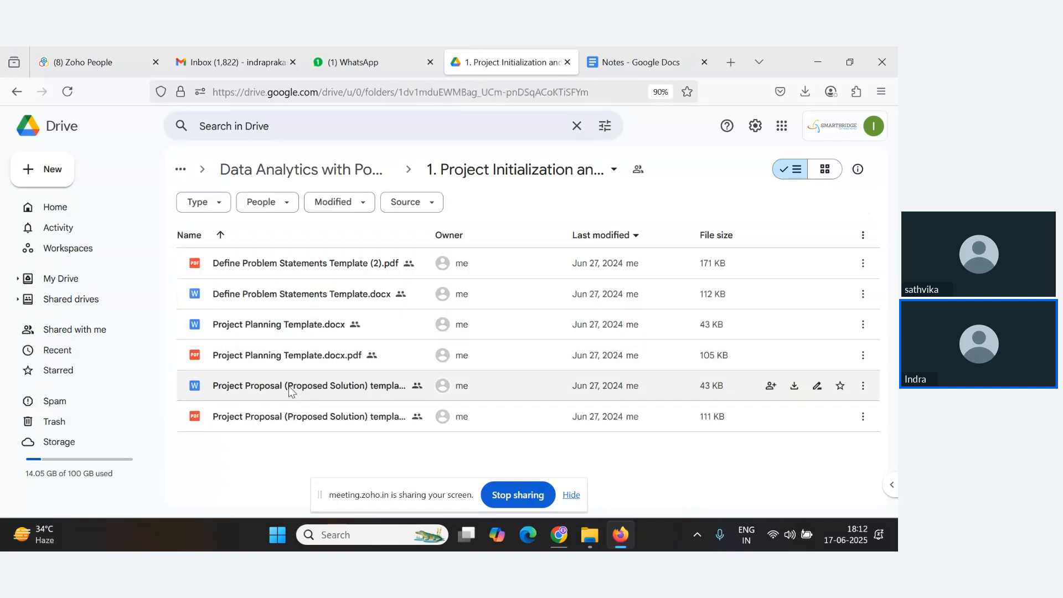
left_click(229, 352)
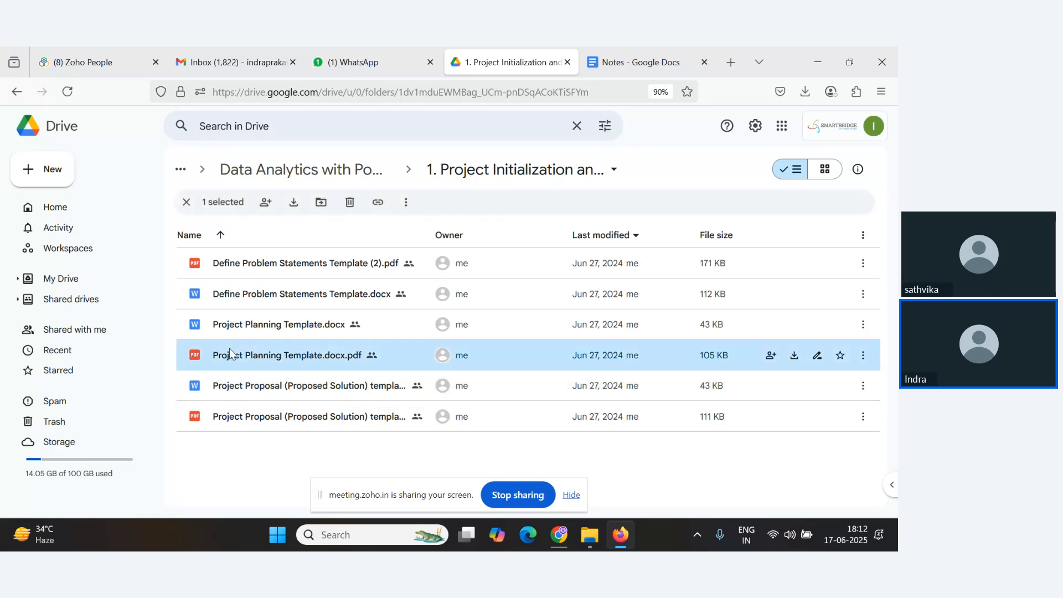
double_click(228, 351)
Switch to the Notes document and scroll to the end of its last page.
key("alt+Tab")
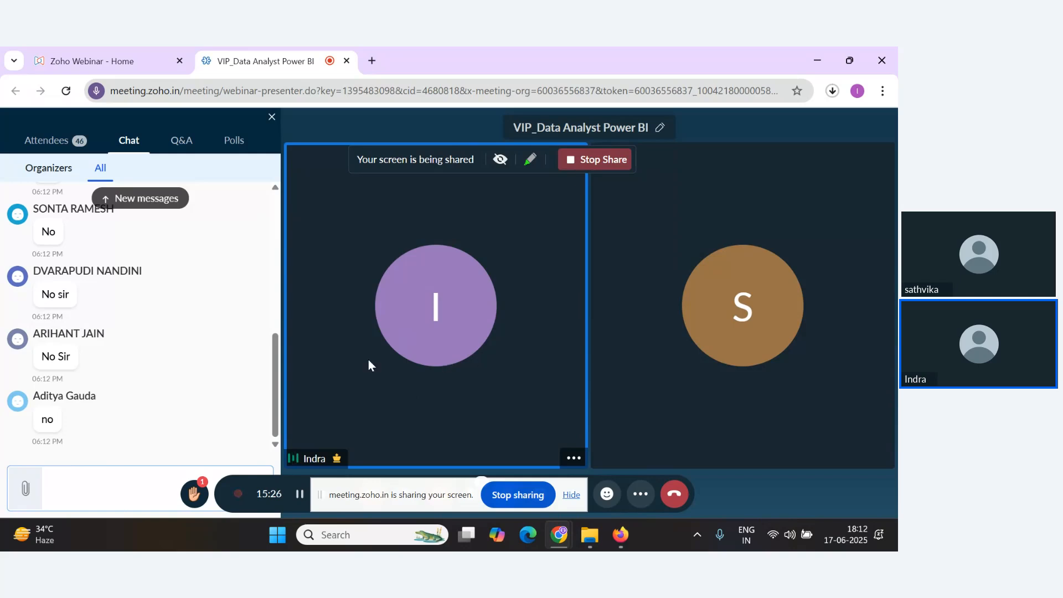
key("alt+Tab")
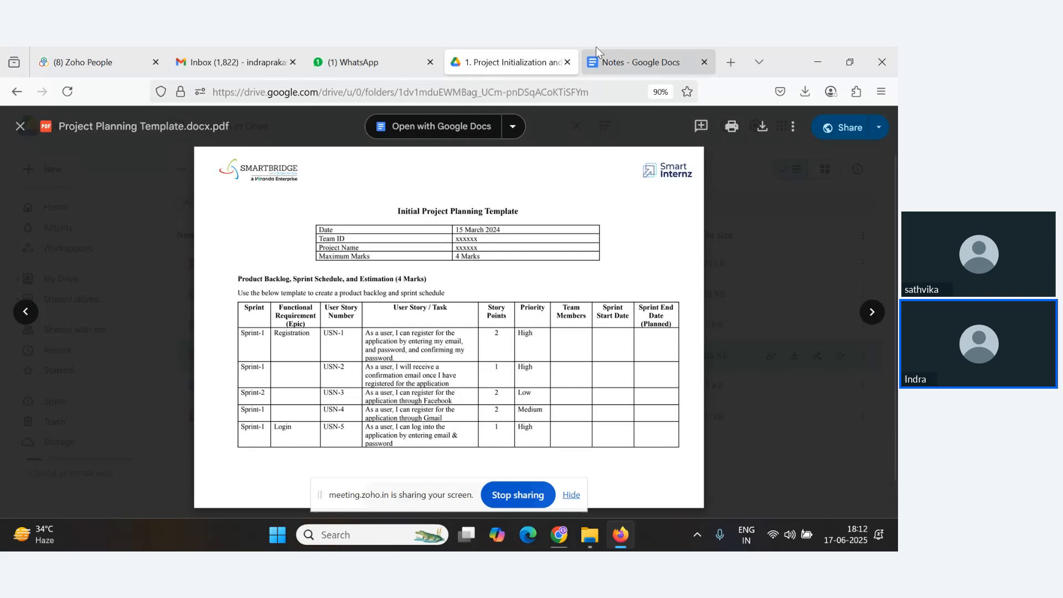
left_click(604, 61)
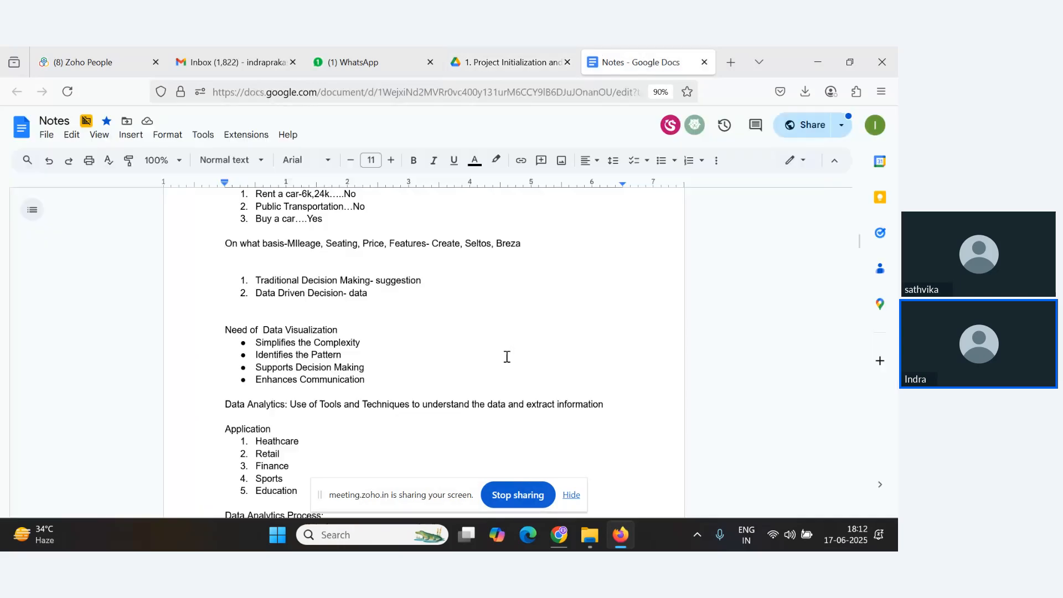
scroll(506, 358, "down", 10)
scroll(506, 358, "down", 12)
left_click(655, 399)
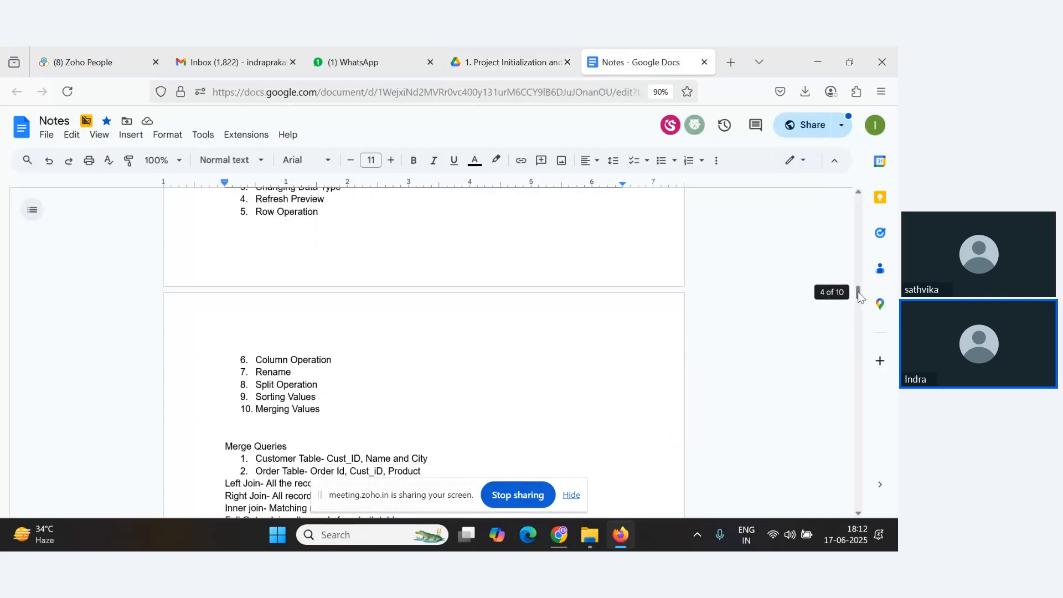
left_click_drag(859, 292, 862, 494)
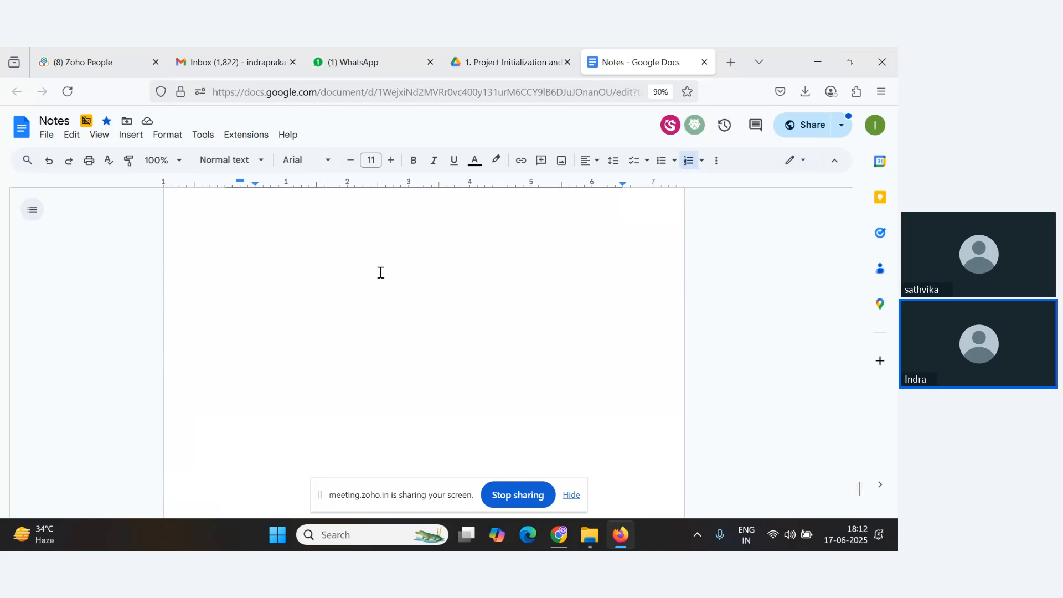
scroll(376, 312, "up", 3)
Add a new line 'Sprint:' below the Dynamic RLS note.
left_click(366, 317)
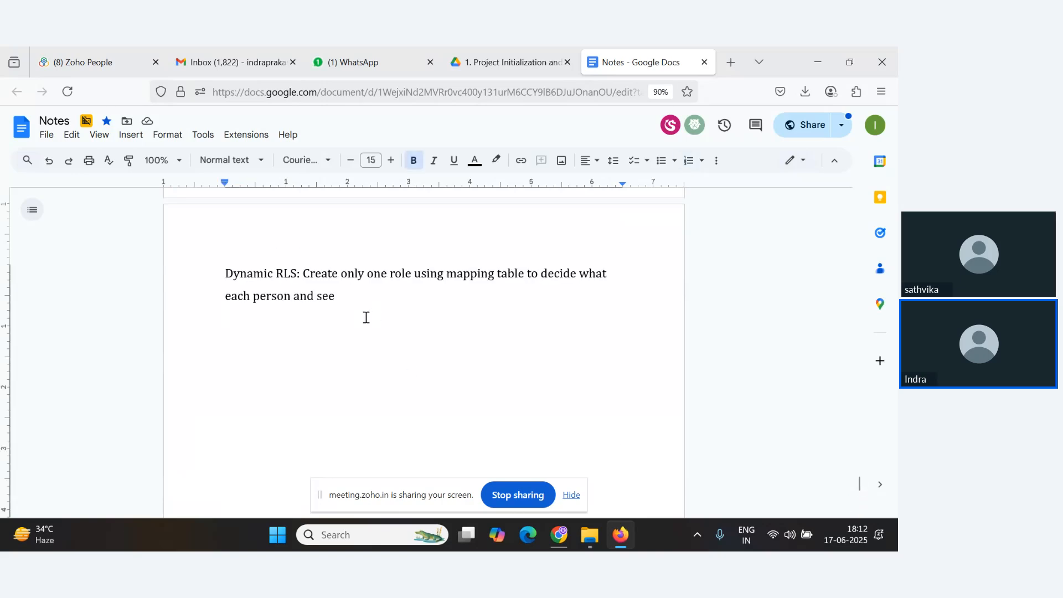
key("Return")
type("Sprint")
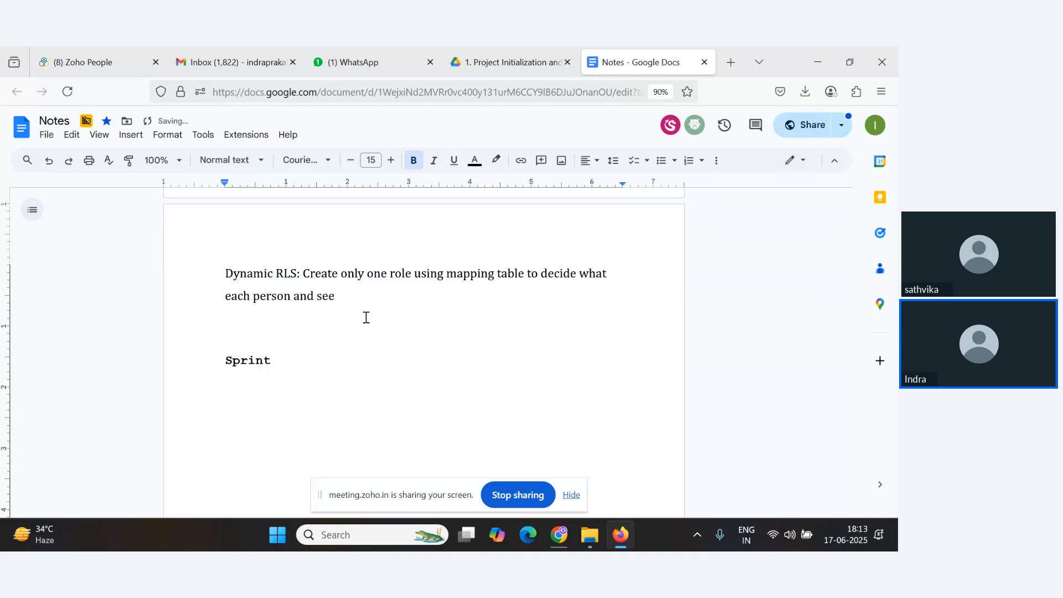
type(":")
Insert a 'Jira Guideline:' heading line just above the 'Sprint:' line.
left_click(314, 340)
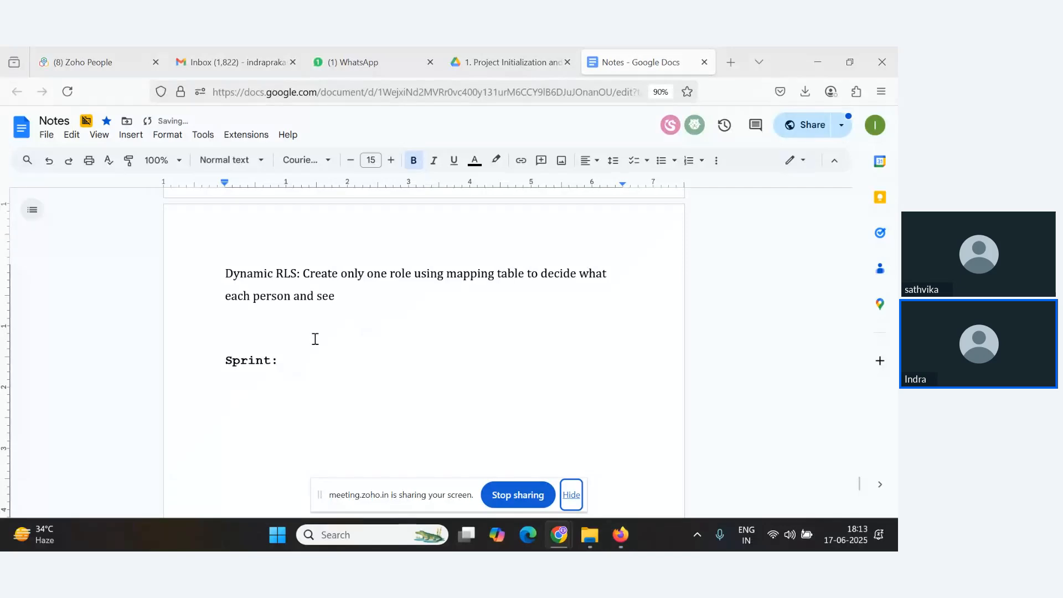
type("Jir")
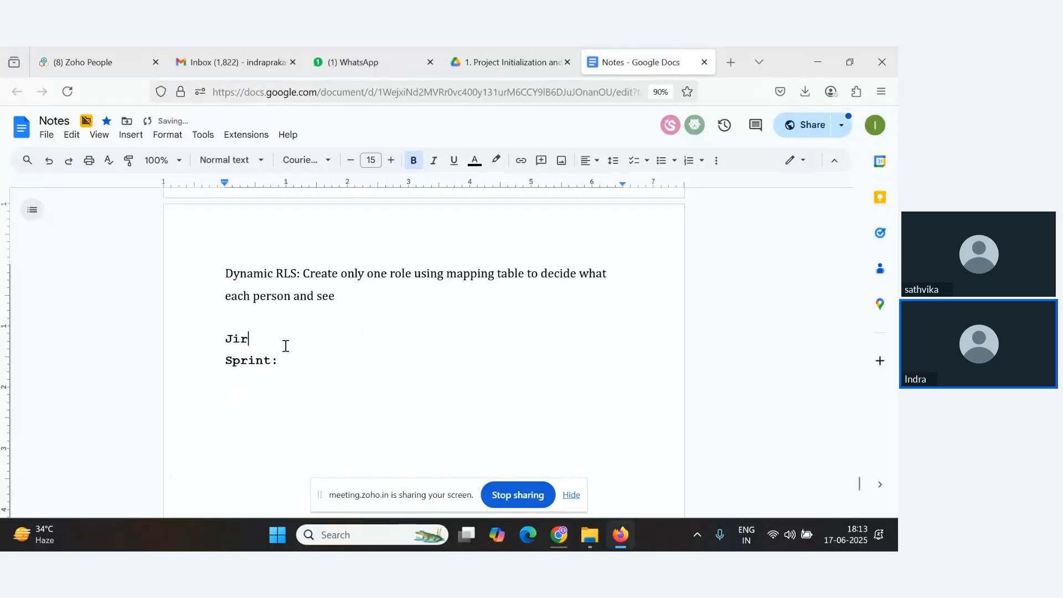
type("a Huideline")
key("BackSpace")
type("G")
left_click(285, 347)
type(":")
Glance at the webinar chat and return to the Notes document.
key("alt+Tab")
key("Tab")
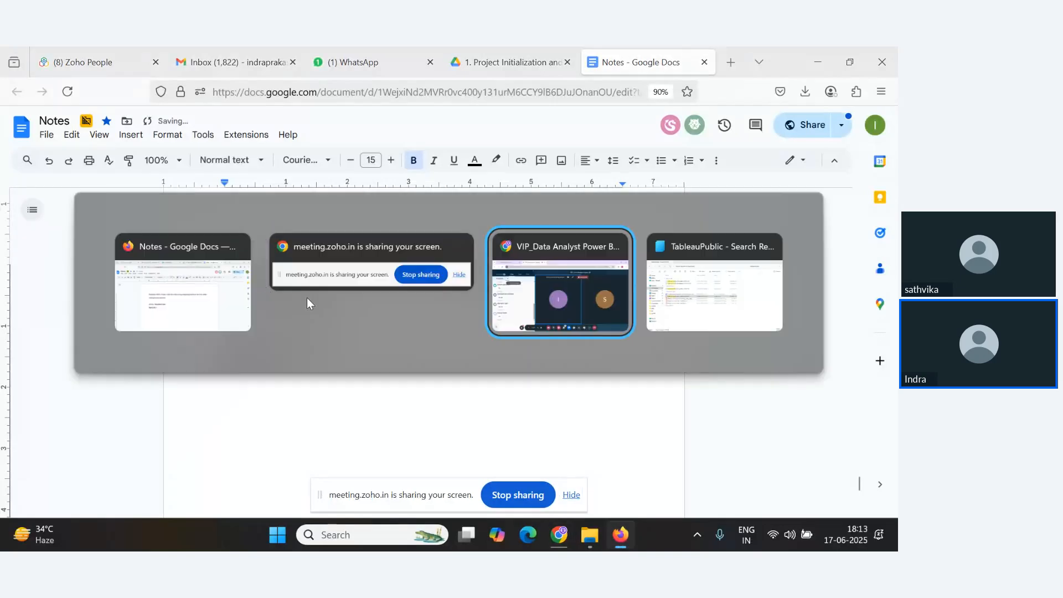
scroll(221, 382, "up", 2)
scroll(223, 382, "down", 2)
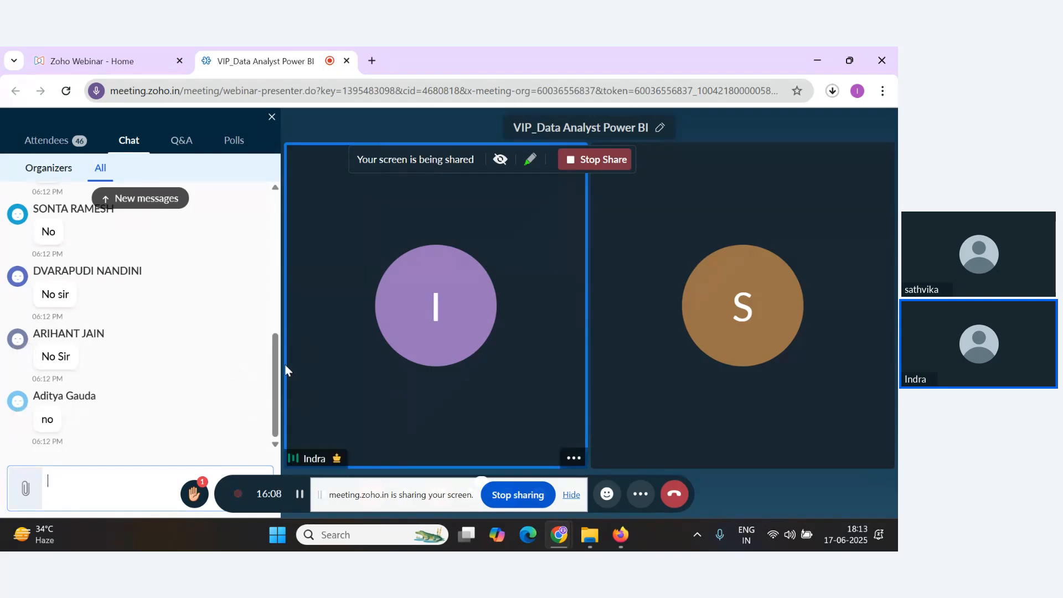
key("alt+Tab")
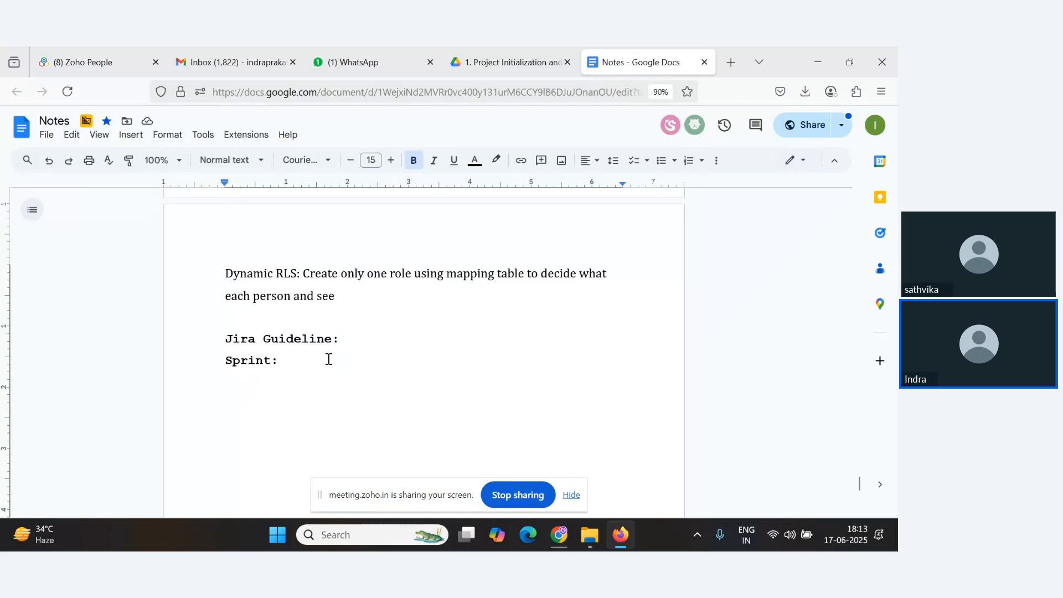
After 'Sprint:', write 'Duration during which you are going to complete set of tasks'.
type("Duration durin")
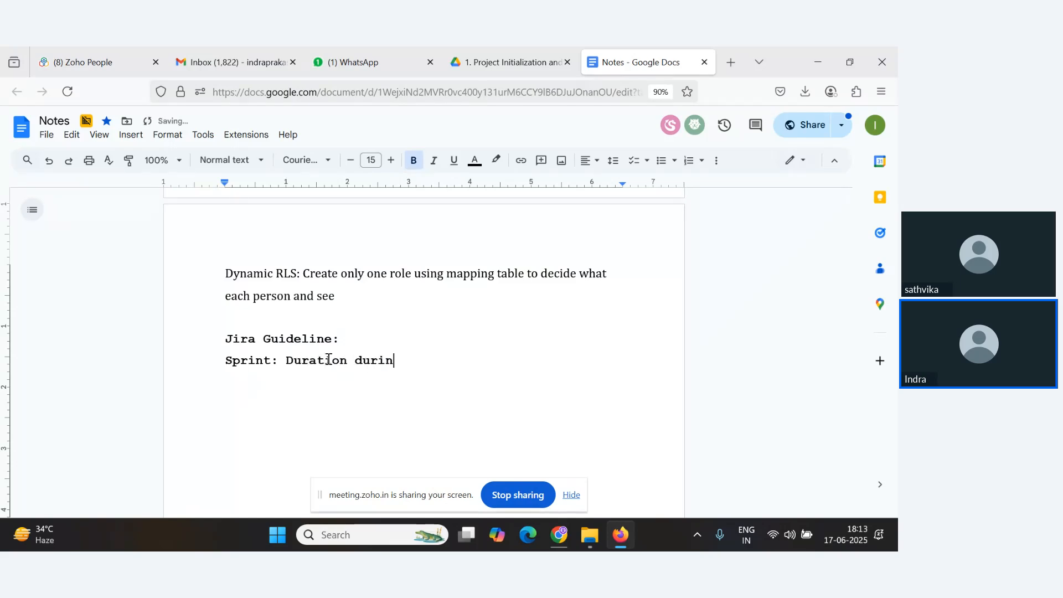
type("g which you ")
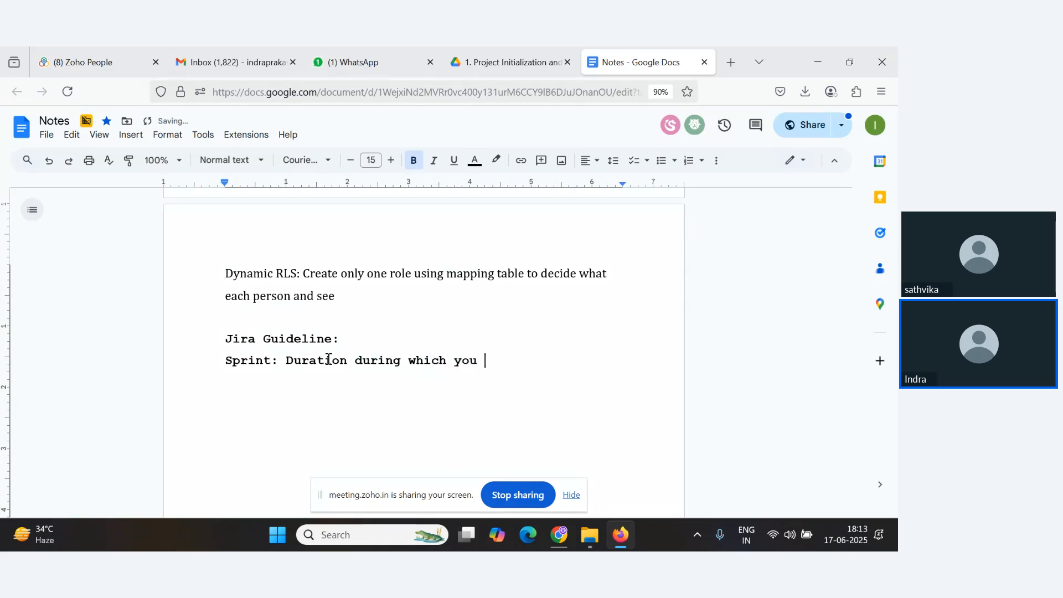
type("are goin to compele")
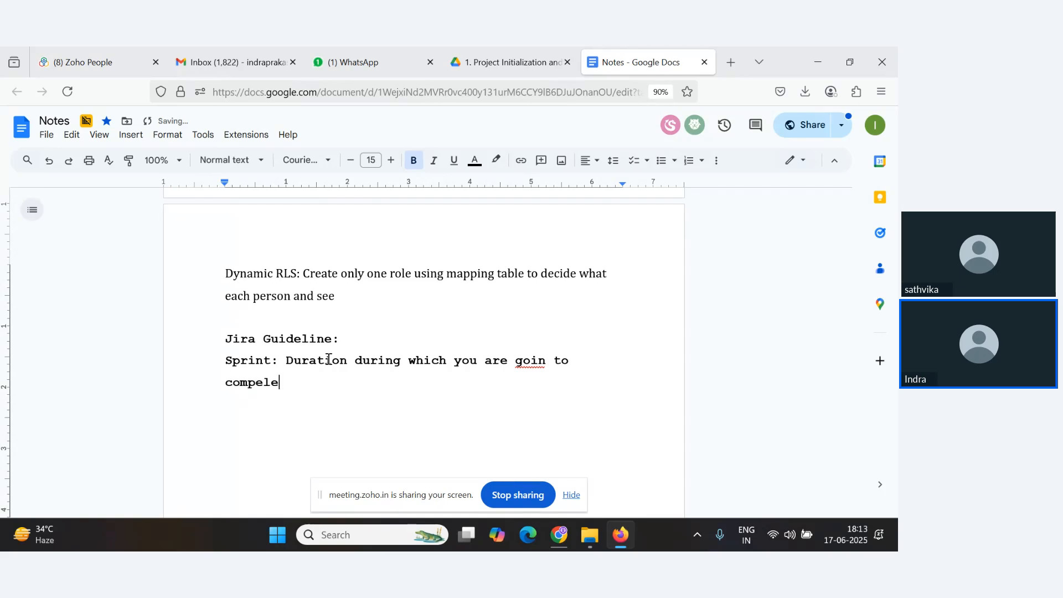
key("BackSpace")
type("r")
key("BackSpace")
type("t")
key("BackSpace")
key("BackSpace")
type("lete")
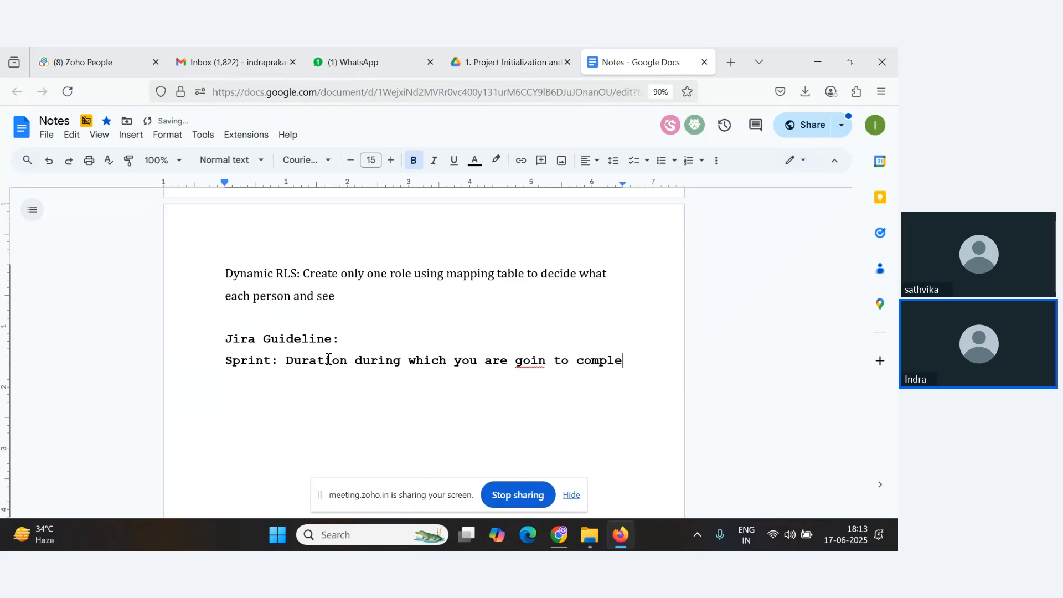
type(" set ")
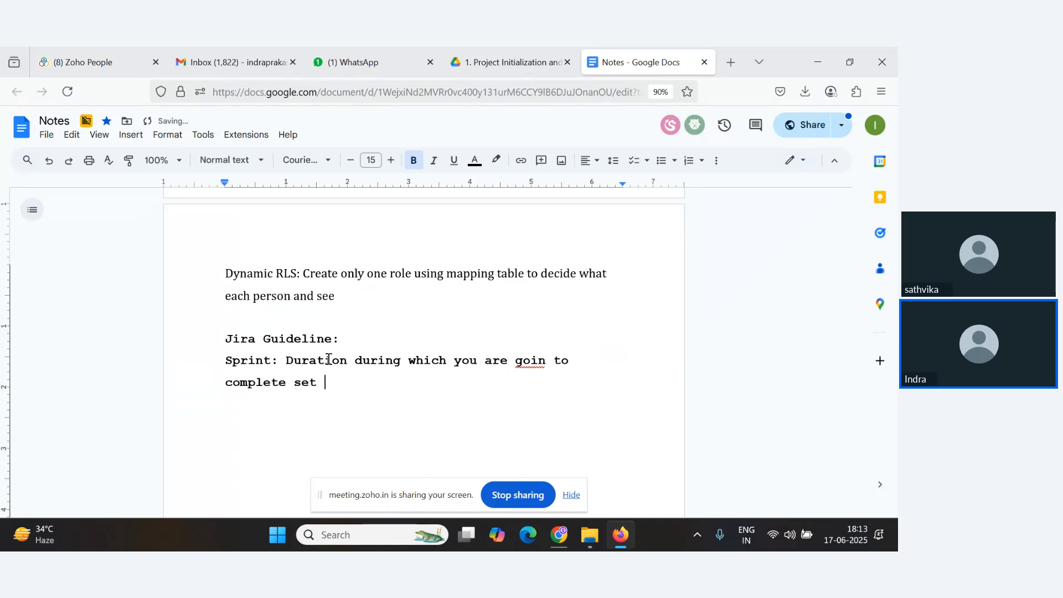
type("of tasks")
left_click(545, 361)
type("g")
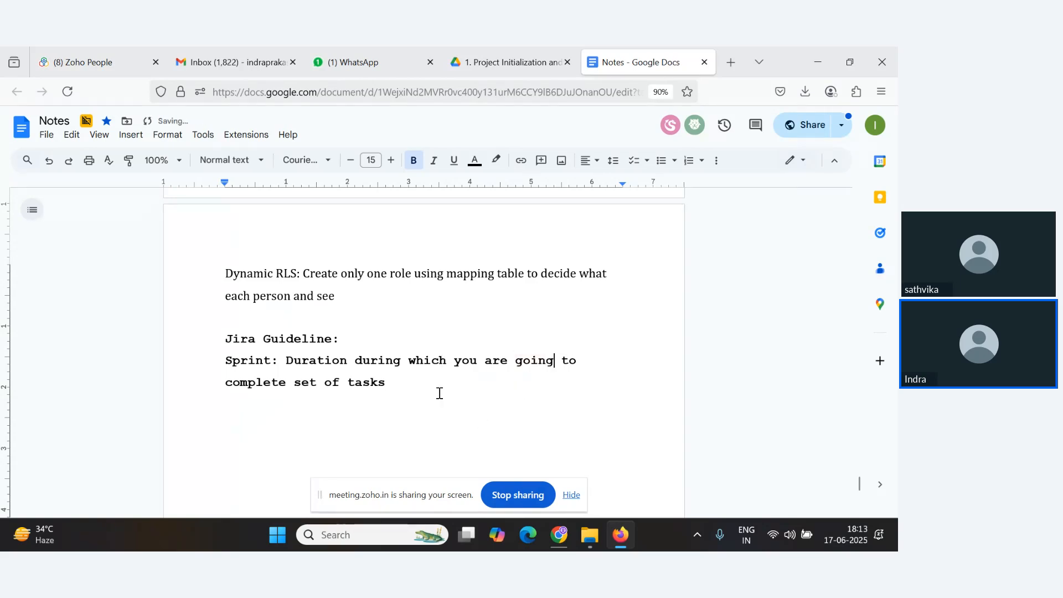
Change the font of the 'Jira Guideline:' and 'Sprint:' lines to Calibri and remove their bold.
left_click_drag(440, 393, 188, 330)
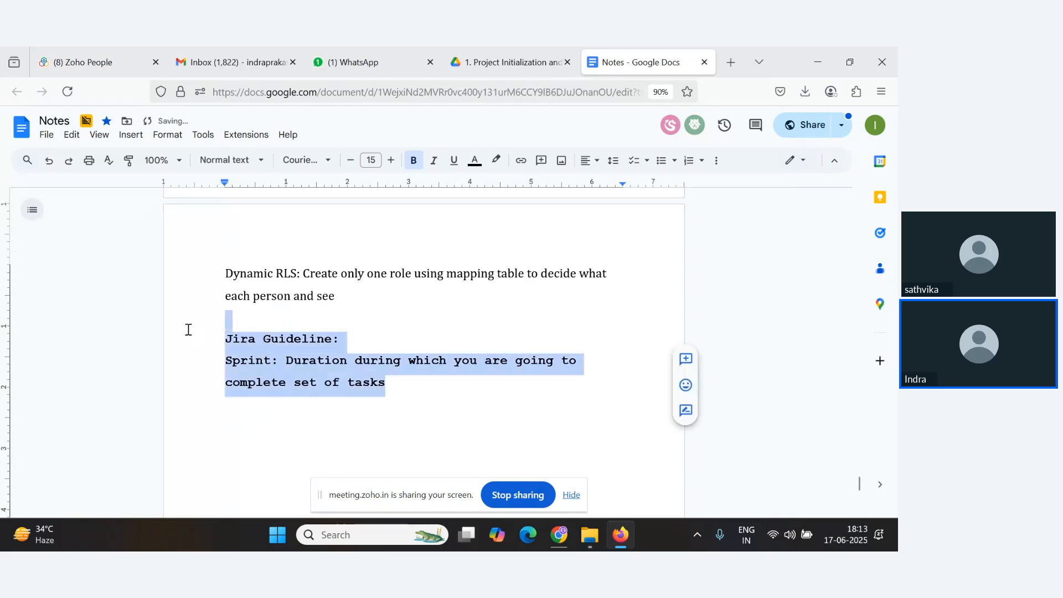
left_click(258, 162)
left_click(324, 160)
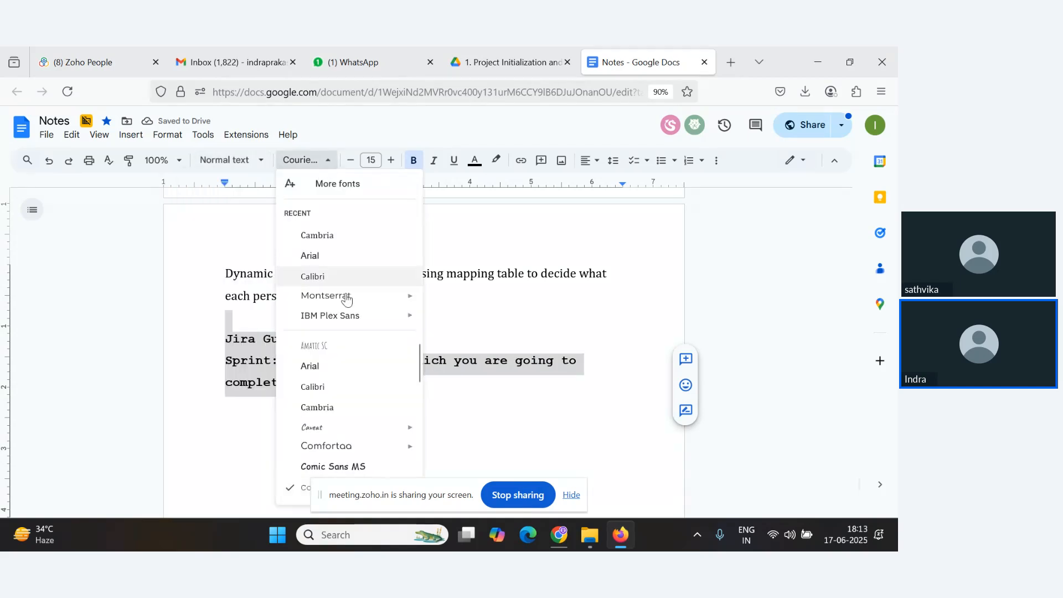
left_click(344, 277)
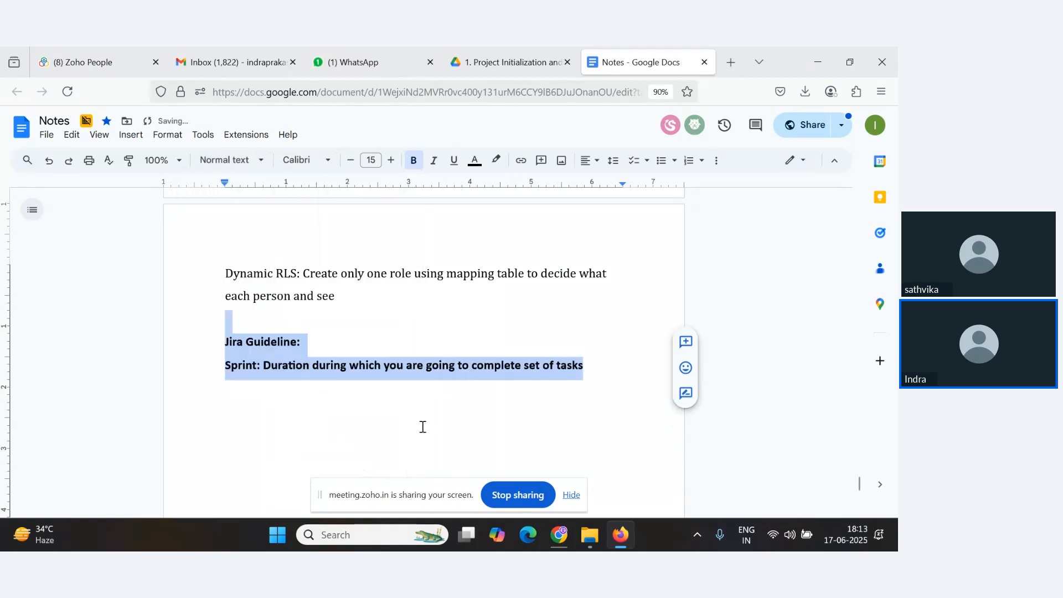
left_click(414, 161)
left_click(594, 367)
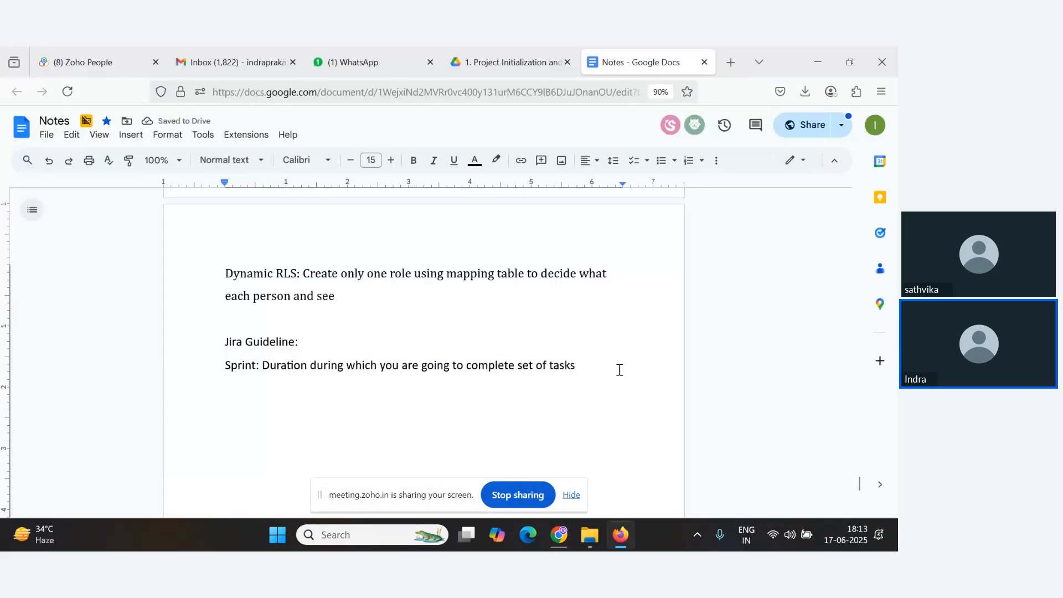
Add an example line 'Eg Days -3,5 ,7,10' below the Sprint definition.
key("Return")
type("eg Days")
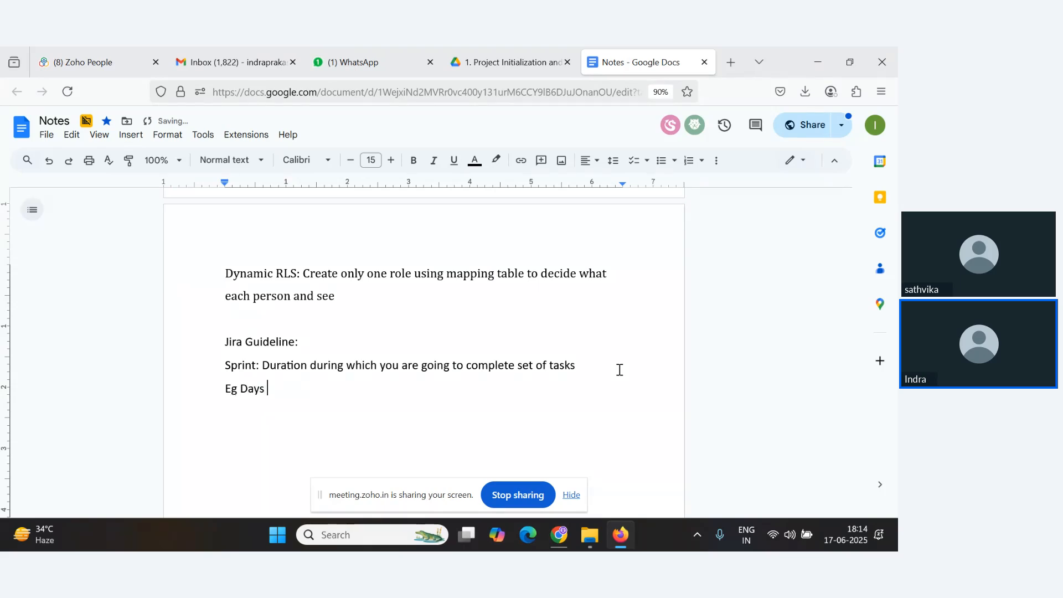
key("BackSpace")
type("-3,5")
key("Return")
type("wee")
key("BackSpace")
key("BackSpace")
key("BackSpace")
type("We")
key("BackSpace")
key("BackSpace")
key("BackSpace")
type(", Weeks")
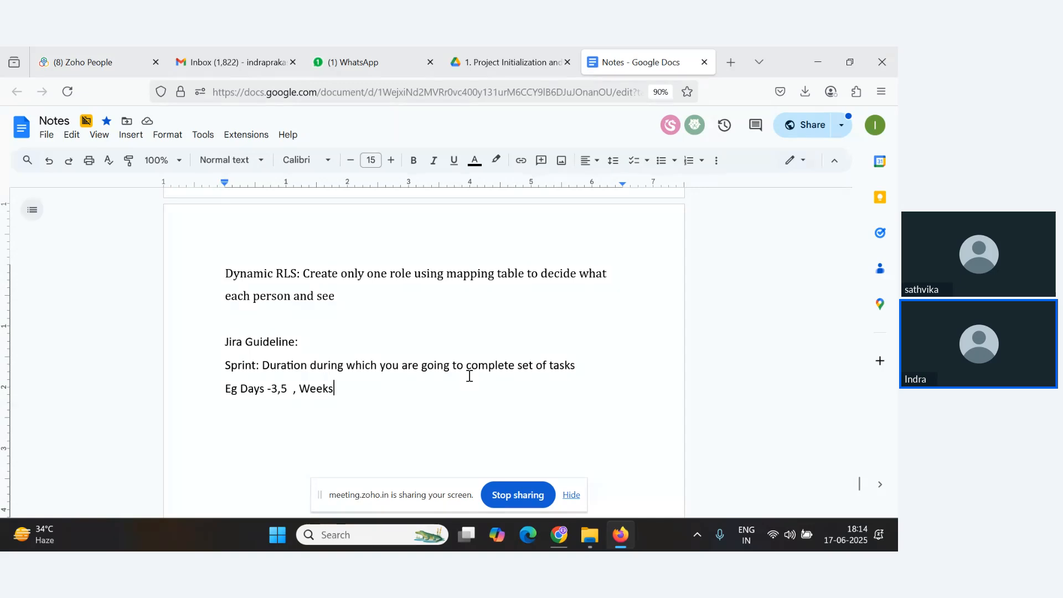
key("BackSpace")
key("BackSpace")
key("BackSpace")
key("BackSpace")
key("BackSpace")
key("BackSpace")
key("BackSpace")
key("BackSpace")
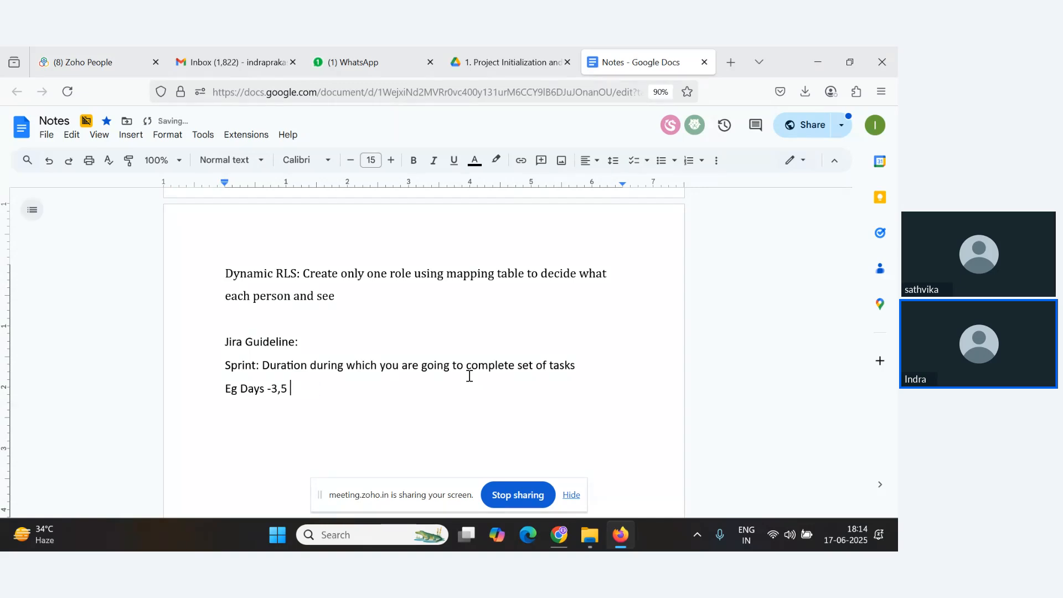
type(",7,10")
Change 'Eg' to 'Example:' at the start of the example line.
left_click_drag(231, 391, 238, 392)
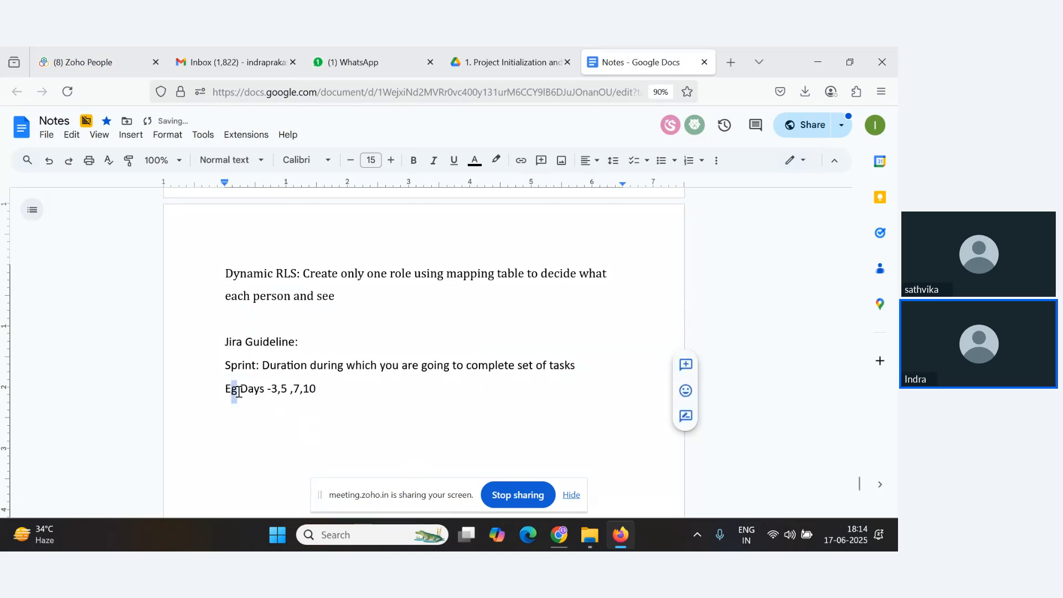
type("xple")
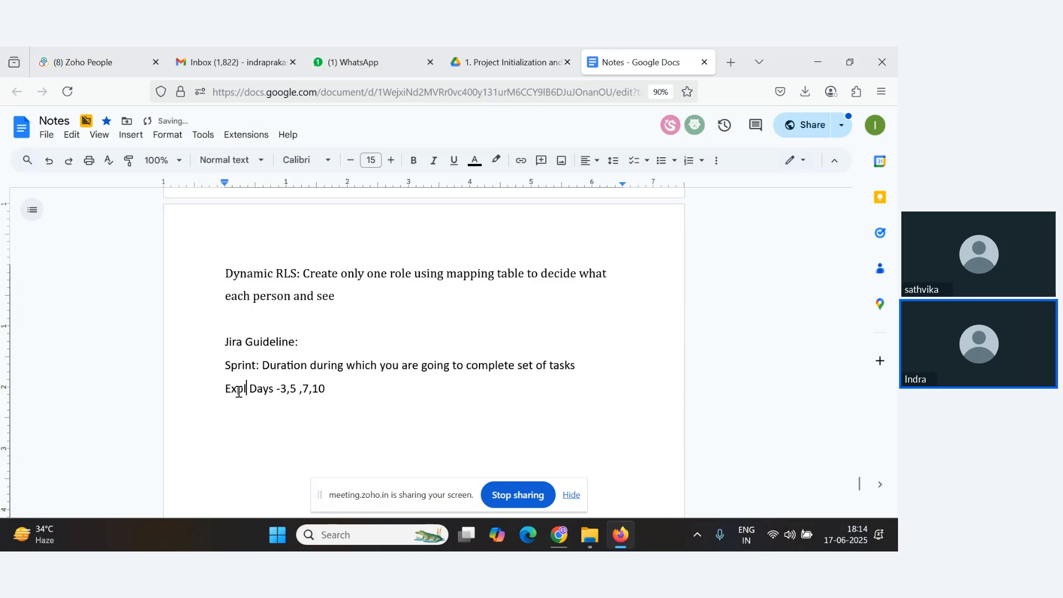
left_click(239, 392)
type("am")
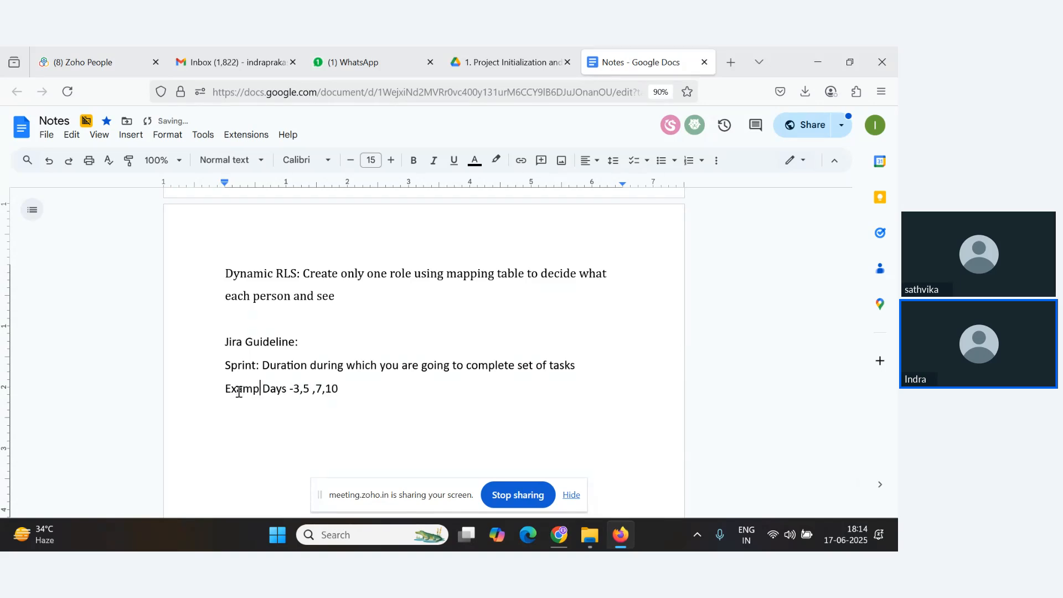
key("End")
key("Left")
type("l")
key("Right")
type(":")
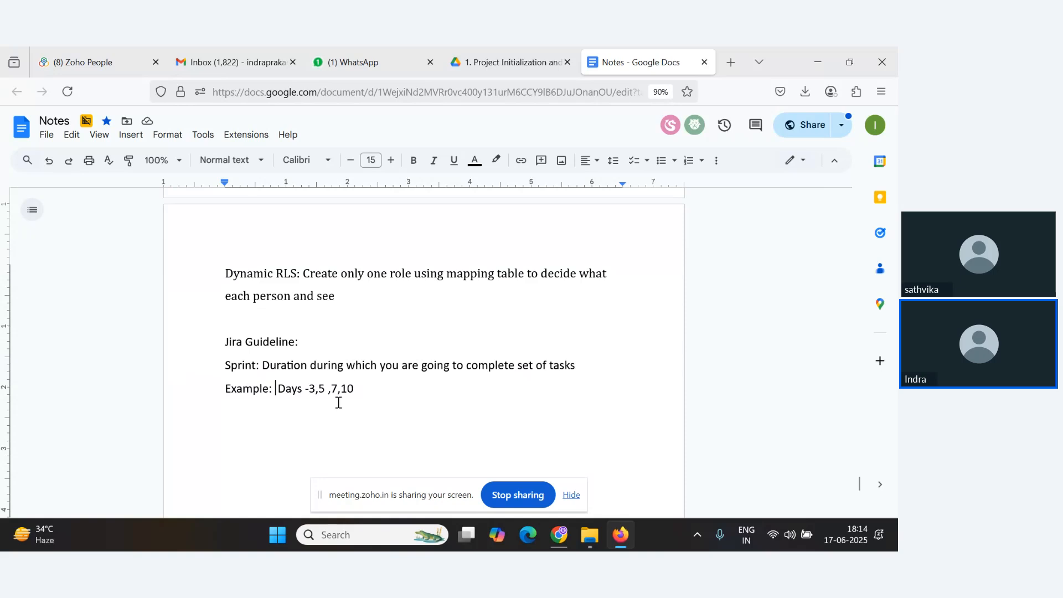
Glance at the webinar chat and return to the Notes document.
key("alt+Tab")
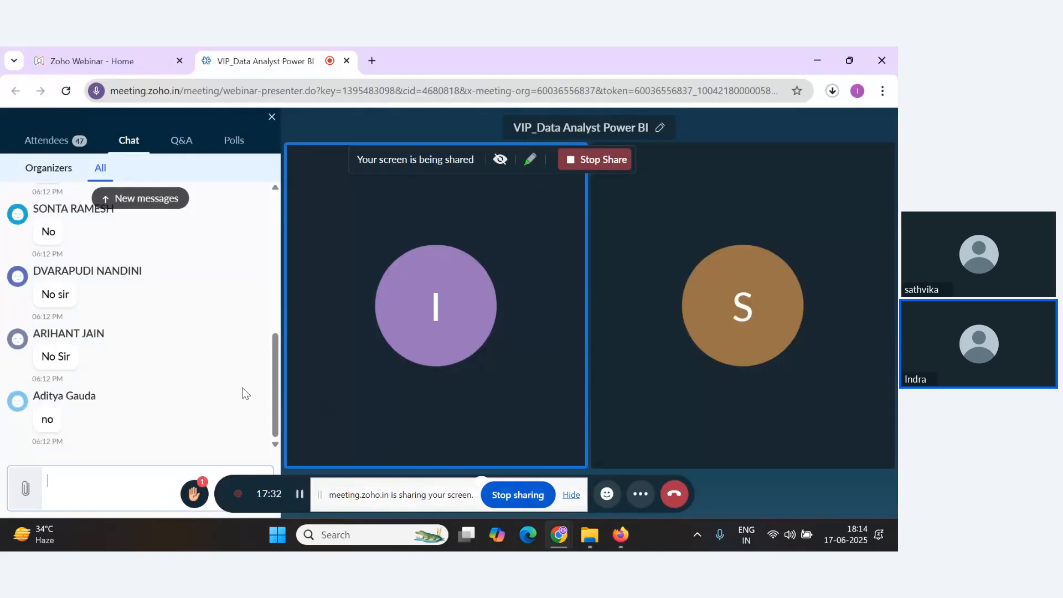
key("alt+Tab")
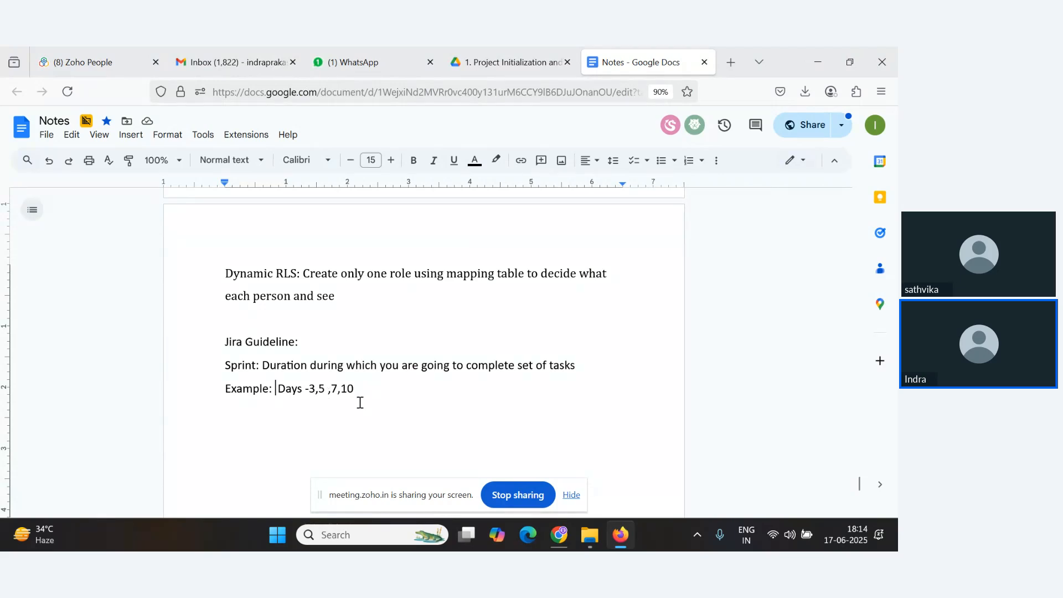
double_click(312, 391)
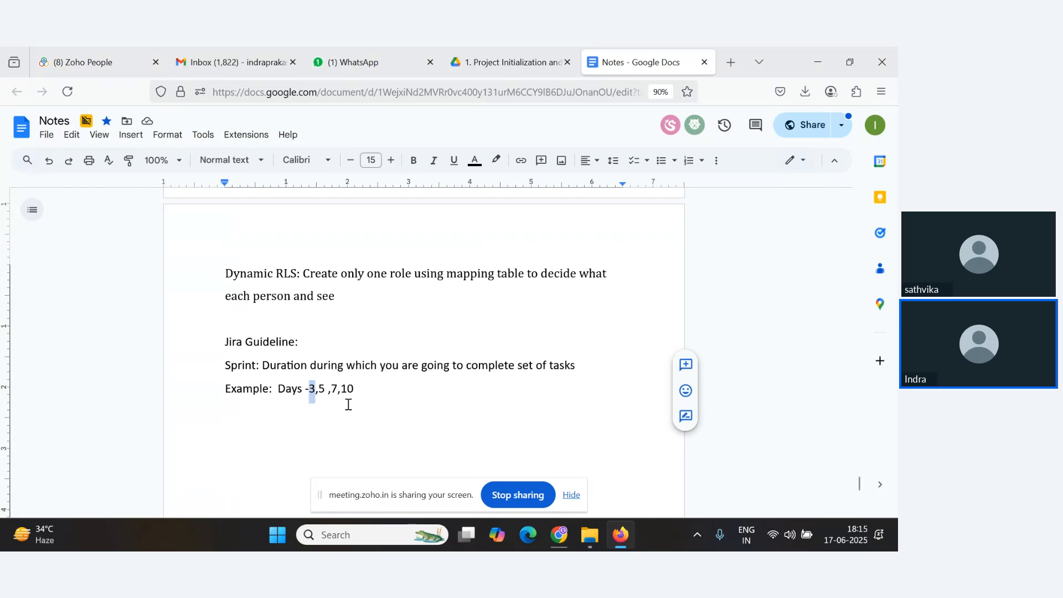
left_click(383, 398)
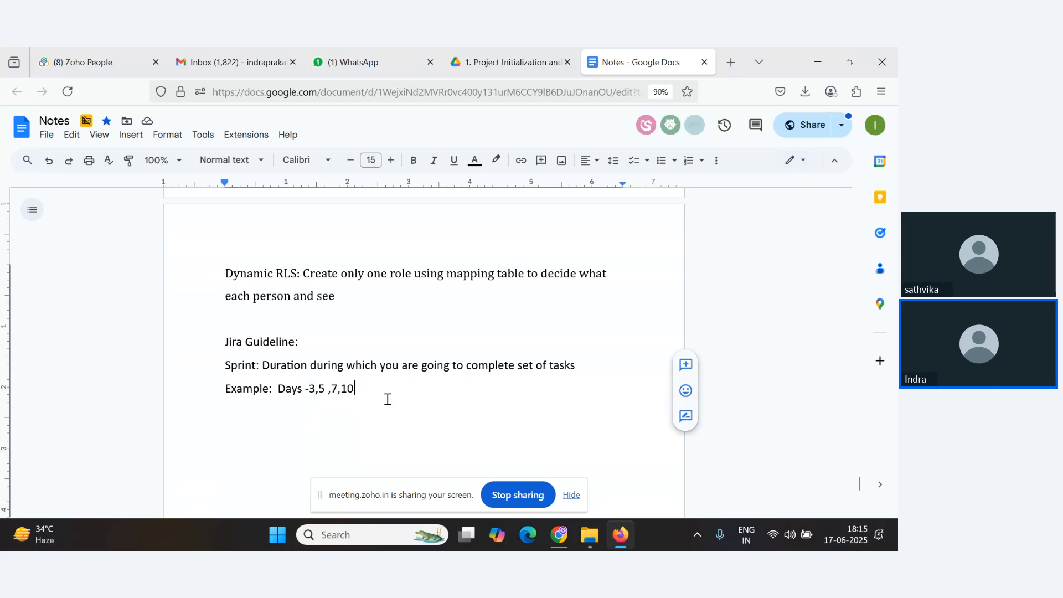
key("alt+Tab")
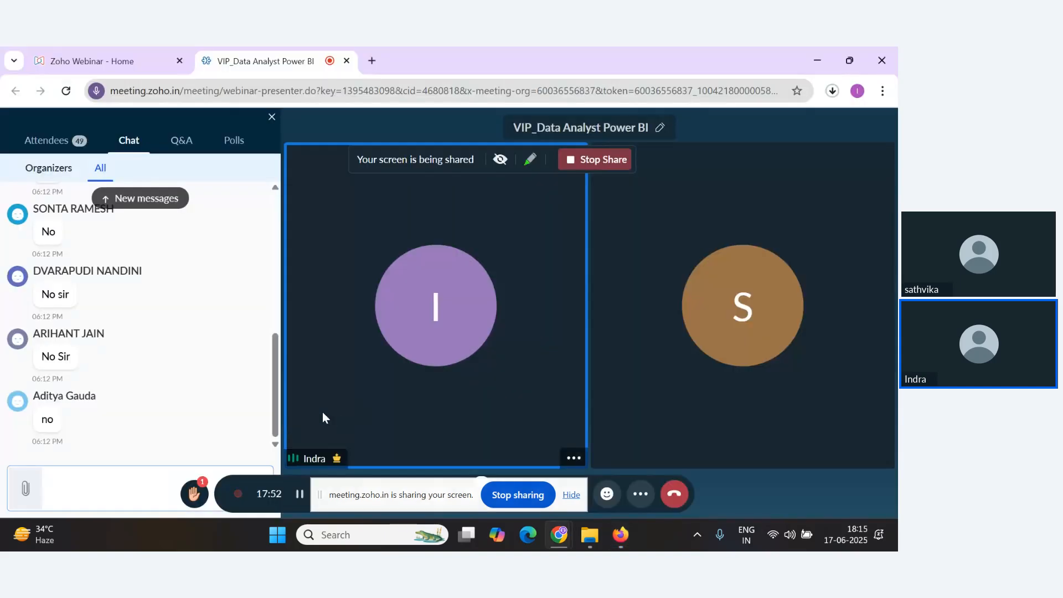
key("alt+Tab")
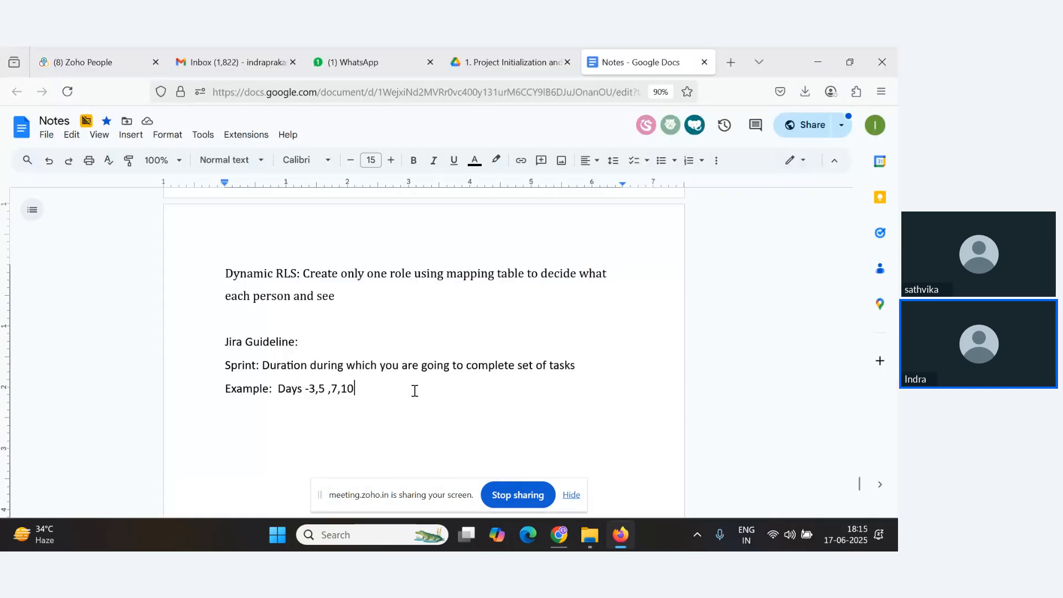
Add two lines 'Sprint 1- 3 Days' and 'Sprint 2 - 3 Days' below the example.
key("Return")
type("Sprint 1")
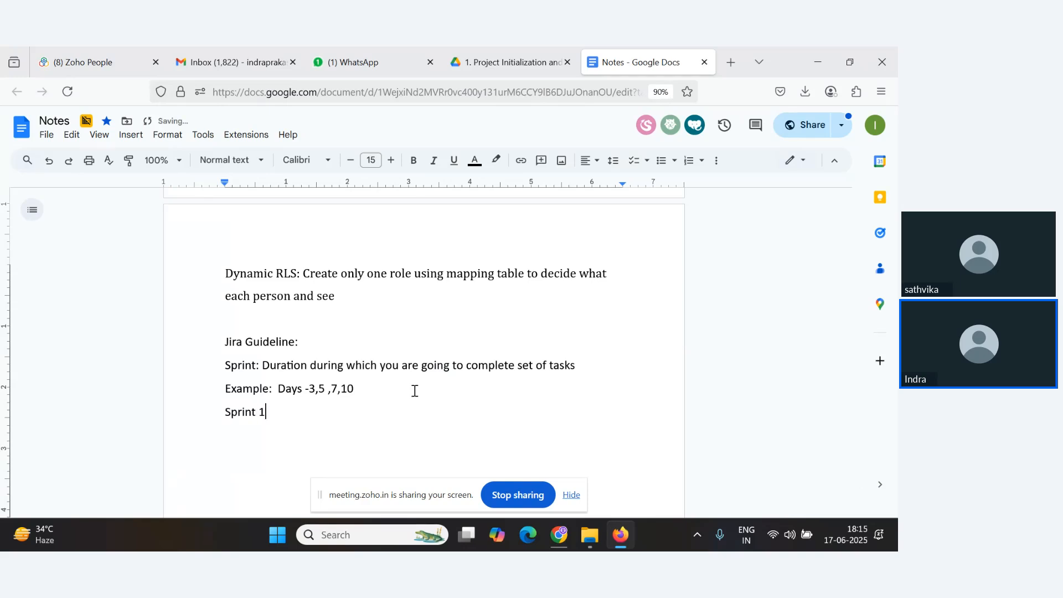
type("- 3 Days")
key("Return")
type("Sprint 2 -")
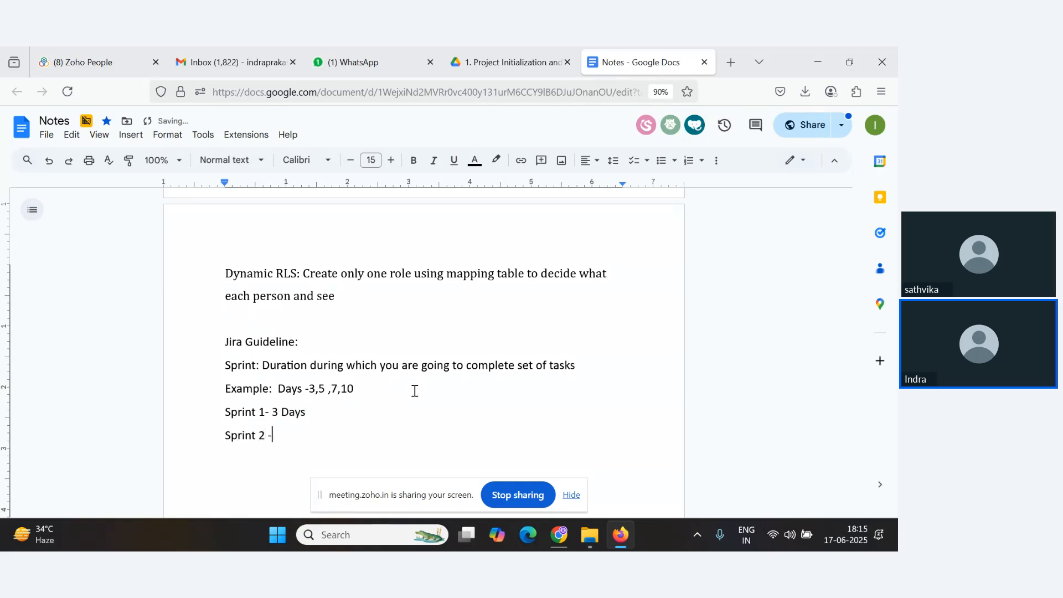
type(" 3 Days")
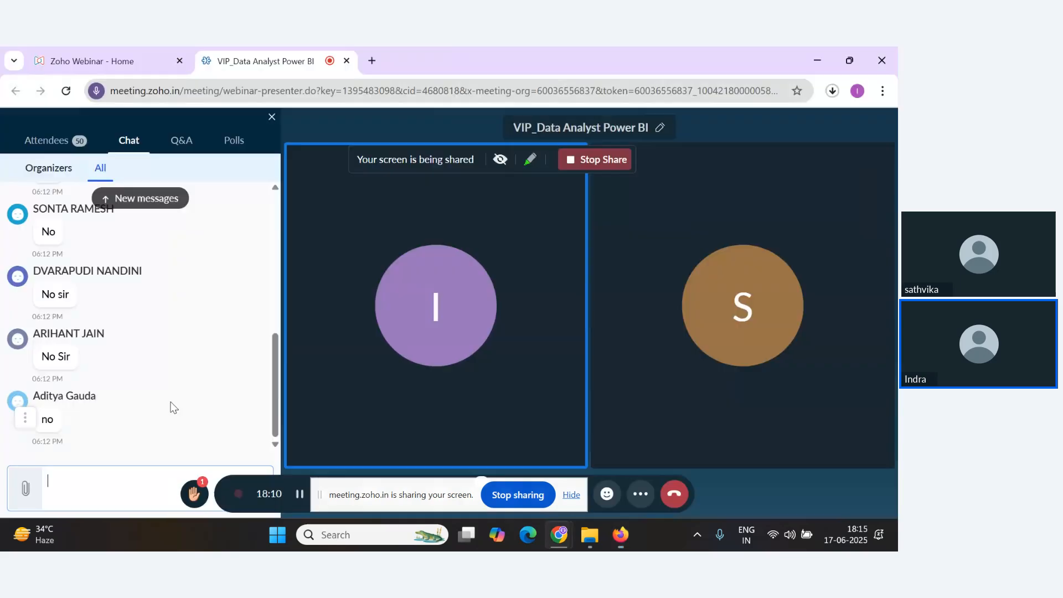
Check the webinar chat and the notes section in turn.
key("alt+Tab")
key("alt+Tab")
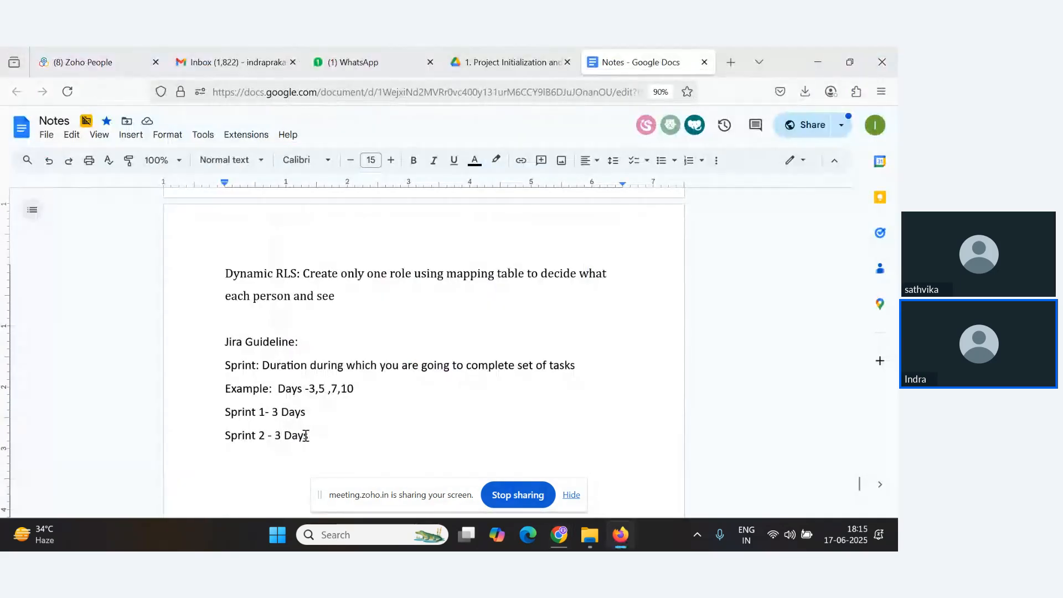
key("alt+Tab")
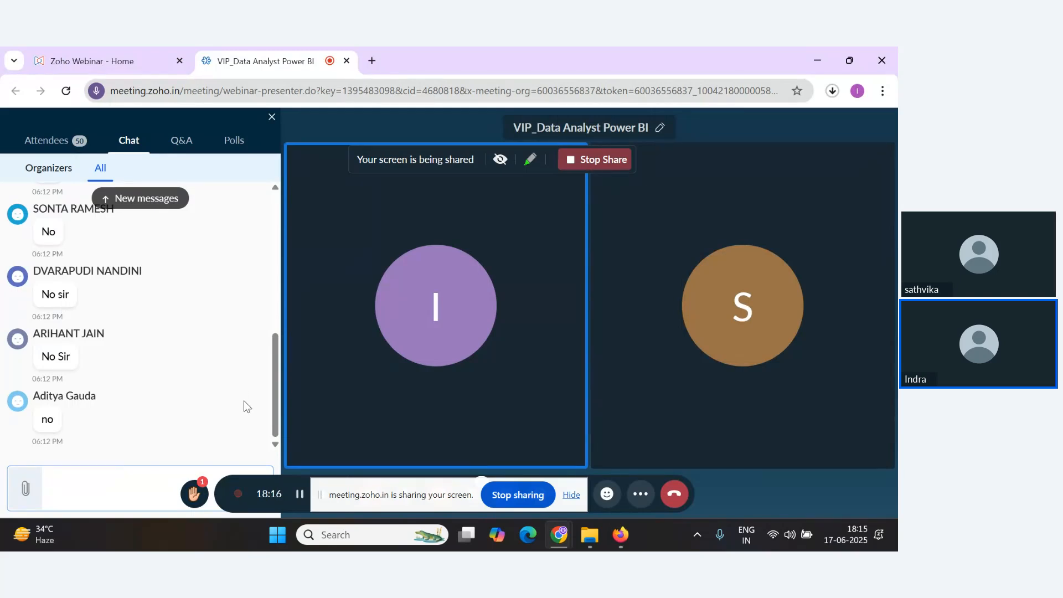
key("alt+Tab")
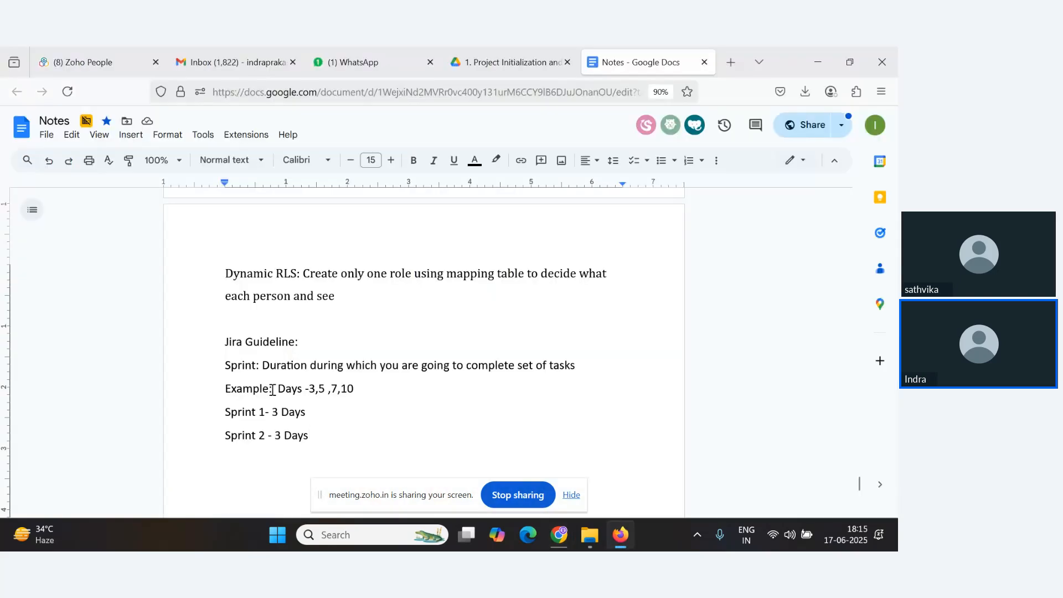
scroll(273, 389, "down", 4)
scroll(289, 373, "up", 1)
key("alt+Tab")
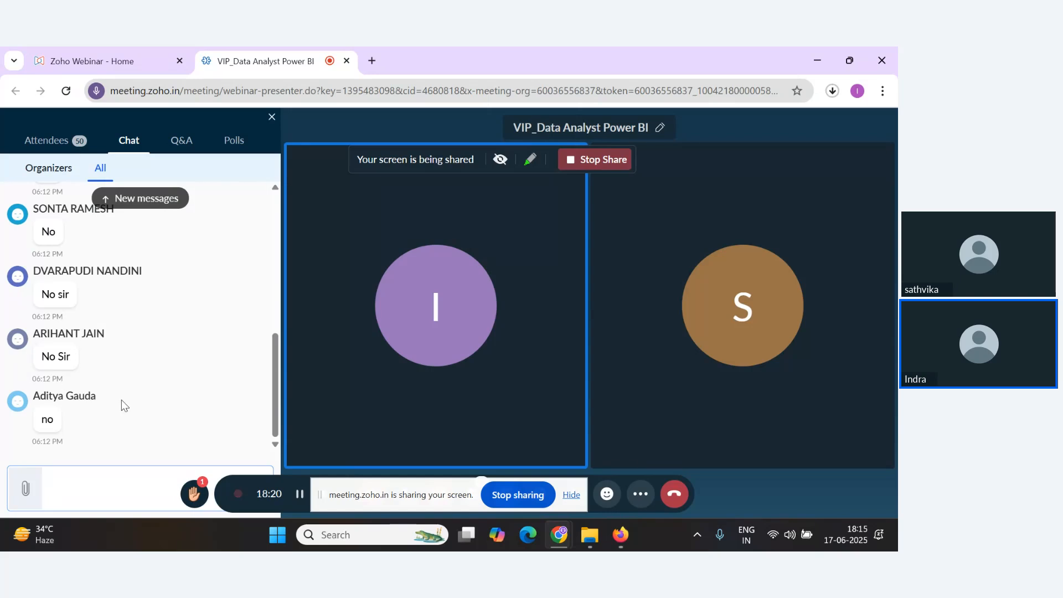
key("alt+Tab")
Make the 'Sprint:' label bold.
left_click_drag(261, 306, 221, 306)
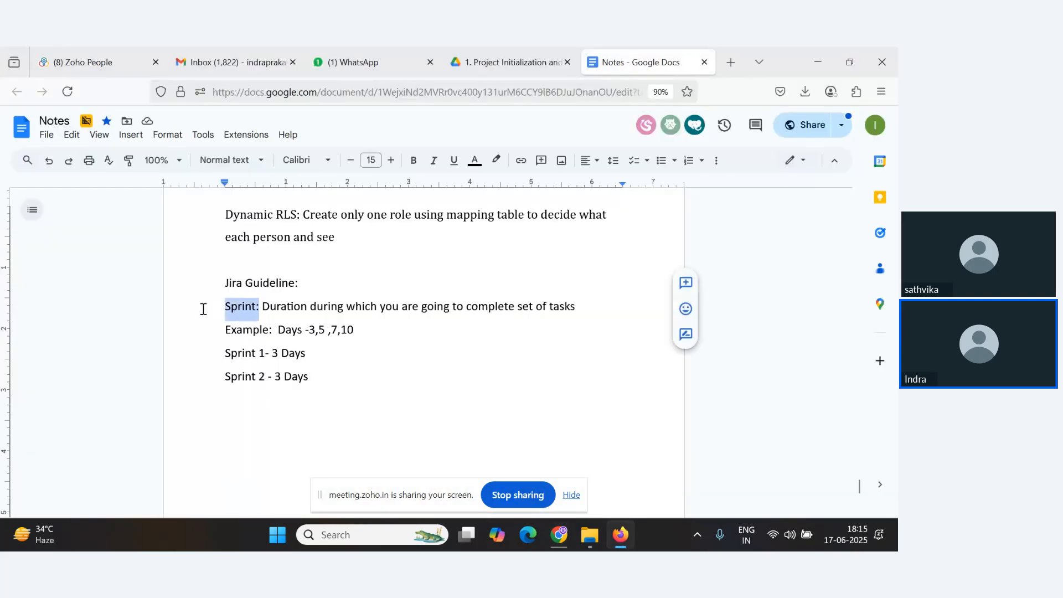
key("alt+Tab")
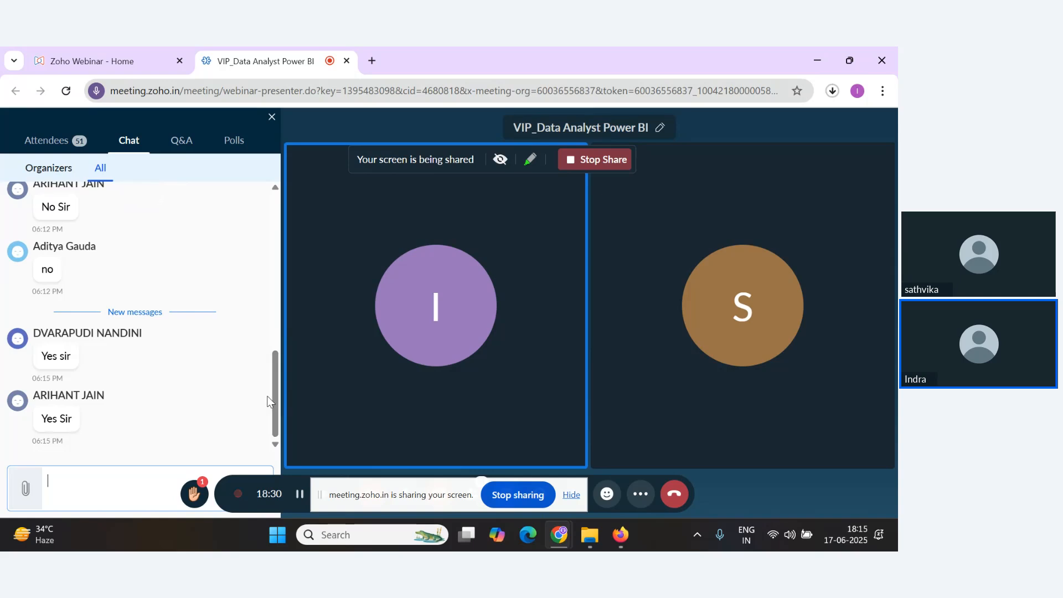
key("alt+Tab")
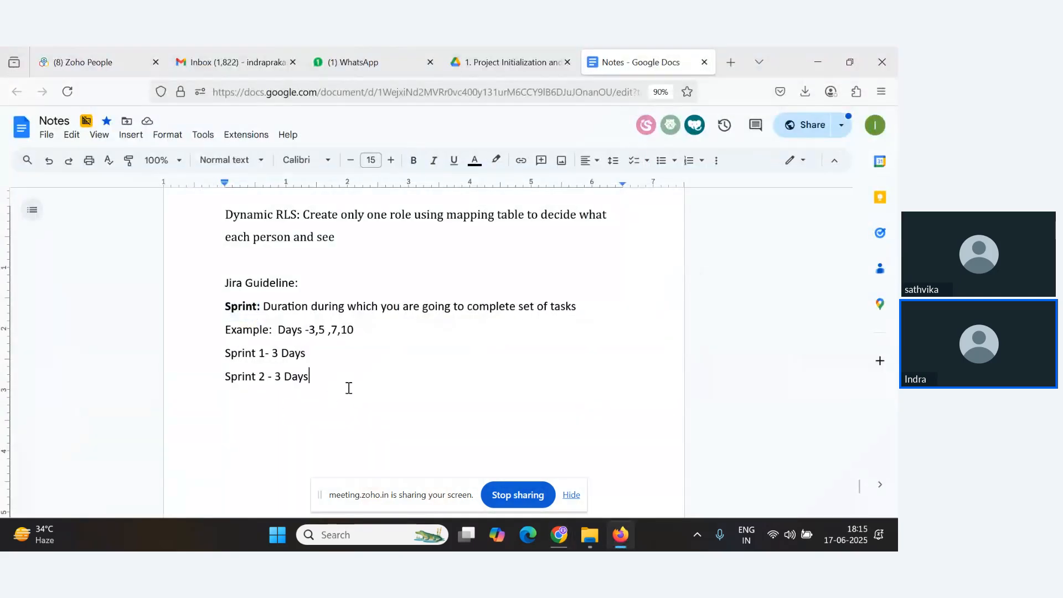
After a blank line, write 'Milestoner (Orange Box)' below the sprint examples.
key("Return")
type("Mie")
type("le S")
key("BackSpace")
key("BackSpace")
type("s")
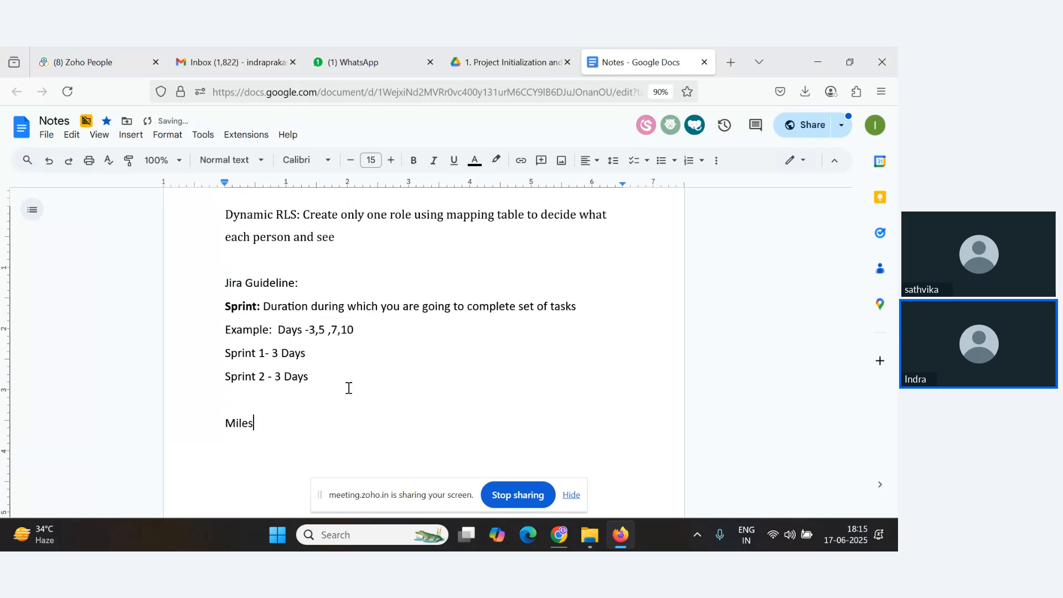
type("toner (Oran")
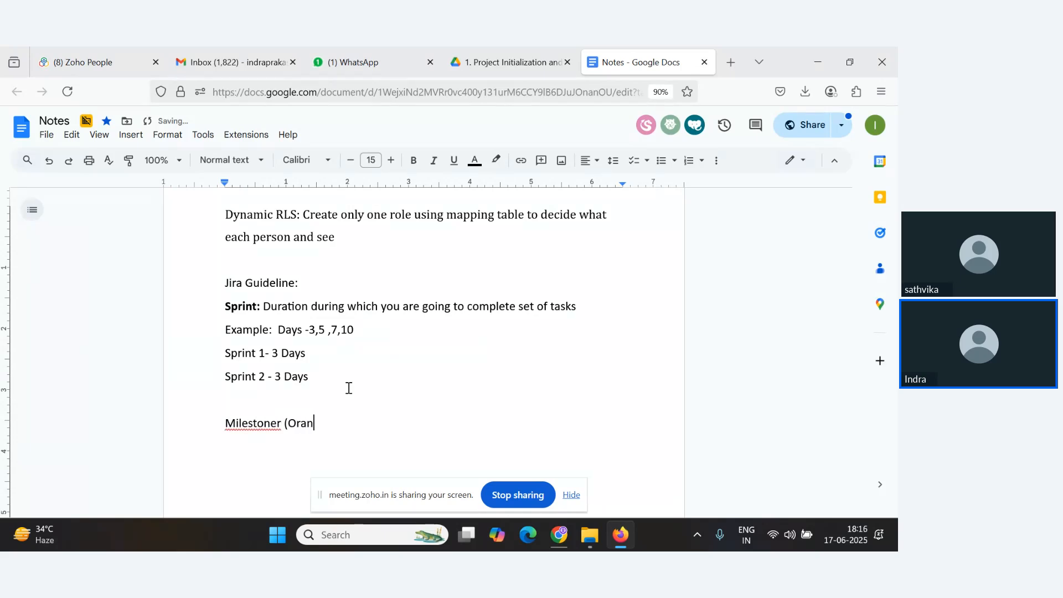
type("ge Box)")
key("Return")
Correct 'Milestoner' to 'Milestone'.
key("Up")
key("Right")
key("Right")
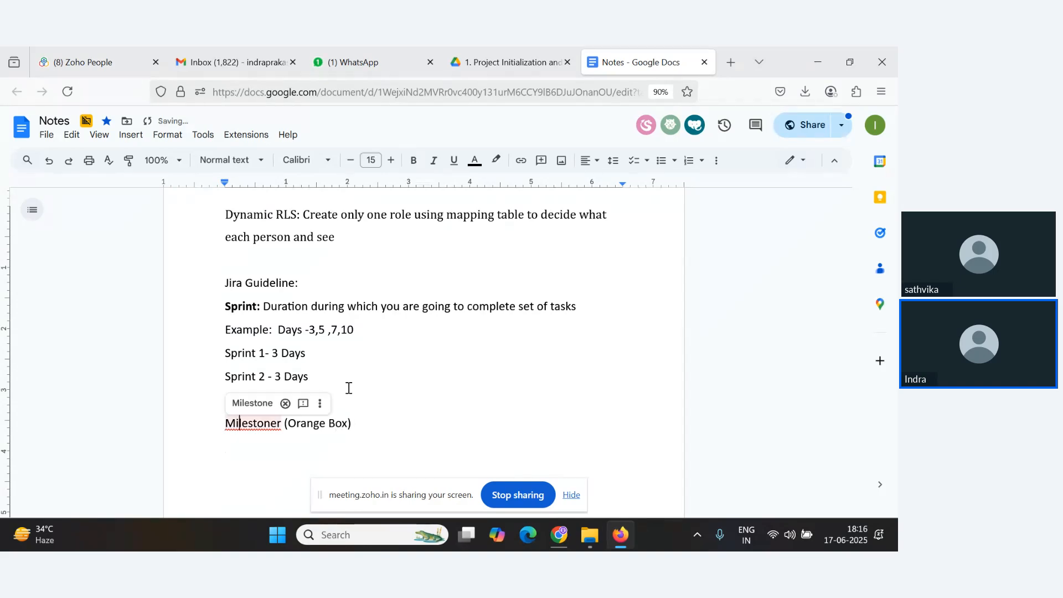
key("Right")
key("Right")
key("Right")
key("Right")
key("Right")
key("Right")
key("Right")
key("Delete")
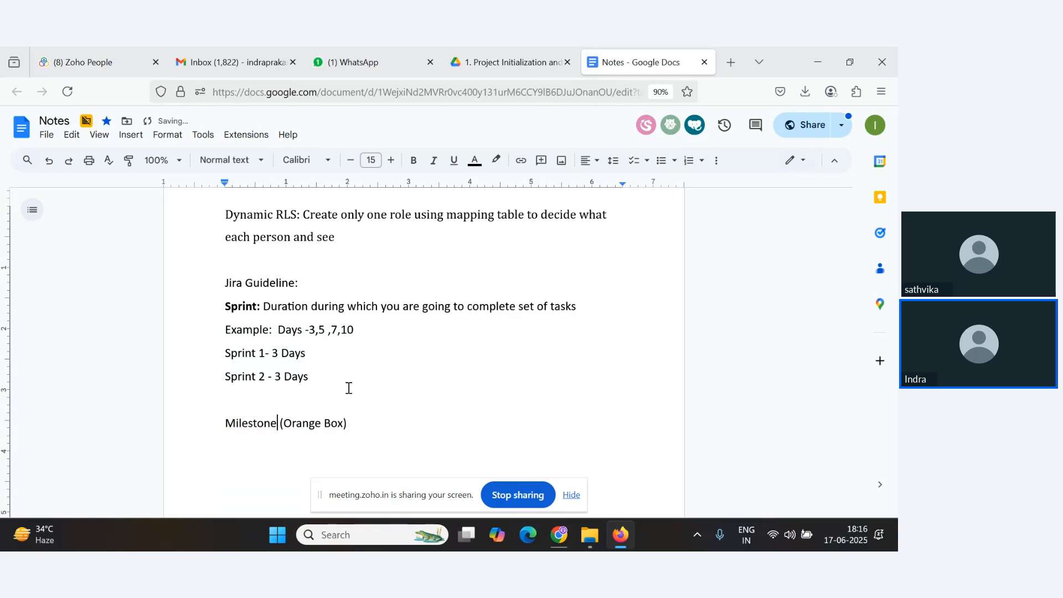
On the next line, write 'Activity(Red Box)'.
key("Down")
type("Activity(Red Box)")
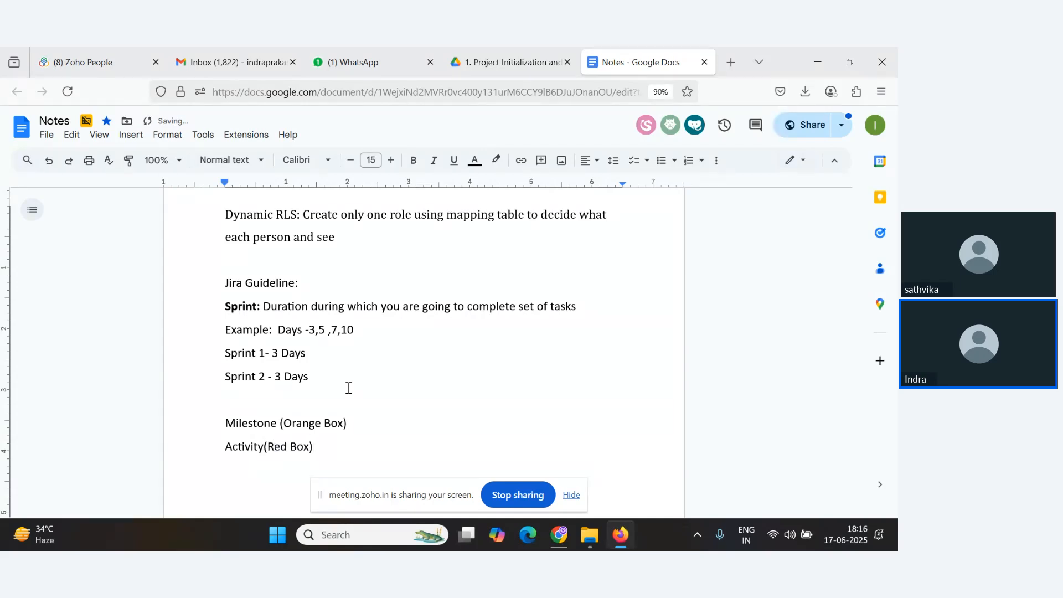
key("alt+Tab")
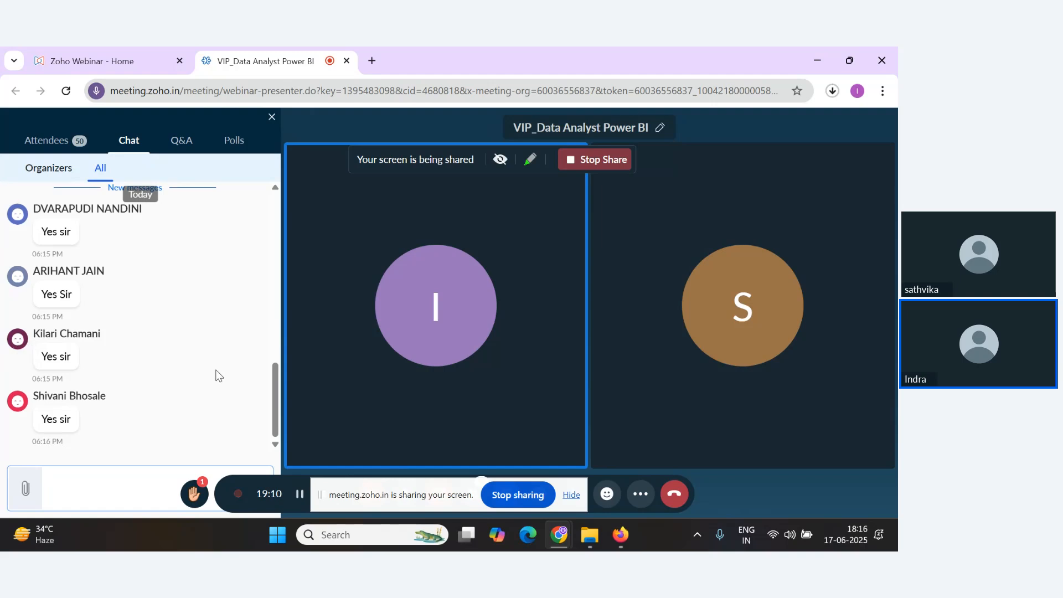
key("alt+Tab")
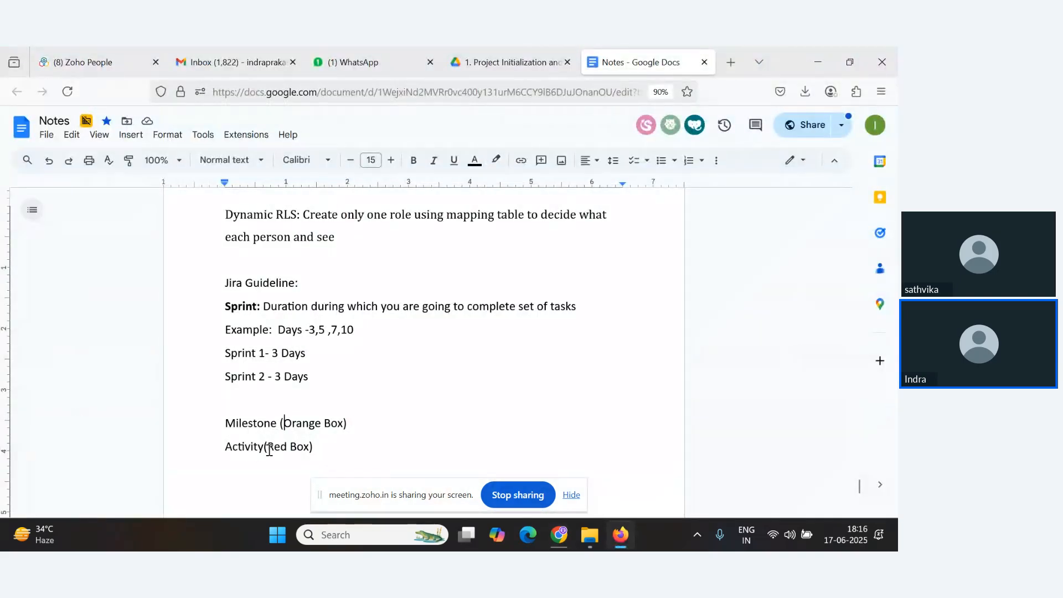
left_click(353, 448)
left_click_drag(344, 447, 226, 423)
scroll(294, 342, "down", 2)
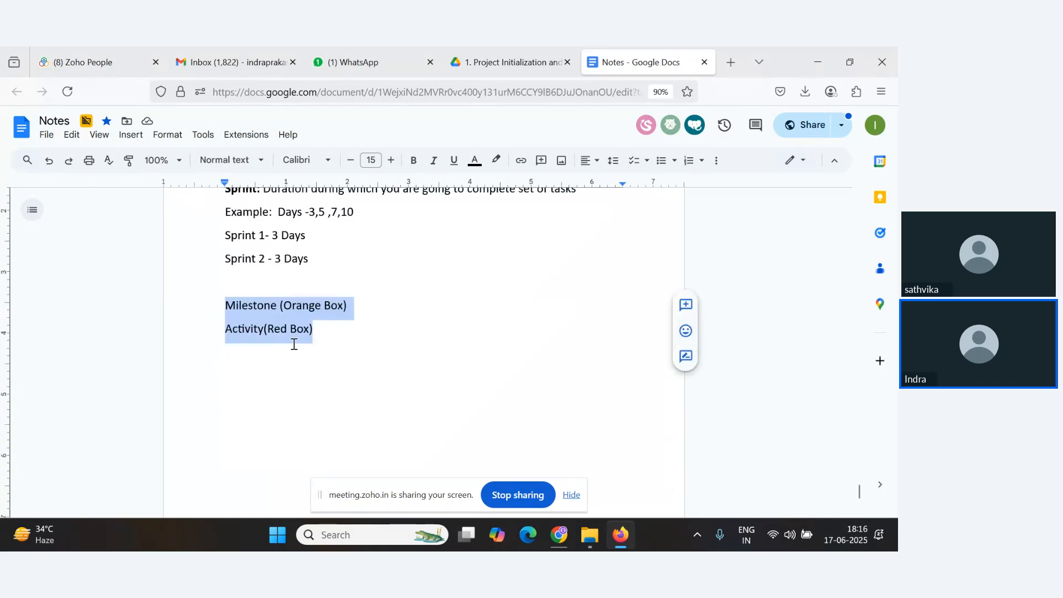
scroll(288, 344, "up", 1)
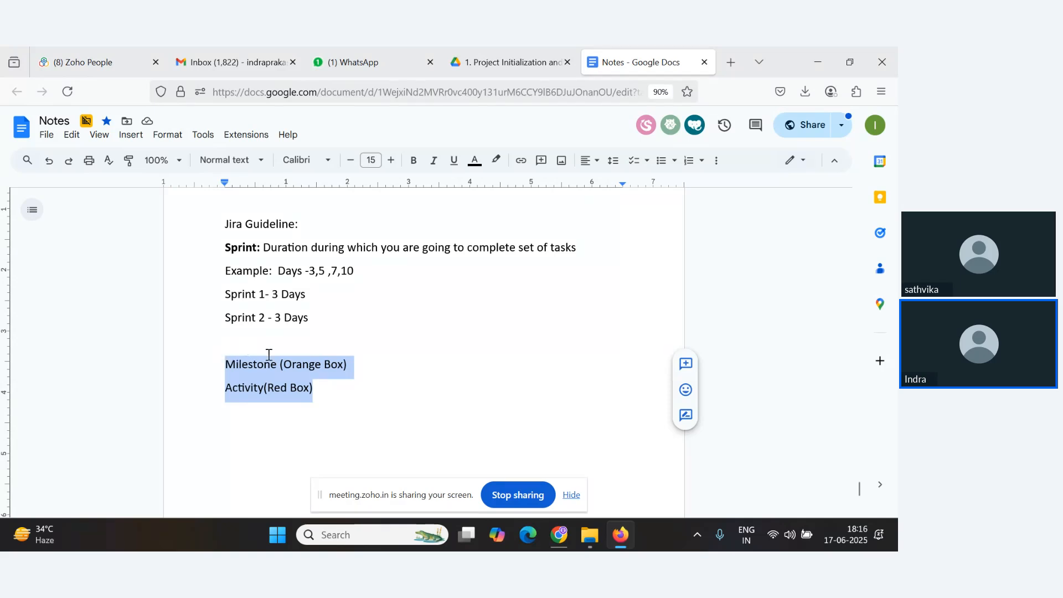
left_click(345, 397)
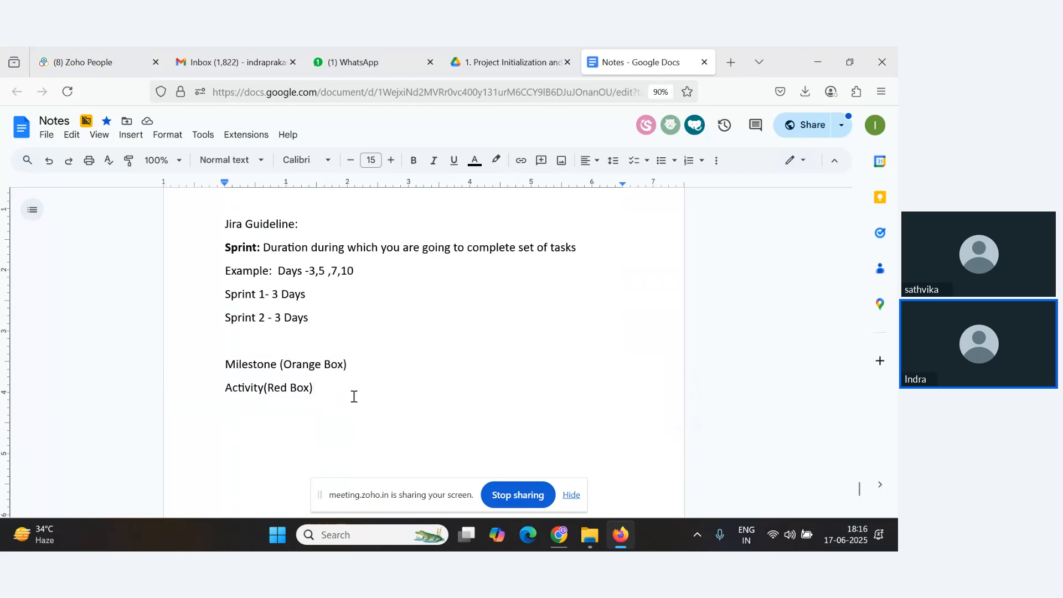
Append '- Epic' to the end of the 'Milestone (Orange Box)' line.
left_click(386, 366)
type("- Epic")
Append '– Story/User story' to the end of the 'Activity(Red Box)' line.
left_click(344, 388)
type("Stor")
type("y")
key("BackSpace")
type("ry/")
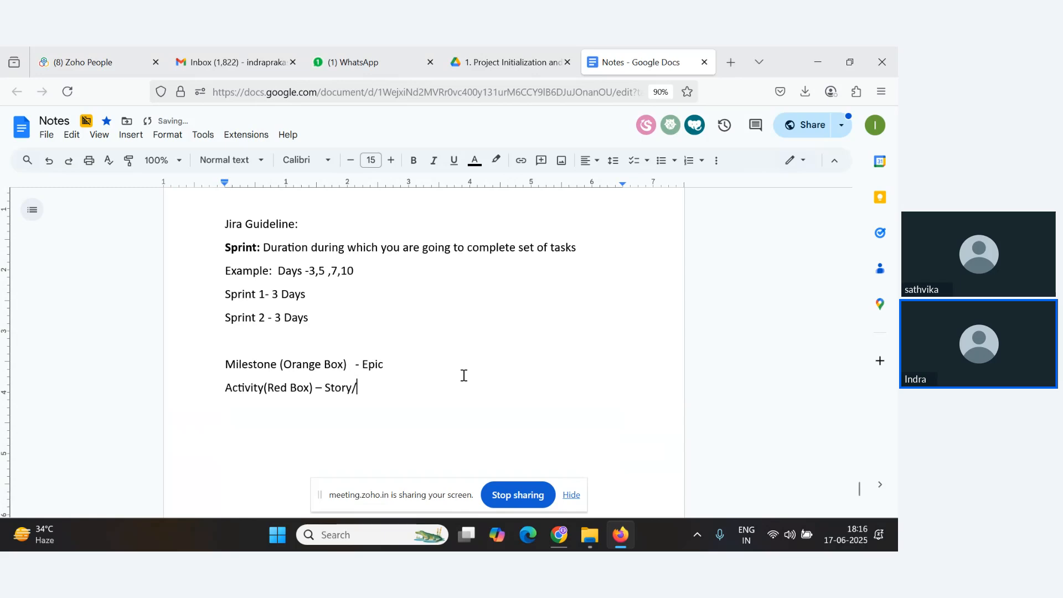
type("User story")
key("alt+Tab")
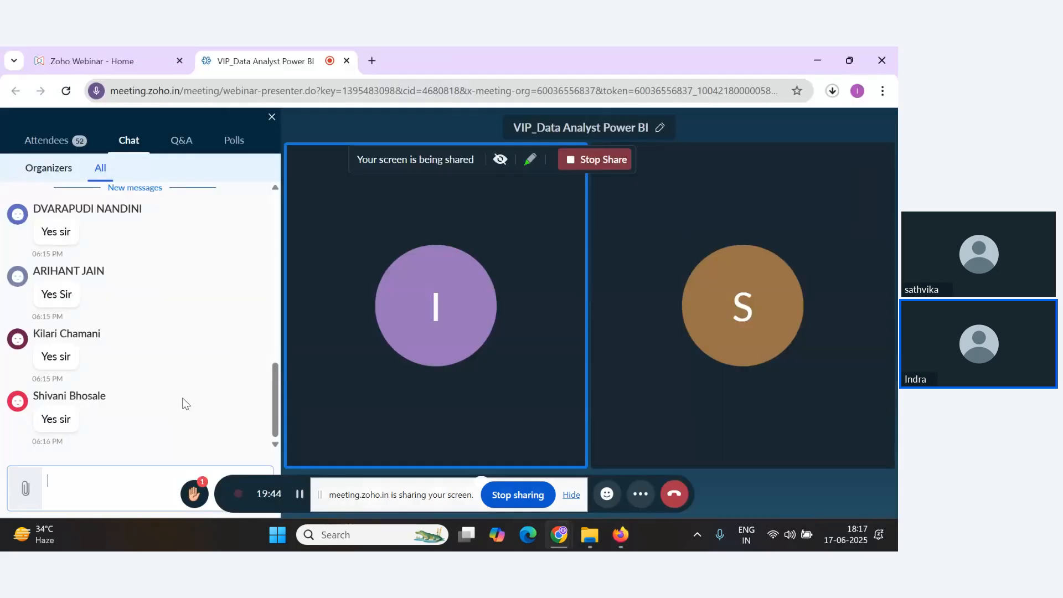
scroll(184, 400, "up", 1)
key("alt+Tab")
scroll(239, 398, "down", 2)
scroll(356, 342, "up", 2)
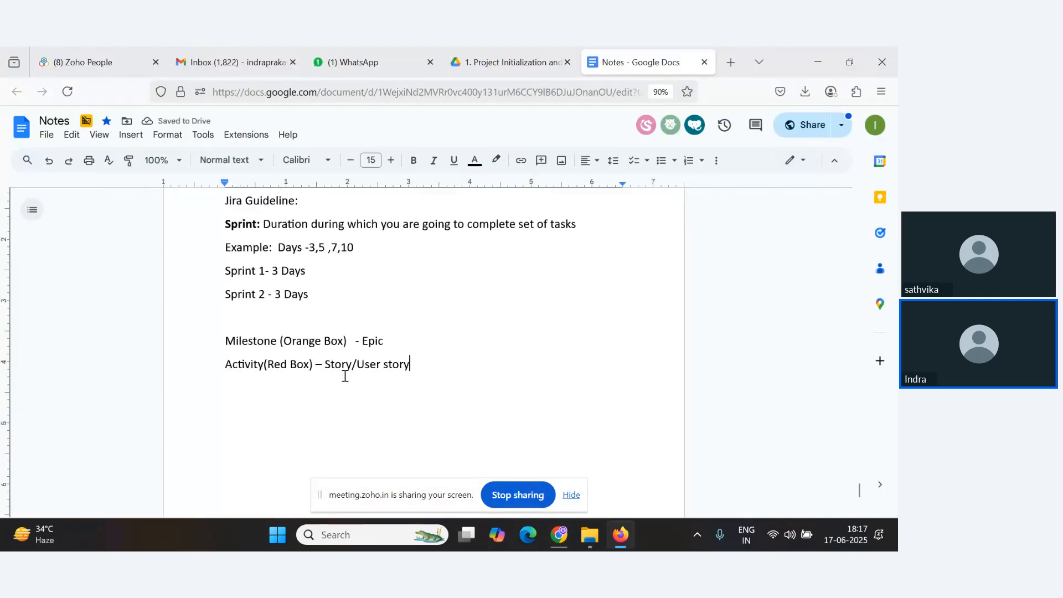
left_click_drag(324, 388, 410, 388)
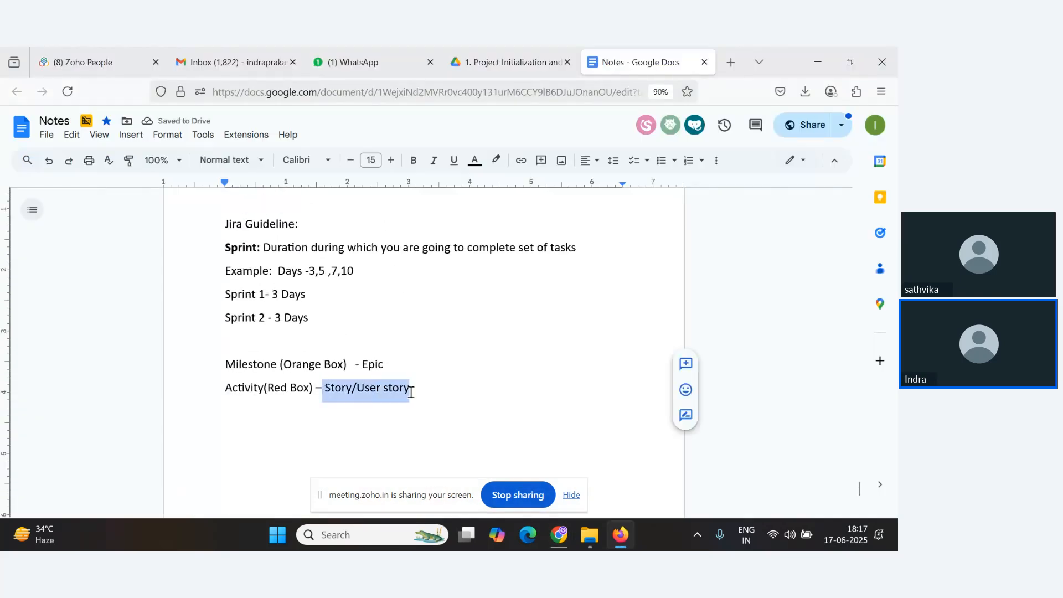
key("alt+Tab")
key("alt+Tab")
left_click(425, 394)
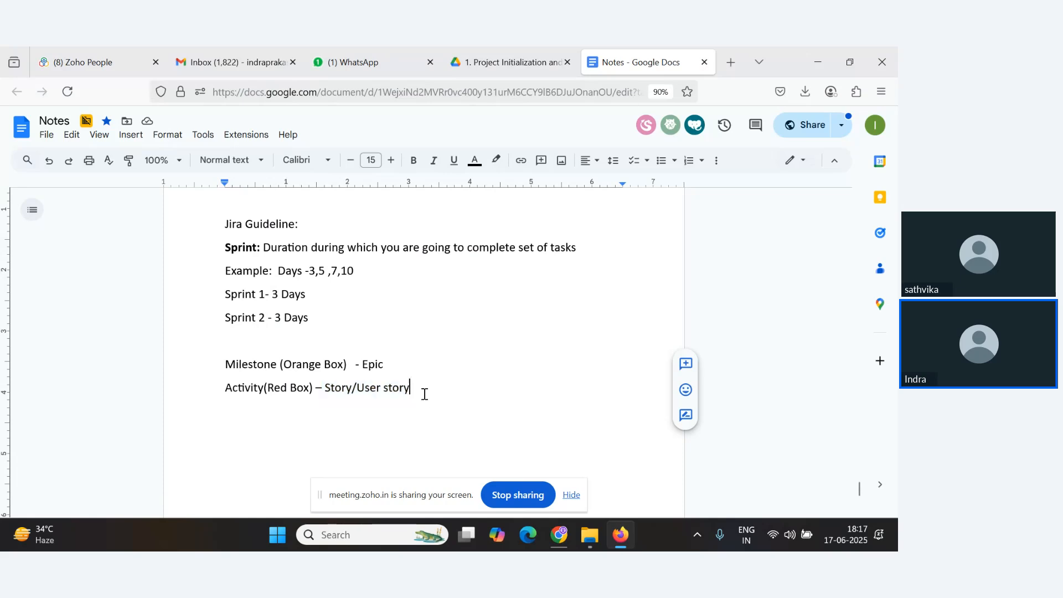
After a blank line below the Activity line, write the heading 'Data collection'.
key("Return")
key("Return")
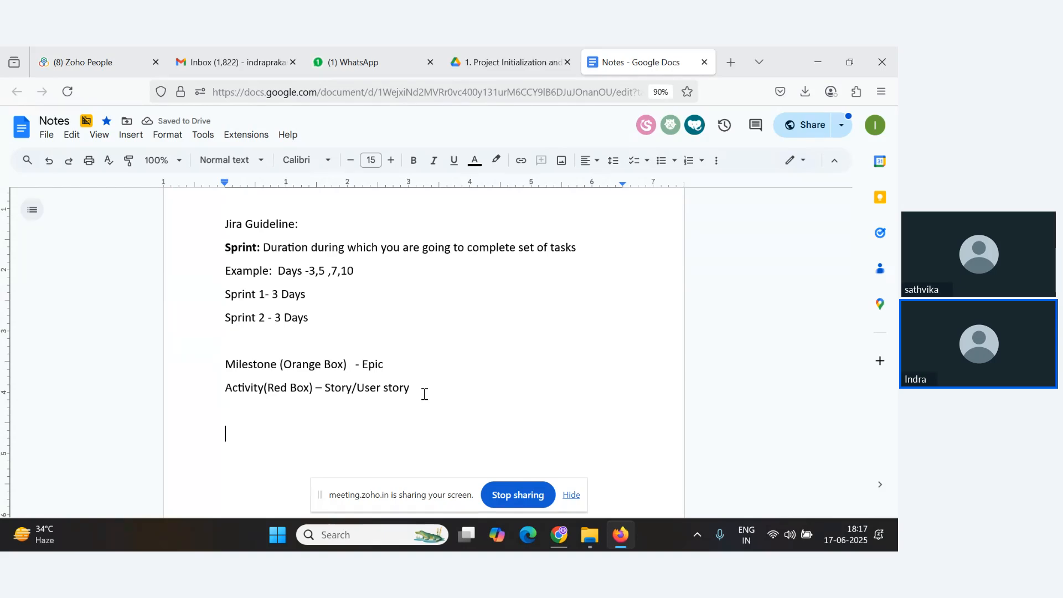
type("Define P")
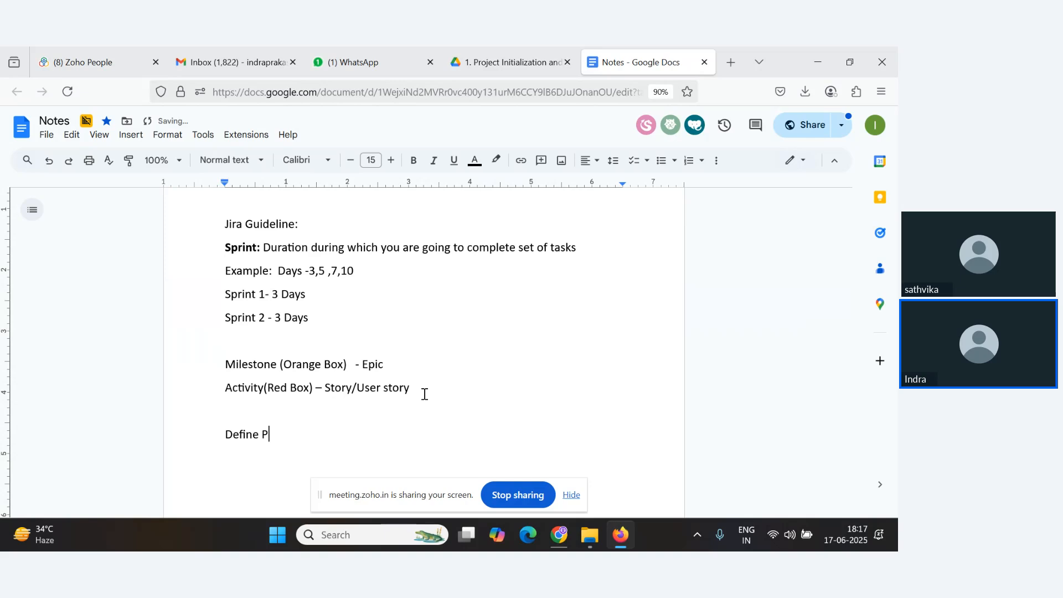
key("BackSpace")
key("BackSpace")
key("BackSpace")
key("BackSpace")
key("BackSpace")
key("BackSpace")
type("Data collection")
key("Return")
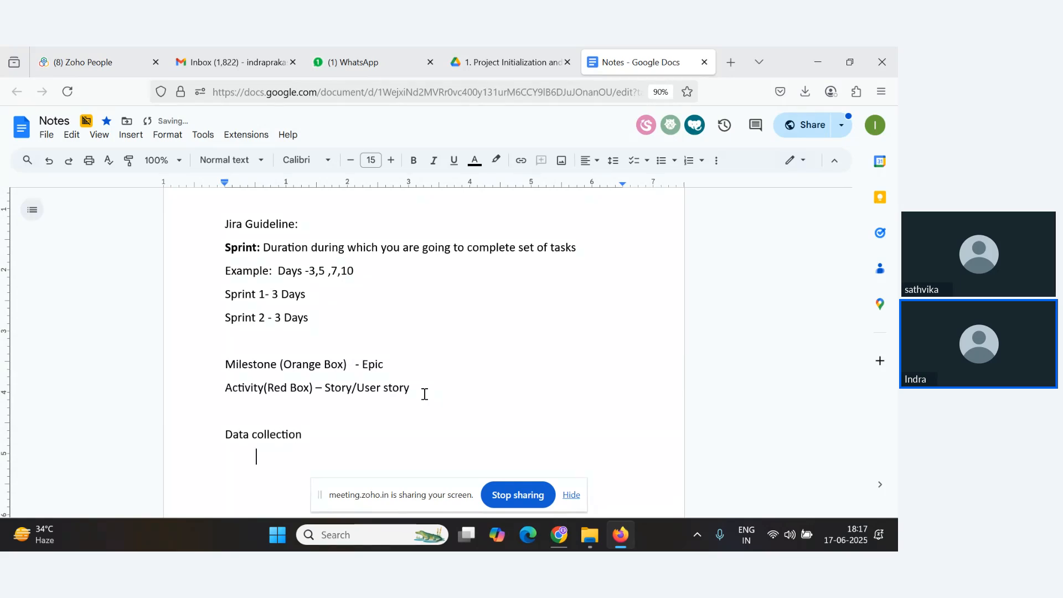
Start a dash bullet under the heading reading 'Collect Relevant Data'.
type("- ")
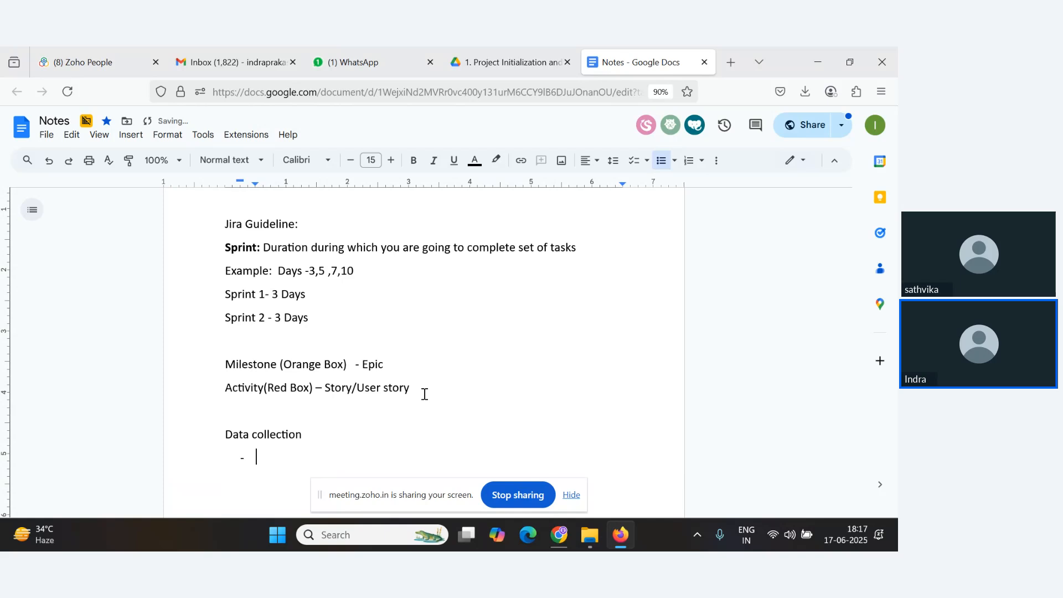
type("Collect ")
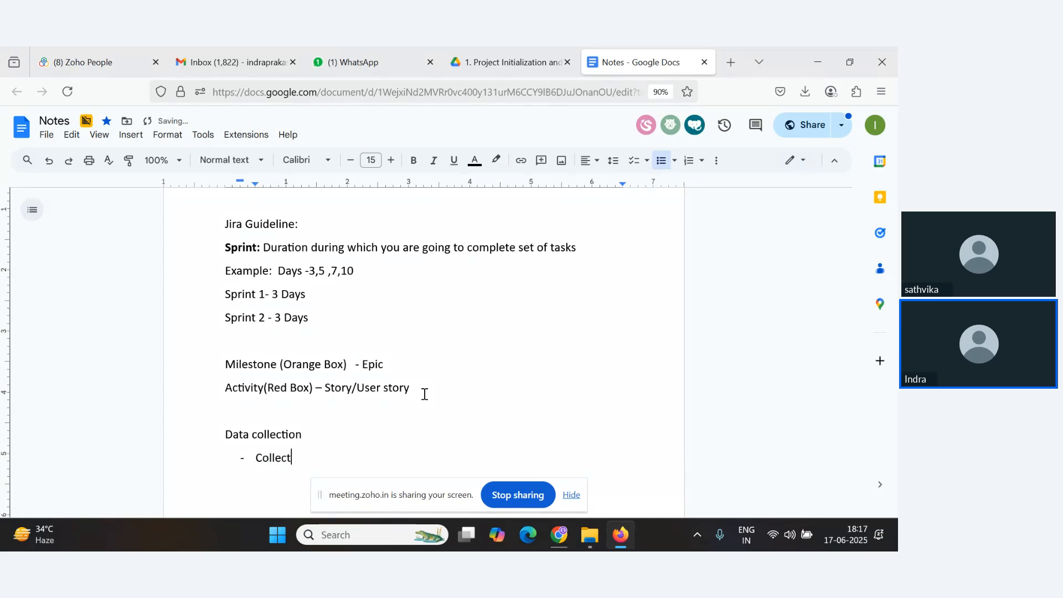
type("Relevenat Data")
key("BackSpace")
key("BackSpace")
key("BackSpace")
key("BackSpace")
key("BackSpace")
key("BackSpace")
key("BackSpace")
type("t Data")
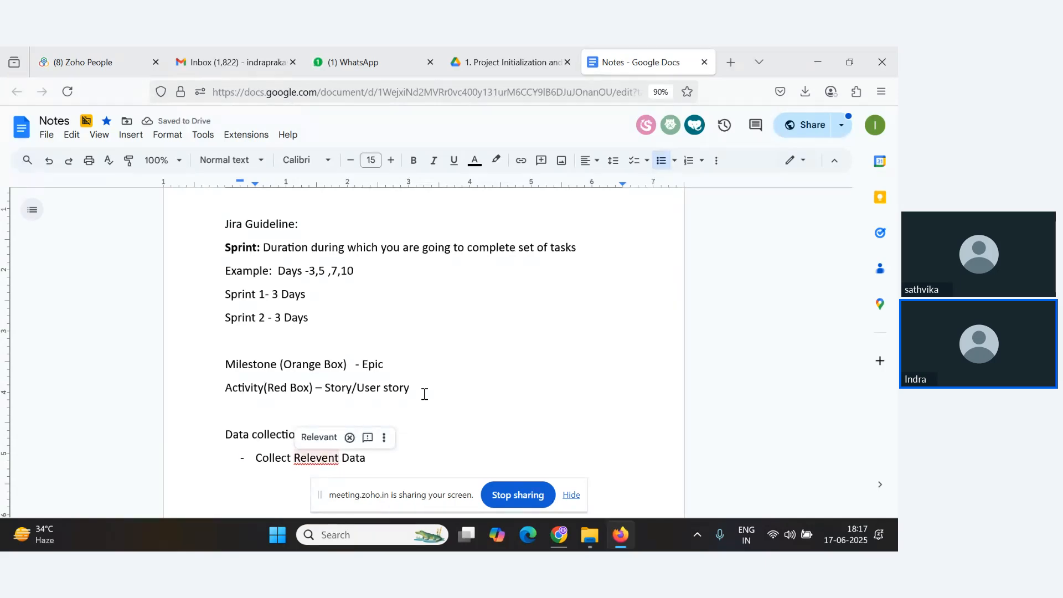
key("BackSpace")
type("a")
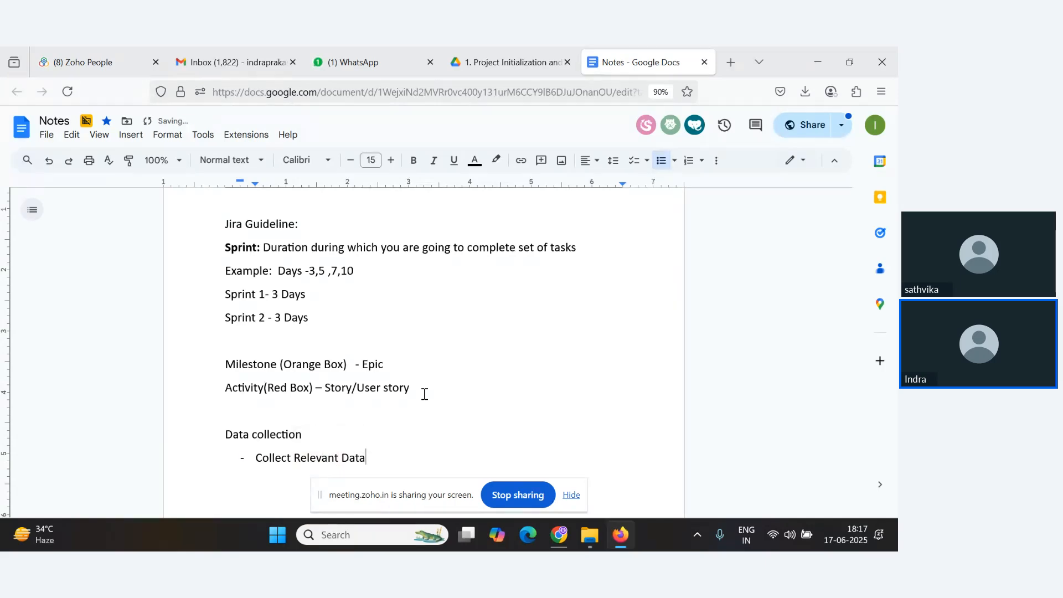
Add a second bullet reading 'Load the Data'.
key("Return")
type("Load the D")
scroll(425, 395, "down", 5)
scroll(425, 395, "up", 2)
key("alt+Tab")
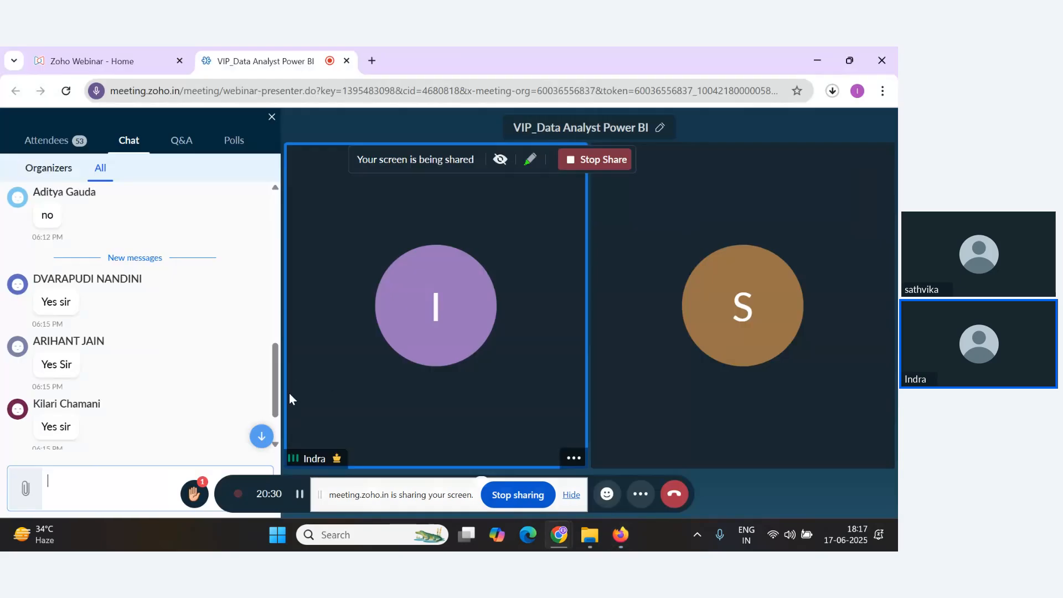
key("alt+Tab")
key("alt+Tab")
key("alt+Tab")
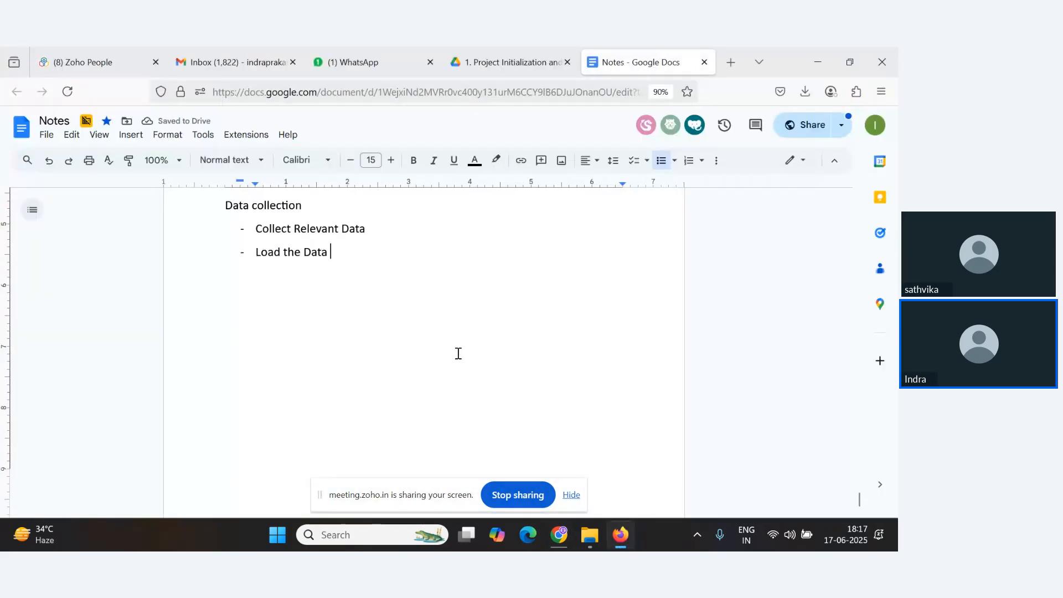
Append '(Milestone/Epic)' to the 'Data collection' heading.
left_click_drag(311, 267, 204, 266)
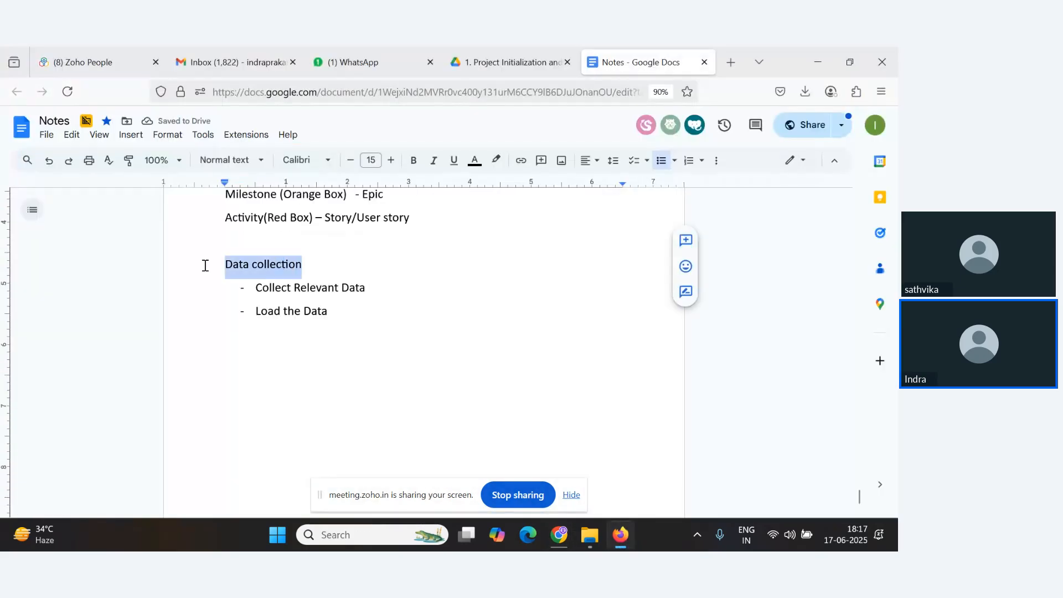
left_click(331, 266)
left_click_drag(277, 195, 224, 235)
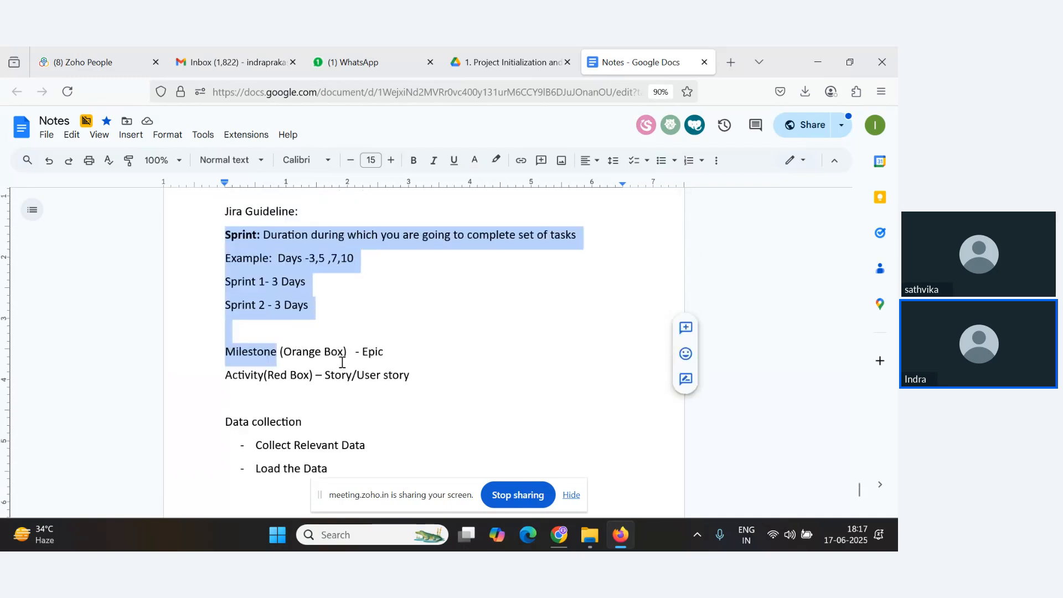
scroll(354, 379, "down", 1)
left_click(334, 365)
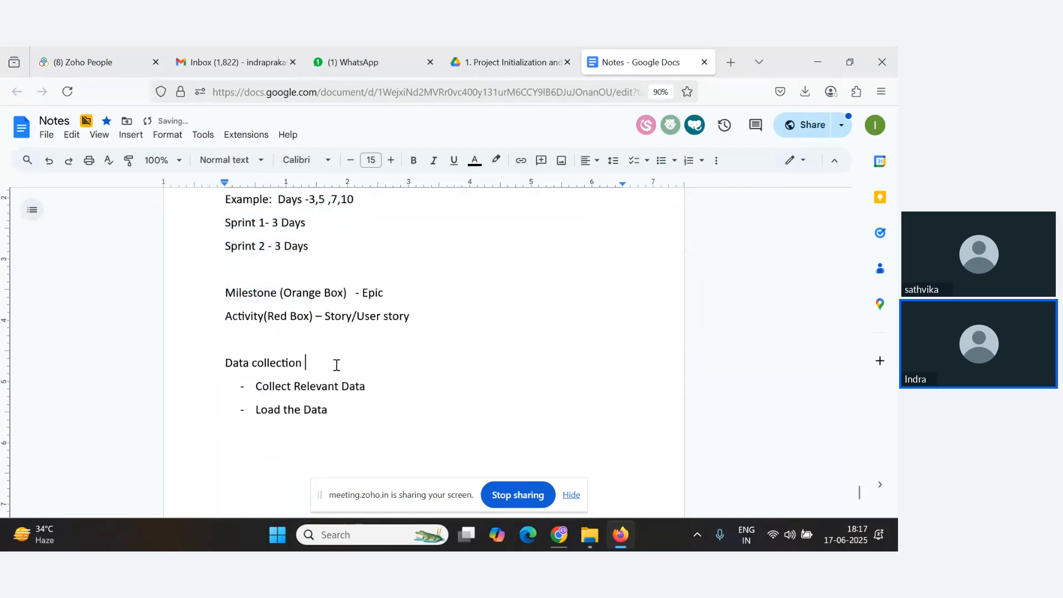
type("(Milestone/Epic)")
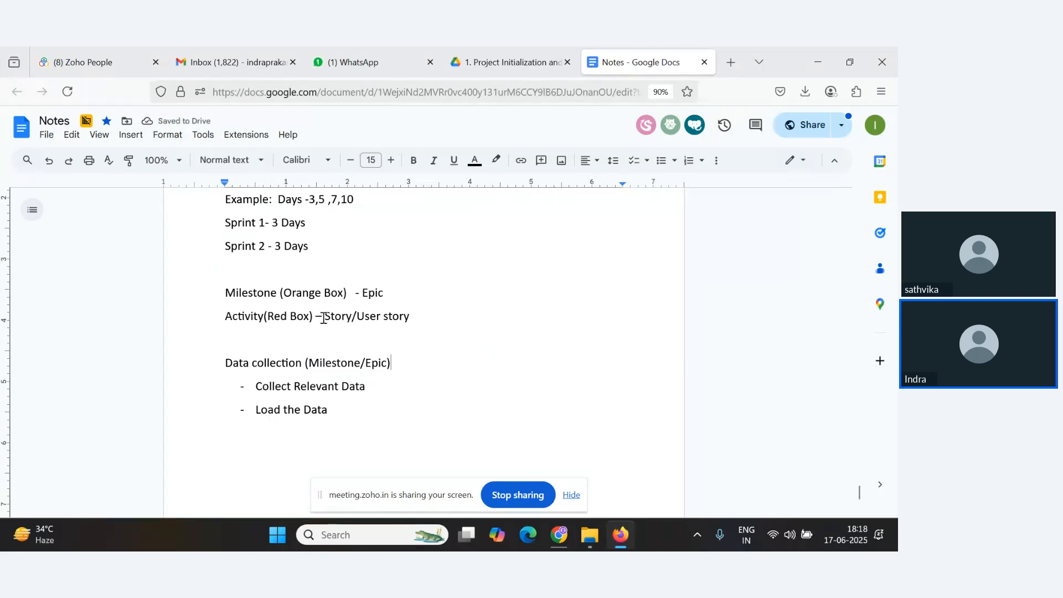
Append '(Story1)' to the 'Collect Relevant Data' bullet.
left_click_drag(324, 320, 383, 326)
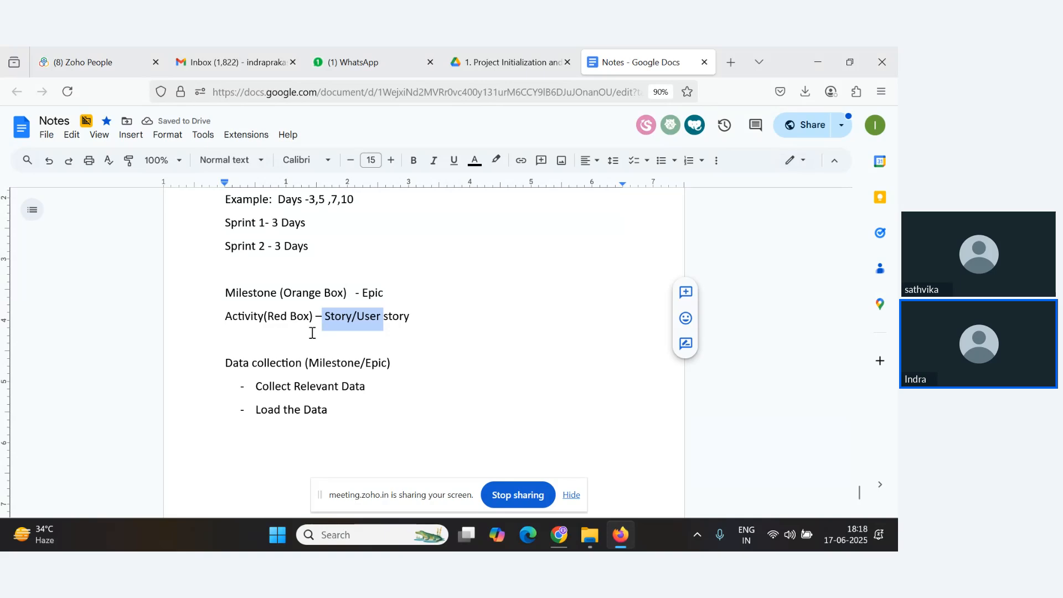
left_click(398, 387)
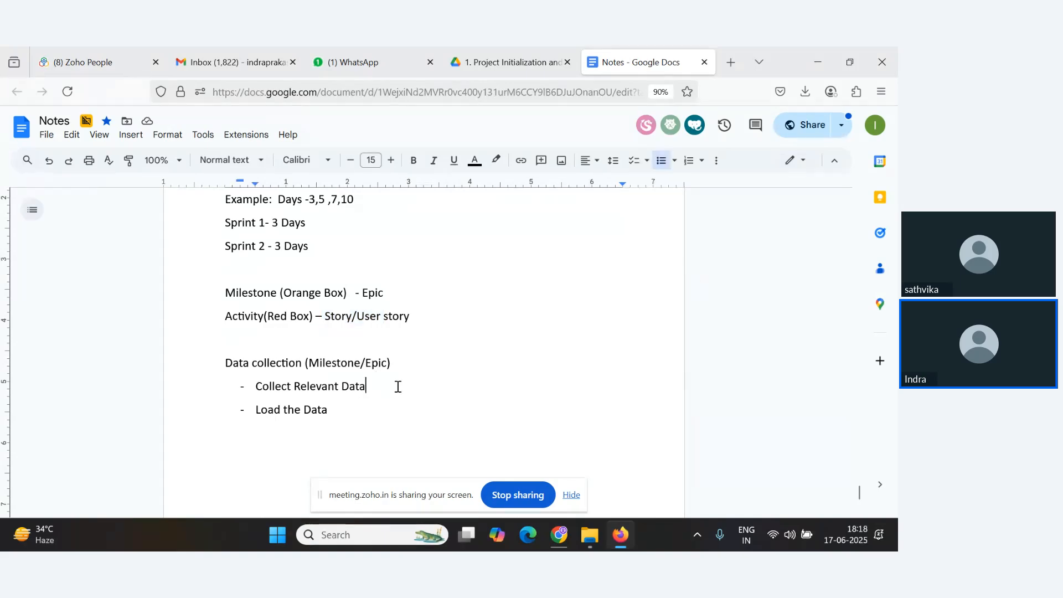
type("(Story1)1")
Append '(Story 2)' to the 'Load the Data' bullet.
left_click(372, 410)
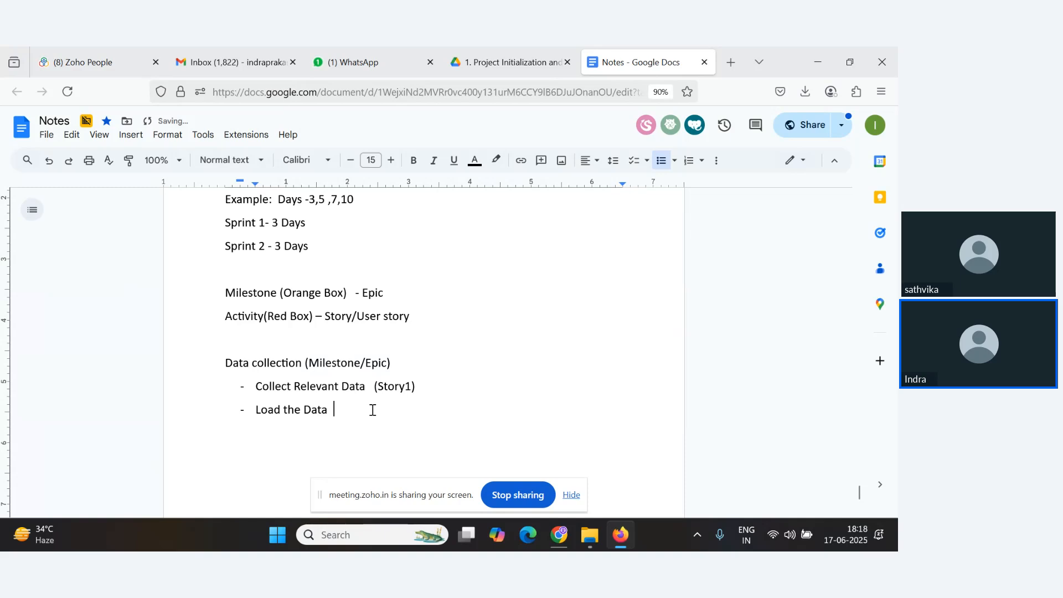
type("(Story 2)")
Leave the bullet list and, after a blank line, write the heading 'Data Preprocessing'.
key("Return")
key("BackSpace")
key("BackSpace")
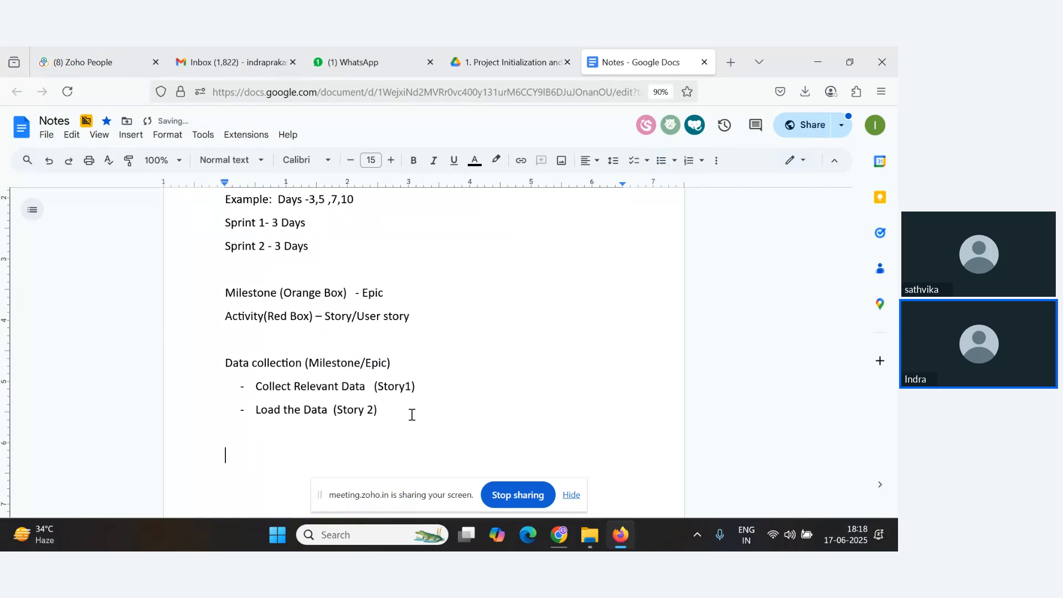
type("Data Preproce")
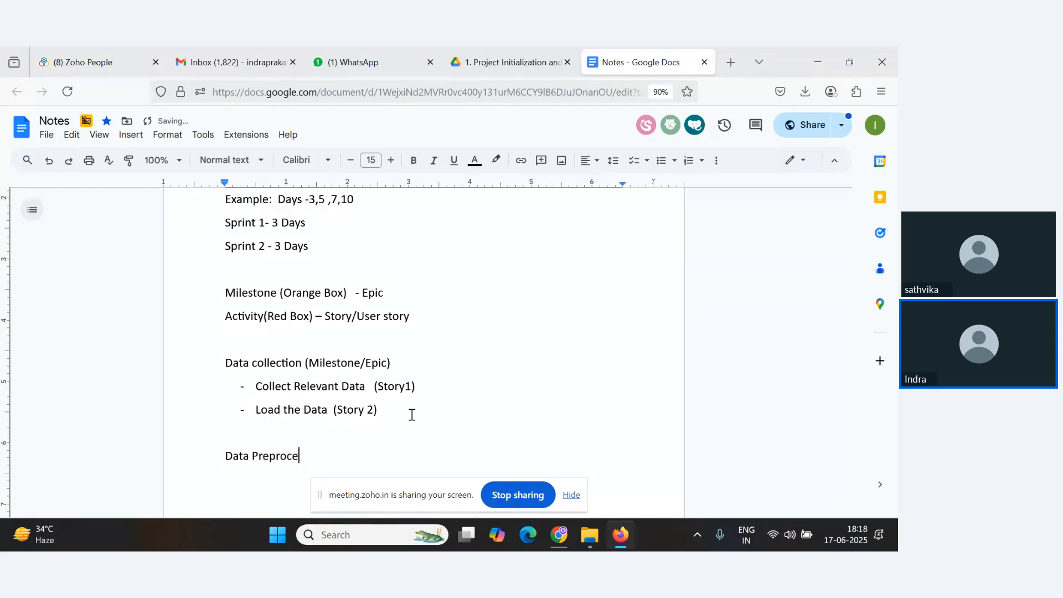
type("ssin")
type("h")
key("alt+Tab")
key("alt+Tab")
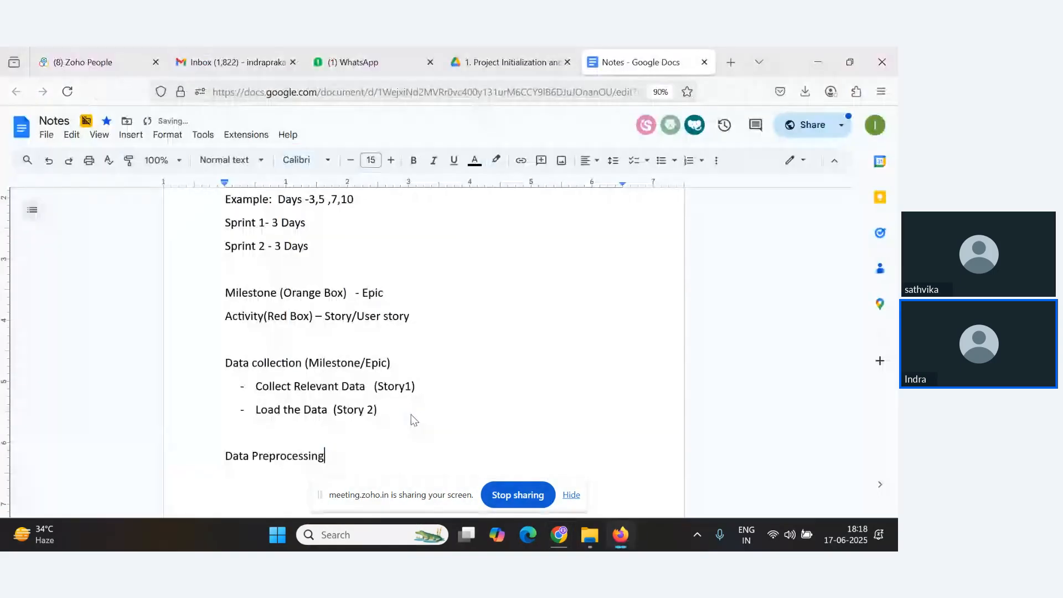
Append '( Milestone/Epic)' to the 'Data Preprocessing' heading.
type("( Milestone/Epic")
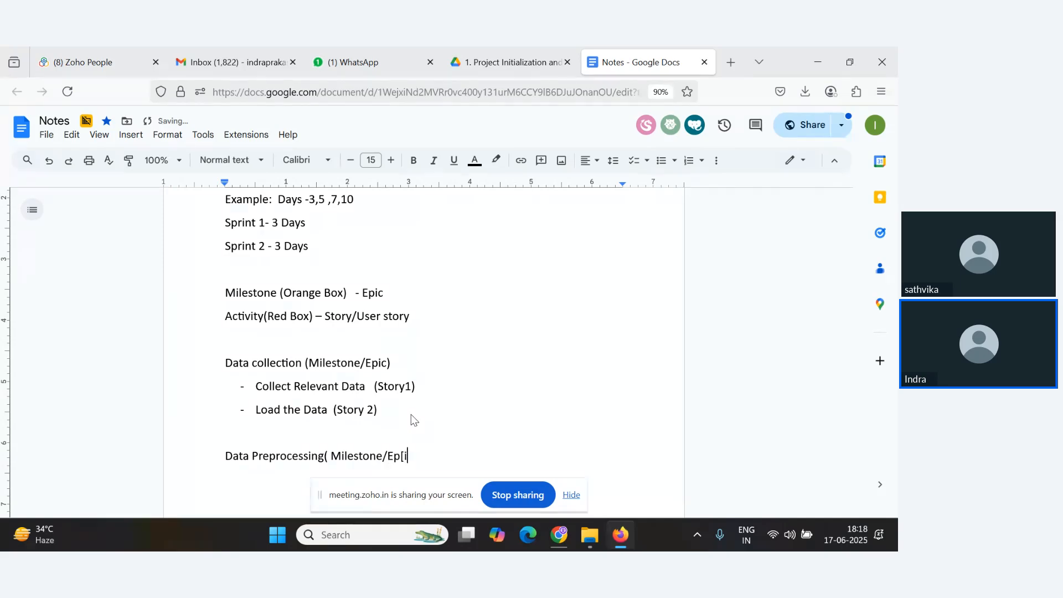
key("BackSpace")
key("BackSpace")
type("ic")
left_click_drag(388, 458, 401, 461)
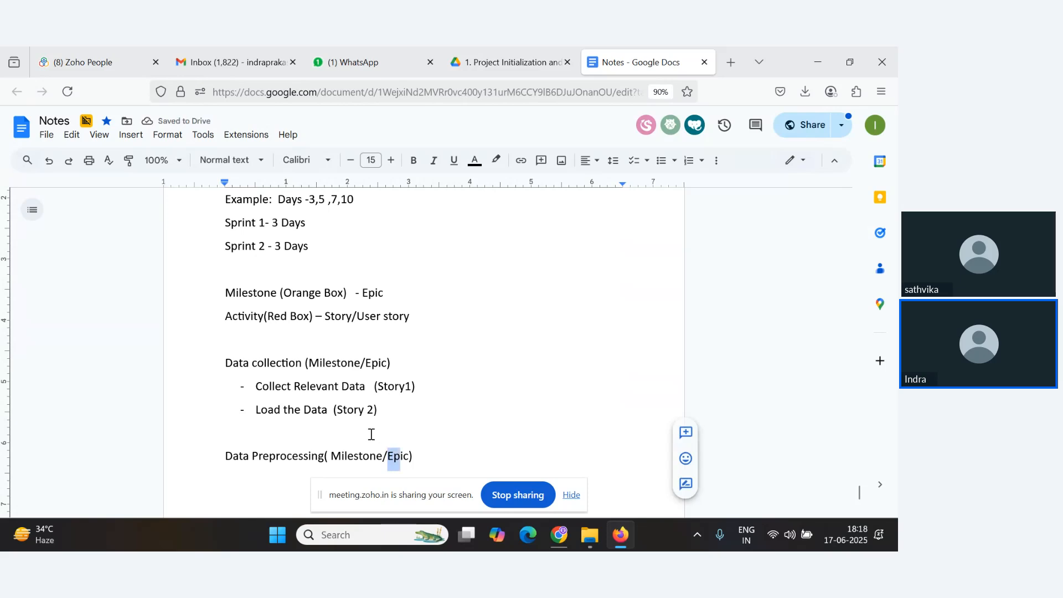
scroll(370, 433, "down", 2)
scroll(333, 399, "up", 2)
key("alt+Tab")
key("alt+Tab")
scroll(472, 404, "down", 1)
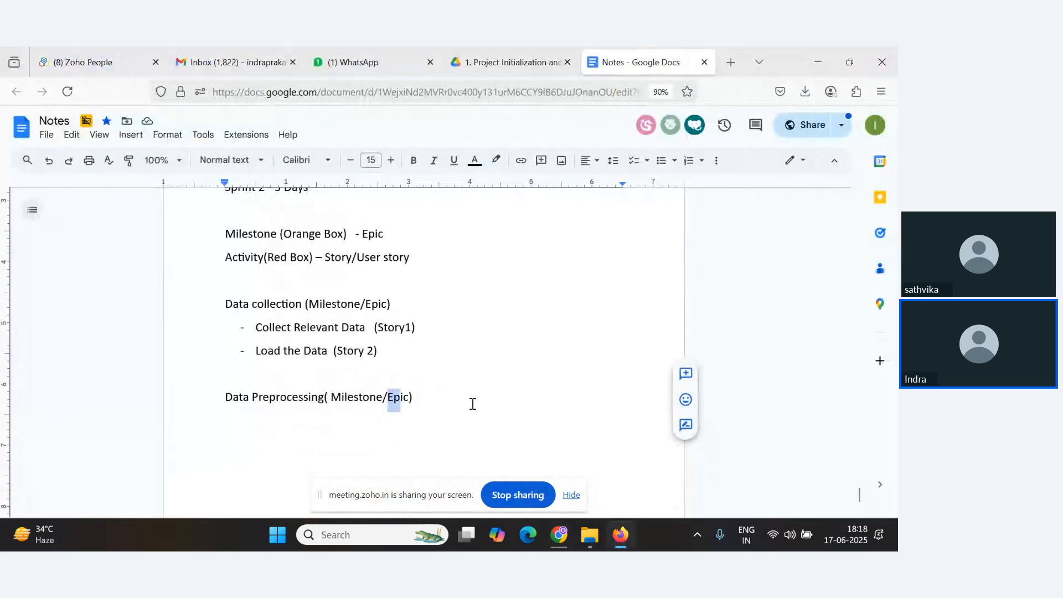
Start a dash bullet list under the 'Data Preprocessing' heading and write 'Handle Missing Value'.
left_click(463, 399)
key("Return")
key("Tab")
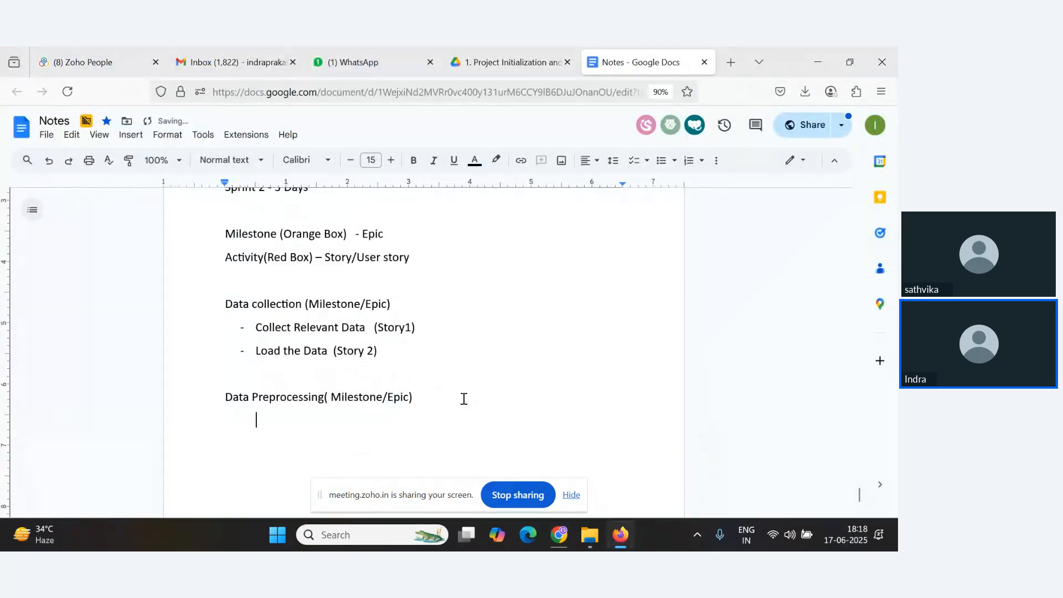
type("- ")
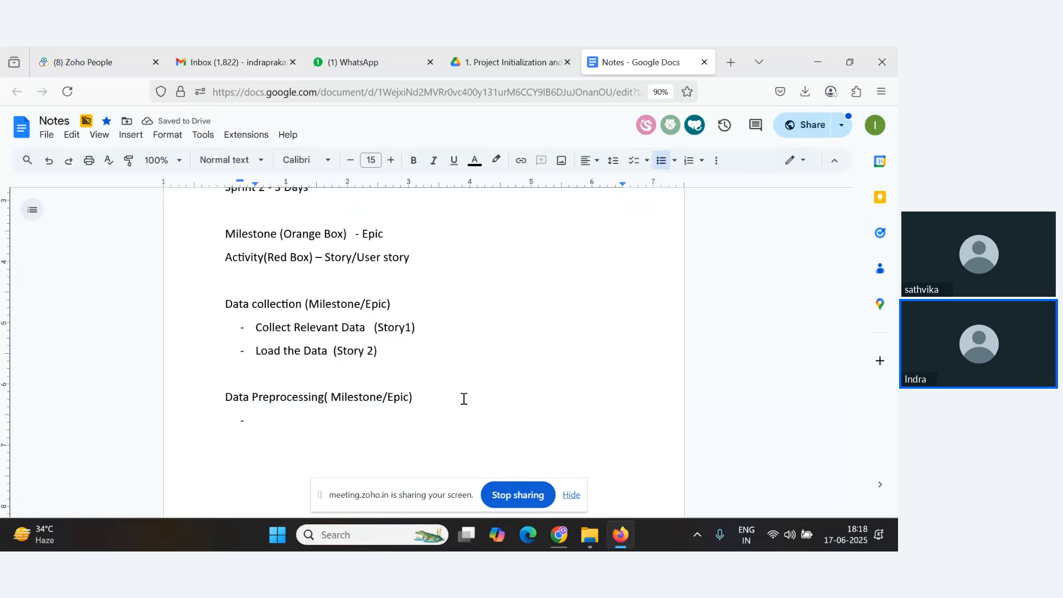
type("Handl")
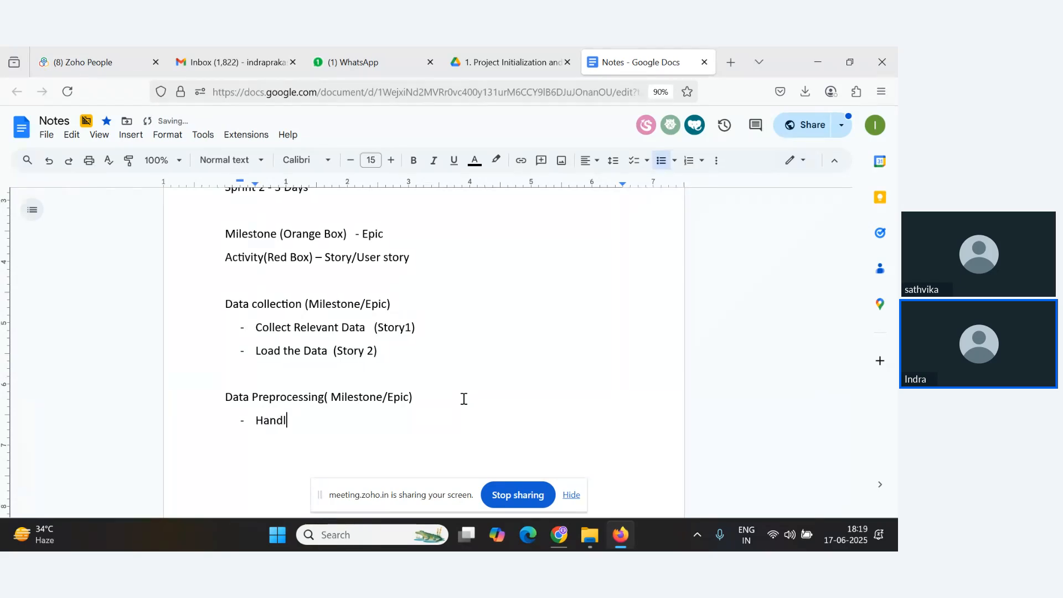
type("ye Missing Val;ue")
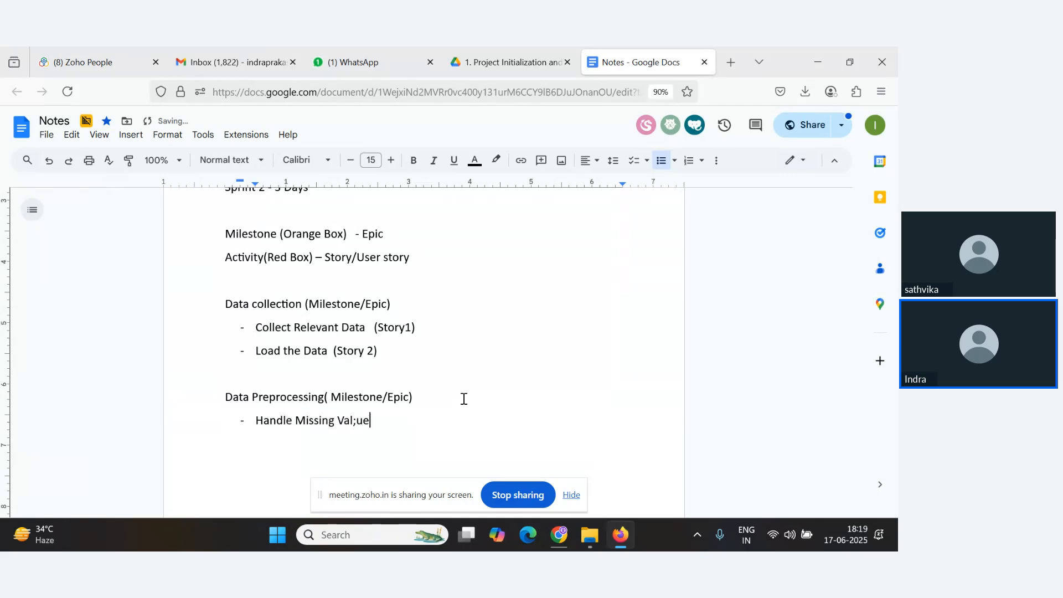
key("BackSpace")
key("BackSpace")
type("ue")
Add a second bullet reading 'Spitting/Merging Fields'.
key("Return")
type("Creating ")
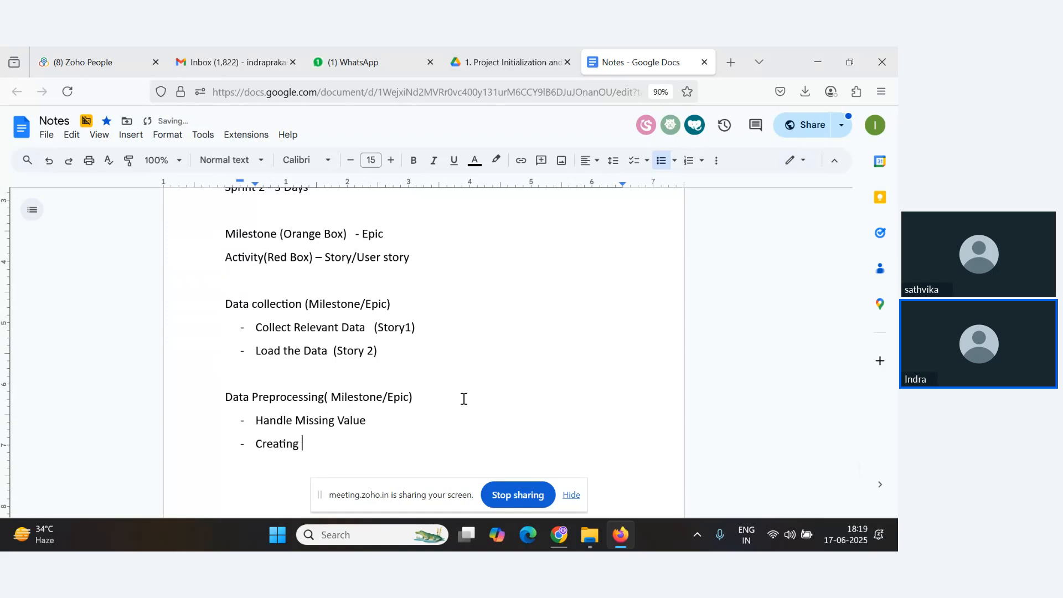
type("New")
key("BackSpace")
key("BackSpace")
key("BackSpace")
key("BackSpace")
key("BackSpace")
key("BackSpace")
key("BackSpace")
key("BackSpace")
key("BackSpace")
key("BackSpace")
key("BackSpace")
key("BackSpace")
key("BackSpace")
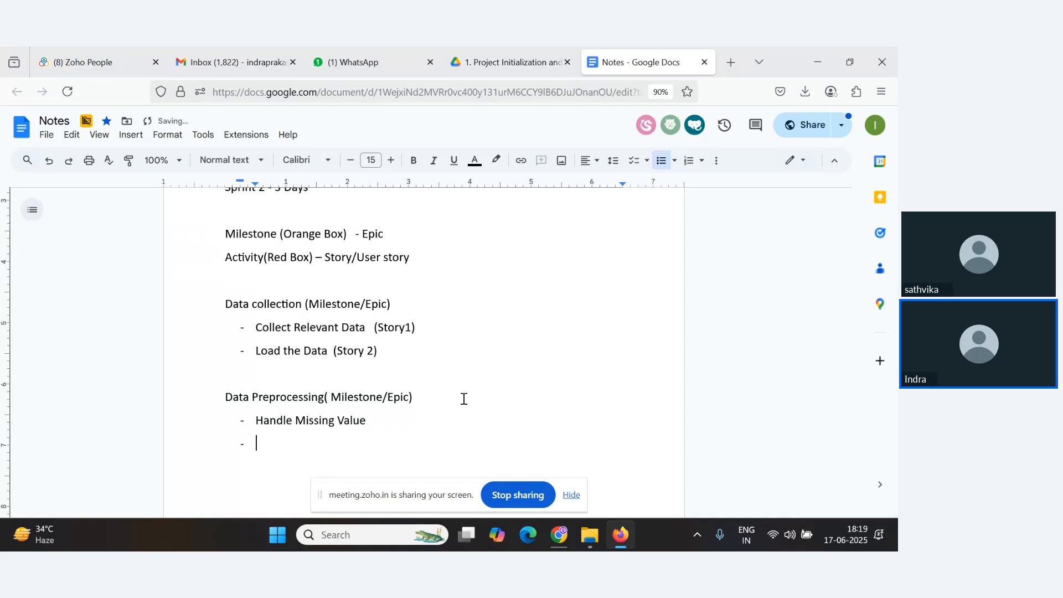
type("Spitting/Merging Fields")
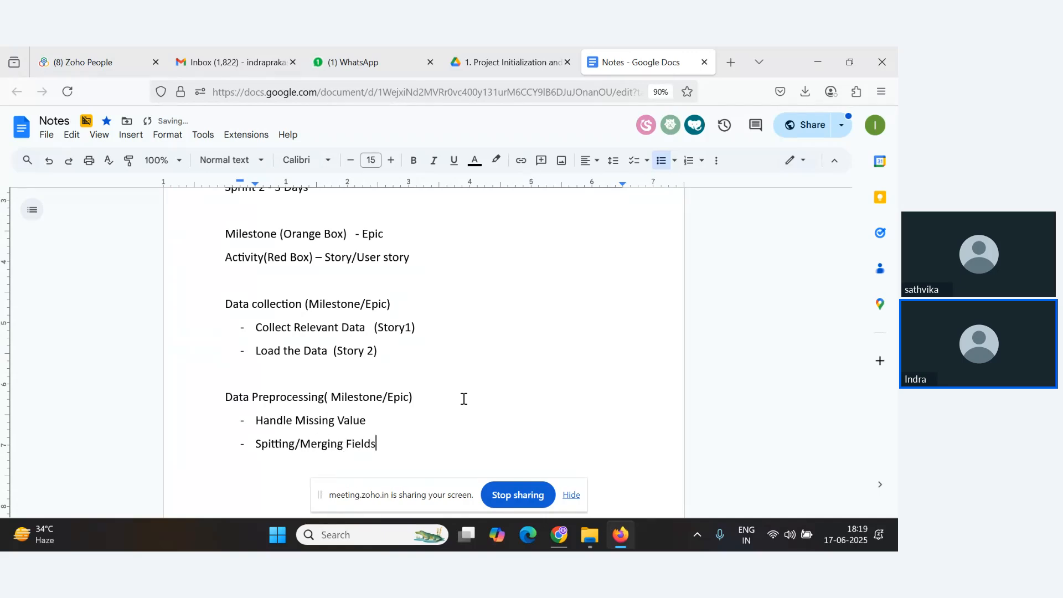
Append '(Story 3)' to 'Handle Missing Value' and '(Story 4)' to 'Spitting/Merging Fields'.
key("alt+Tab")
key("alt+Tab")
type("(Story 2")
type("Story")
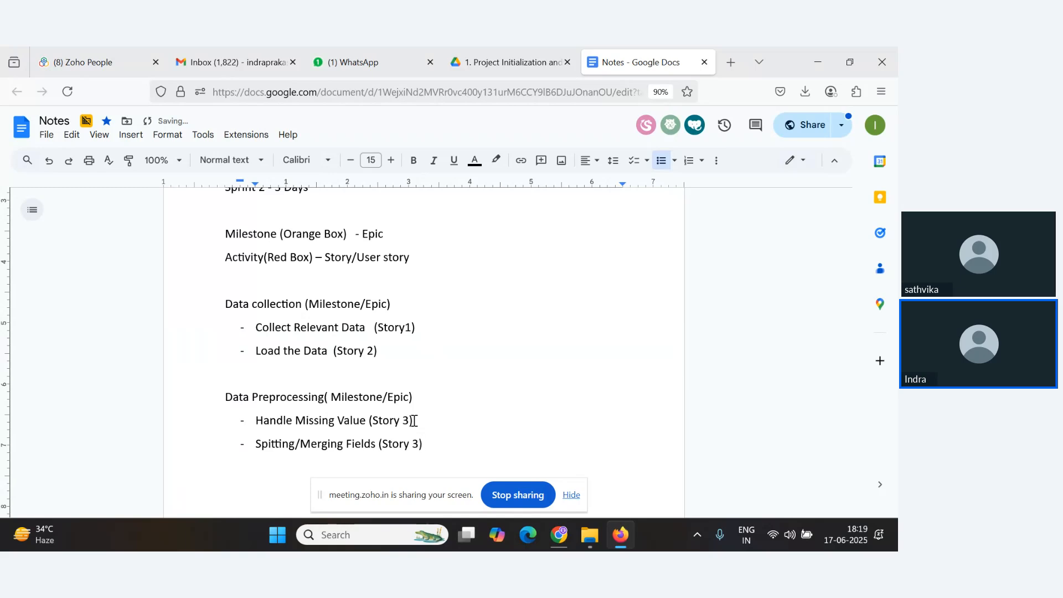
key("BackSpace")
type("4")
scroll(407, 415, "down", 2)
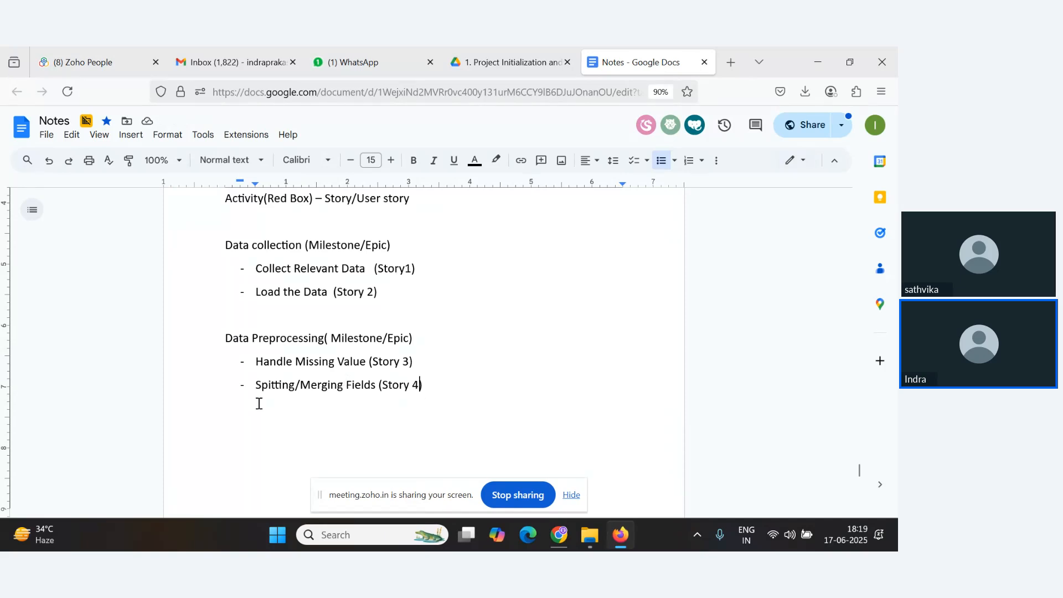
scroll(236, 364, "down", 2)
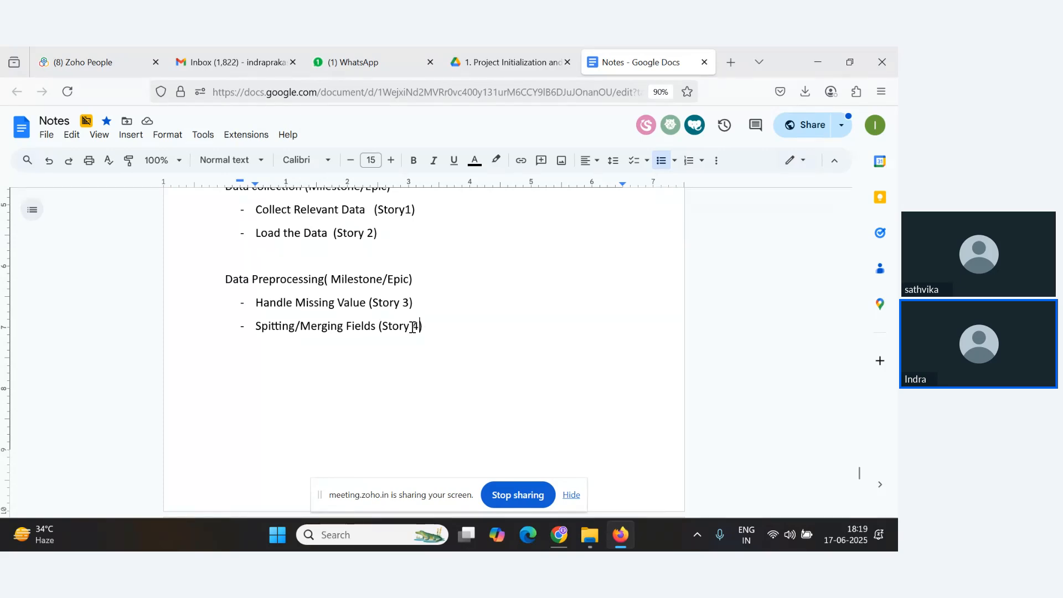
left_click_drag(420, 327, 383, 327)
key("alt+Tab")
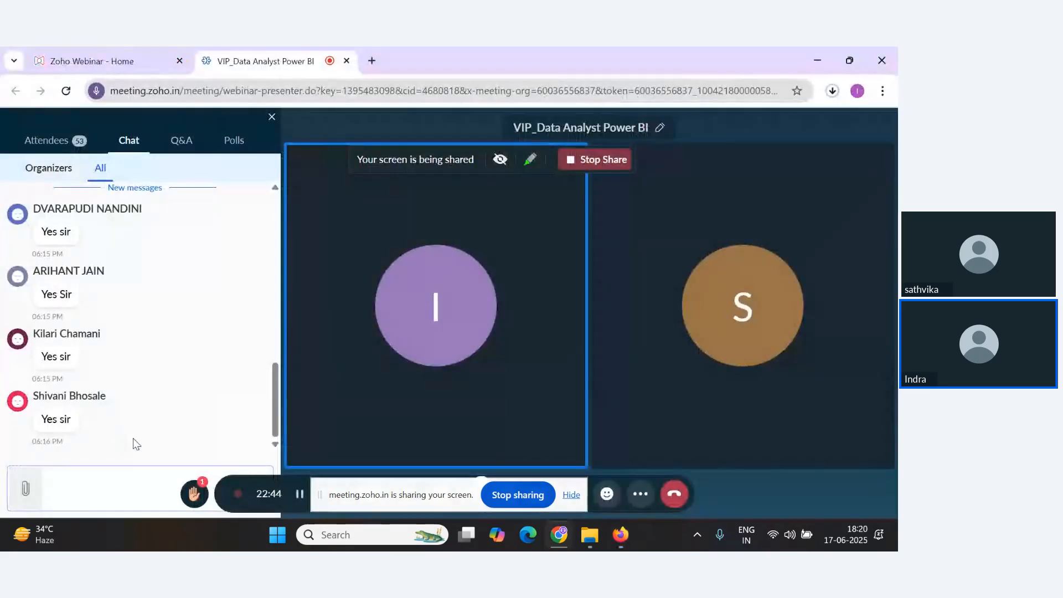
key("alt+Tab")
left_click(339, 411)
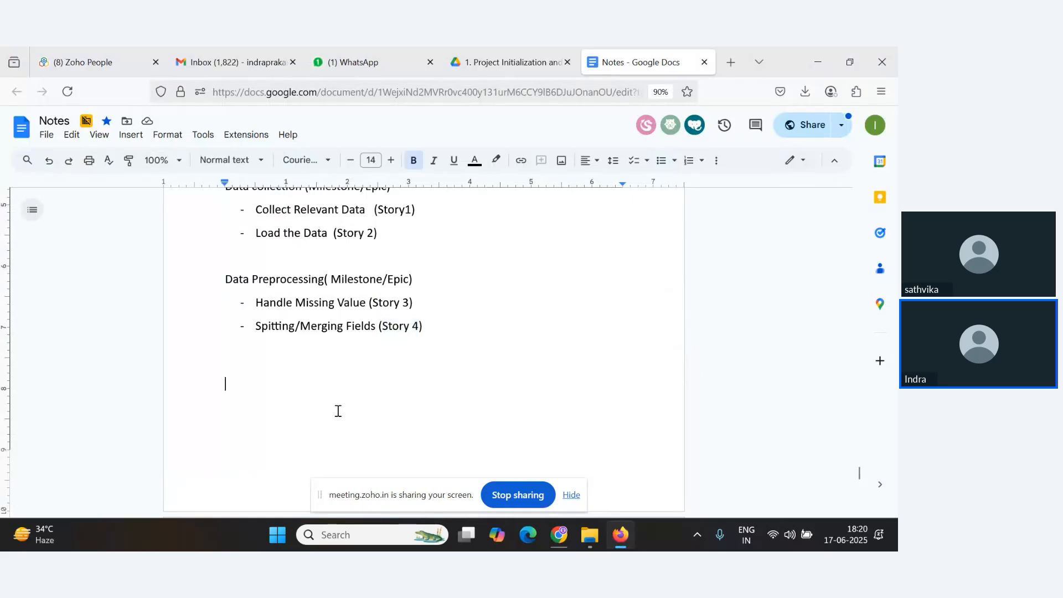
scroll(338, 411, "up", 3)
key("alt+Tab")
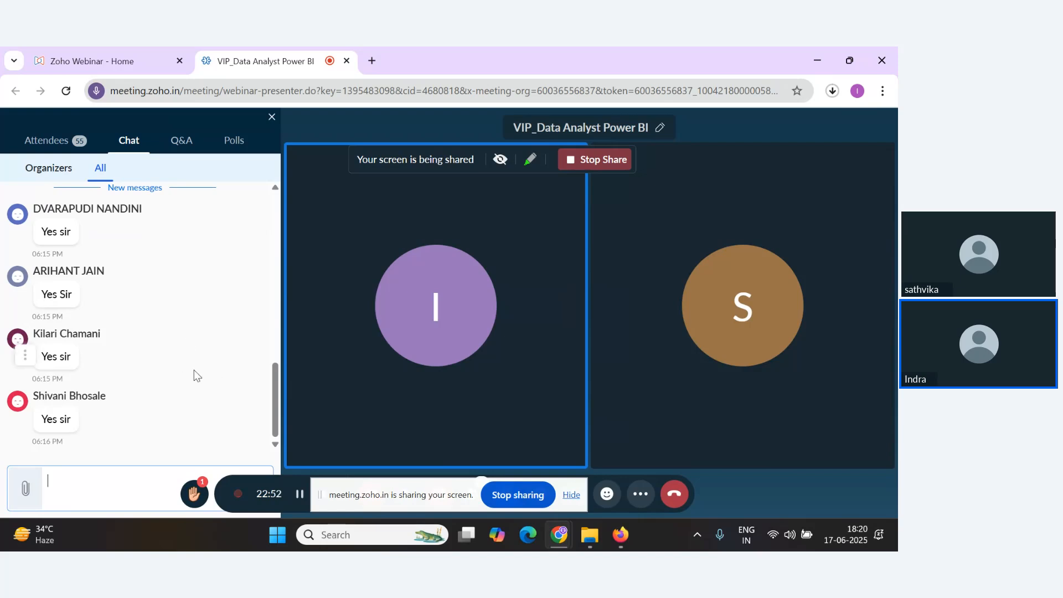
key("alt+Tab")
key("alt+Tab")
scroll(211, 400, "up", 2)
scroll(202, 410, "down", 3)
key("alt+Tab")
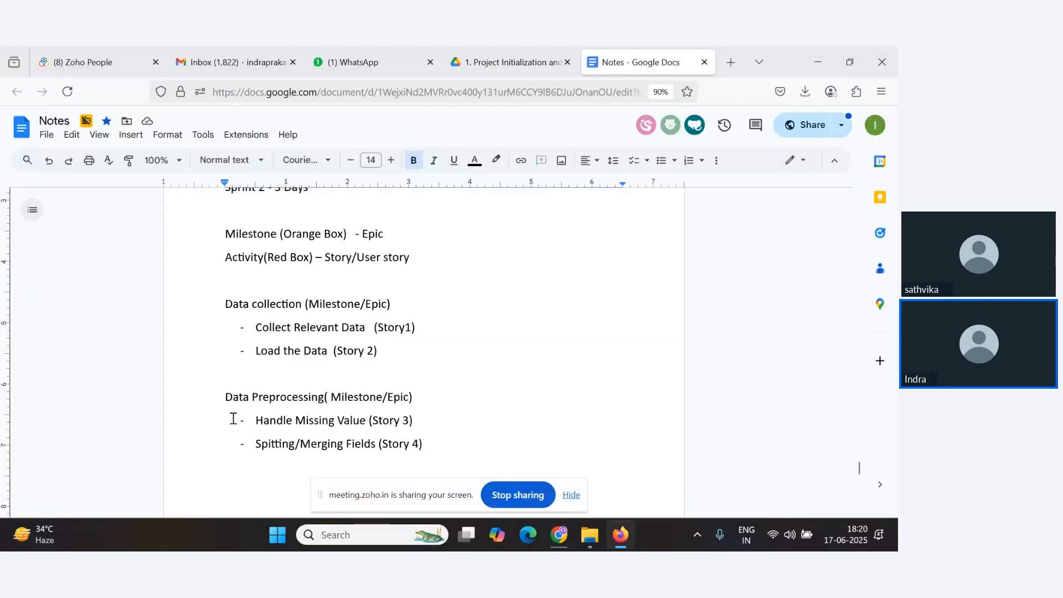
key("alt+Tab")
scroll(220, 423, "up", 3)
scroll(217, 421, "down", 2)
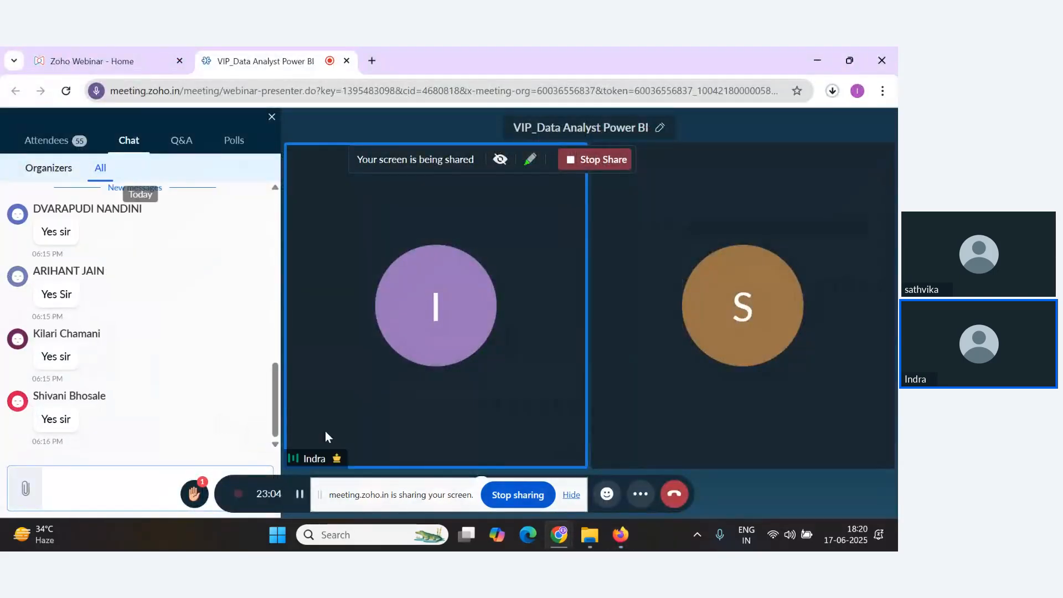
scroll(216, 413, "up", 1)
scroll(216, 413, "down", 2)
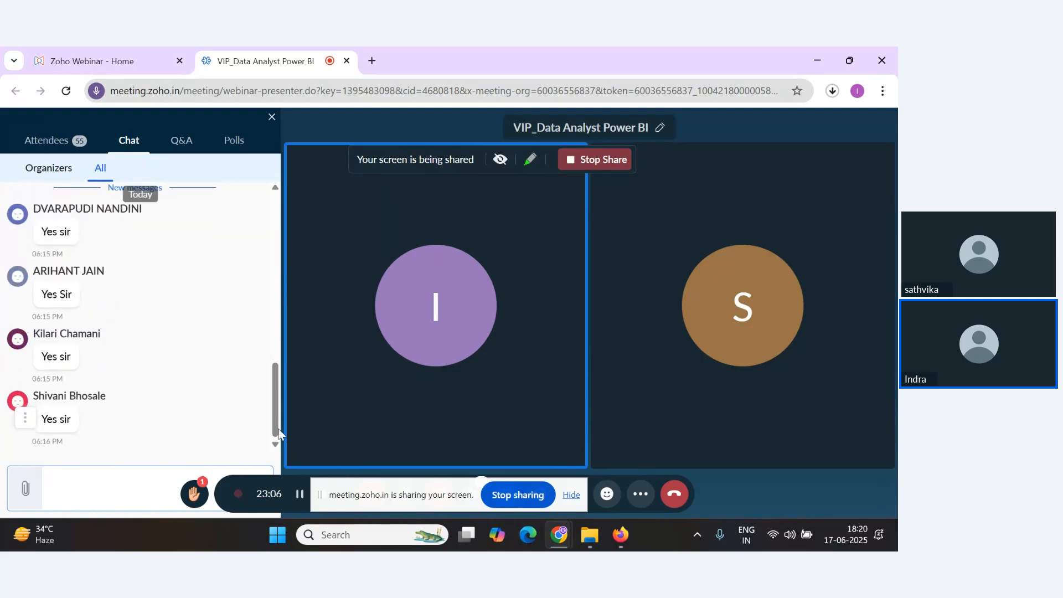
key("alt+Tab")
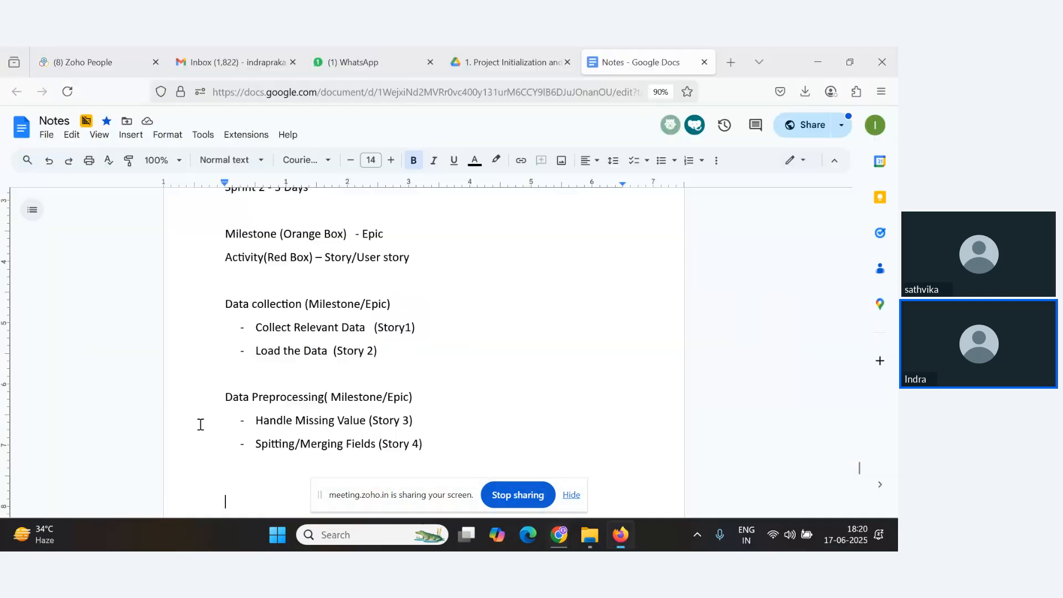
key("alt+Tab")
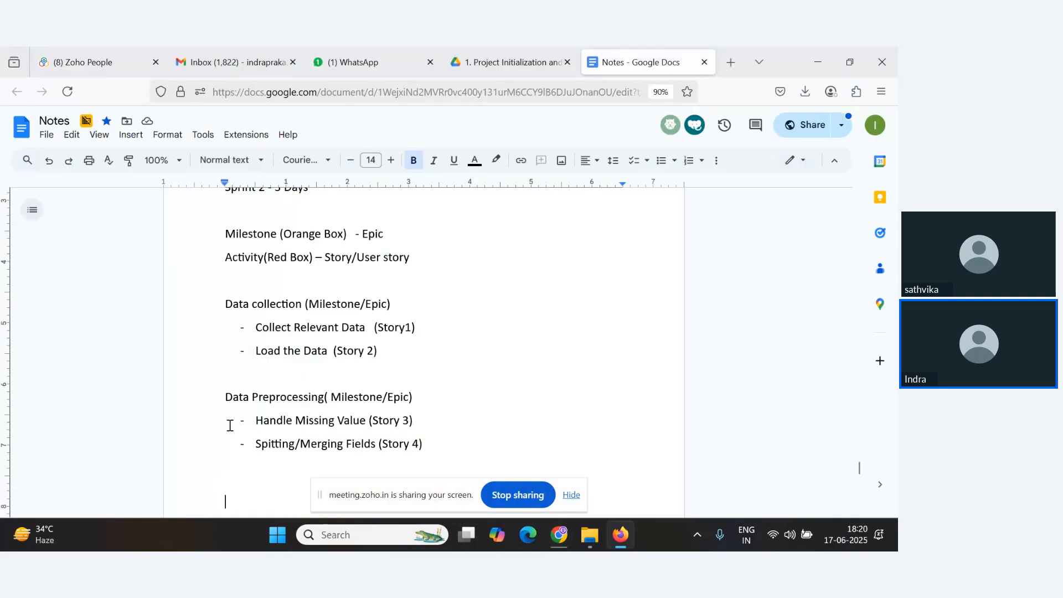
key("alt+Tab")
Open the Project Planning Template PDF tab to review its product backlog table.
left_click(514, 55)
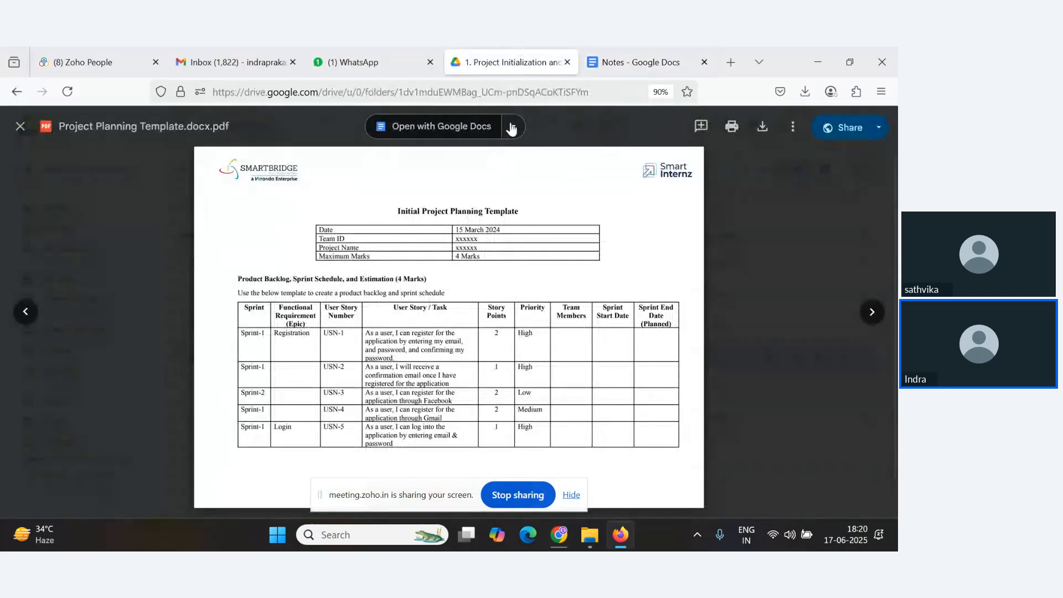
key("alt+Tab")
scroll(256, 379, "up", 2)
scroll(260, 393, "down", 2)
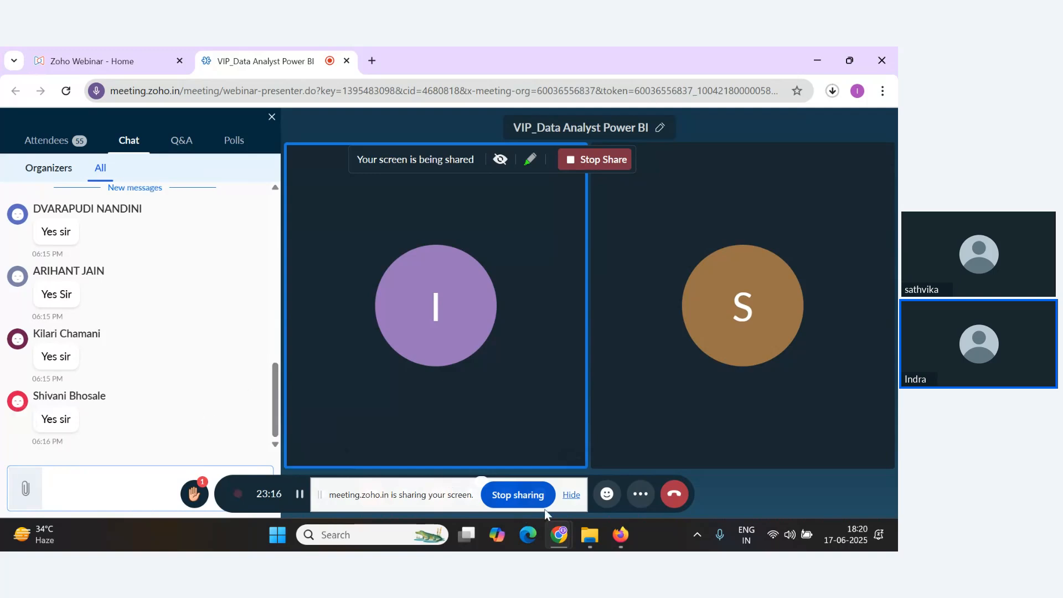
Hide the screen-sharing notification bar in the meeting and scroll through the chat messages.
left_click(571, 496)
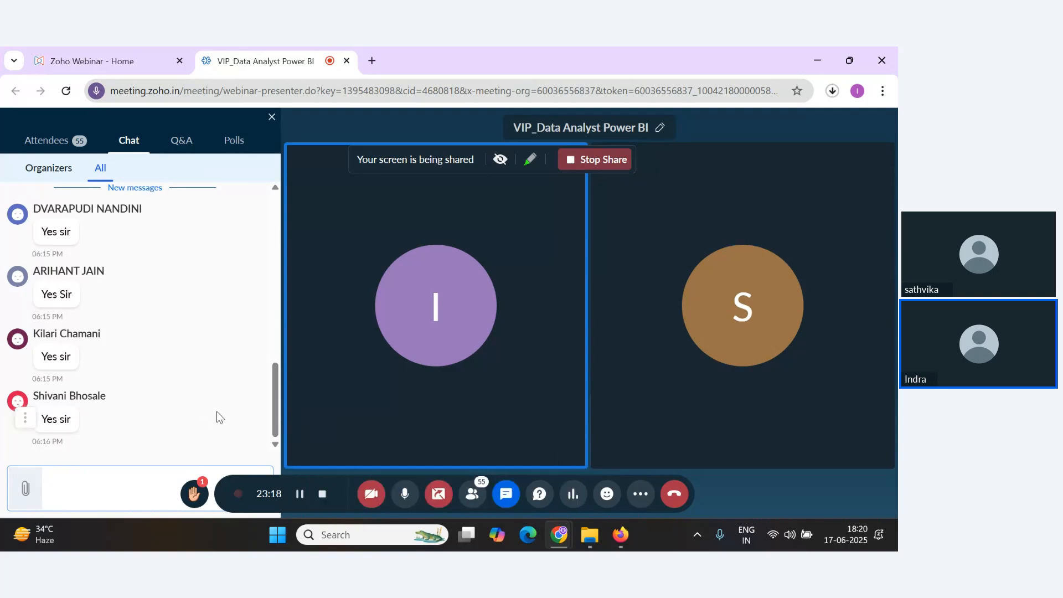
scroll(217, 417, "up", 3)
scroll(211, 429, "down", 3)
left_click_drag(274, 423, 271, 448)
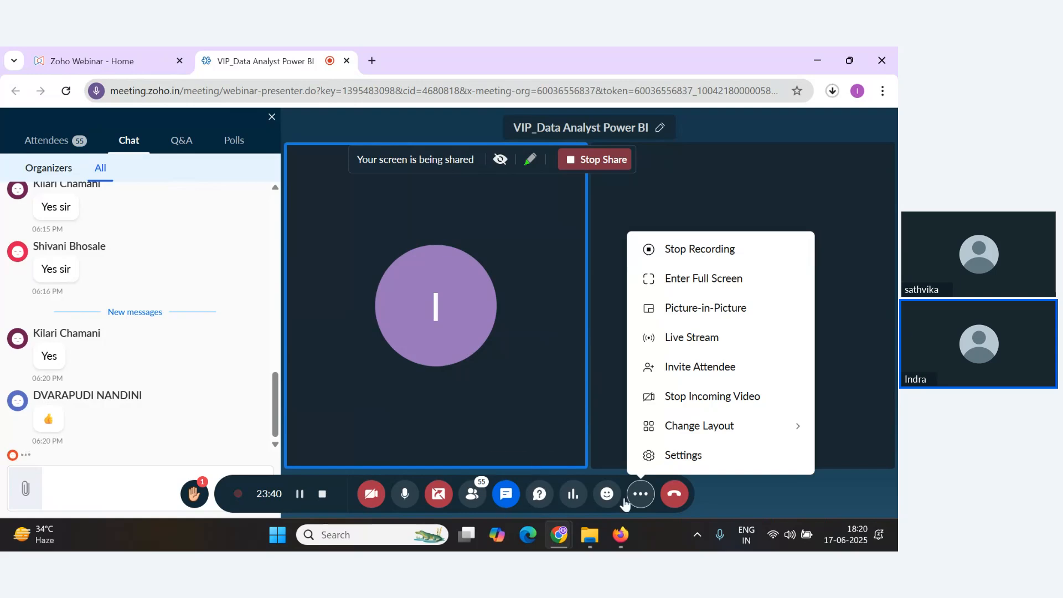
Switch the meeting microphone to Headset (Airdopes 191 ANC) in the audio settings and close them.
left_click(682, 455)
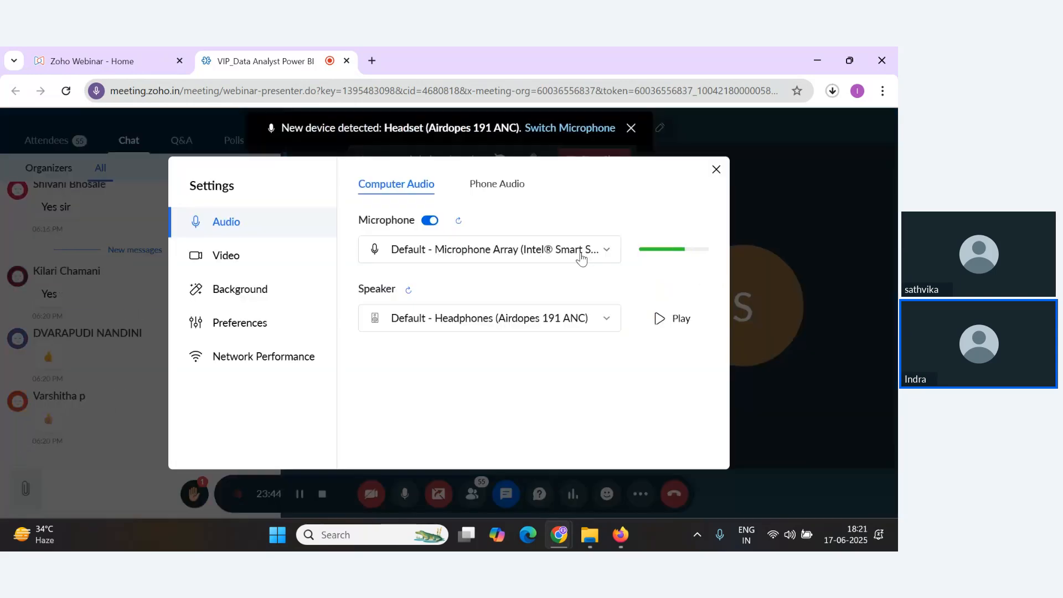
left_click(578, 259)
left_click(598, 276)
left_click(559, 256)
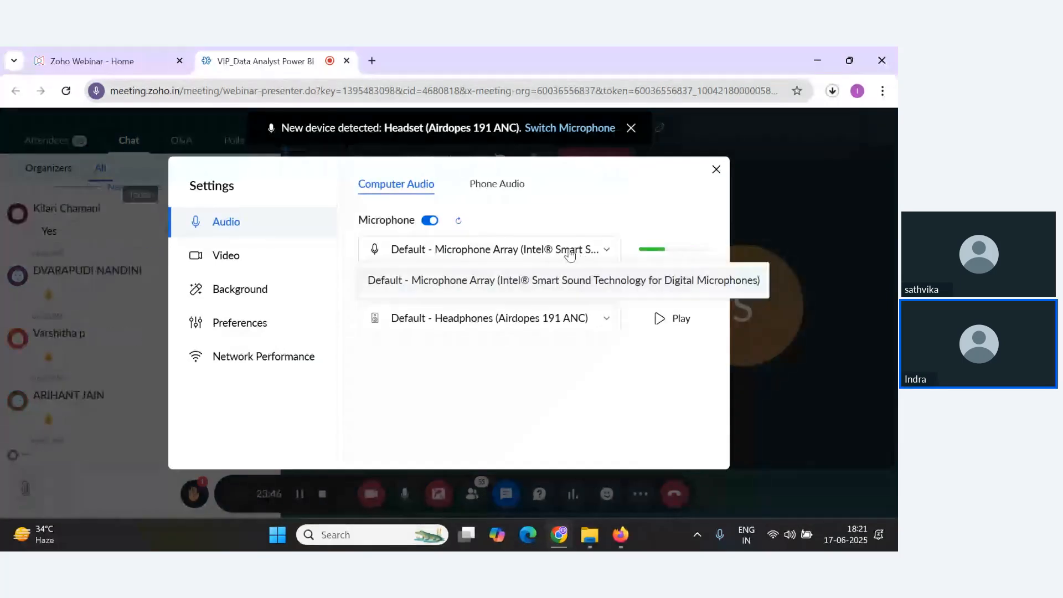
left_click(558, 257)
left_click(576, 318)
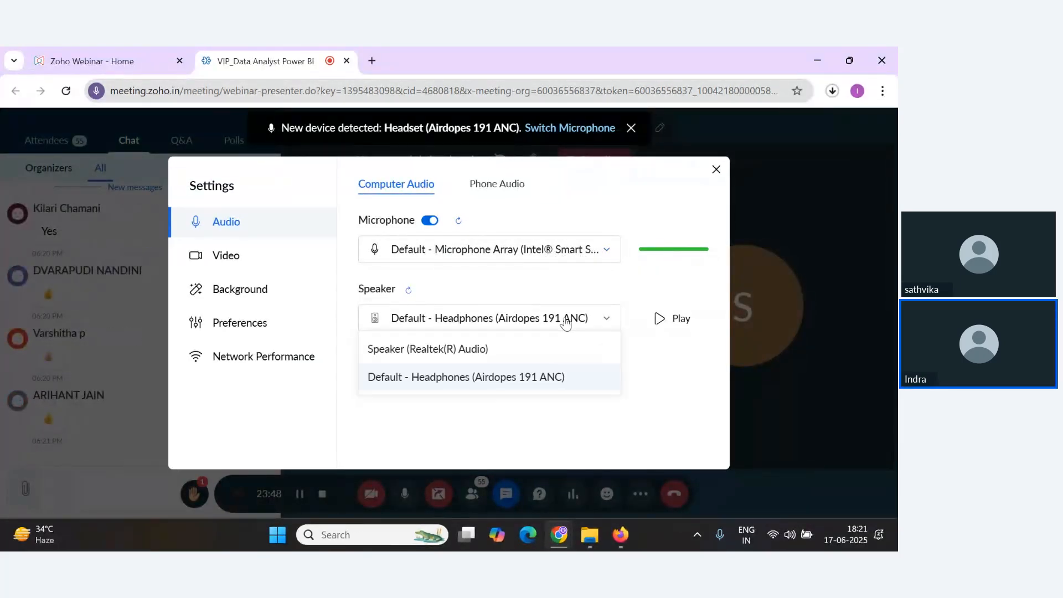
left_click(576, 318)
left_click(572, 255)
left_click(583, 251)
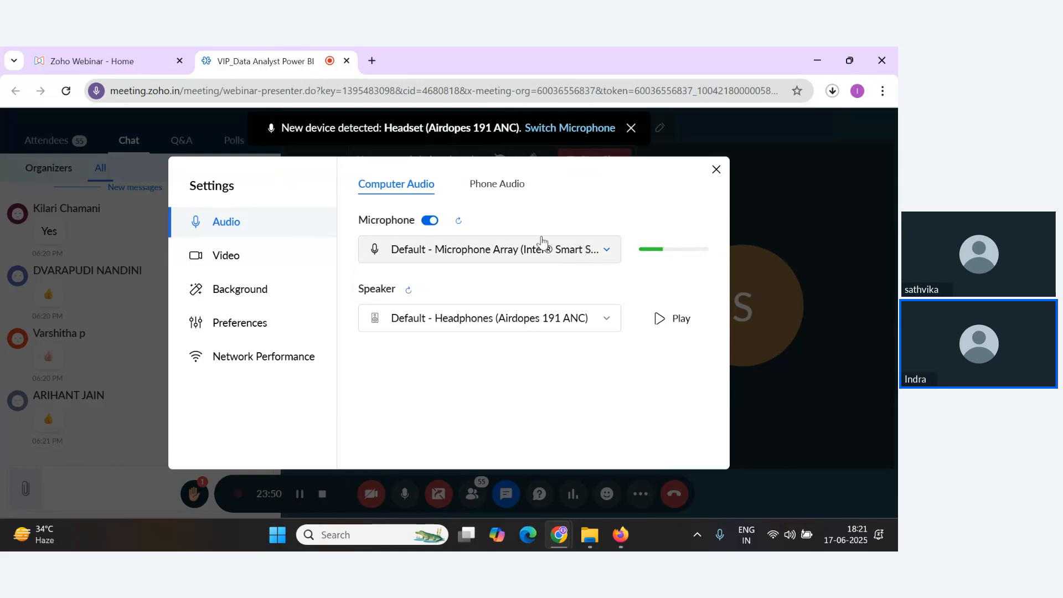
left_click(509, 259)
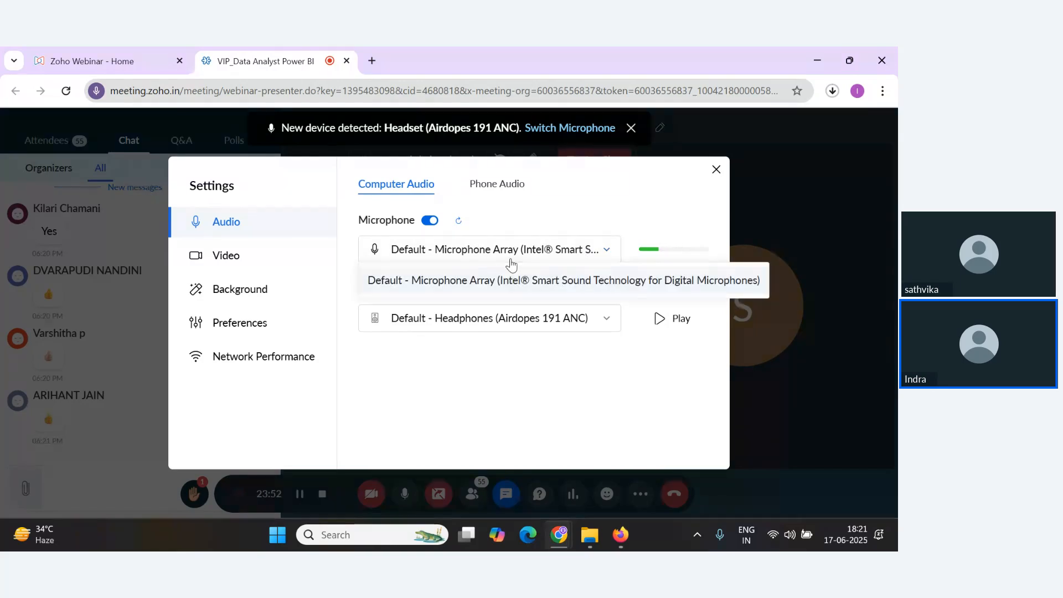
left_click(511, 263)
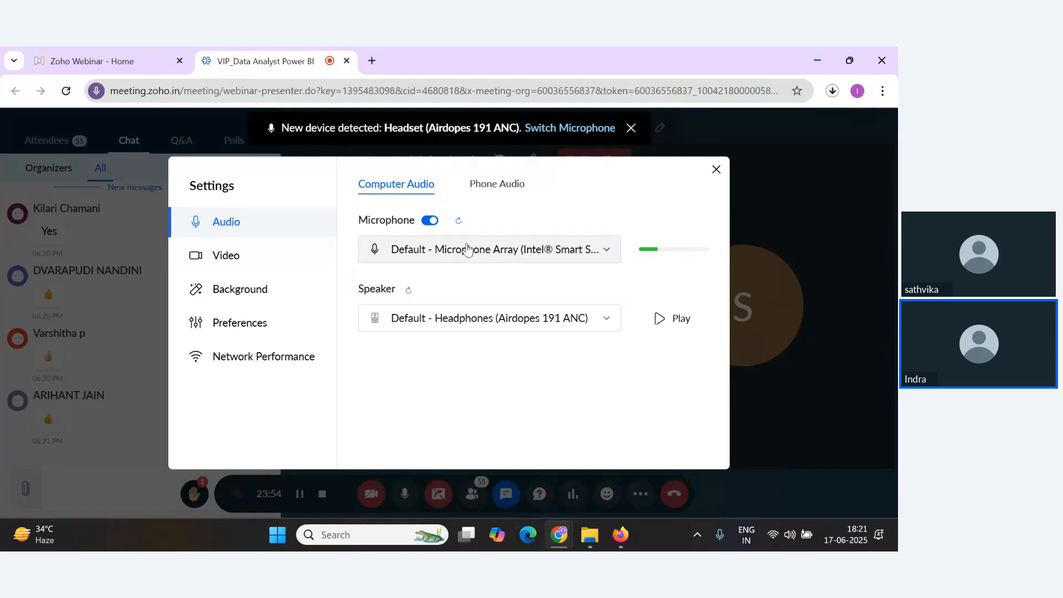
left_click(429, 224)
left_click(429, 223)
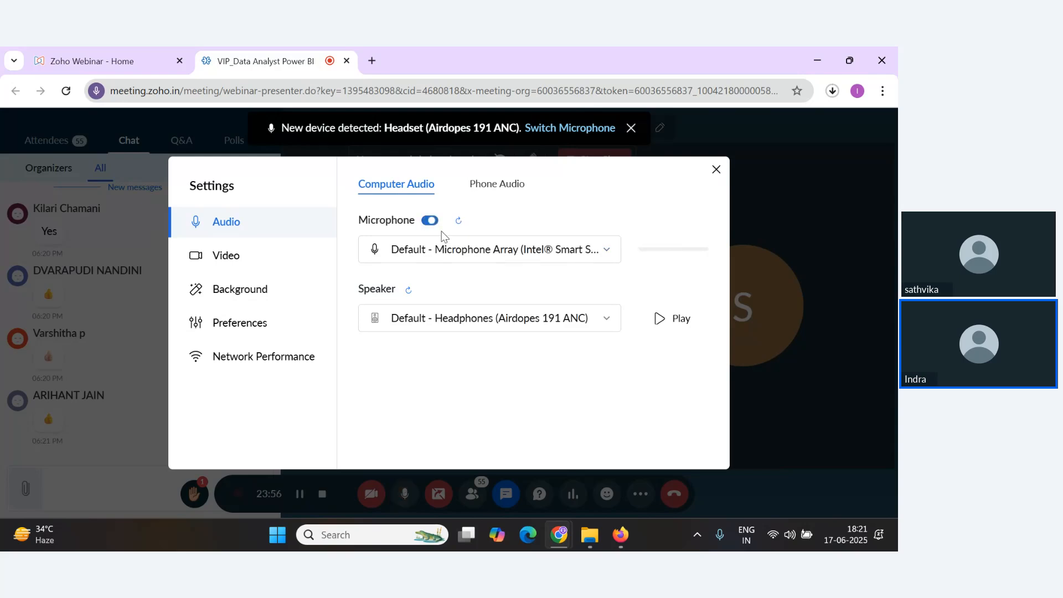
left_click(519, 252)
left_click(501, 393)
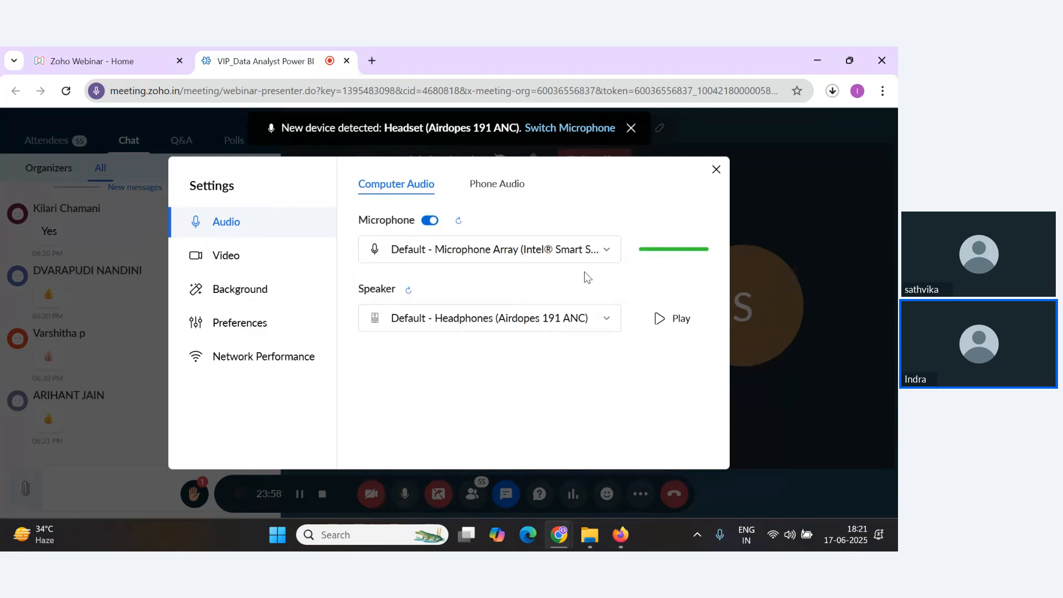
left_click(602, 252)
left_click(601, 253)
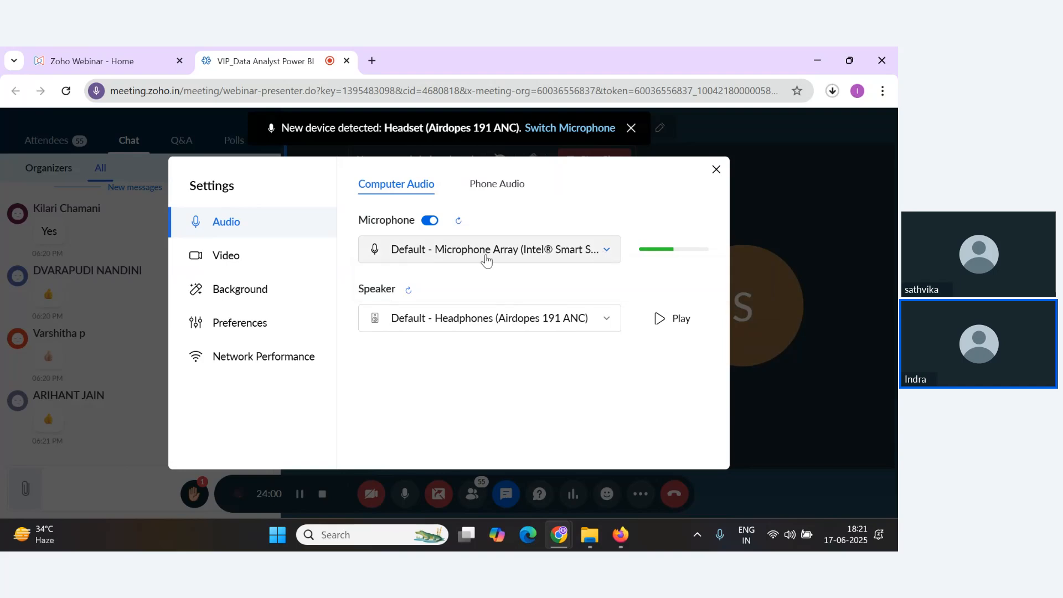
left_click(716, 170)
left_click(641, 494)
left_click(649, 462)
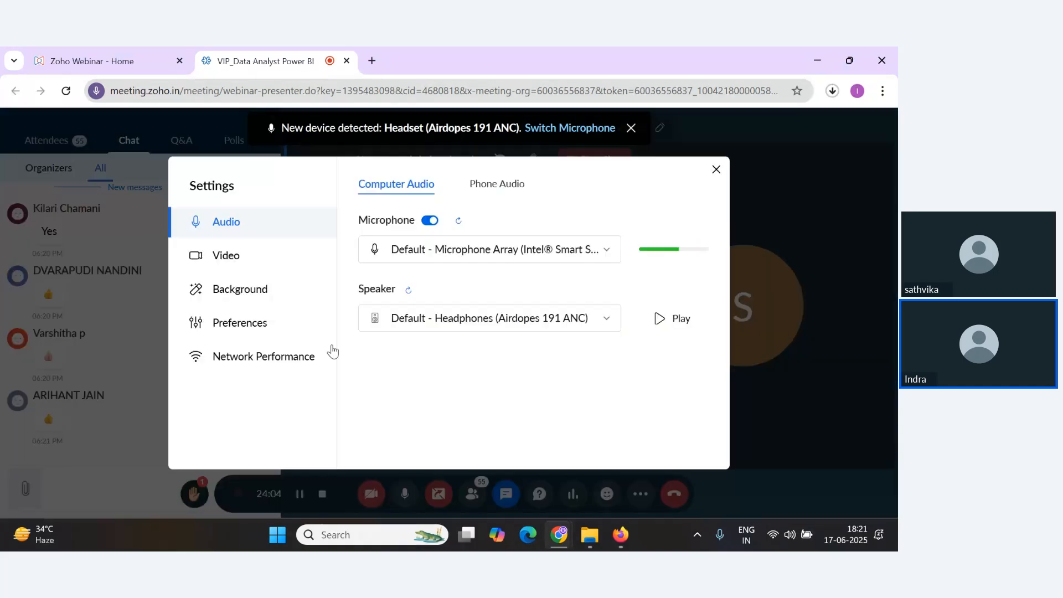
left_click(489, 252)
left_click(467, 316)
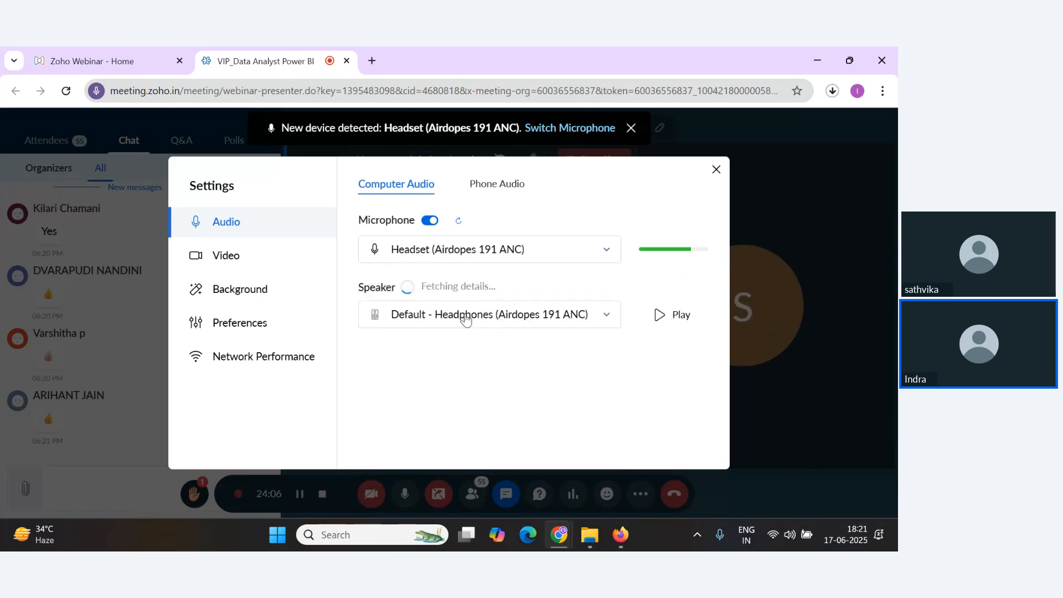
left_click(716, 169)
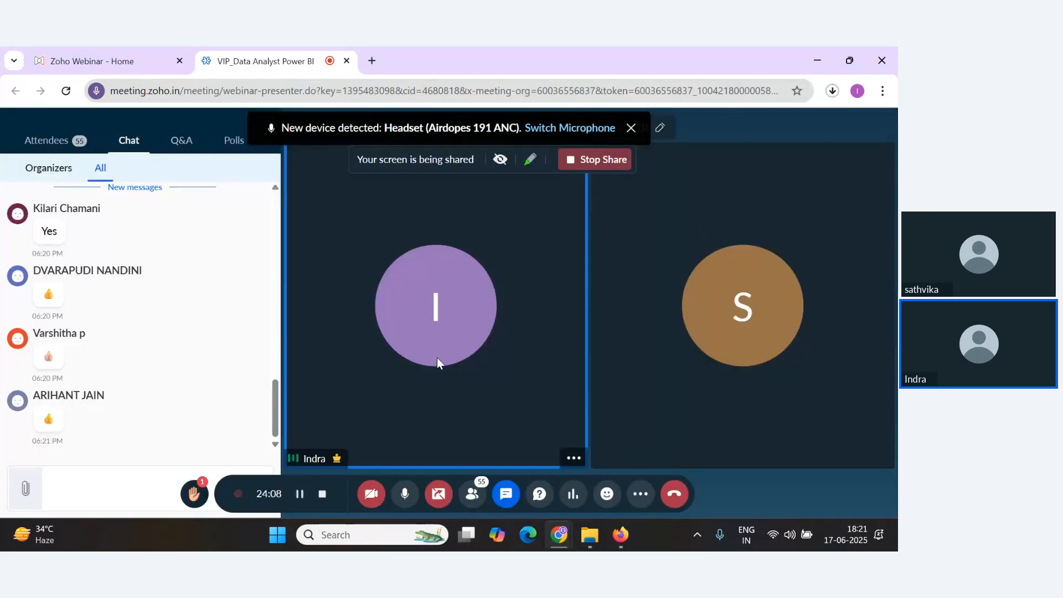
Return to the Project Planning Template PDF in the browser.
key("alt+Tab")
key("alt+Tab")
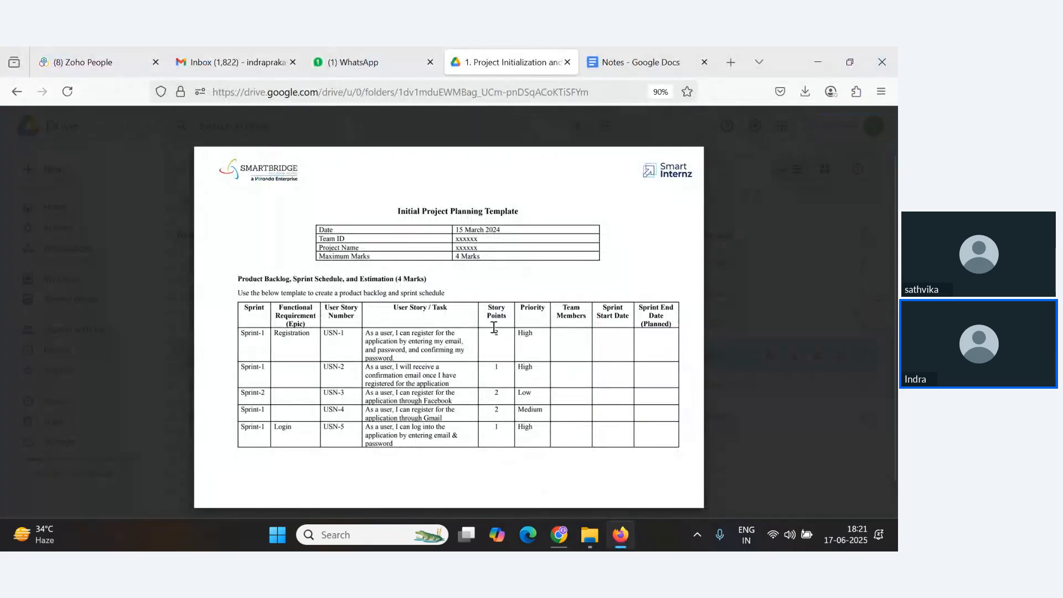
Return to the Notes document and type the heading Story Points below the Data Preprocessing milestone.
key("alt+Tab")
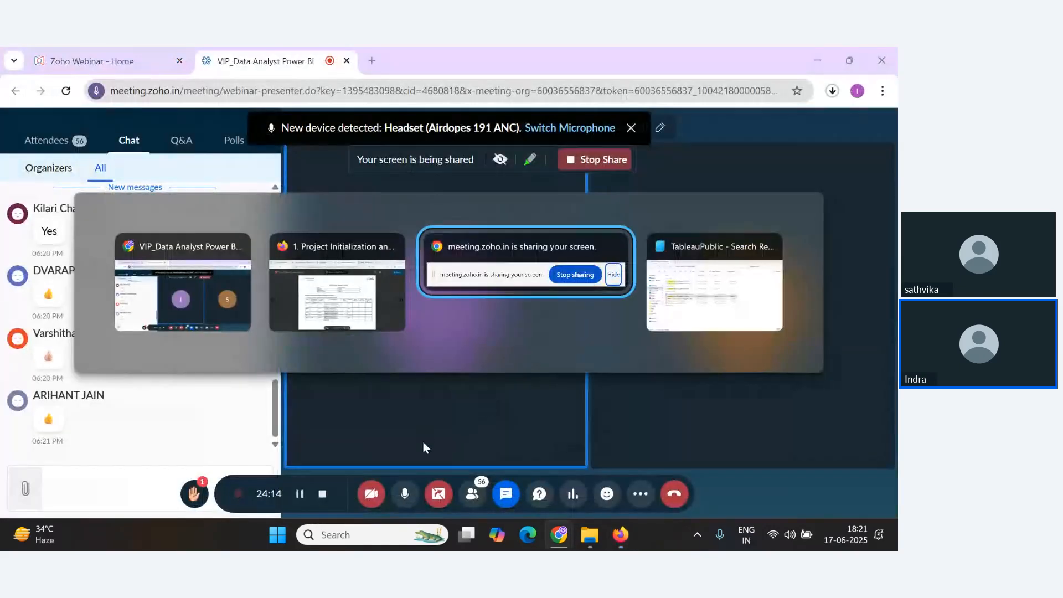
left_click(384, 318)
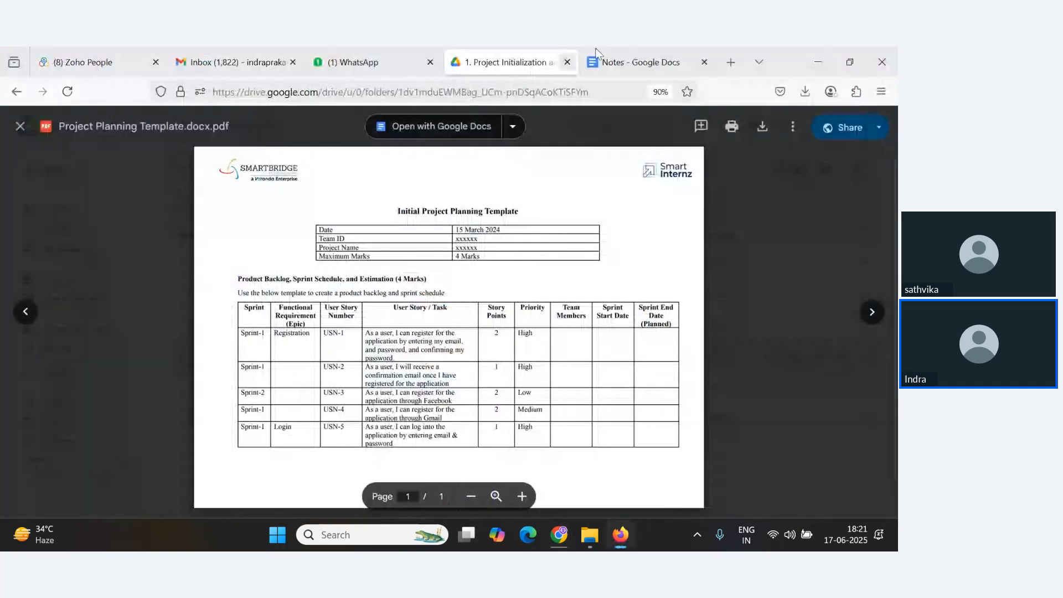
key("ctrl+Tab")
scroll(455, 339, "down", 2)
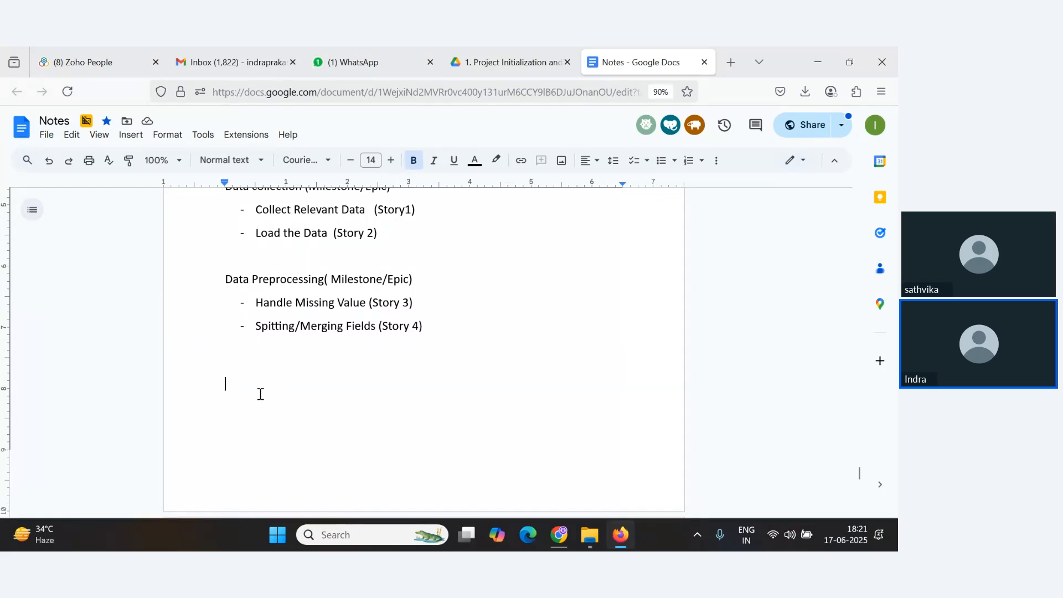
type("#1")
key("BackSpace")
key("BackSpace")
type("Stop")
type("r")
key("BackSpace")
key("BackSpace")
key("BackSpace")
key("BackSpace")
key("BackSpace")
type("St")
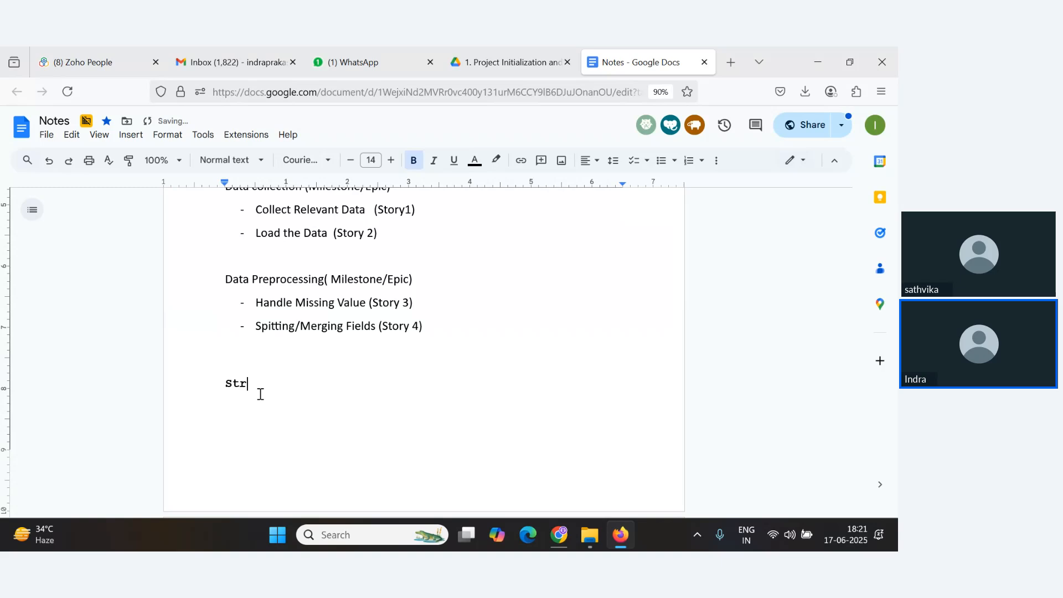
type("r")
key("BackSpace")
type("ory Points")
Change the Story Points heading's font to Calibri.
left_click_drag(322, 386, 189, 400)
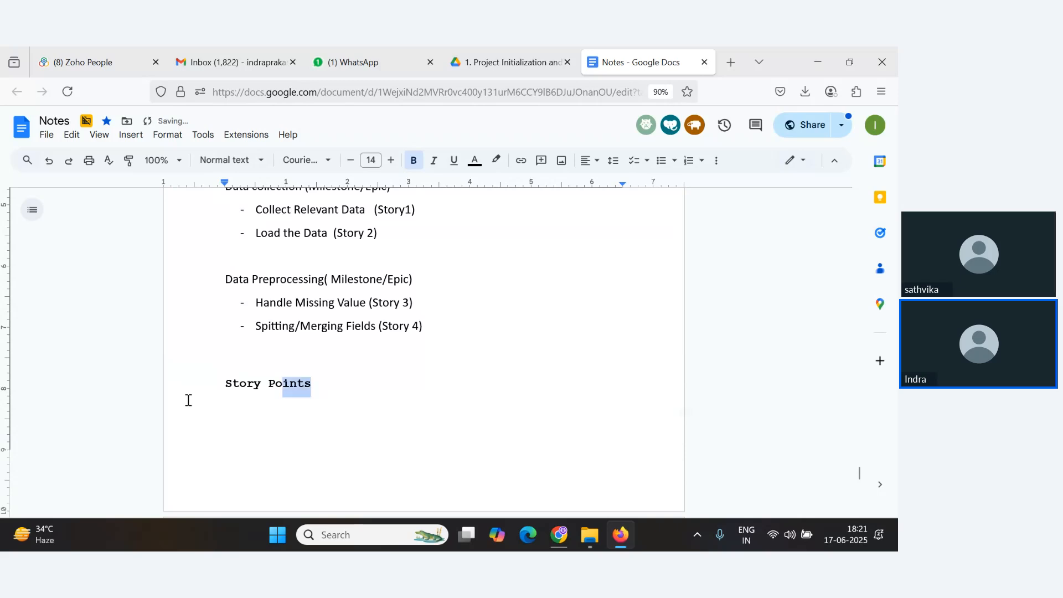
left_click(230, 160)
left_click(308, 160)
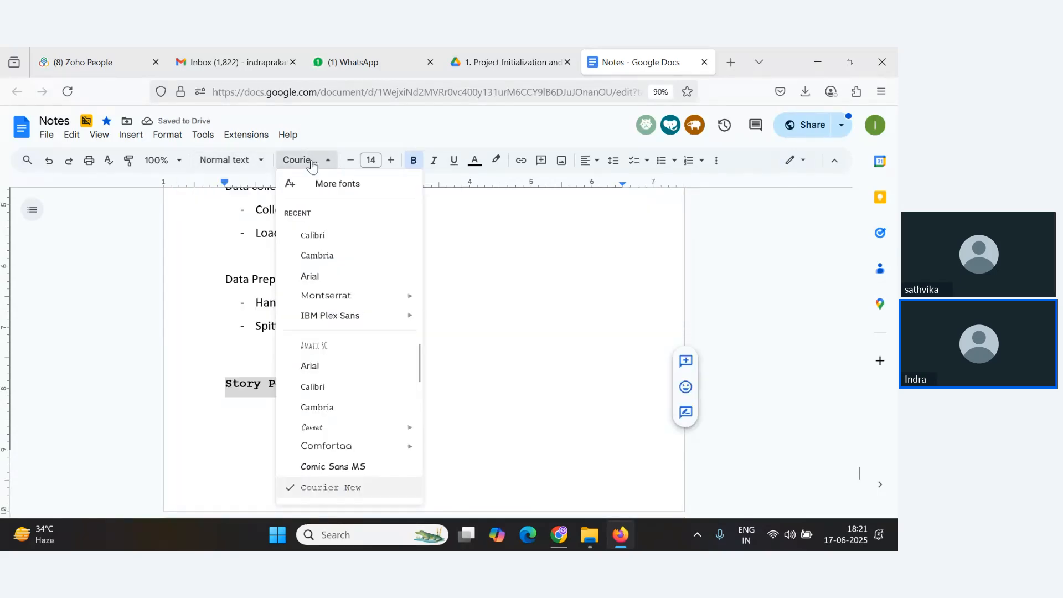
left_click(308, 236)
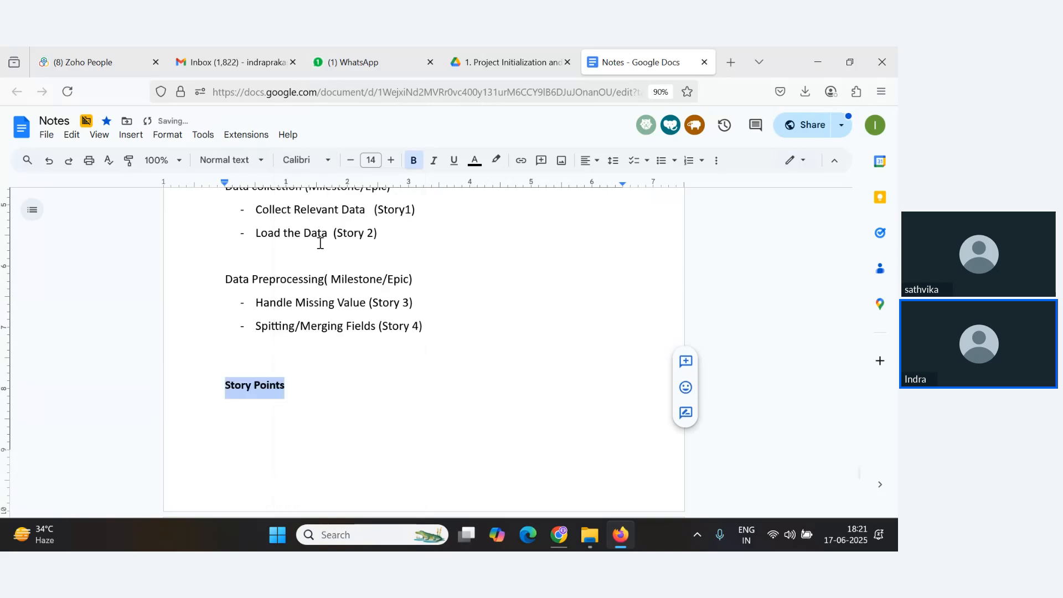
Open a new browser tab and search Google for fibonacci series.
key("alt+Tab")
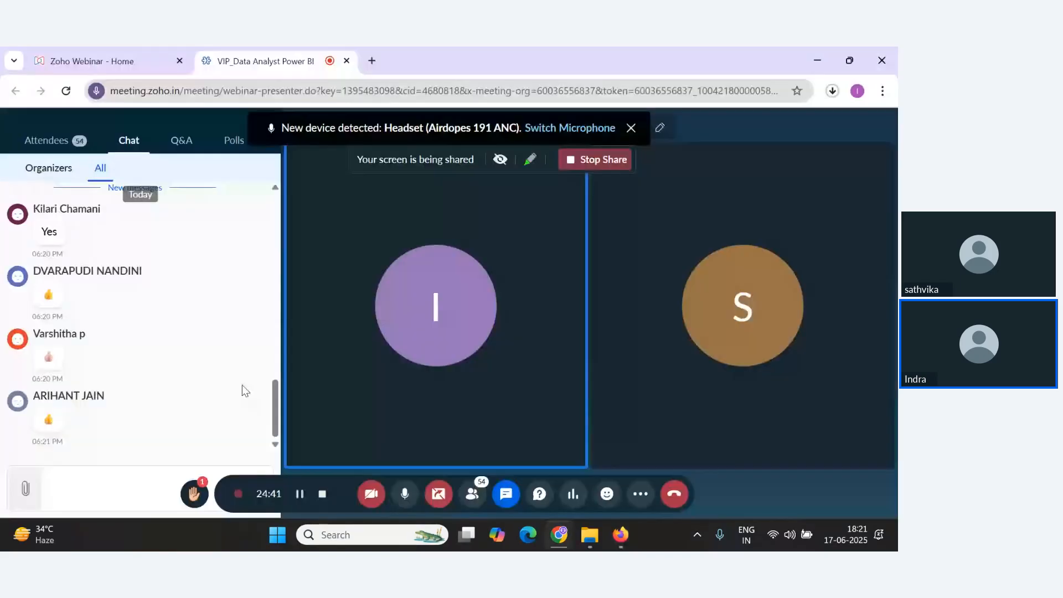
key("alt+Tab")
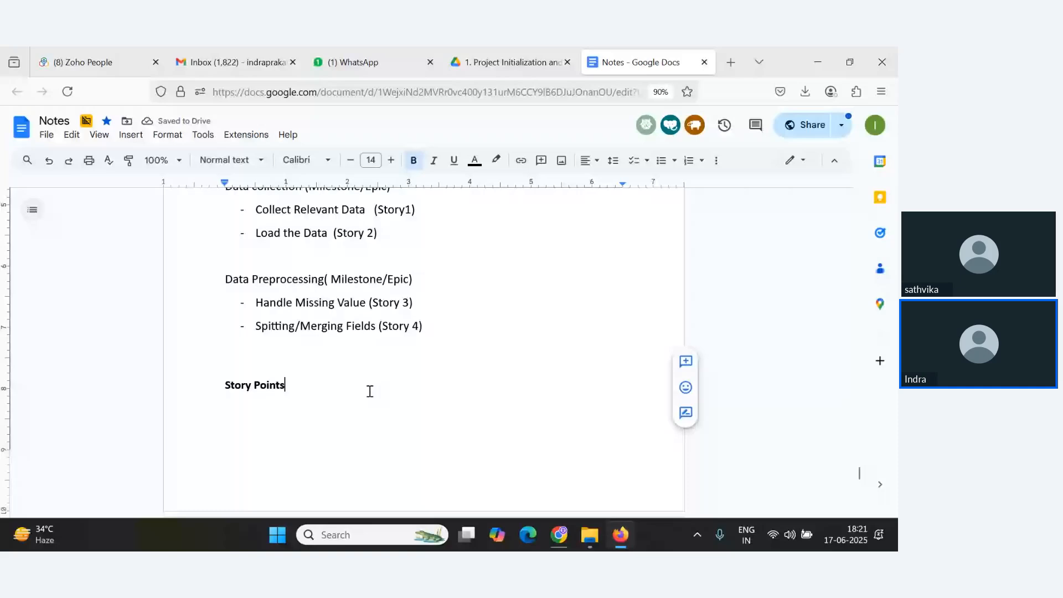
key("ctrl+t")
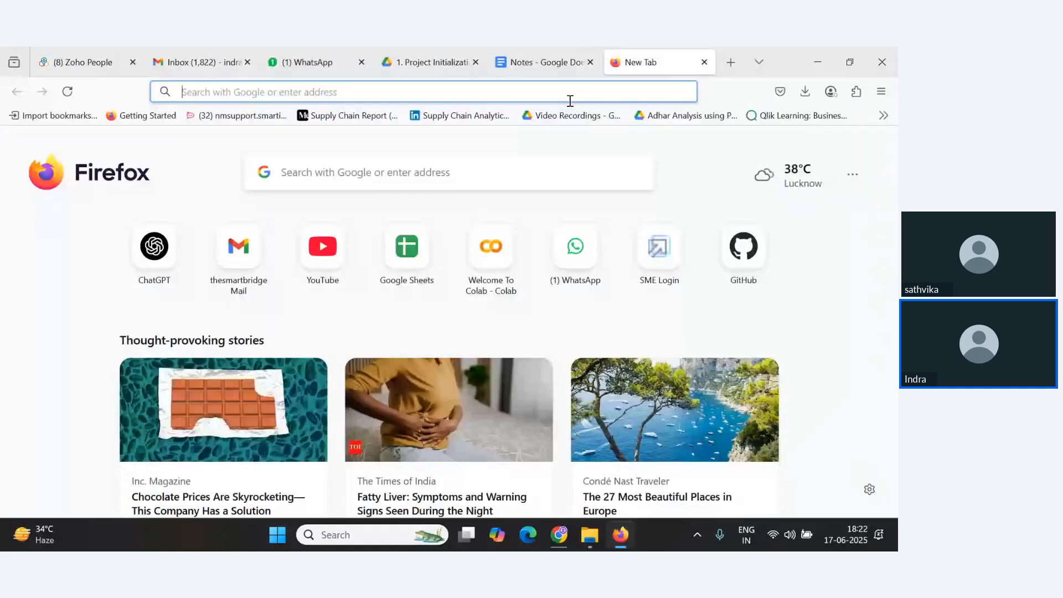
type("Fibno")
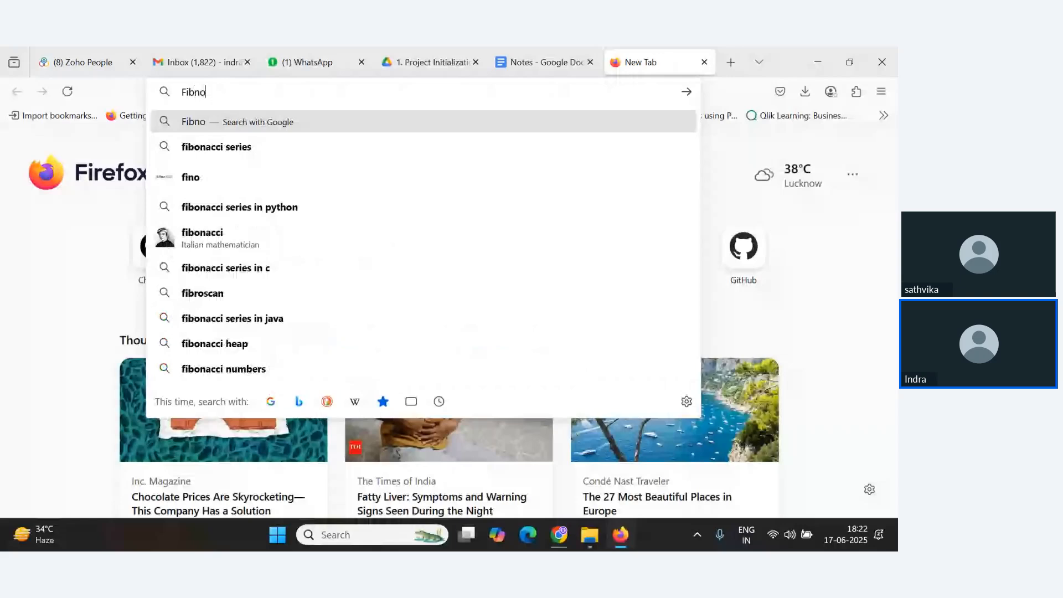
key("Down")
key("Return")
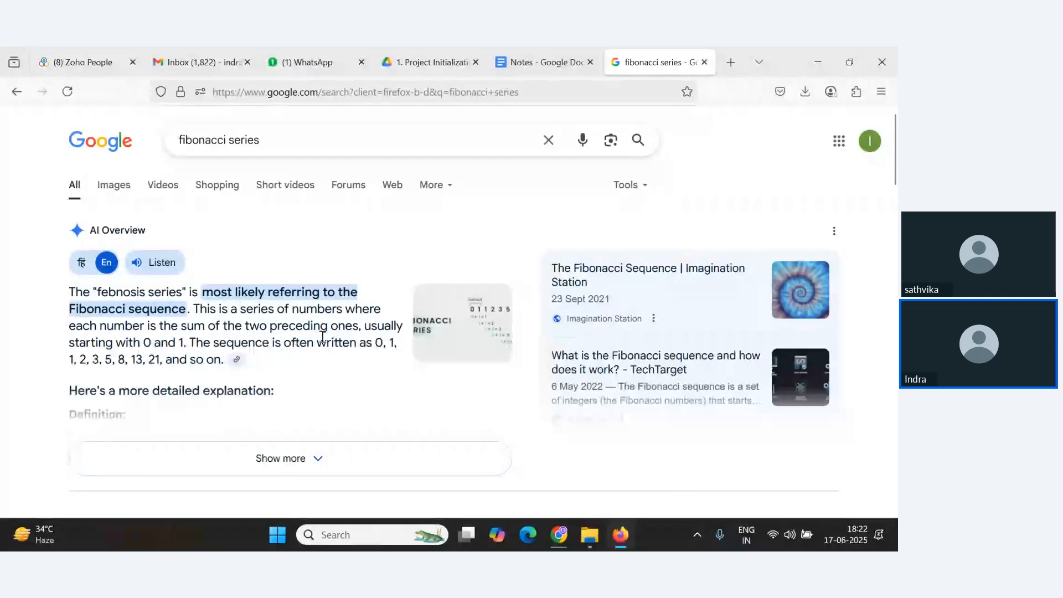
Switch between the meeting chat, search results and file explorer to read new chat messages.
key("alt+Tab")
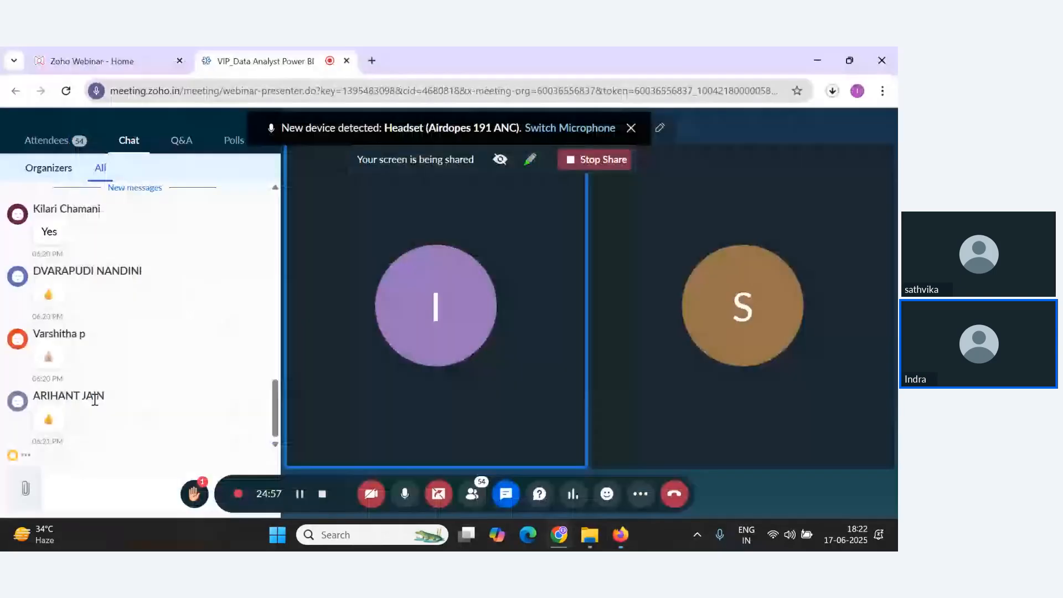
key("alt+Tab")
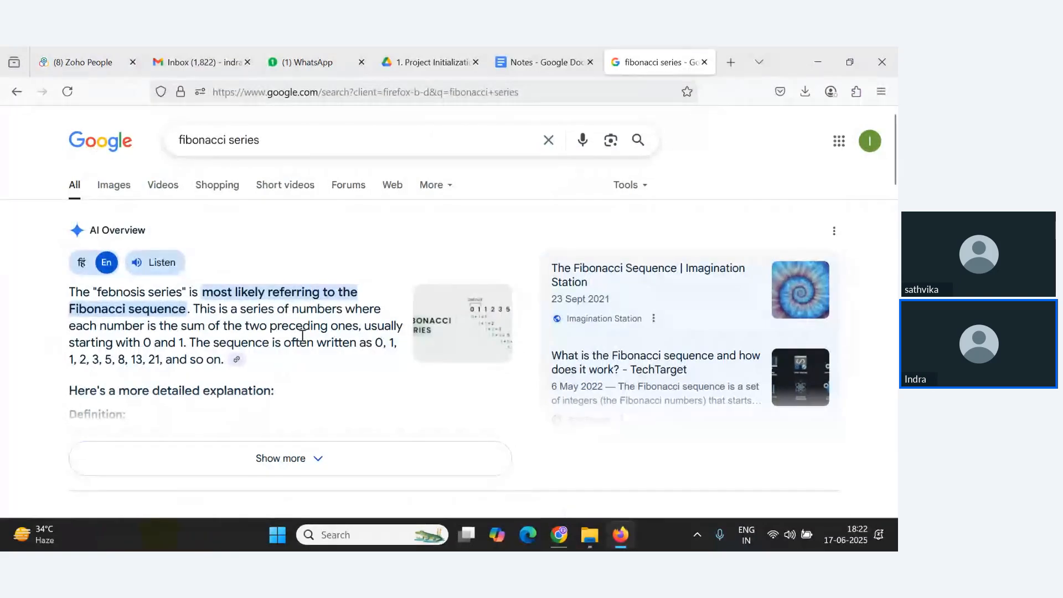
key("alt+Tab")
key("alt+Tab")
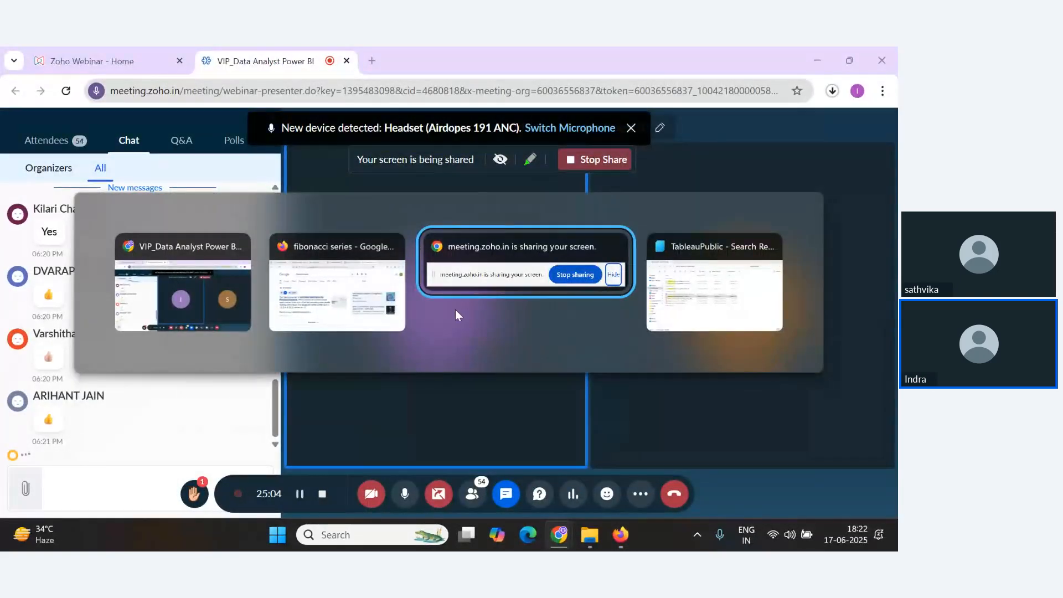
key("alt+Tab")
key("alt+Tab")
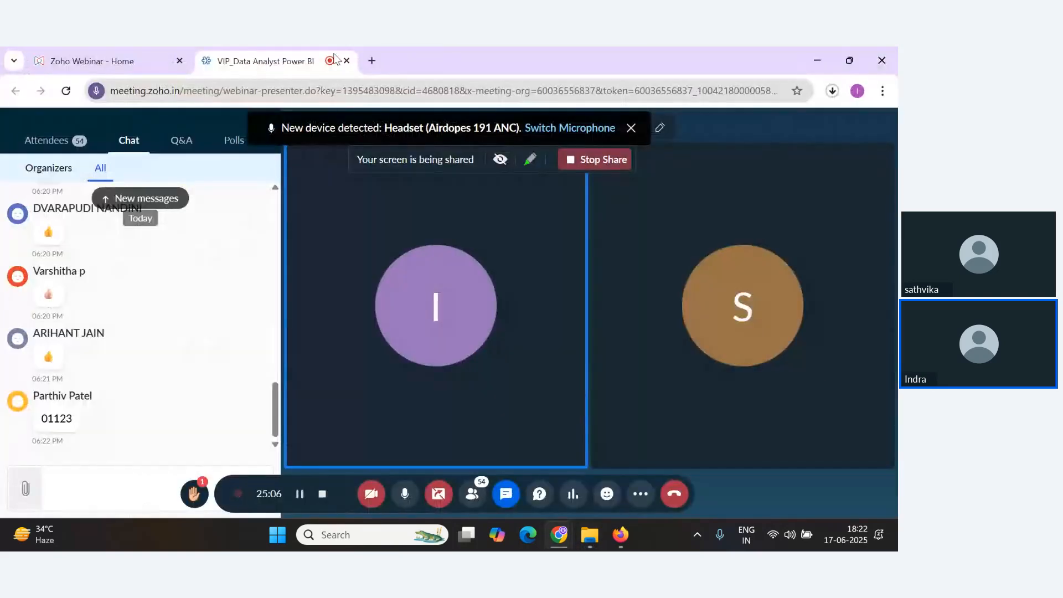
key("alt+Tab")
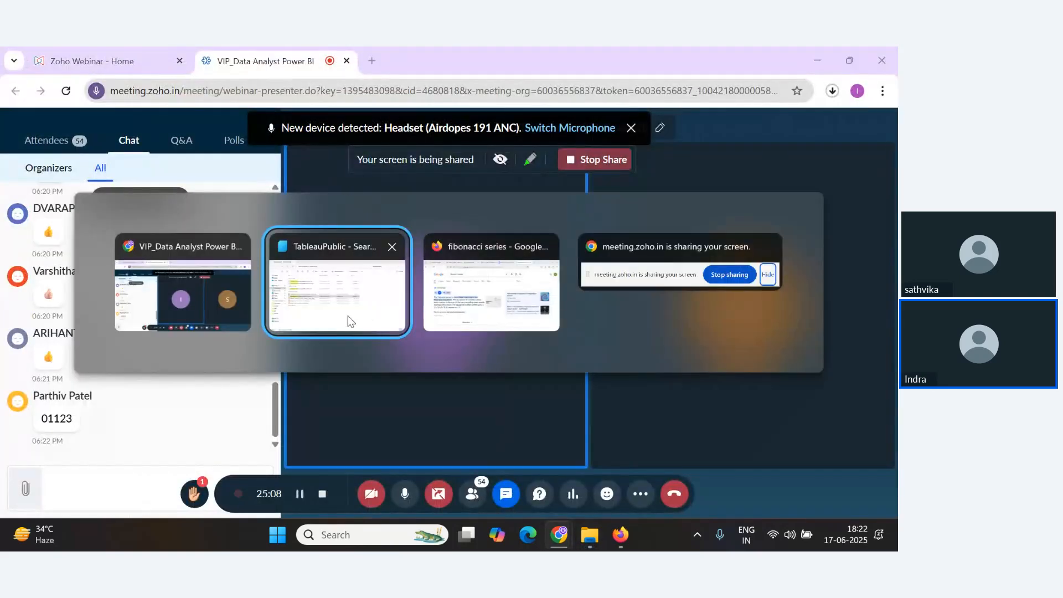
left_click(361, 306)
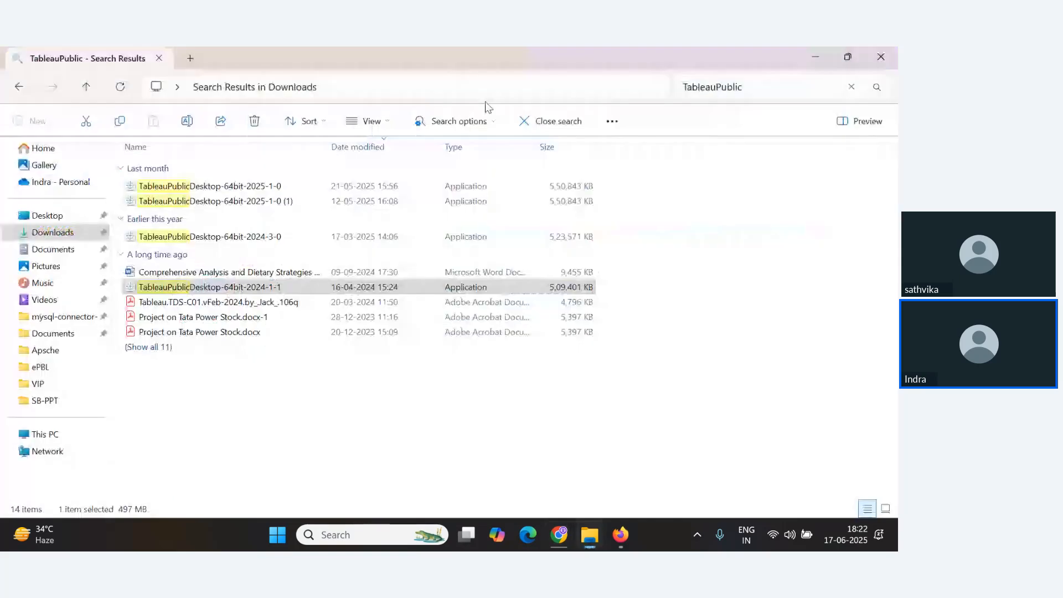
key("alt+Tab")
key("alt+Tab")
left_click(468, 277)
Type the sequence 0,1,1,2,3,5,7 on a new line under the Story Points heading.
left_click(529, 60)
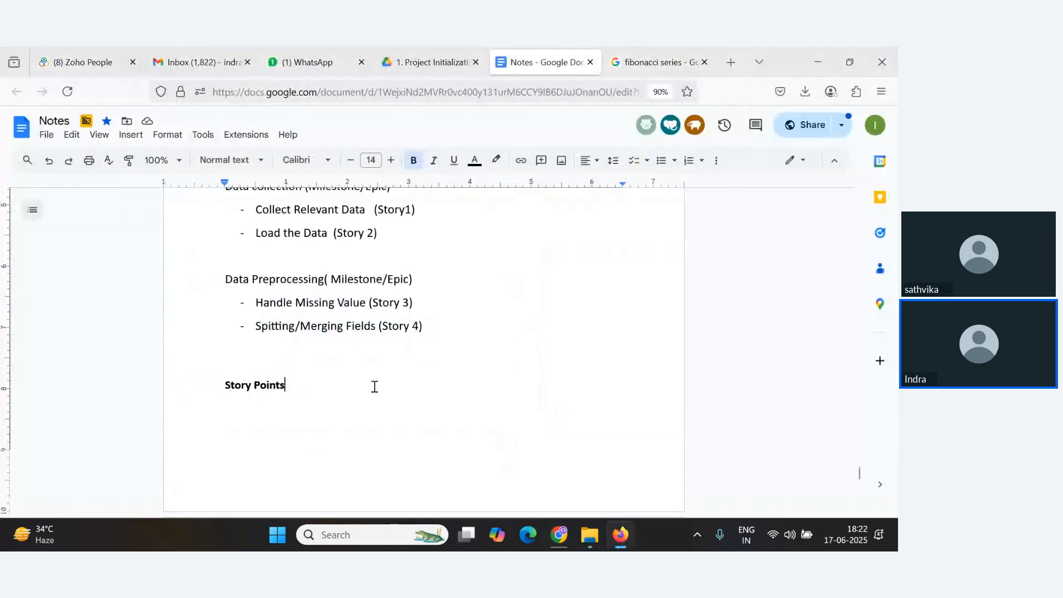
key("Return")
type("0,1,1,")
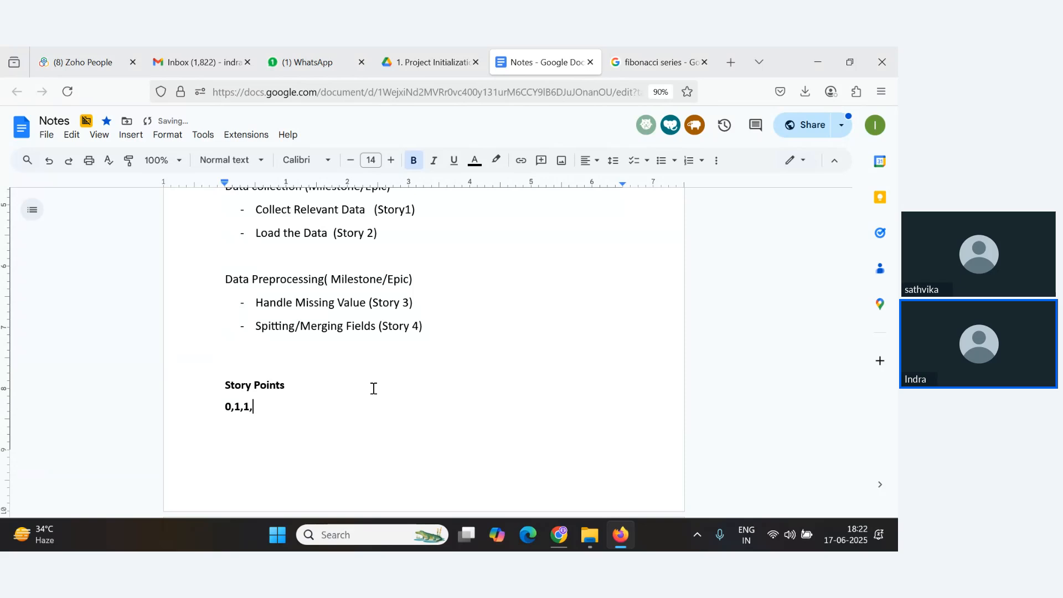
type("2,3,5,")
key("Left")
key("Left")
triple_click(304, 407)
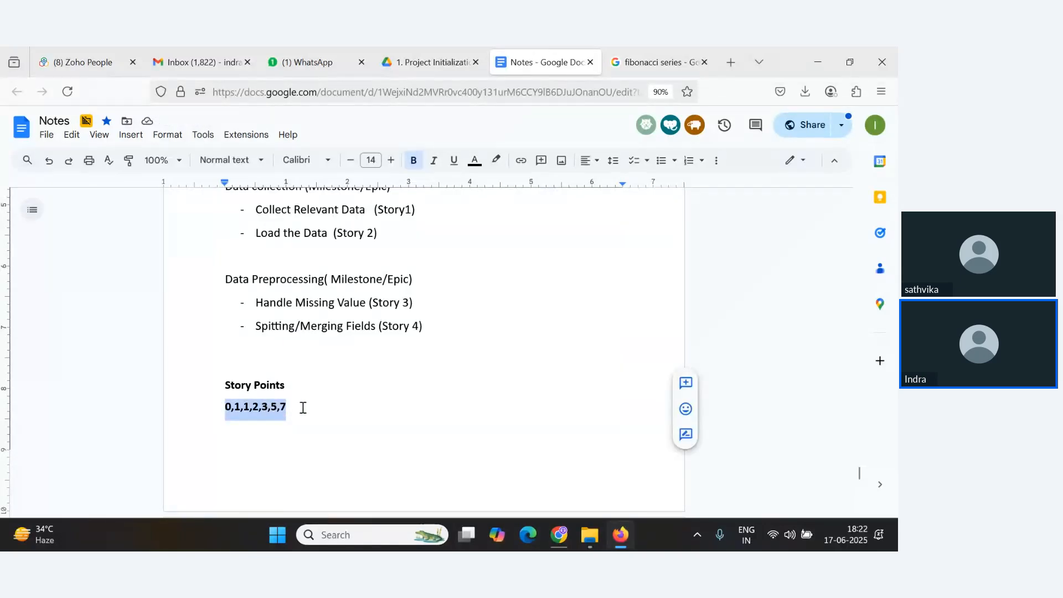
left_click(331, 409)
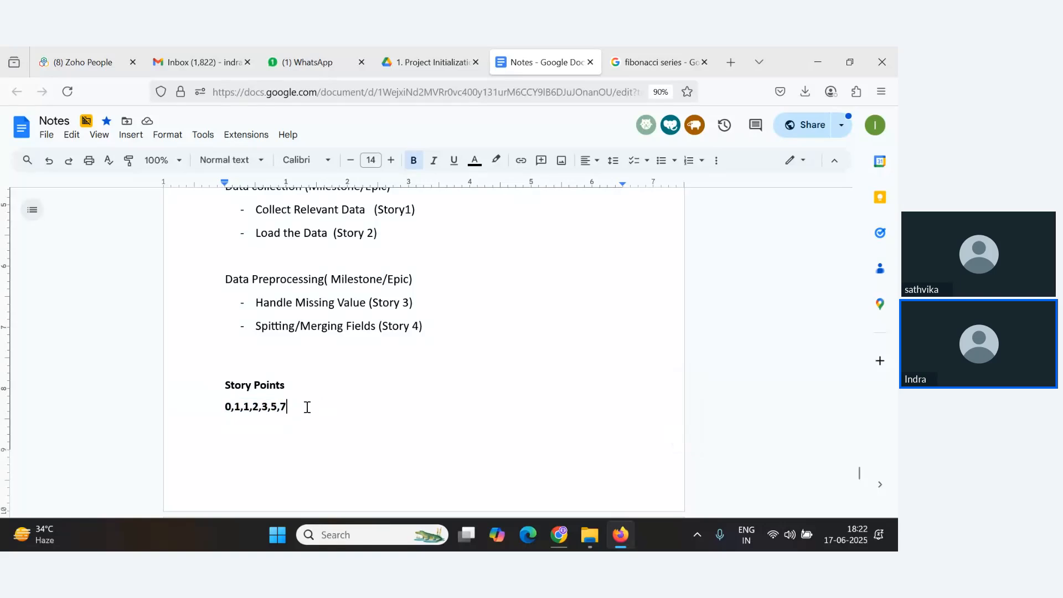
Add a new line with 1,2,3,5 below the first sequence.
scroll(326, 387, "up", 2)
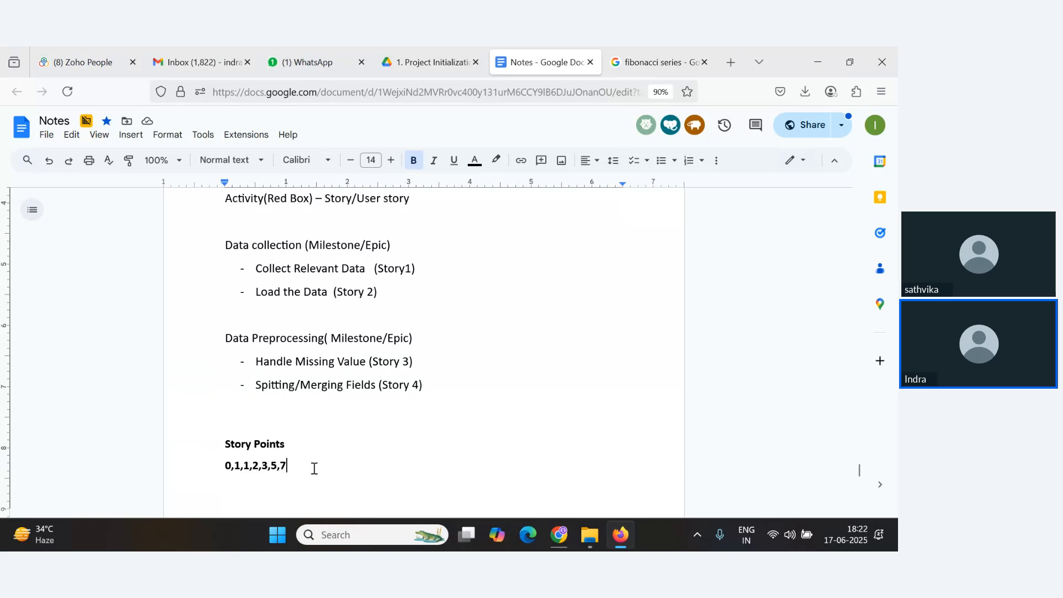
double_click(277, 467)
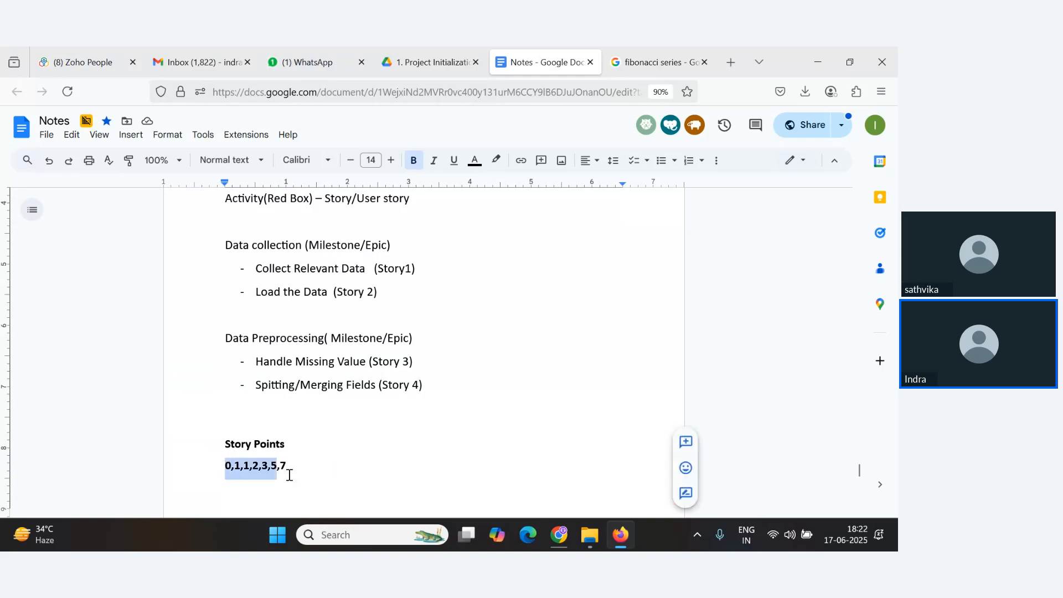
left_click(328, 462)
key("Return")
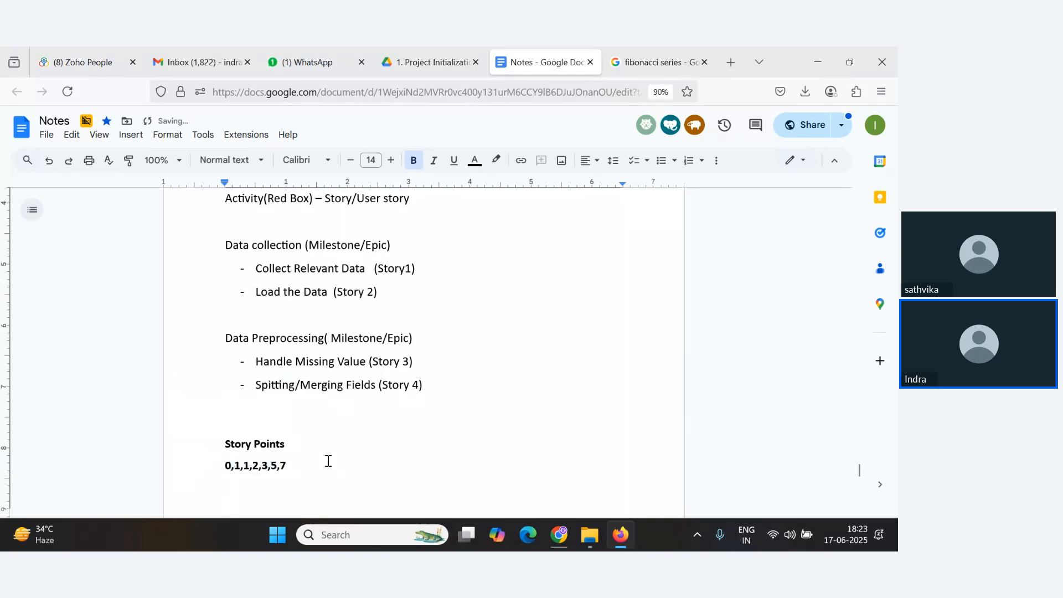
type("1,2,3,5")
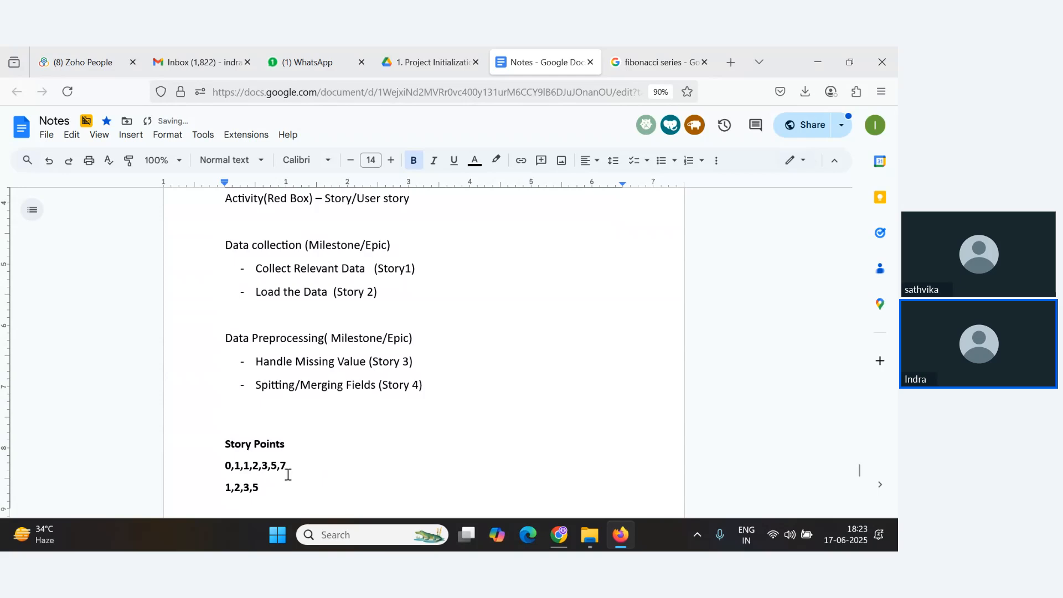
Highlight parts of the two number sequences in the notes while explaining them.
left_click_drag(288, 471, 221, 465)
left_click(265, 467)
scroll(285, 470, "down", 2)
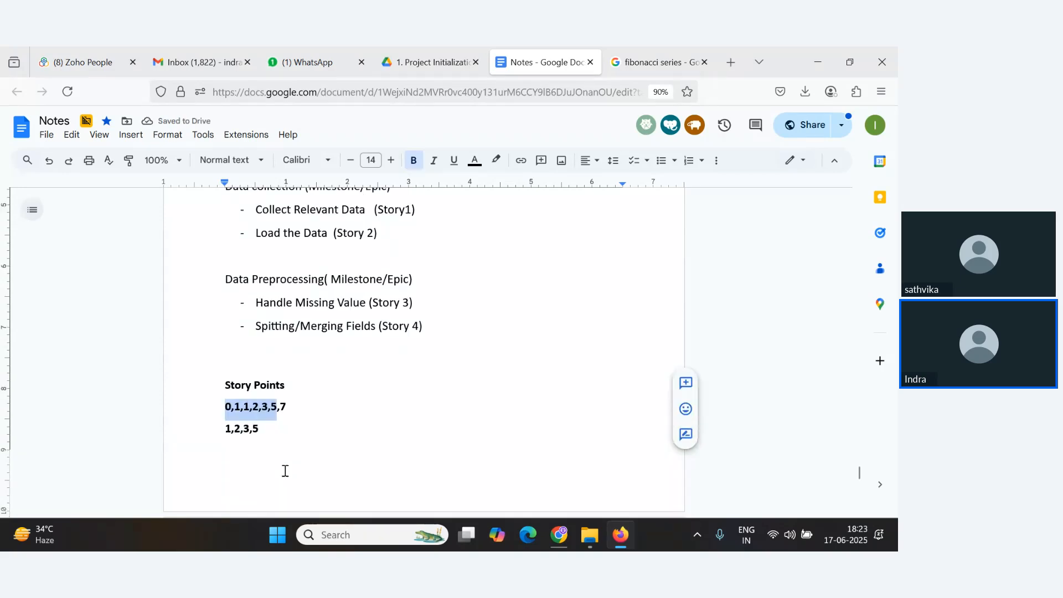
left_click(233, 429)
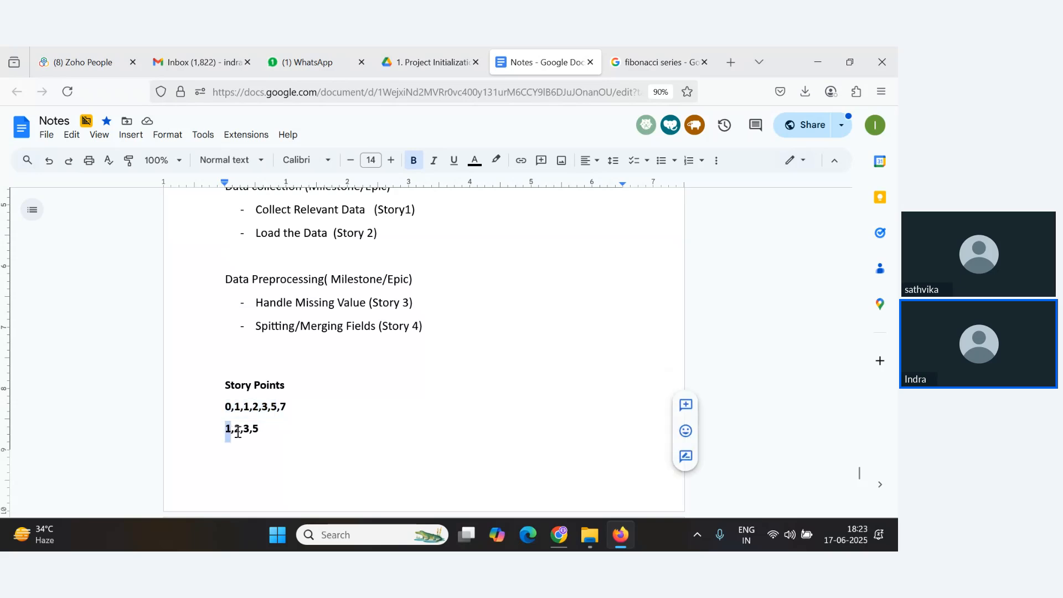
left_click_drag(245, 431, 261, 431)
left_click(266, 432)
Check the meeting chat, return to the Notes document and select the 1,2,3,5 line.
key("alt+Tab")
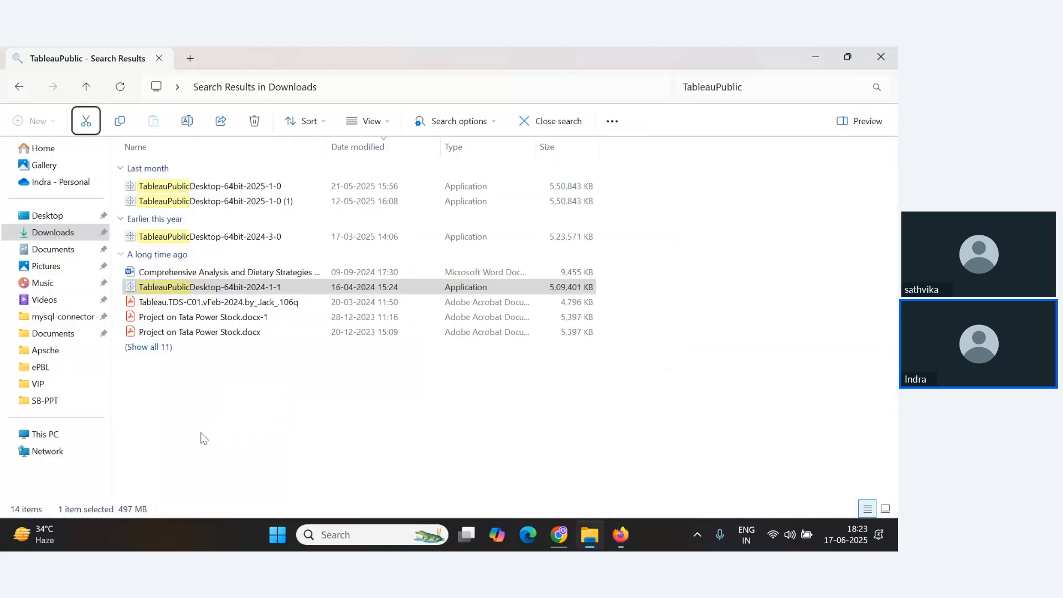
key("alt+Tab")
key("alt+Tab")
key("alt+Tab")
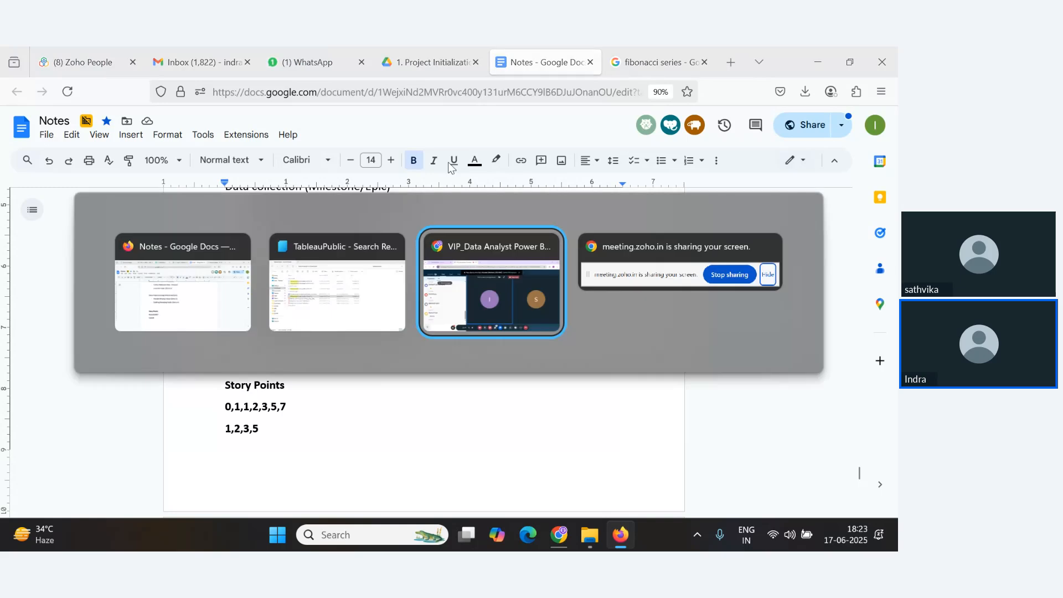
scroll(226, 381, "up", 1)
scroll(226, 382, "down", 2)
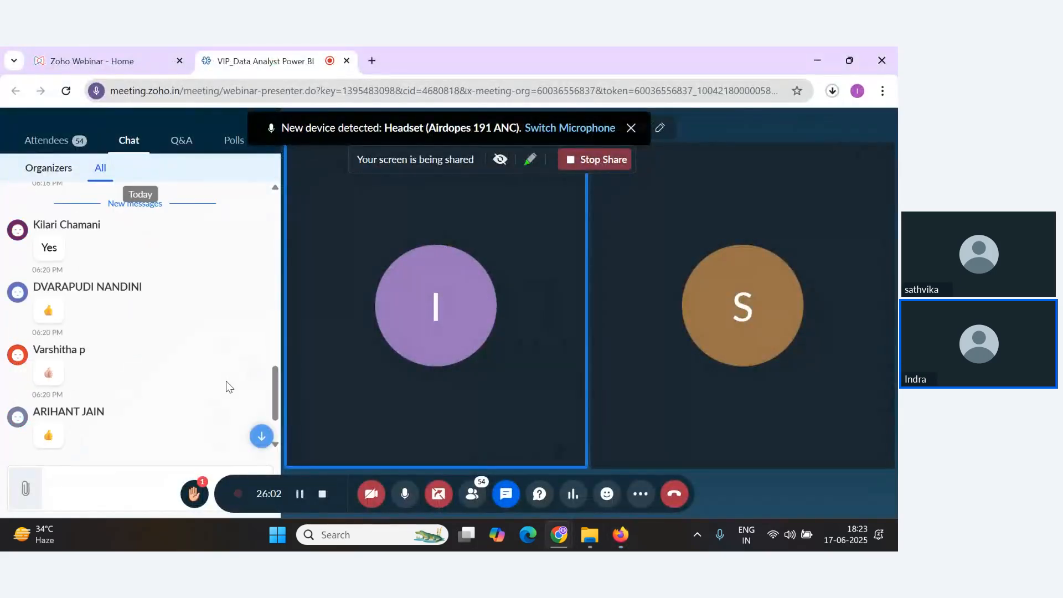
key("alt+Tab")
key("alt+Tab")
scroll(218, 403, "down", 1)
key("alt+Tab")
key("alt+Tab")
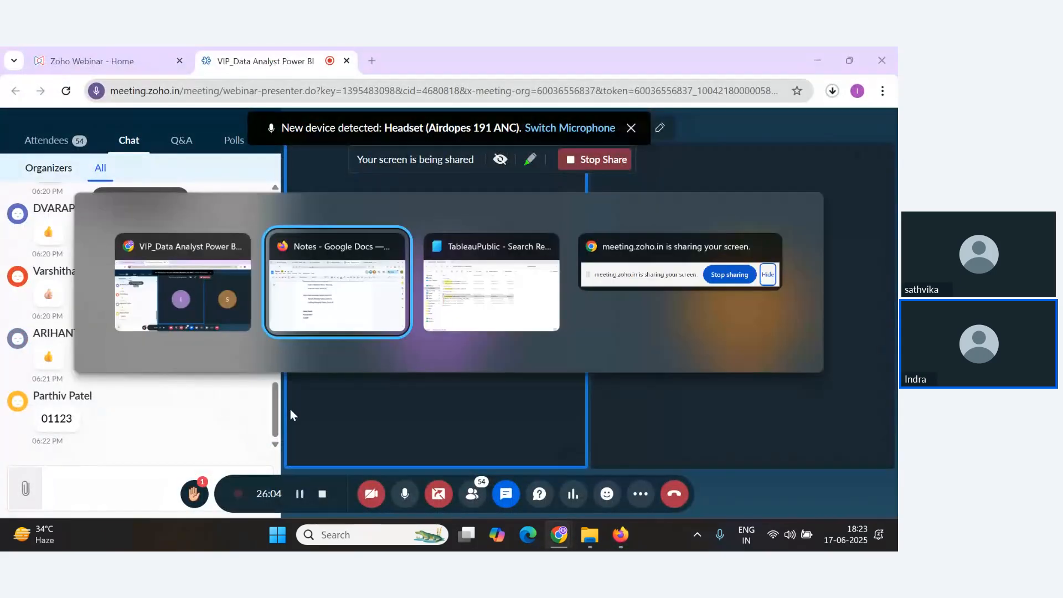
left_click(549, 246)
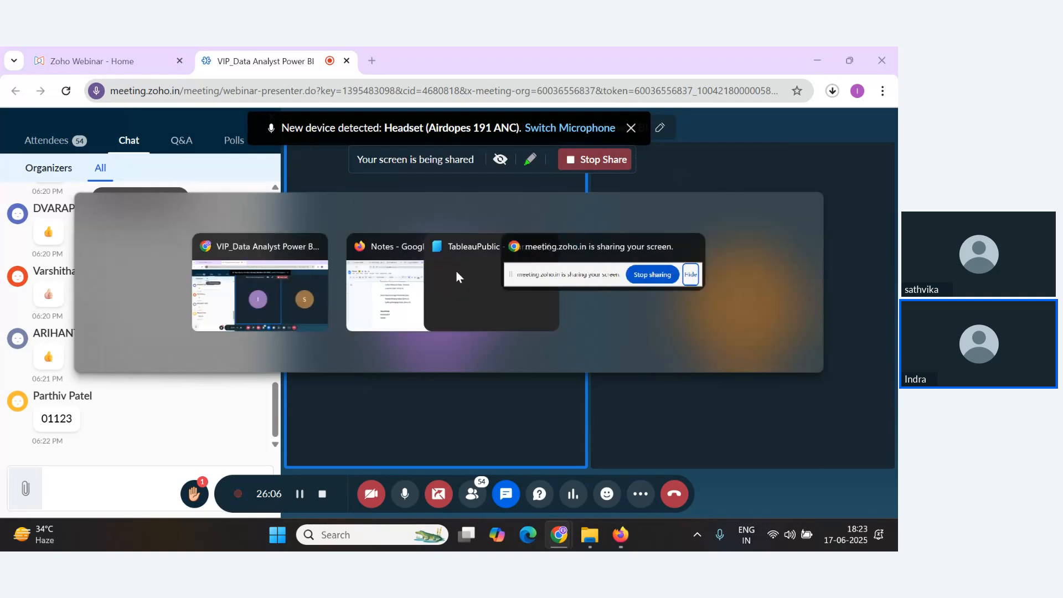
left_click(412, 308)
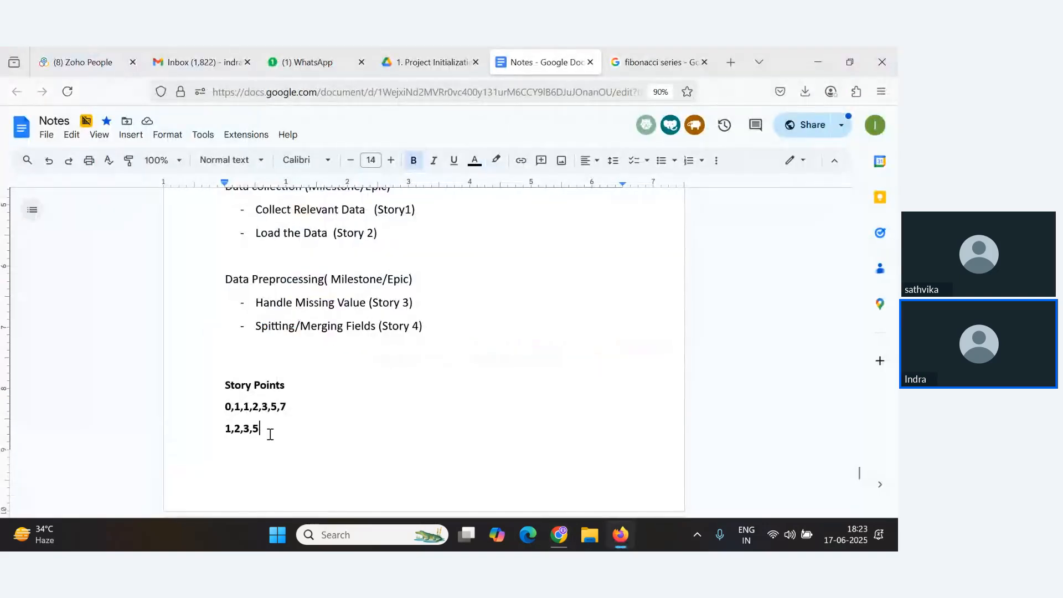
left_click_drag(275, 430, 219, 430)
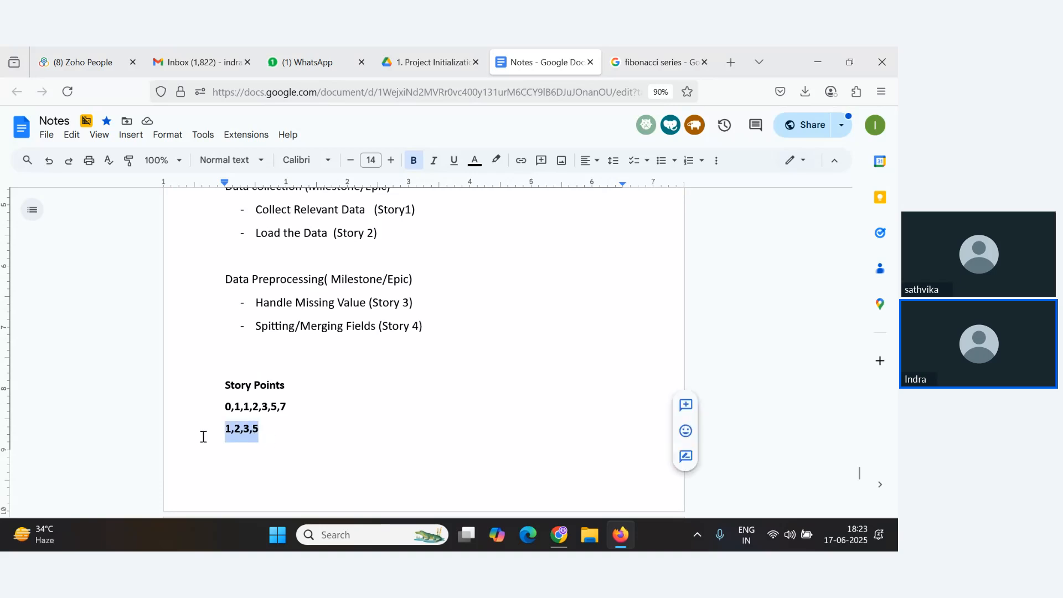
Start a new list below the sequences with the lines 1- Very Easy and 2- Easy.
left_click(275, 433)
key("Return")
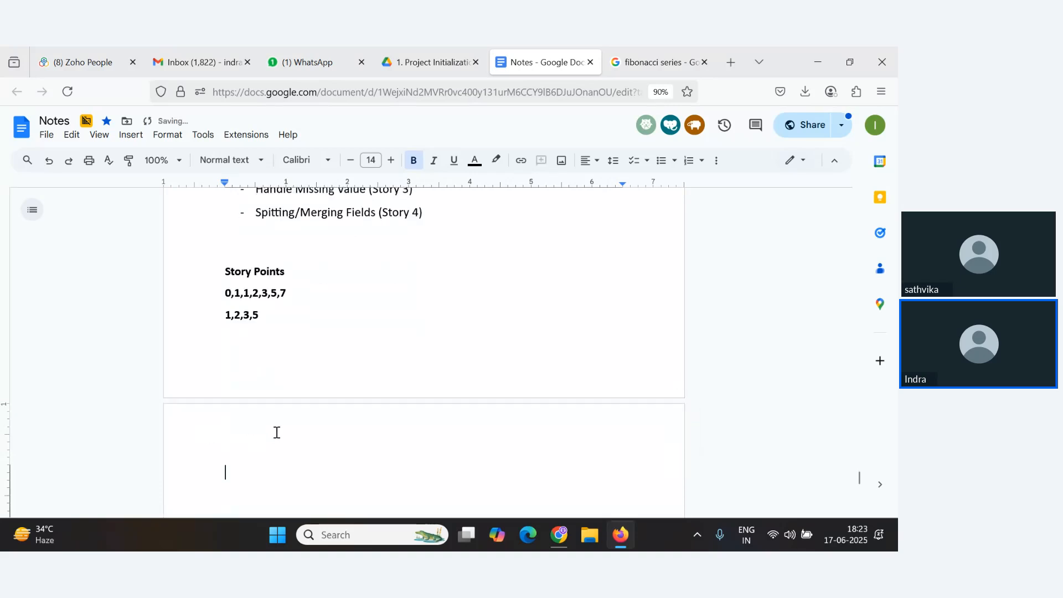
type("1- Very Easy")
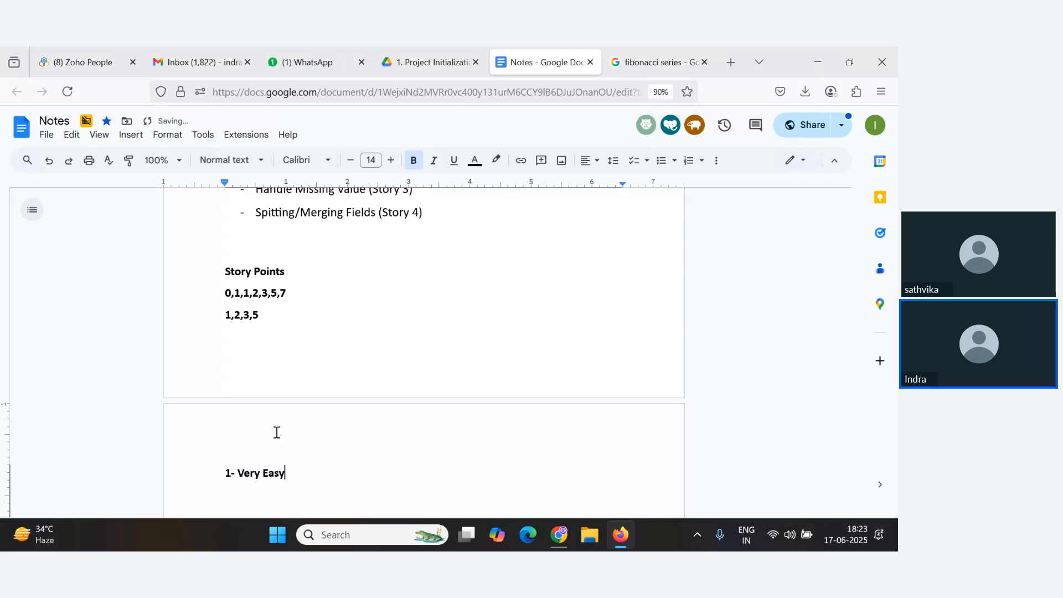
key("Return")
type("2- Easy")
key("Return")
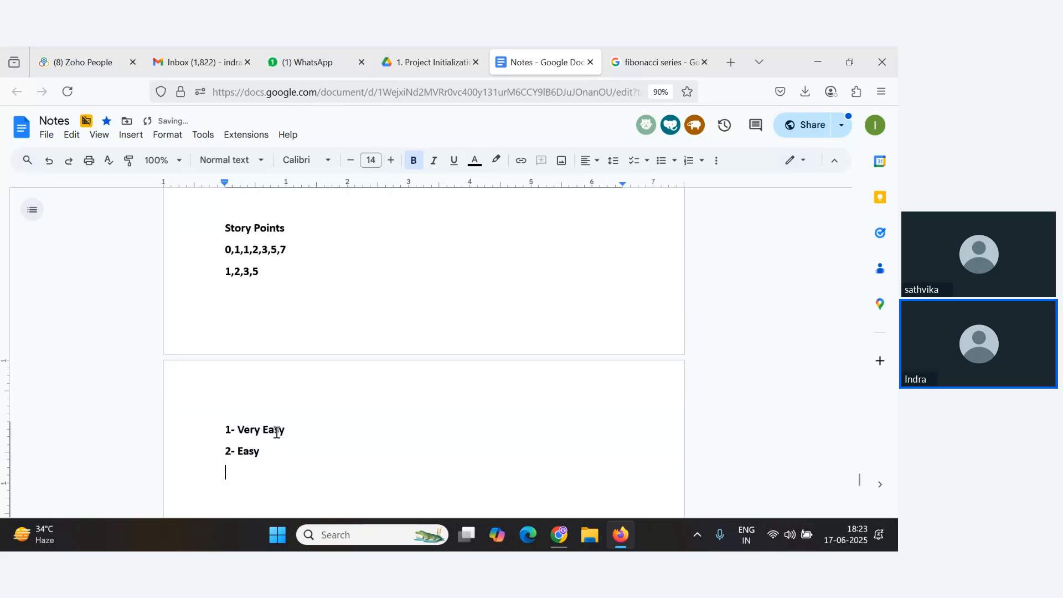
Add the lines 3- Moderate and 5- Difficult to the story point scale.
type("3 Moderate")
key("Right")
type("-")
key("End")
key("Return")
type("5- Diffic")
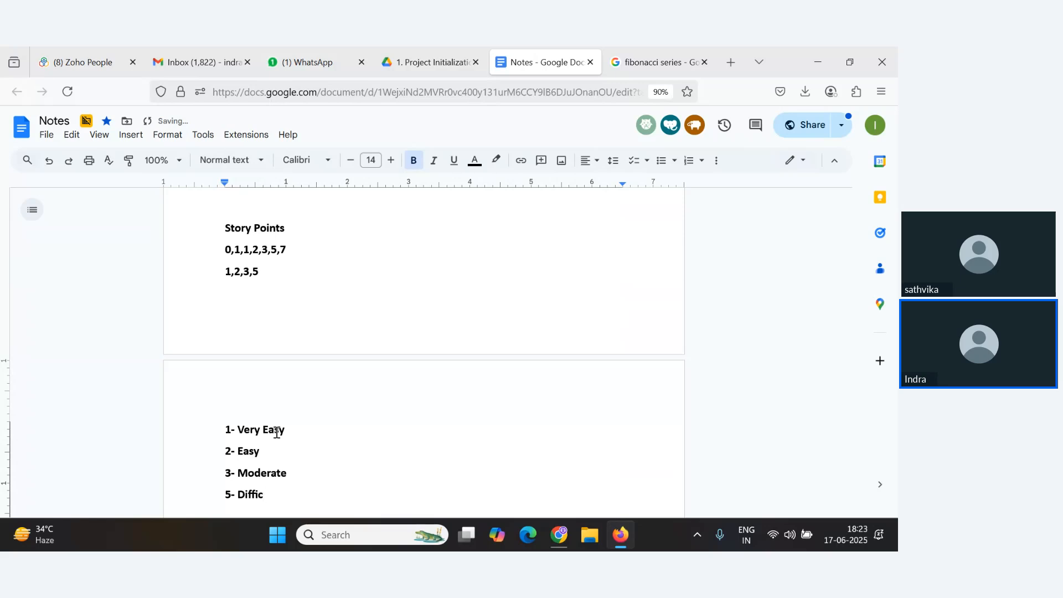
type("ult")
Highlight the 1- Very Easy line and the Load the Data (Story 2) item while explaining, then glance at the webinar.
left_click_drag(302, 432, 225, 431)
scroll(423, 352, "up", 4)
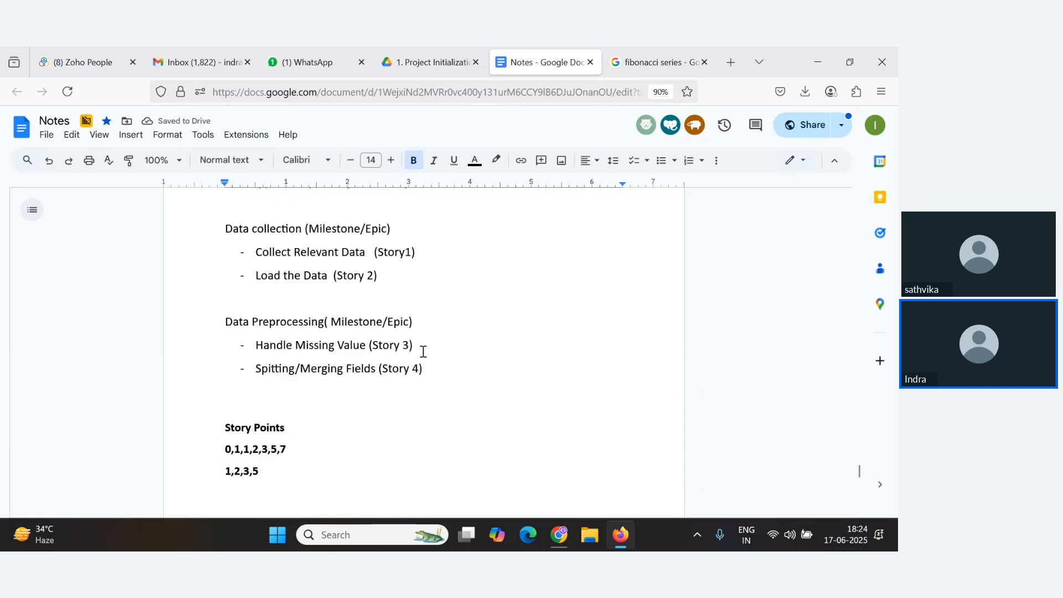
scroll(423, 351, "up", 2)
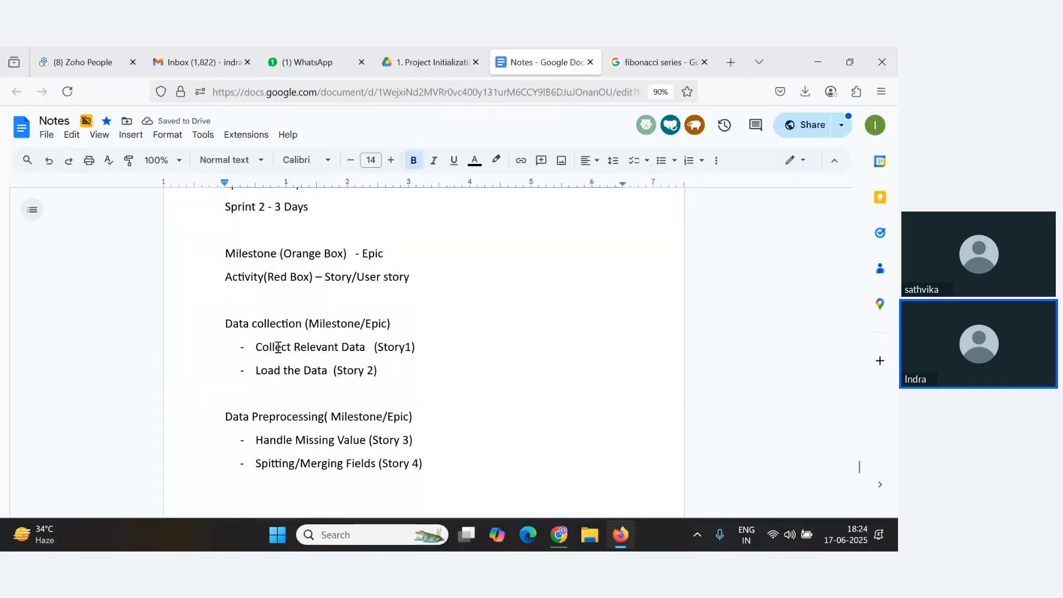
left_click_drag(256, 370, 373, 376)
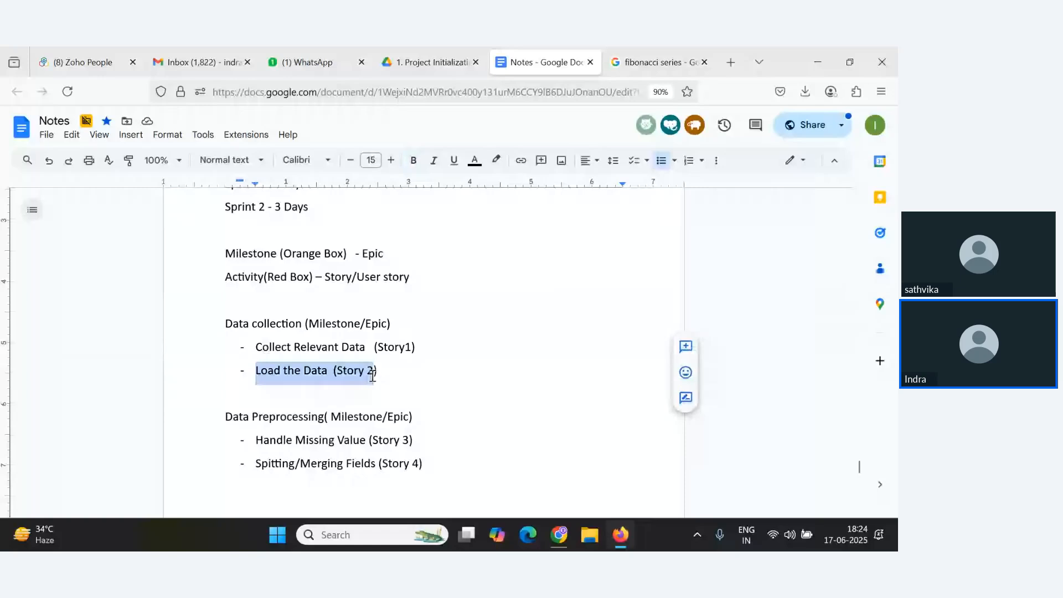
scroll(341, 345, "down", 1)
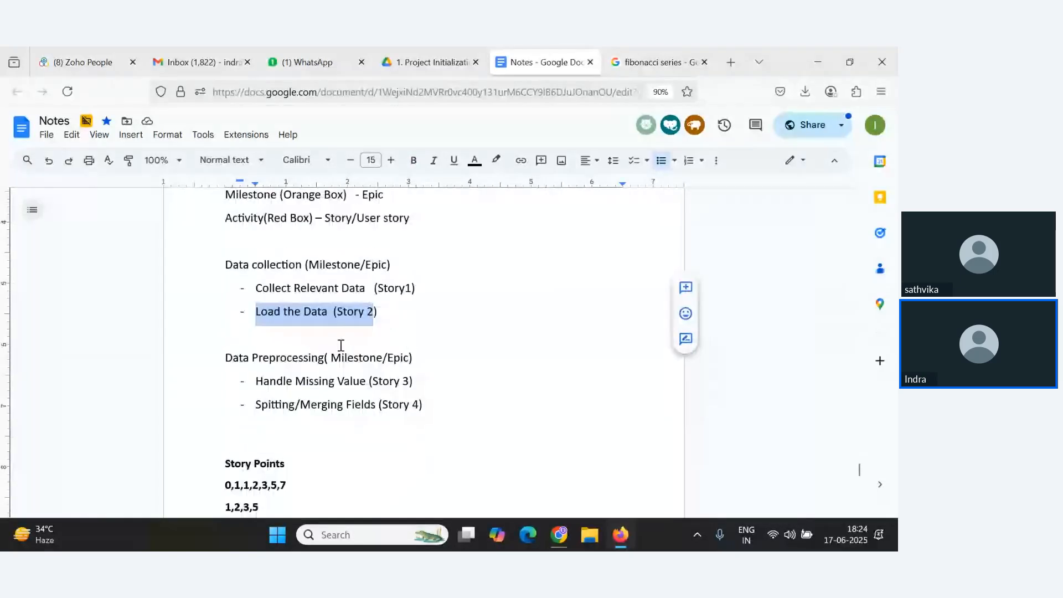
scroll(344, 349, "down", 2)
scroll(265, 385, "up", 2)
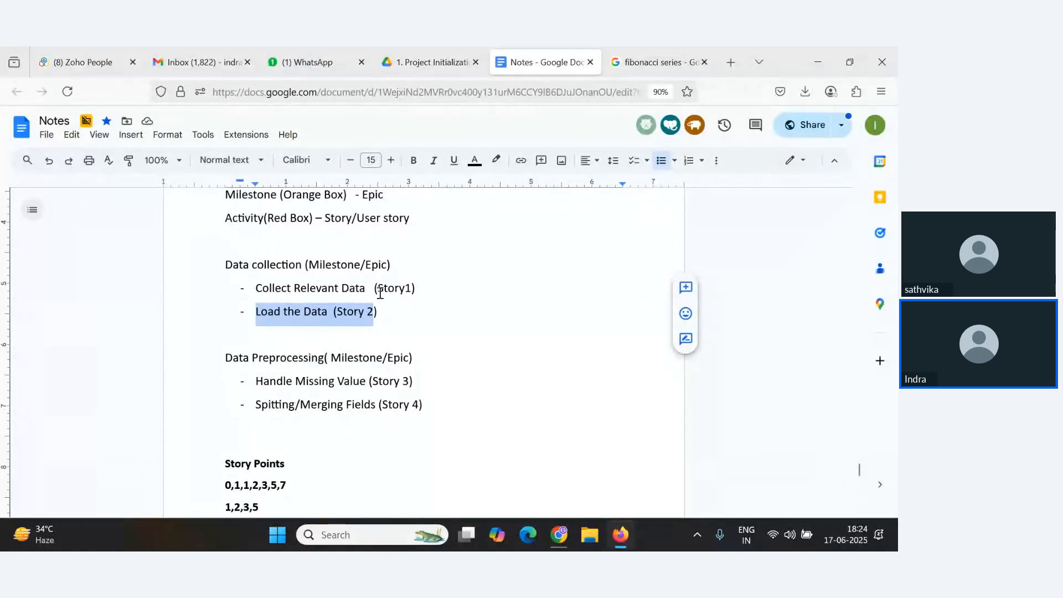
scroll(380, 294, "down", 4)
key("alt+Tab")
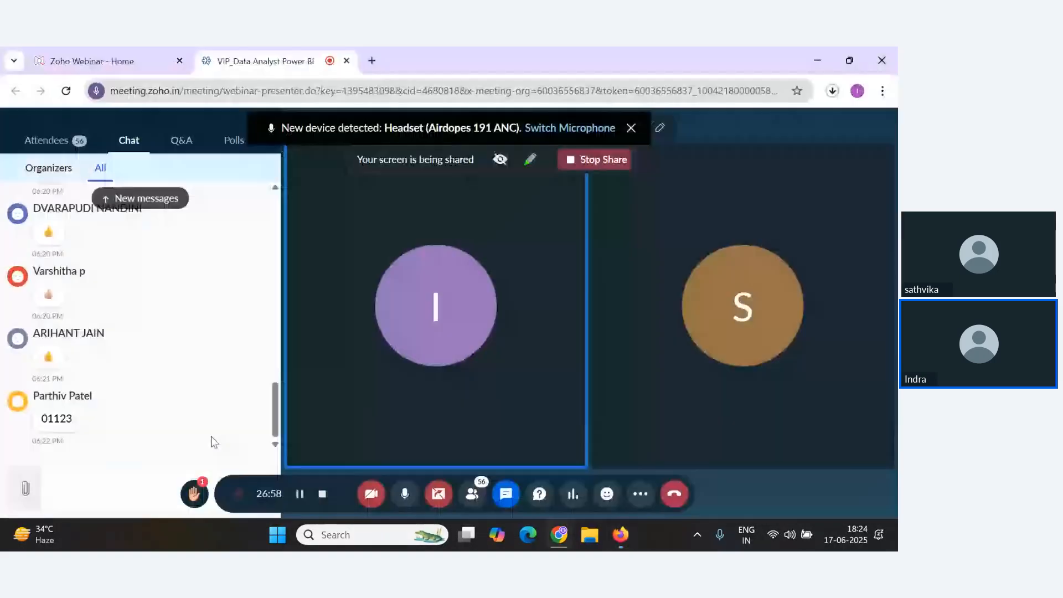
Highlight the Story 3 and Story 4 items and the numbers 3 and 5 in the 1,2,3,5 sequence.
scroll(332, 360, "up", 1)
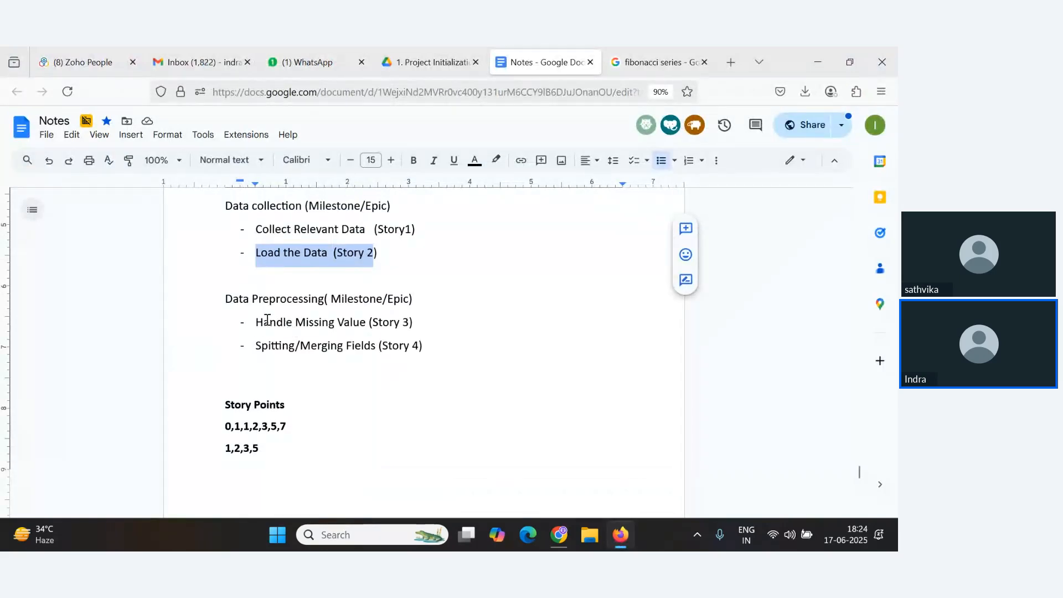
left_click_drag(257, 326, 412, 324)
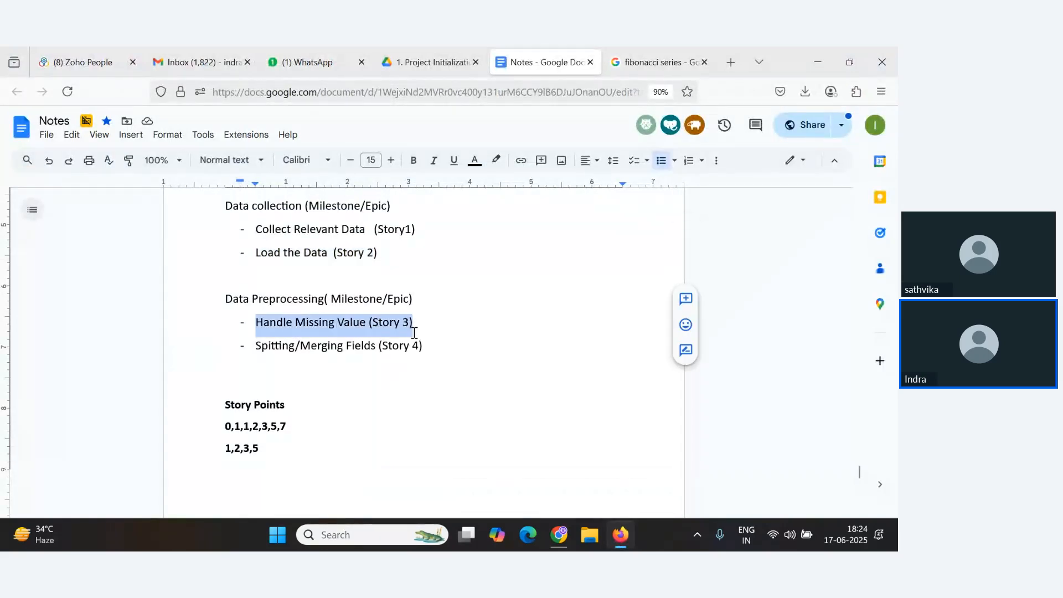
double_click(247, 451)
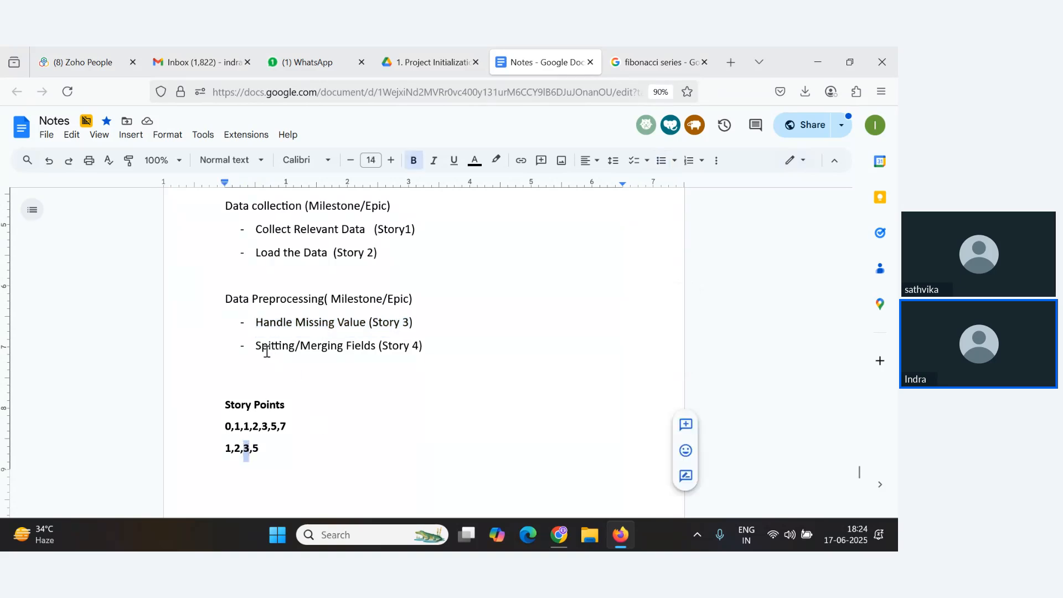
left_click_drag(262, 349, 383, 349)
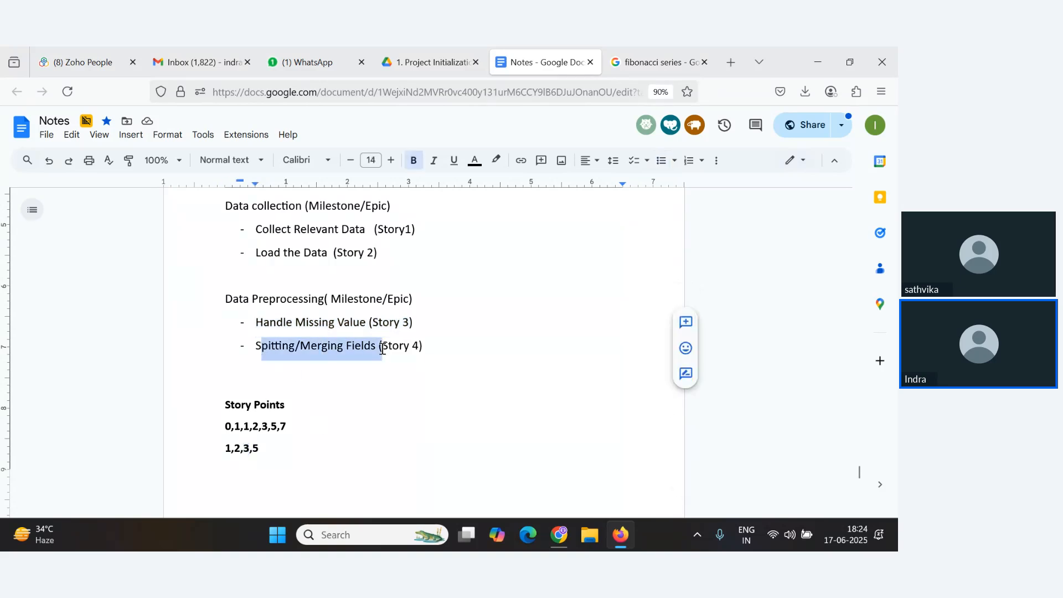
double_click(245, 453)
scroll(325, 399, "down", 1)
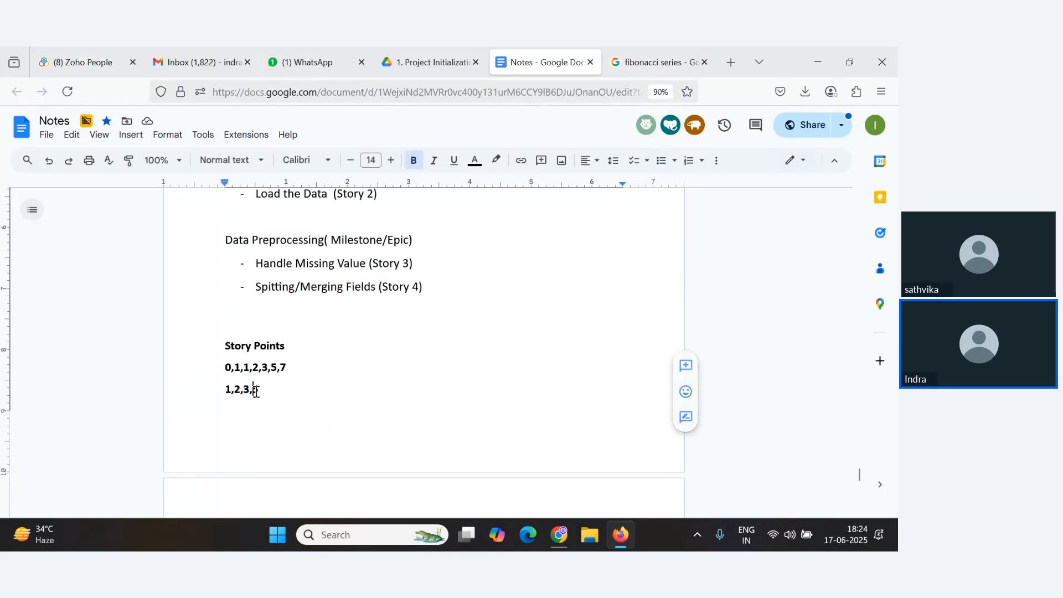
double_click(257, 391)
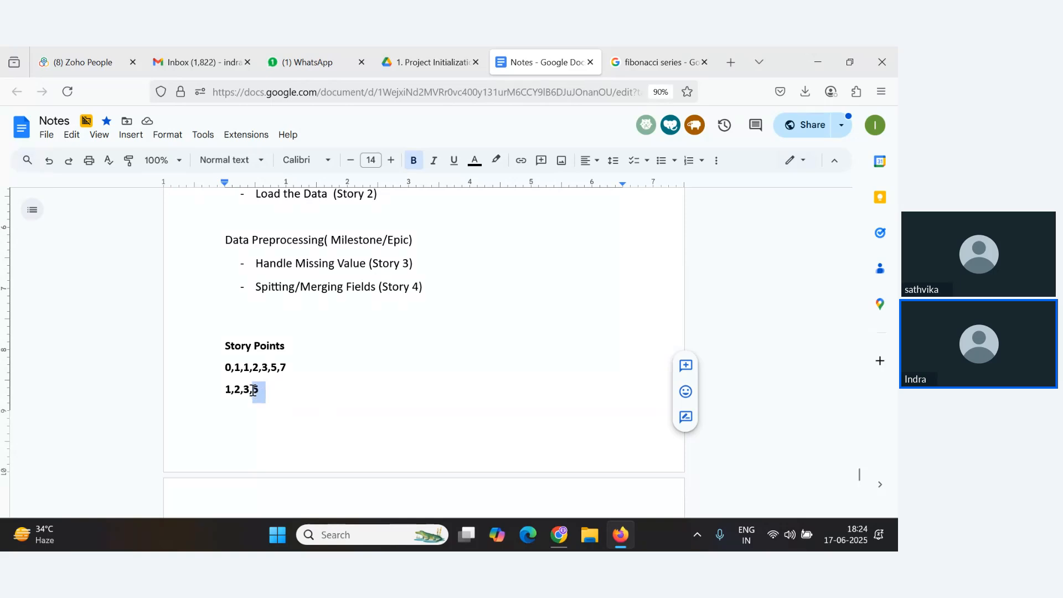
left_click_drag(254, 390, 263, 391)
left_click(277, 399)
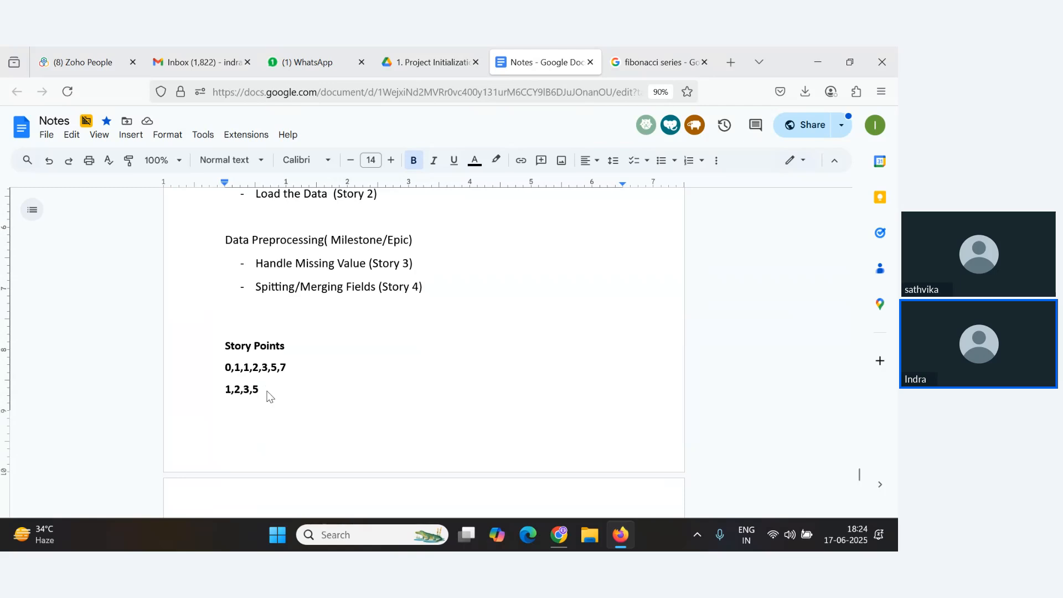
Switch to the webinar and send the message 0] in the chat.
key("alt+Tab")
key("alt+Tab")
scroll(281, 387, "down", 4)
key("alt+Tab")
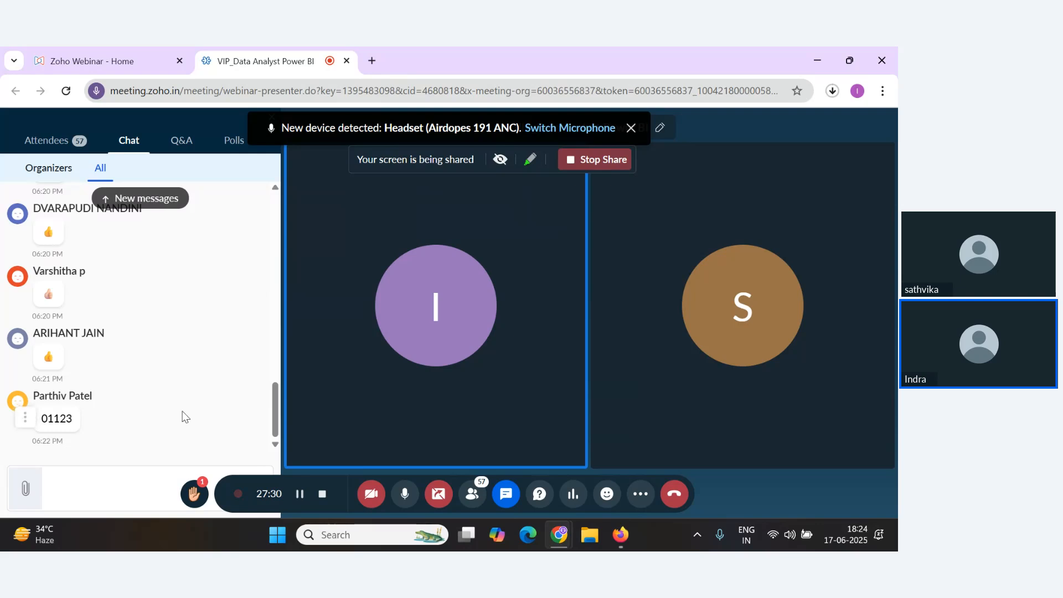
type("0]")
key("Return")
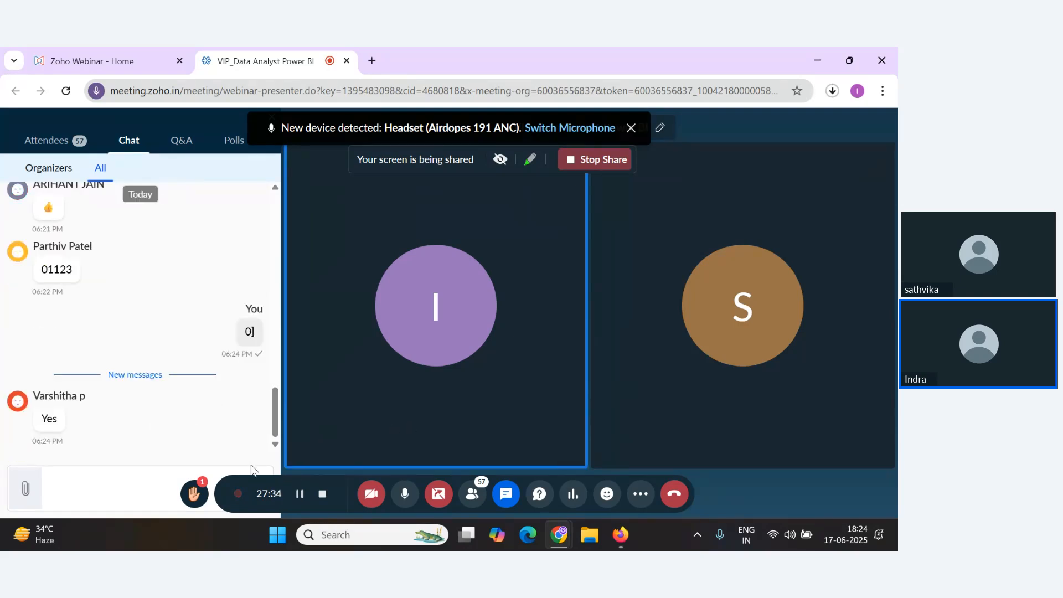
Return to the Notes document and highlight the 1,2,3,5 sequence and the scale entries while explaining them.
key("alt+Tab")
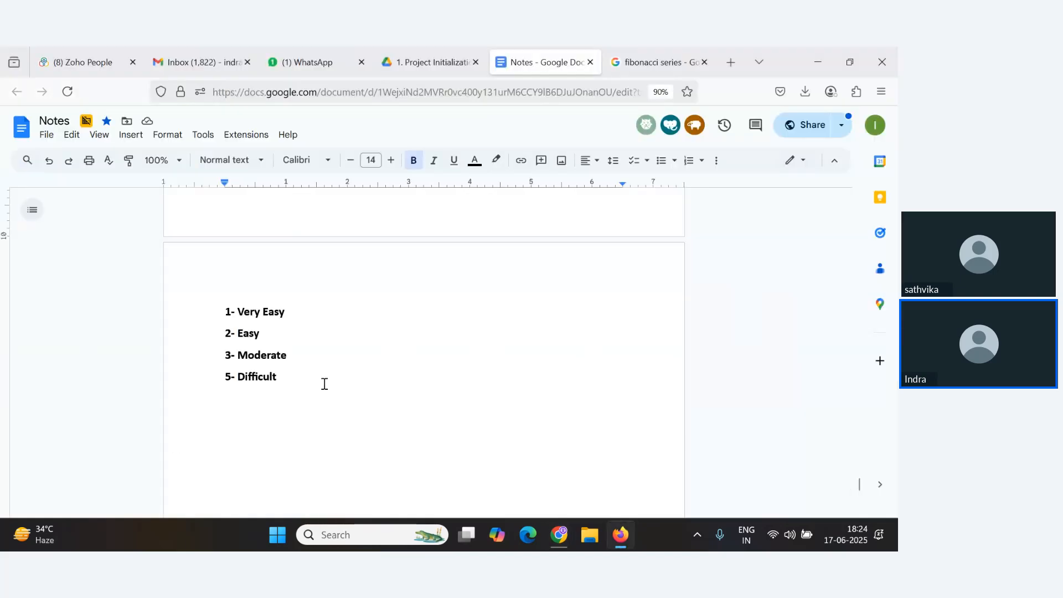
scroll(283, 375, "up", 3)
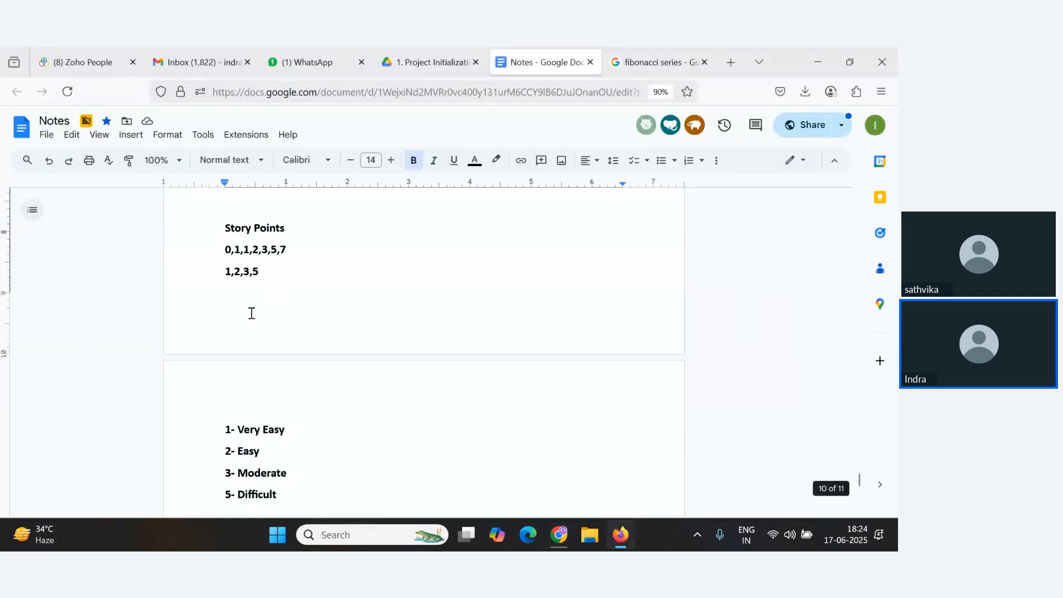
left_click_drag(261, 272, 227, 273)
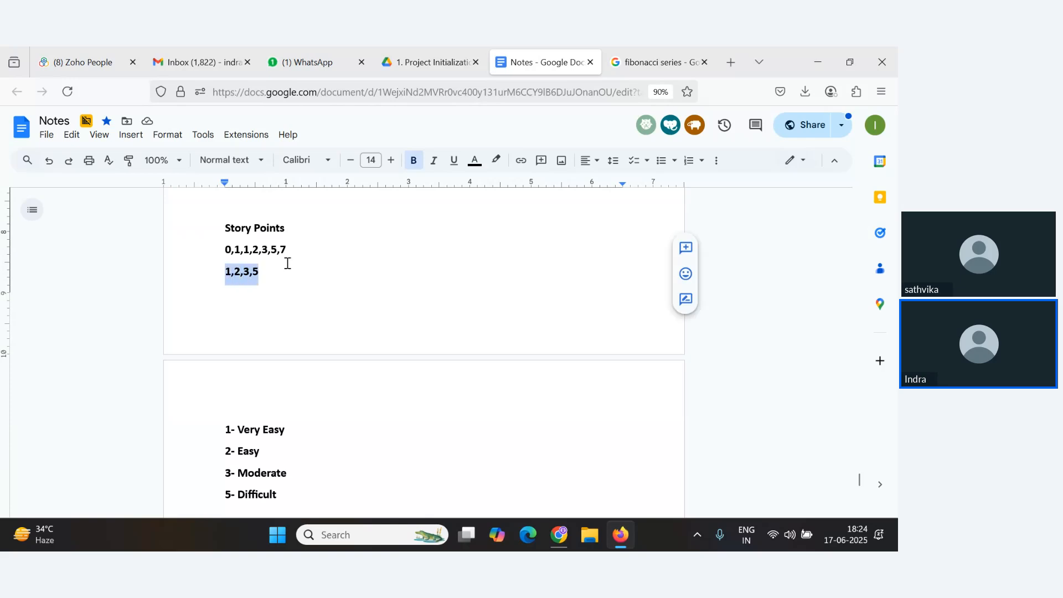
left_click_drag(264, 277, 218, 273)
scroll(272, 333, "down", 2)
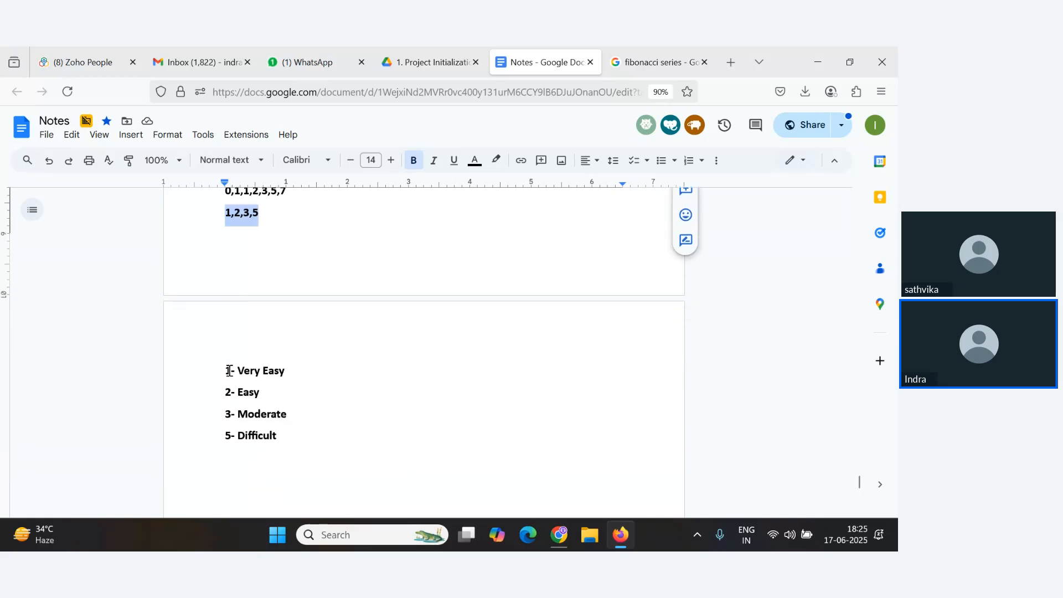
left_click(228, 371)
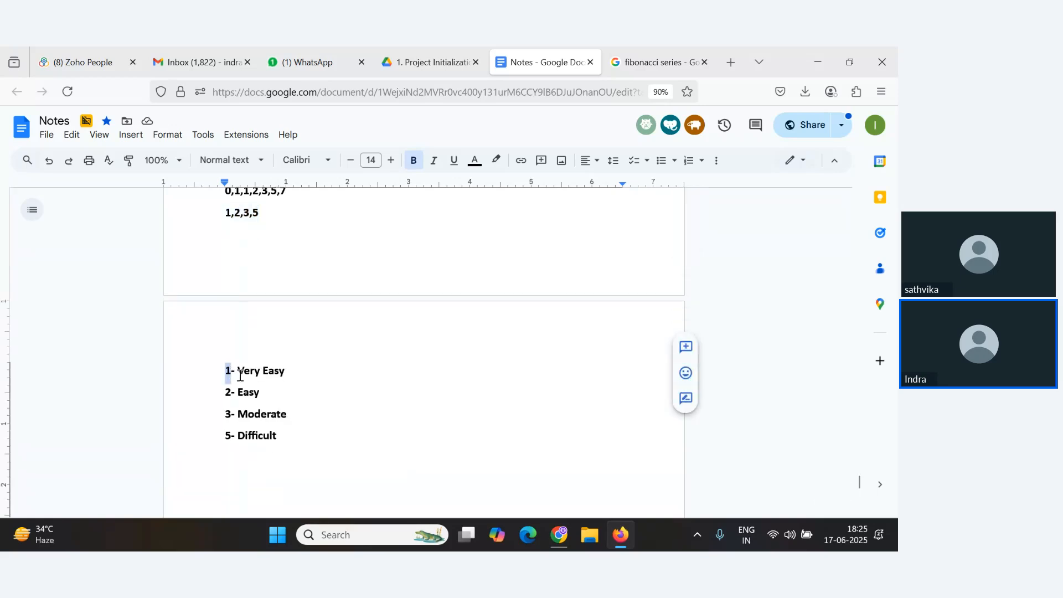
left_click_drag(236, 371, 313, 366)
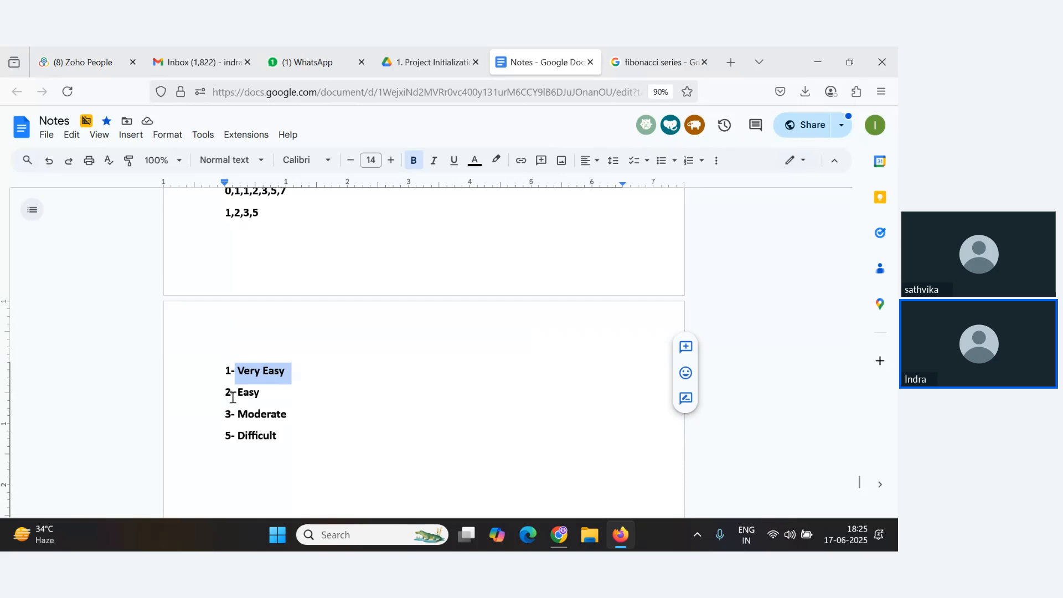
left_click_drag(232, 398, 225, 395)
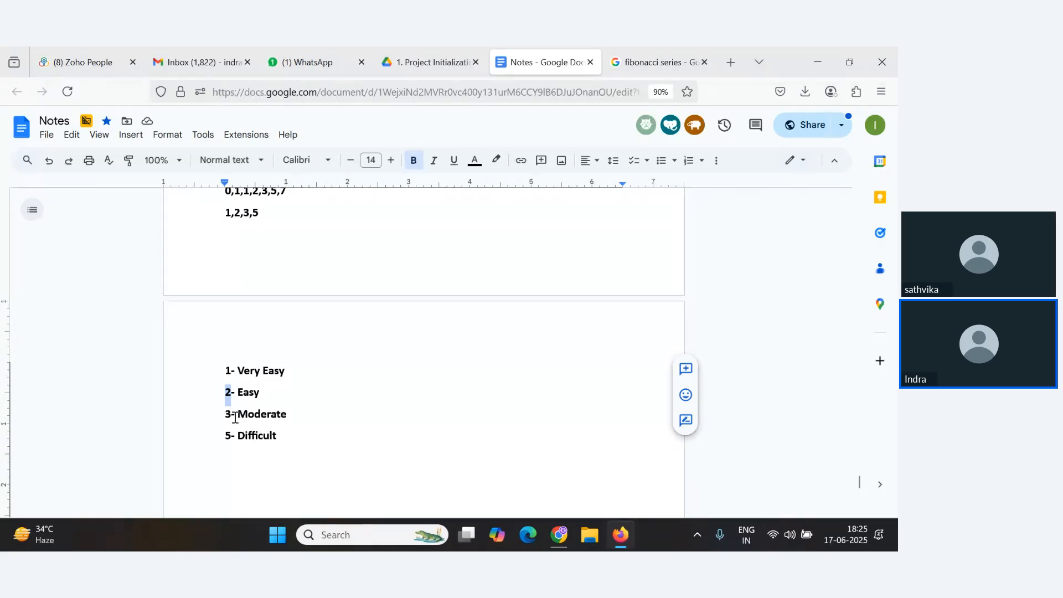
Highlight the Difficult entry of the scale, scroll through the story point notes and glance at the webinar.
left_click_drag(239, 435, 284, 445)
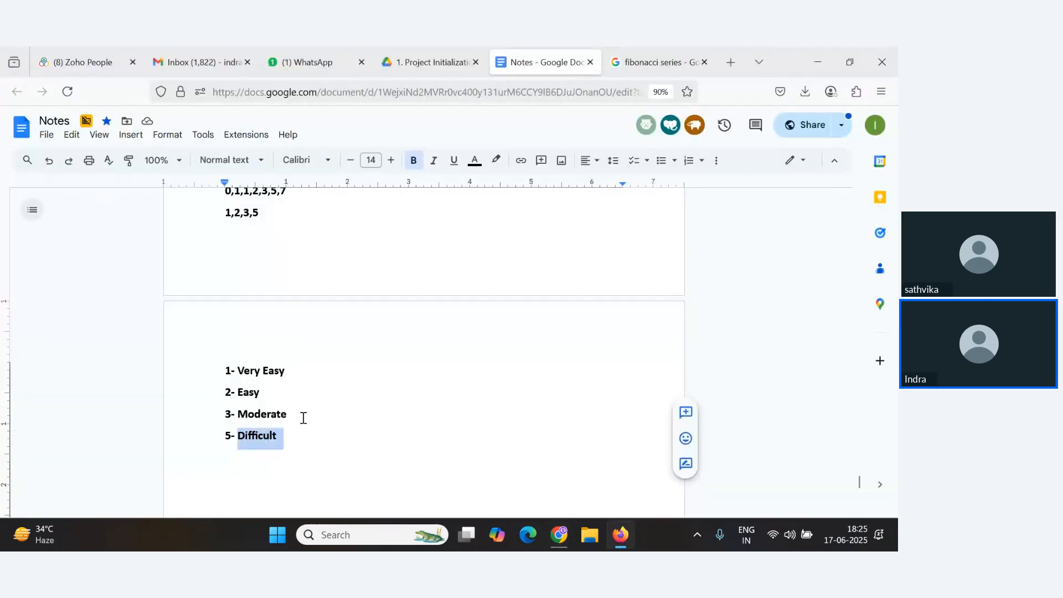
scroll(301, 423, "up", 9)
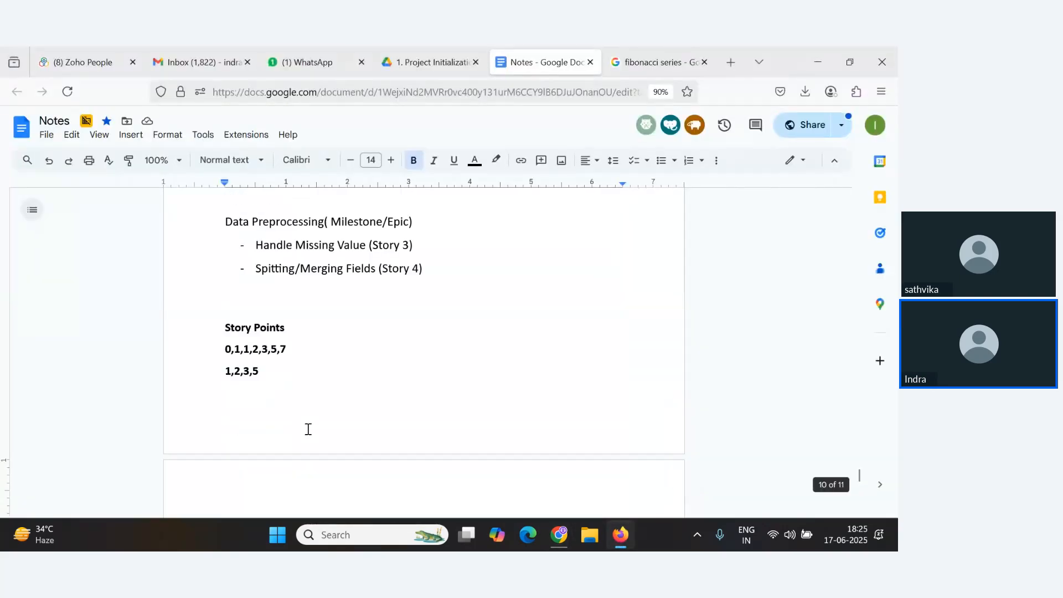
scroll(277, 311, "down", 8)
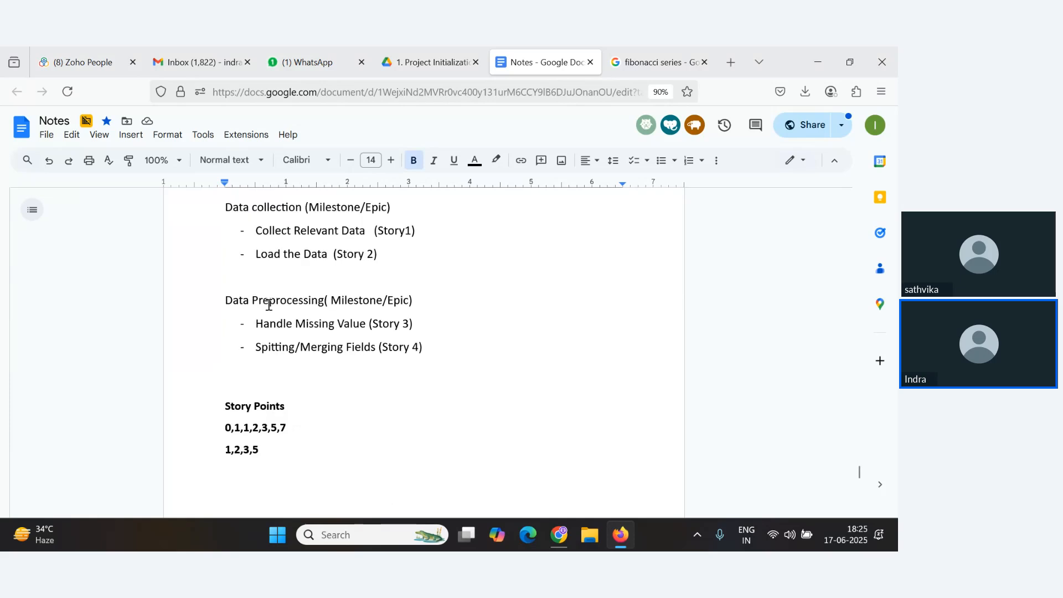
key("alt+Tab")
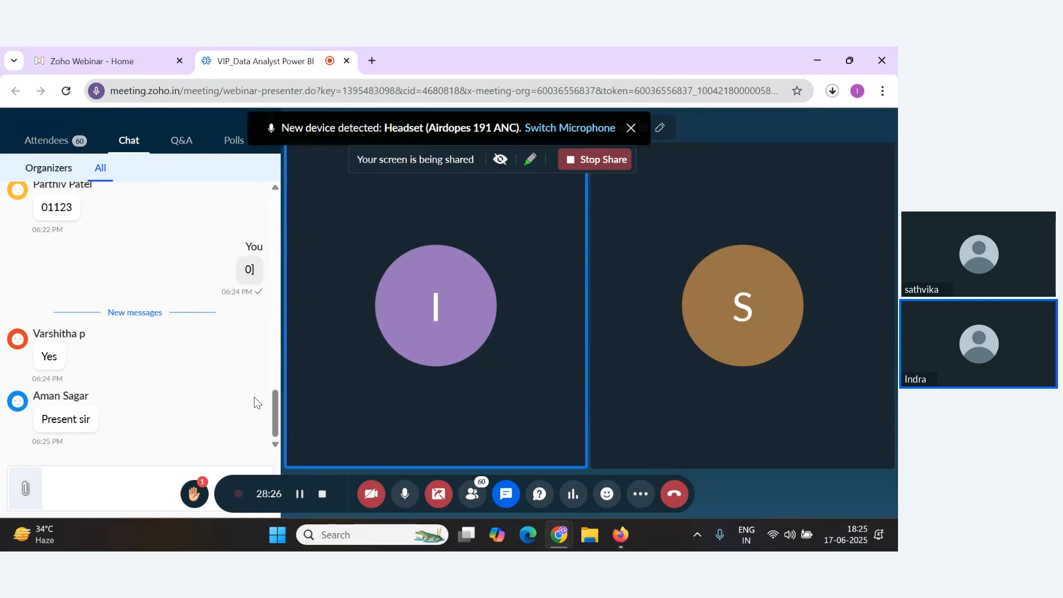
key("alt+Tab")
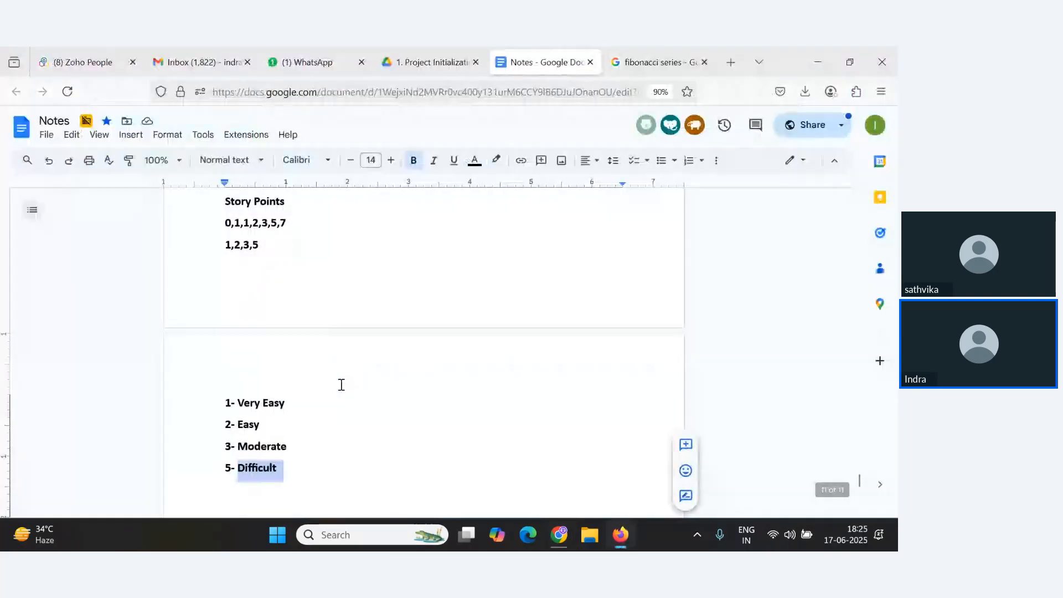
Bold the words Epic and Story/User story in the Milestone and Activity lines of the notes.
scroll(340, 382, "down", 4)
scroll(337, 387, "up", 6)
scroll(336, 387, "up", 6)
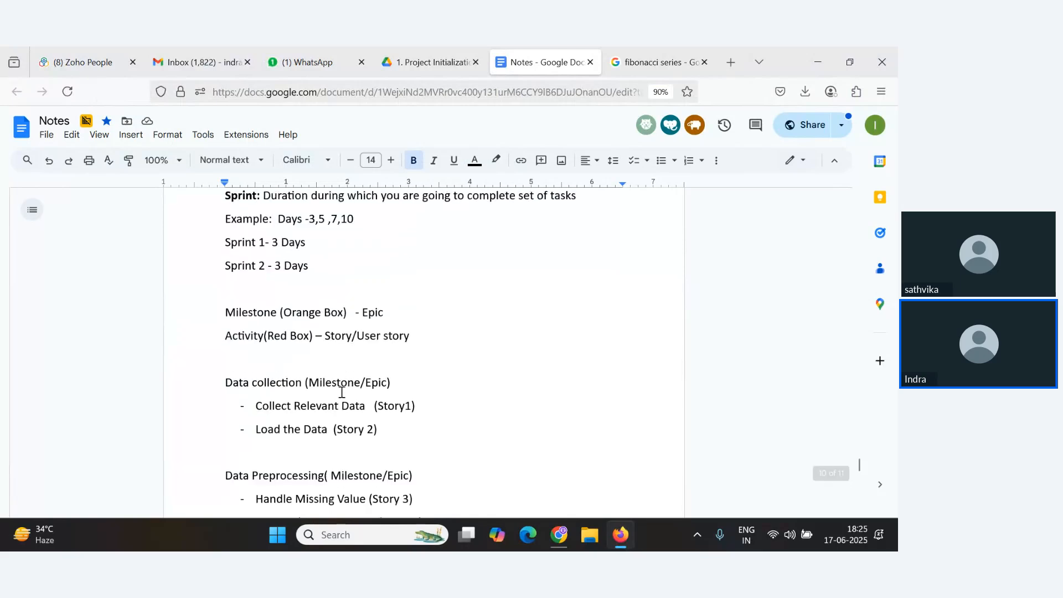
scroll(340, 409, "down", 2)
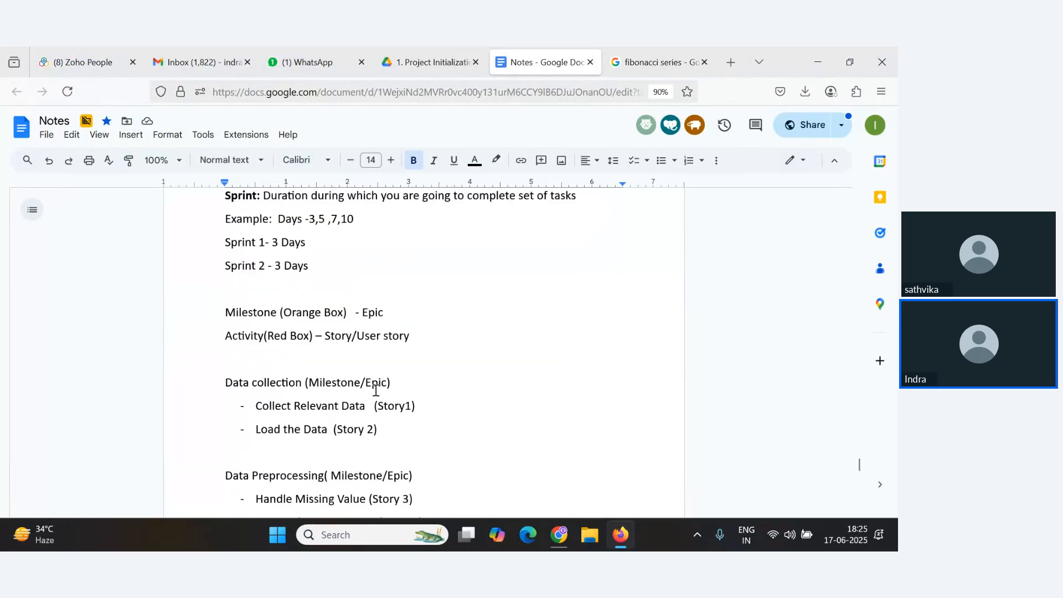
double_click(366, 313)
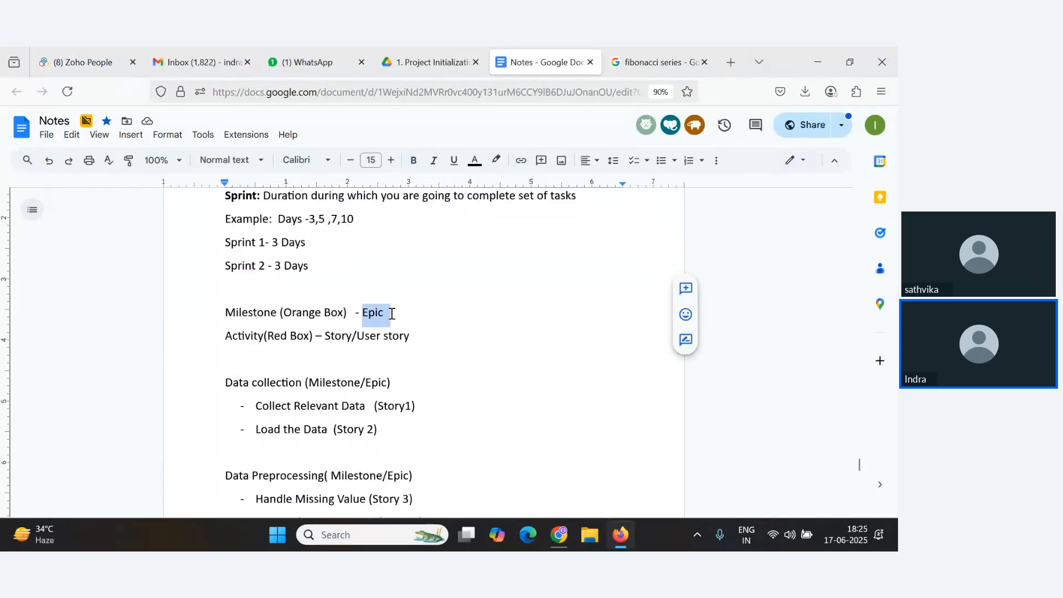
key("ctrl+b")
left_click_drag(326, 336, 422, 336)
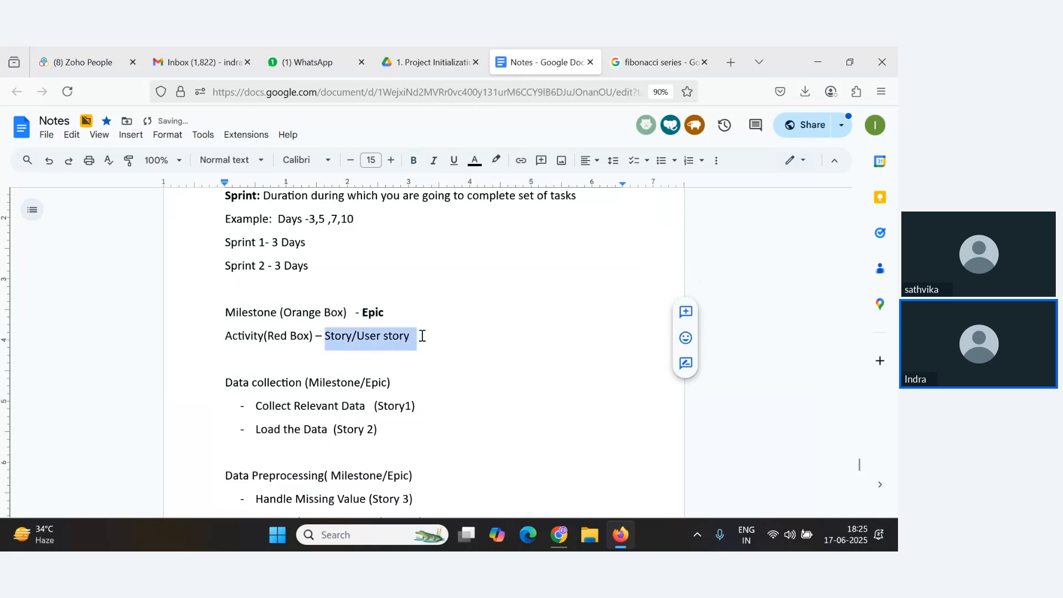
key("ctrl+b")
left_click(513, 373)
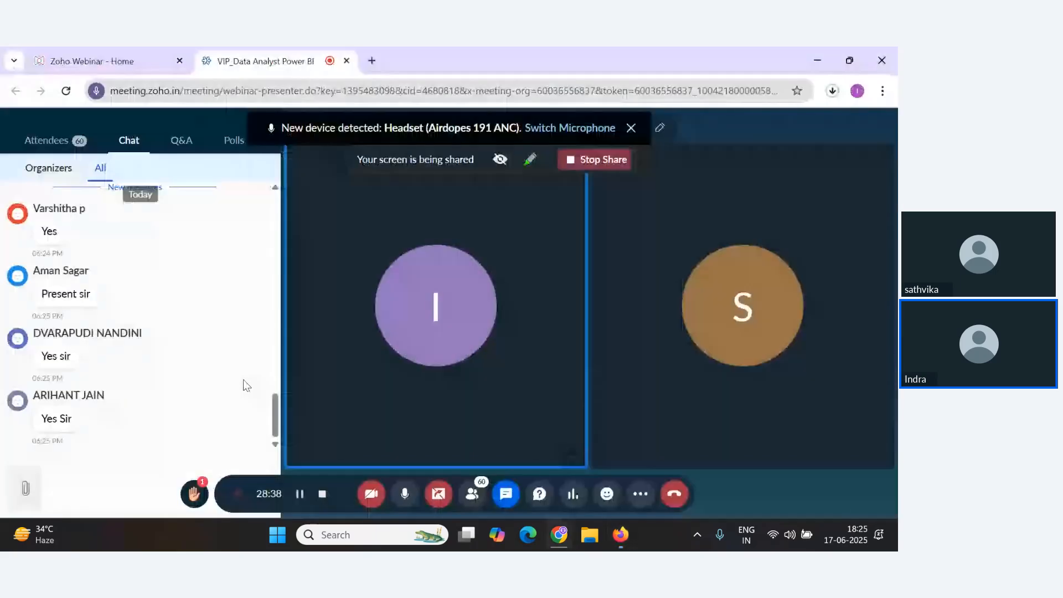
In the webinar browser, open a new tab, search for jira login and open the Atlassian login result.
key("alt+Tab")
key("alt+Tab")
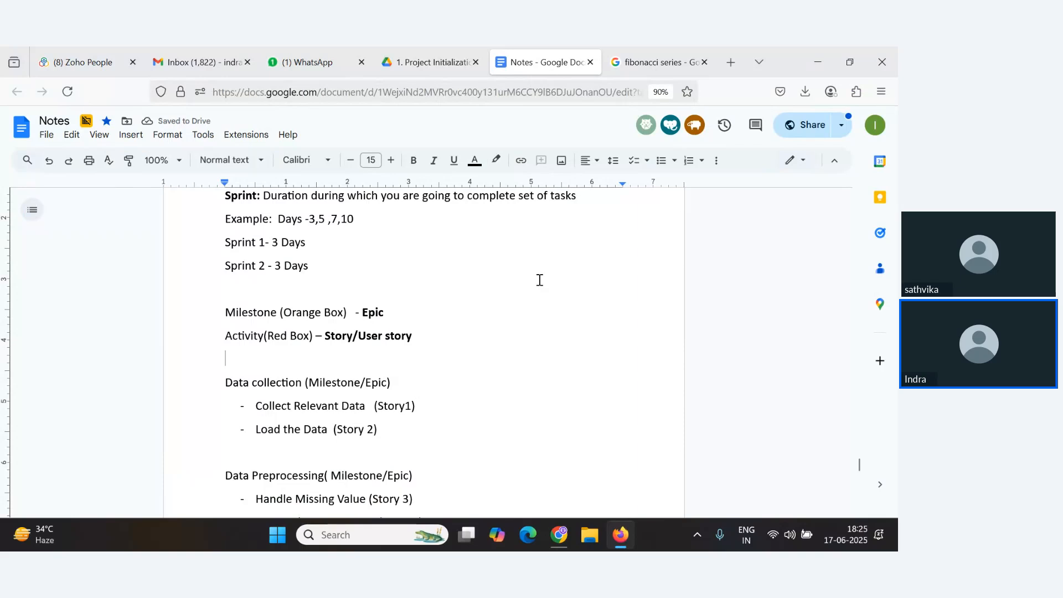
key("alt+Tab")
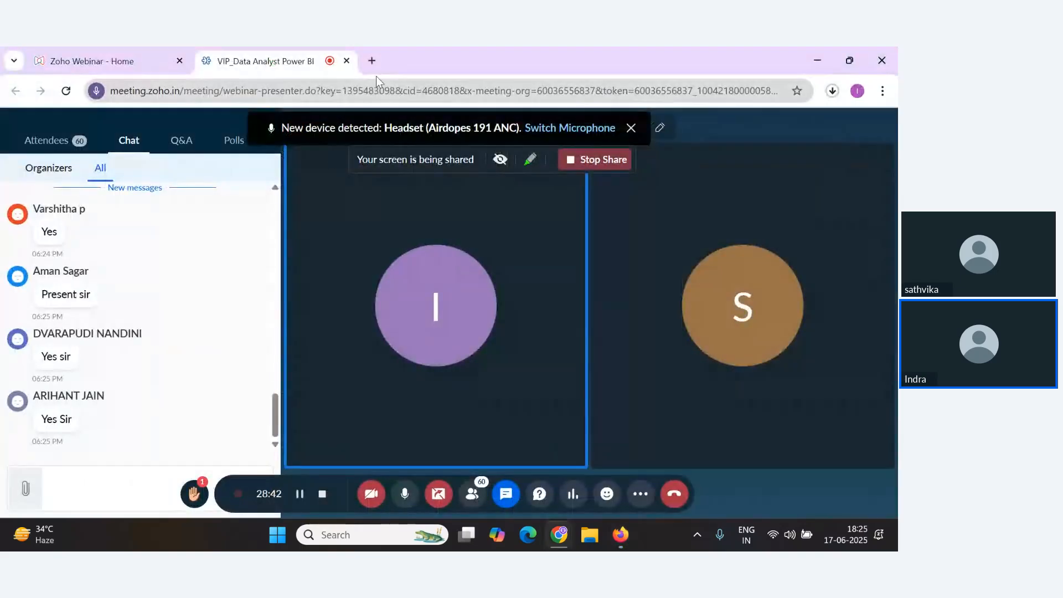
left_click(368, 60)
left_click(418, 92)
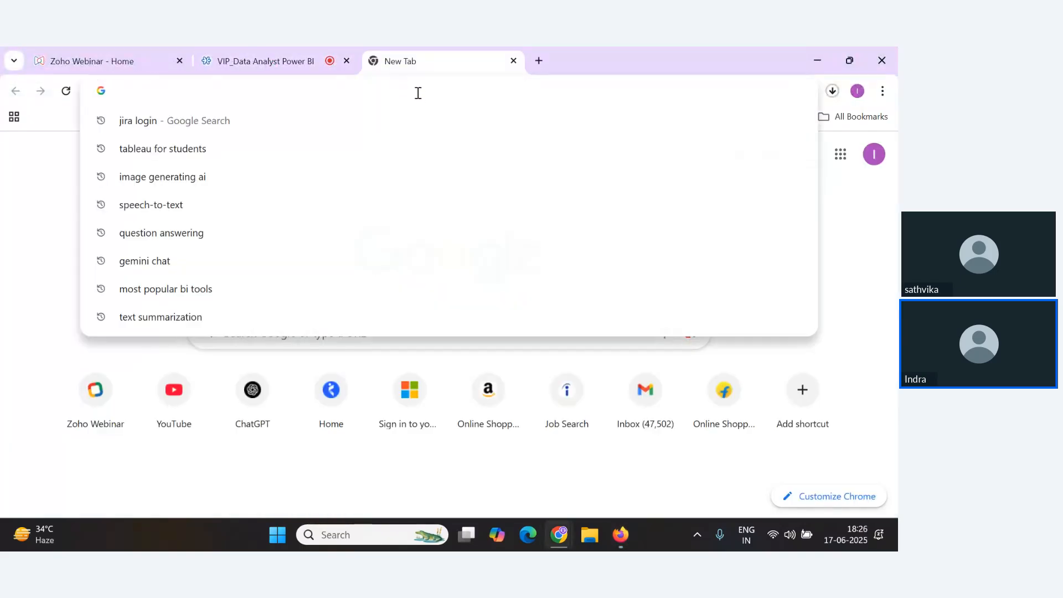
type("Jira")
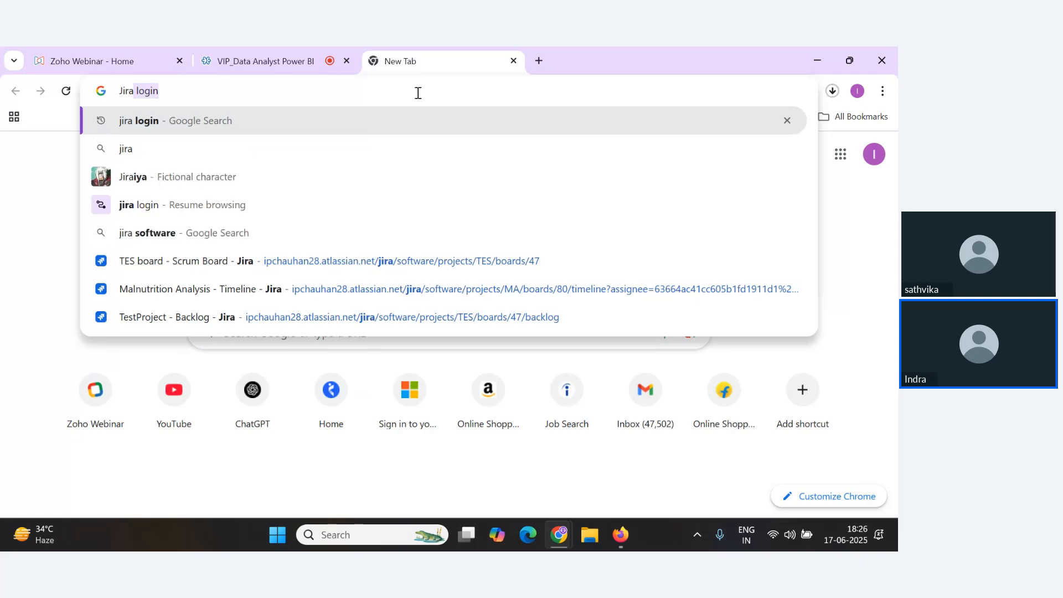
key("Return")
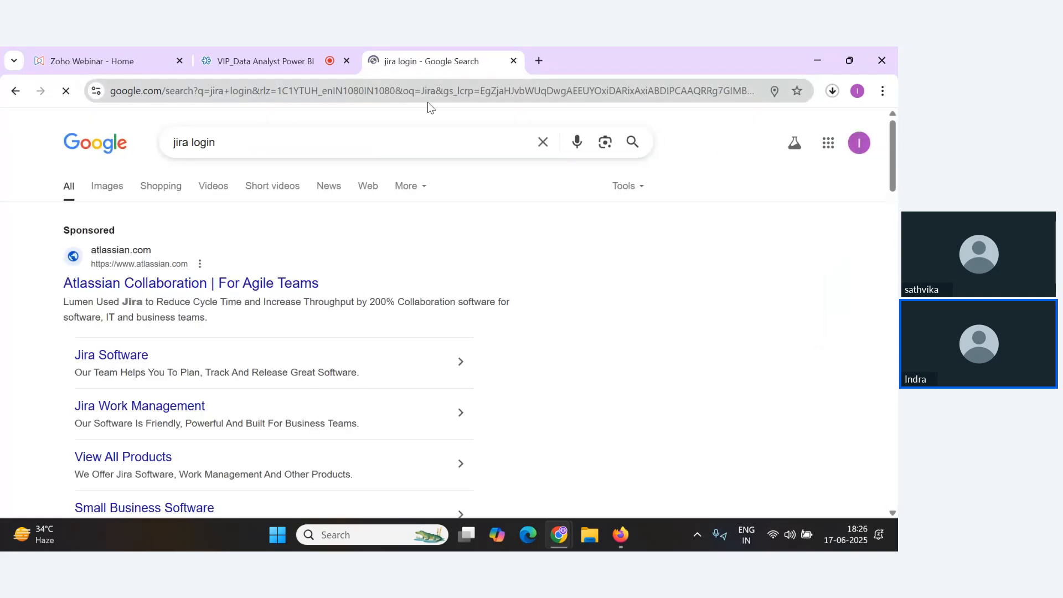
scroll(128, 386, "down", 5)
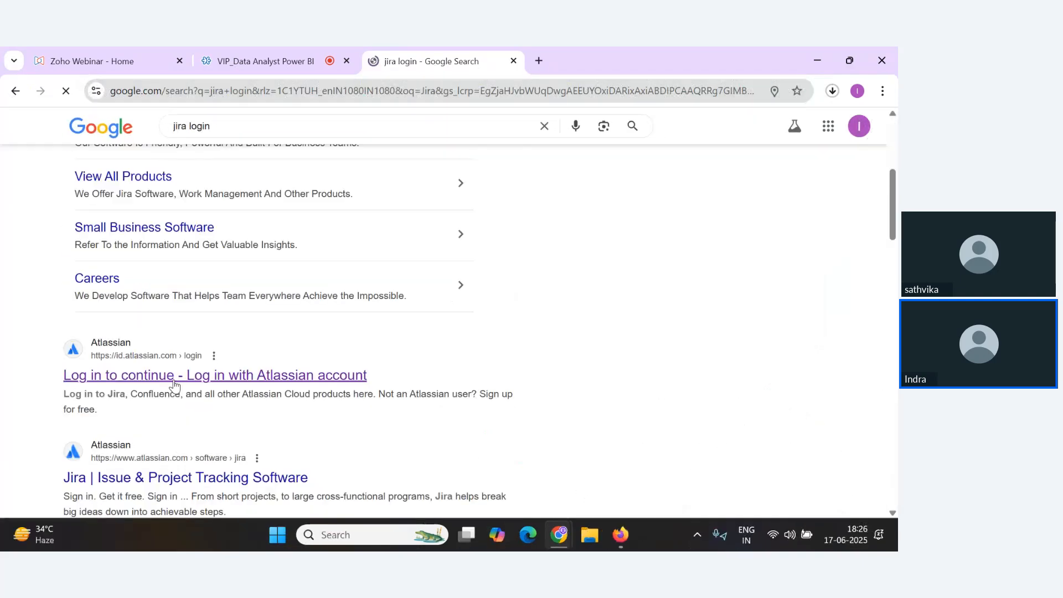
left_click(128, 376)
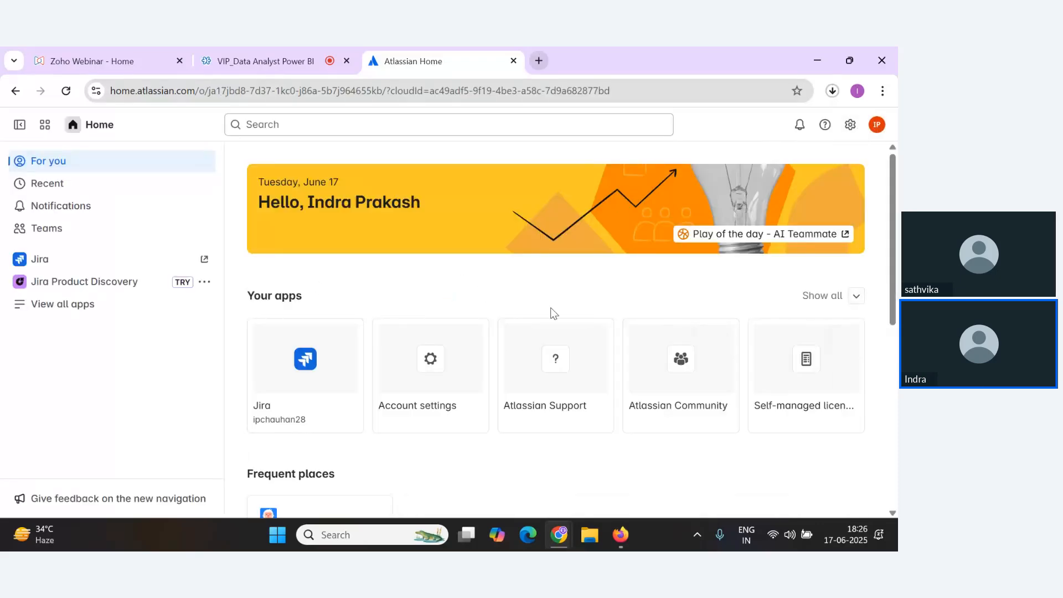
Open Microsoft Edge, search for jira login and open the Log in with Atlassian account page.
left_click(528, 534)
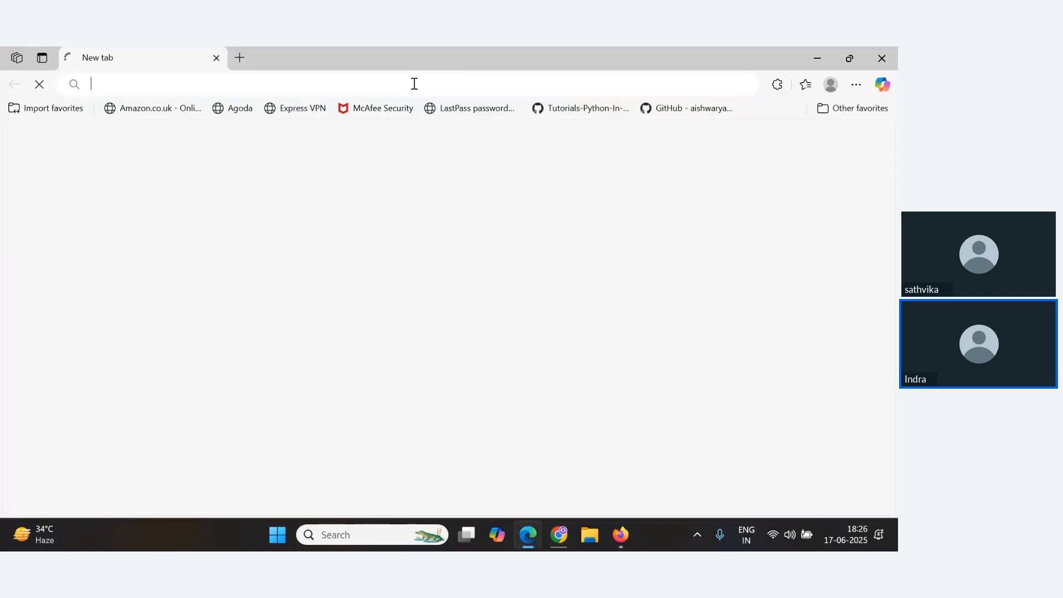
left_click(415, 84)
type("ji")
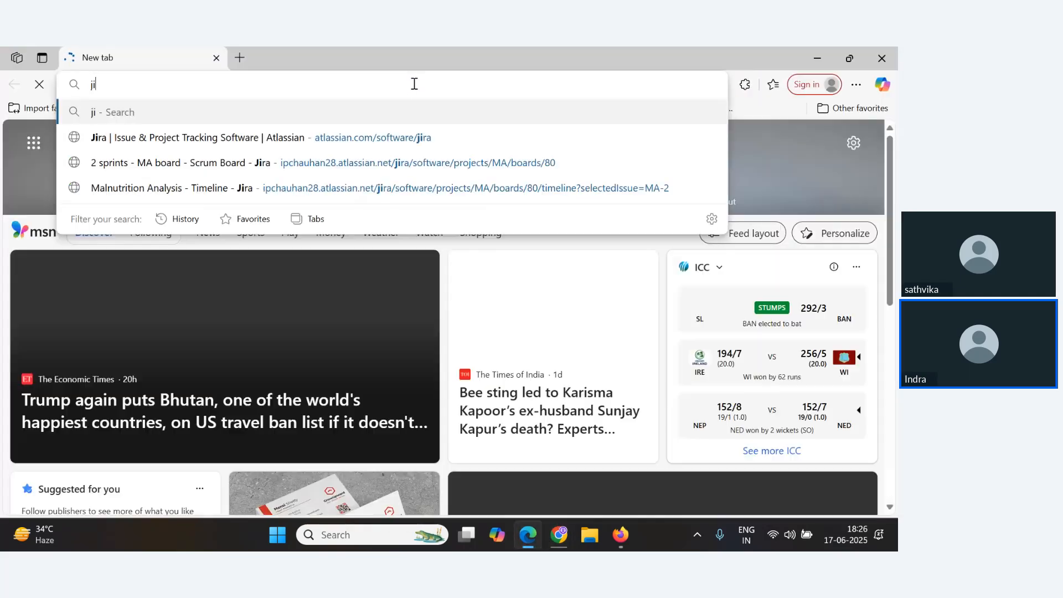
type("ra l")
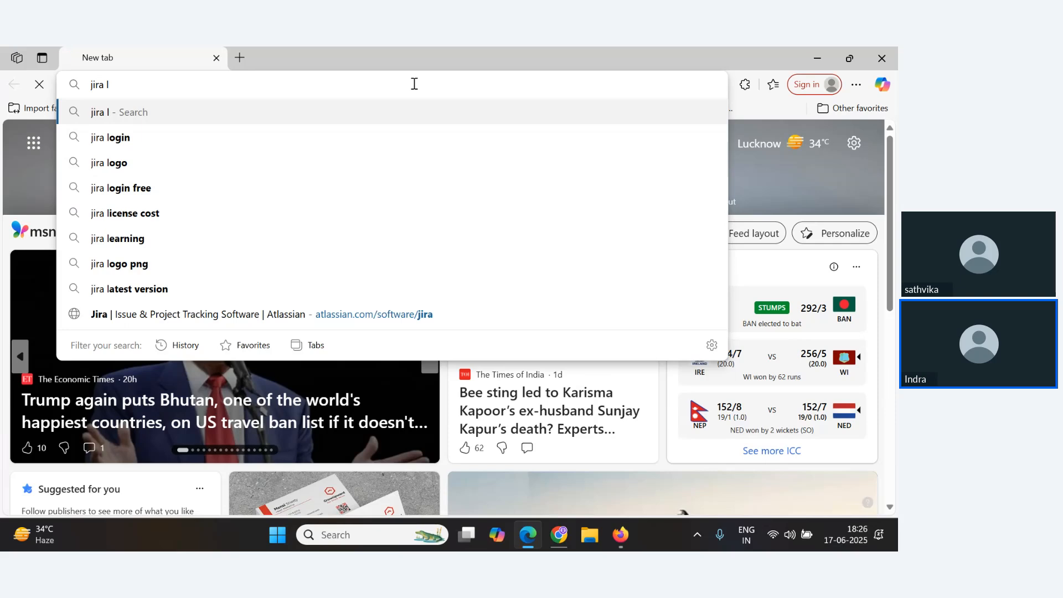
type("ogin")
key("Return")
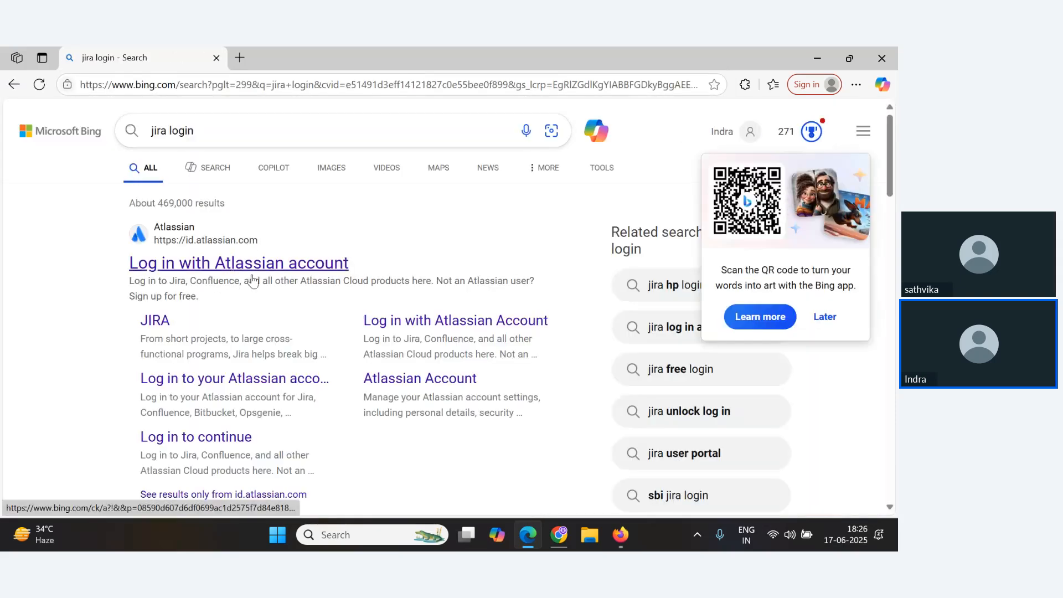
left_click(203, 271)
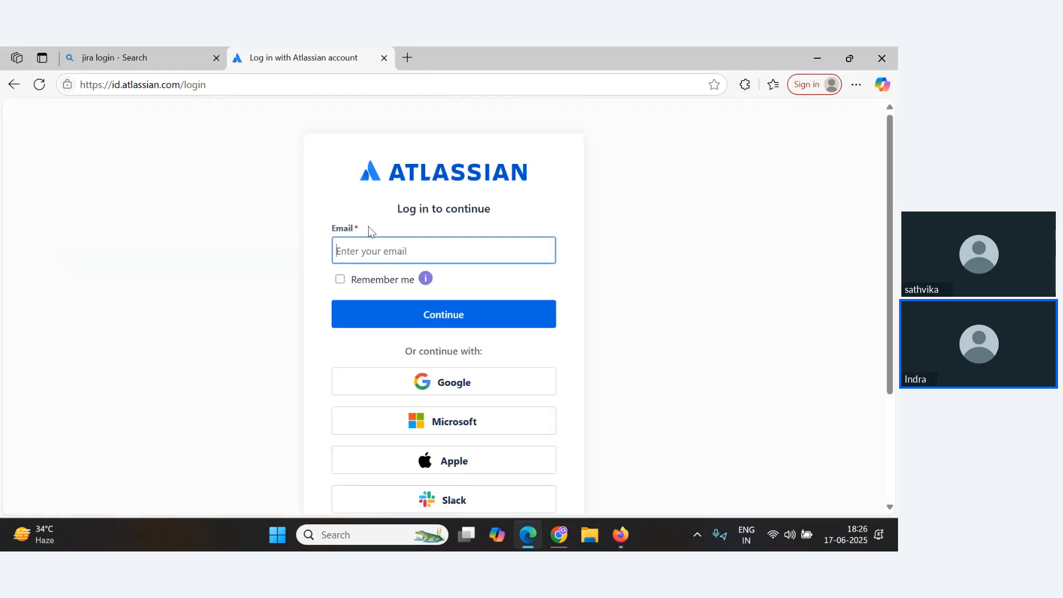
scroll(479, 402, "down", 3)
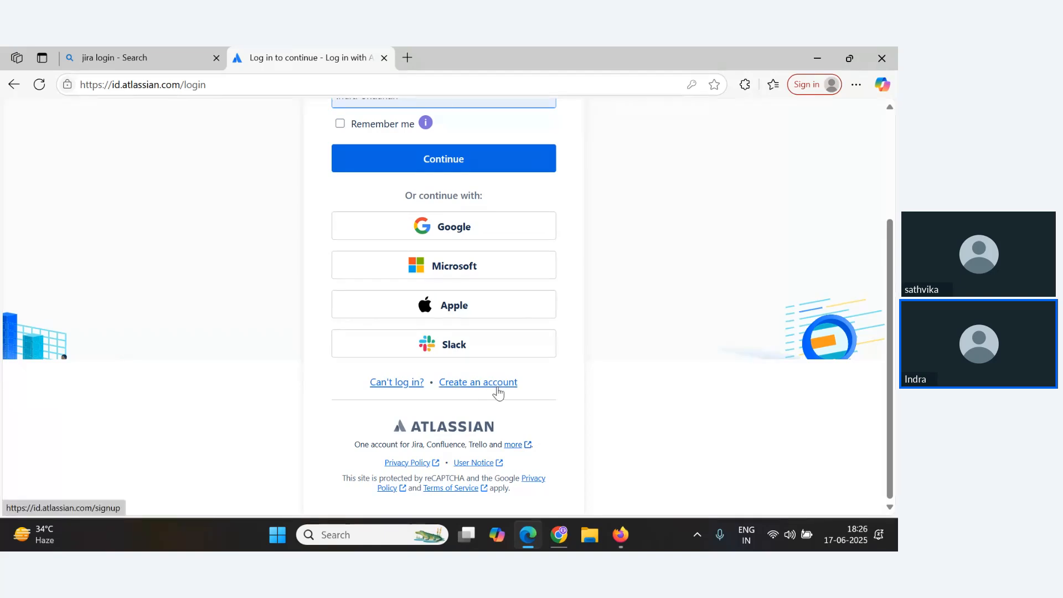
scroll(496, 394, "up", 3)
Switch to the webinar tab and mute then unmute the microphone audio.
key("alt+Tab")
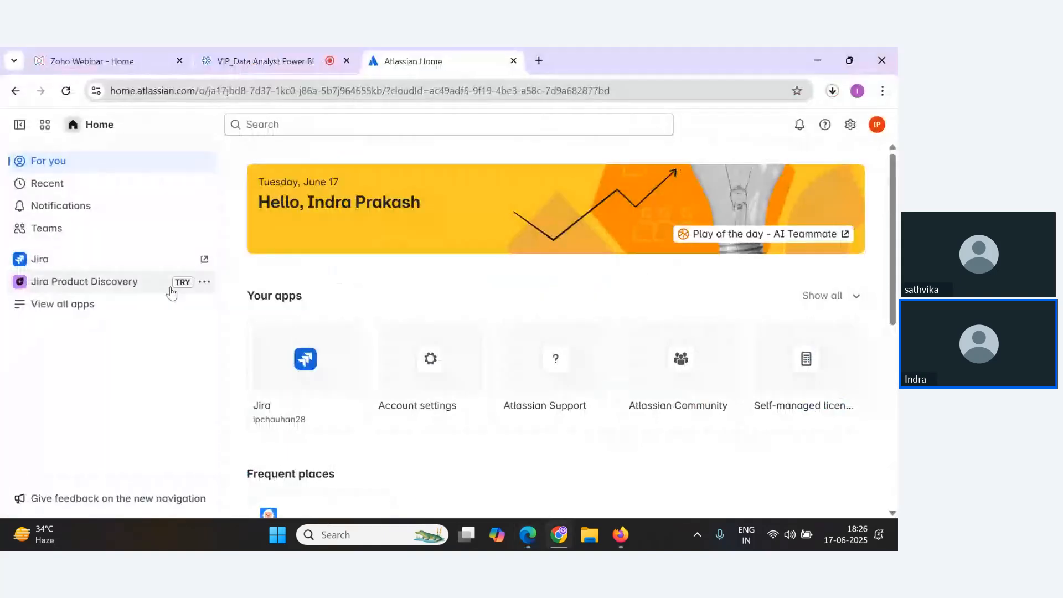
key("alt+Tab")
key("alt+Tab")
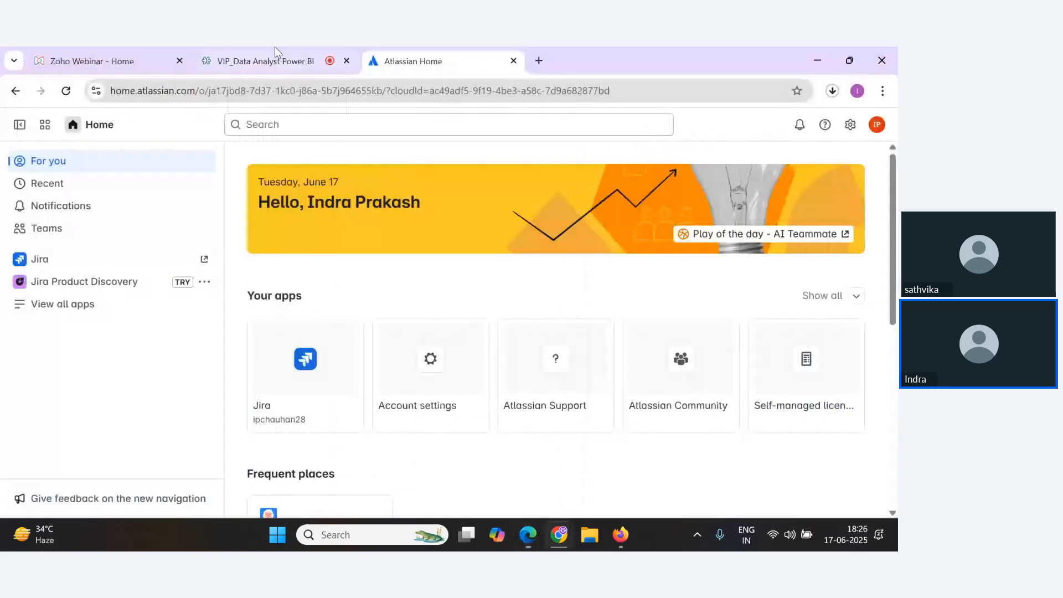
left_click(276, 58)
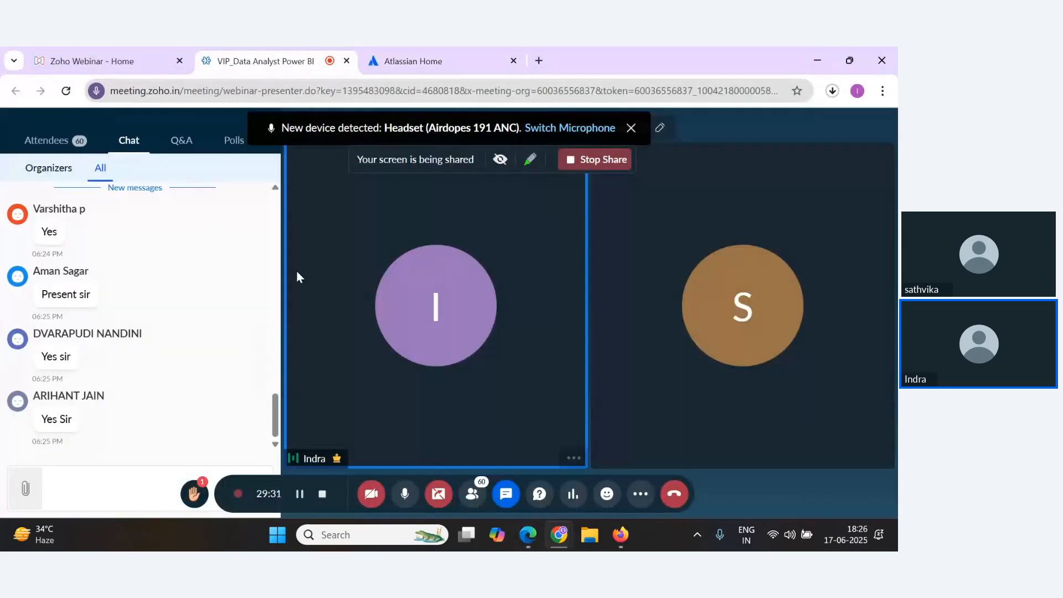
left_click(413, 501)
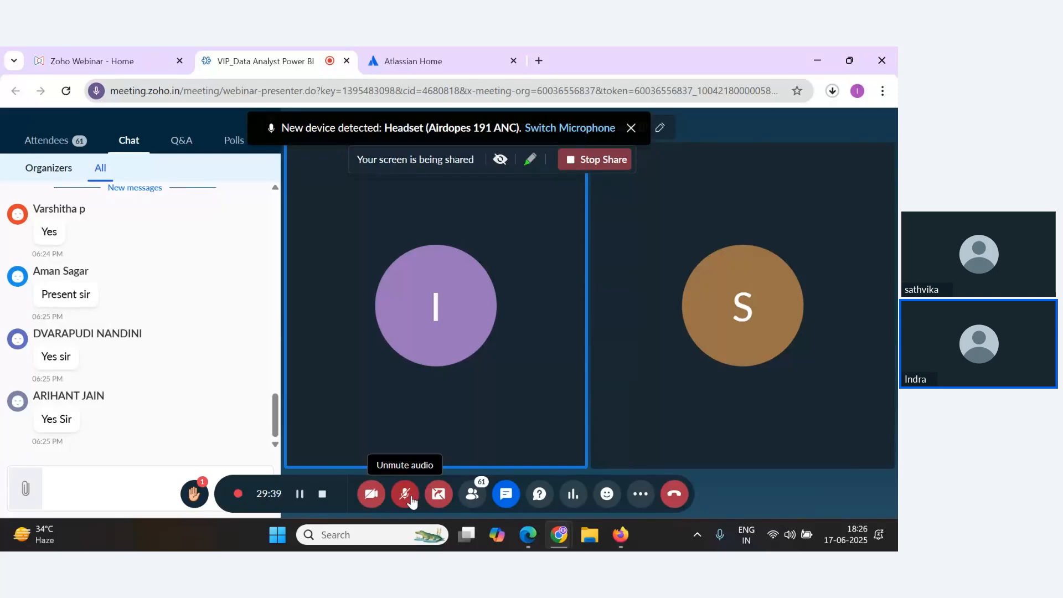
left_click(412, 499)
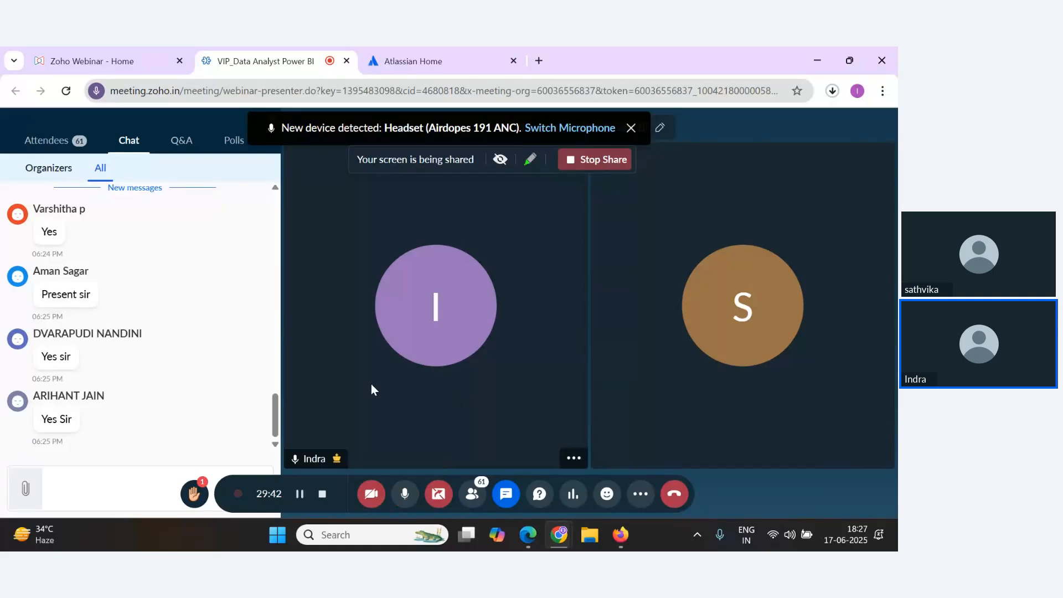
Open the Jira app from the Atlassian Home tab to reach the projects list.
key("alt+Tab")
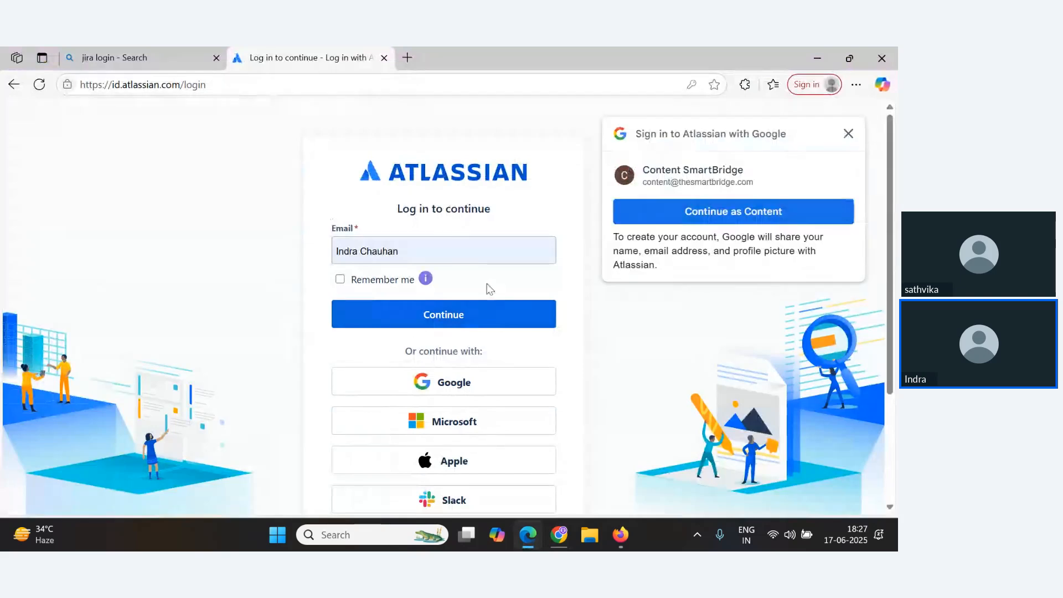
scroll(455, 357, "down", 3)
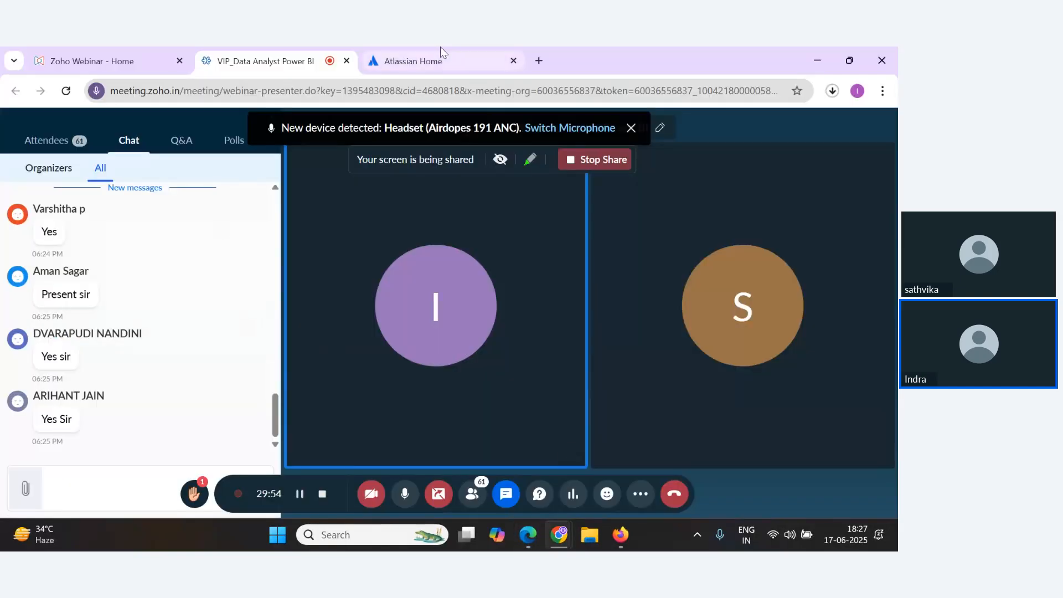
left_click(441, 49)
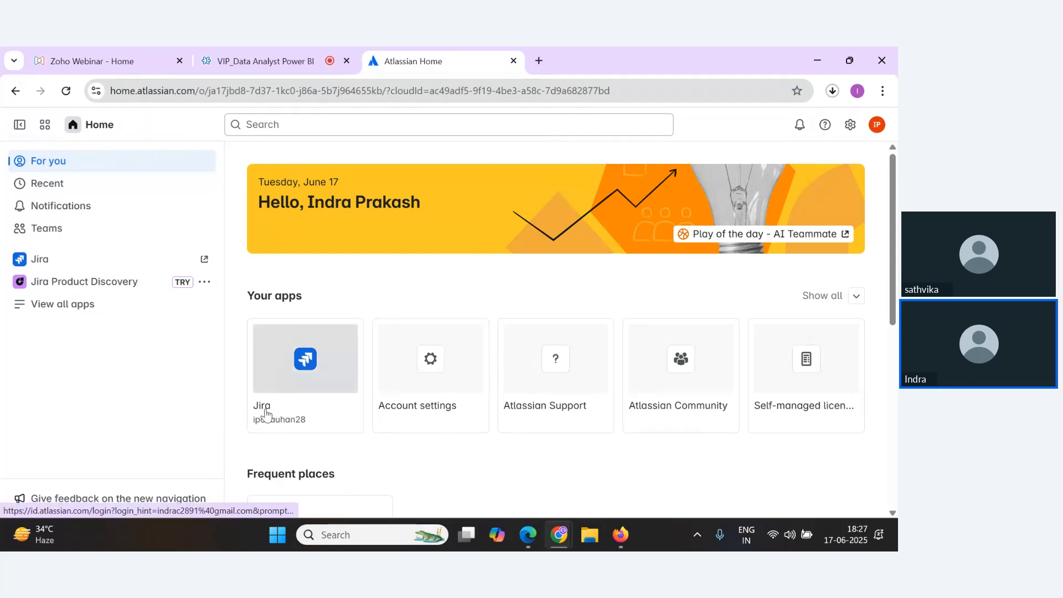
left_click(292, 390)
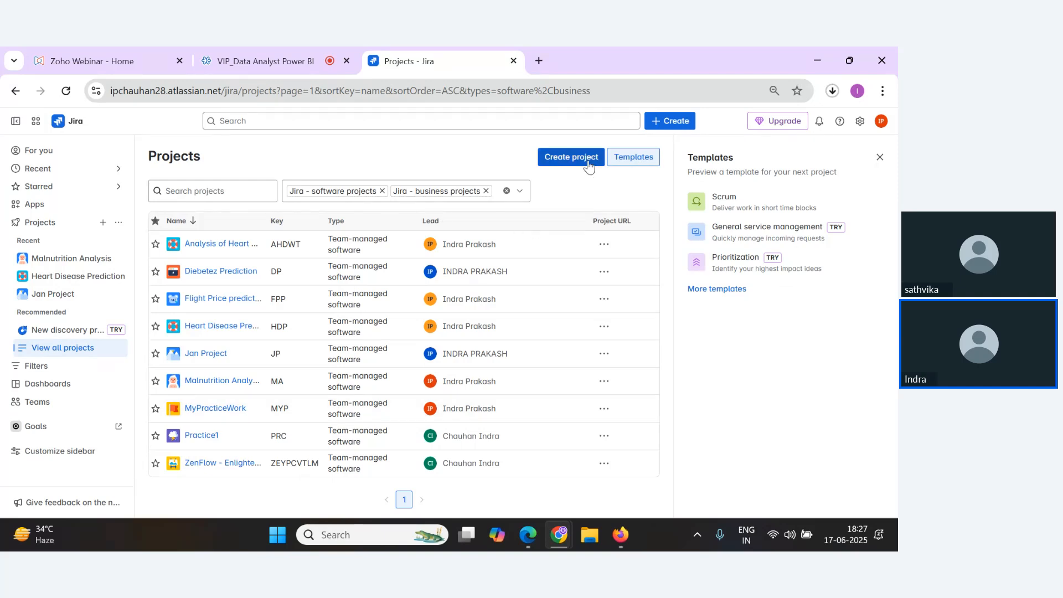
Glance at the webinar and return to Jira to start creating a new project from the templates gallery.
key("alt+Tab")
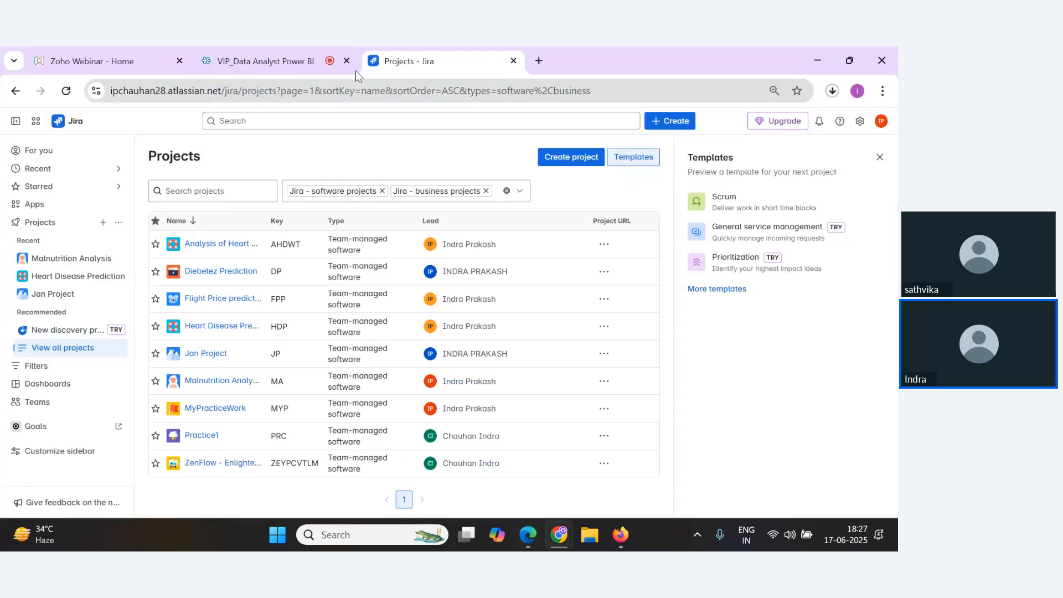
left_click(259, 59)
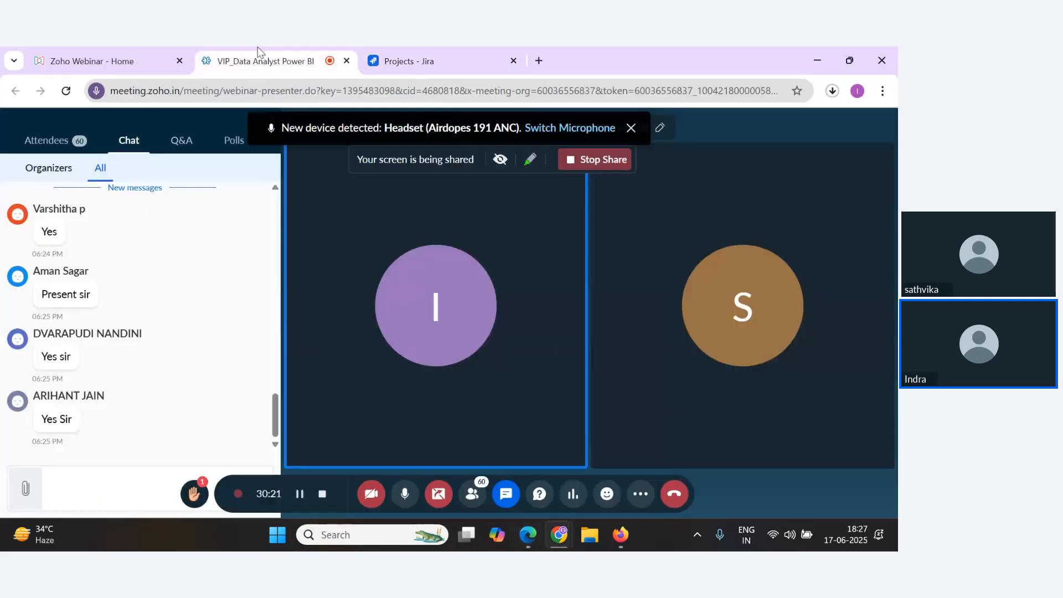
left_click(446, 54)
left_click(571, 158)
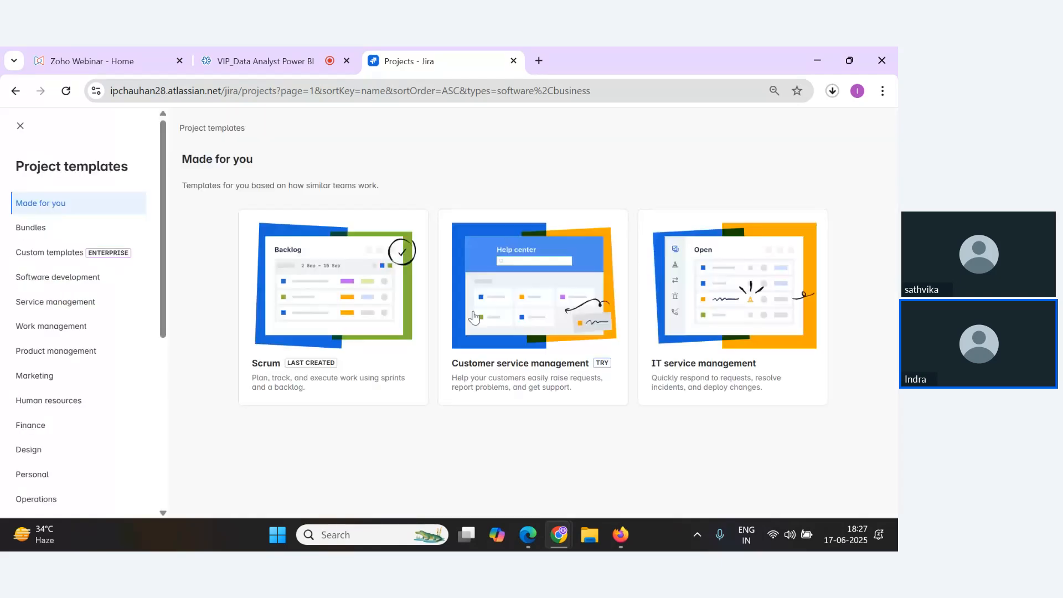
Browse the Software development templates and start using the Scrum template.
left_click(64, 281)
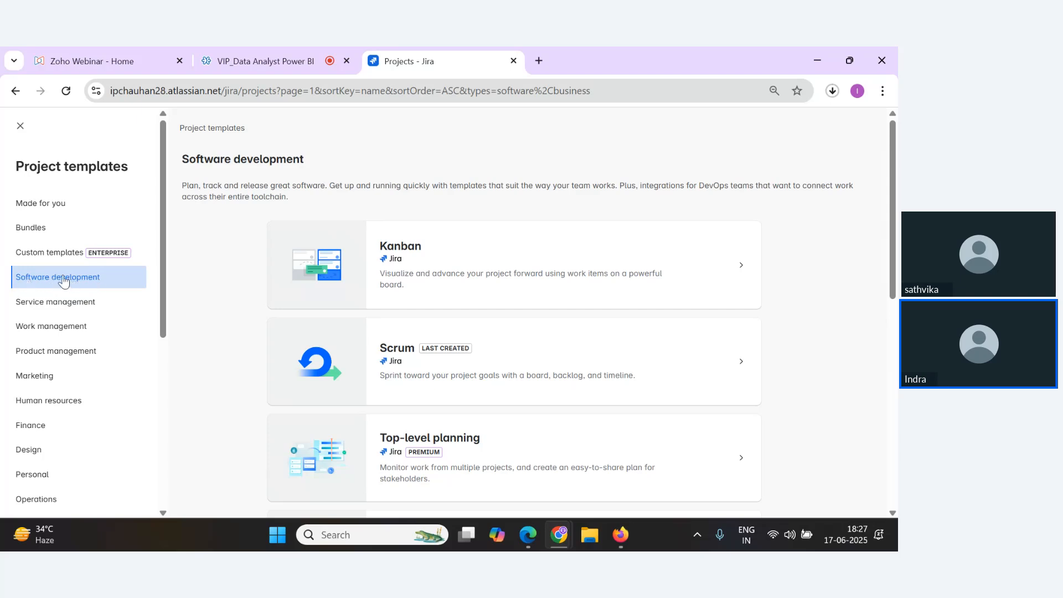
scroll(458, 240, "down", 3)
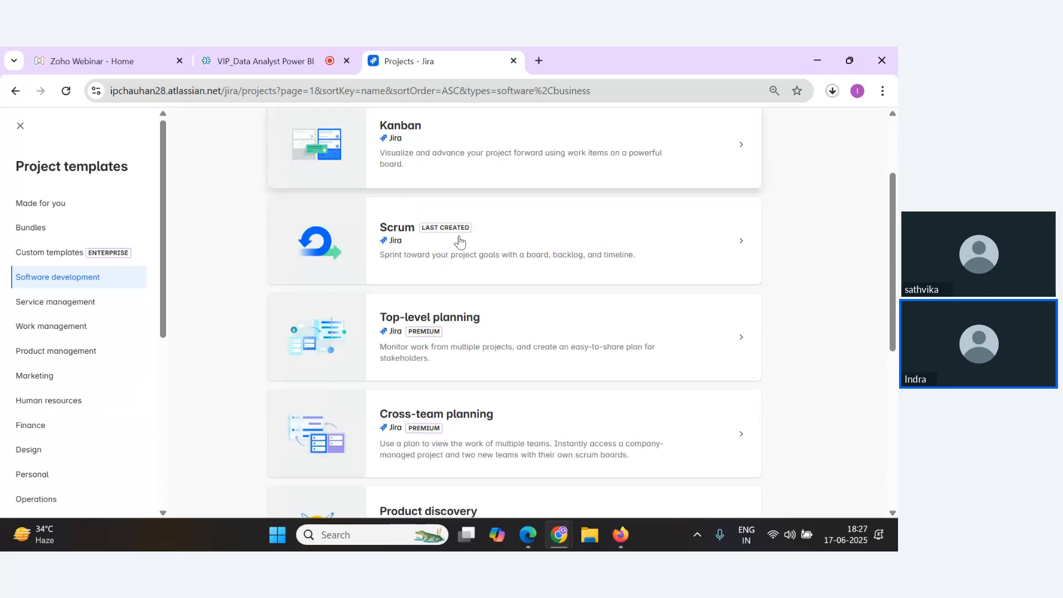
scroll(459, 249, "down", 4)
scroll(427, 294, "up", 6)
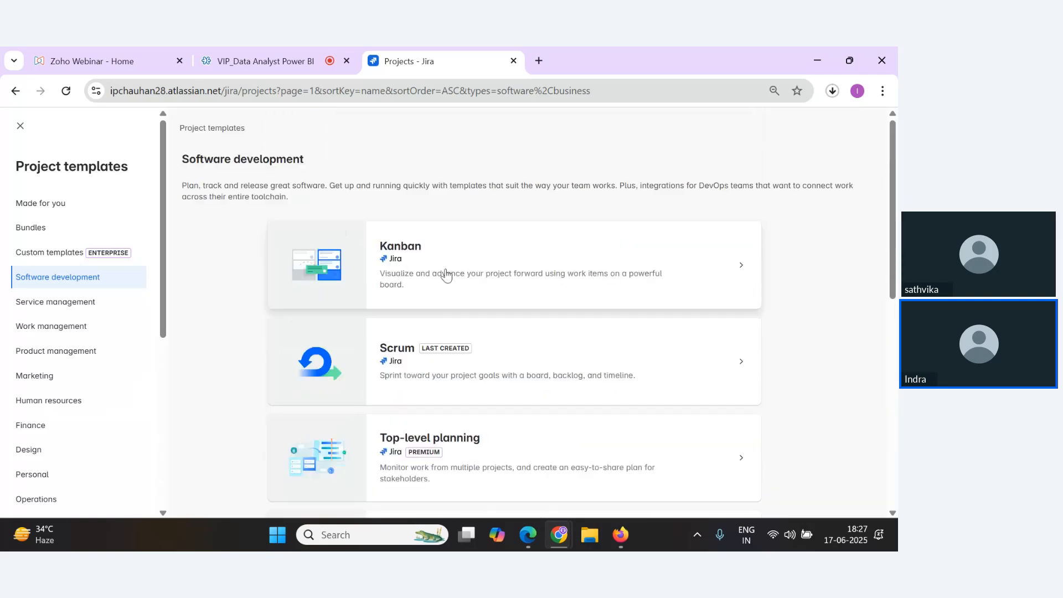
scroll(430, 378, "down", 3)
scroll(443, 319, "up", 4)
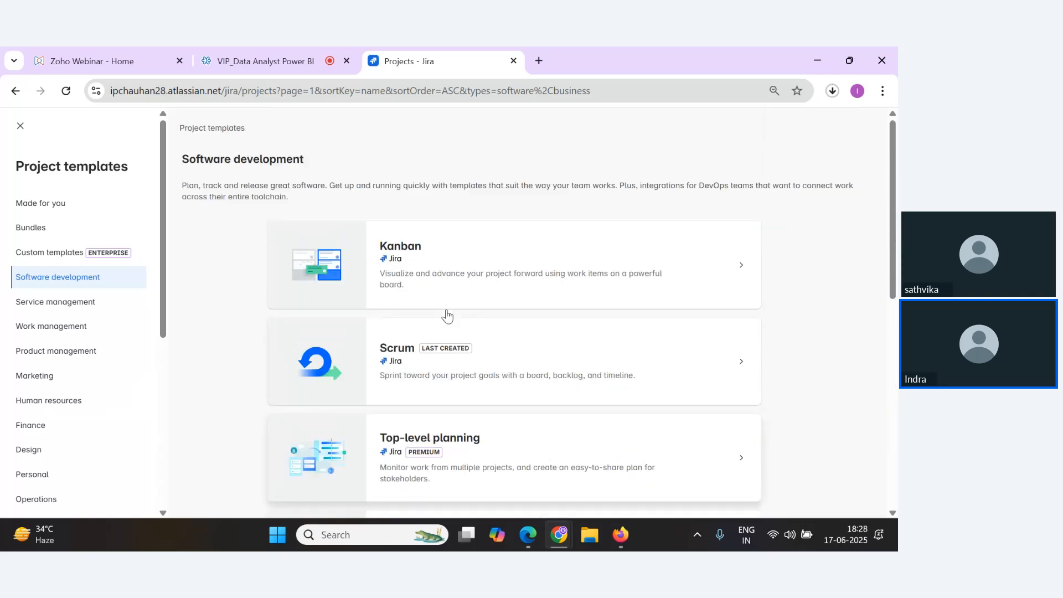
left_click(410, 351)
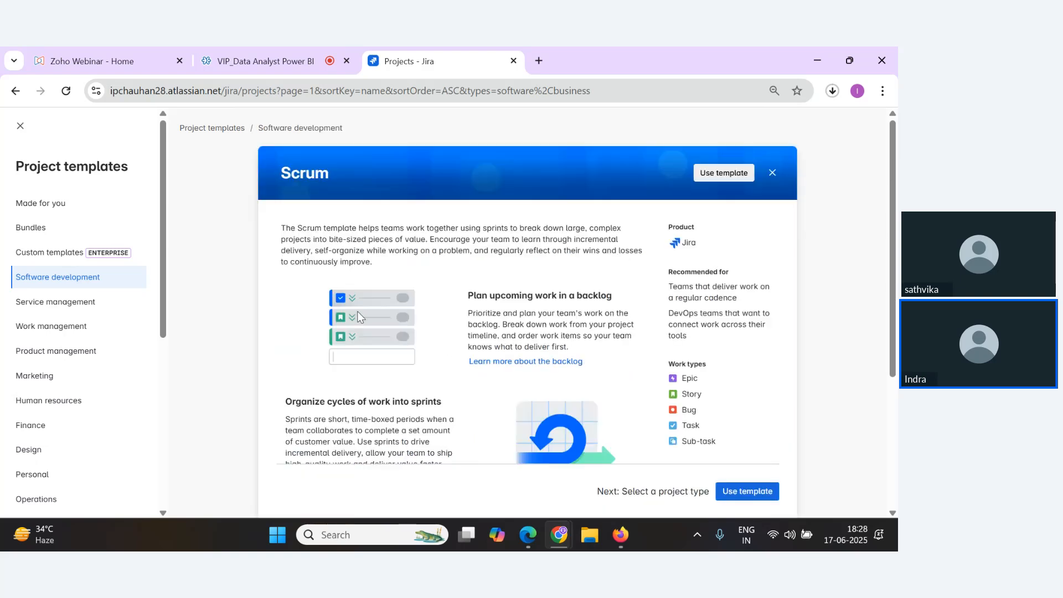
left_click(743, 499)
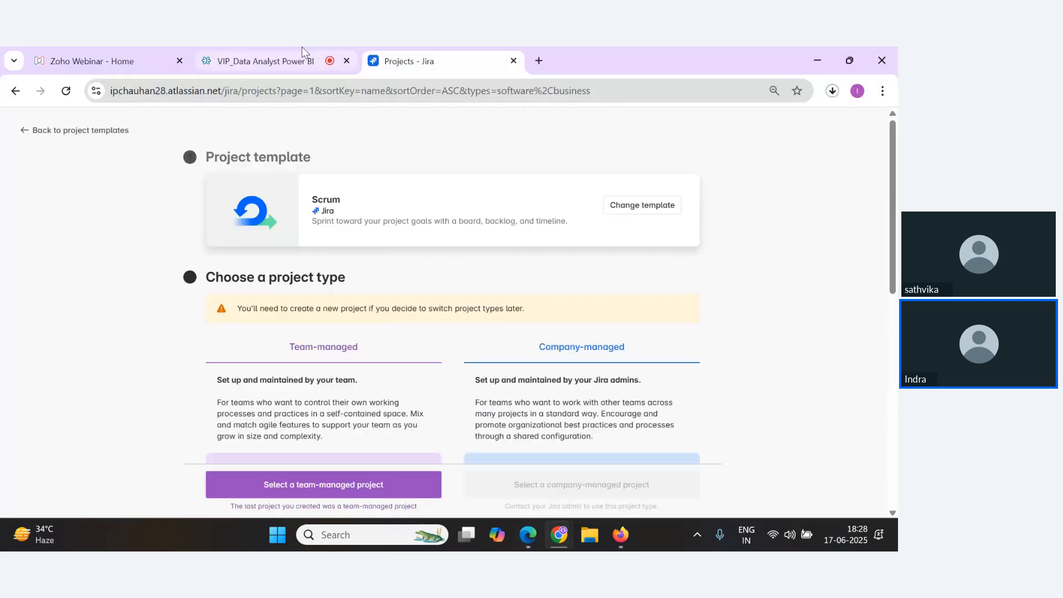
Review the project types and select a team-managed project for the Scrum template.
left_click(302, 59)
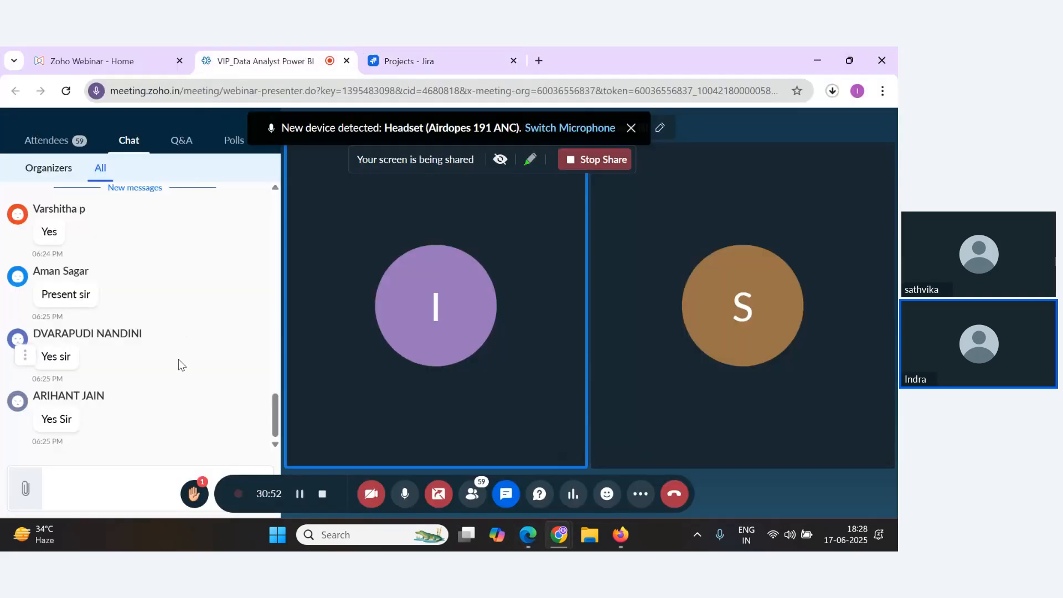
left_click(425, 66)
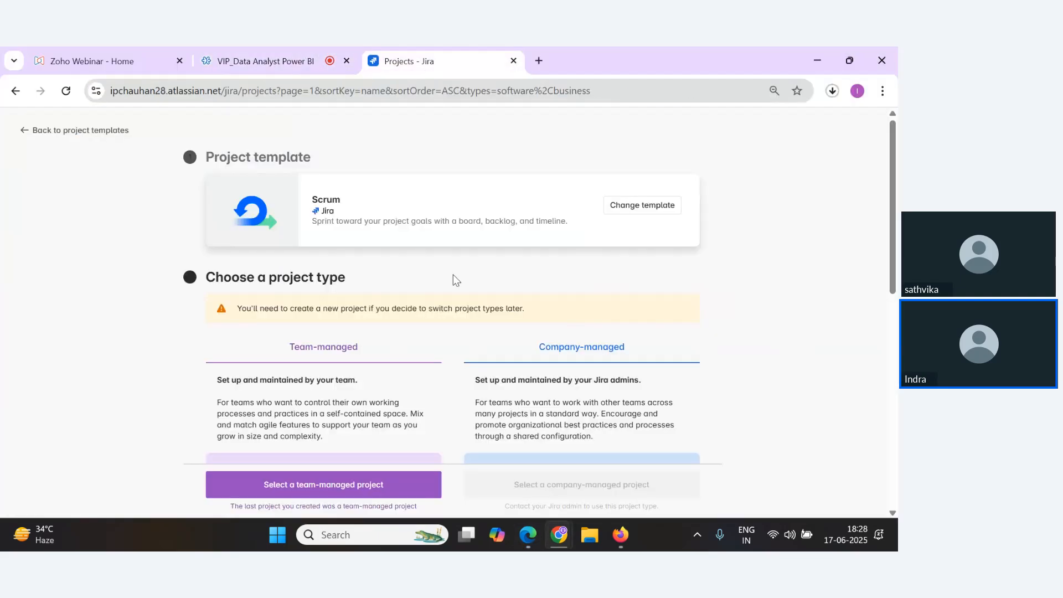
scroll(295, 379, "down", 3)
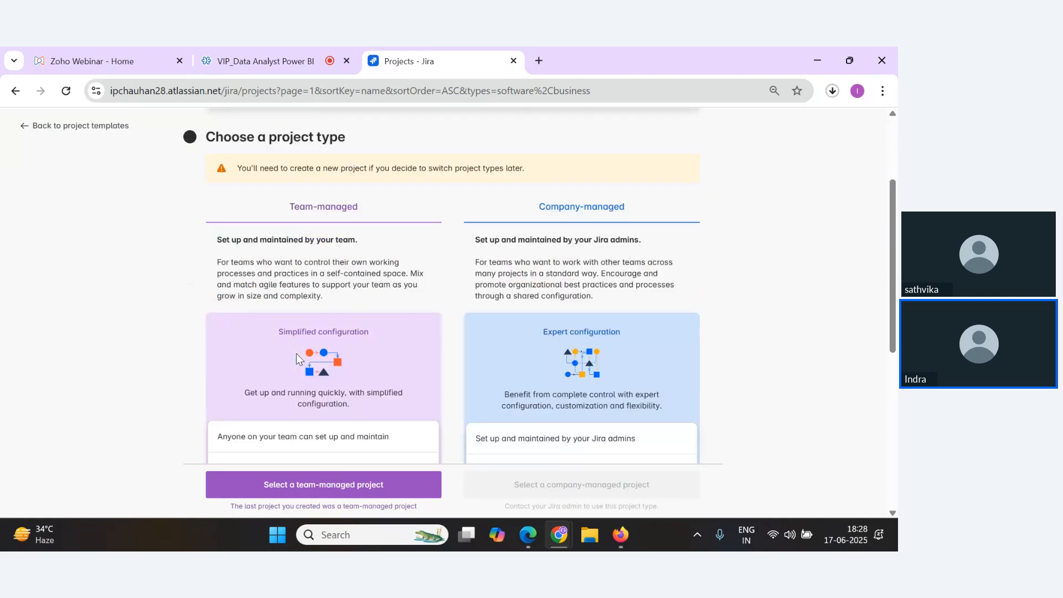
scroll(283, 314, "up", 1)
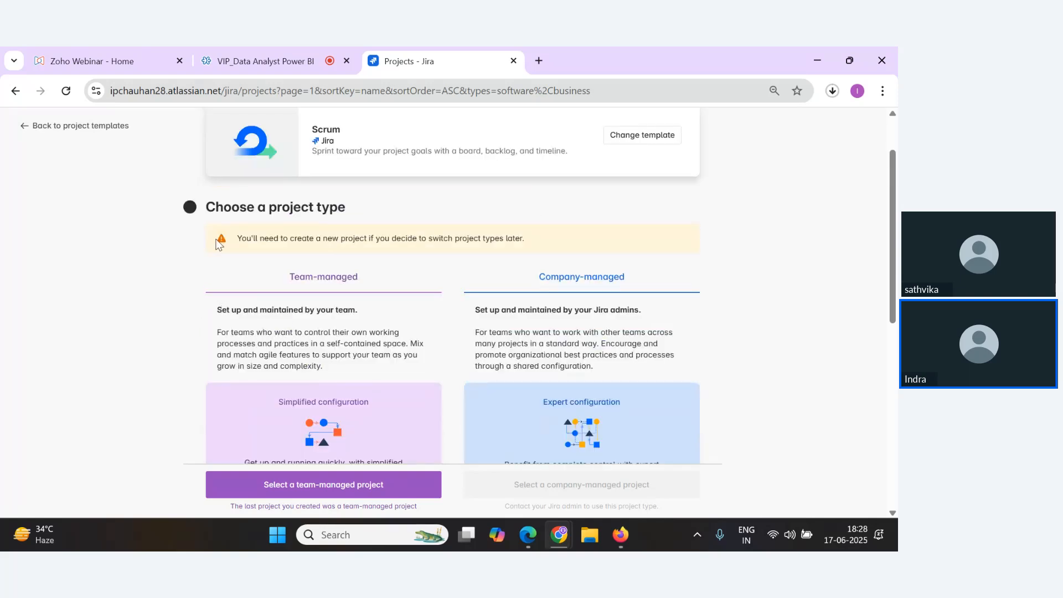
scroll(218, 244, "up", 1)
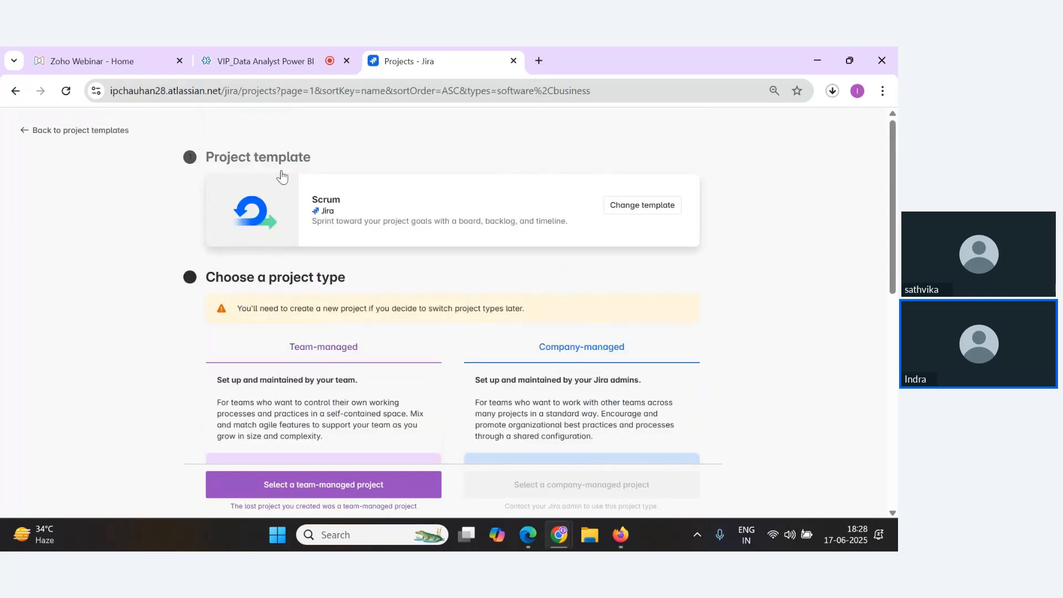
scroll(317, 221, "down", 2)
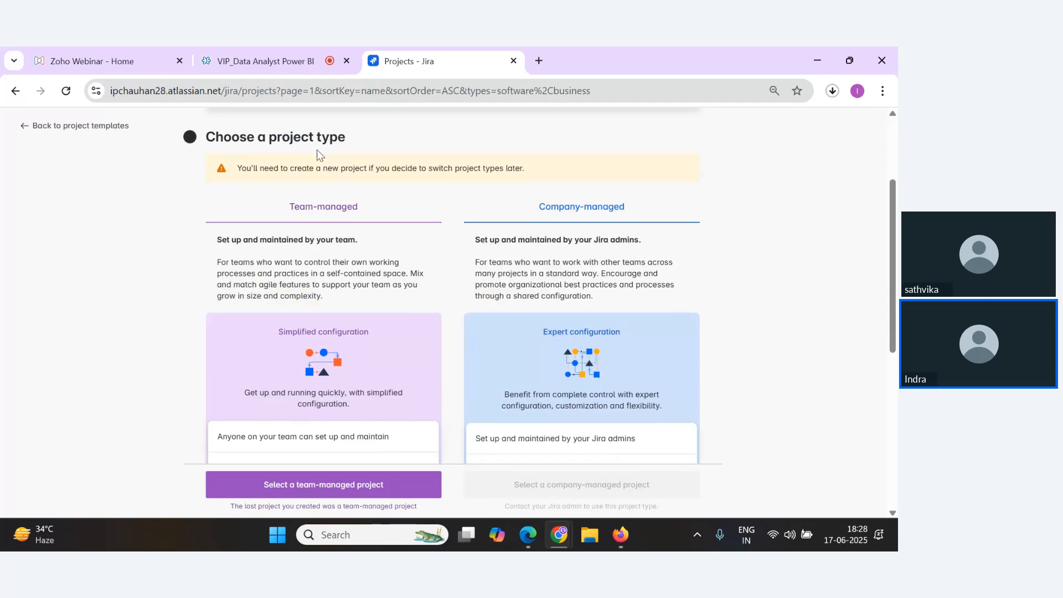
scroll(451, 216, "down", 1)
scroll(408, 278, "up", 1)
scroll(444, 238, "down", 5)
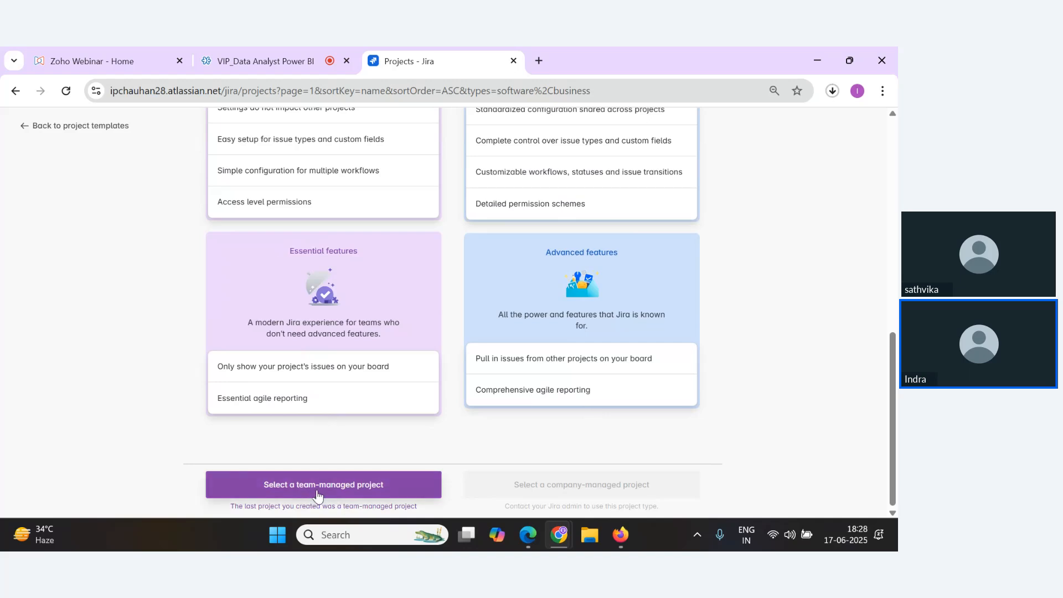
left_click(299, 495)
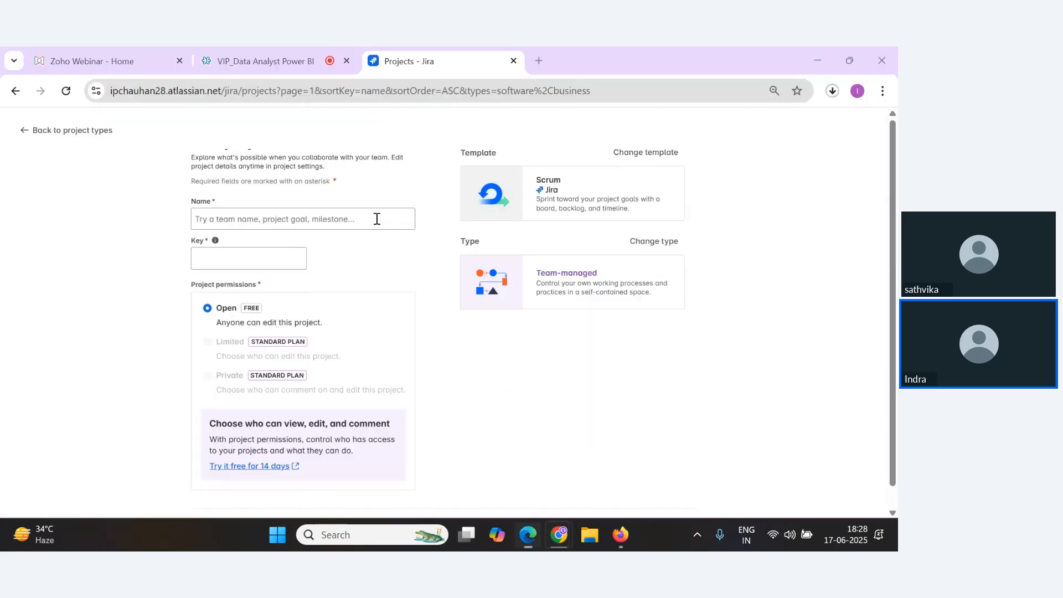
Name the new project "Malnutrition Analysis using PowerBI".
left_click(285, 56)
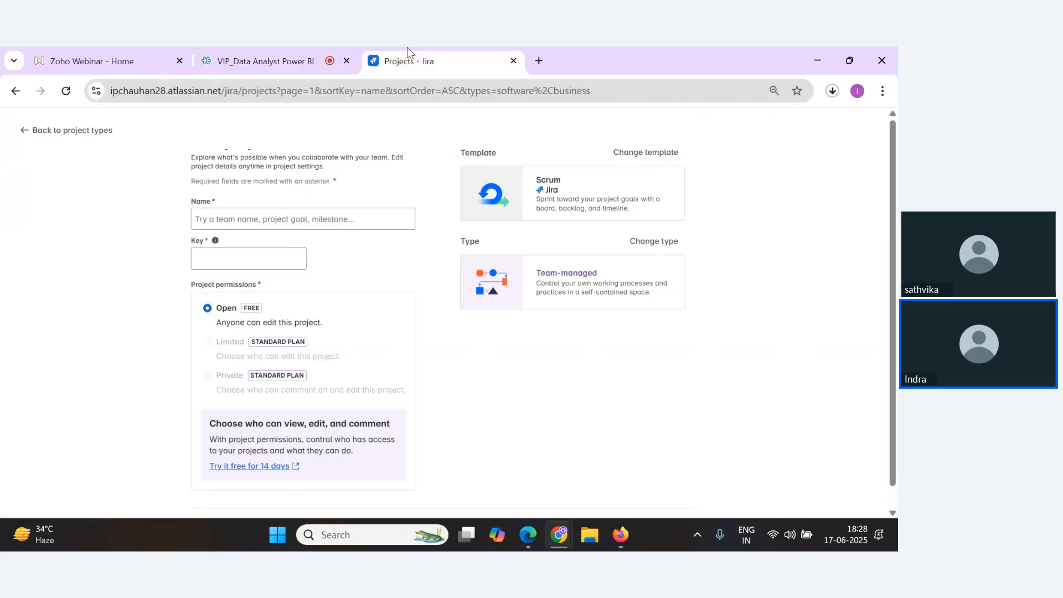
left_click(407, 58)
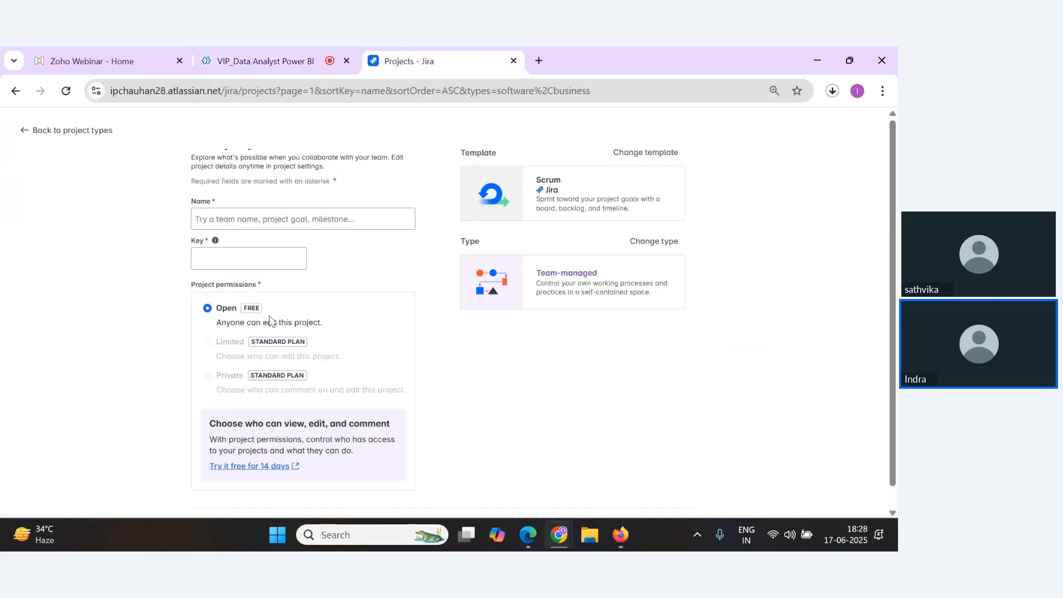
left_click(220, 226)
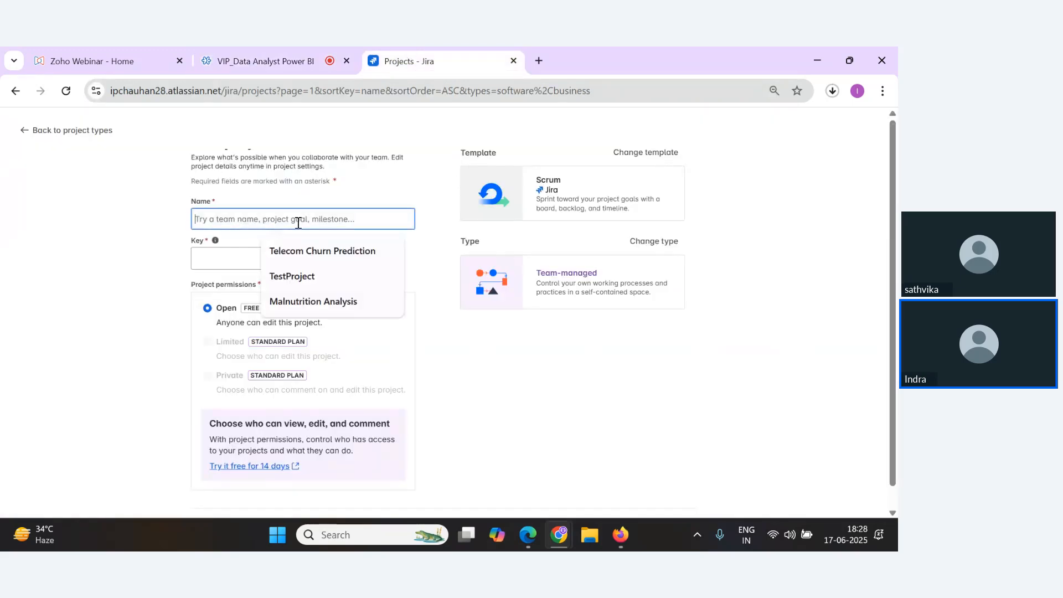
type("maln")
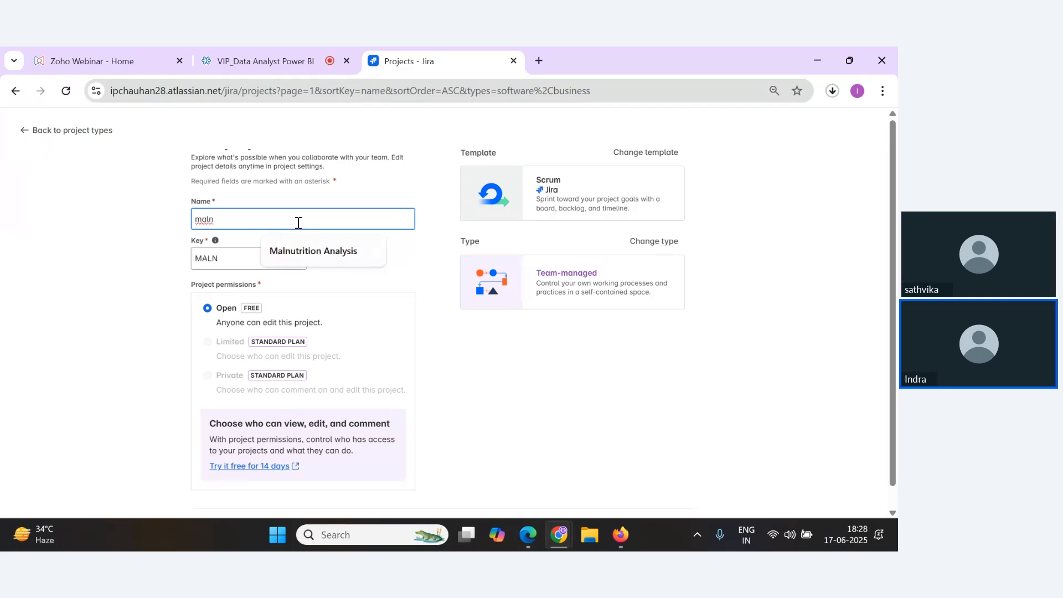
key("Down")
key("Return")
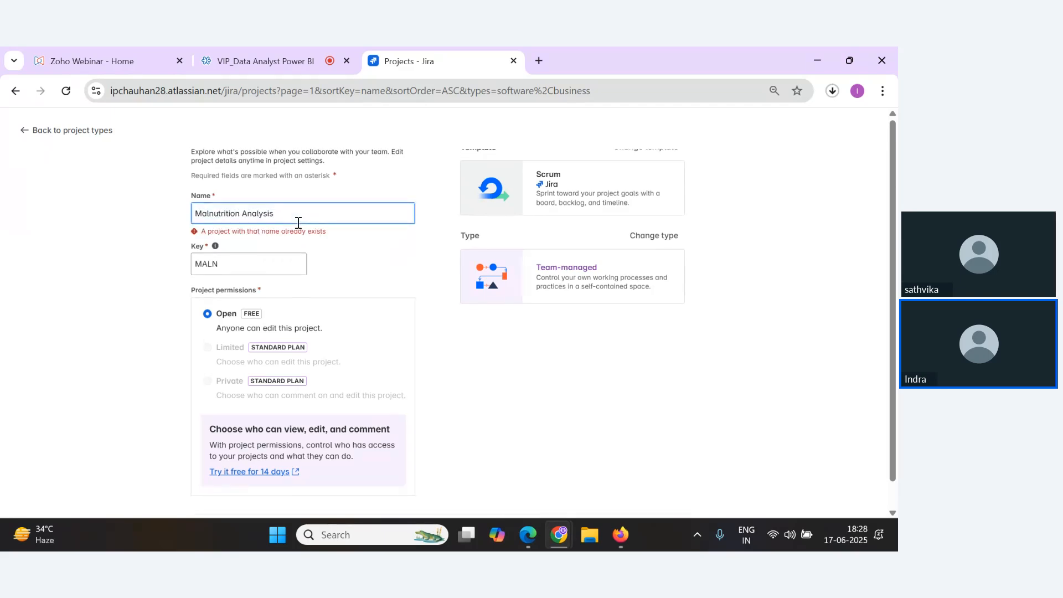
type("uiin")
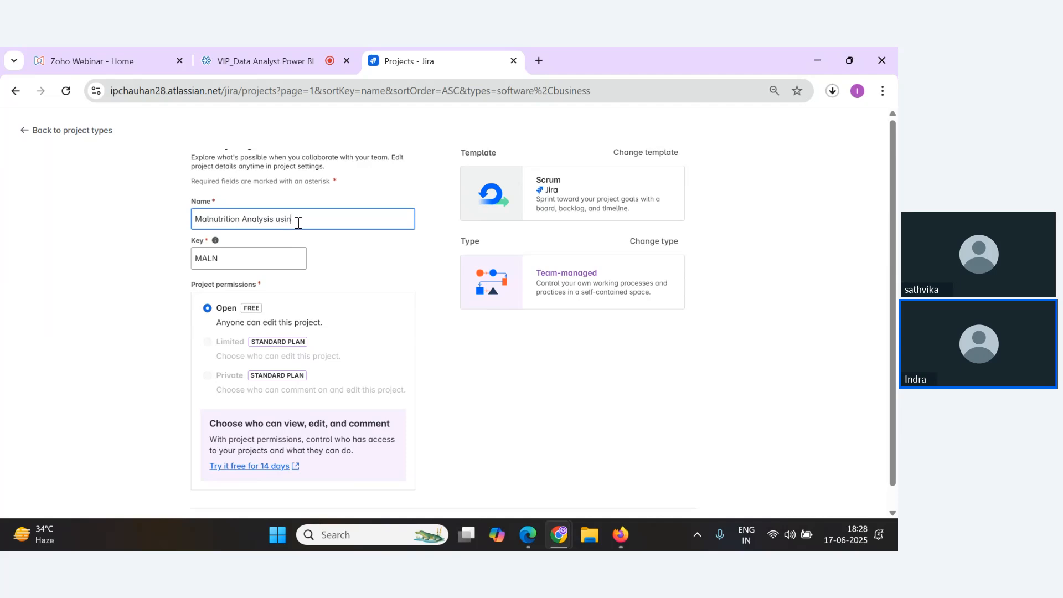
type("g PowerBI")
left_click(361, 260)
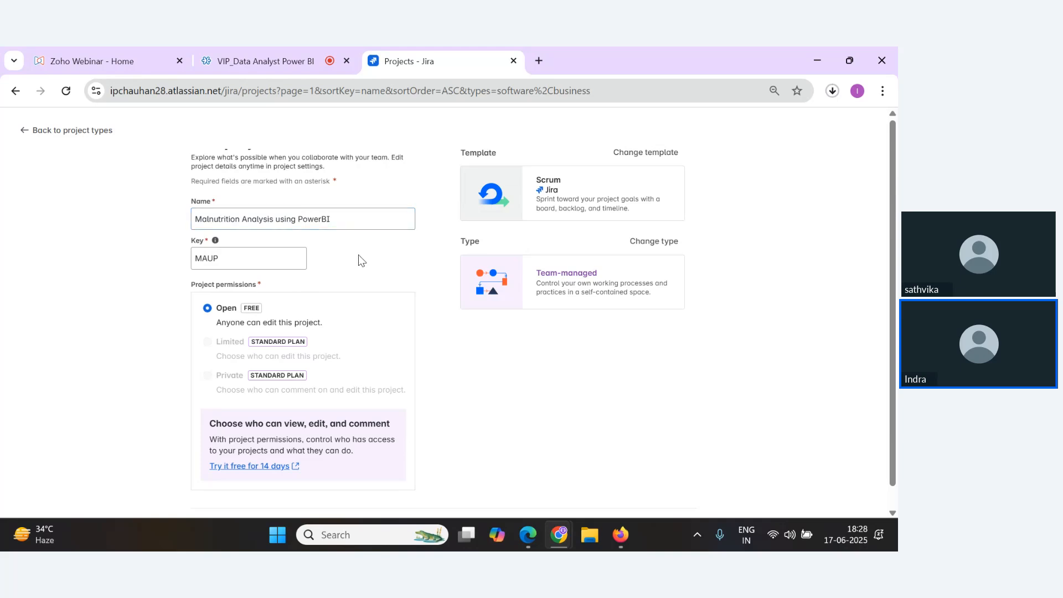
Create the project with the key MAUP and Open permissions.
left_click_drag(335, 221, 190, 221)
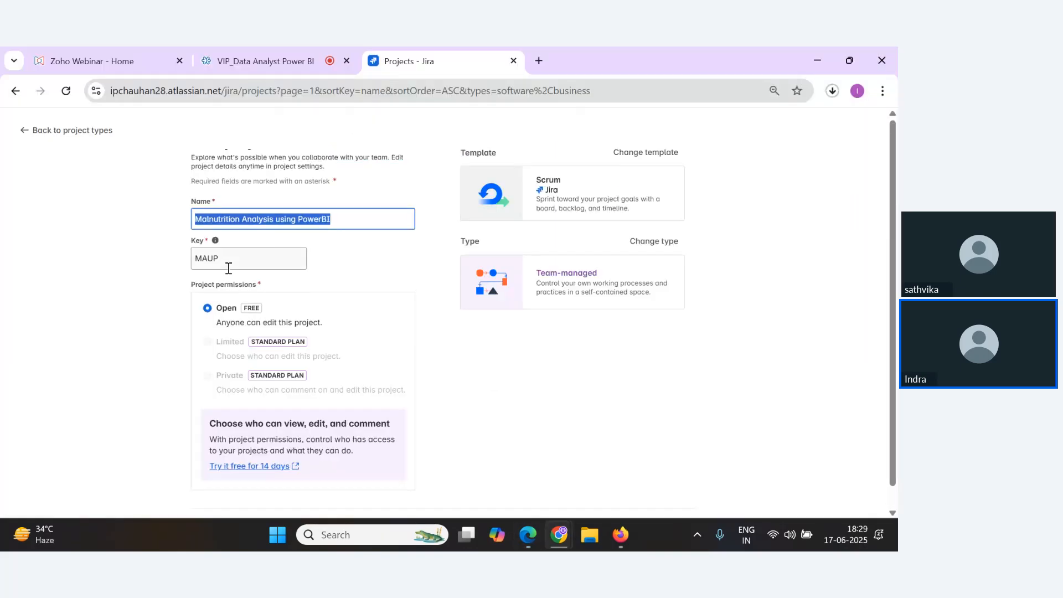
left_click_drag(222, 259, 195, 262)
left_click(227, 263)
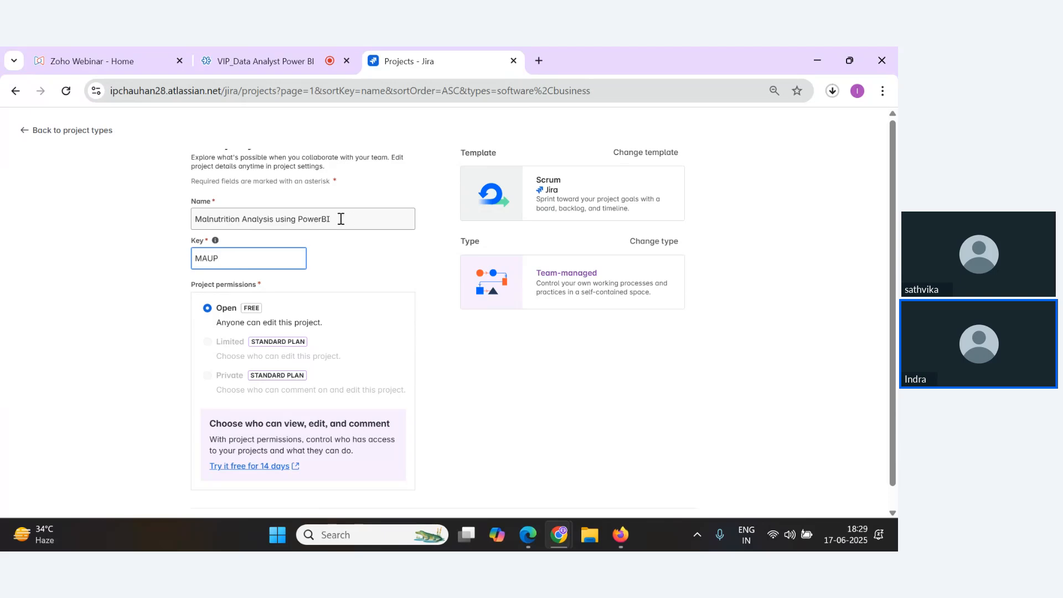
left_click(266, 61)
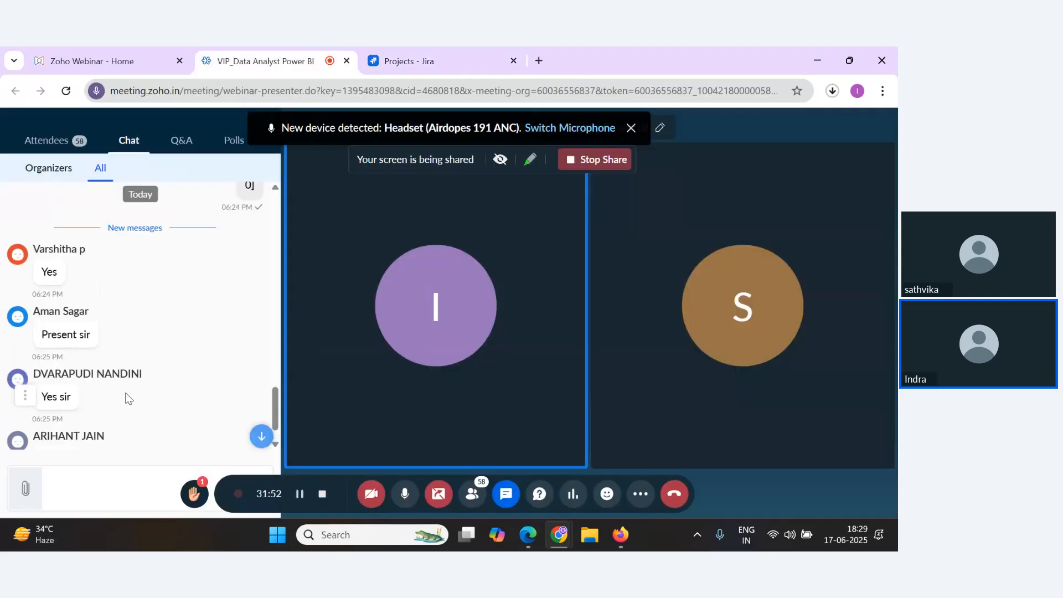
left_click(412, 56)
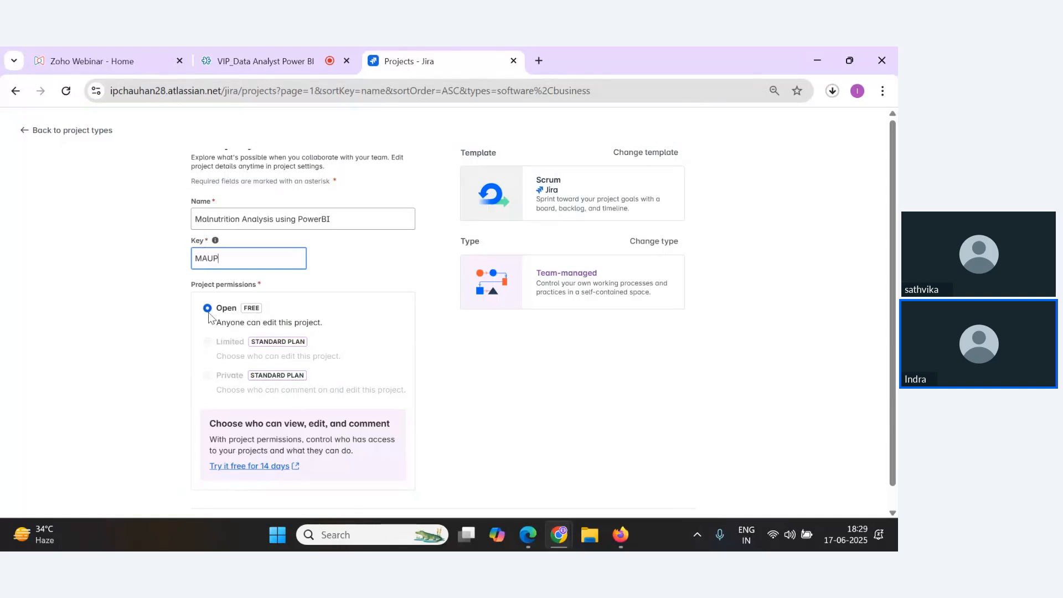
scroll(320, 367, "down", 1)
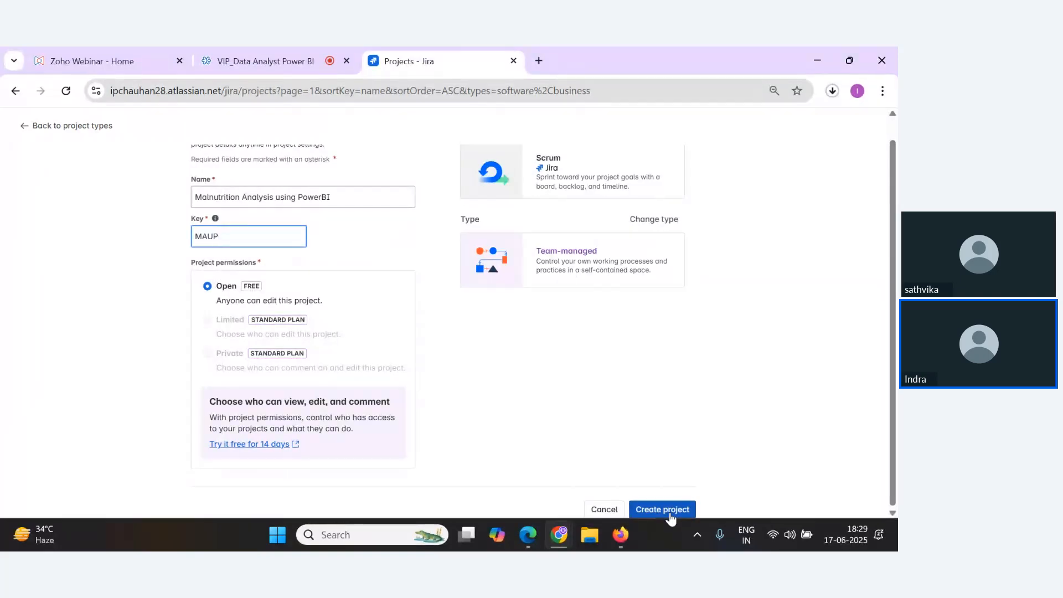
left_click(669, 515)
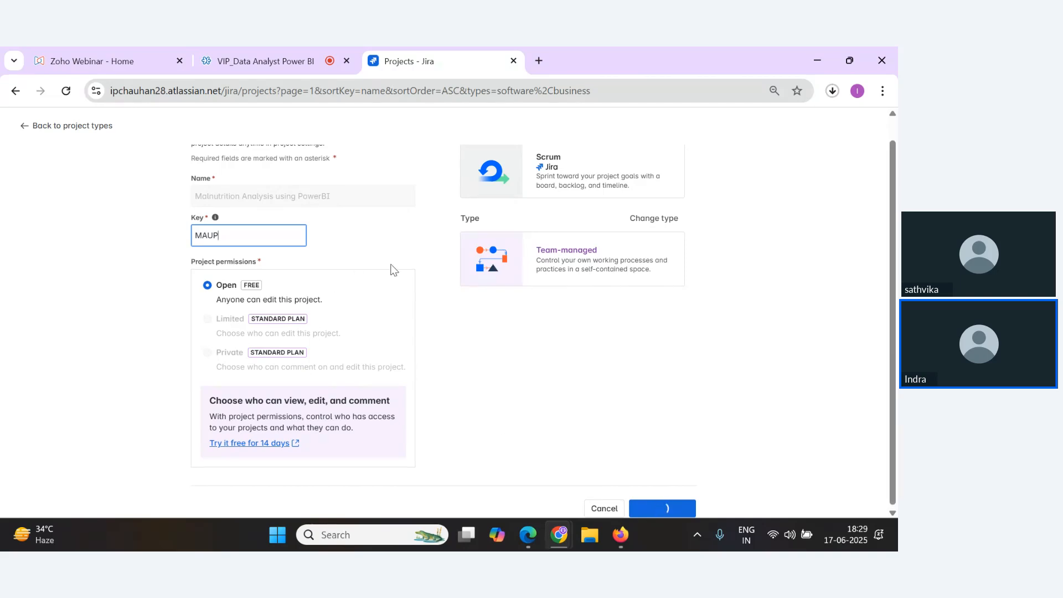
Skip inviting teammates to open the new project's Scrum board.
key("alt+Tab")
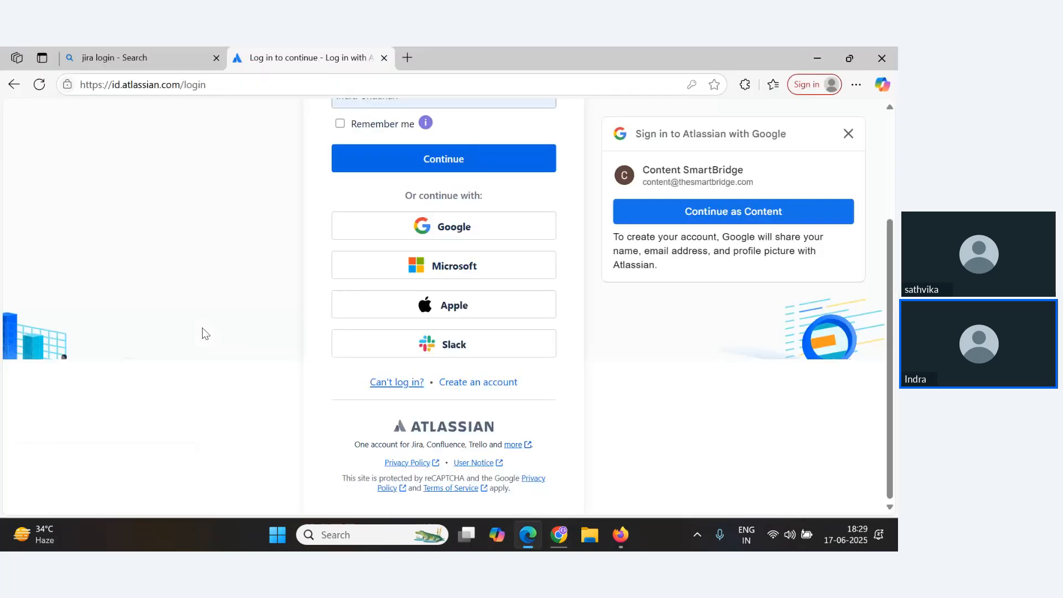
key("alt+Tab")
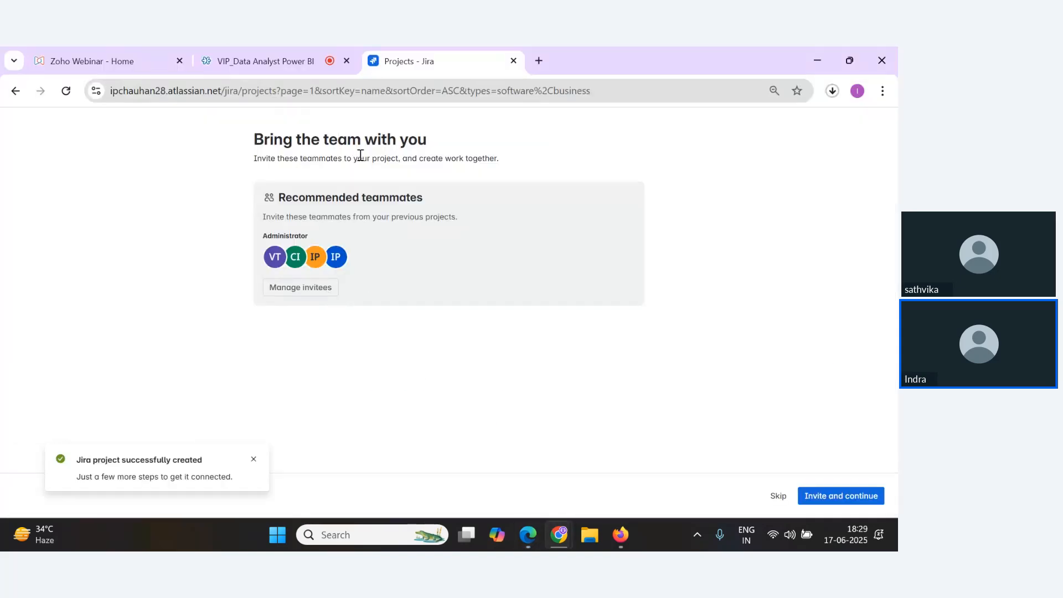
left_click(778, 495)
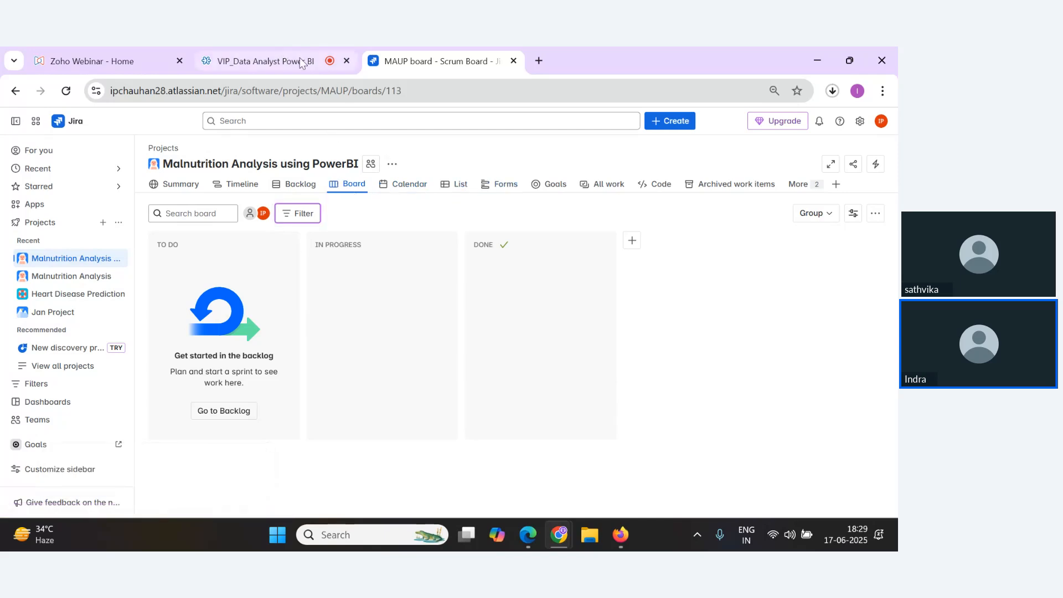
Switch to the webinar tab and mute then unmute the microphone audio.
left_click(230, 58)
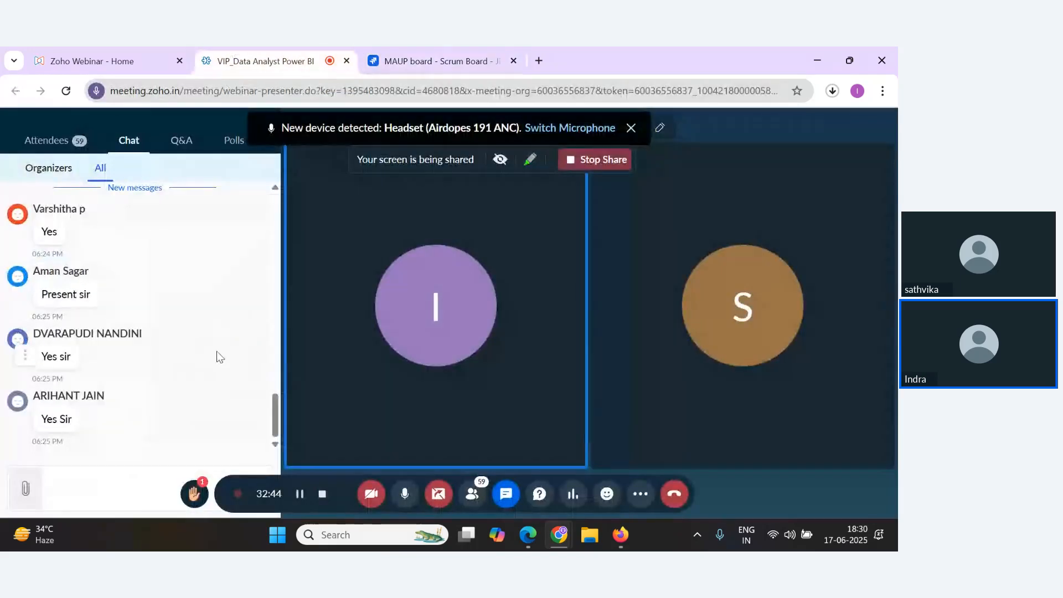
scroll(219, 356, "up", 3)
scroll(219, 356, "down", 3)
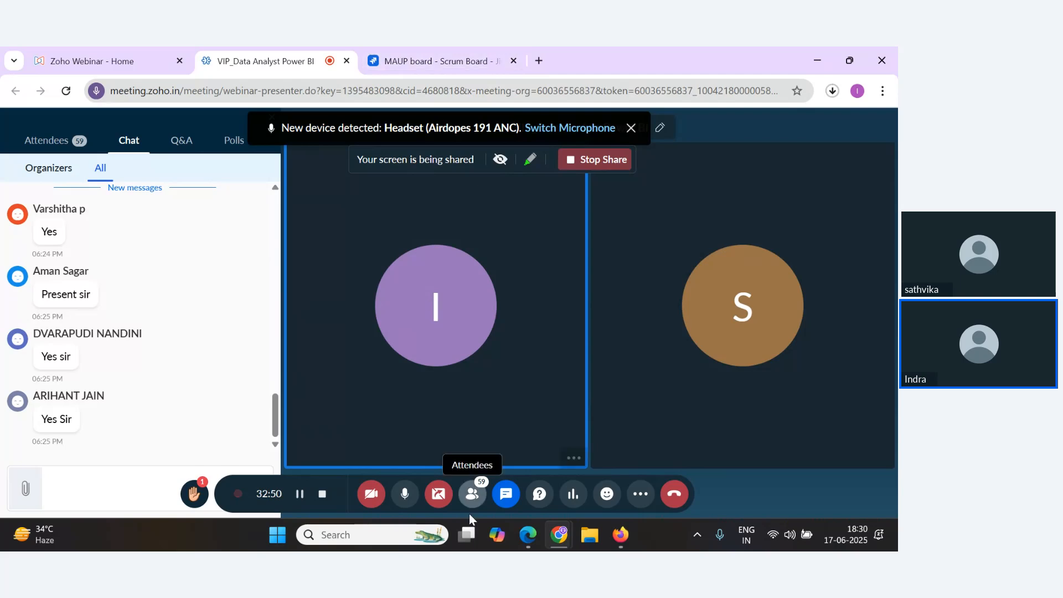
left_click(405, 496)
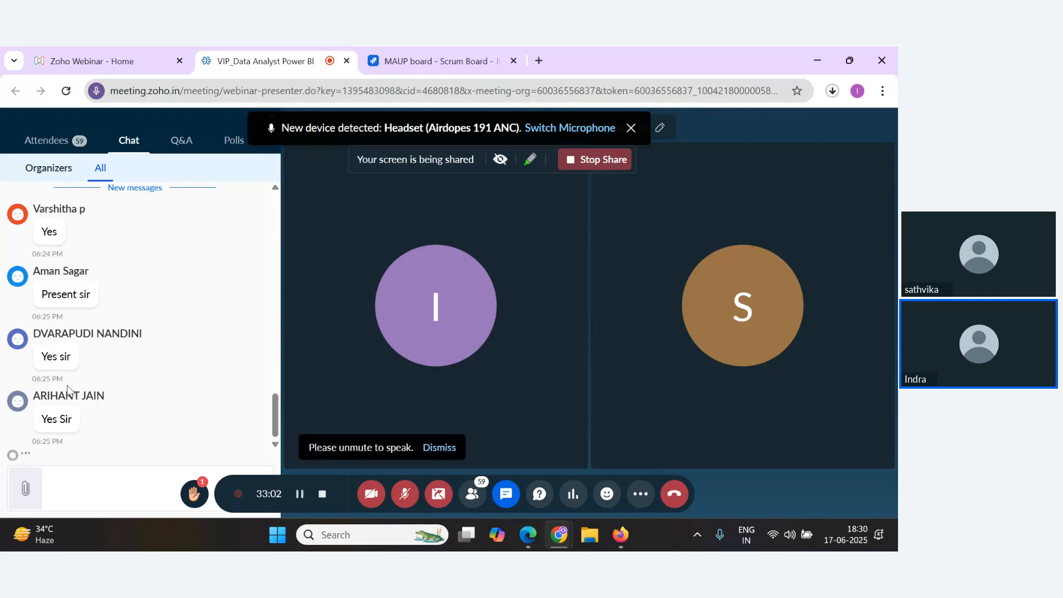
left_click(405, 494)
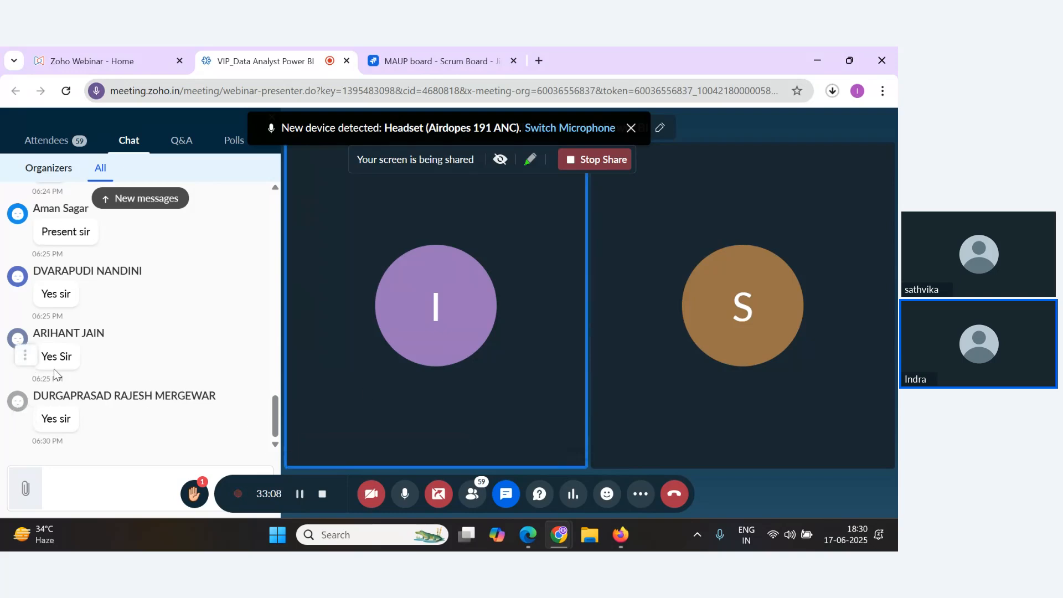
Switch to the Edge window showing the Atlassian login page.
key("alt+Tab")
Return to the Jira project and open its Timeline view.
key("alt+Tab")
key("alt+Tab")
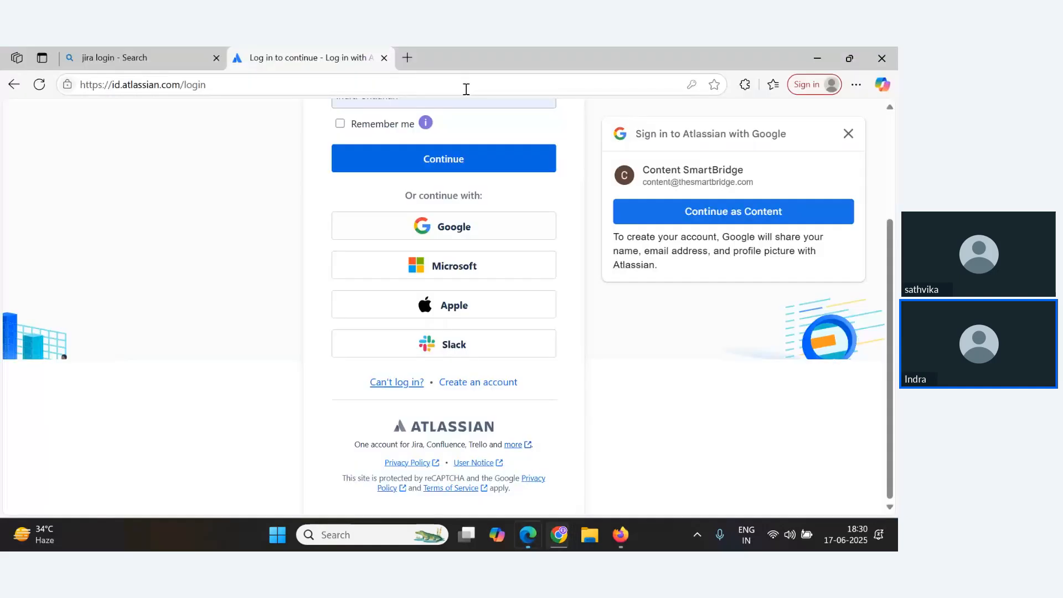
key("alt+Tab")
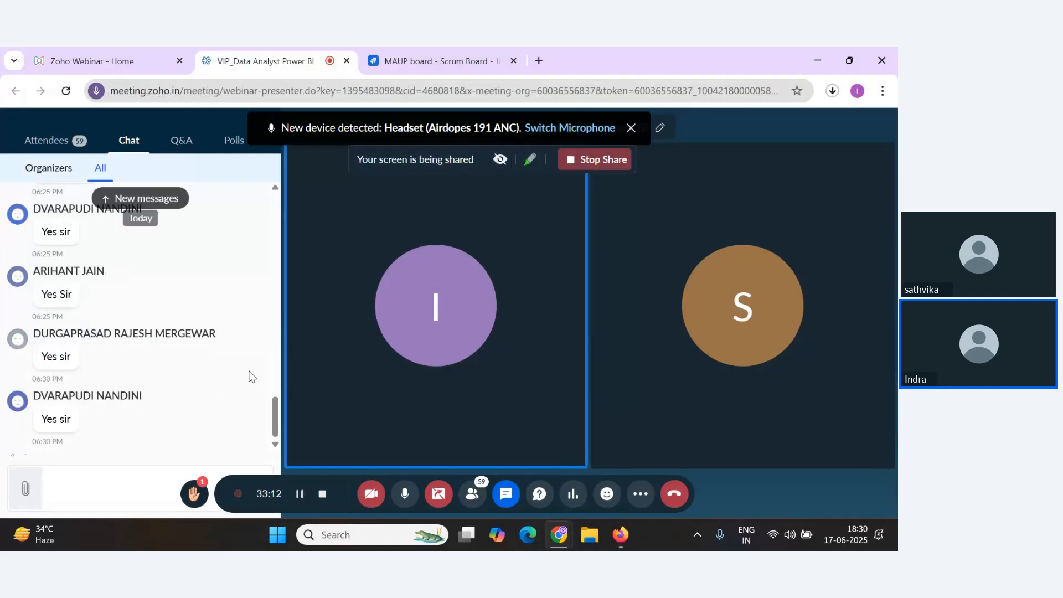
left_click(425, 63)
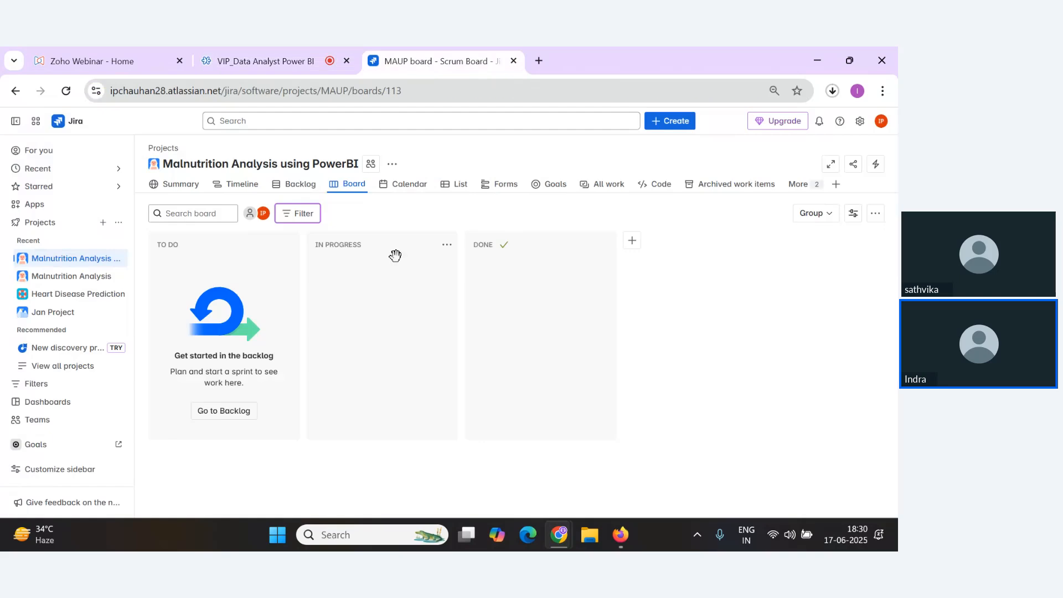
left_click(242, 188)
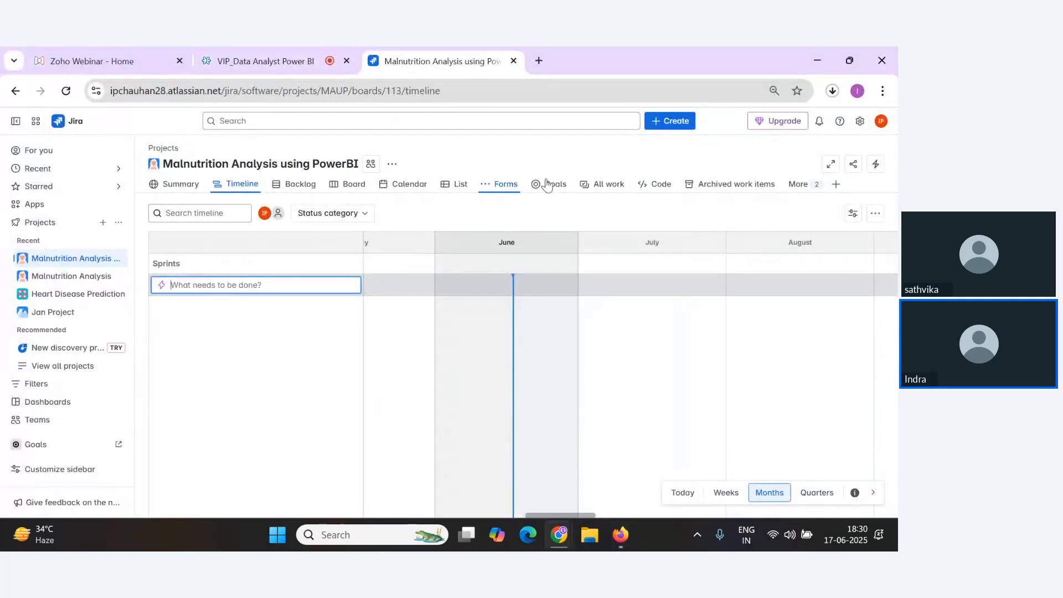
Mute and unmute the webinar microphone audio, then go back to the Jira timeline tab.
left_click(286, 55)
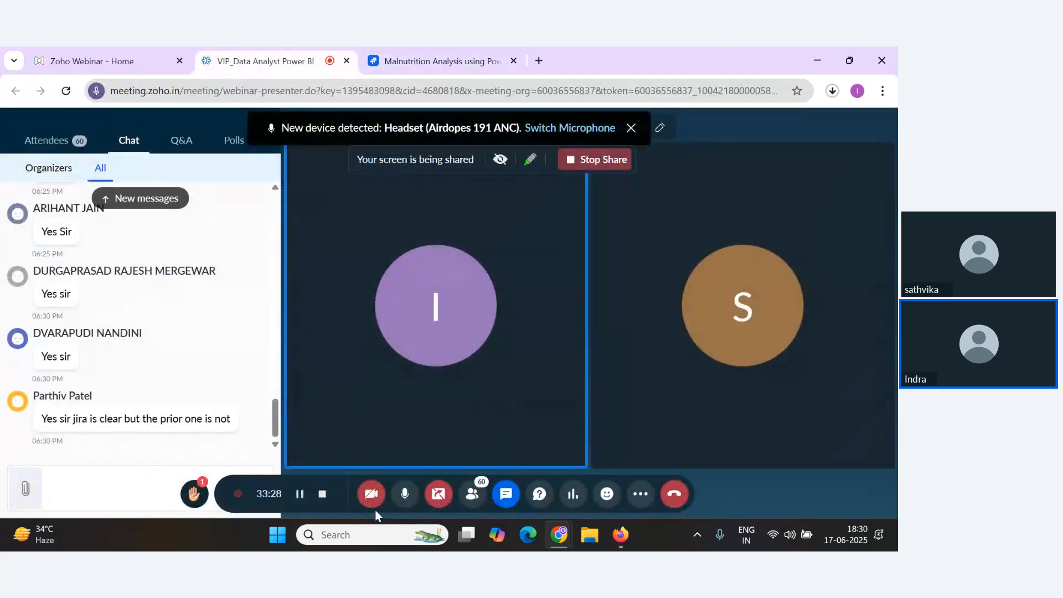
left_click(405, 494)
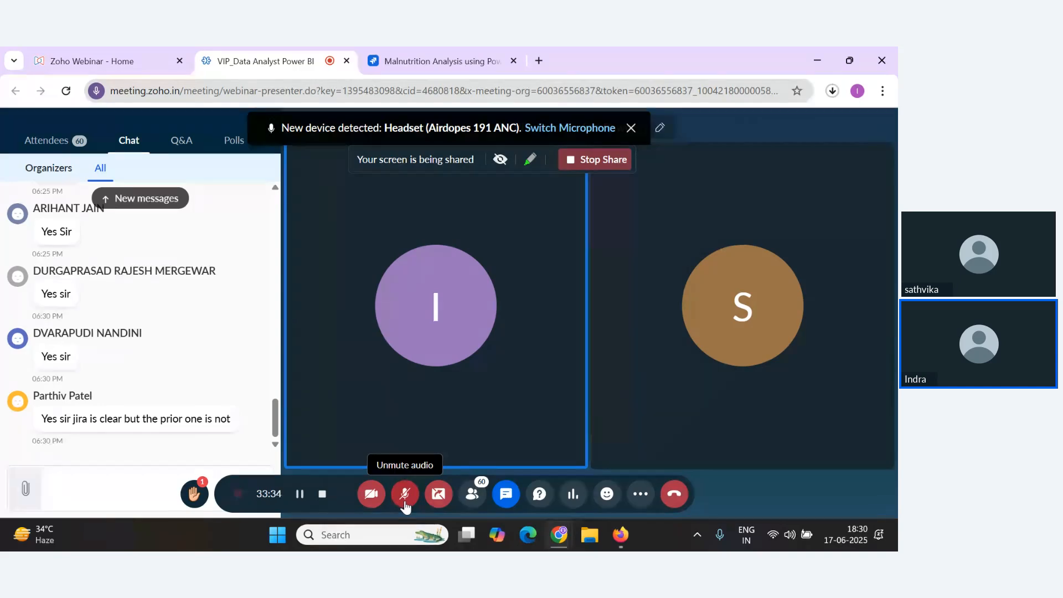
left_click(404, 502)
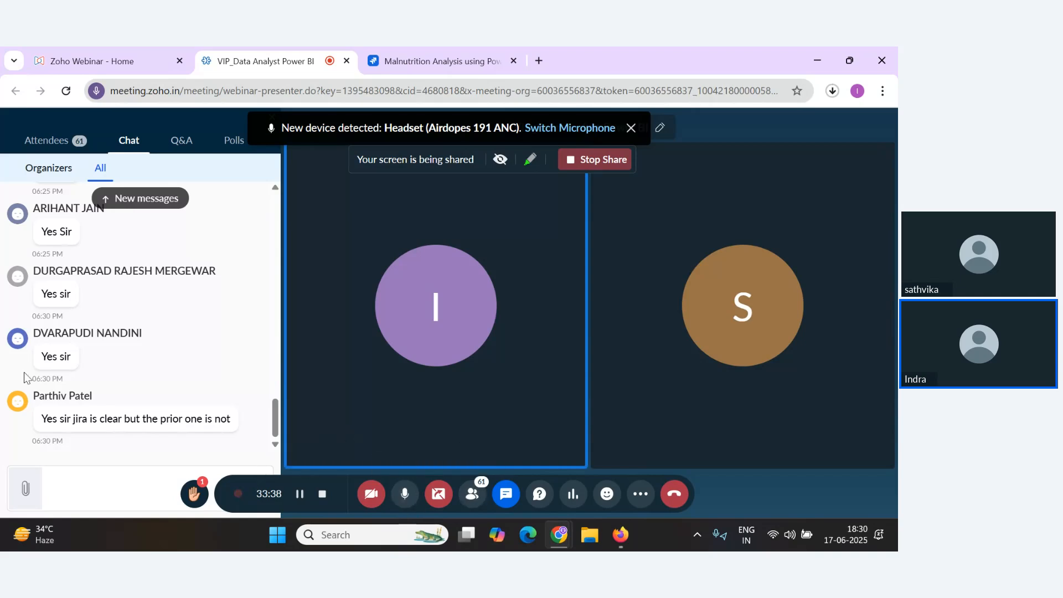
left_click(421, 58)
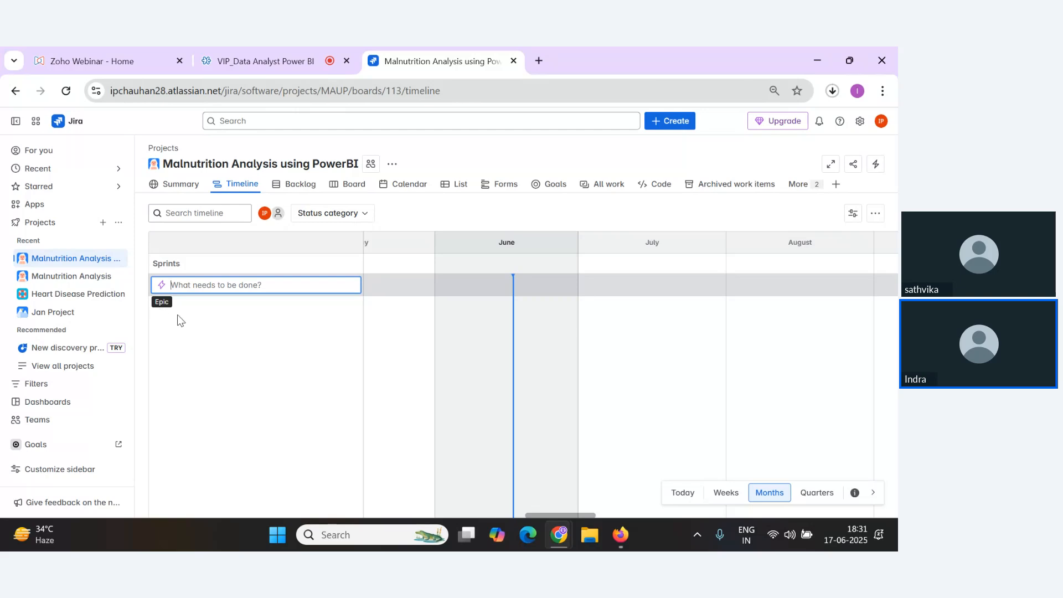
Copy "Data collection" from the Google Docs notes and create it as an epic on the timeline.
key("alt+Tab")
scroll(340, 371, "down", 2)
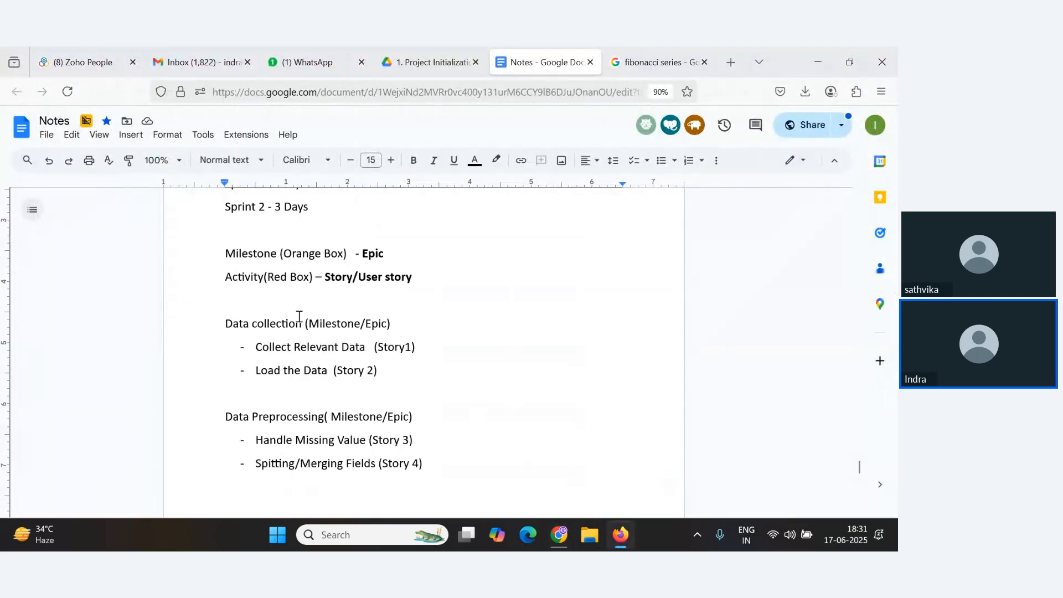
left_click_drag(302, 320, 228, 323)
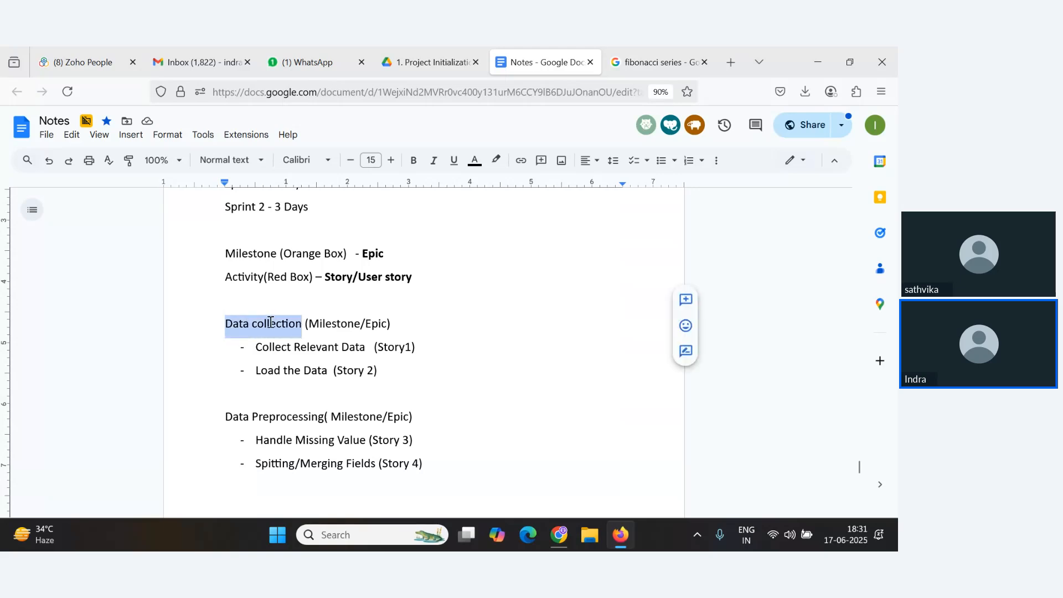
key("ctrl+c")
key("alt+Tab")
key("ctrl+v")
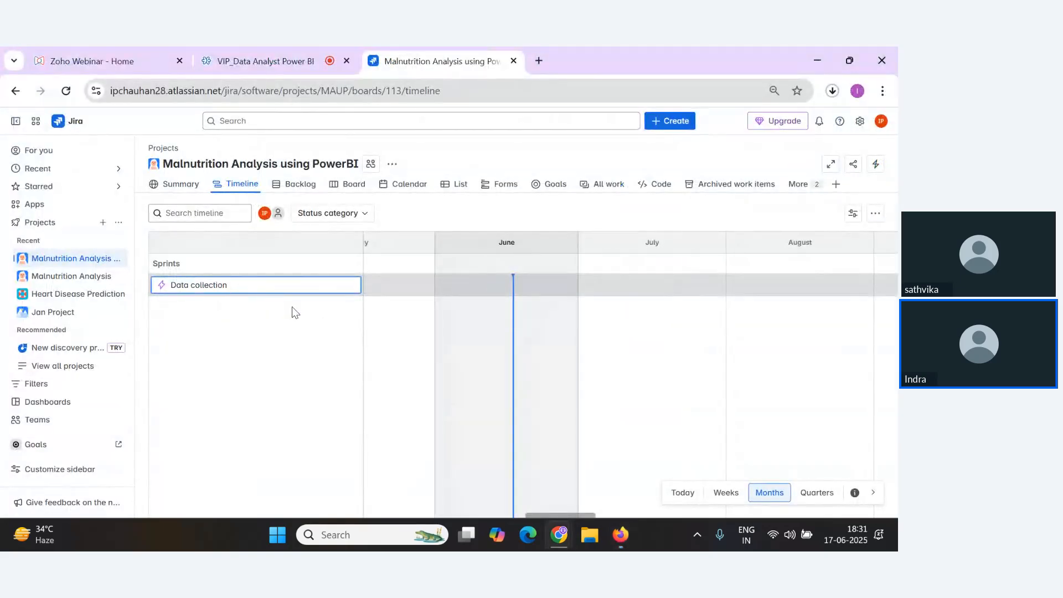
key("Return")
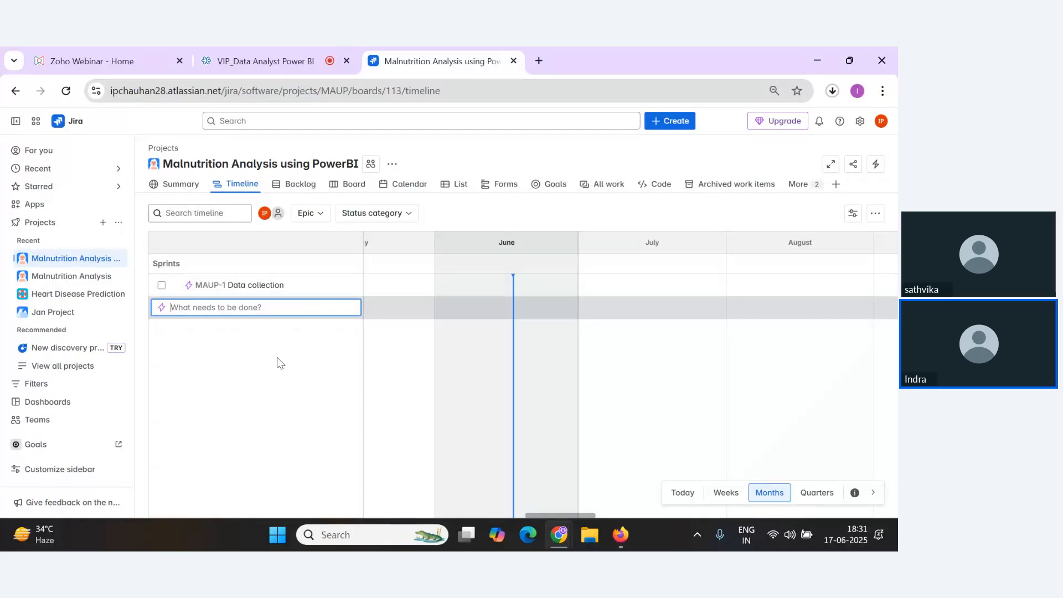
Add a child story "Collect Relevant Data" under the Data collection epic, copying the name from the notes.
key("alt+Tab")
left_click_drag(256, 348, 369, 348)
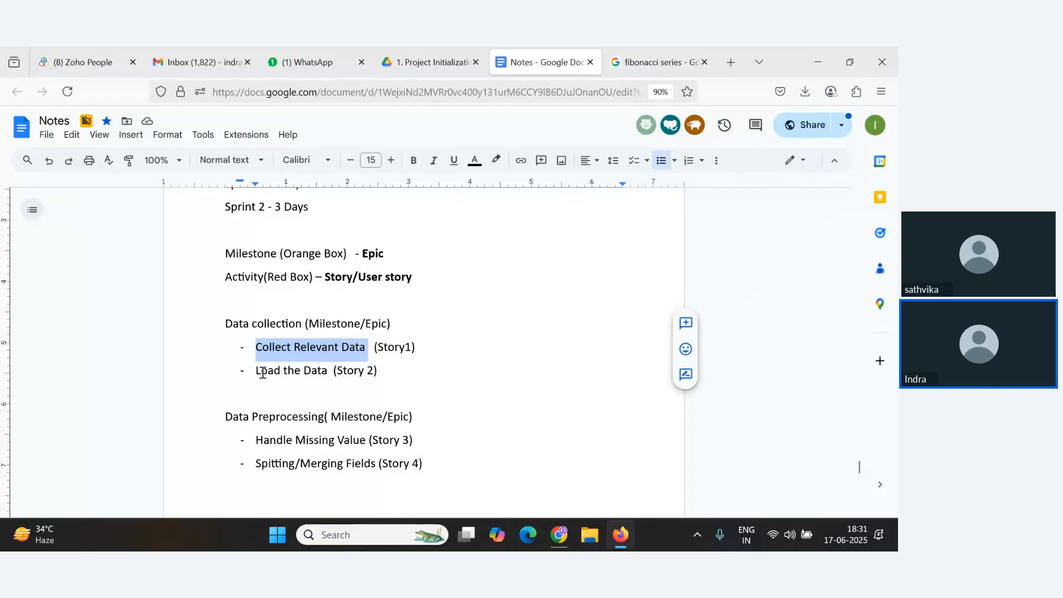
key("alt+Tab")
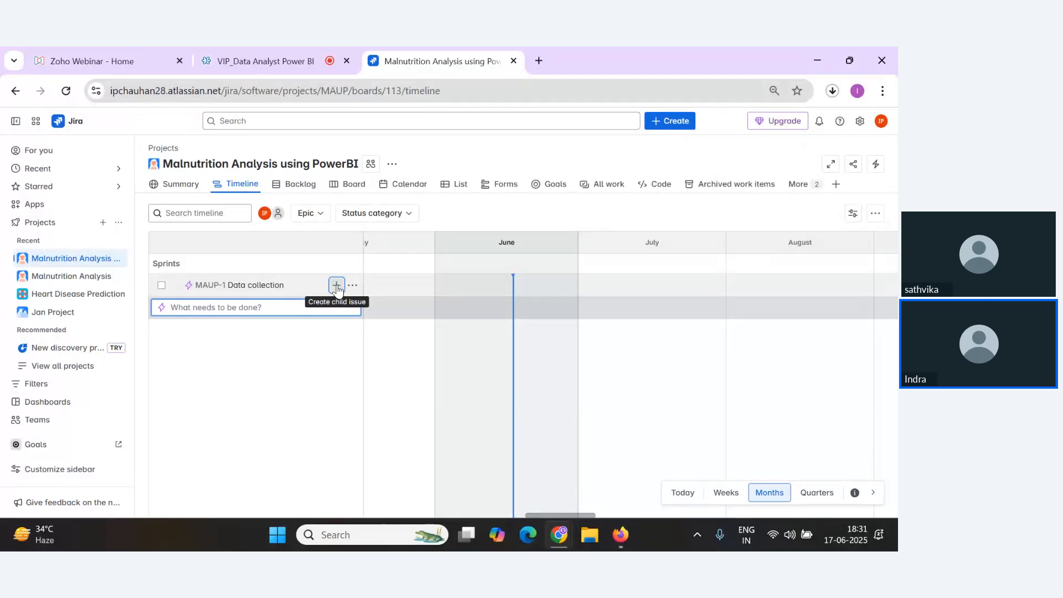
left_click(337, 286)
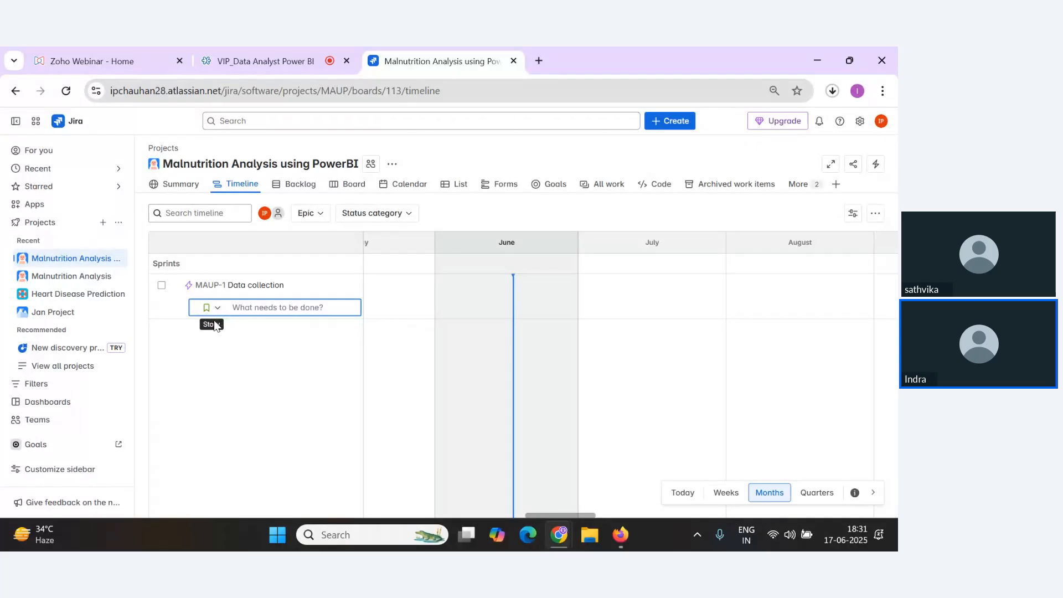
key("alt+Tab")
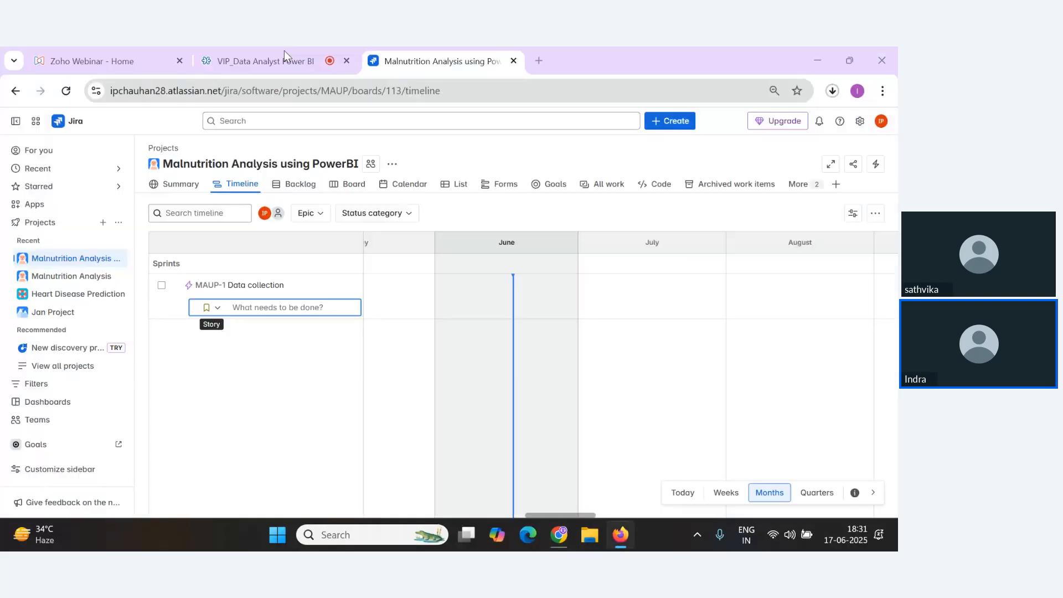
left_click(284, 54)
left_click(413, 71)
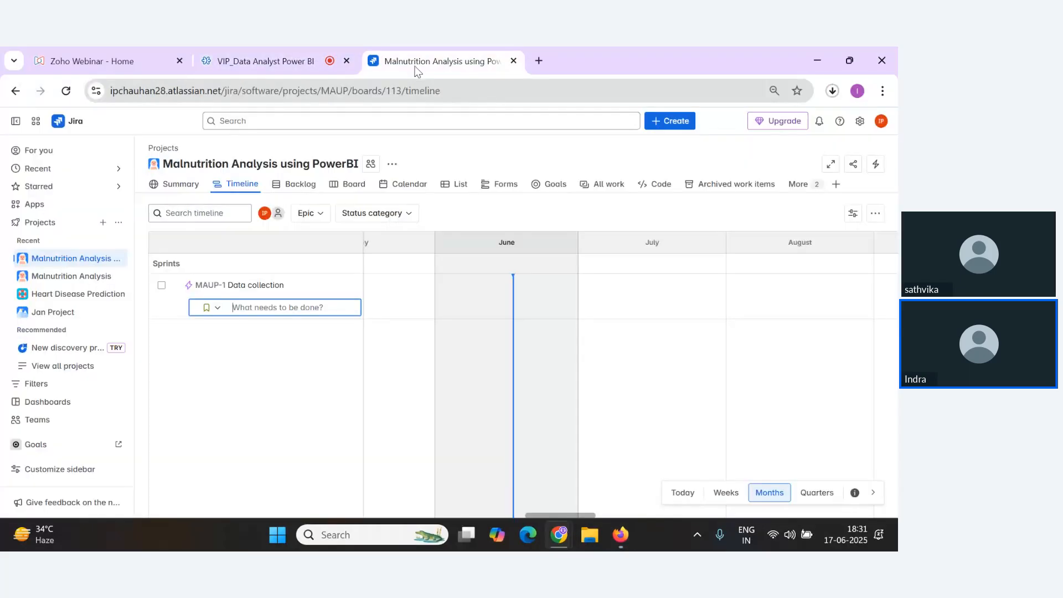
key("alt+Tab")
left_click(282, 349)
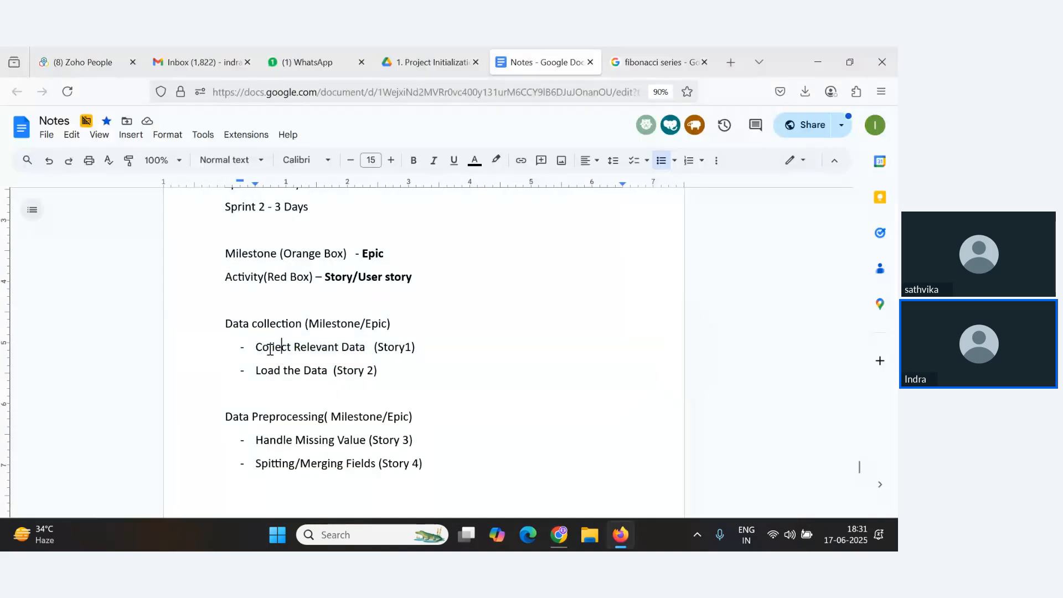
left_click_drag(259, 347, 369, 348)
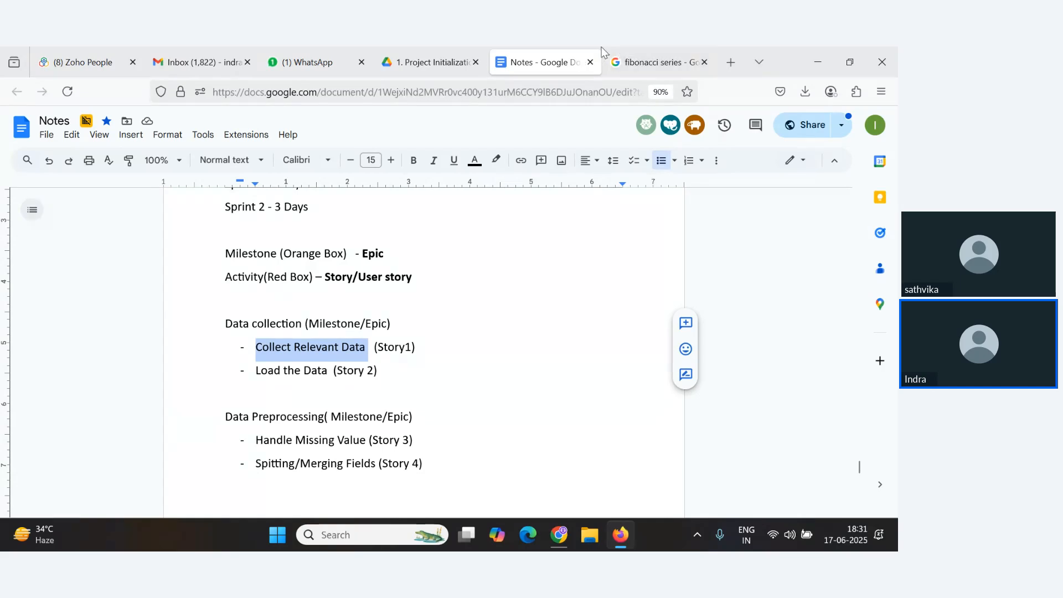
key("alt+Tab")
key("ctrl+v")
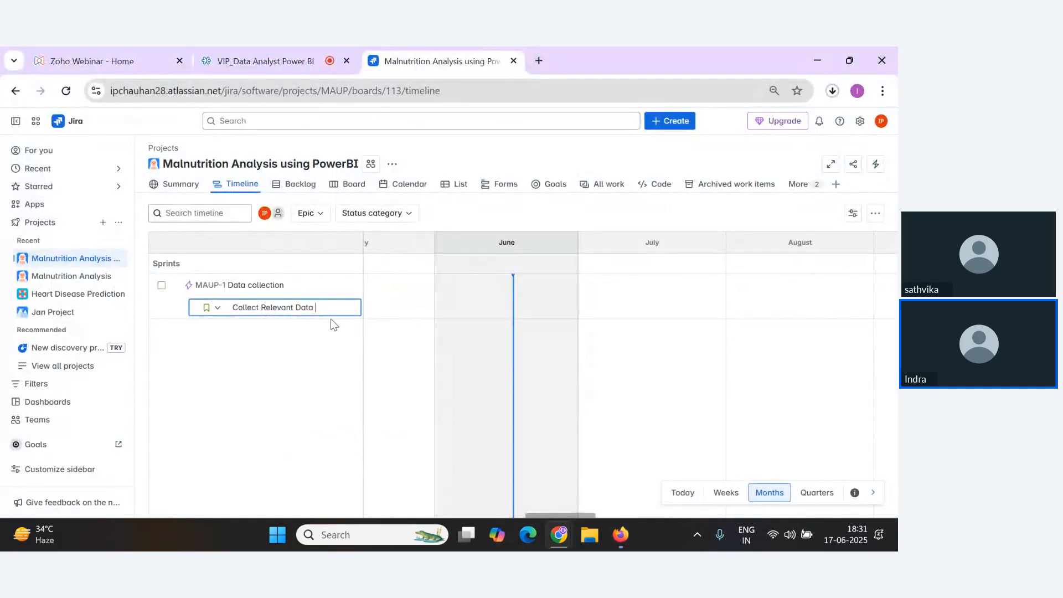
key("Return")
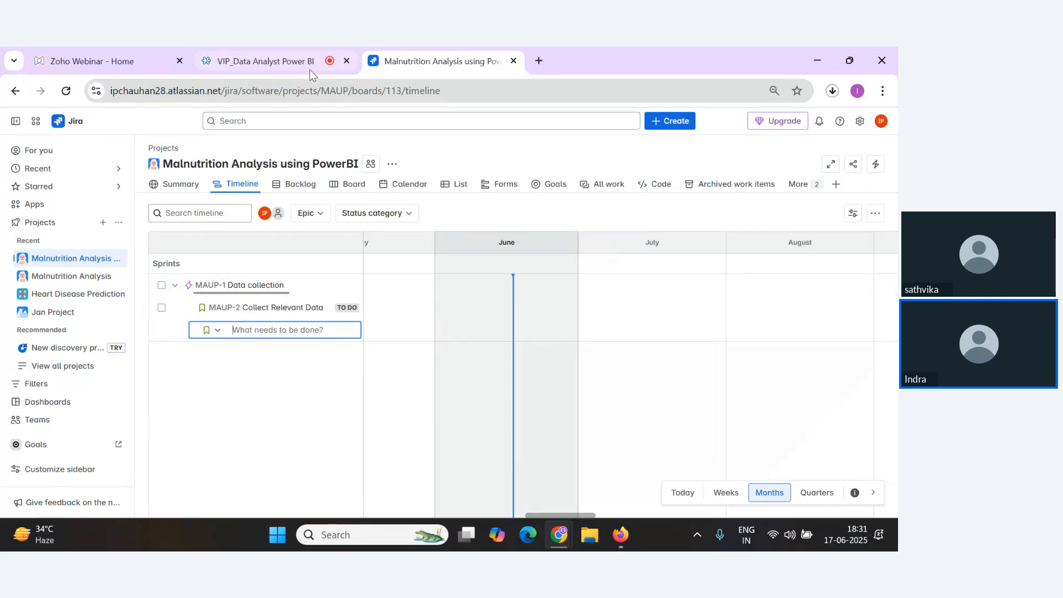
Copy "Load the Data" from the notes and add it as a second story under Data collection.
key("alt+Tab")
left_click_drag(256, 372, 329, 373)
key("ctrl+c")
key("alt+Tab")
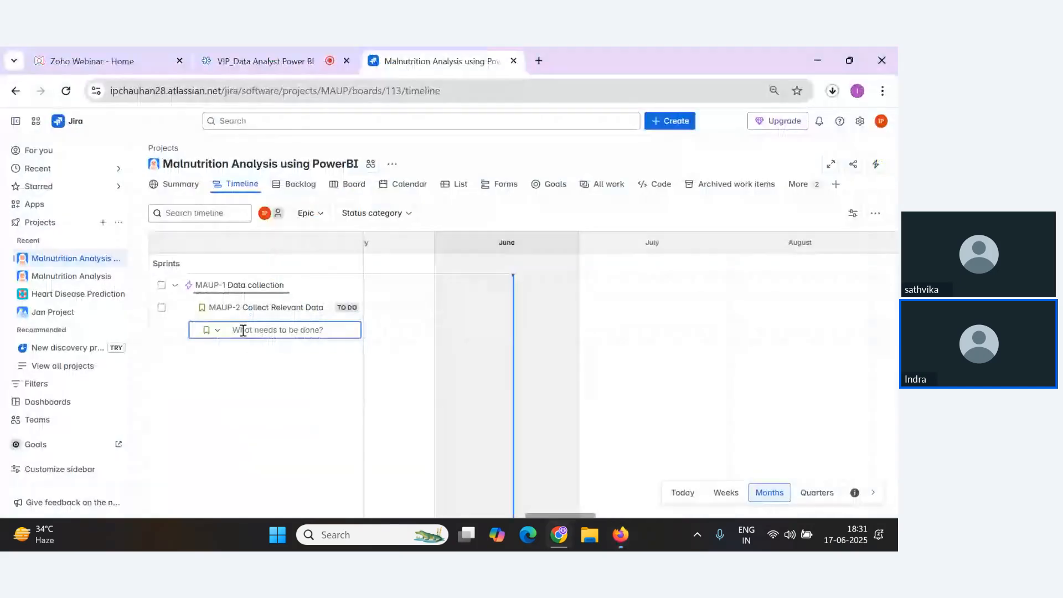
key("ctrl+v")
key("Return")
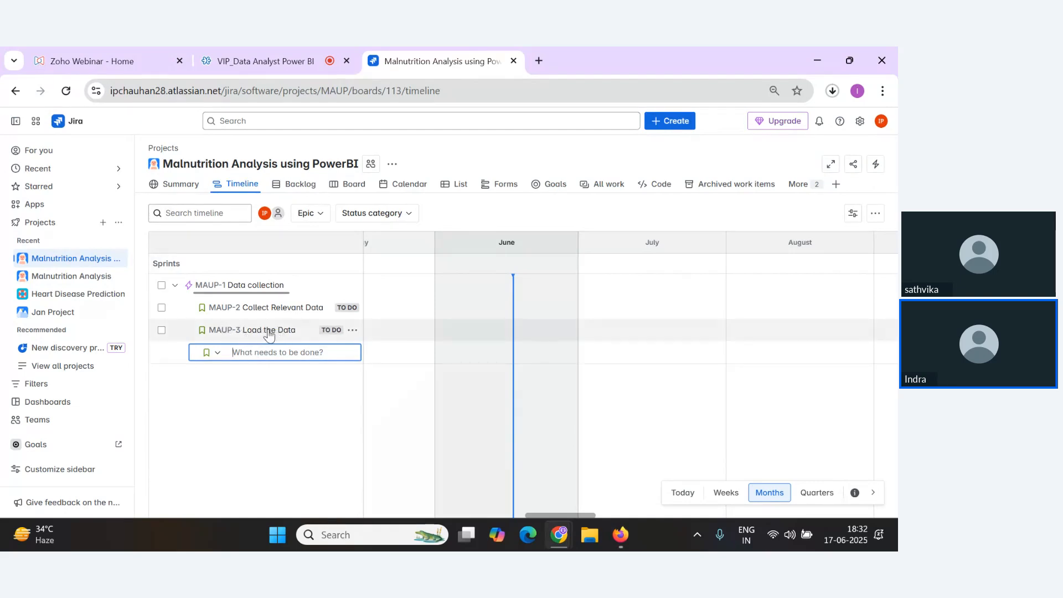
Create a new epic named "Data Preprocessing" using the text copied from the notes.
left_click(260, 467)
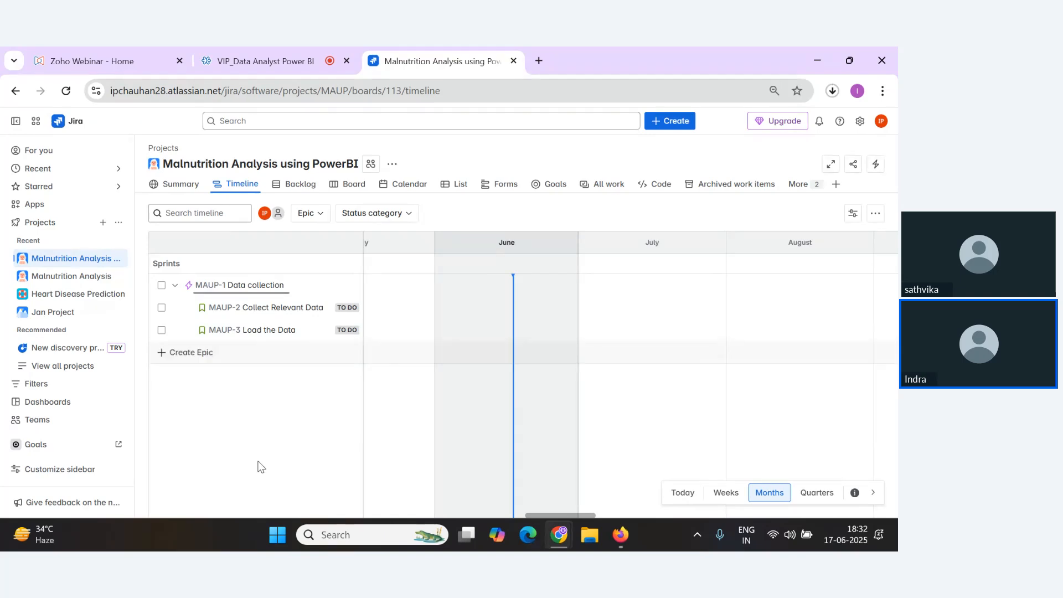
left_click(190, 362)
key("alt+Tab")
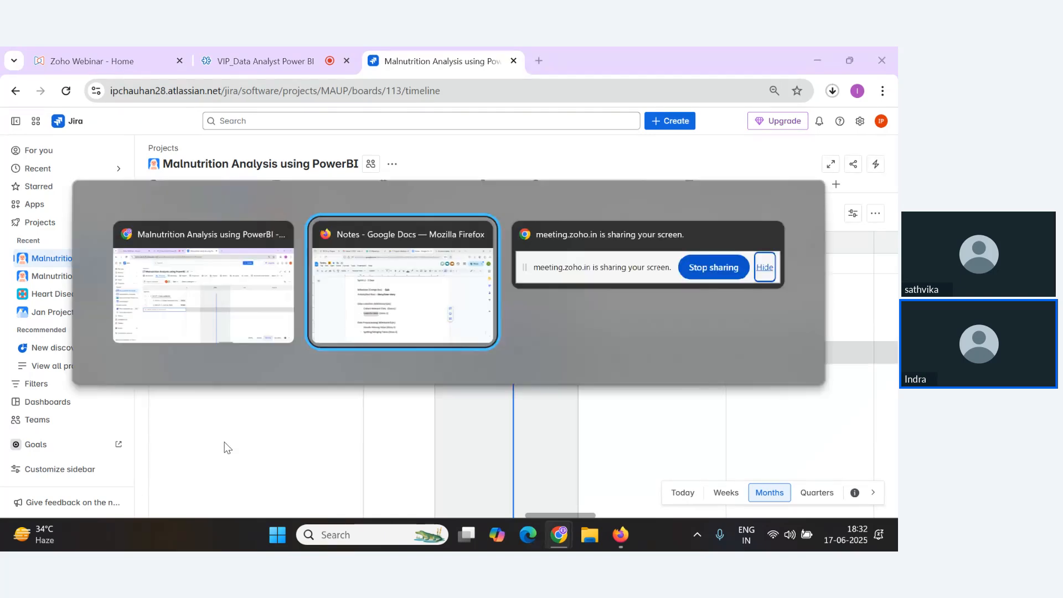
left_click(228, 419)
left_click_drag(237, 420, 326, 417)
key("ctrl+c")
key("alt+Tab")
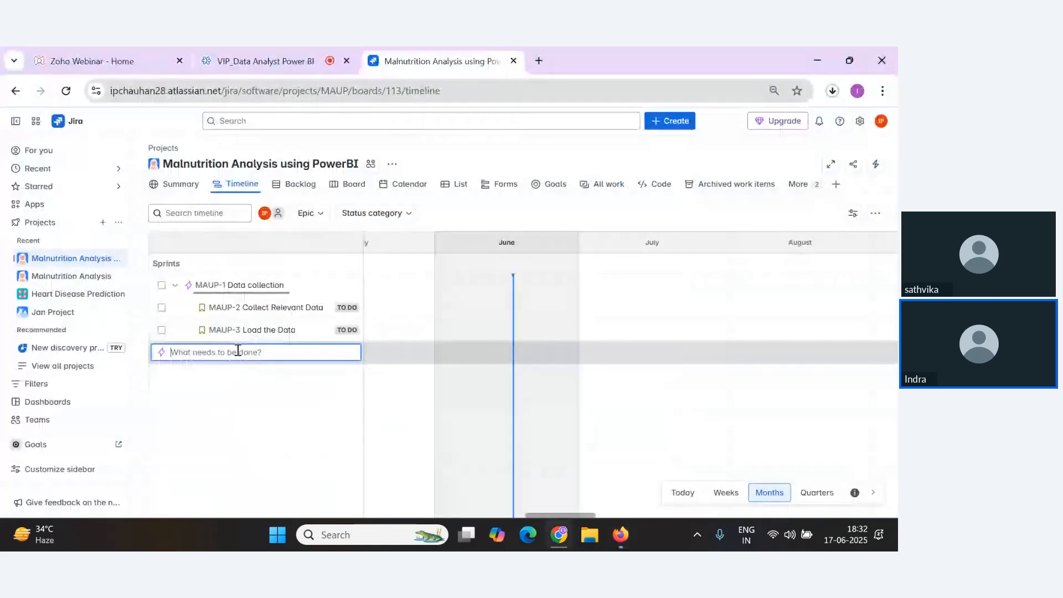
key("ctrl+v")
key("Return")
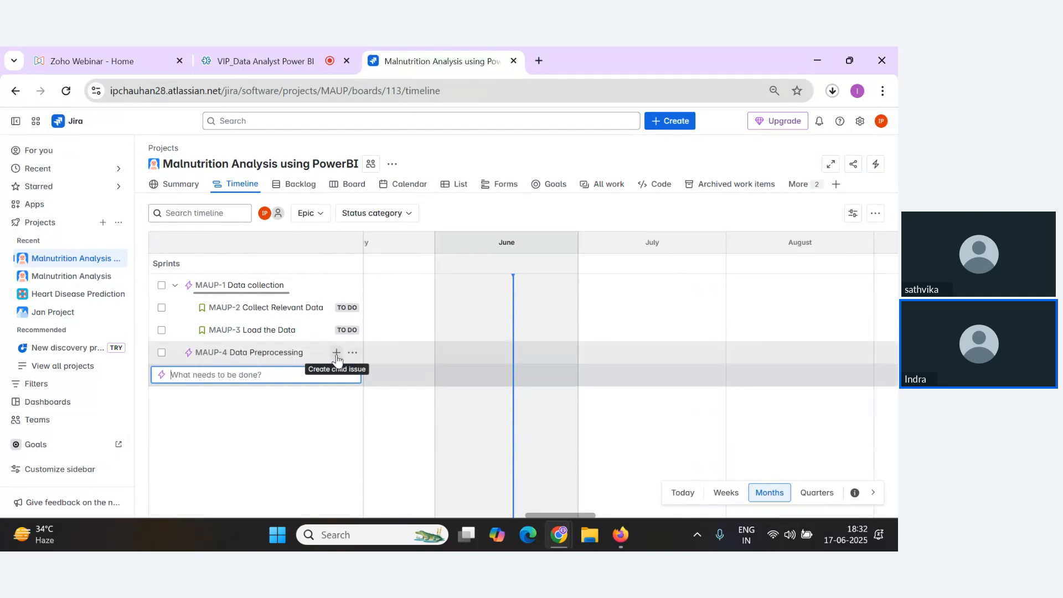
Add a child story "Handle Missing Value" under the Data Preprocessing epic, copied from the notes.
key("alt+Tab")
left_click_drag(255, 441, 366, 441)
key("alt+Tab")
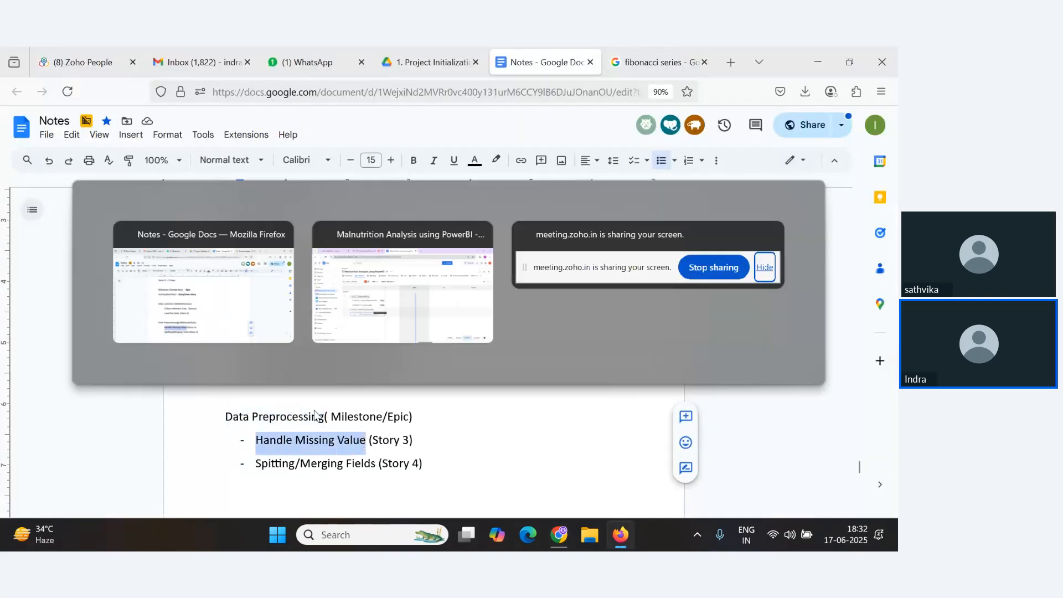
key("ctrl+v")
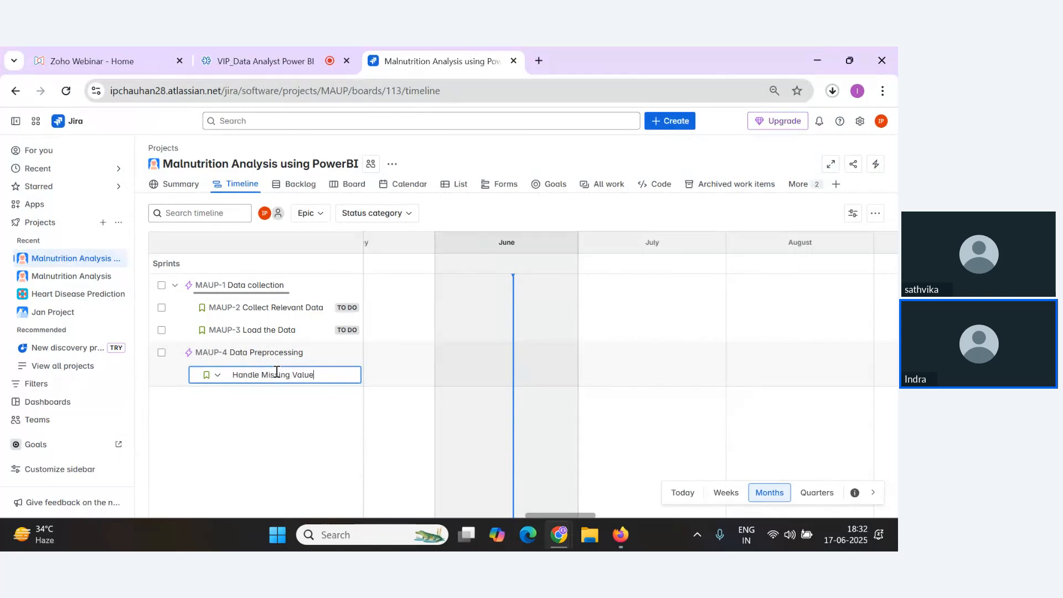
key("Return")
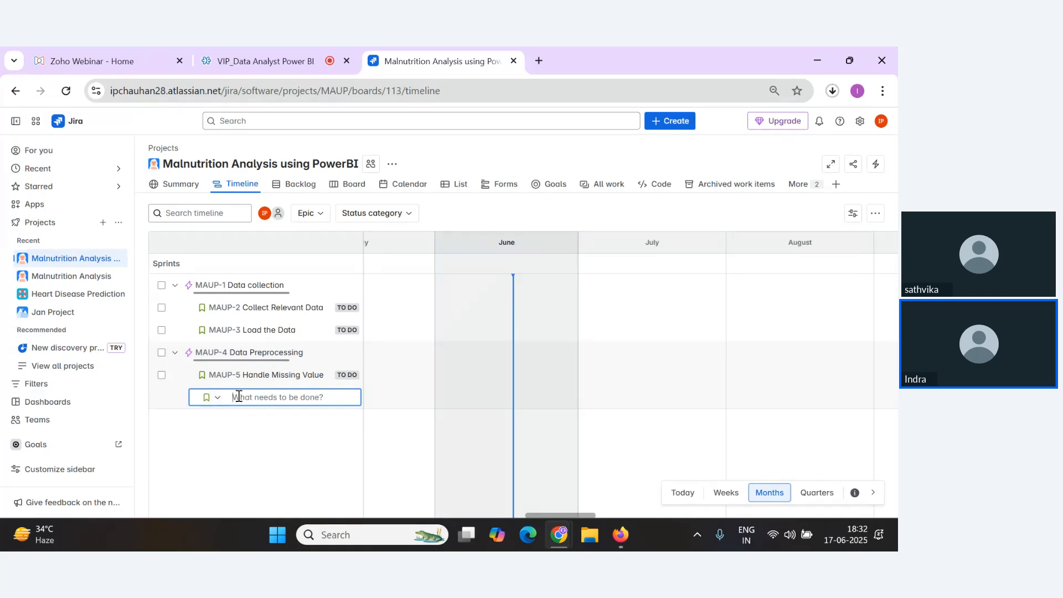
key("alt+Tab")
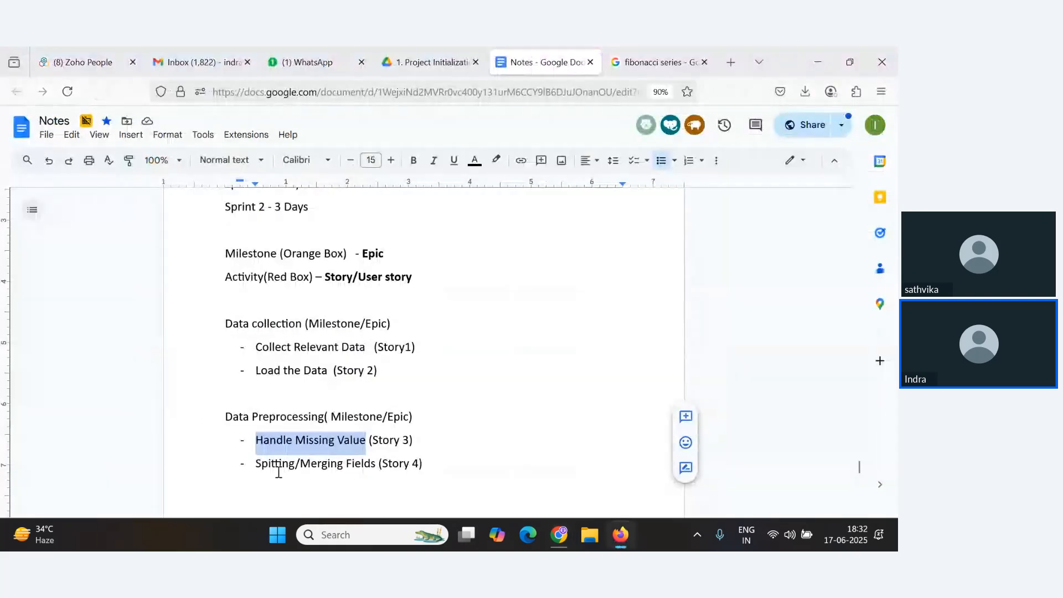
left_click_drag(256, 465, 382, 468)
key("ctrl+v")
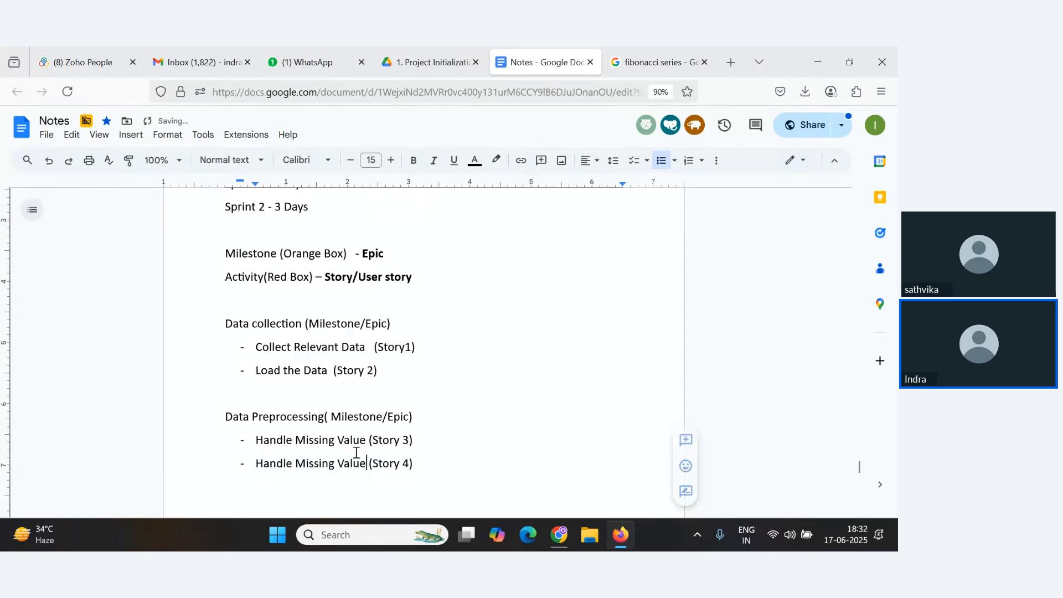
key("alt+Tab")
key("ctrl+v")
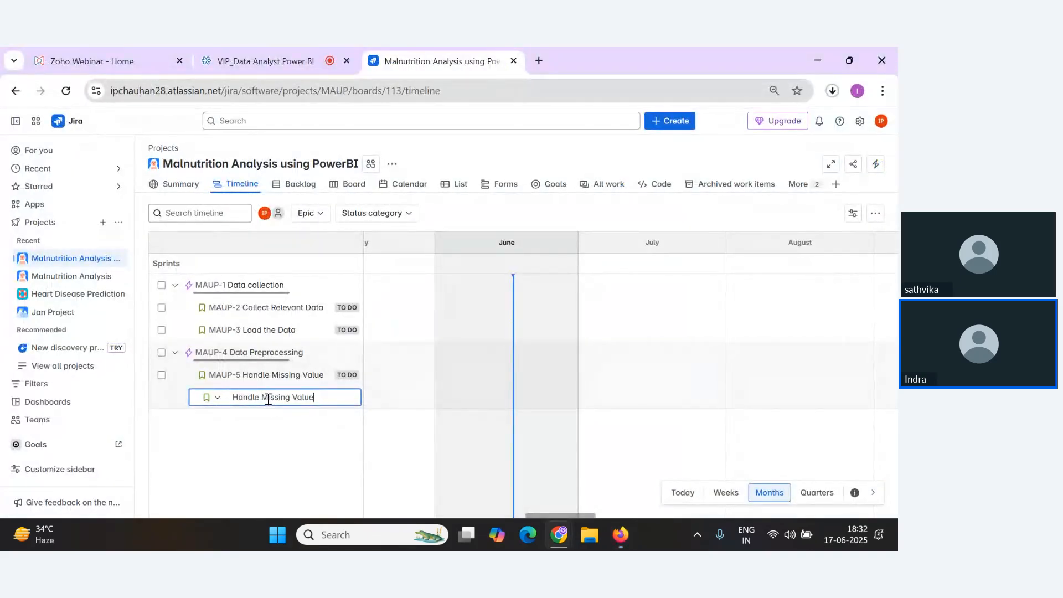
key("alt+Tab")
key("ctrl+z")
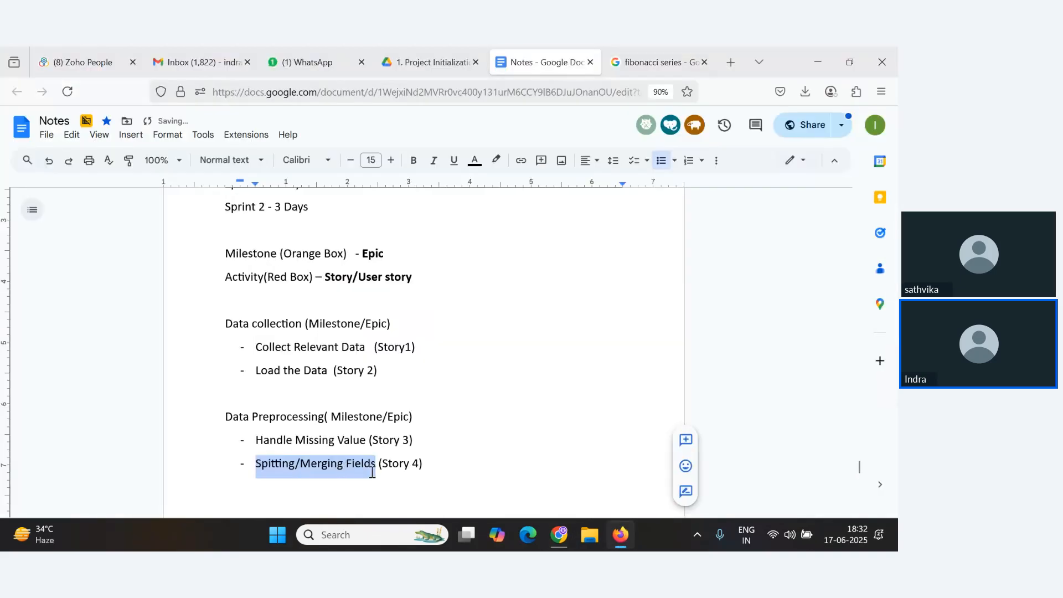
Copy "Spitting/Merging Fields" from the notes and add it as a story under Data Preprocessing.
key("alt+Tab")
key("alt+Tab")
left_click_drag(255, 465, 377, 468)
key("alt+Tab")
triple_click(302, 401)
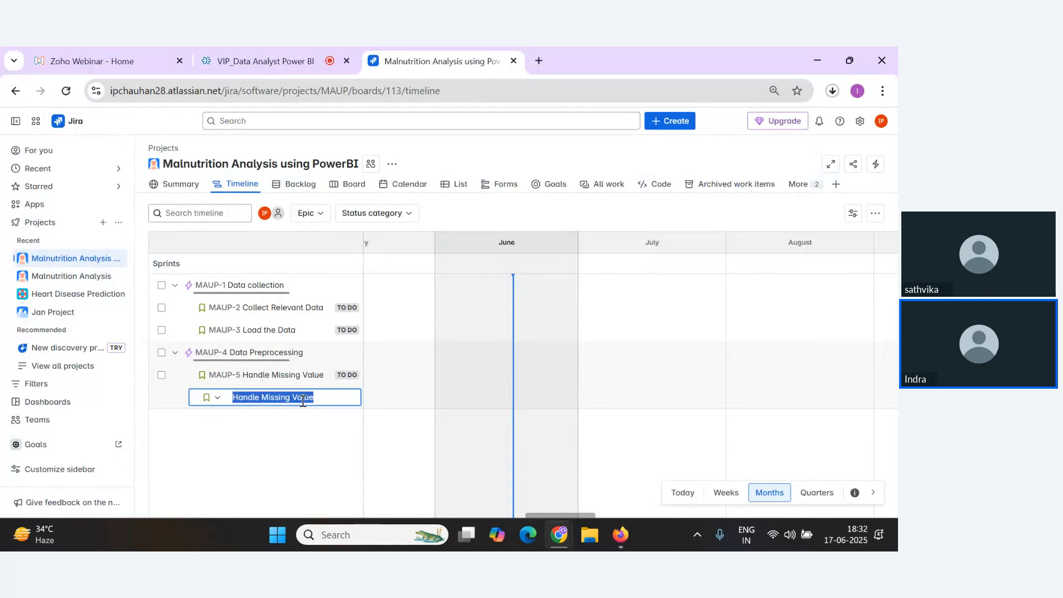
key("ctrl+v")
key("Return")
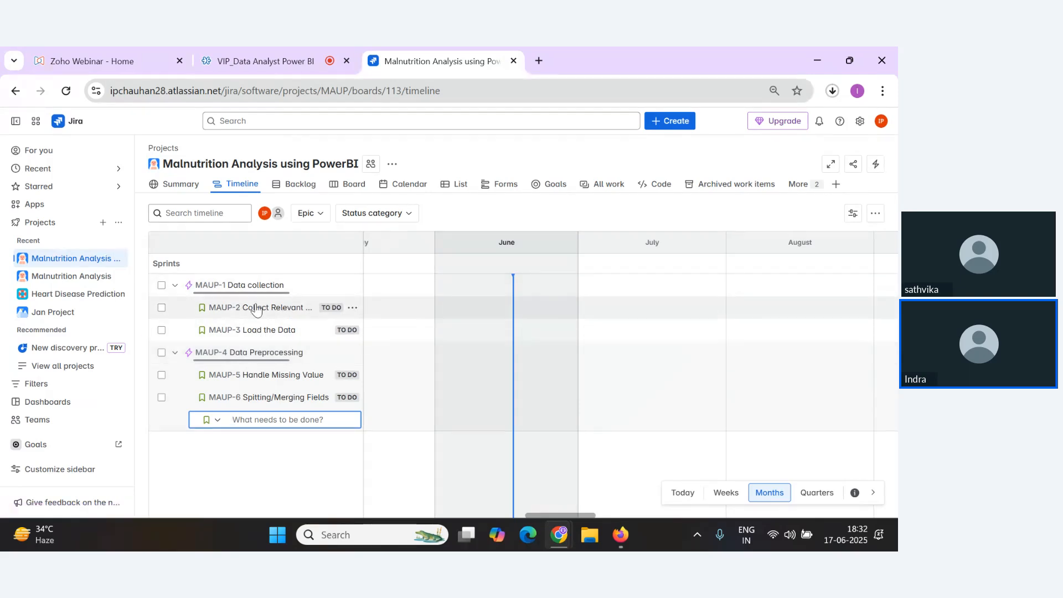
key("alt+Tab")
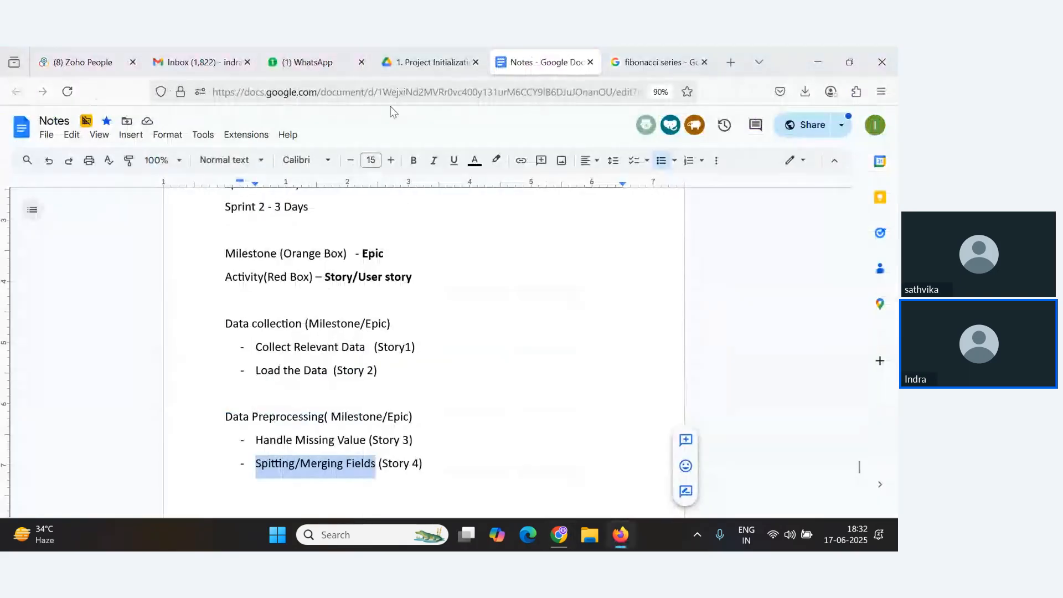
key("alt+Tab")
left_click(310, 53)
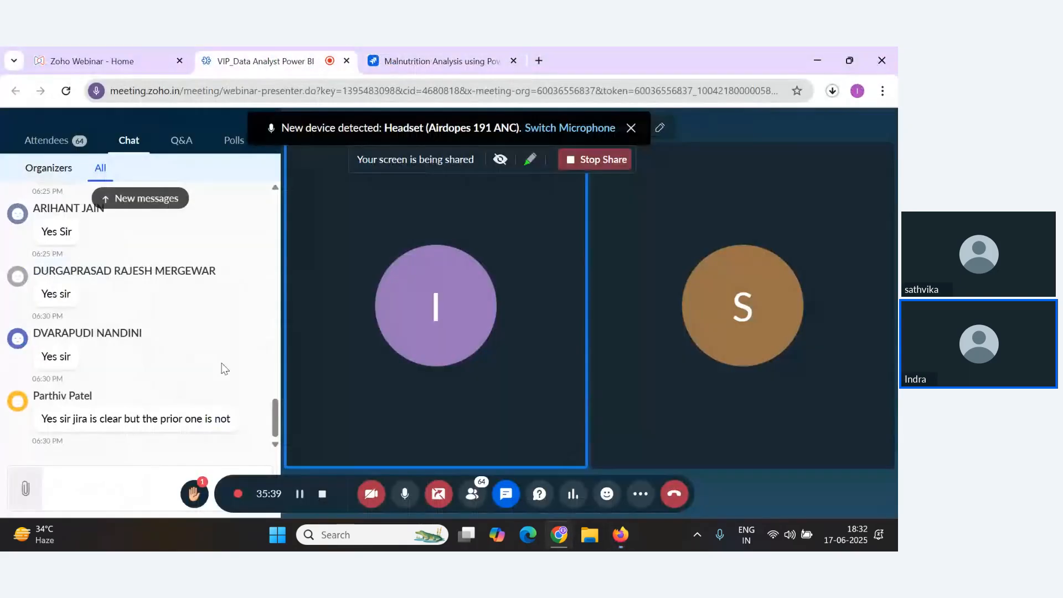
left_click(437, 55)
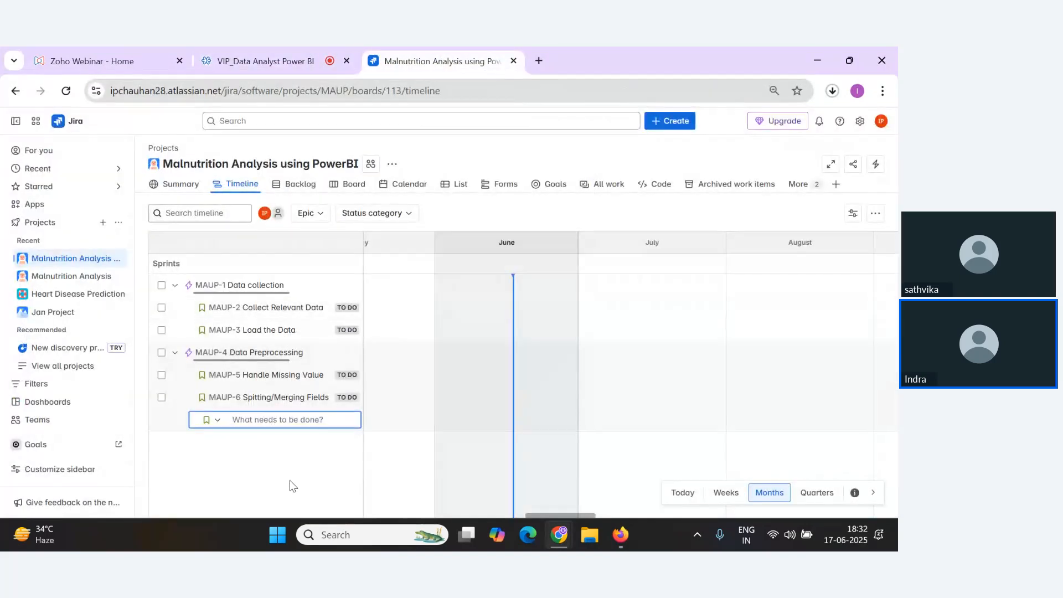
Open the Collect Relevant Data story's details and assign it to yourself.
left_click(283, 309)
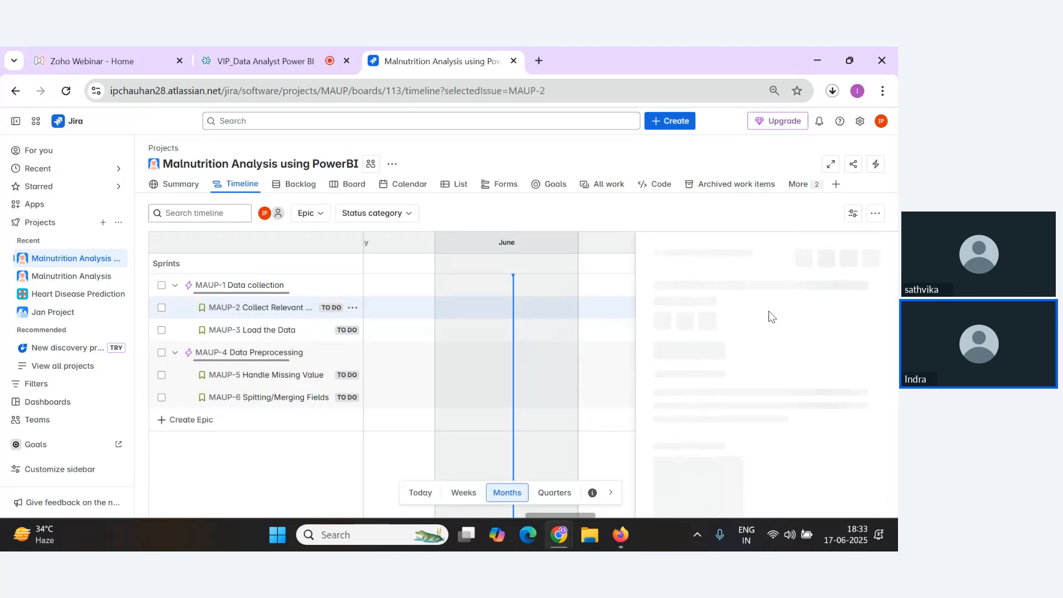
scroll(751, 376, "down", 2)
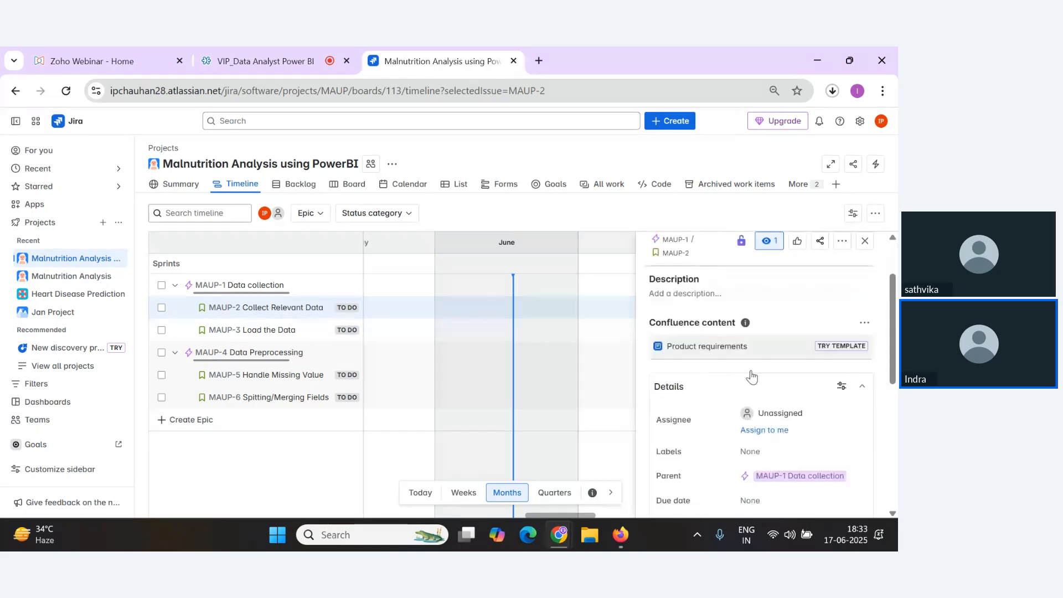
scroll(751, 376, "down", 1)
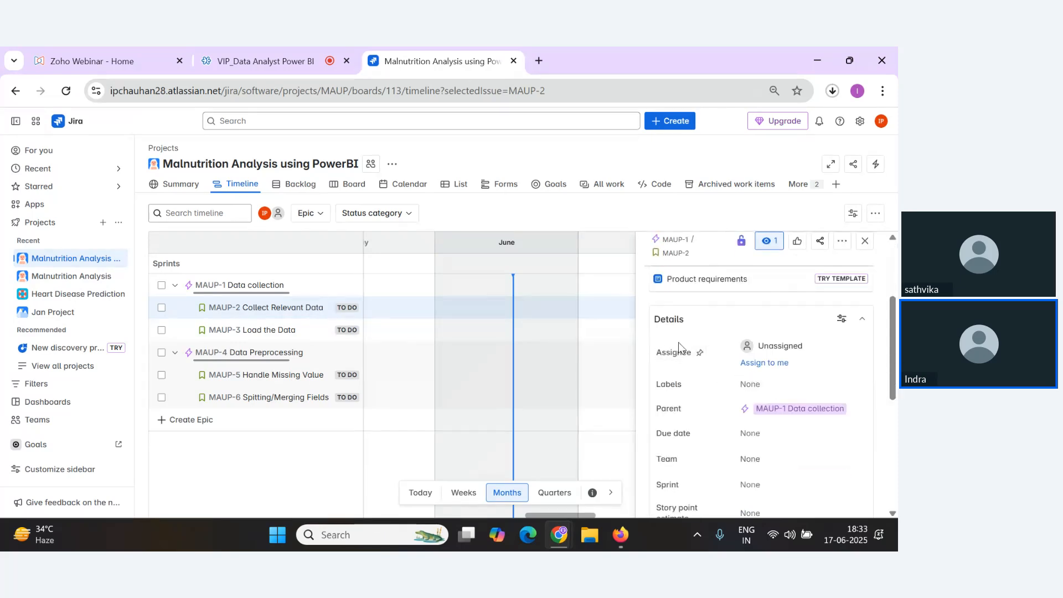
scroll(679, 342, "up", 3)
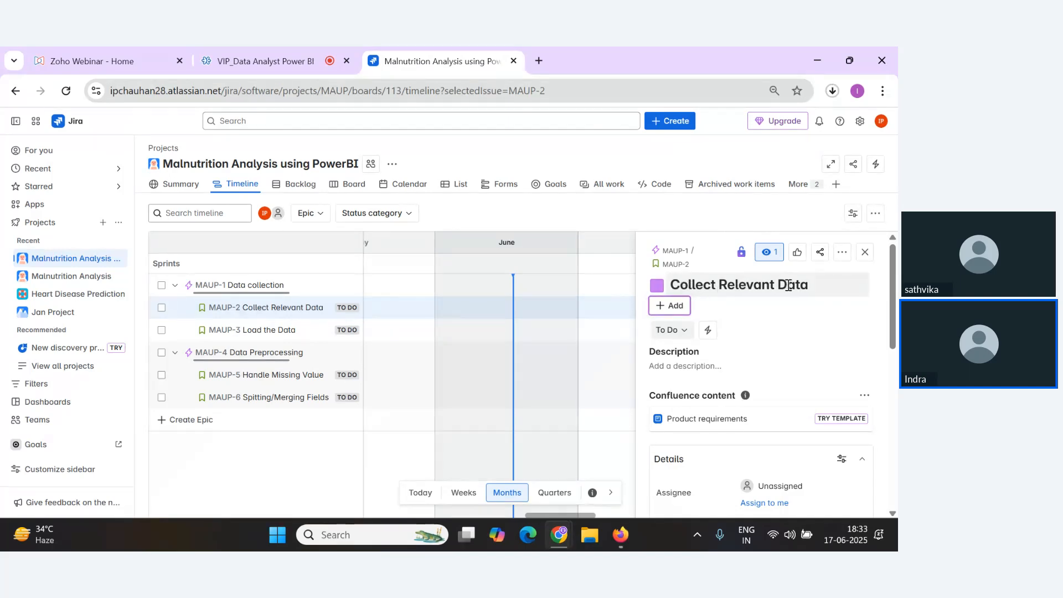
scroll(775, 340, "down", 3)
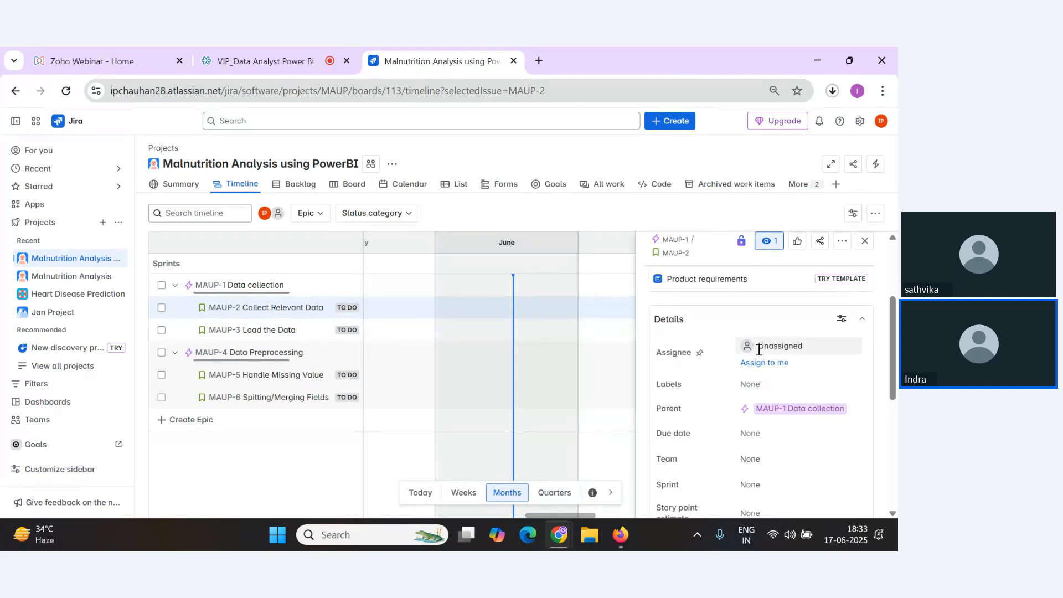
left_click(770, 363)
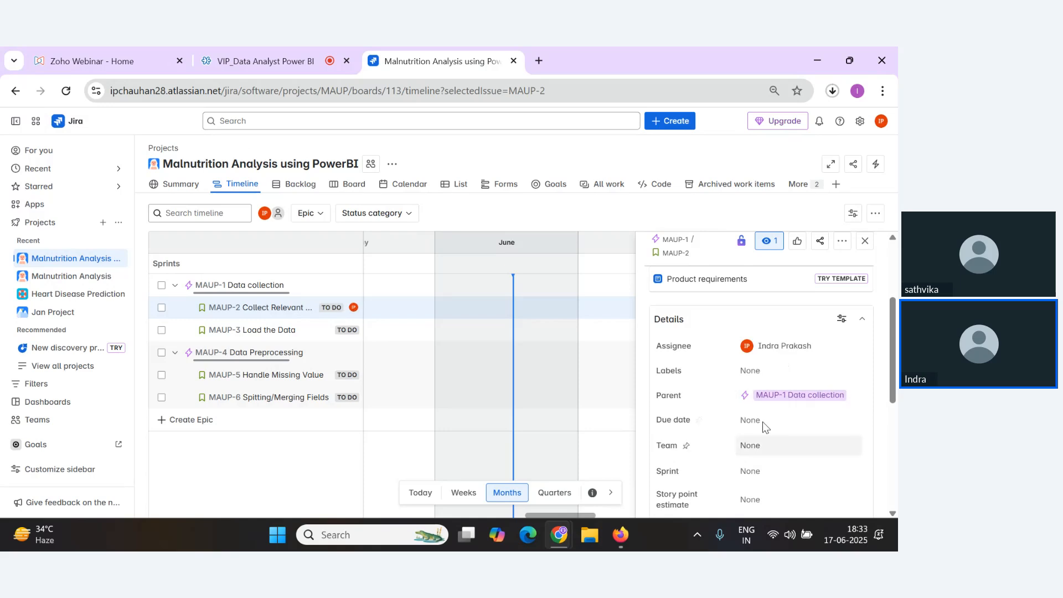
Set the Collect Relevant Data story's story point estimate to 2.
mouse_move(775, 356)
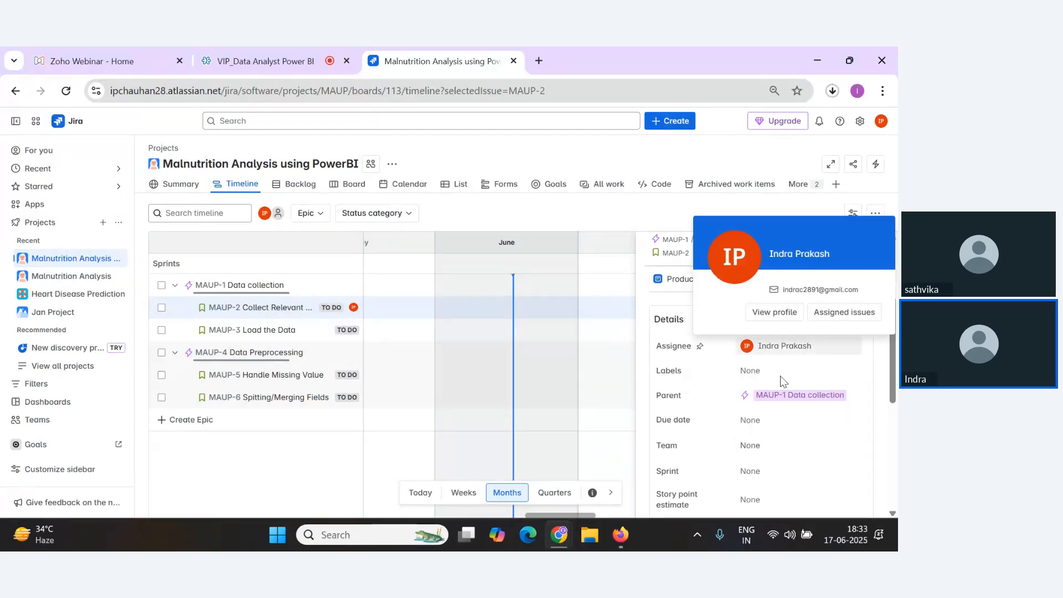
scroll(773, 374, "down", 3)
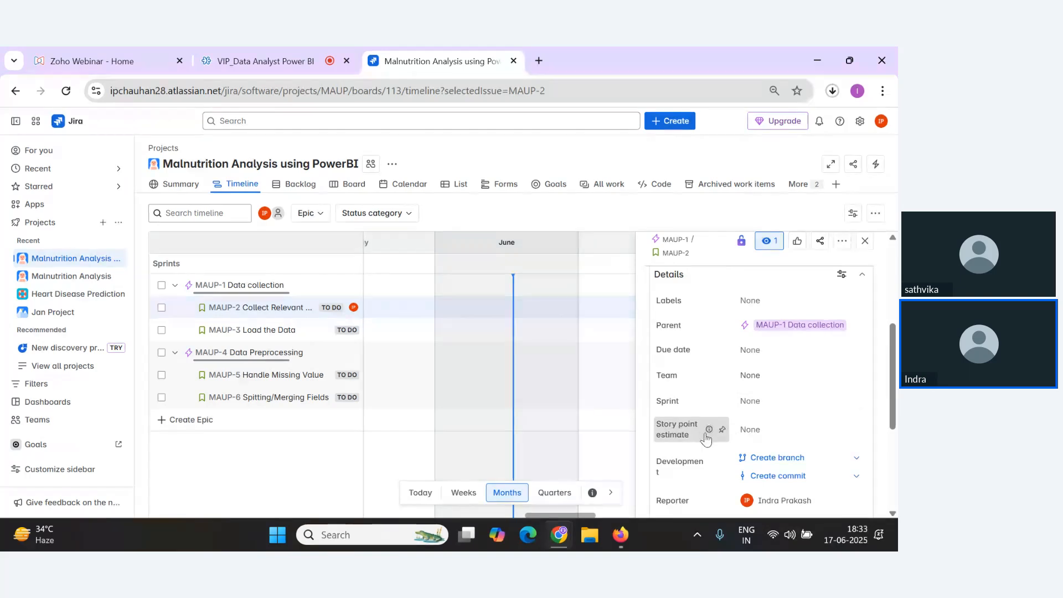
left_click(752, 430)
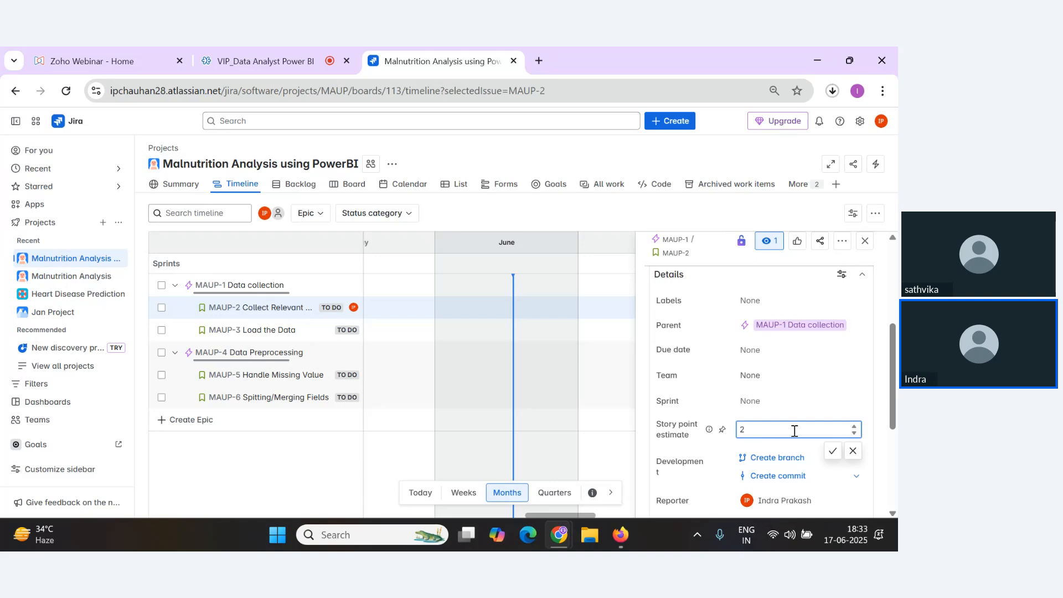
type("2")
key("Return")
scroll(820, 401, "down", 3)
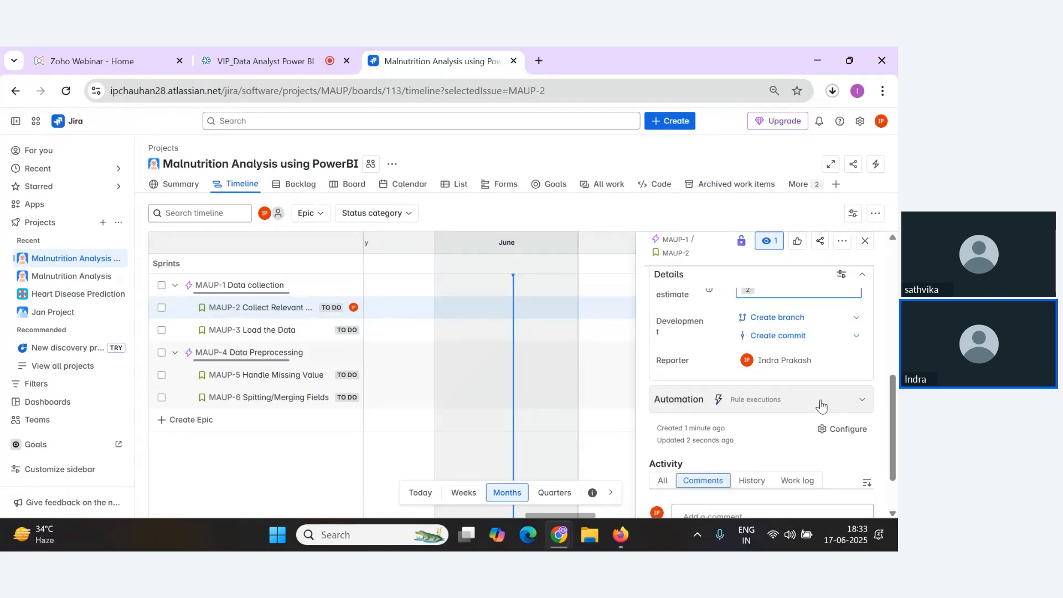
Assign the Load the Data story to yourself and set its story point estimate to 1.
scroll(818, 403, "up", 1)
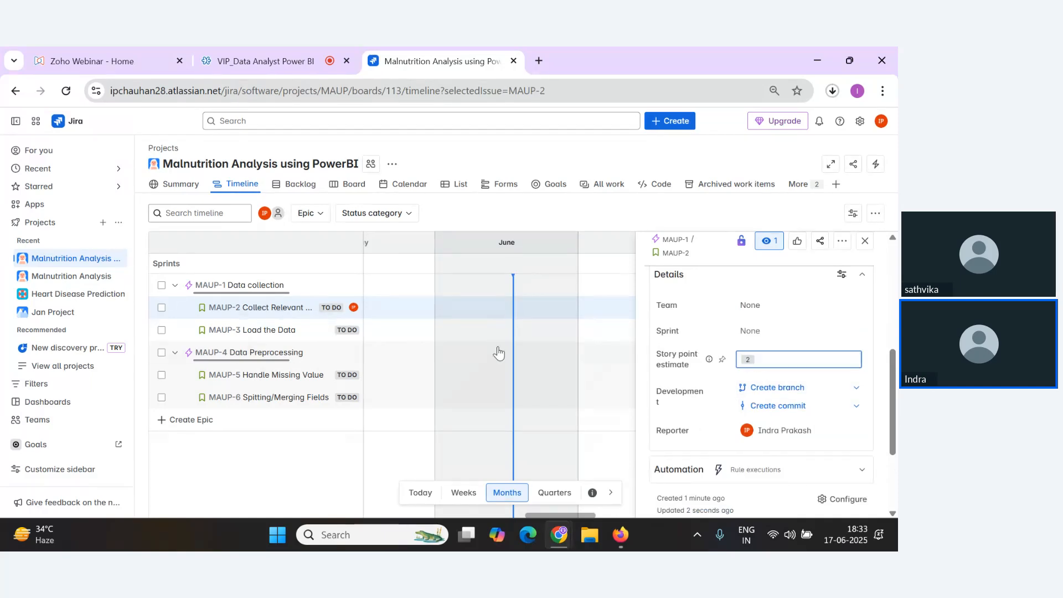
left_click(297, 331)
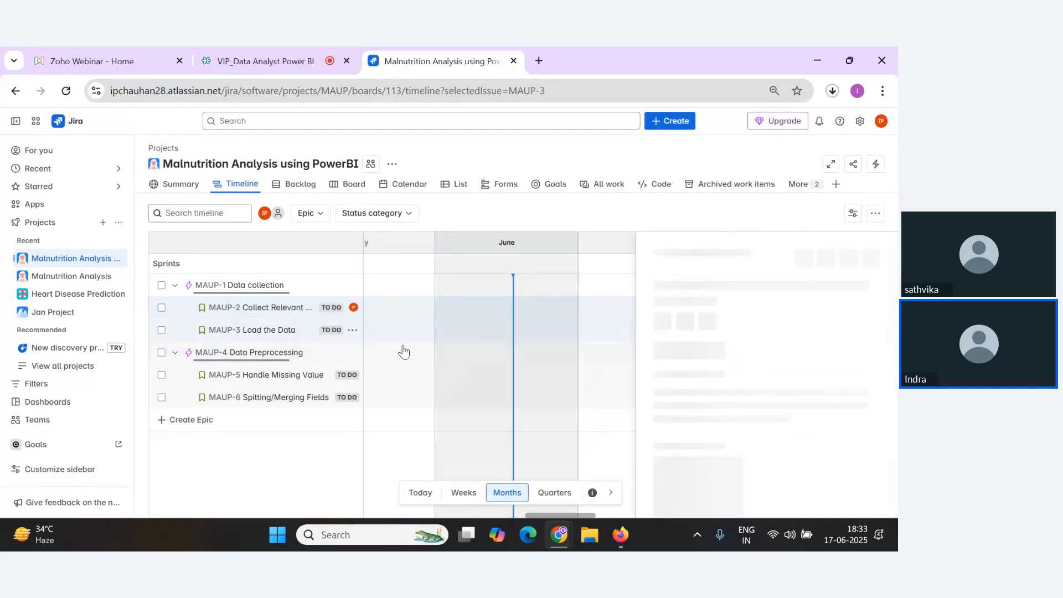
scroll(807, 374, "down", 3)
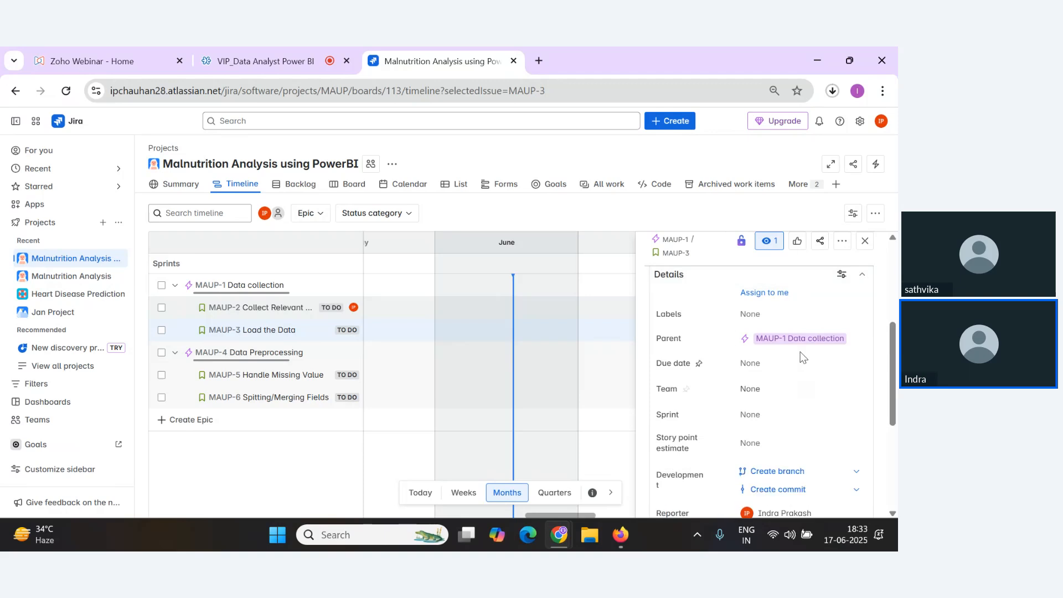
left_click(770, 294)
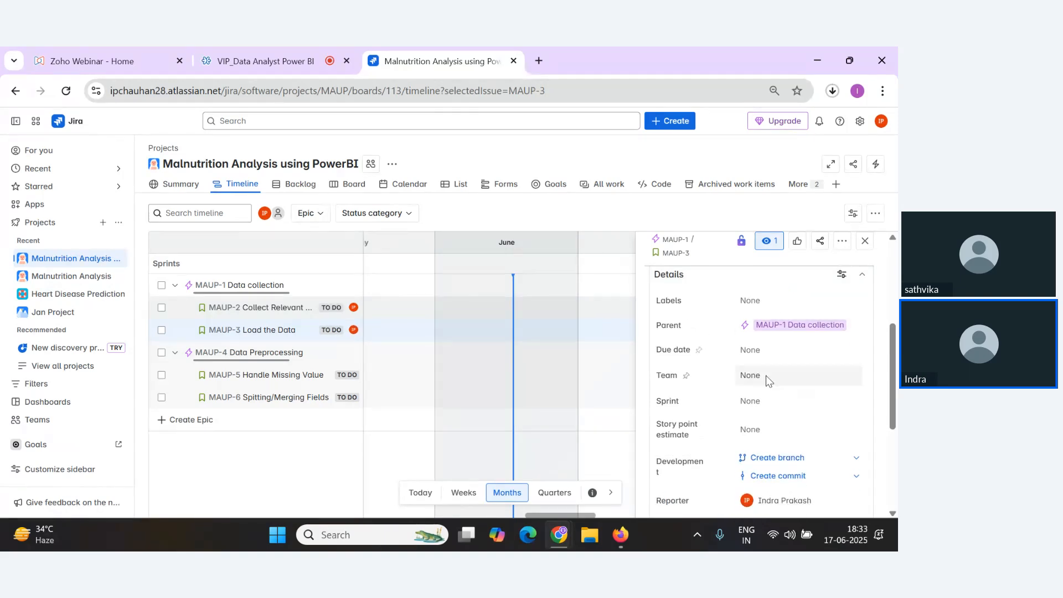
left_click(750, 436)
type("1")
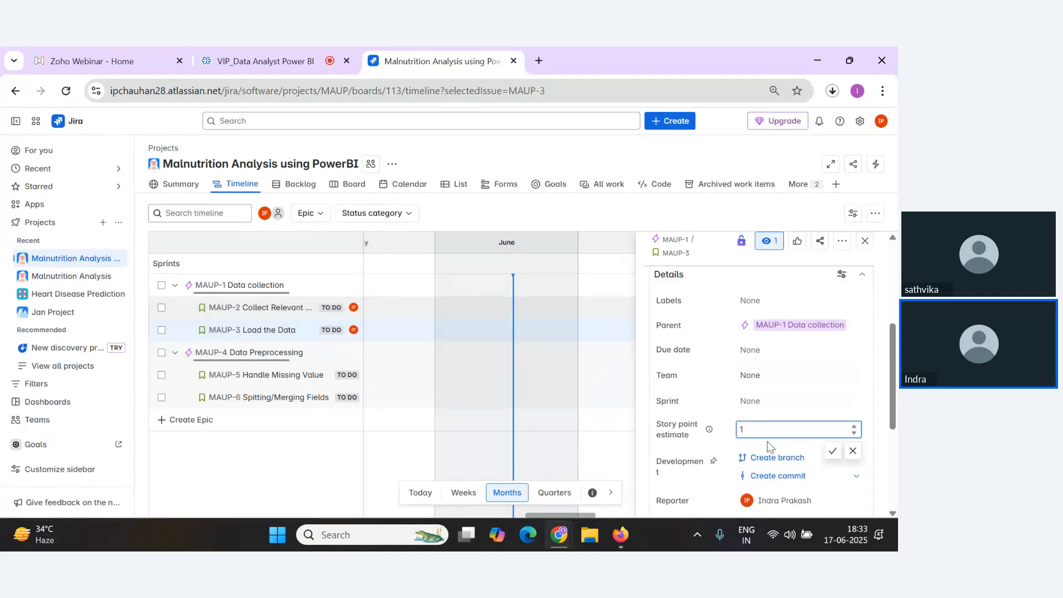
left_click(838, 457)
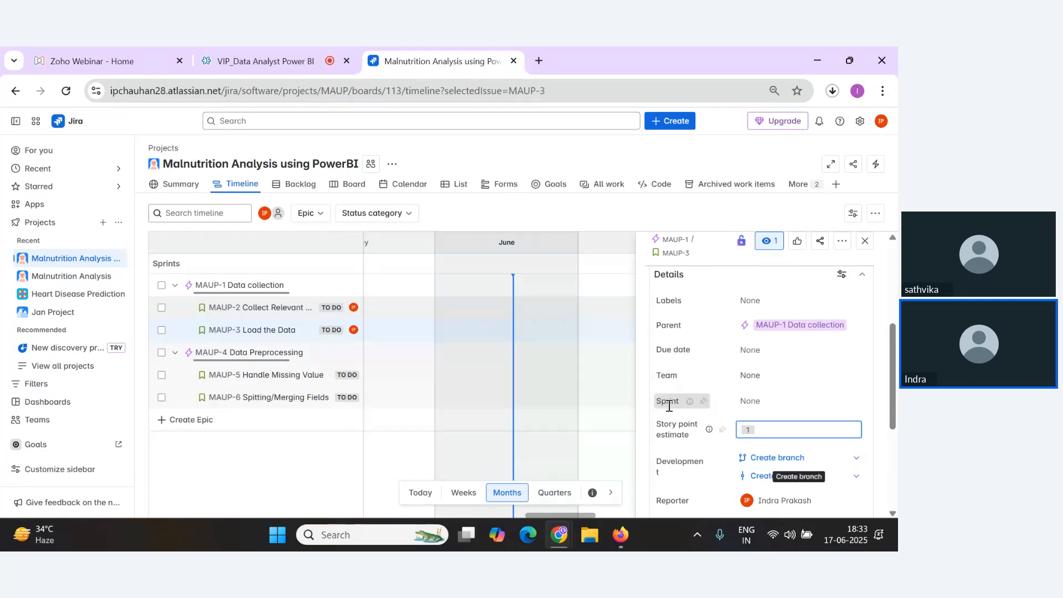
Assign the Handle Missing Value story to yourself and set its story point estimate to 2.
key("alt+Tab")
key("alt+Tab")
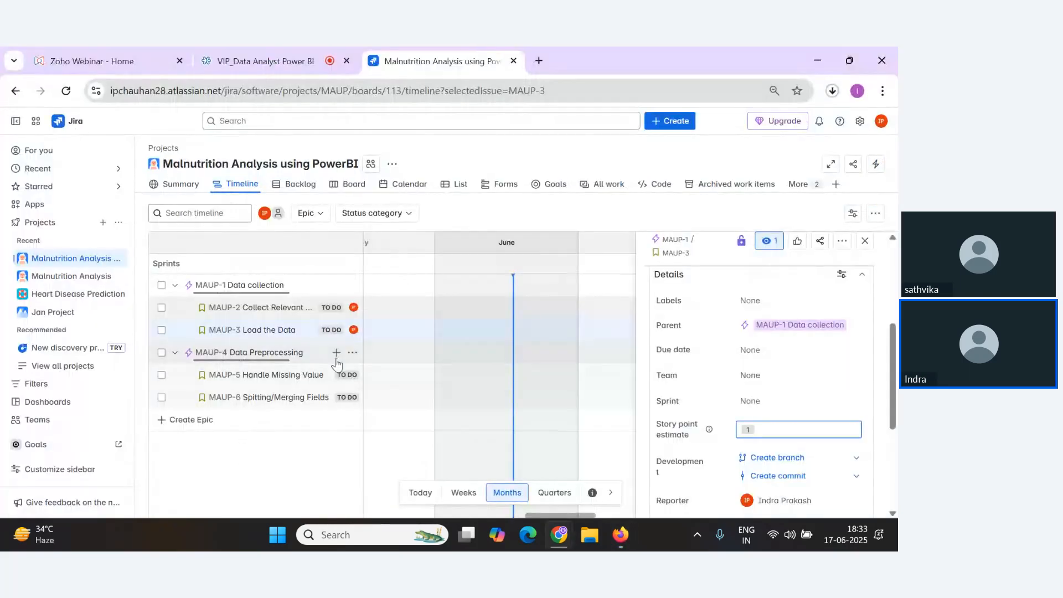
left_click(308, 377)
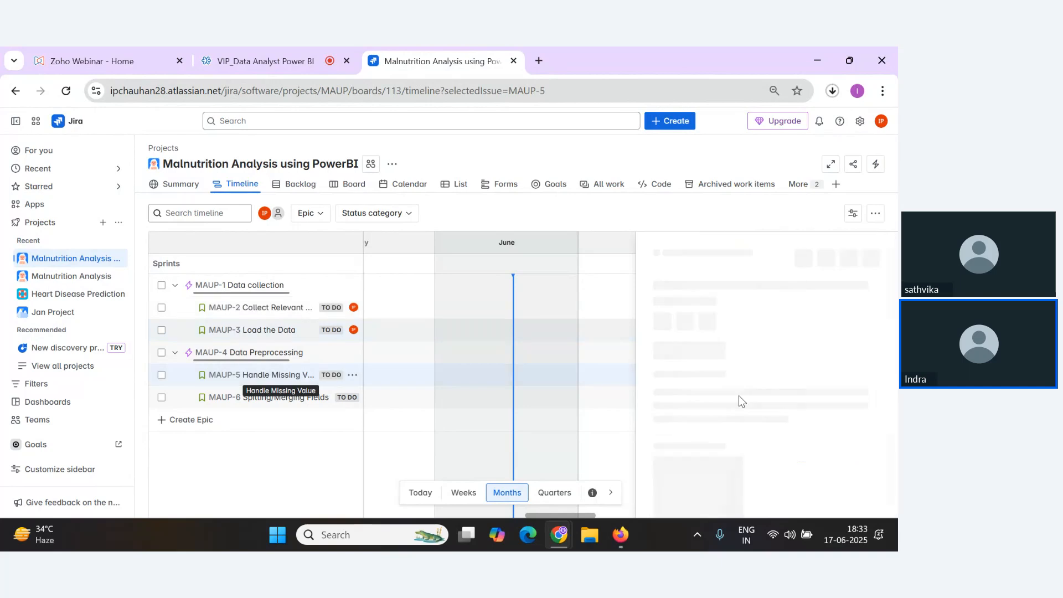
scroll(764, 417, "down", 3)
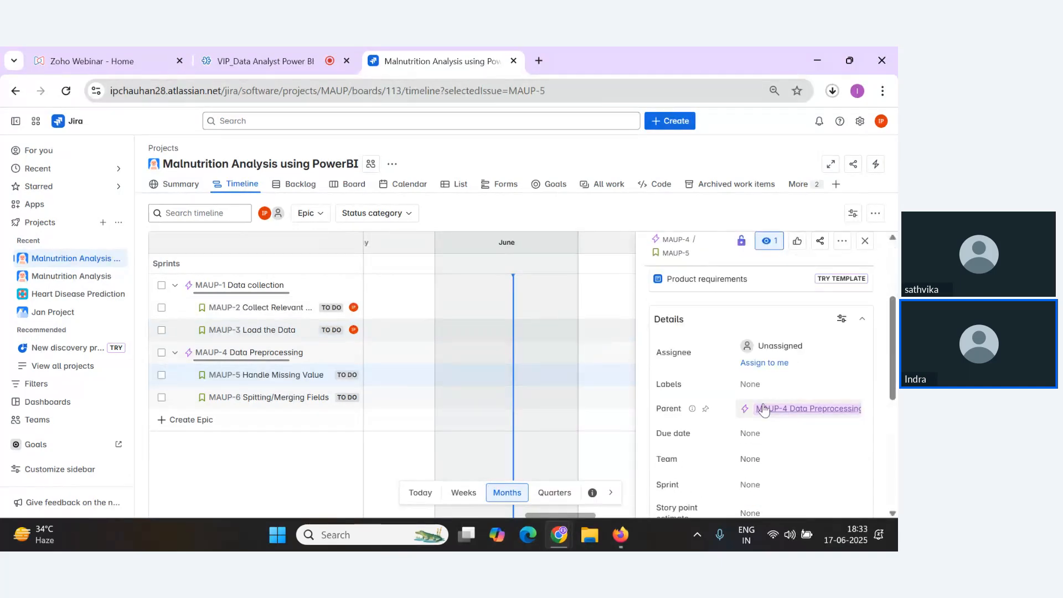
scroll(770, 426, "down", 3)
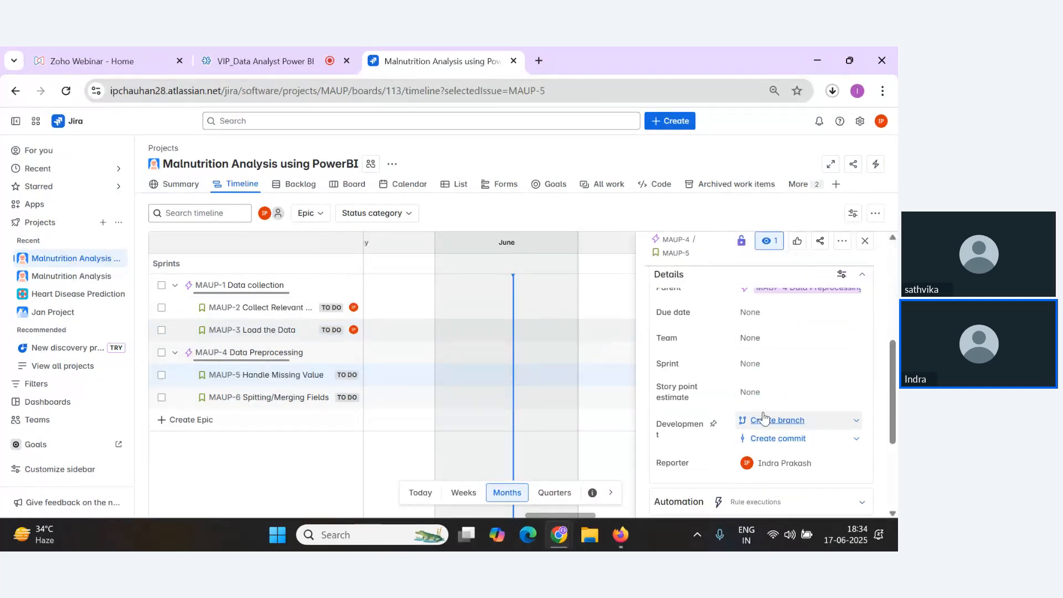
scroll(764, 418, "up", 3)
scroll(759, 415, "down", 1)
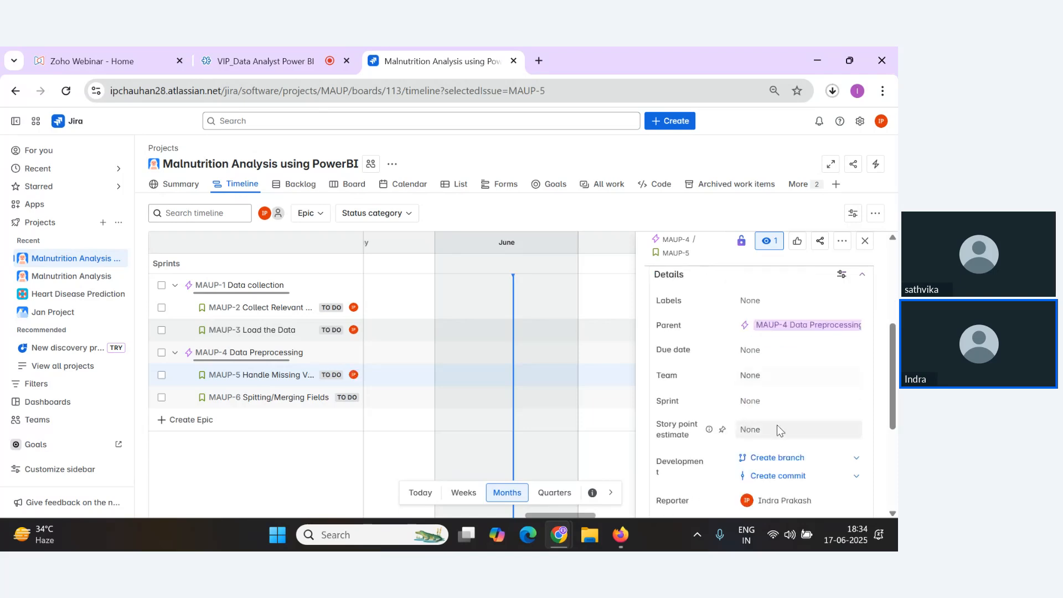
left_click(768, 429)
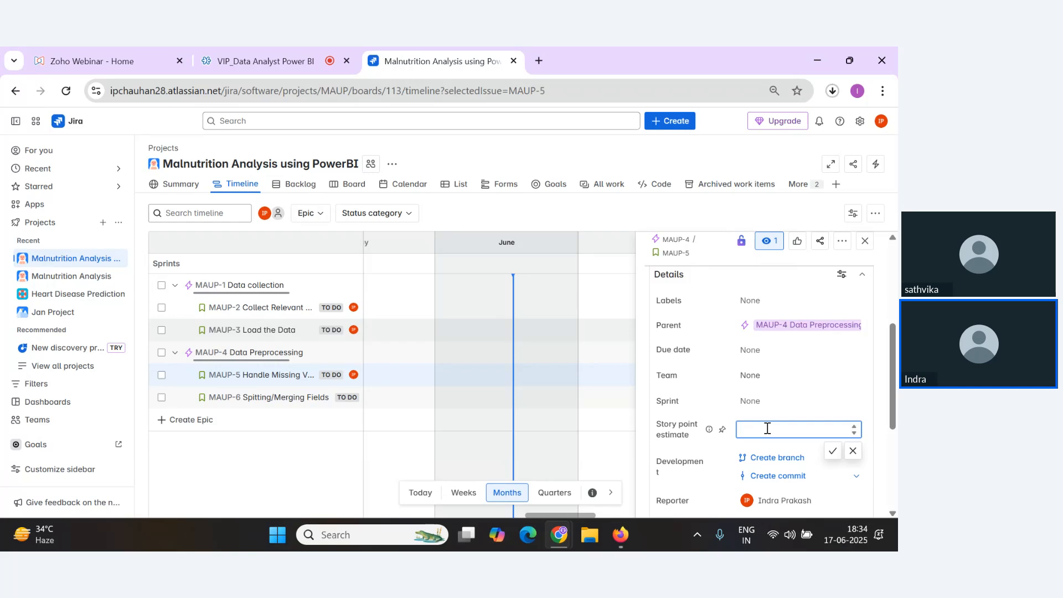
type("2")
left_click(841, 458)
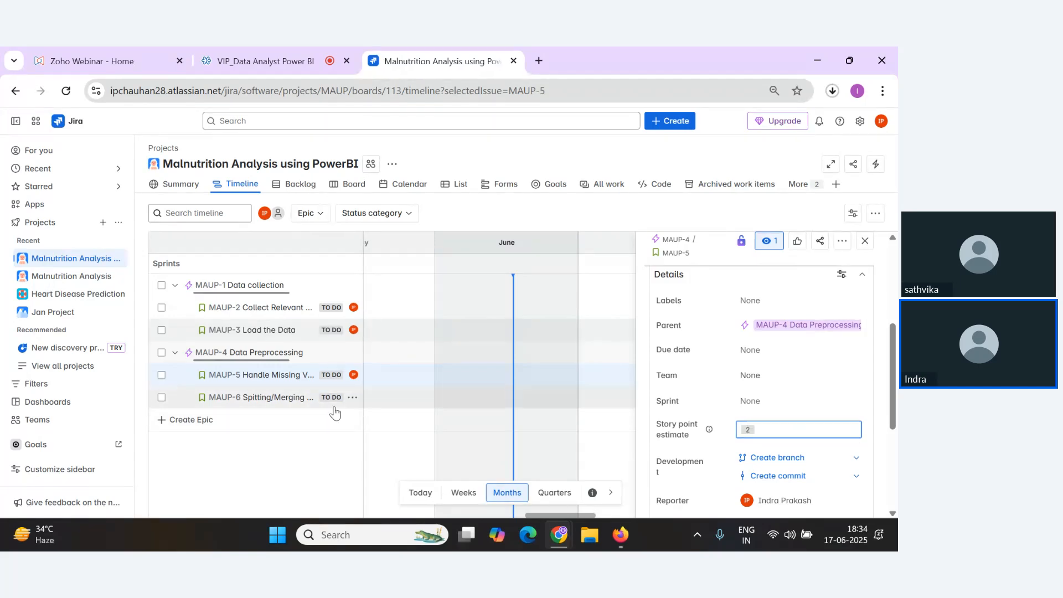
Assign the Spitting/Merging Fields story to yourself and set its story point estimate to 2.
left_click(302, 406)
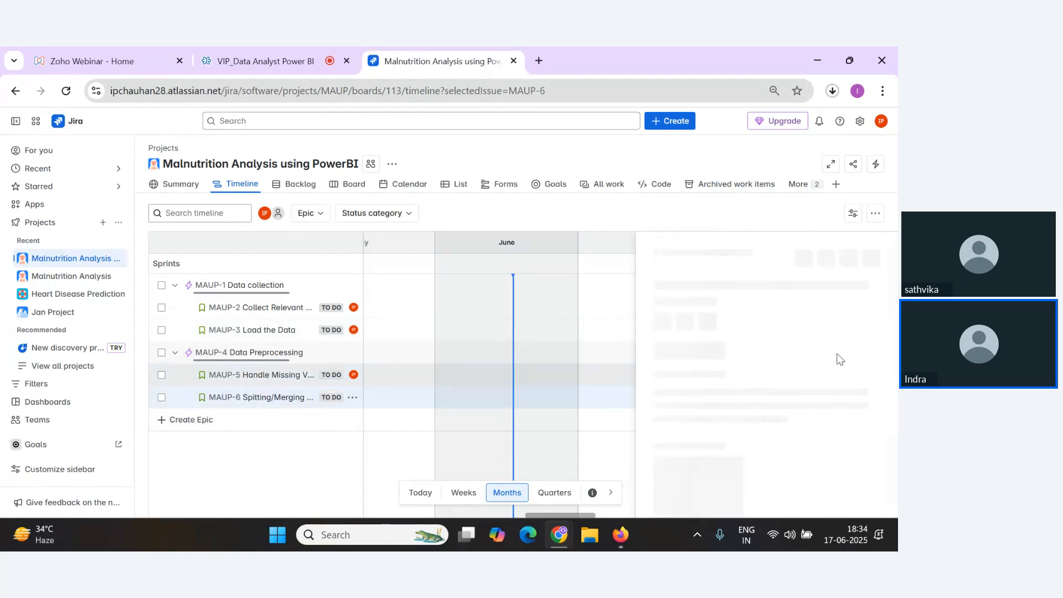
scroll(762, 357, "down", 3)
left_click(781, 294)
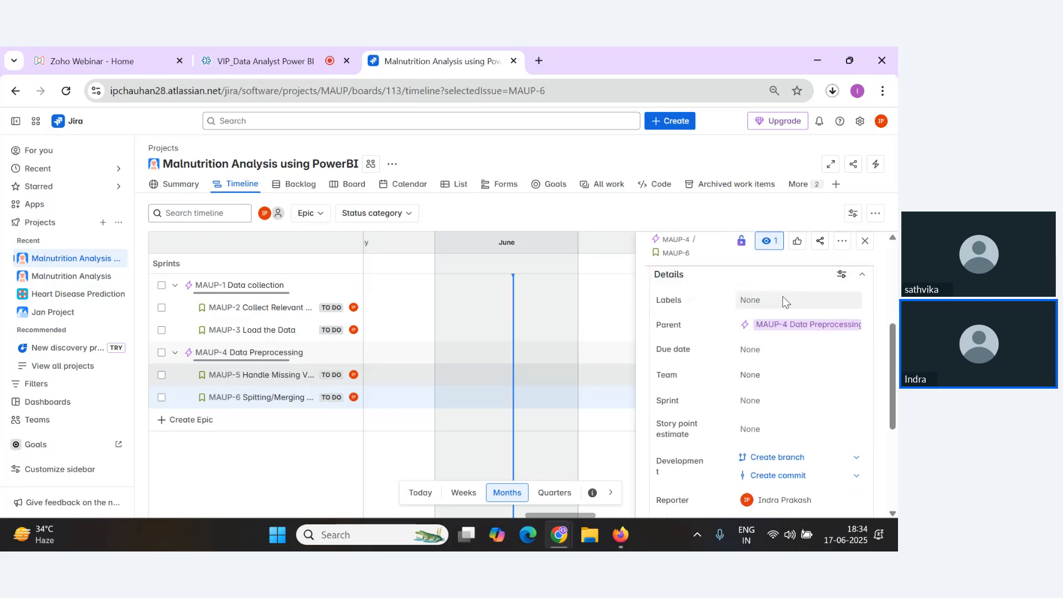
left_click(754, 429)
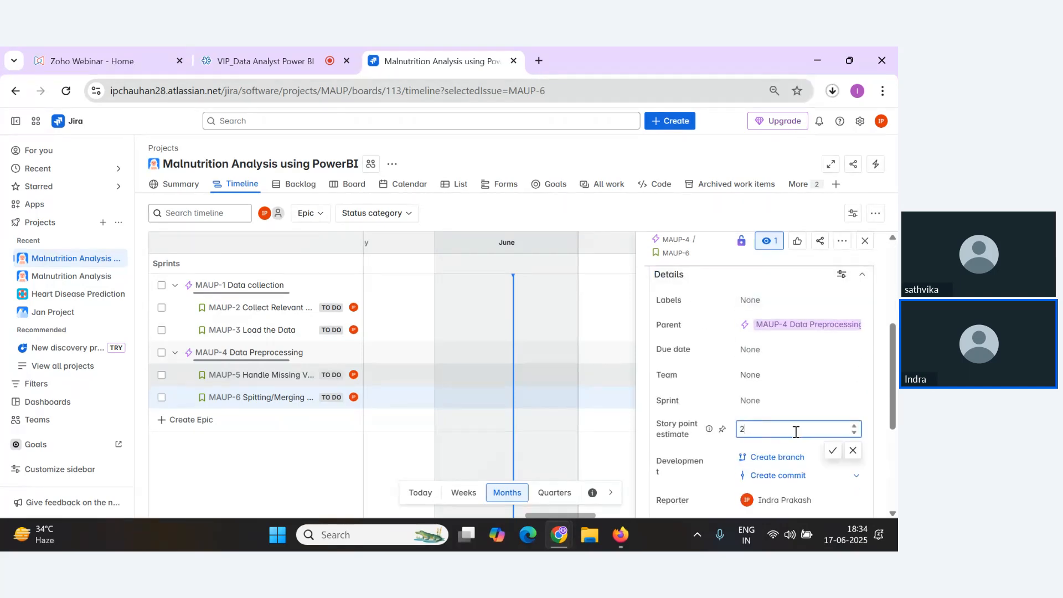
left_click(833, 450)
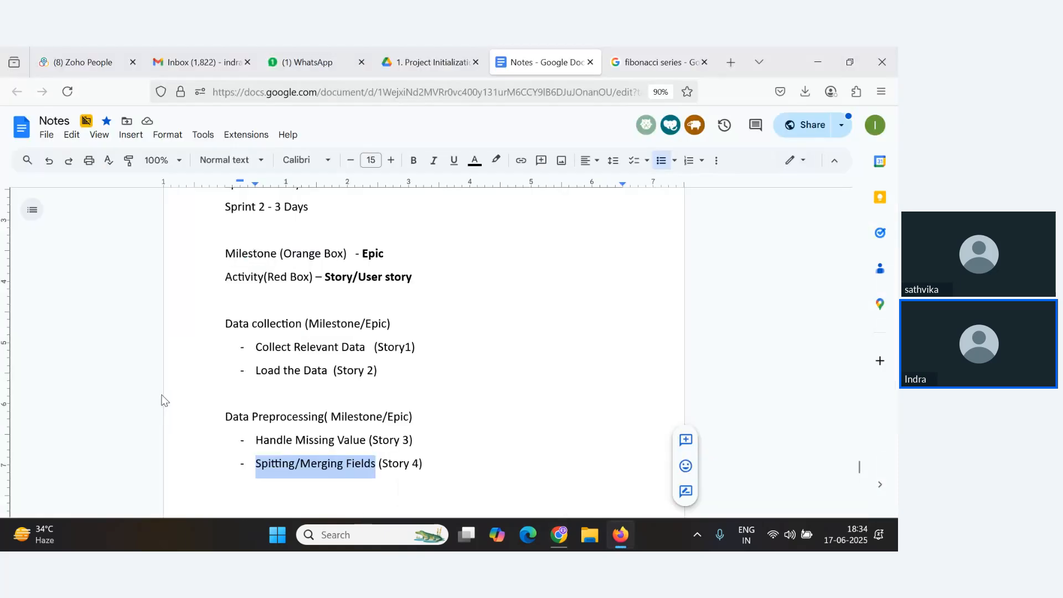
Switch to the webinar tab and dismiss the new-device microphone notification.
key("alt+Tab")
key("alt+Tab")
key("alt+Tab")
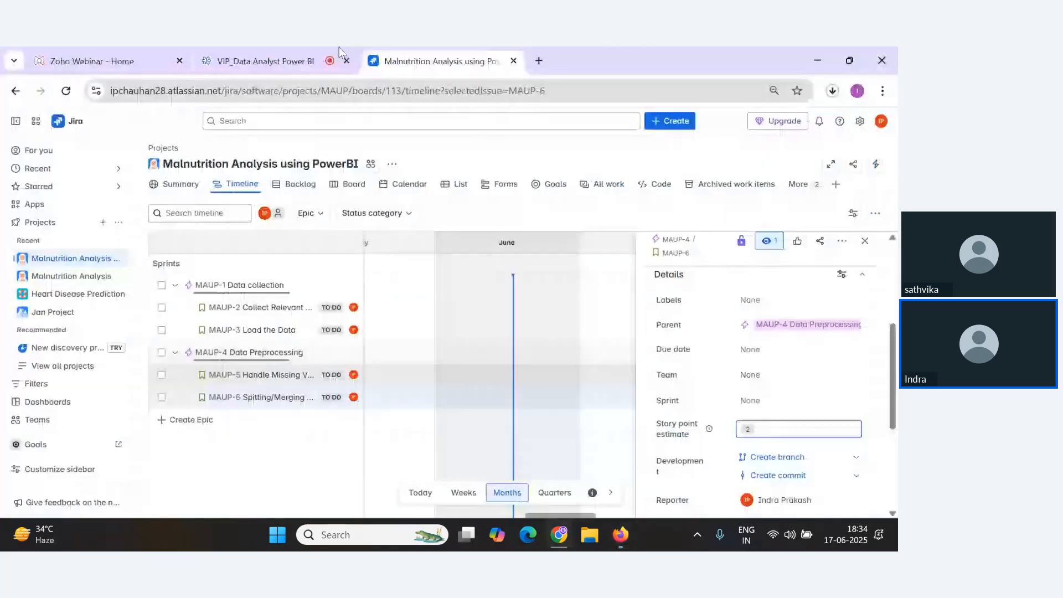
left_click(316, 59)
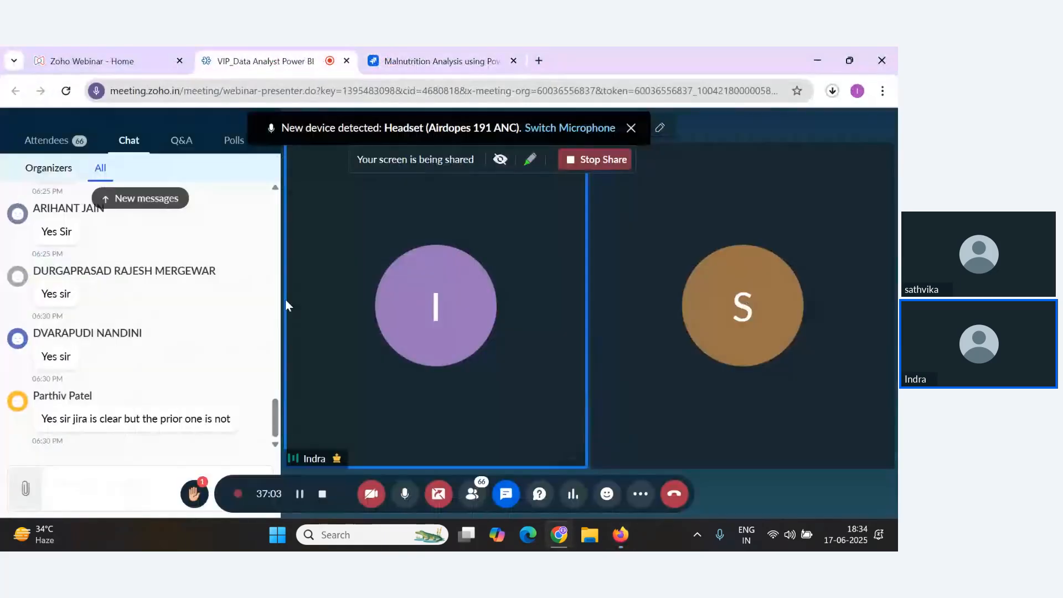
left_click(424, 60)
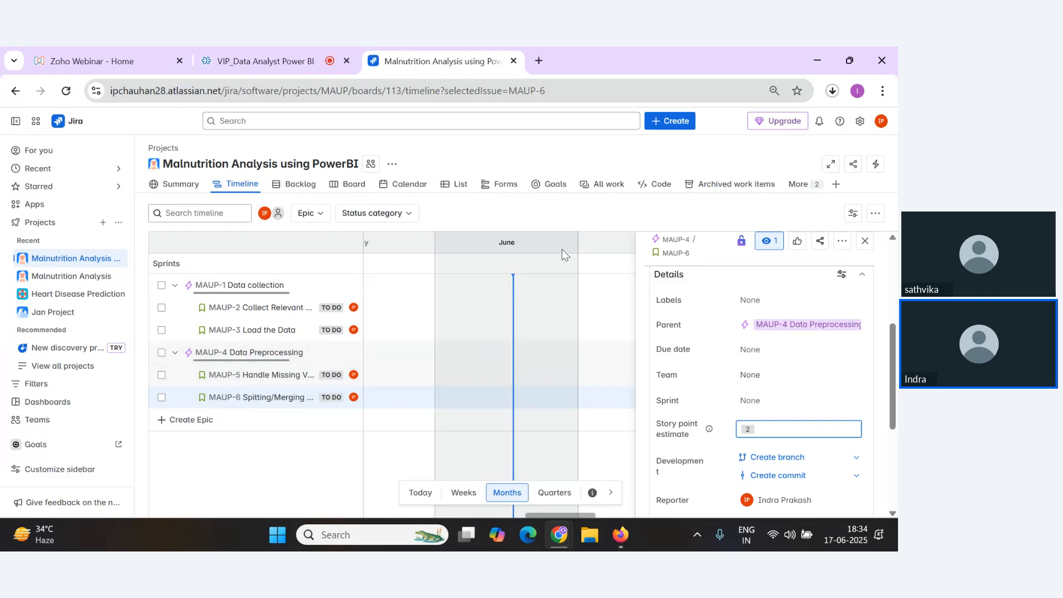
left_click(298, 58)
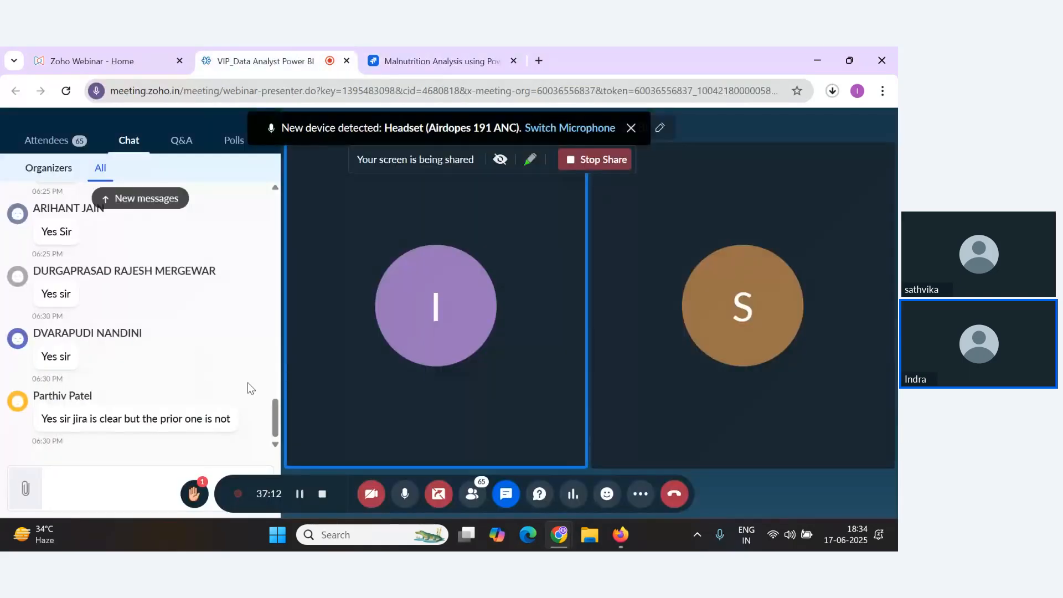
left_click(631, 128)
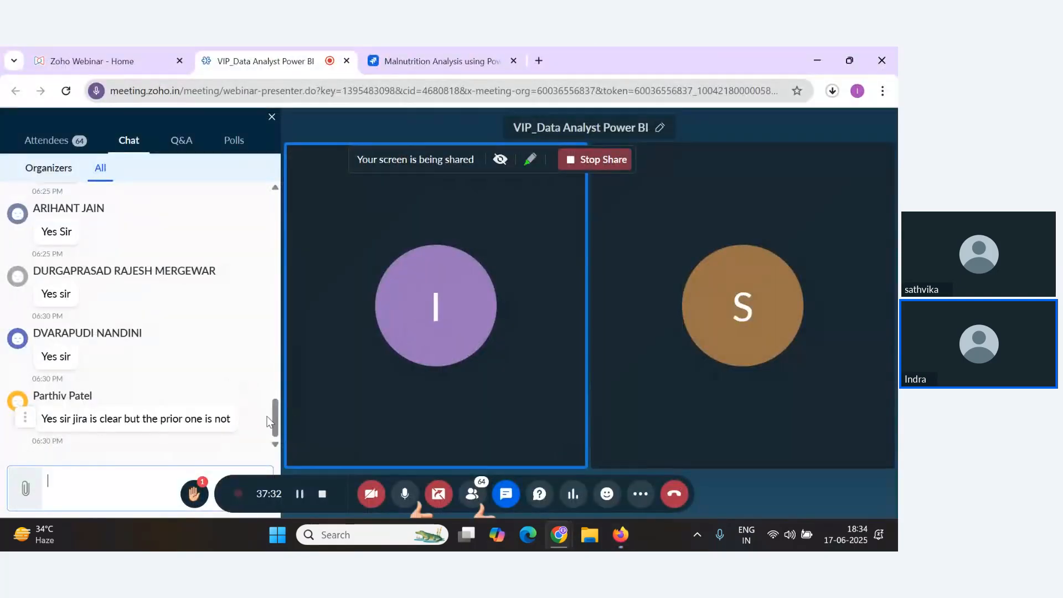
Return to the Jira project tab and open the project's backlog.
key("alt+Tab")
key("alt+Tab")
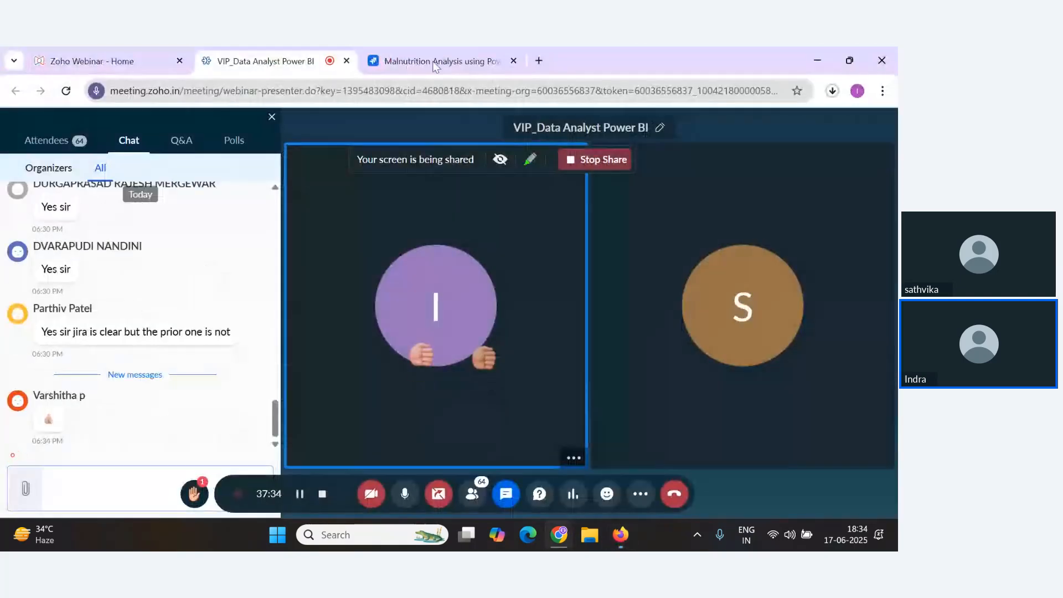
left_click(437, 47)
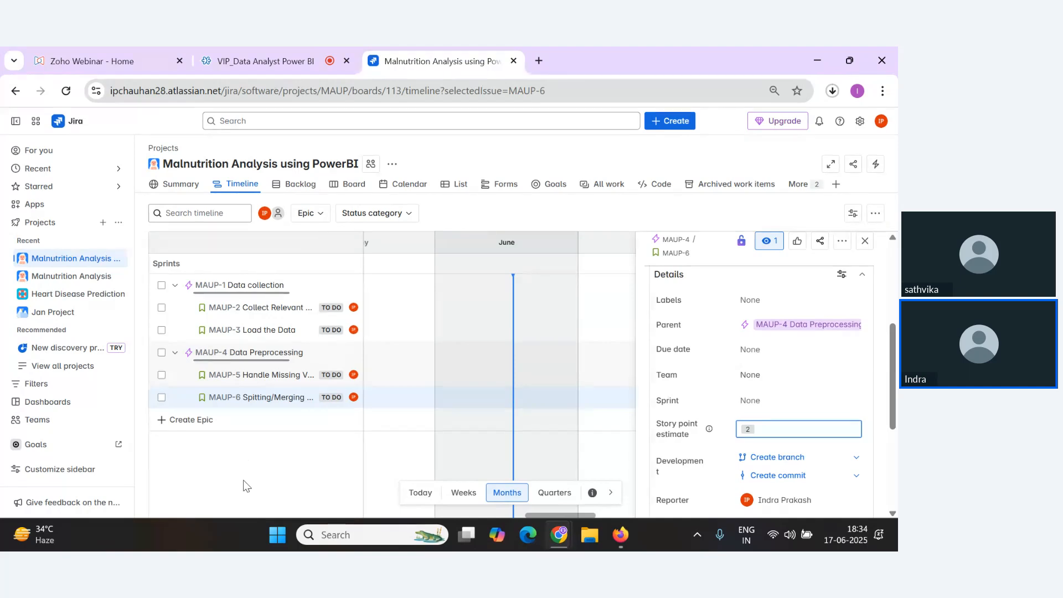
left_click(301, 185)
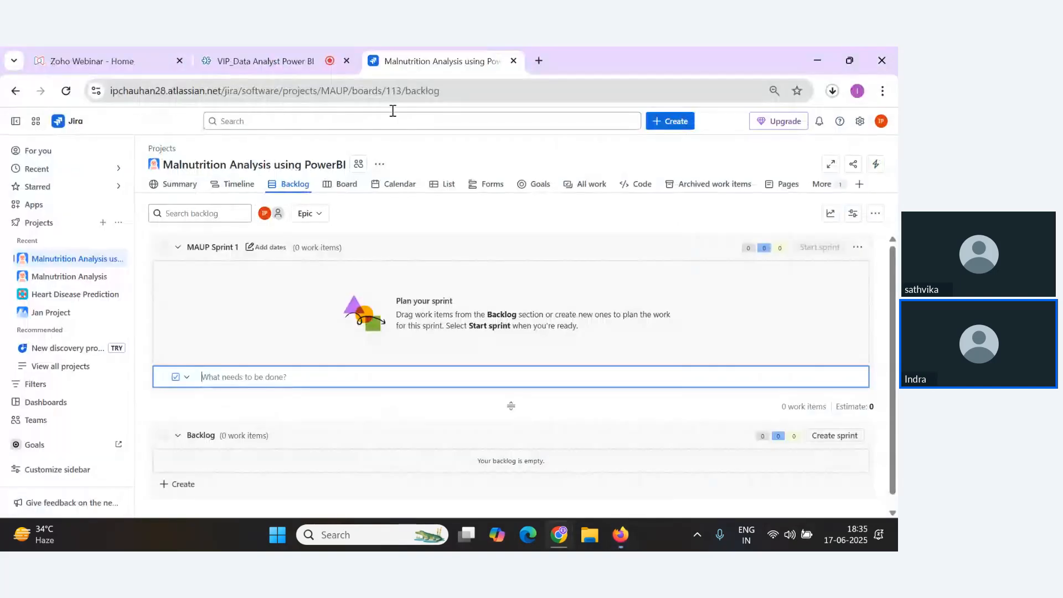
Edit the sprint: rename it Sprint 1, keep custom duration, start 6/17/2025 and end 6/20/2025.
key("ctrl+shift+Tab")
left_click(437, 55)
left_click(858, 248)
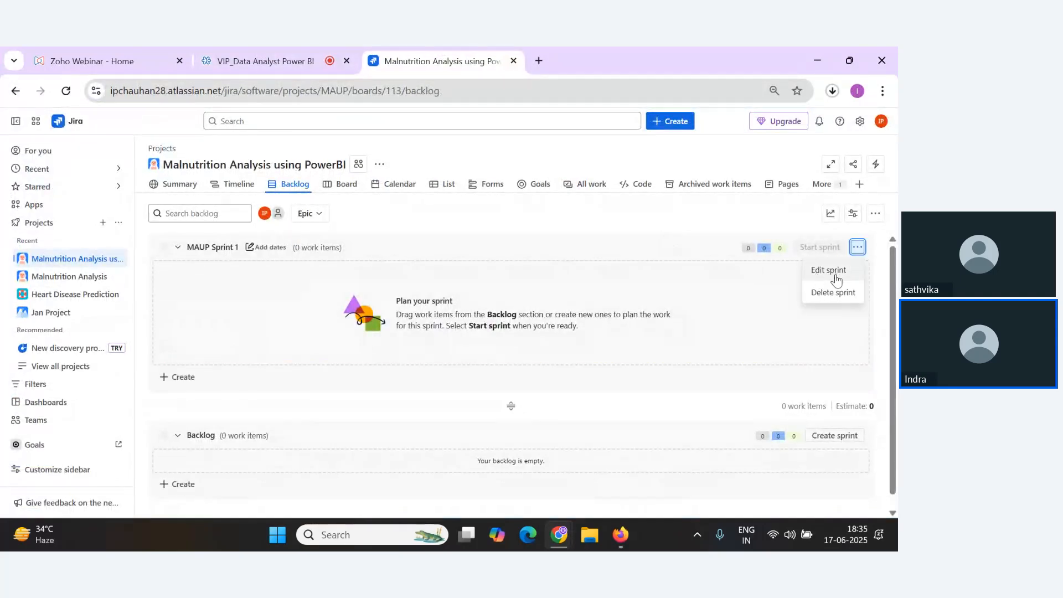
left_click(834, 275)
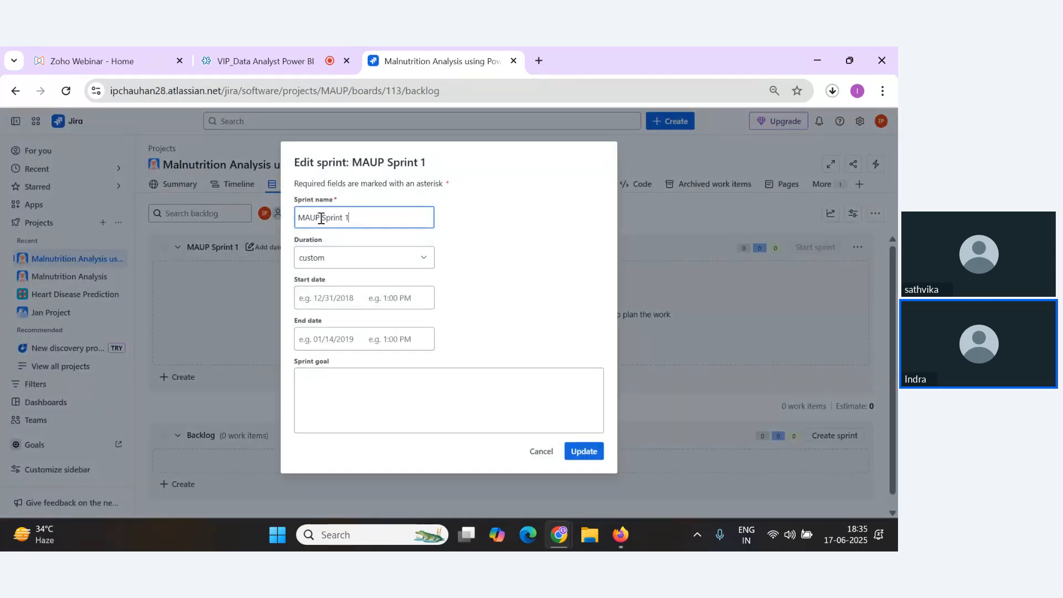
left_click_drag(321, 219, 255, 216)
key("BackSpace")
left_click(339, 260)
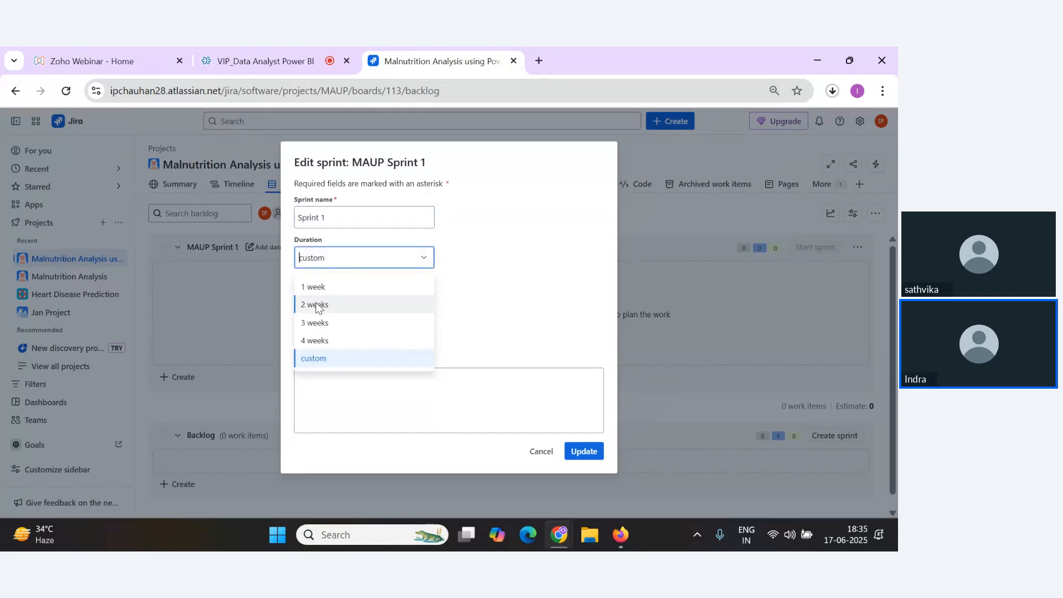
left_click(326, 359)
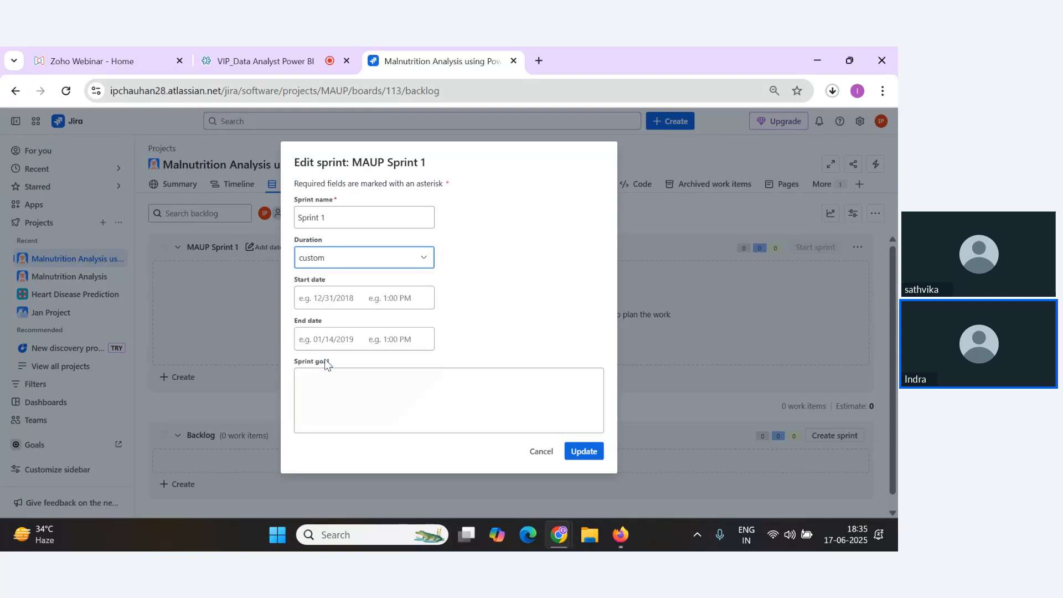
left_click(329, 304)
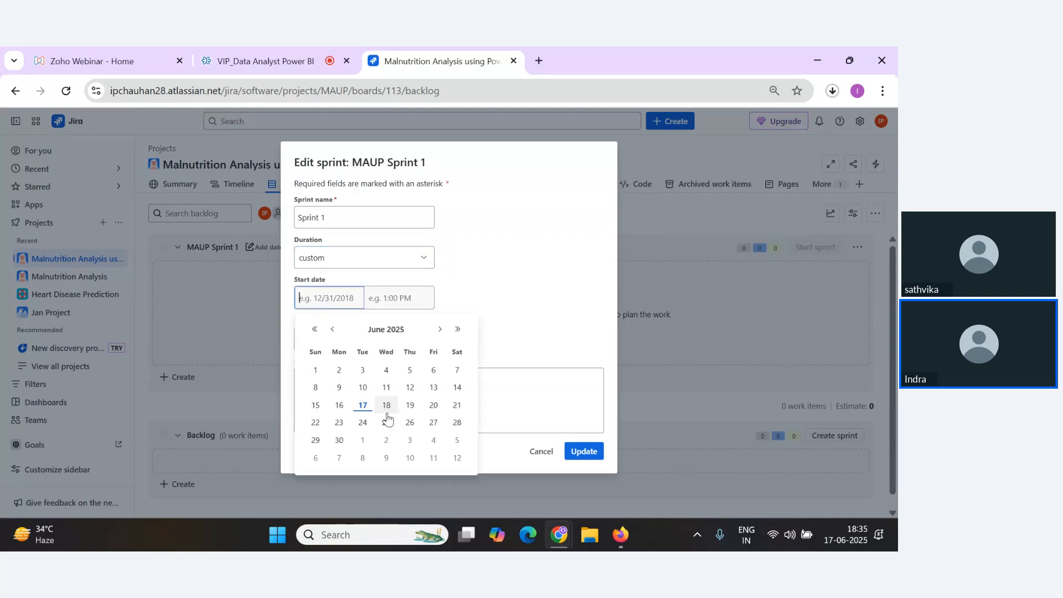
left_click(368, 408)
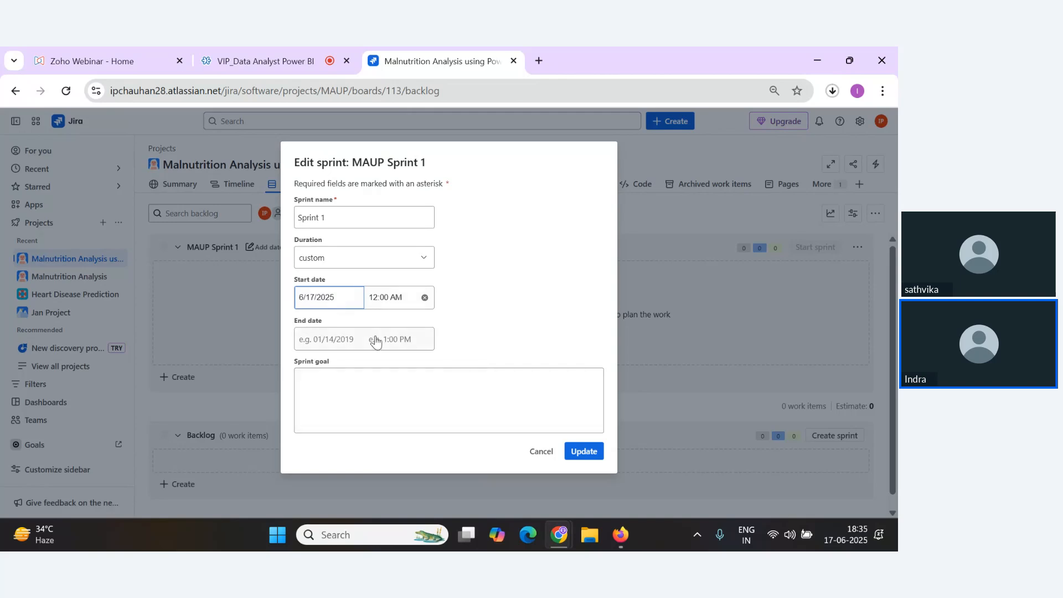
left_click(342, 341)
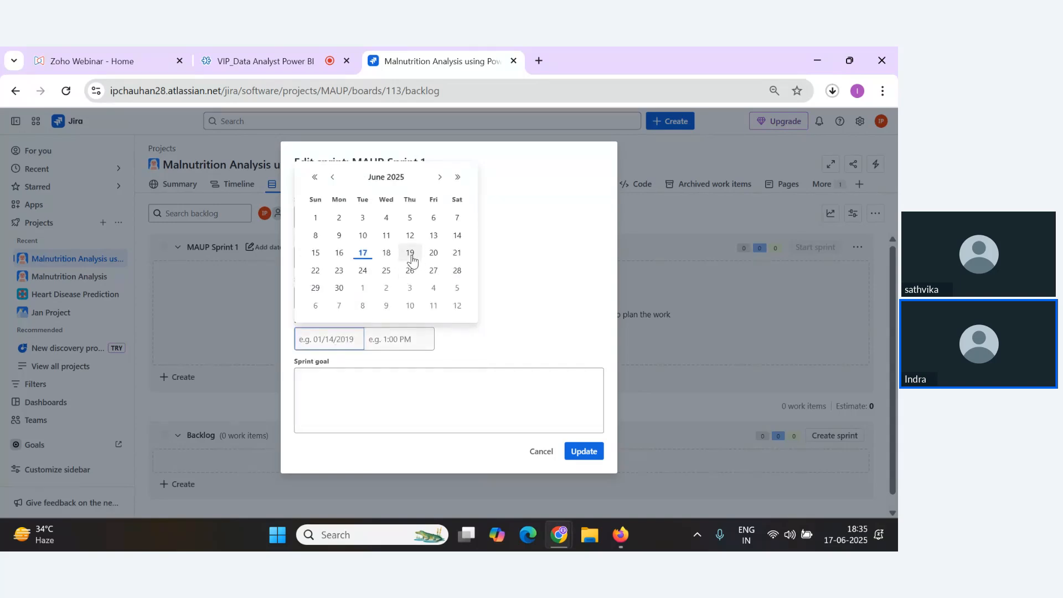
left_click(430, 256)
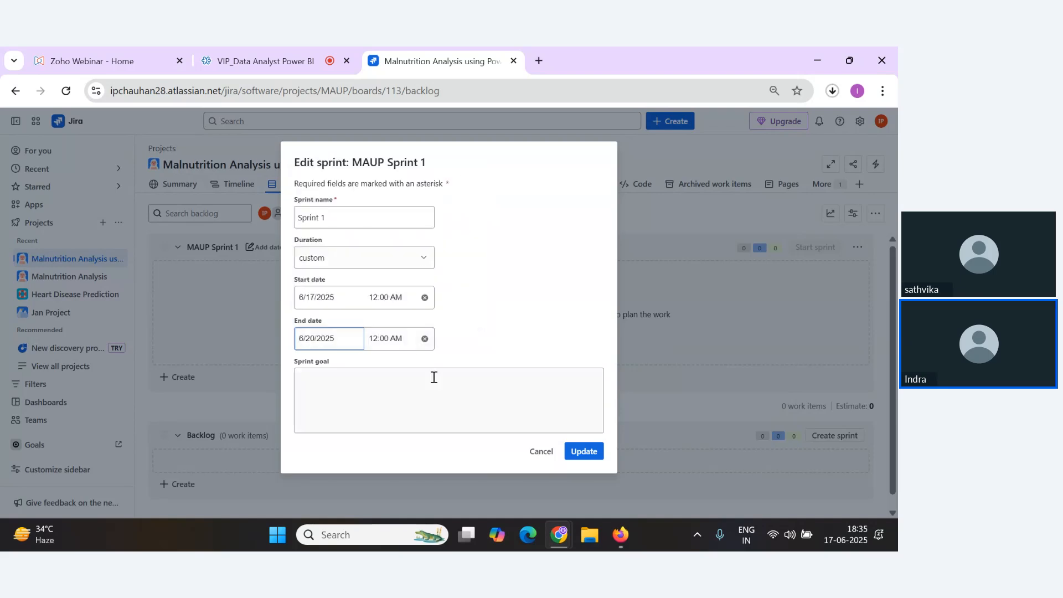
left_click(585, 452)
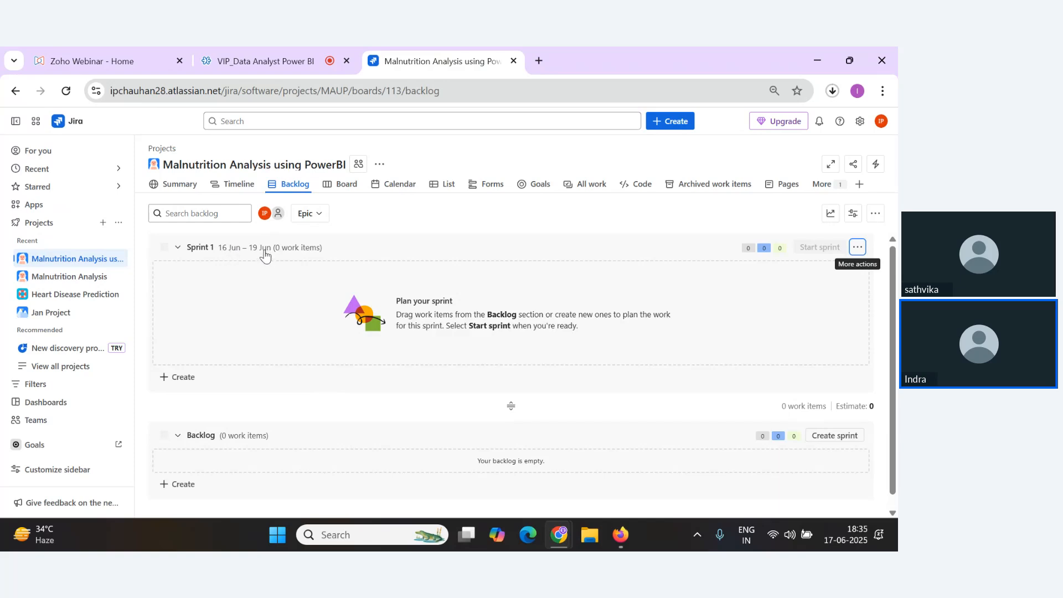
Reload the timeline and examine the Data collection epic's details and child stories.
scroll(279, 266, "down", 1)
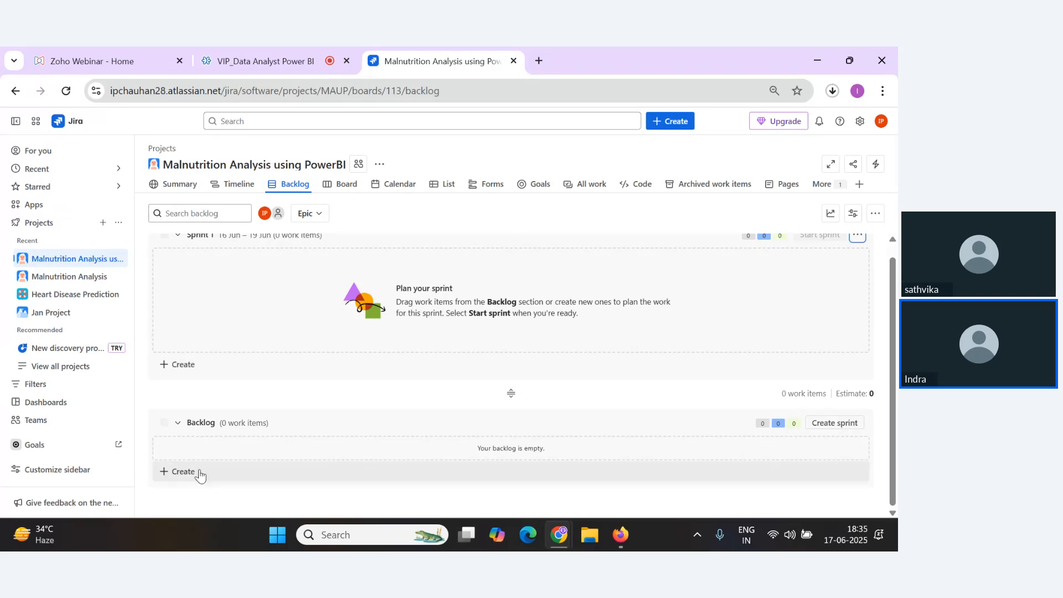
scroll(247, 387, "up", 1)
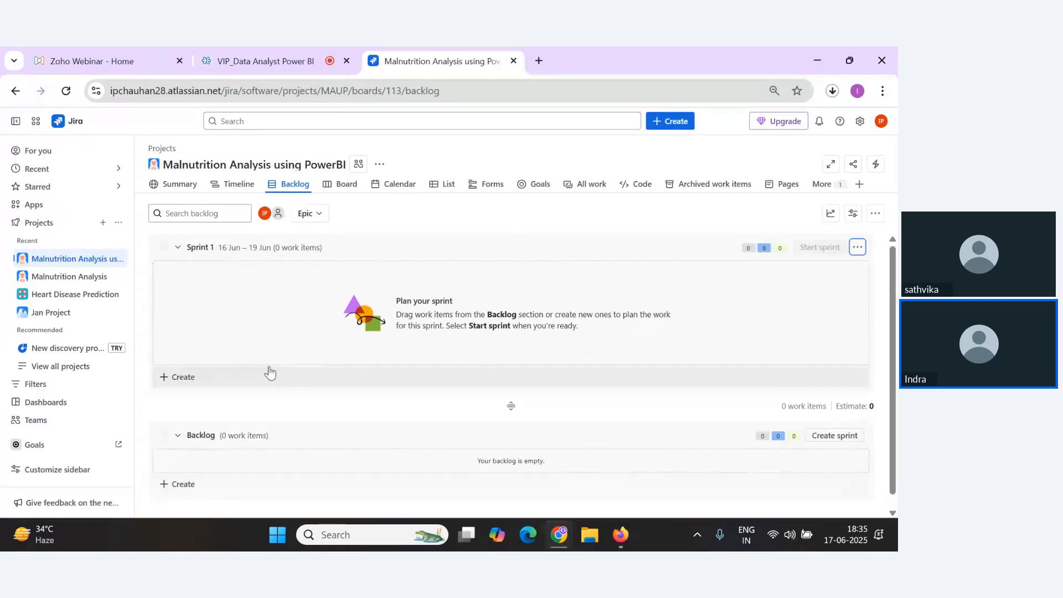
scroll(279, 364, "down", 1)
left_click(341, 185)
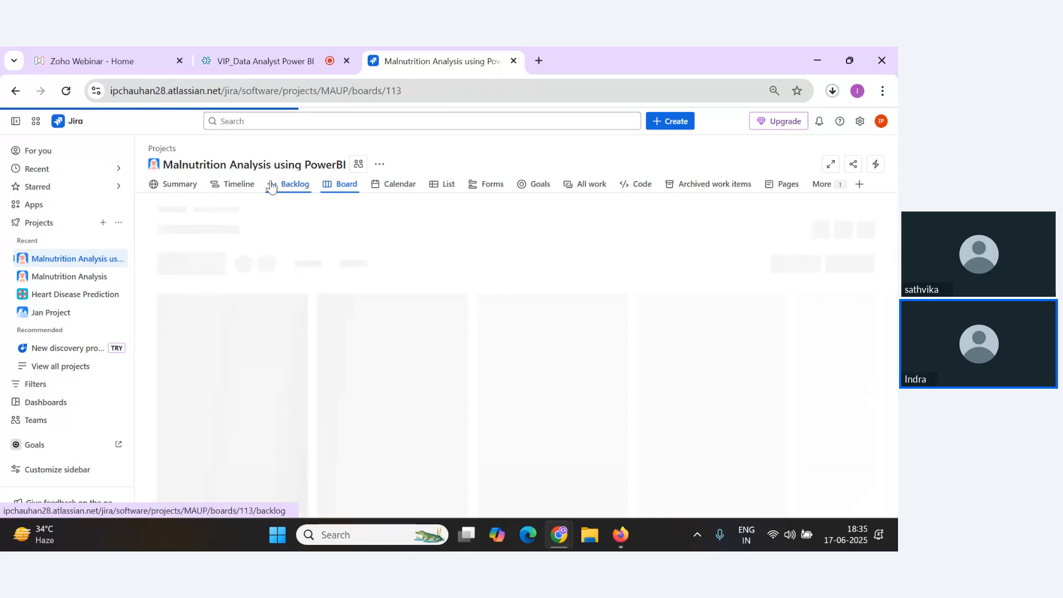
left_click(242, 185)
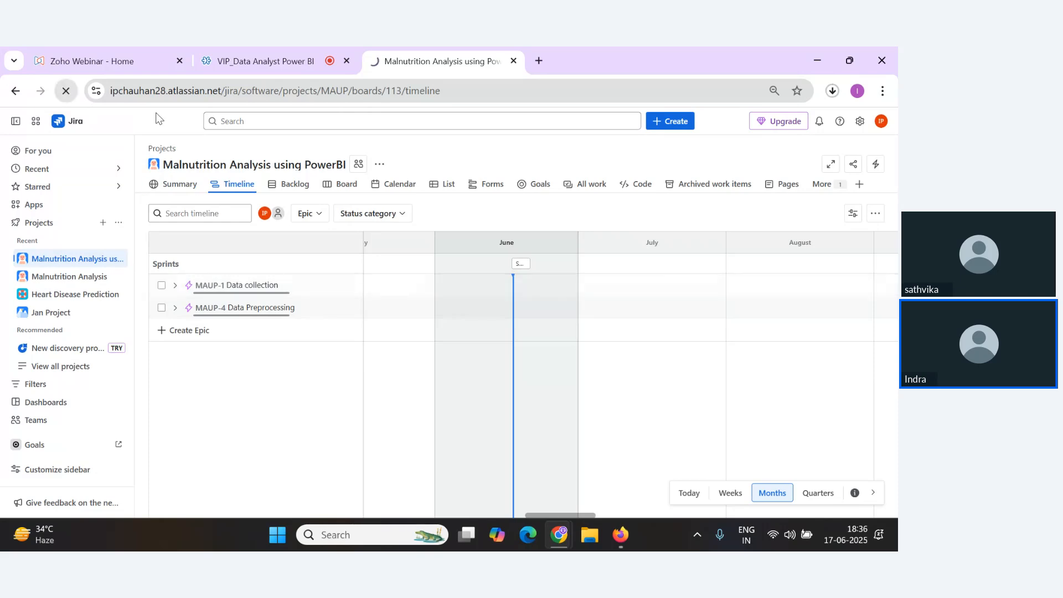
left_click(66, 91)
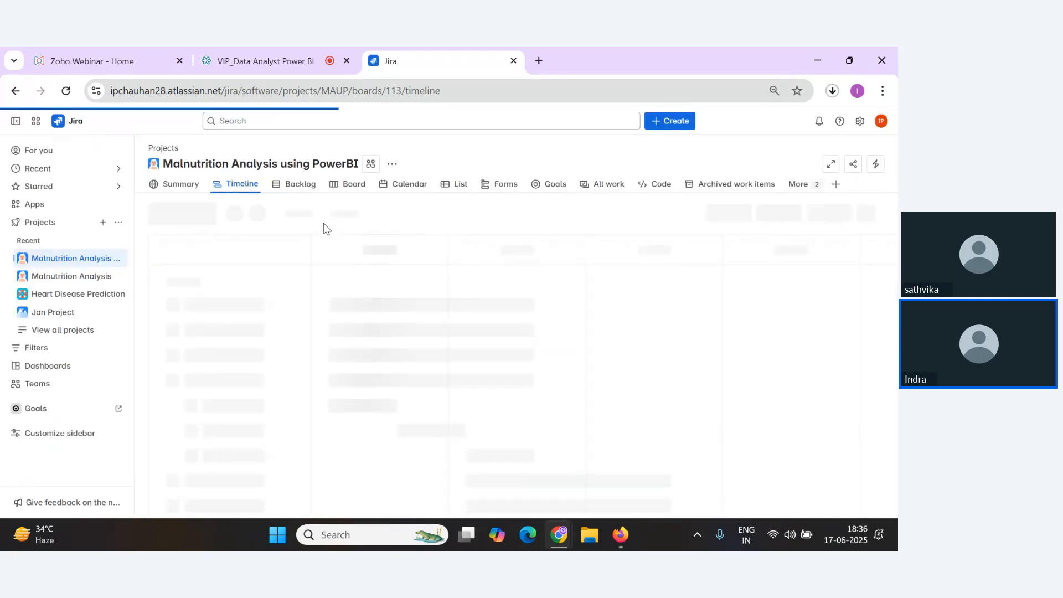
left_click(327, 293)
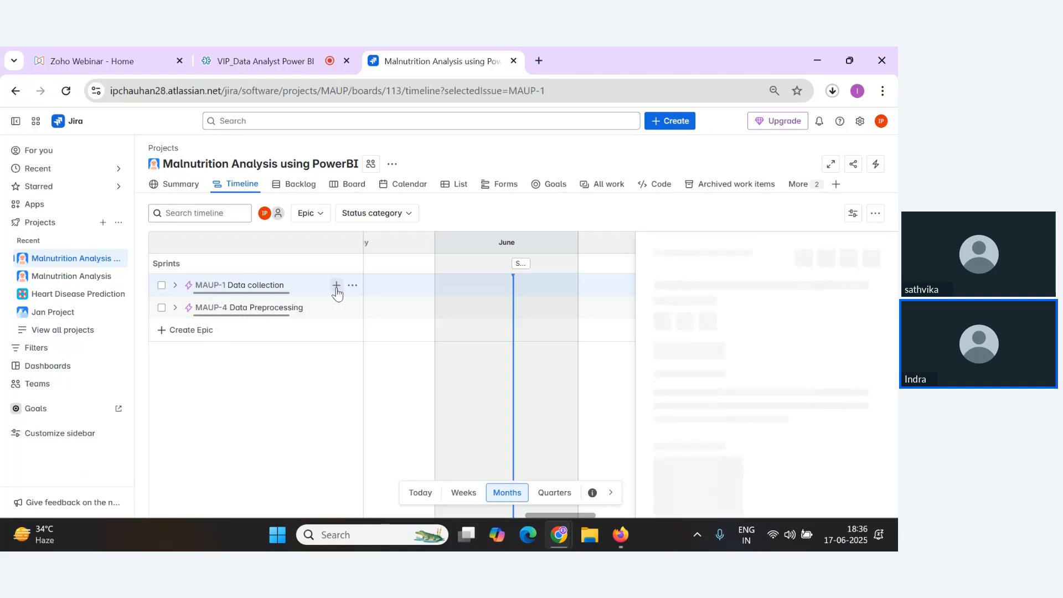
left_click(337, 285)
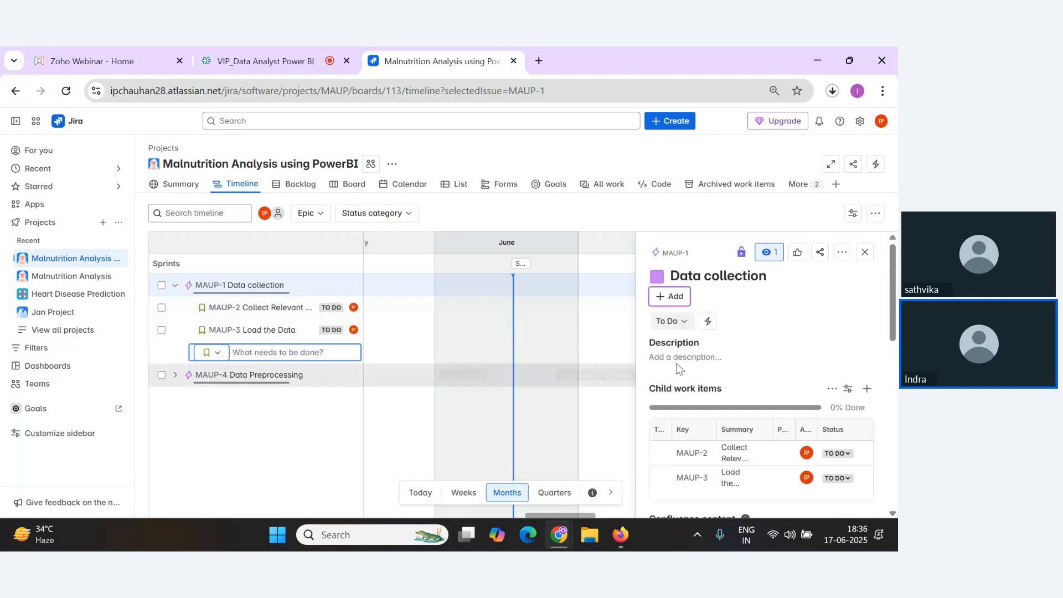
left_click(864, 253)
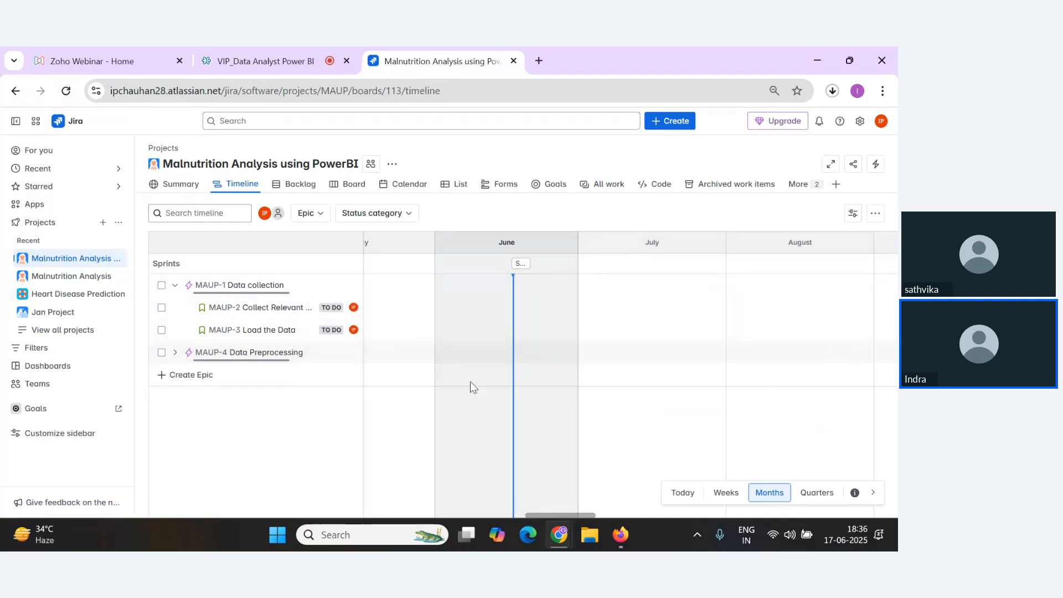
Try to set the Collect Relevant Data story's sprint from its details panel.
left_click(285, 286)
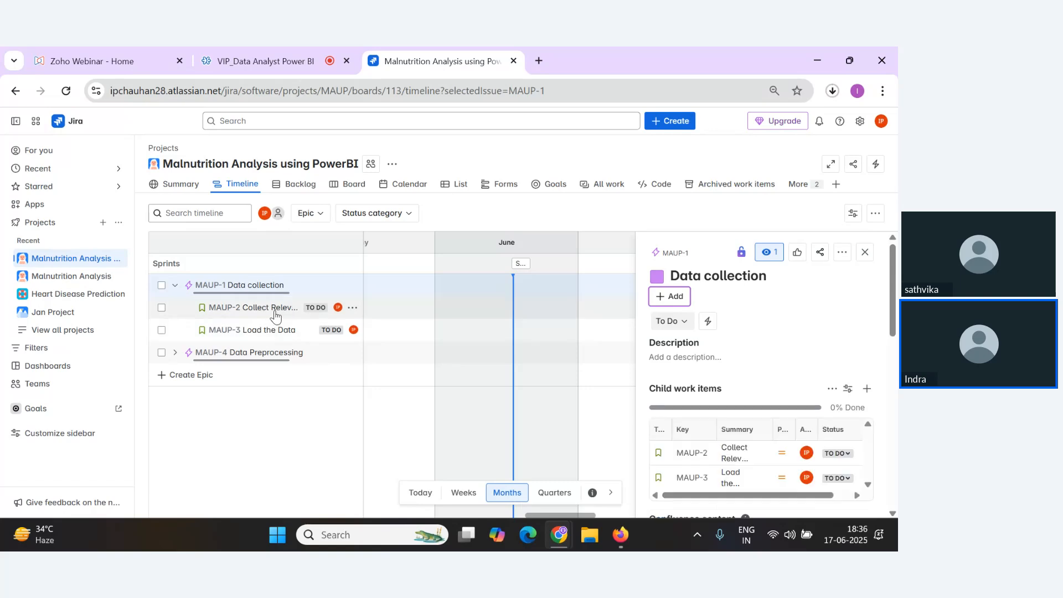
scroll(829, 410, "down", 1)
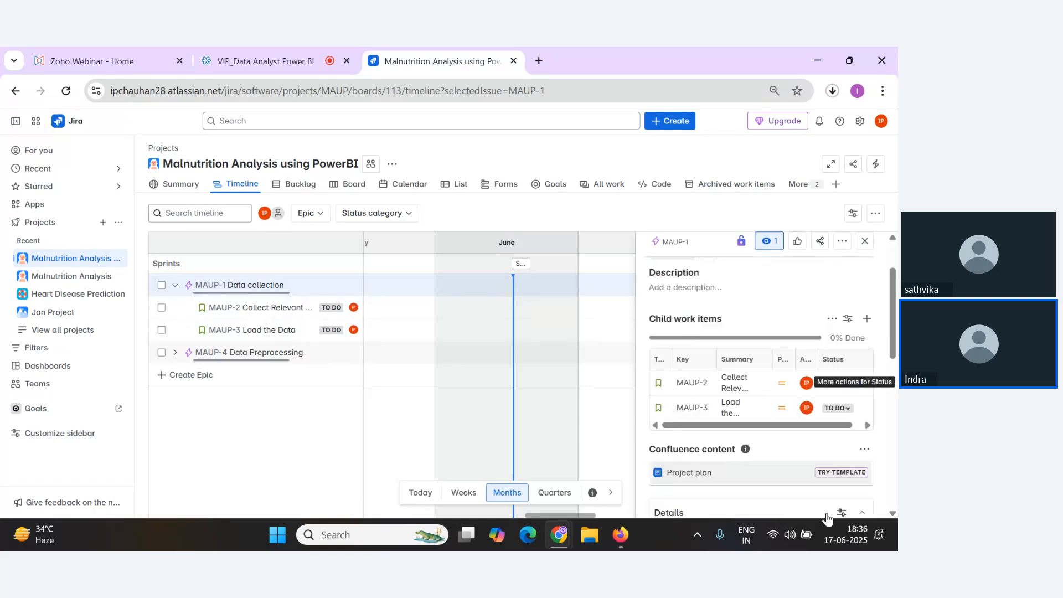
left_click(285, 308)
scroll(795, 388, "down", 5)
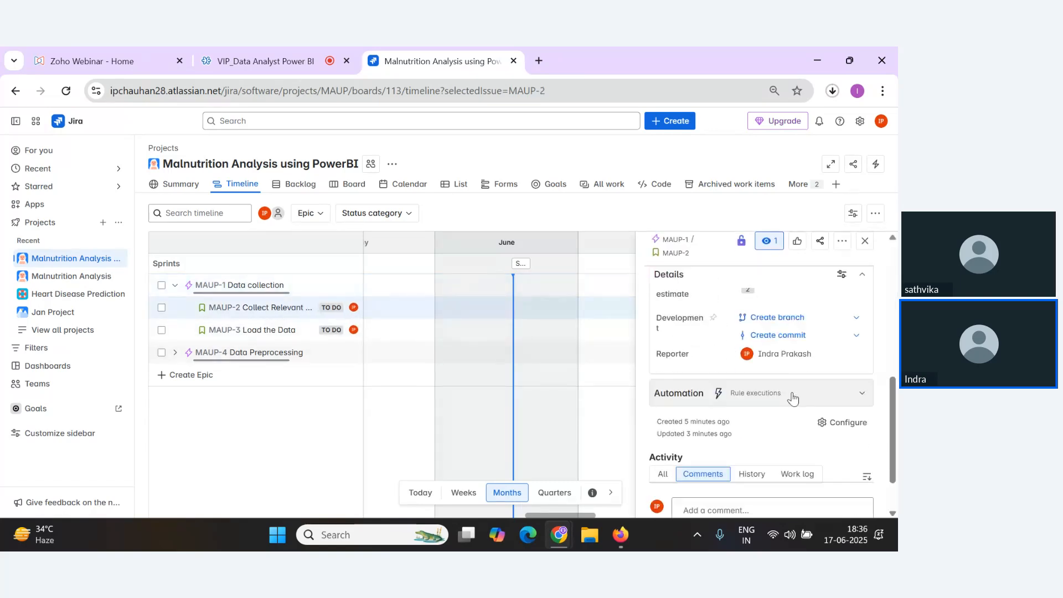
scroll(795, 398, "up", 3)
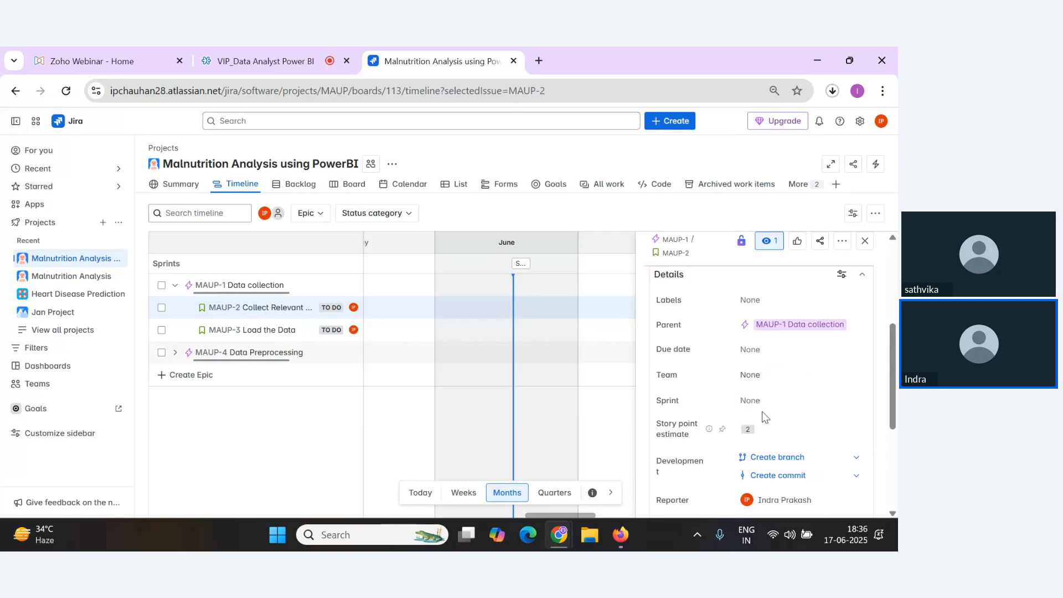
left_click(792, 401)
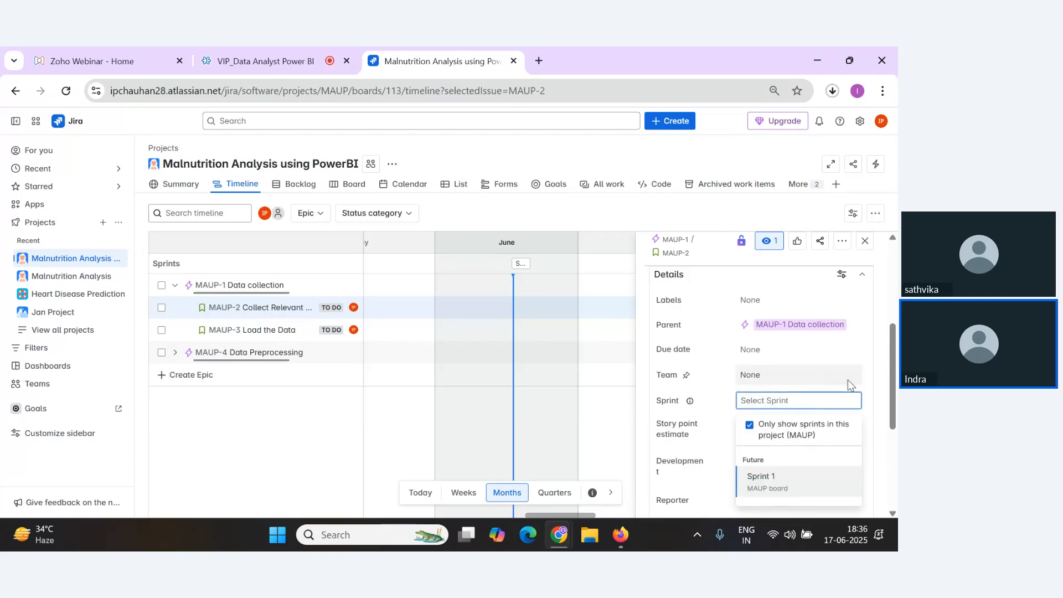
left_click(891, 404)
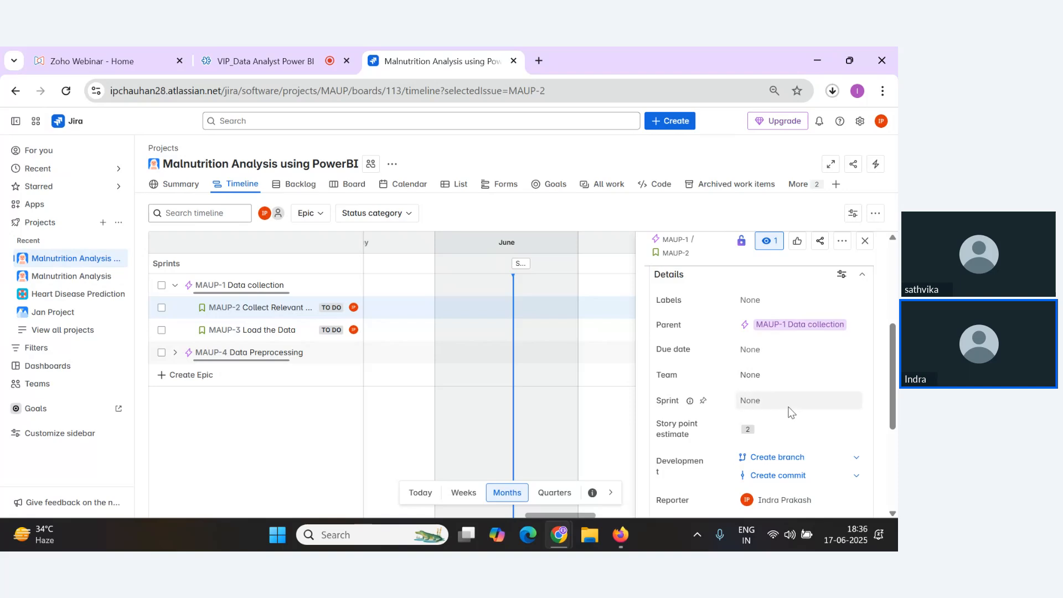
scroll(795, 426, "up", 3)
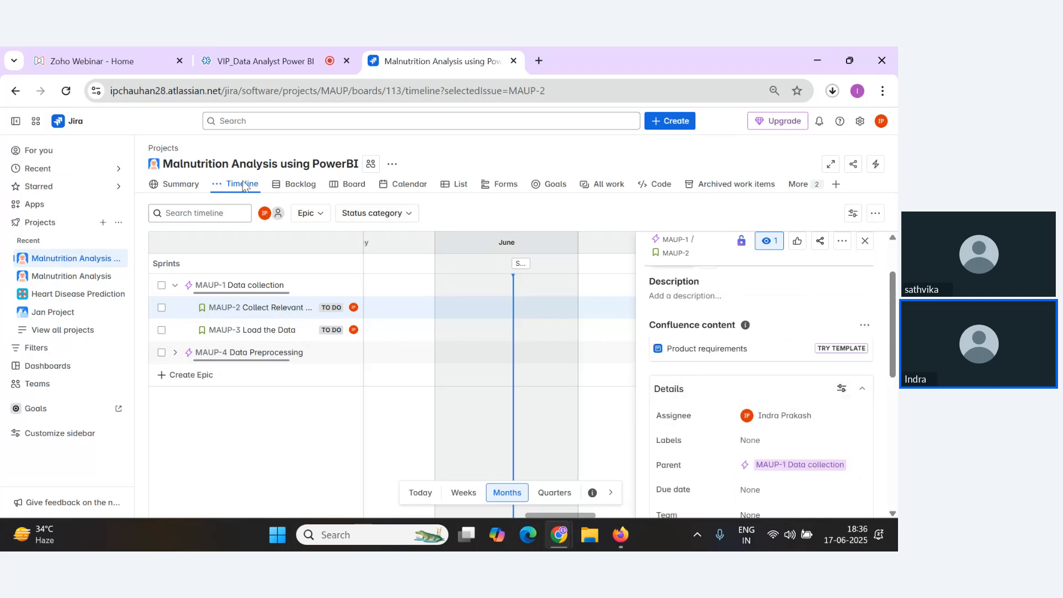
Move the Collect Relevant Data and Load the Data stories from the backlog into Sprint 1.
left_click(294, 187)
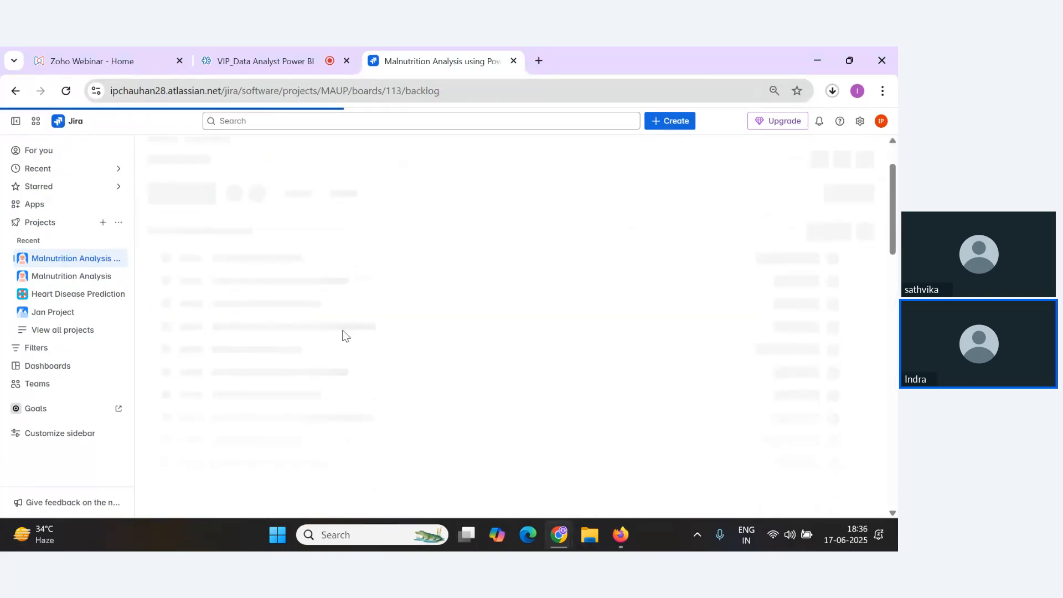
scroll(305, 399, "down", 2)
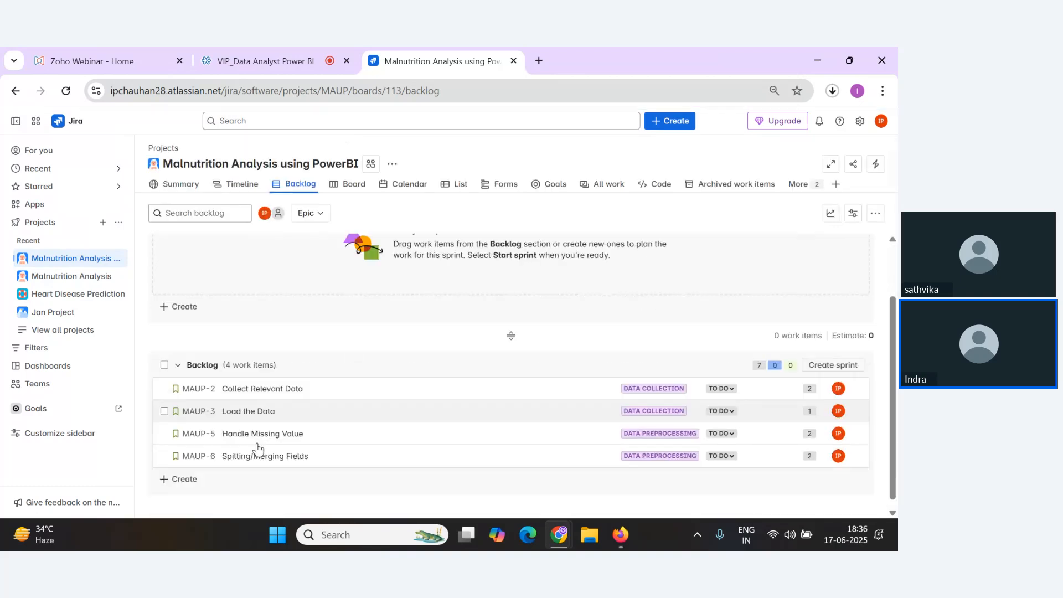
scroll(256, 448, "up", 2)
scroll(264, 393, "down", 2)
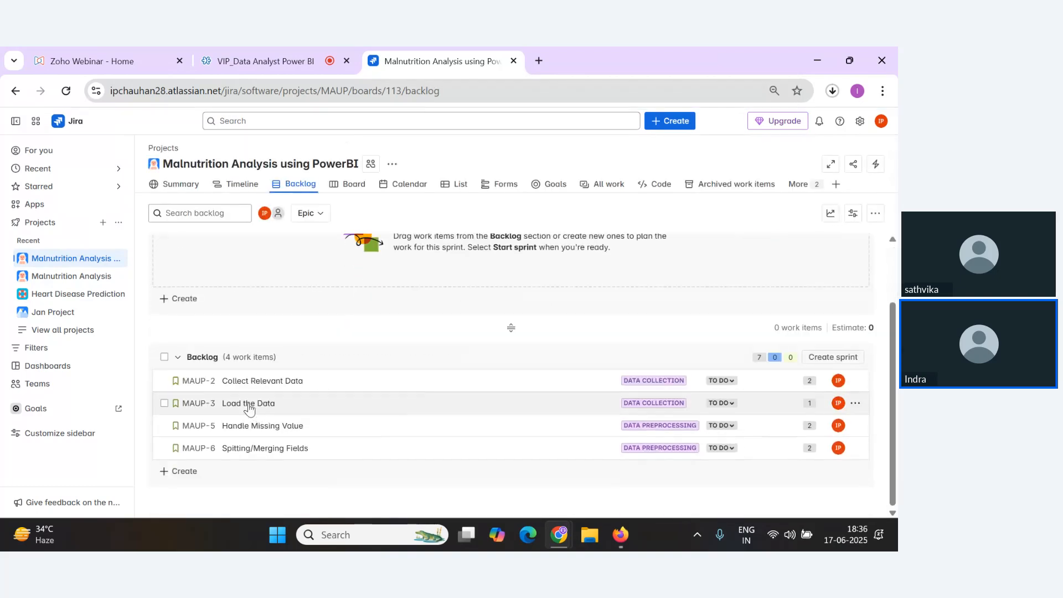
key("alt+Tab")
key("alt+Tab")
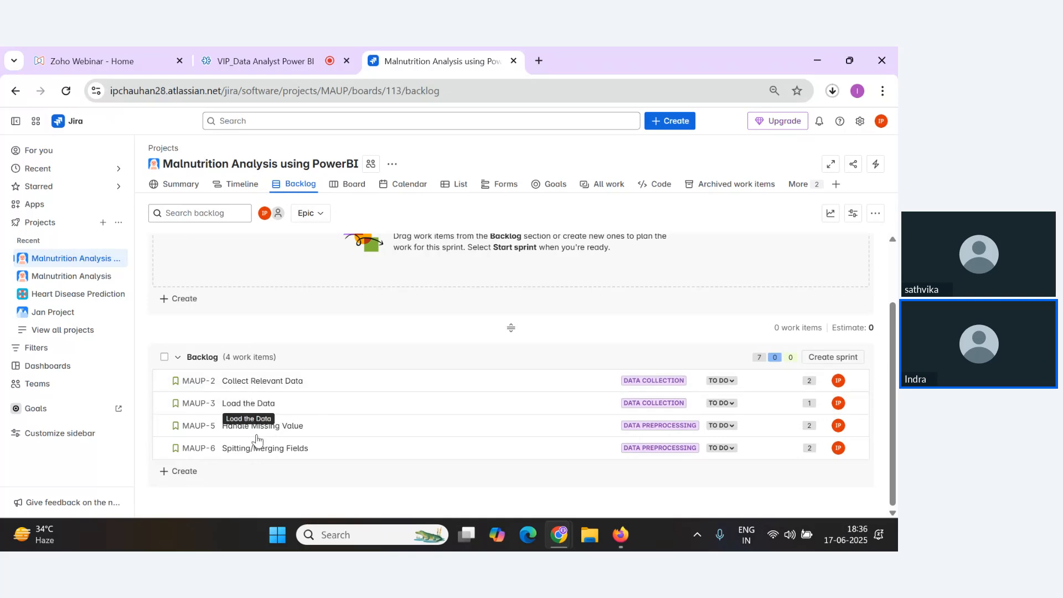
scroll(273, 441, "up", 2)
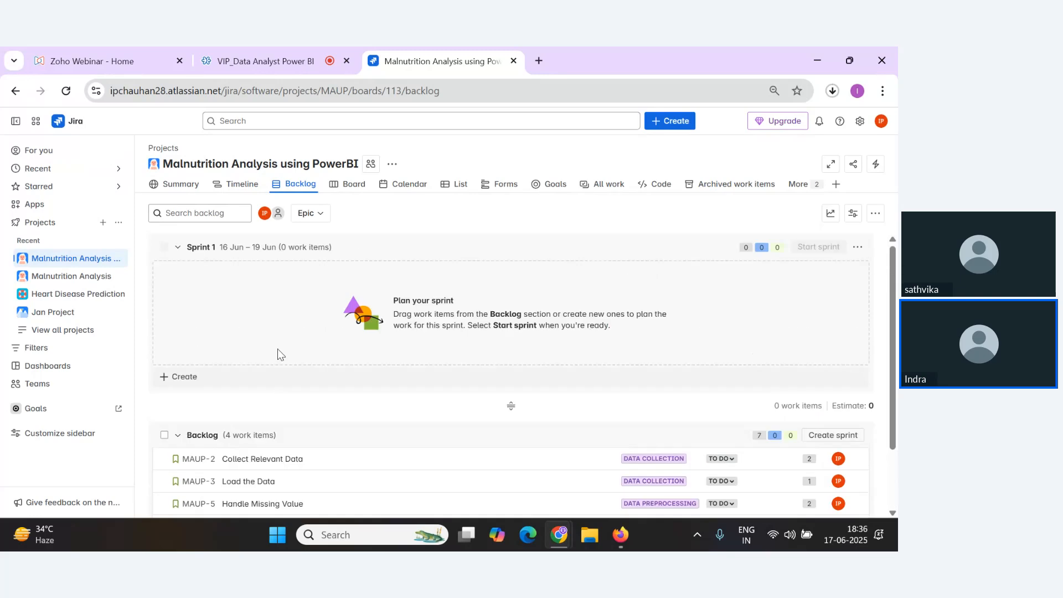
scroll(269, 395, "down", 2)
scroll(265, 404, "up", 2)
left_click_drag(261, 460, 266, 300)
left_click_drag(261, 378, 265, 286)
left_click_drag(255, 386, 274, 303)
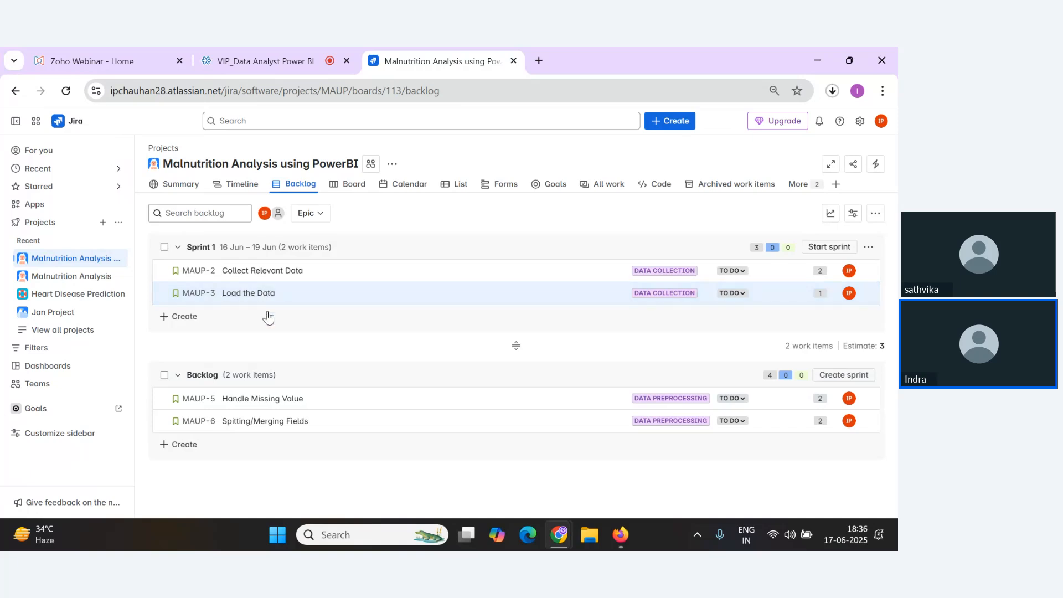
Create a second sprint below Sprint 1 in the backlog.
left_click(191, 324)
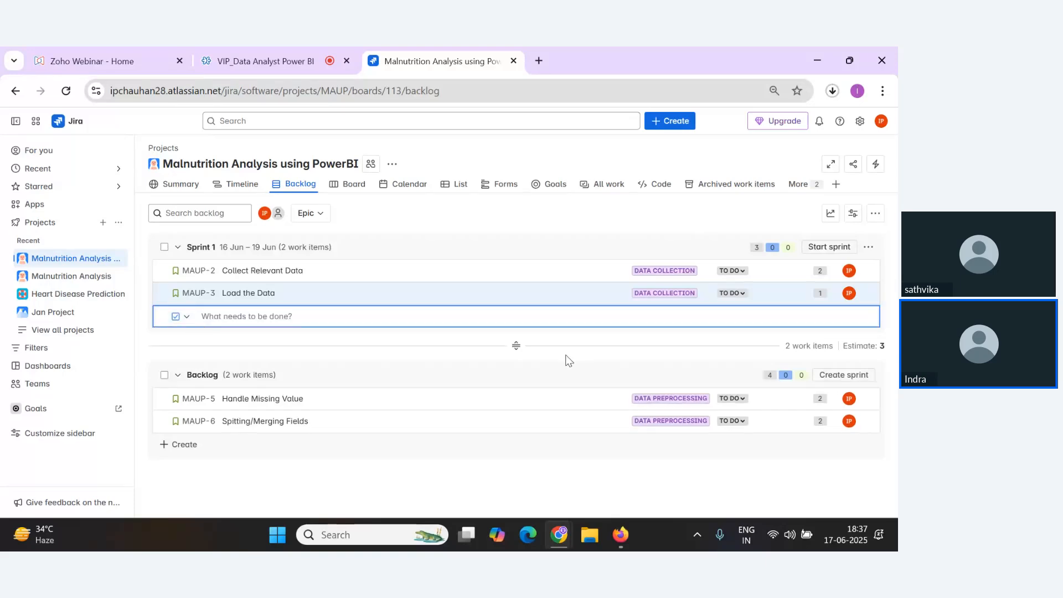
left_click(356, 338)
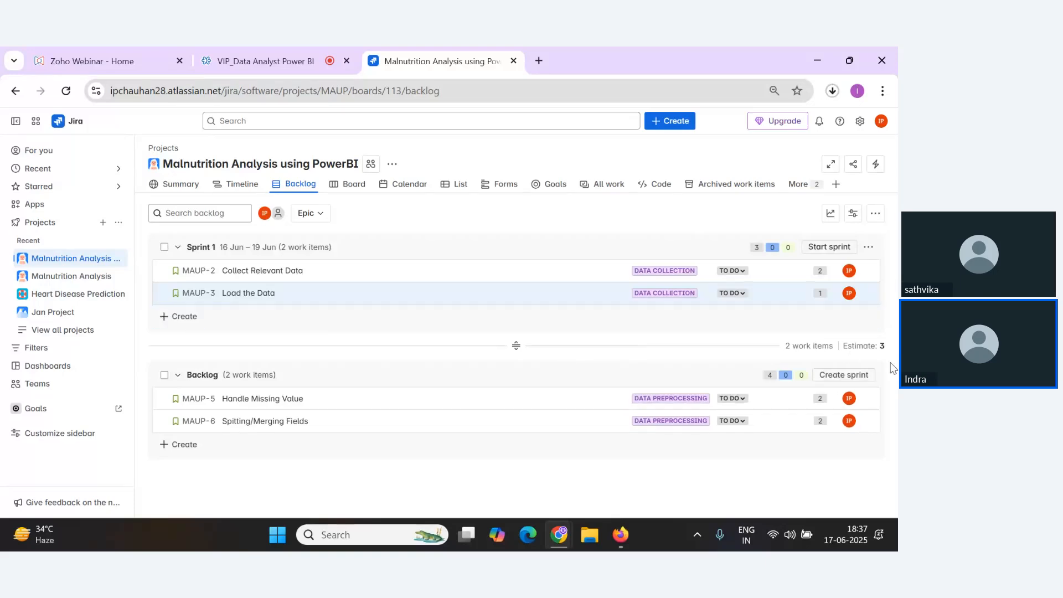
left_click(845, 375)
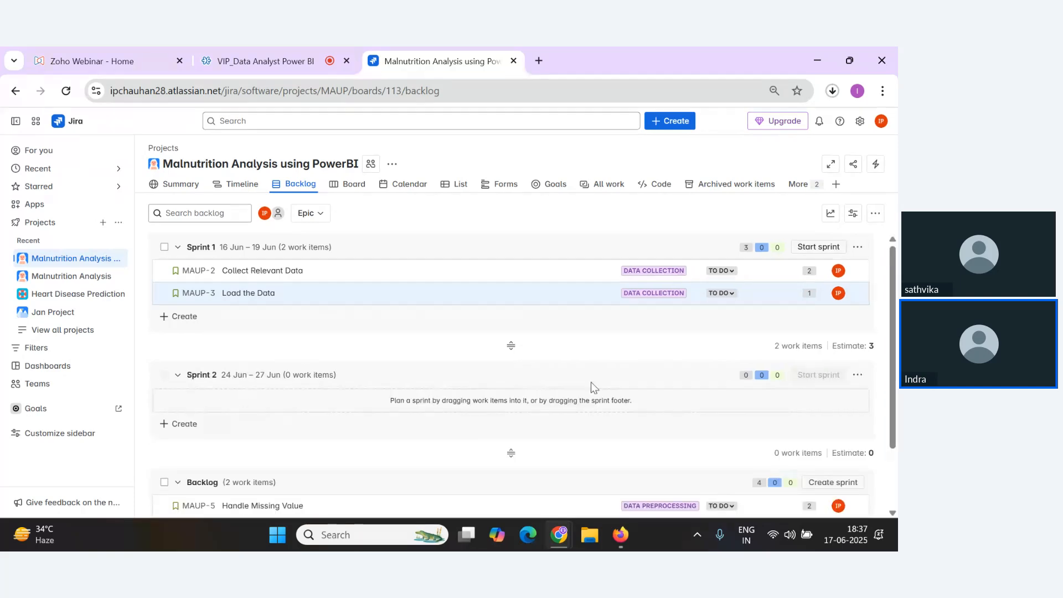
Edit Sprint 2 to start on 6/21/2025 and end on 6/24/2025.
left_click(857, 375)
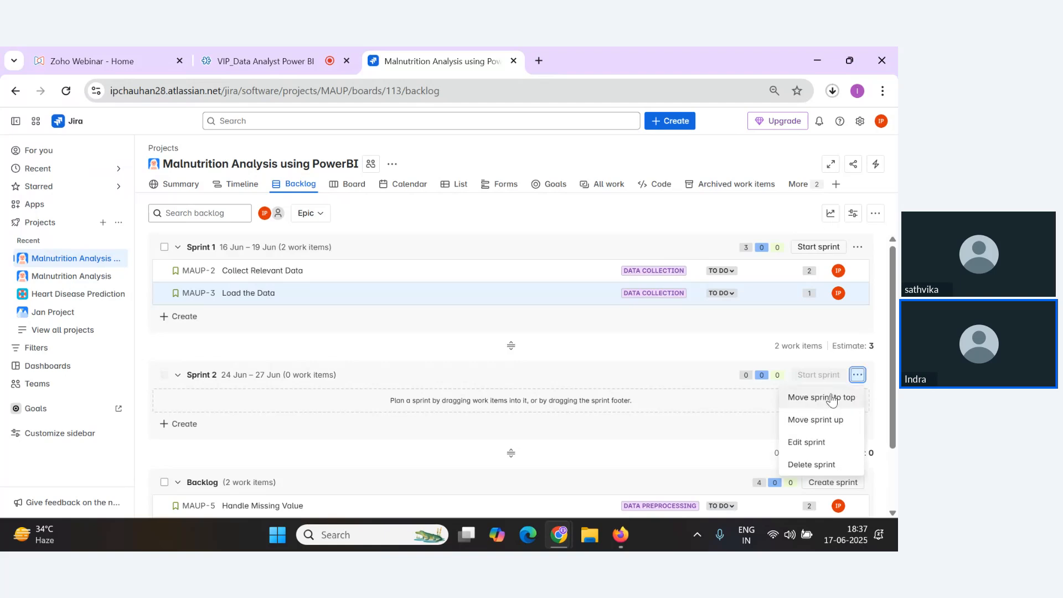
left_click(810, 443)
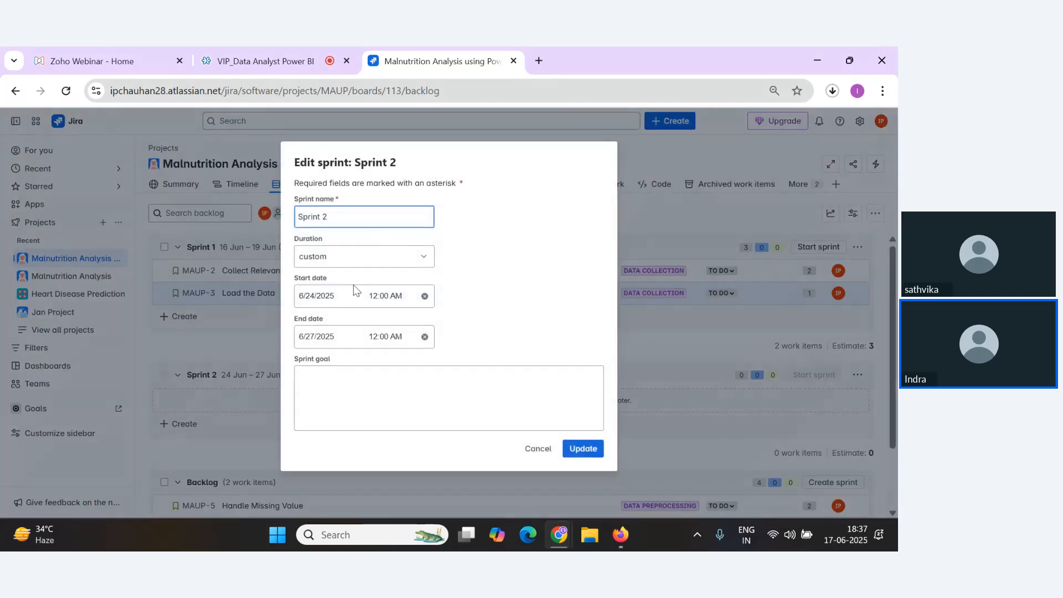
left_click(331, 302)
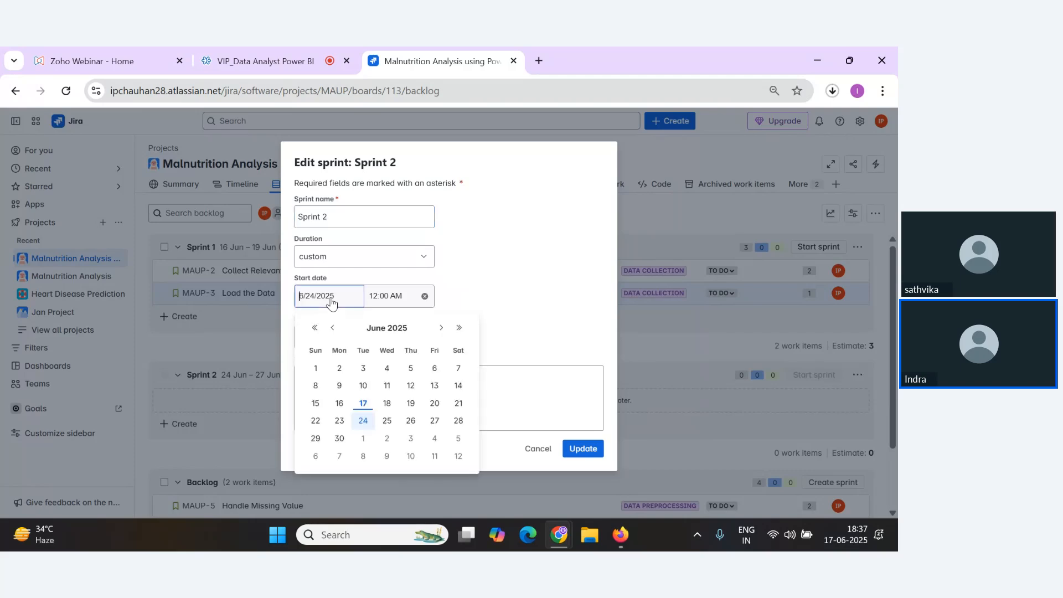
left_click(459, 408)
left_click(339, 343)
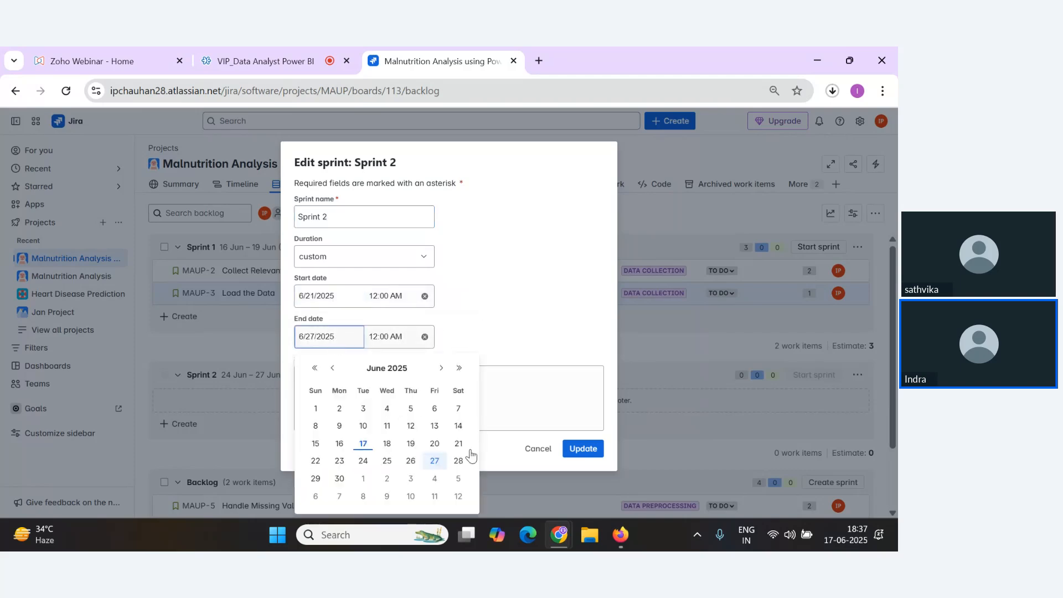
left_click(363, 465)
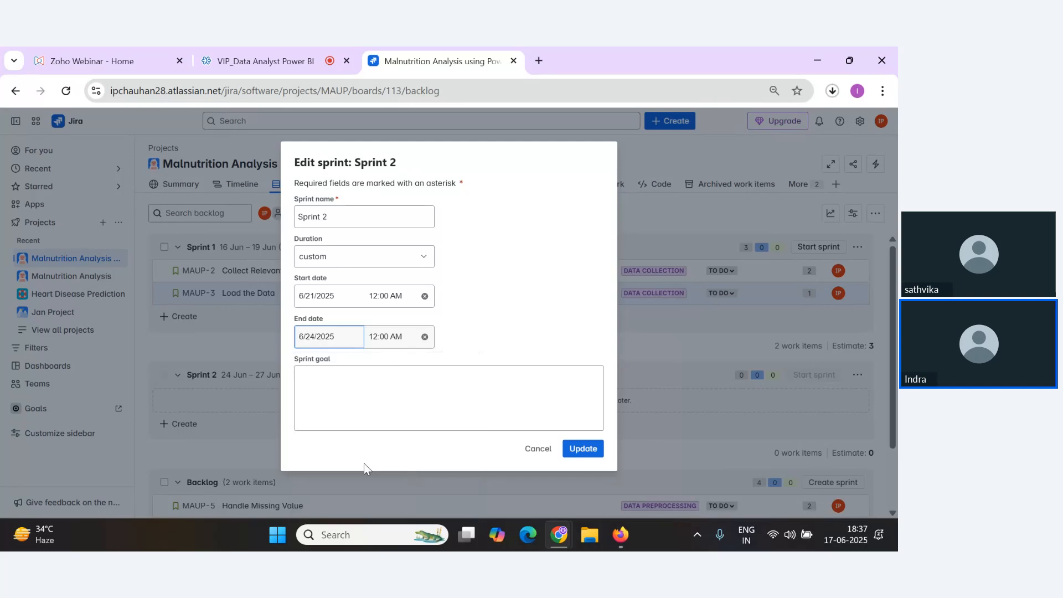
left_click(584, 459)
Move the Handle Missing Value and Spitting/Merging Fields stories from the backlog into Sprint 2.
scroll(312, 415, "down", 2)
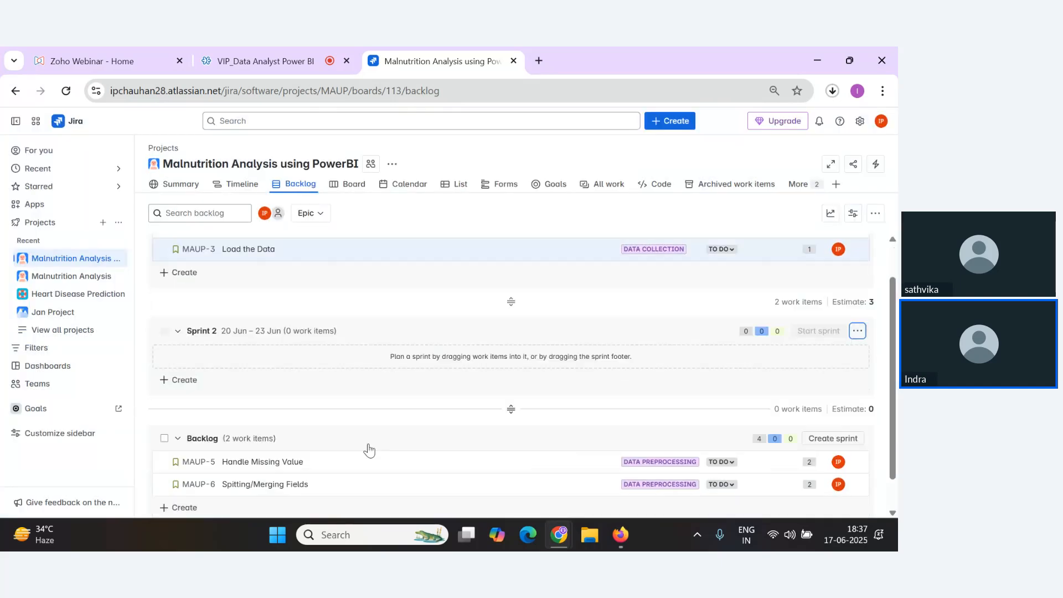
left_click_drag(272, 433, 303, 321)
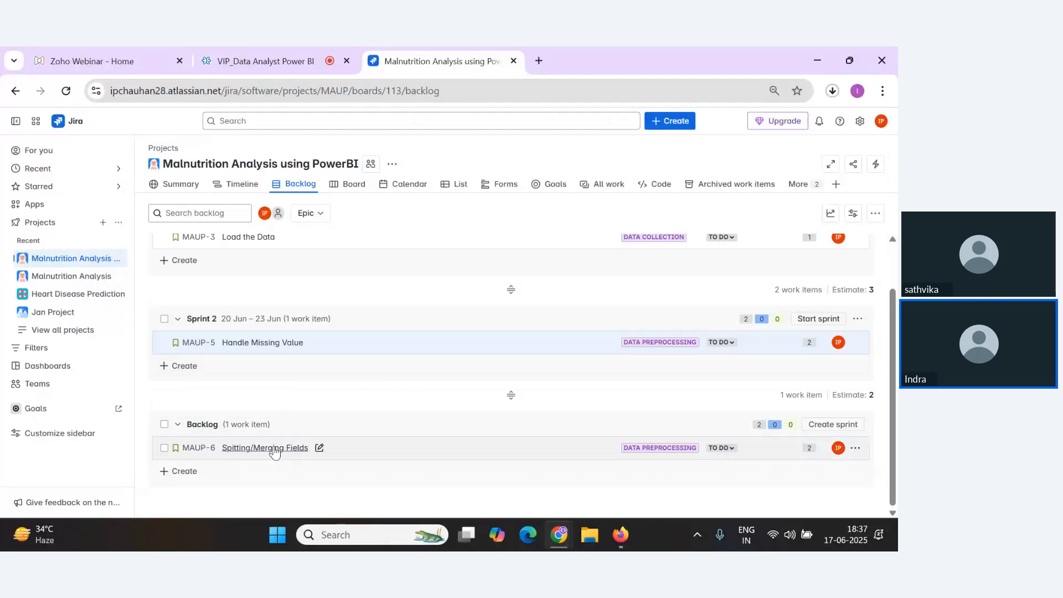
left_click_drag(316, 446, 316, 360)
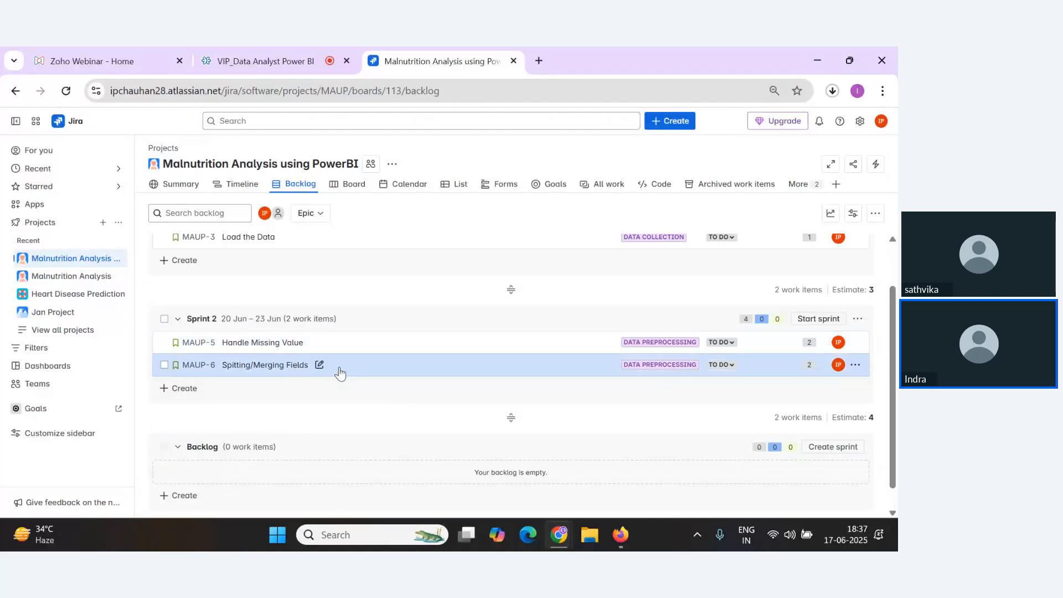
scroll(321, 340, "down", 1)
scroll(320, 341, "up", 2)
key("alt+Tab")
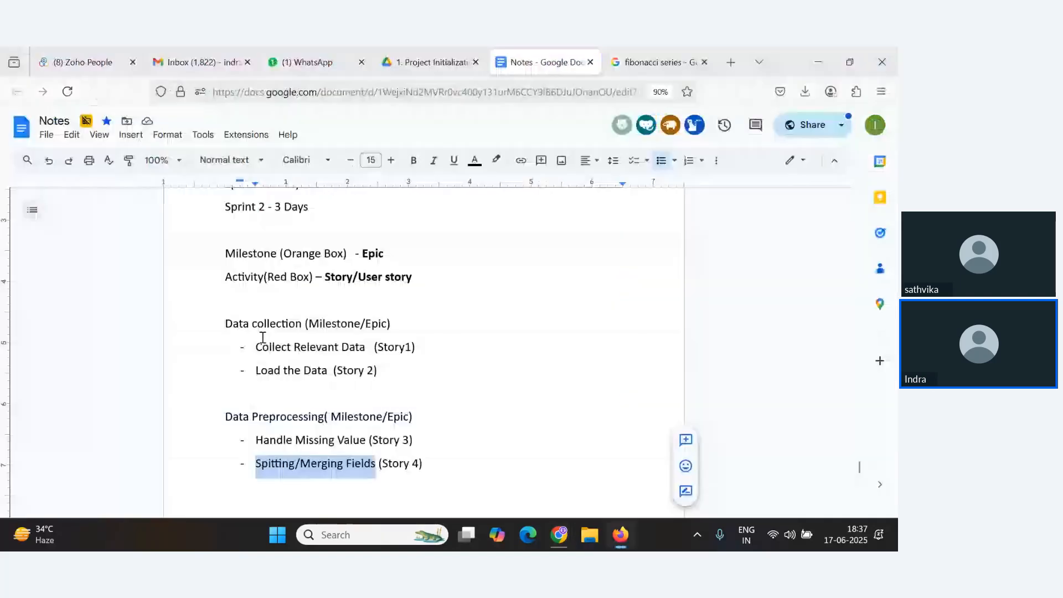
key("alt+Tab")
left_click(291, 52)
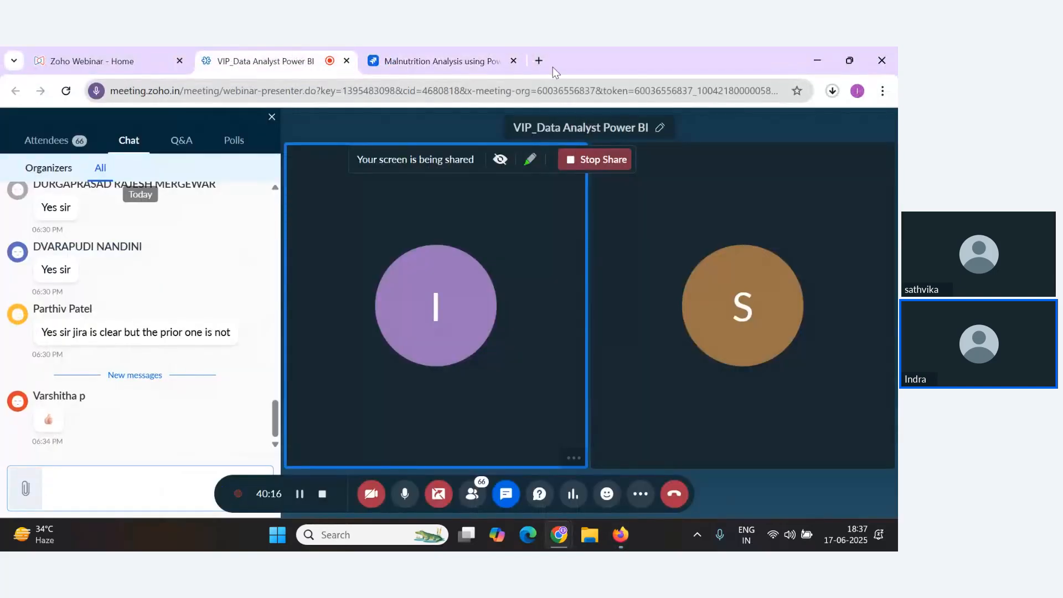
left_click(438, 60)
scroll(333, 288, "down", 2)
scroll(363, 321, "up", 1)
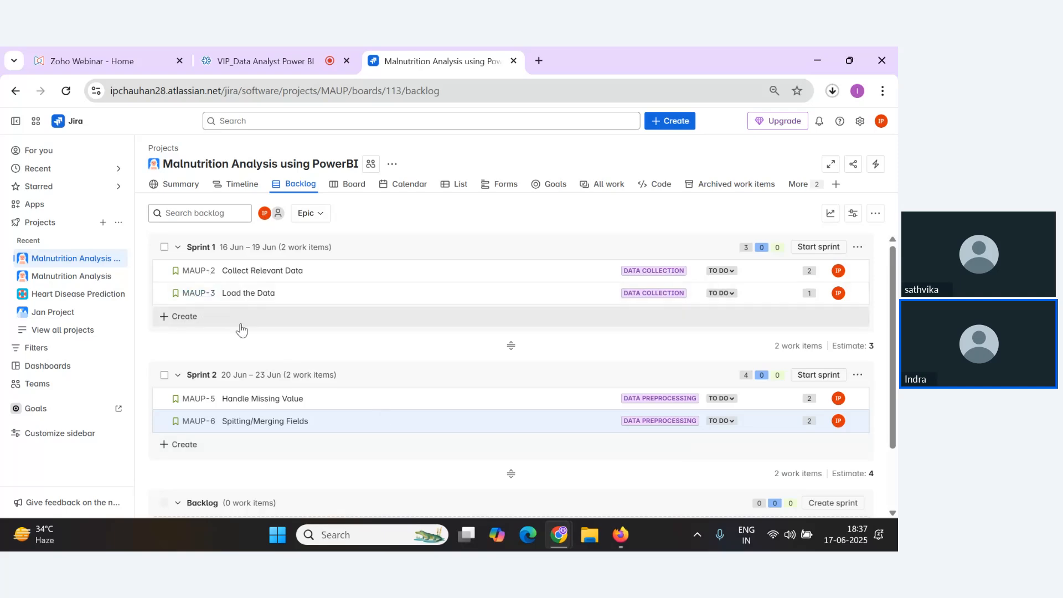
left_click(846, 535)
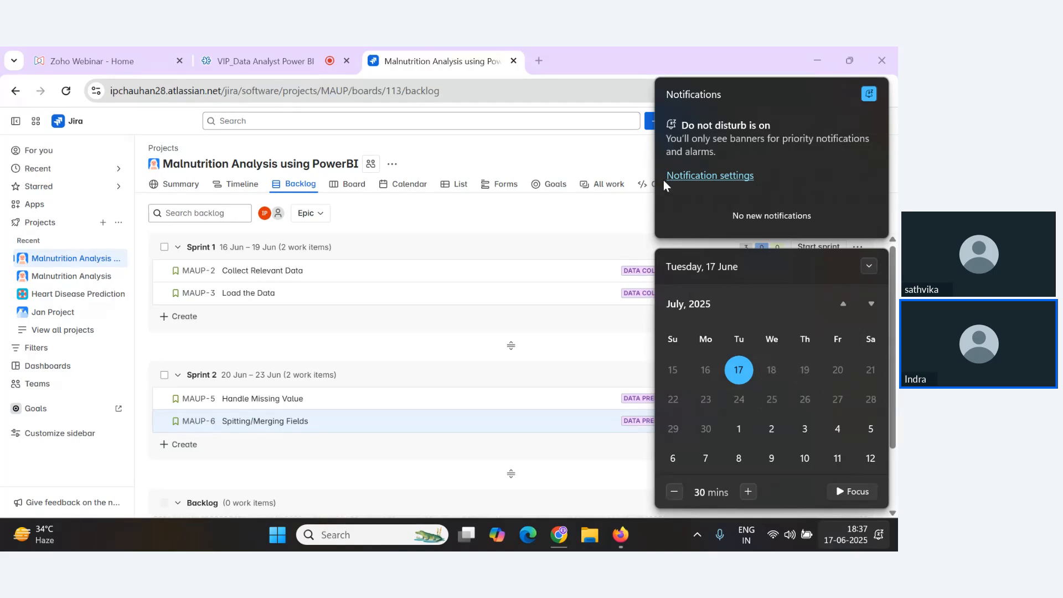
left_click(609, 47)
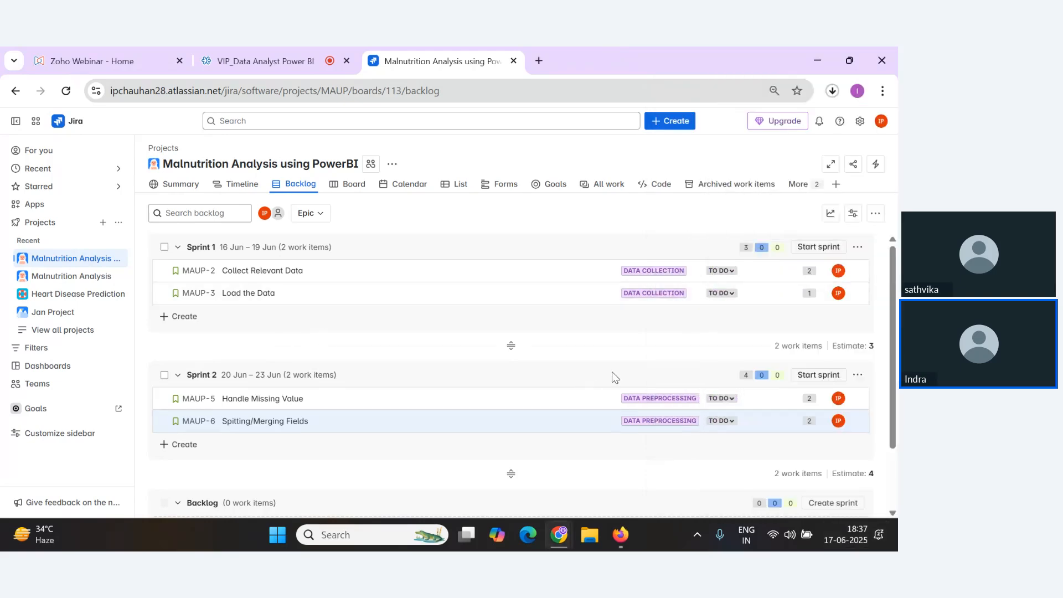
Start Sprint 1 with its planned name and dates, and start Sprint 2 from the backlog as well.
left_click(820, 250)
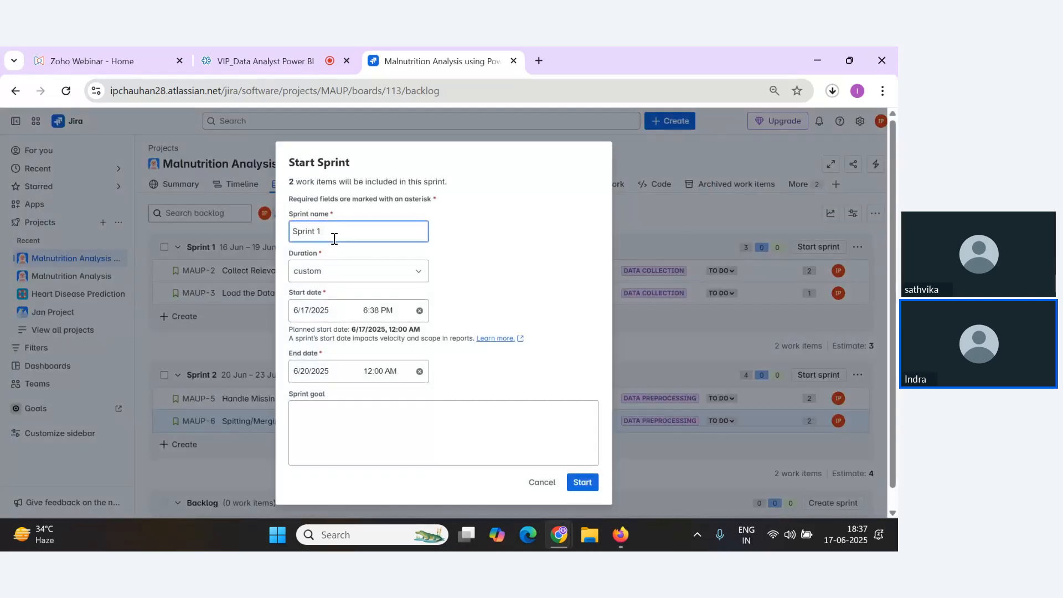
left_click(583, 483)
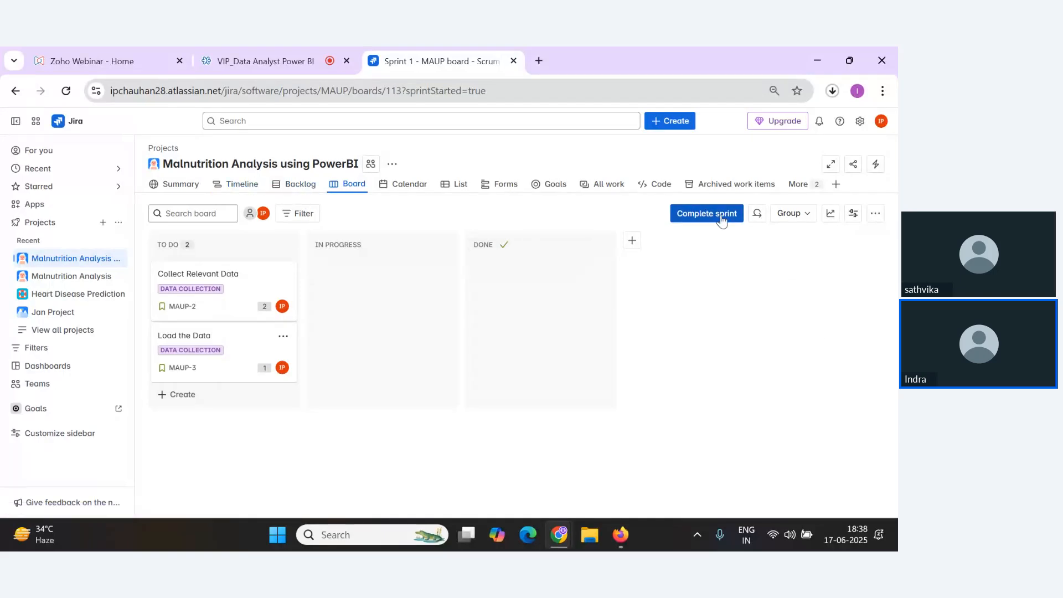
left_click(238, 185)
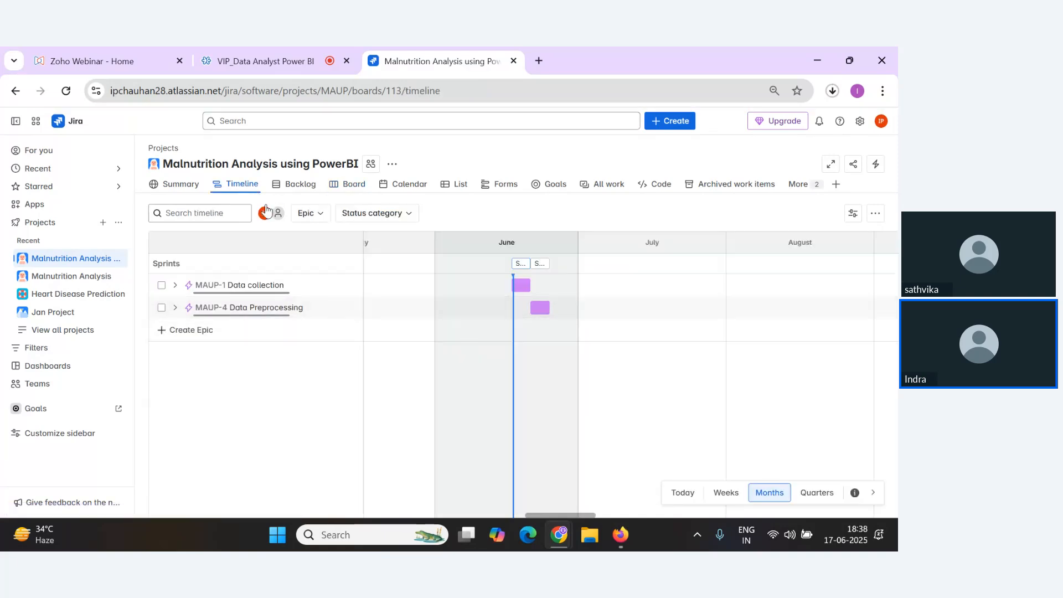
left_click(296, 184)
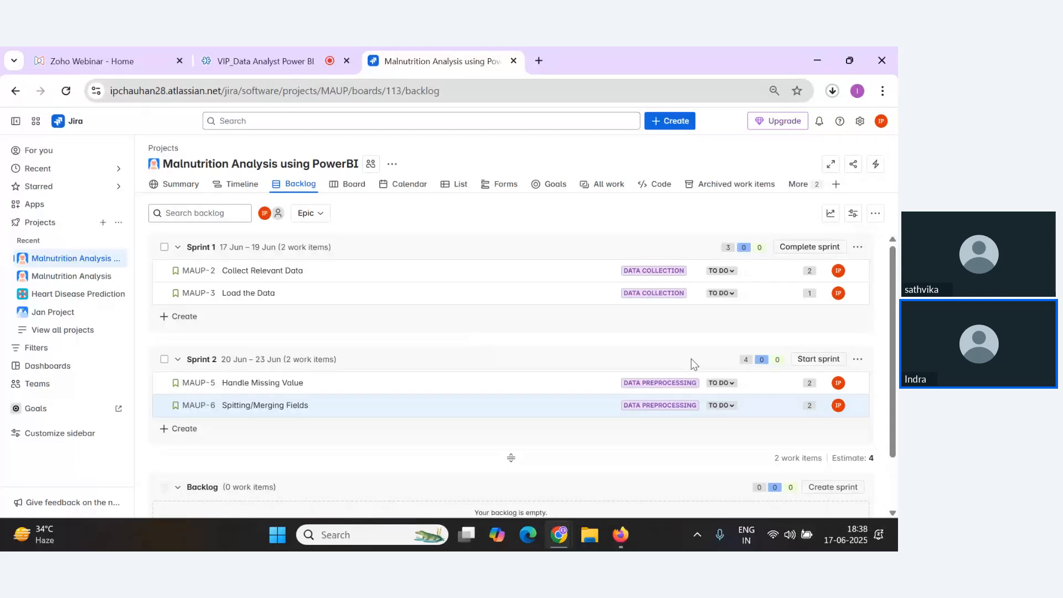
left_click(819, 359)
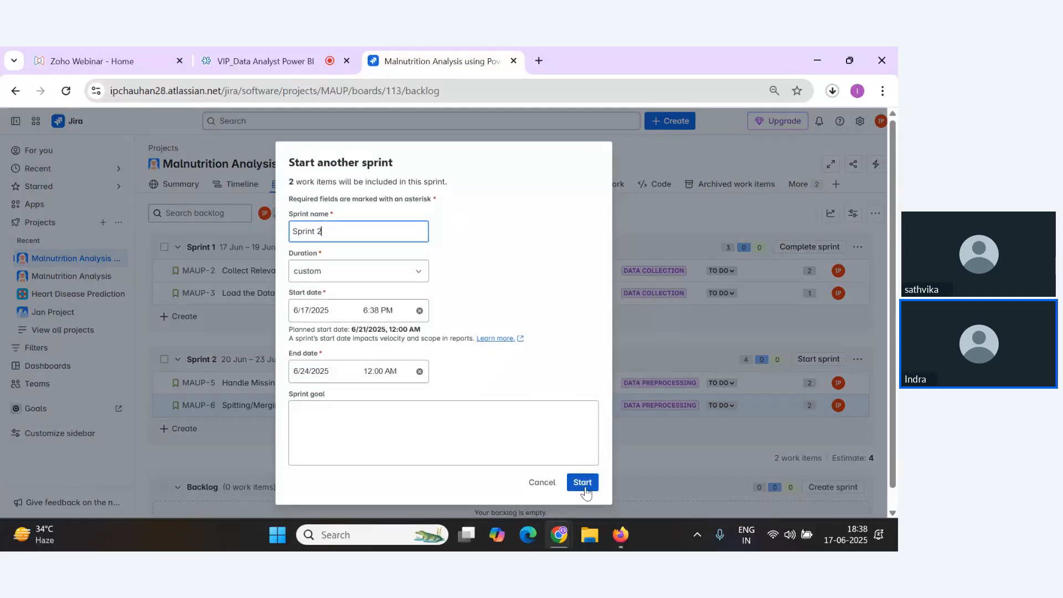
left_click(579, 482)
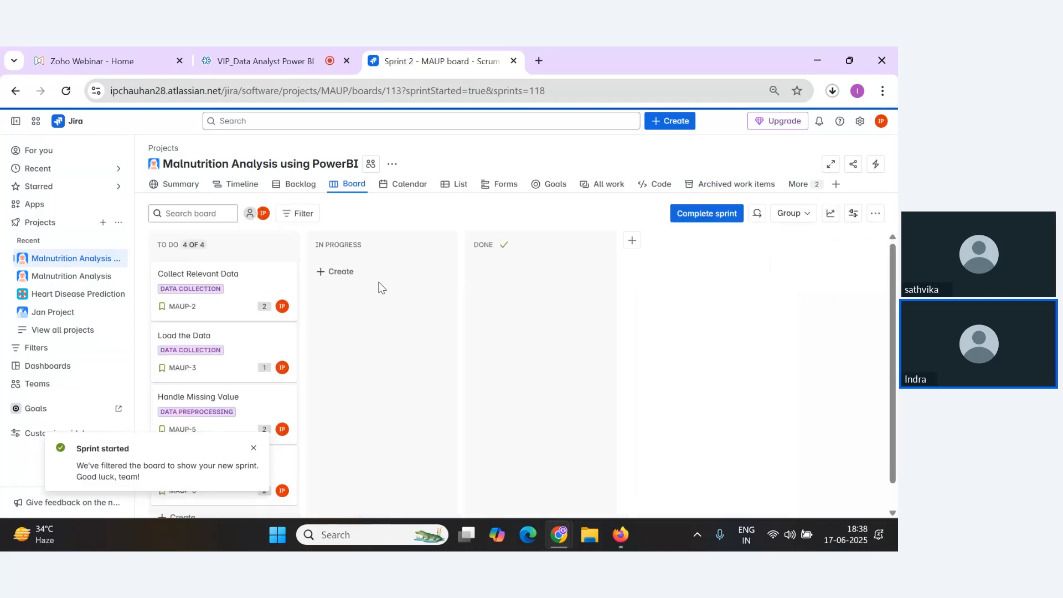
Move all four stories on the sprint board from To Do into the Done column.
scroll(368, 352, "down", 2)
scroll(413, 359, "up", 2)
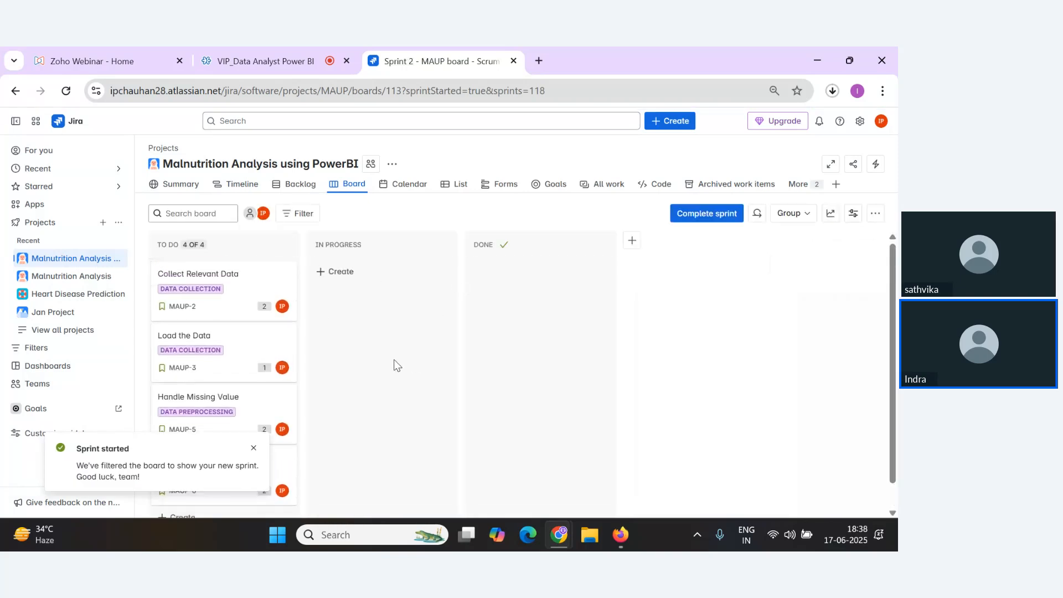
left_click_drag(233, 310, 526, 288)
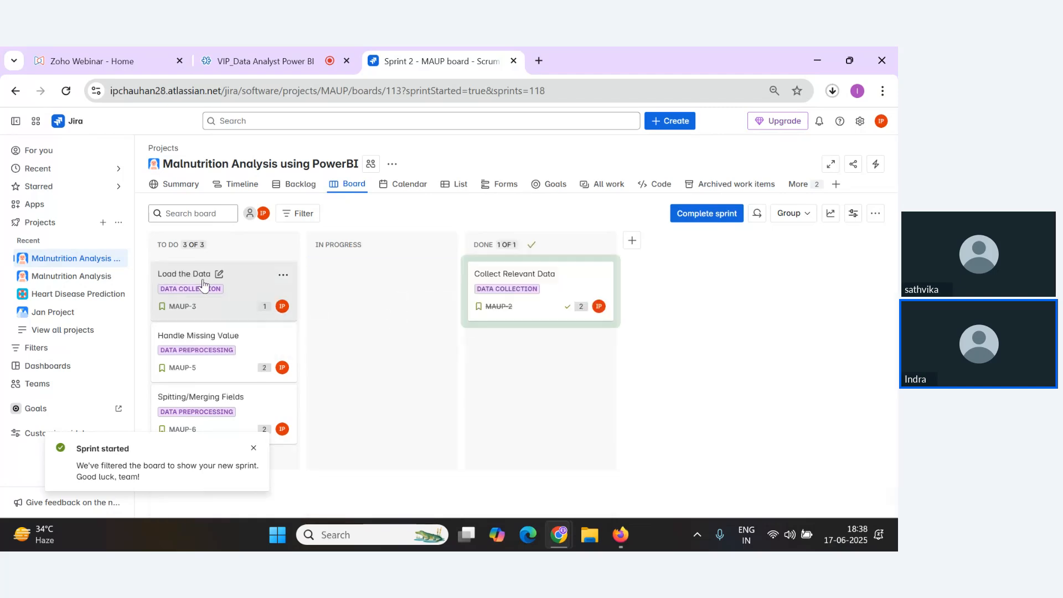
left_click_drag(203, 282, 488, 341)
left_click_drag(220, 344, 499, 427)
left_click_drag(238, 310, 499, 385)
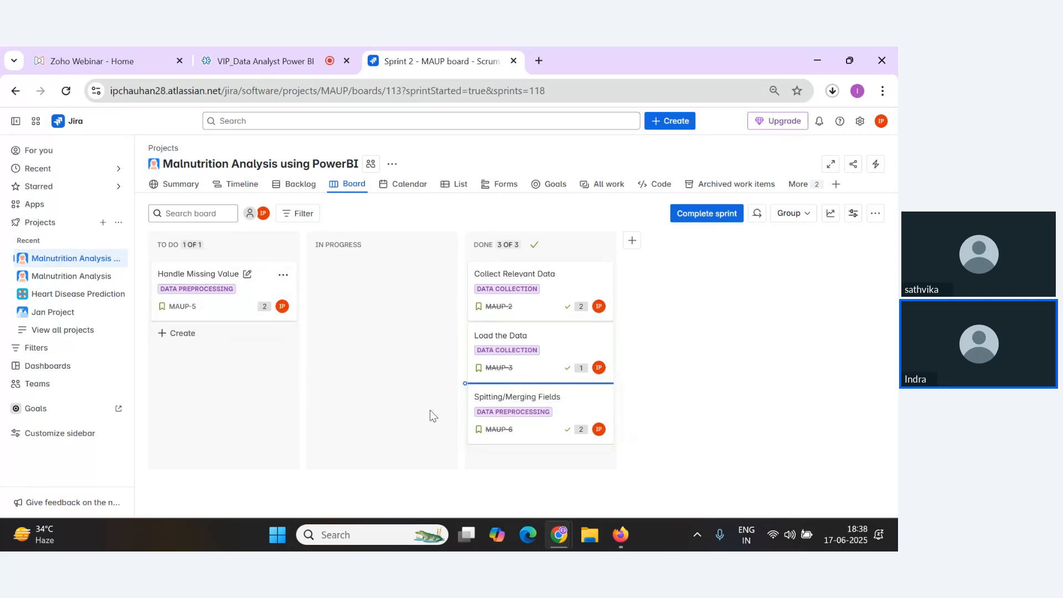
Review the backlog and expand both epics on the timeline to examine their child stories.
left_click(299, 186)
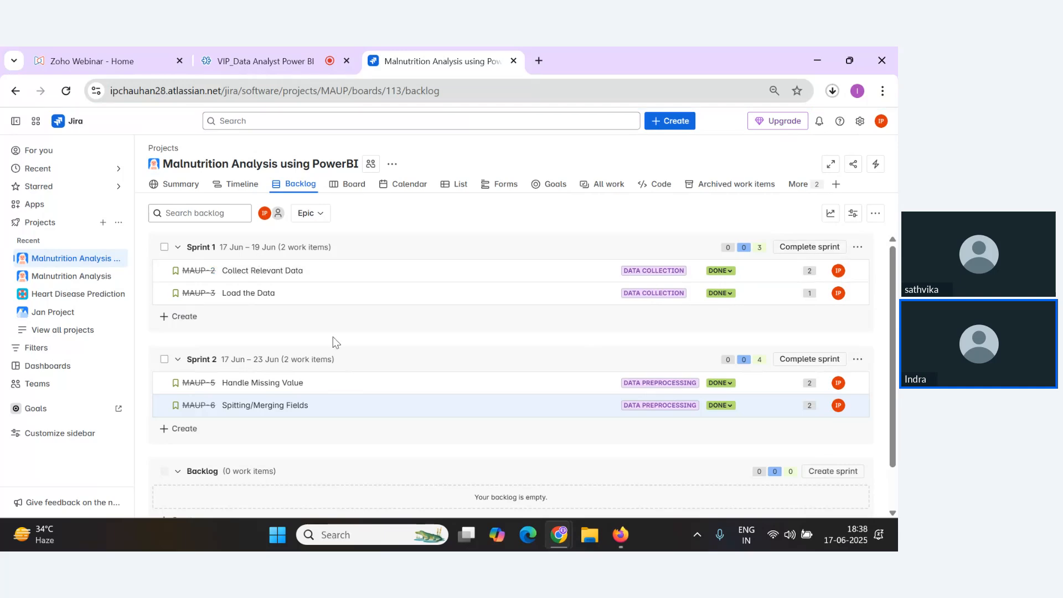
left_click(237, 184)
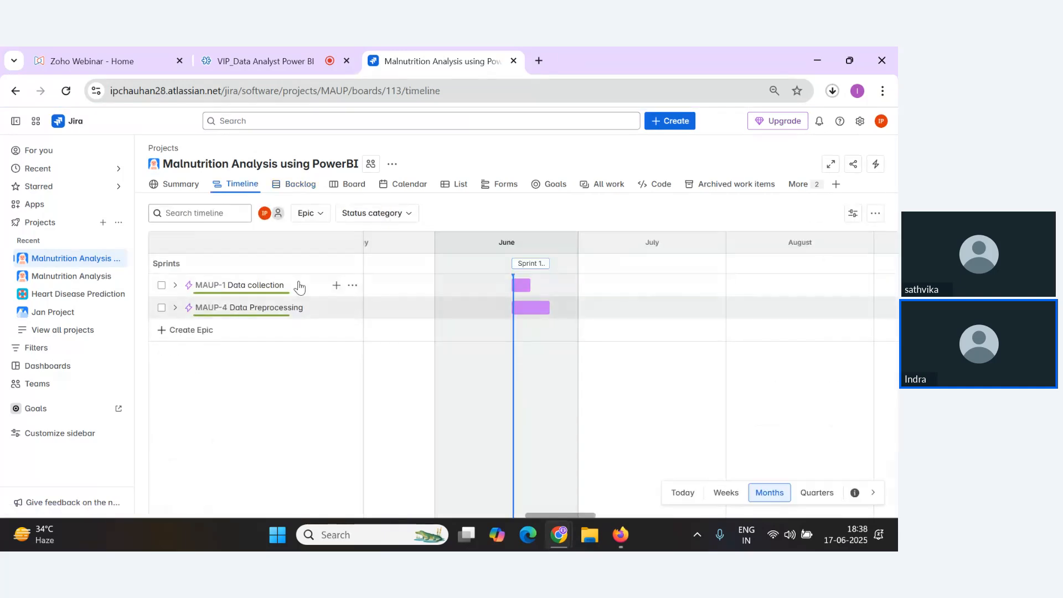
left_click(175, 308)
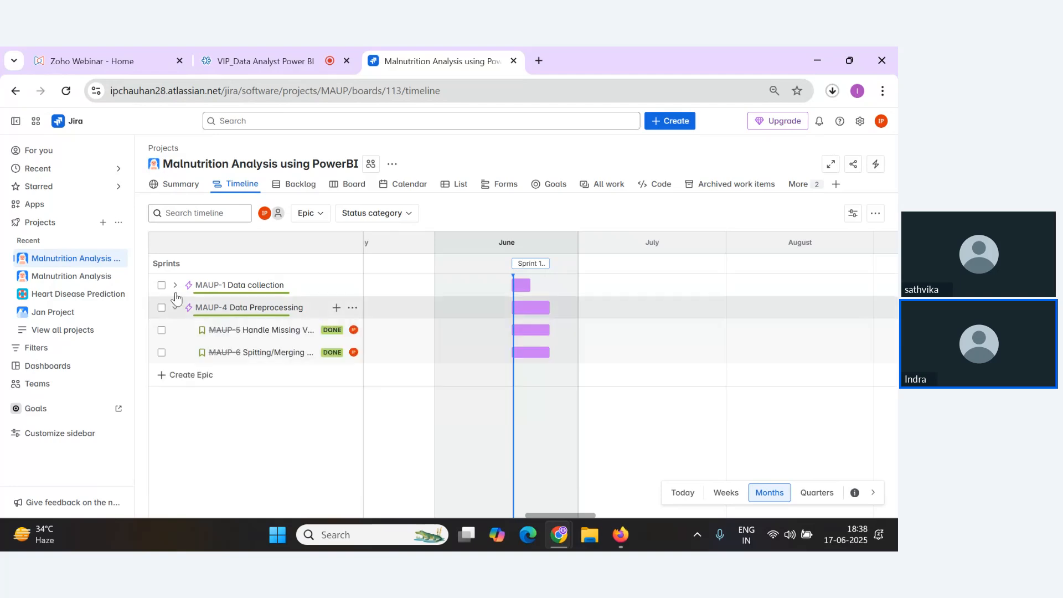
left_click(175, 285)
key("alt+Tab")
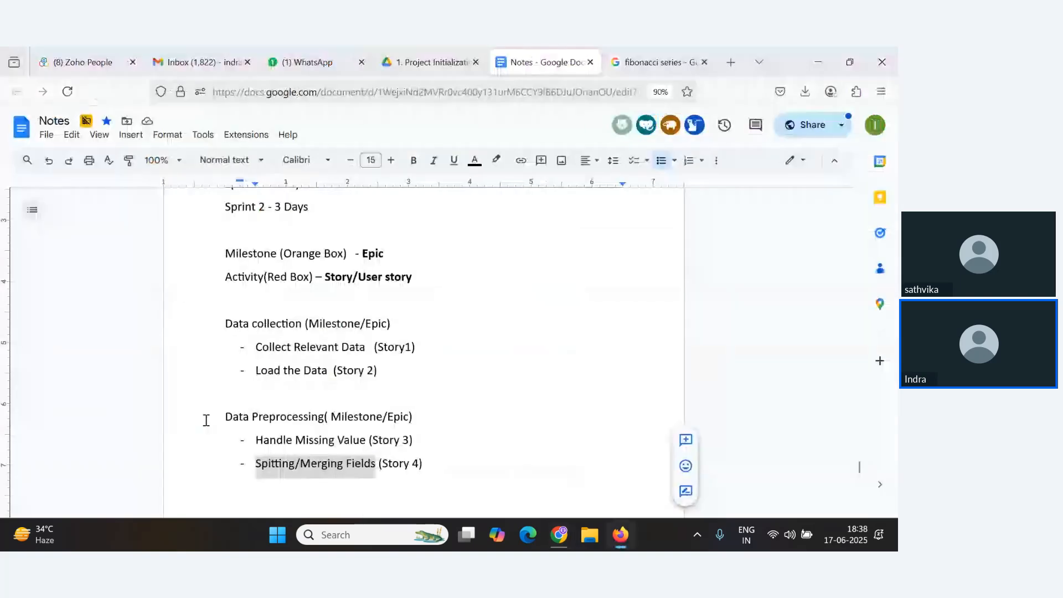
key("alt+Tab")
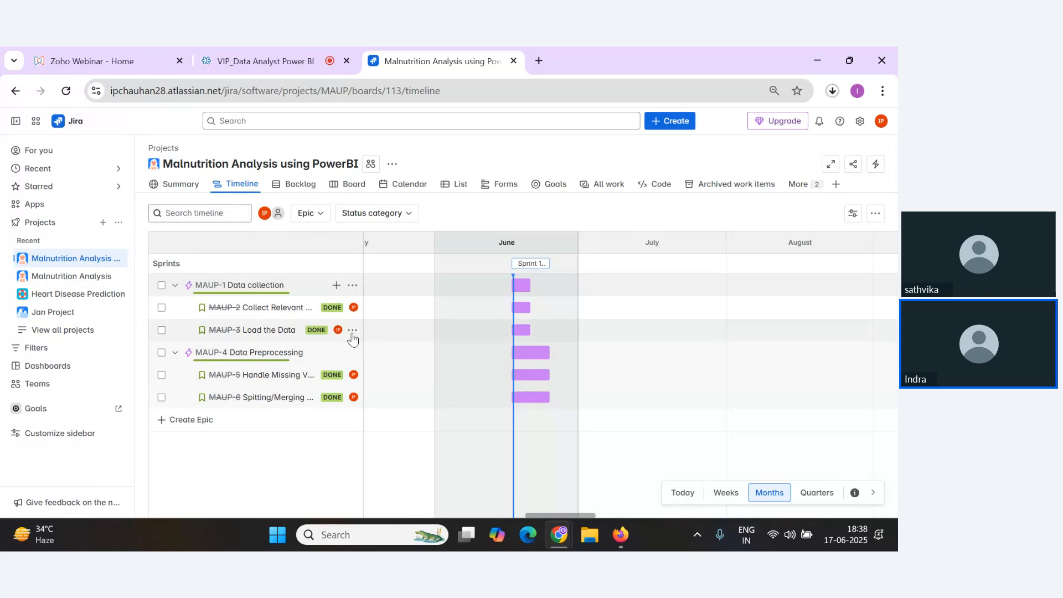
key("alt+Tab")
key("alt+Tab")
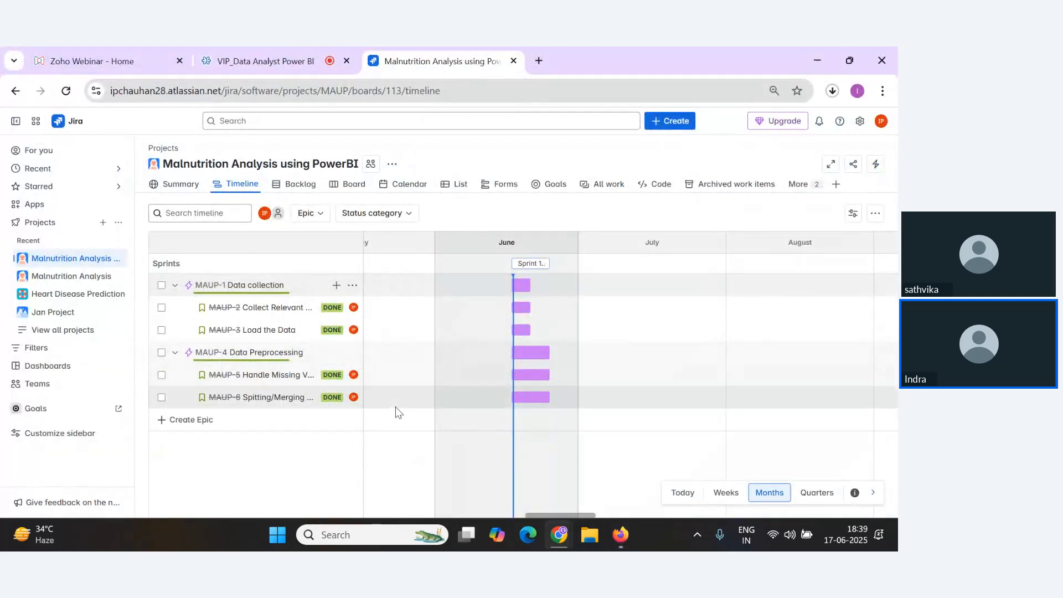
key("alt+Tab")
key("alt+Tab")
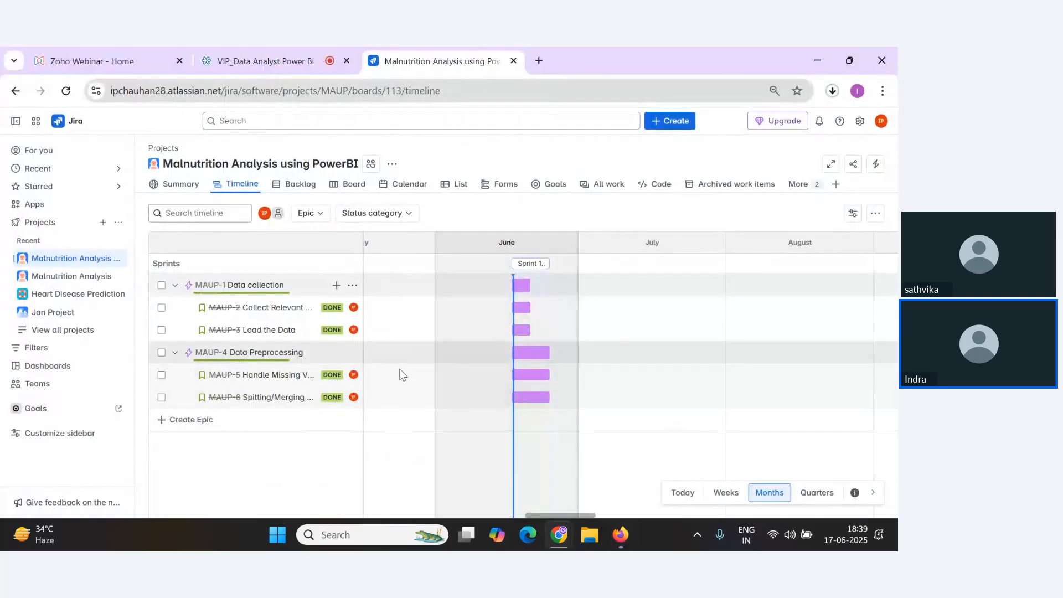
left_click(293, 58)
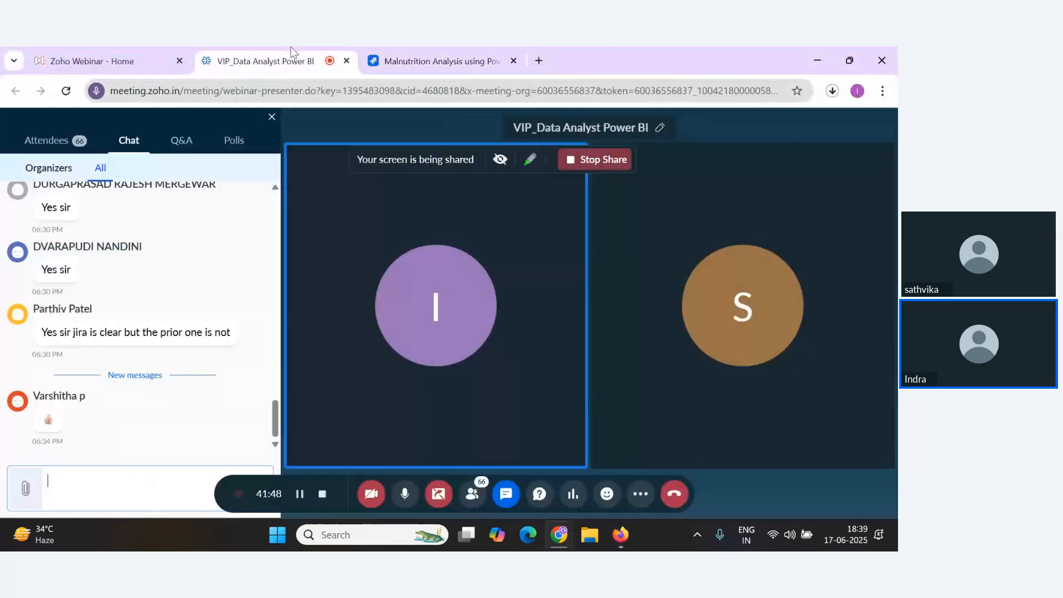
scroll(270, 438, "up", 2)
key("alt+Tab")
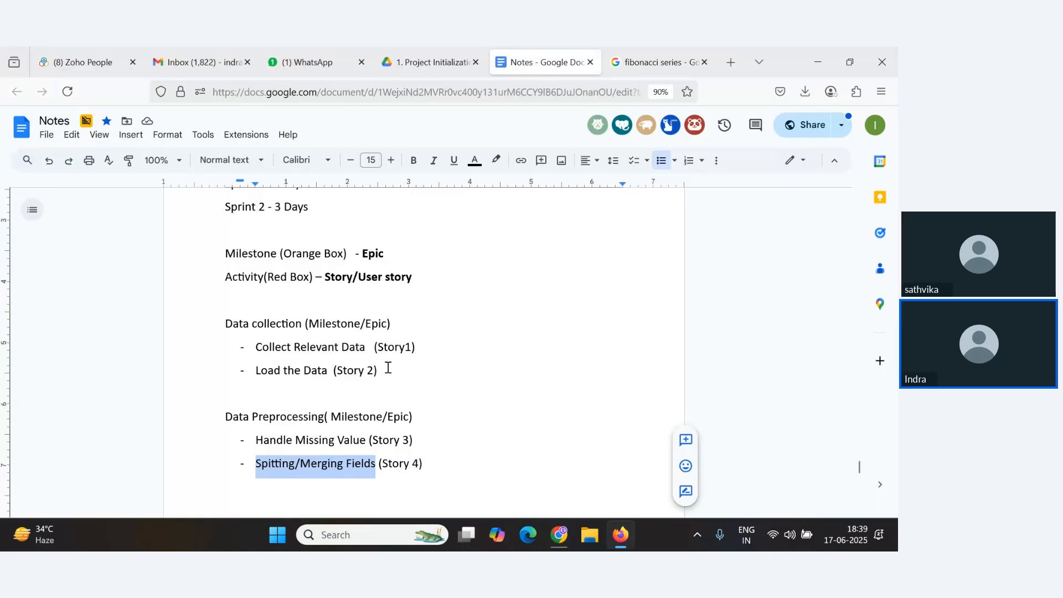
key("alt+Tab")
scroll(134, 394, "down", 4)
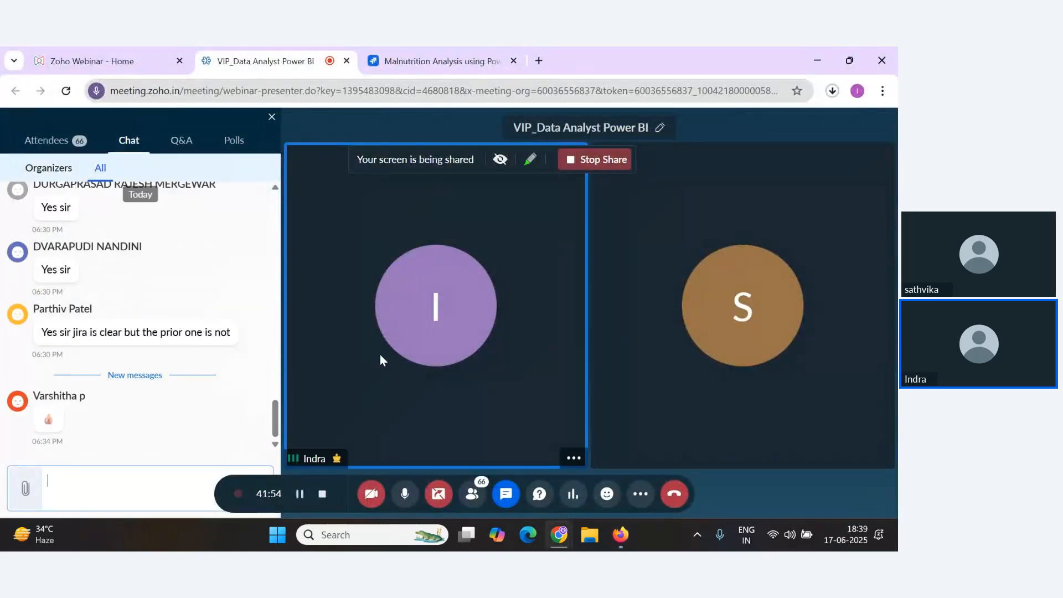
key("alt+Tab")
key("alt+Tab")
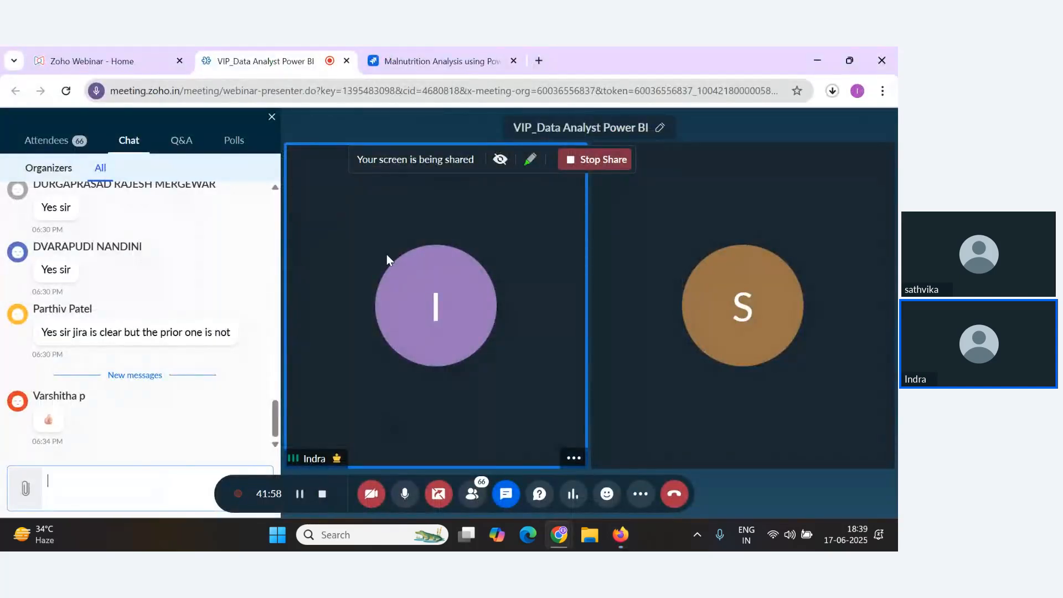
left_click(406, 495)
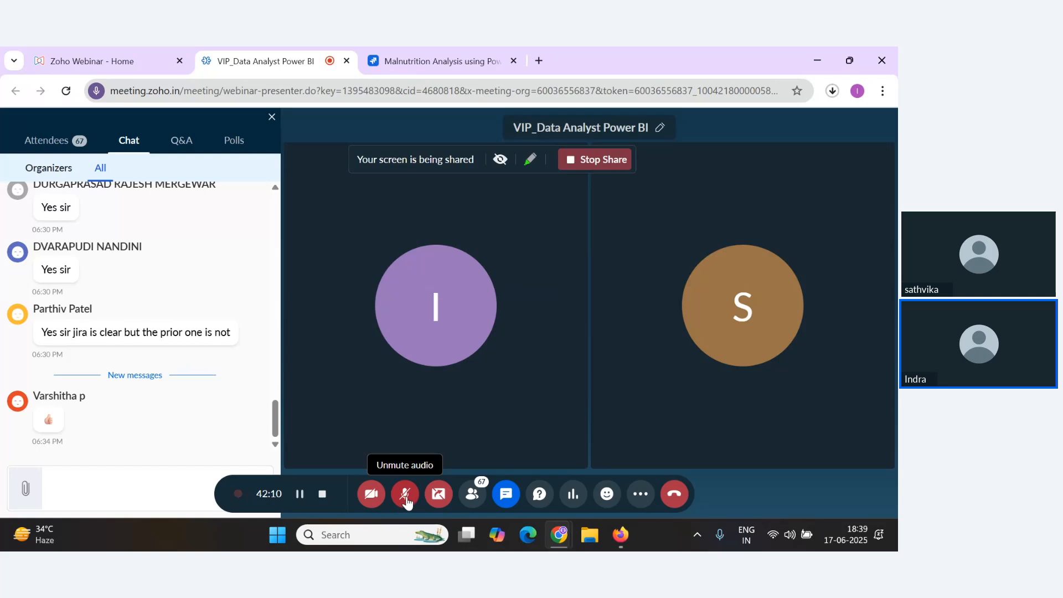
left_click(405, 497)
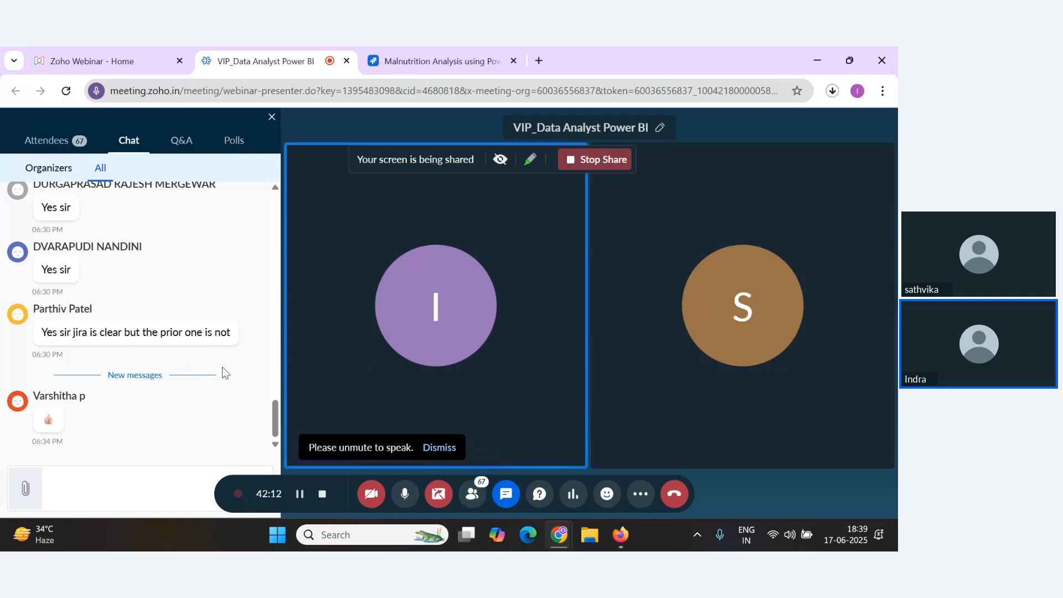
Compare the Project Planning Template's sprint and user story table with the project timeline in Jira.
key("alt+Tab")
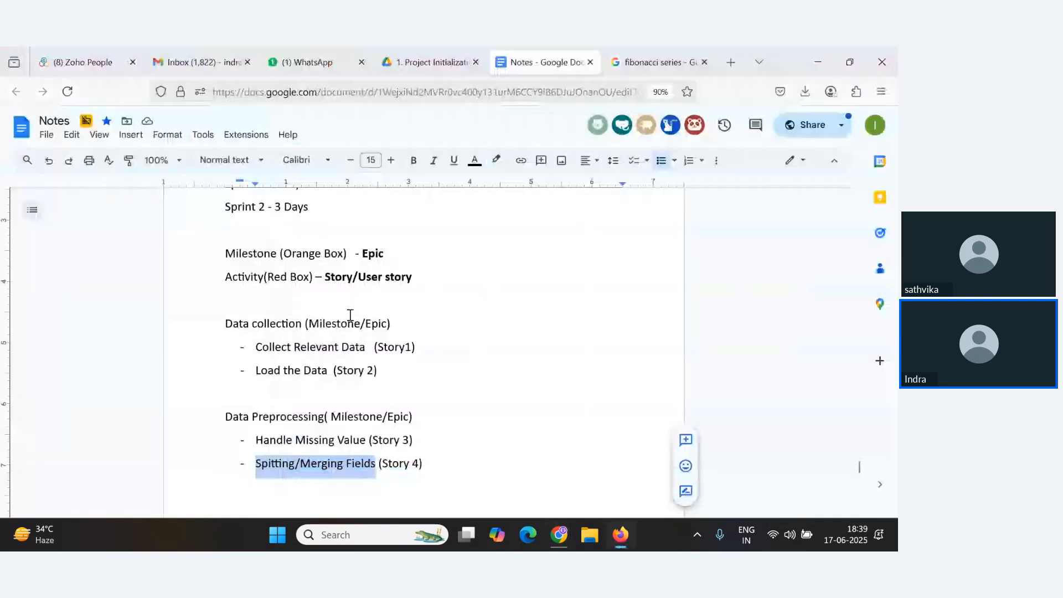
left_click(449, 58)
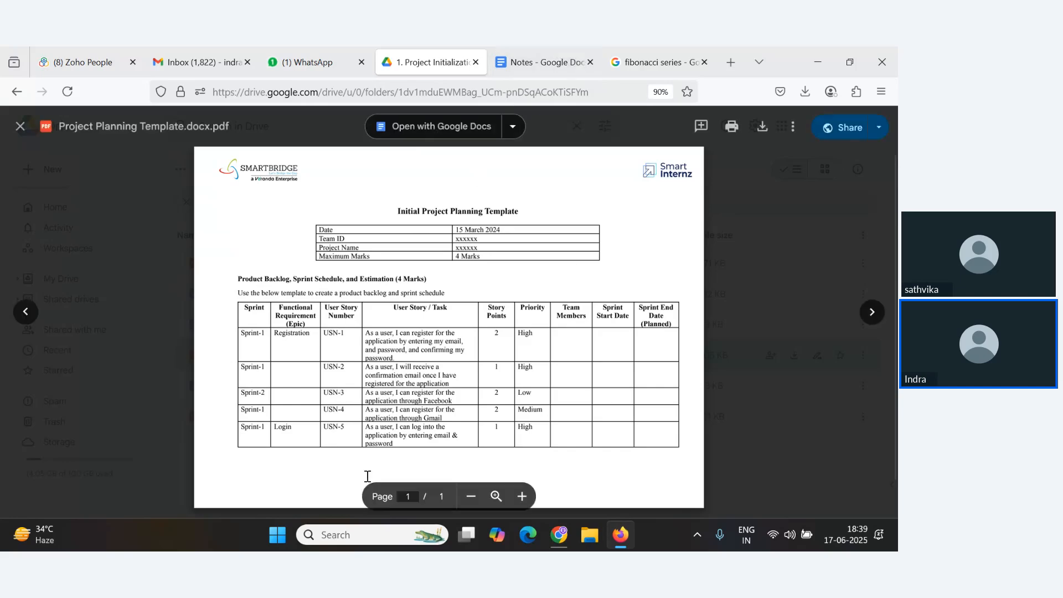
key("alt+Tab")
key("alt+Tab")
key("alt+Tab")
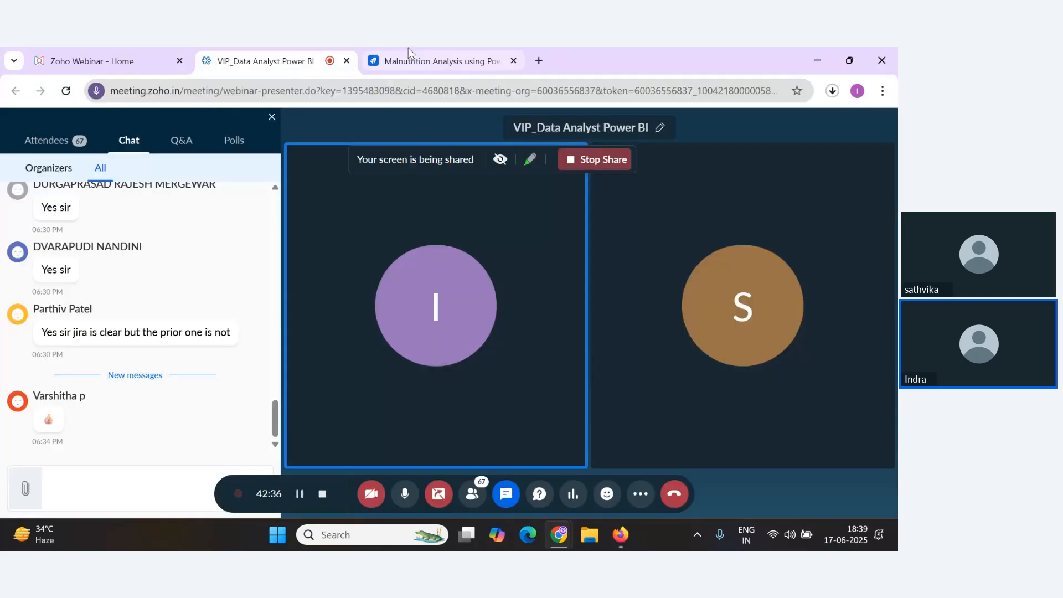
left_click(408, 50)
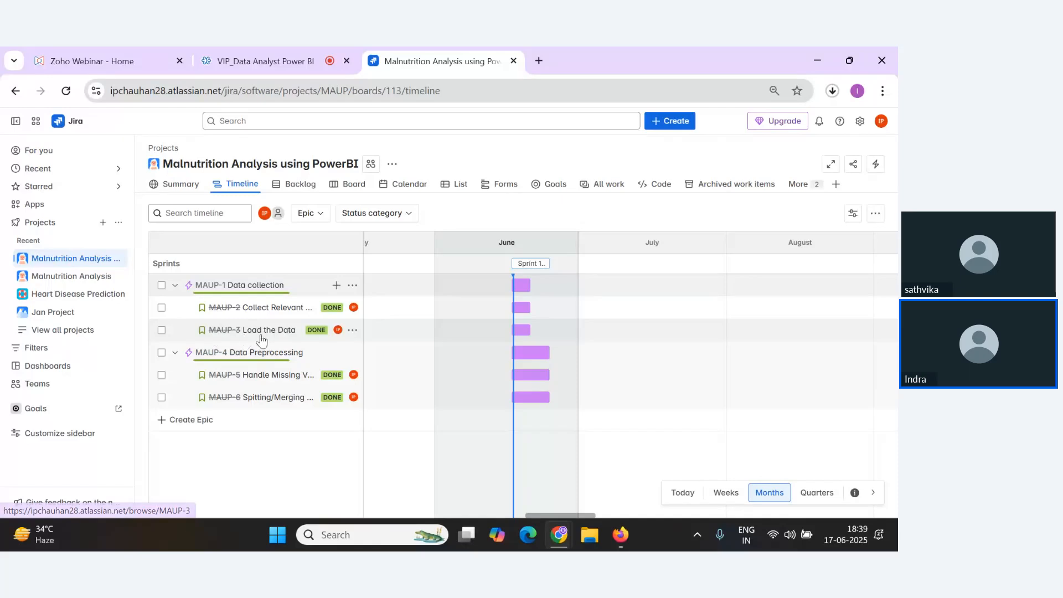
left_click(291, 52)
left_click(383, 55)
key("alt+Tab")
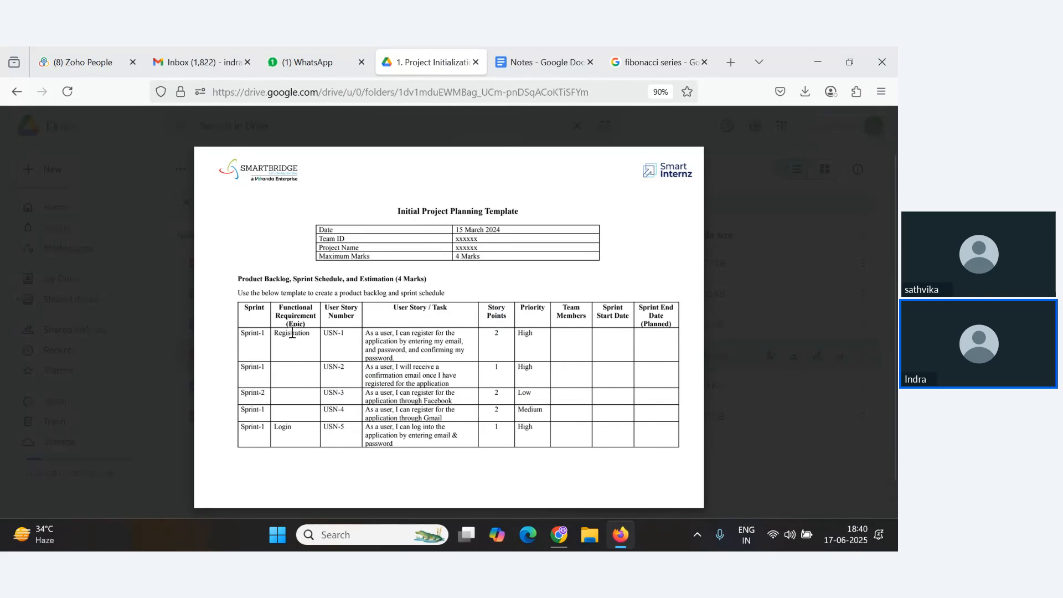
key("alt+Tab")
key("alt+Tab")
key("alt+Tab")
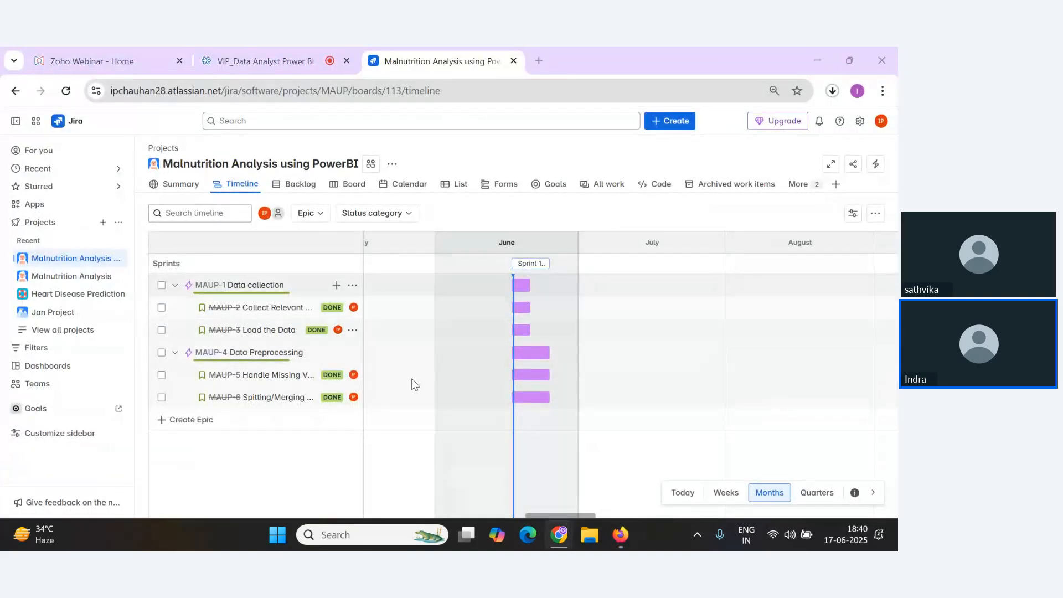
key("alt+Tab")
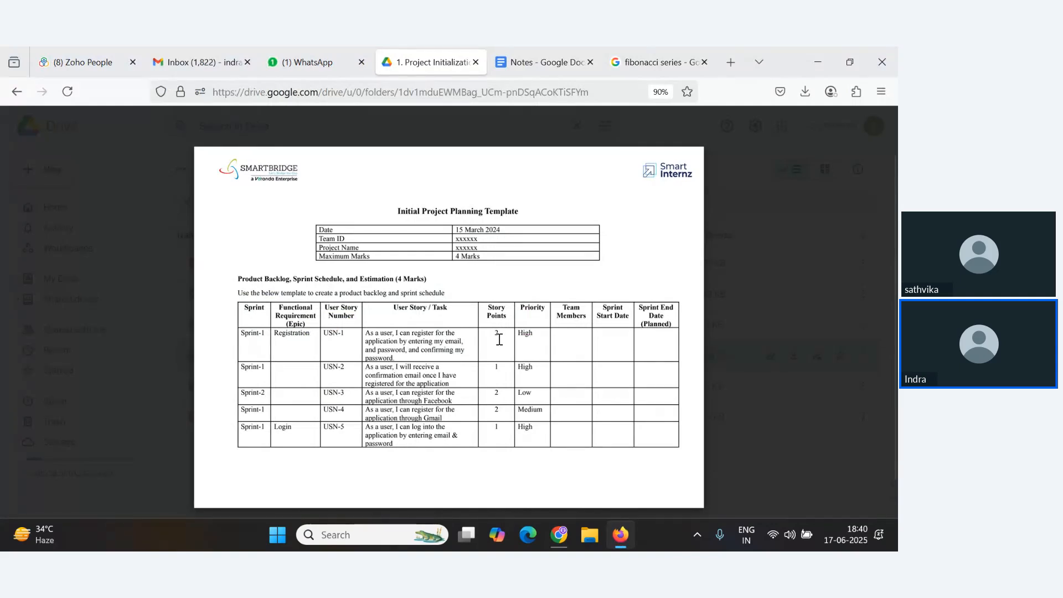
key("alt+Tab")
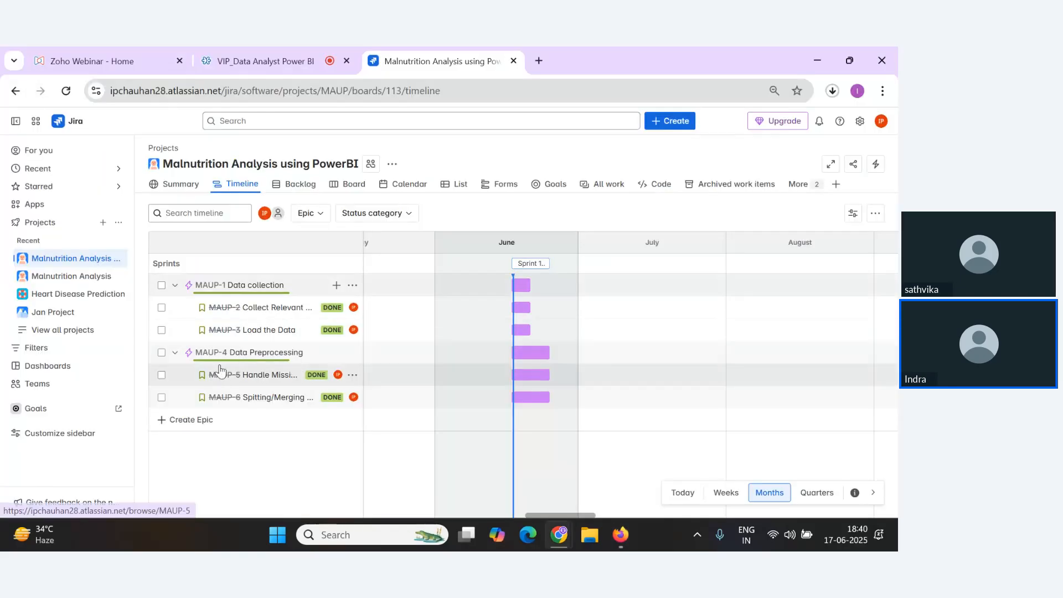
key("alt+Tab")
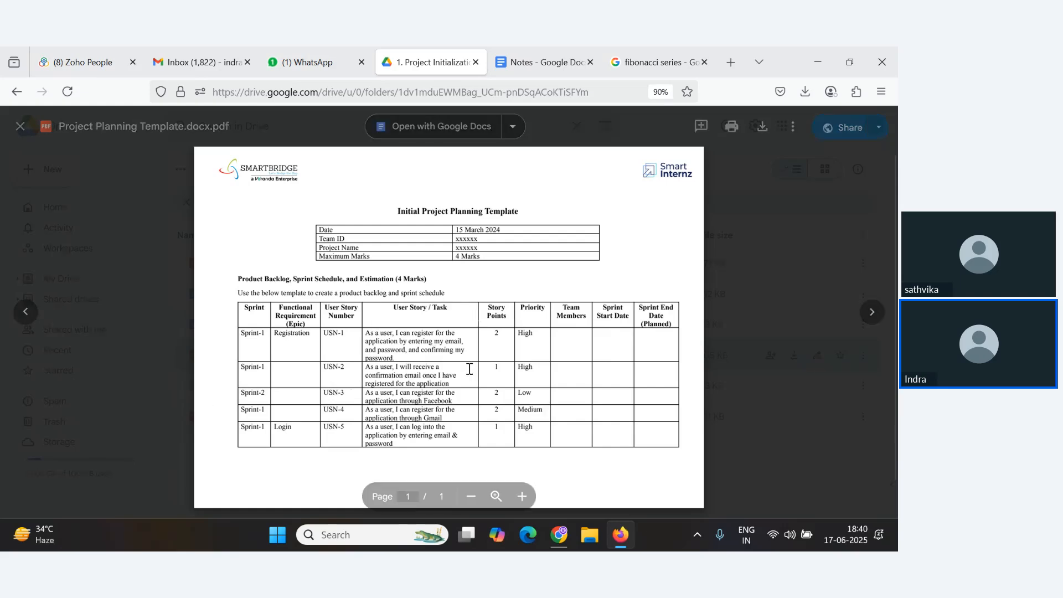
scroll(454, 388, "down", 1)
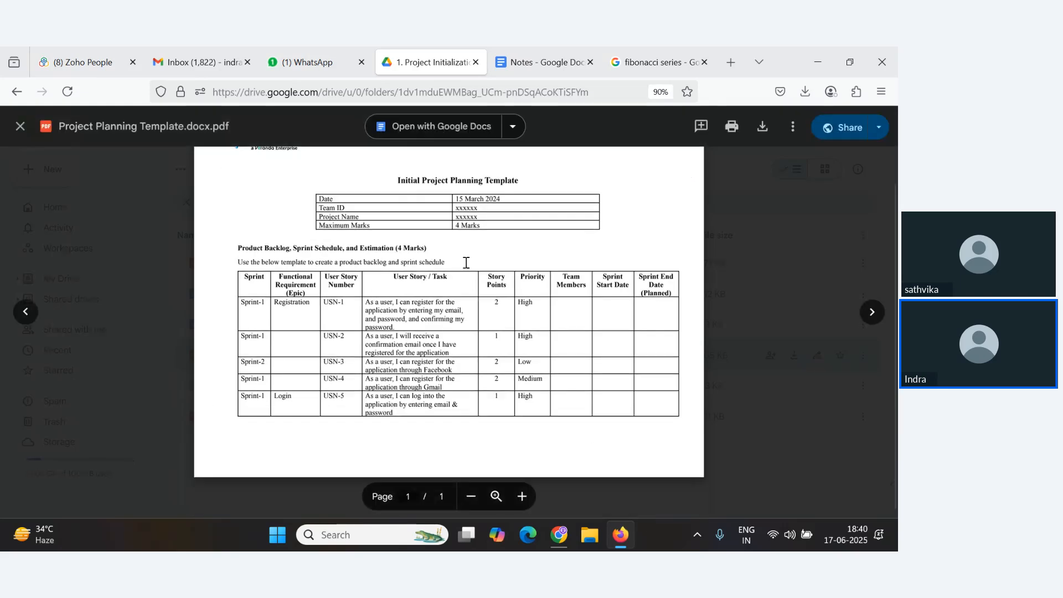
key("alt+Tab")
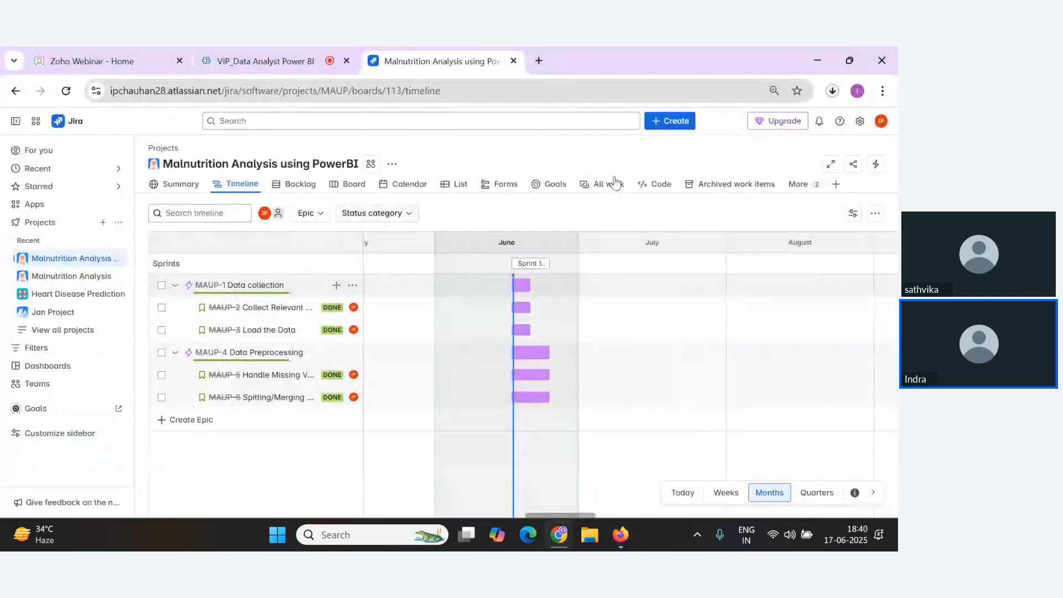
key("alt+Tab")
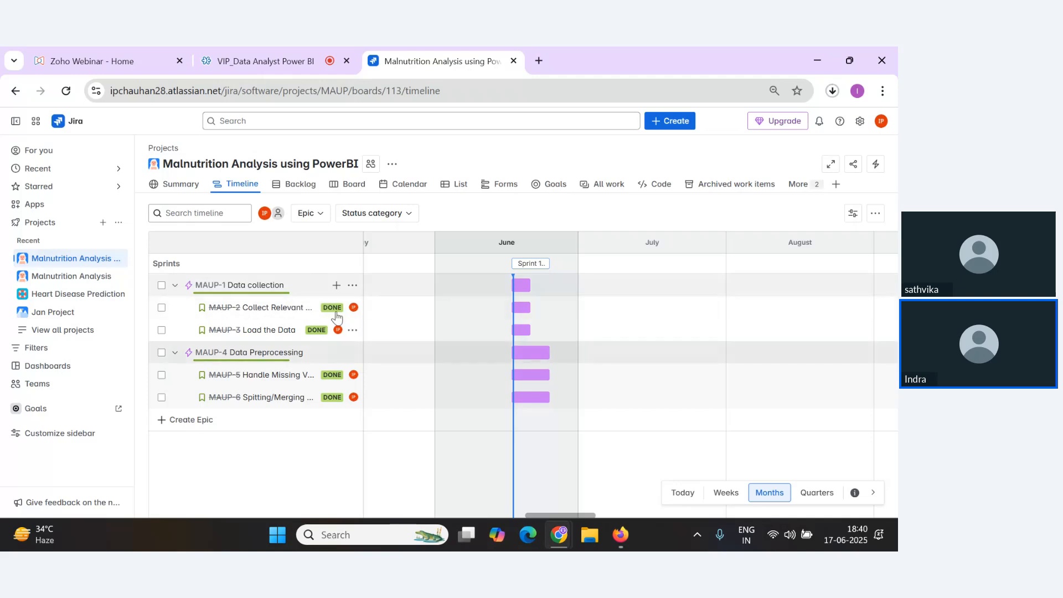
Read the latest attendee questions in the webinar chat.
left_click(298, 58)
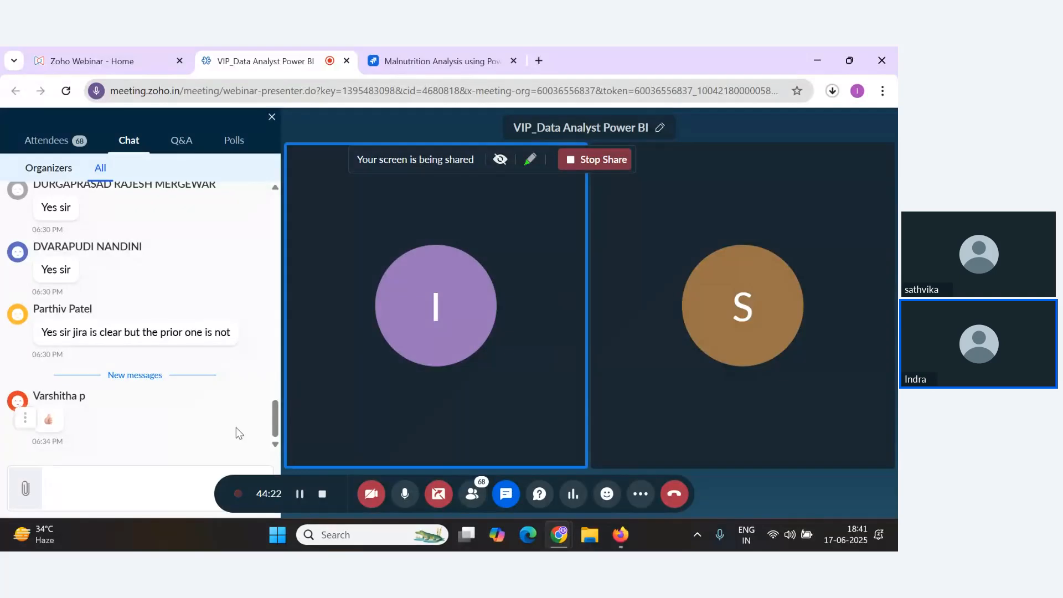
scroll(199, 424, "up", 2)
scroll(214, 382, "down", 2)
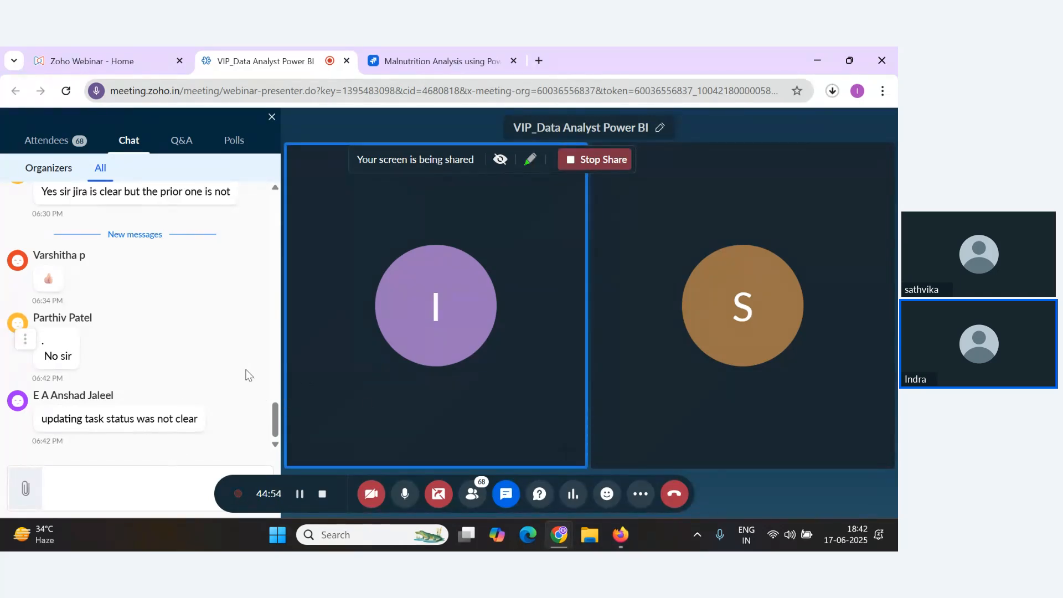
key("alt+Tab")
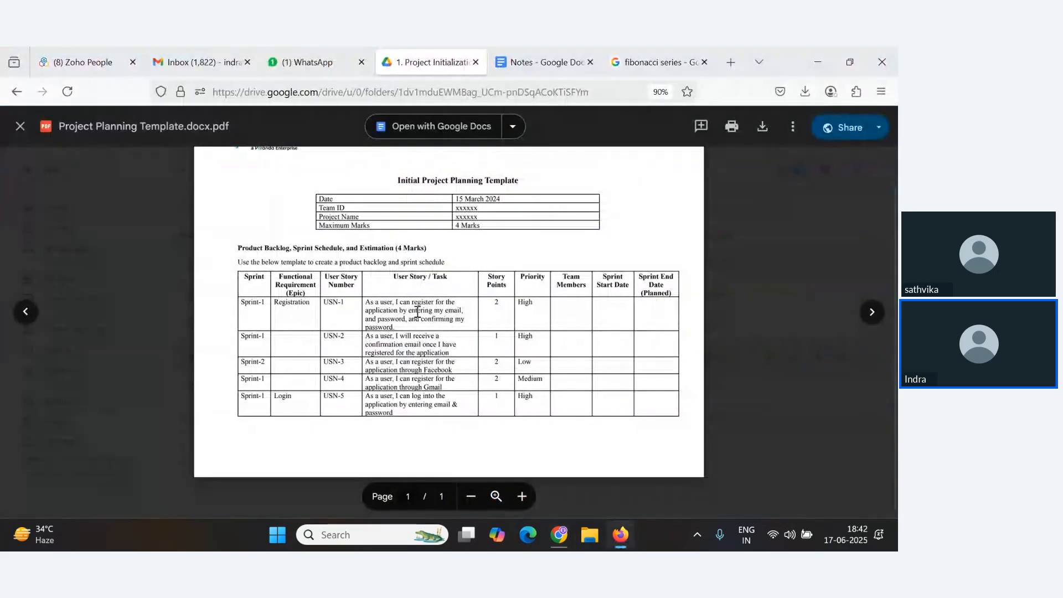
key("alt+Tab")
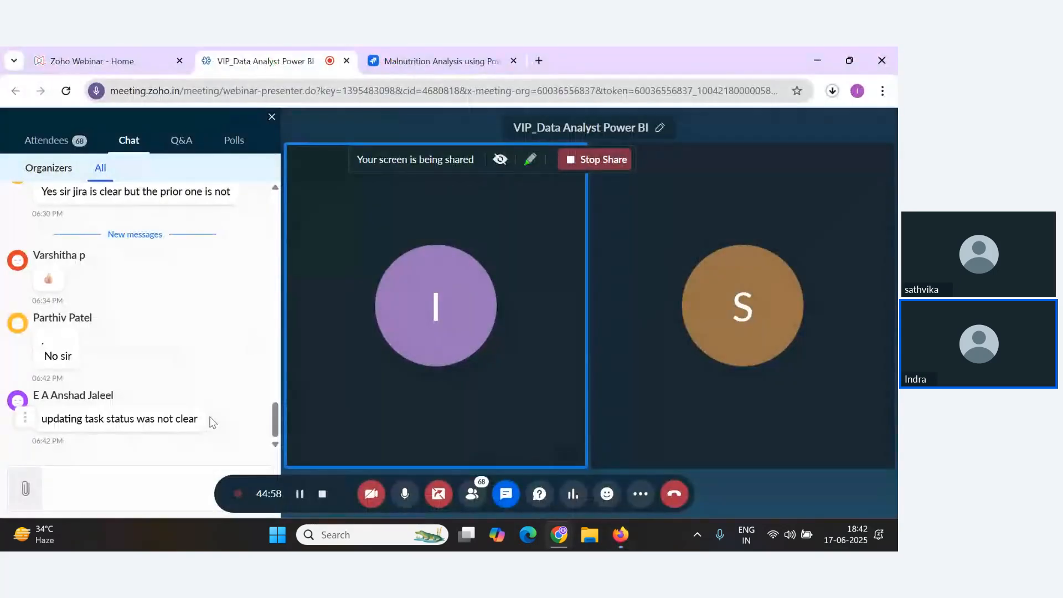
key("alt+Tab")
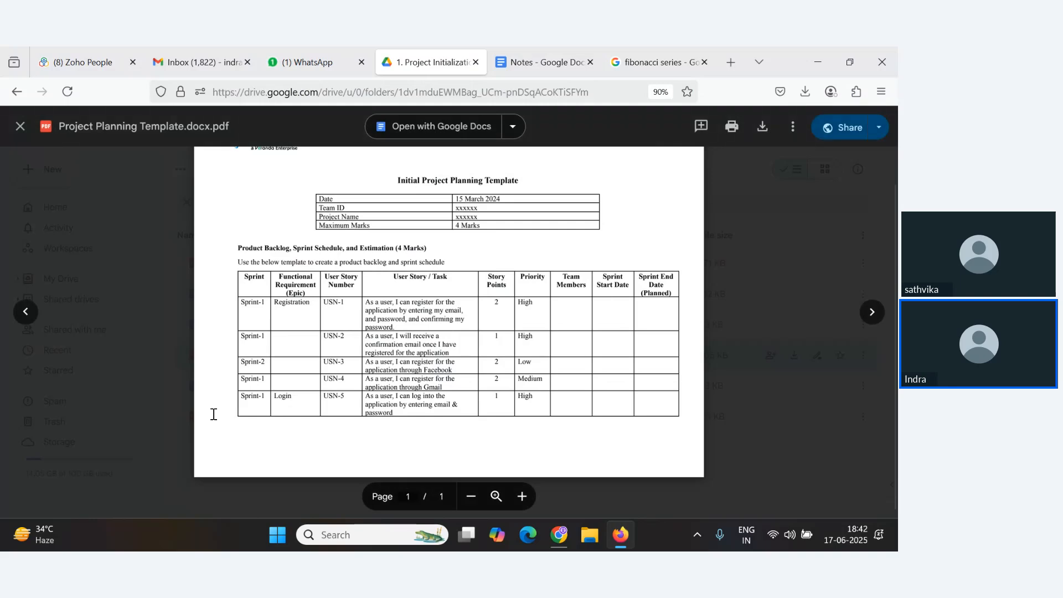
key("alt+Tab")
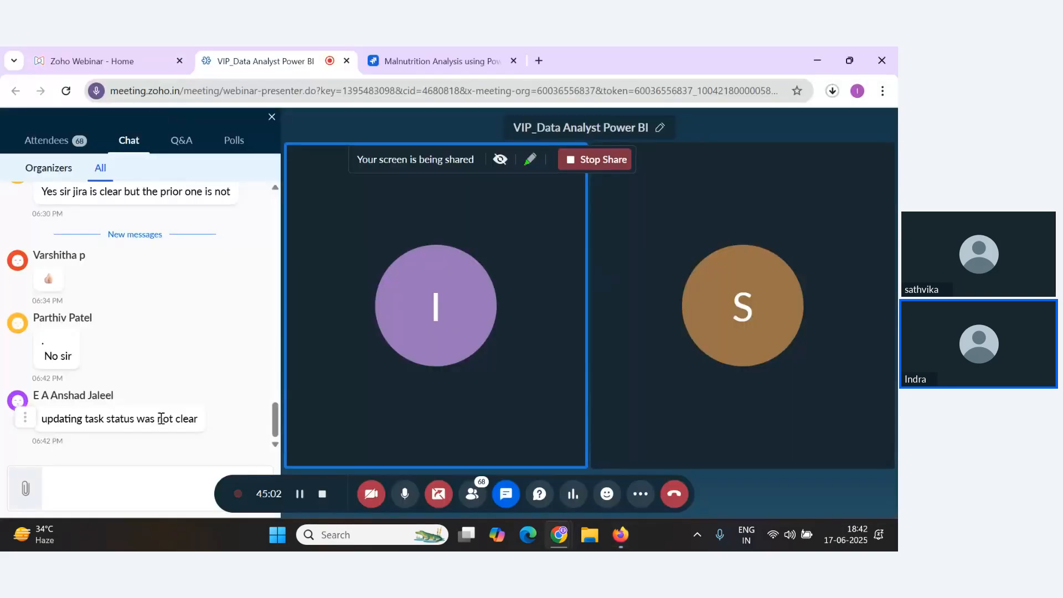
key("alt+Tab")
key("alt+Tab")
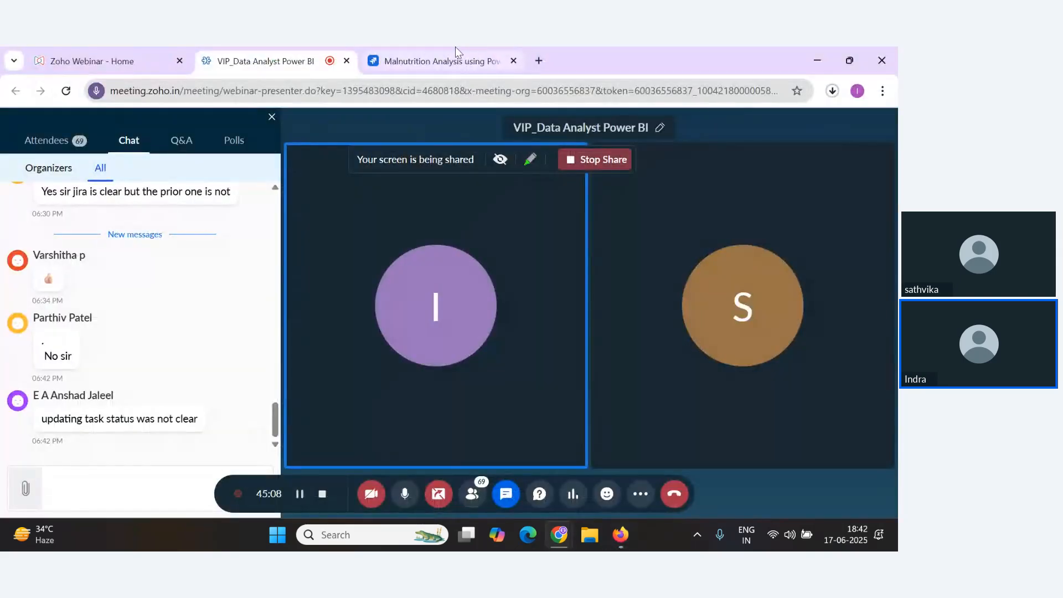
key("alt+Tab")
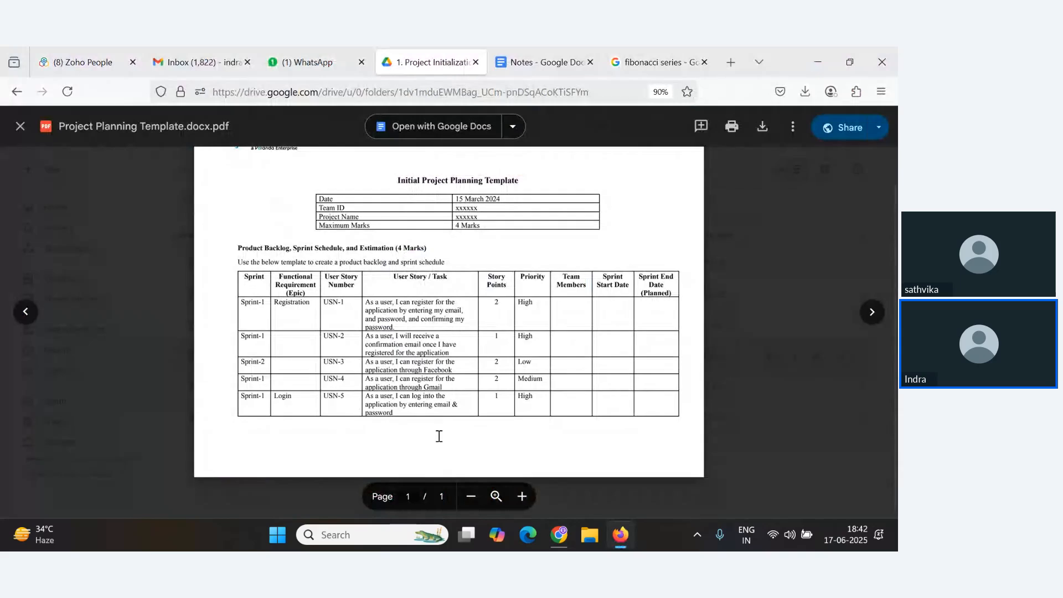
key("alt+Tab")
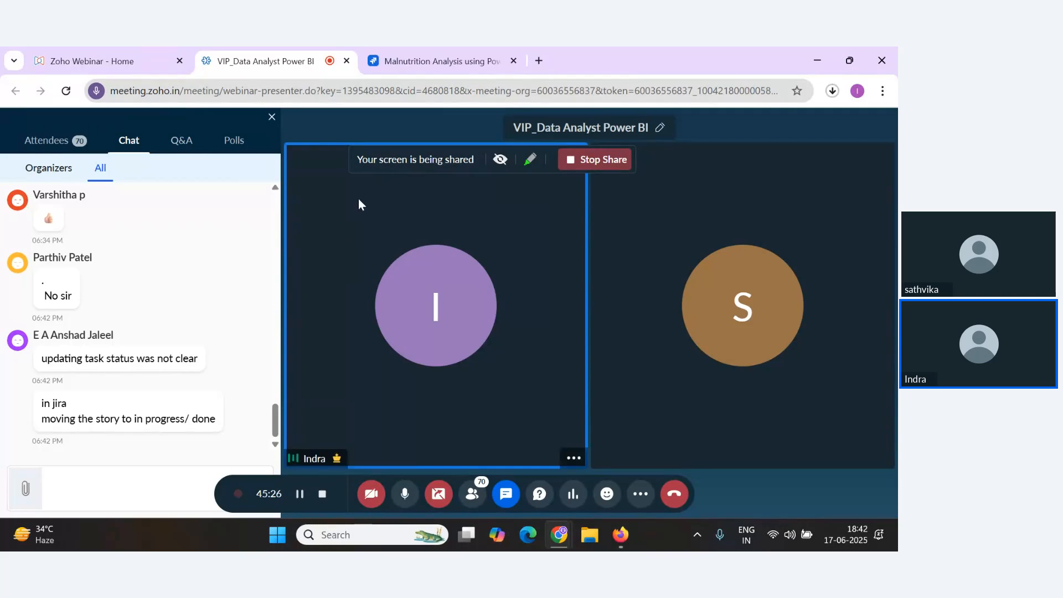
On the sprint board, move all four stories back to To Do, then move Collect Relevant Data to Done.
left_click(424, 55)
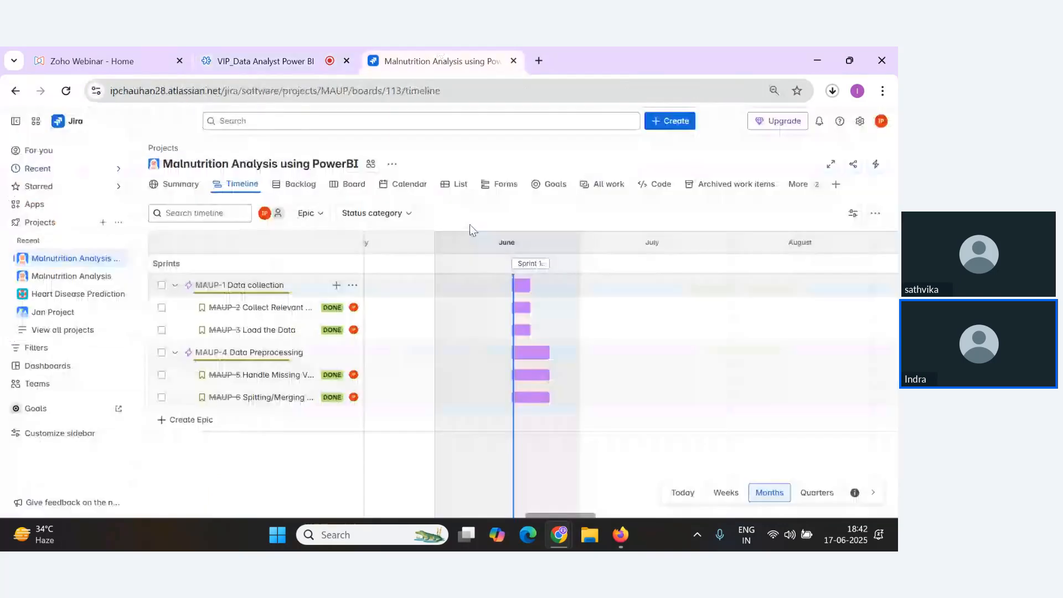
left_click(353, 186)
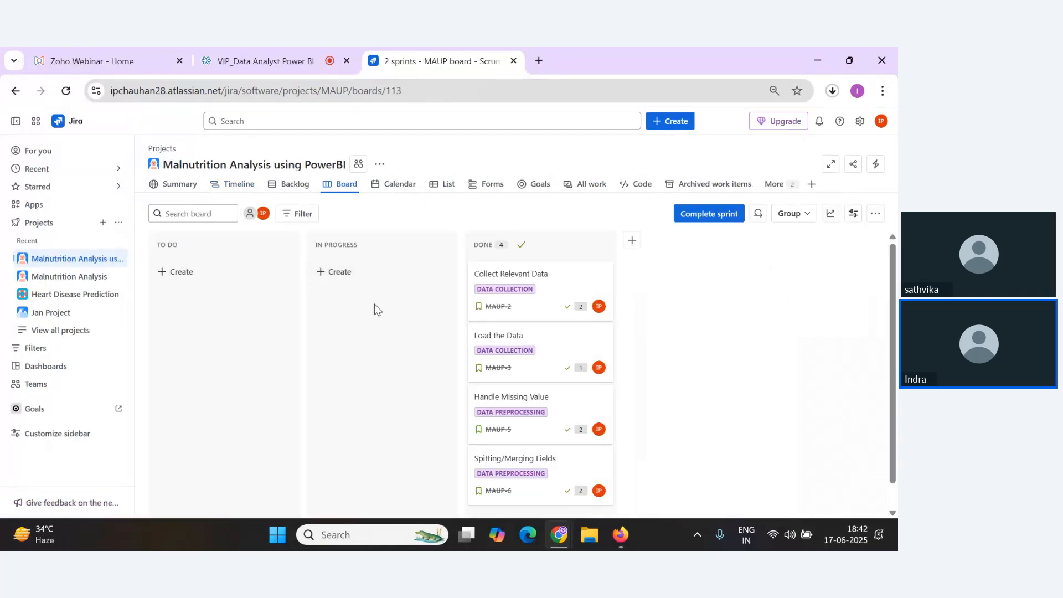
left_click_drag(535, 299, 210, 361)
left_click_drag(487, 347, 197, 394)
left_click_drag(532, 294, 200, 455)
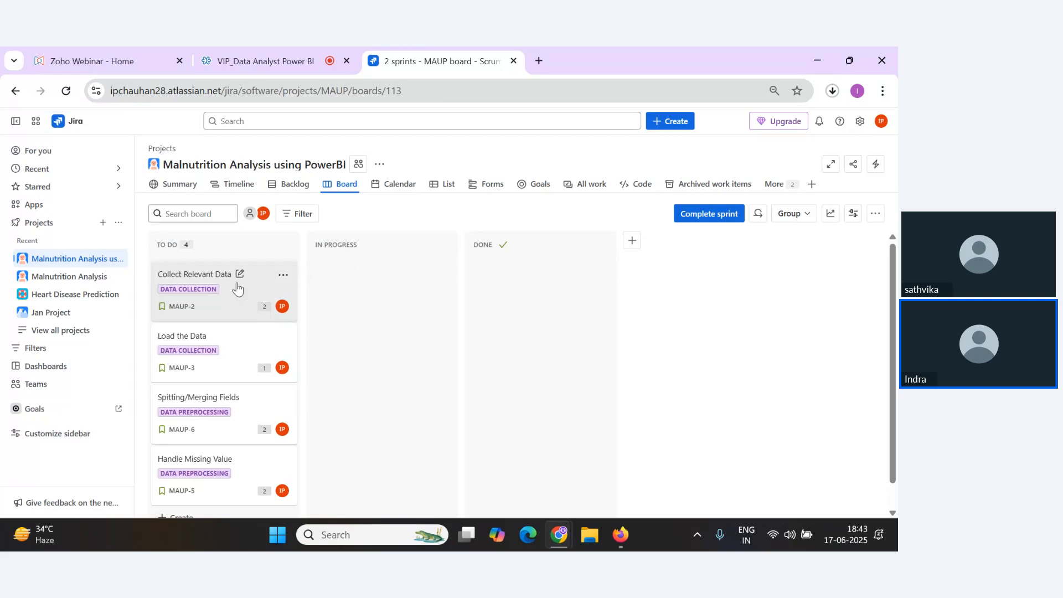
left_click_drag(237, 285, 482, 303)
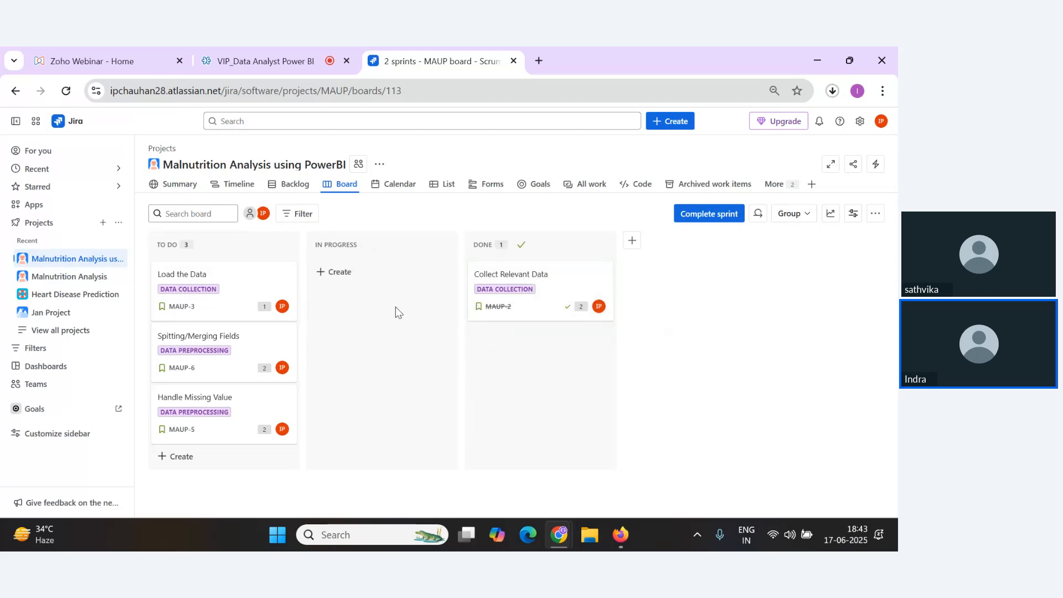
Review the backlog and the timeline for the updated story statuses.
left_click(299, 189)
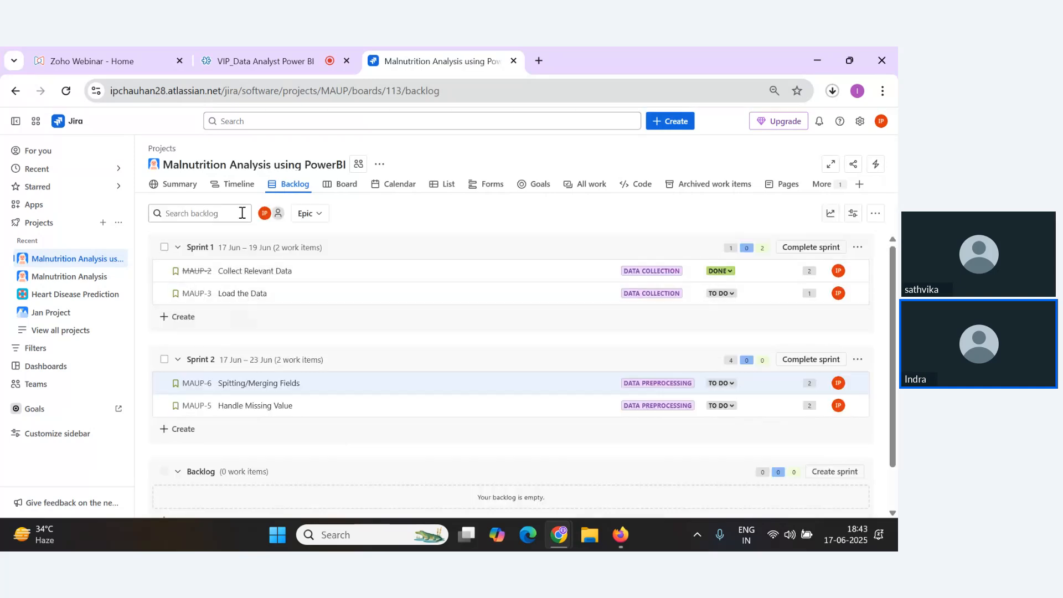
left_click(236, 184)
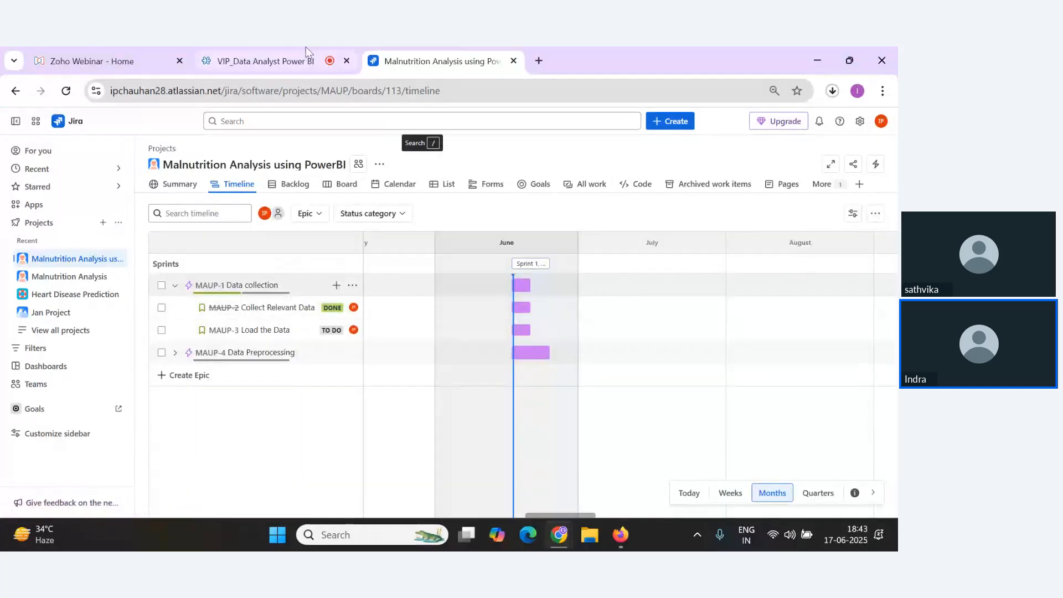
left_click(283, 58)
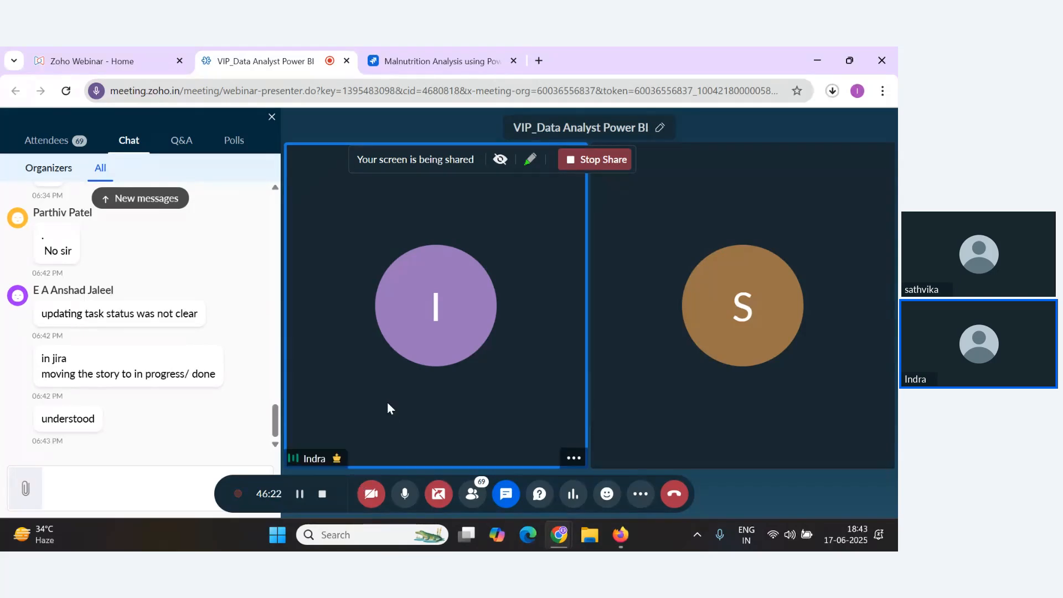
key("alt+Tab")
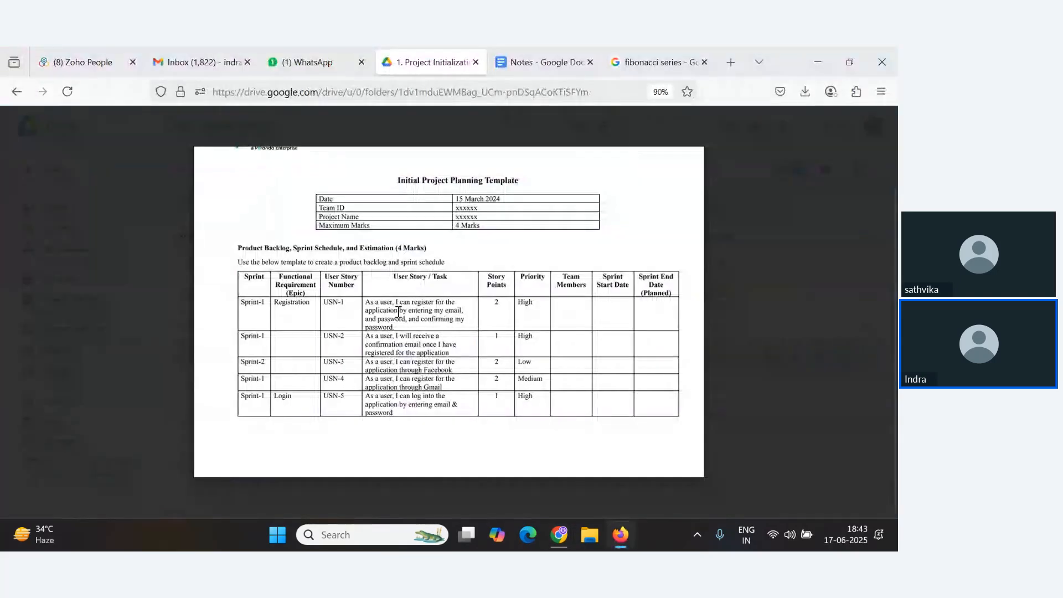
Close the template preview and go up to the Data Analytics with Power BI folder in Drive.
key("Escape")
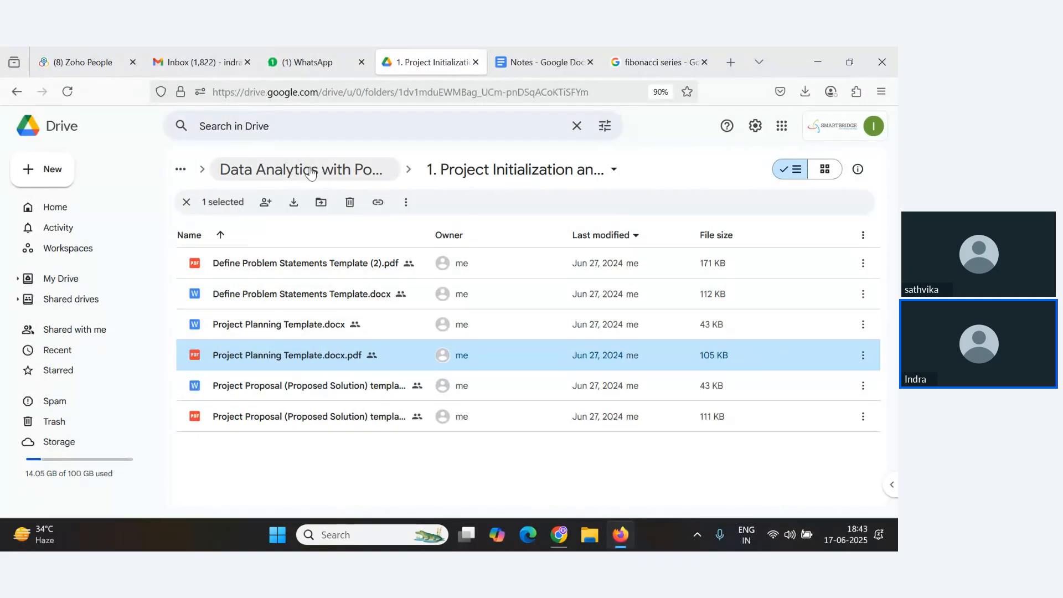
left_click(331, 171)
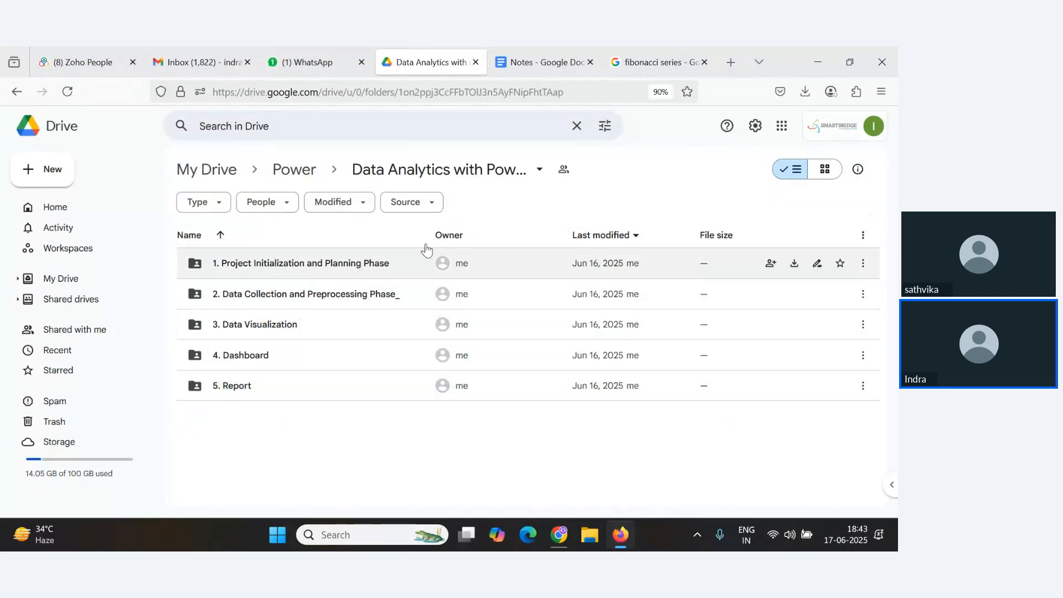
key("alt+Tab")
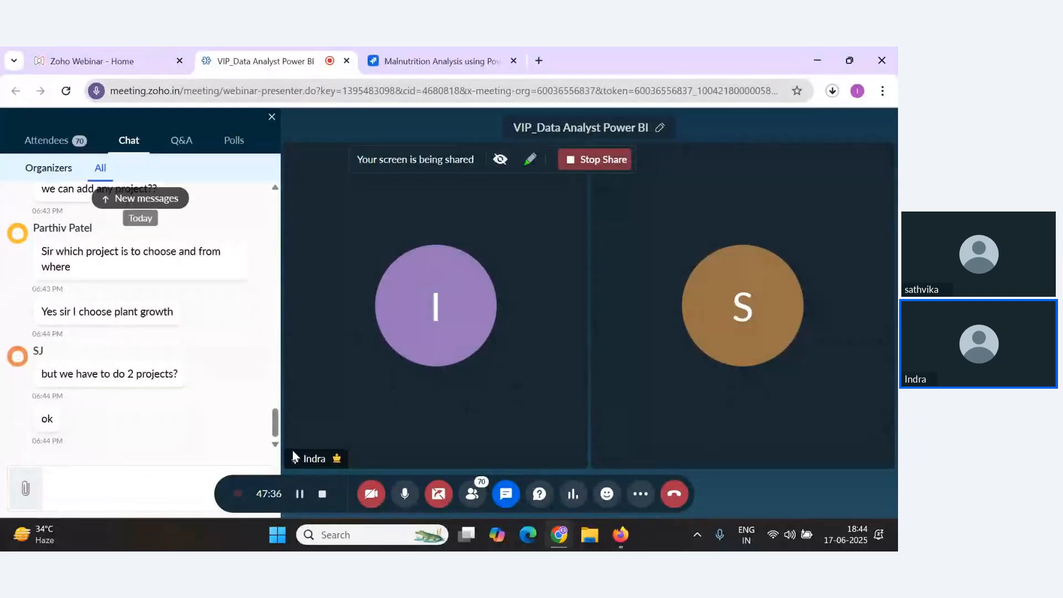
key("alt+Tab")
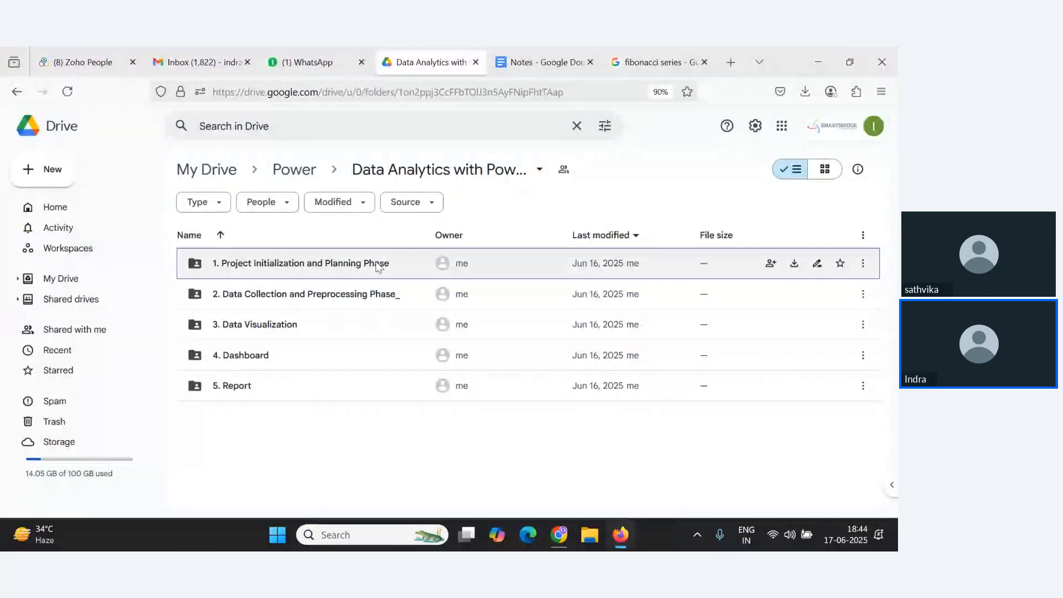
mouse_move(335, 47)
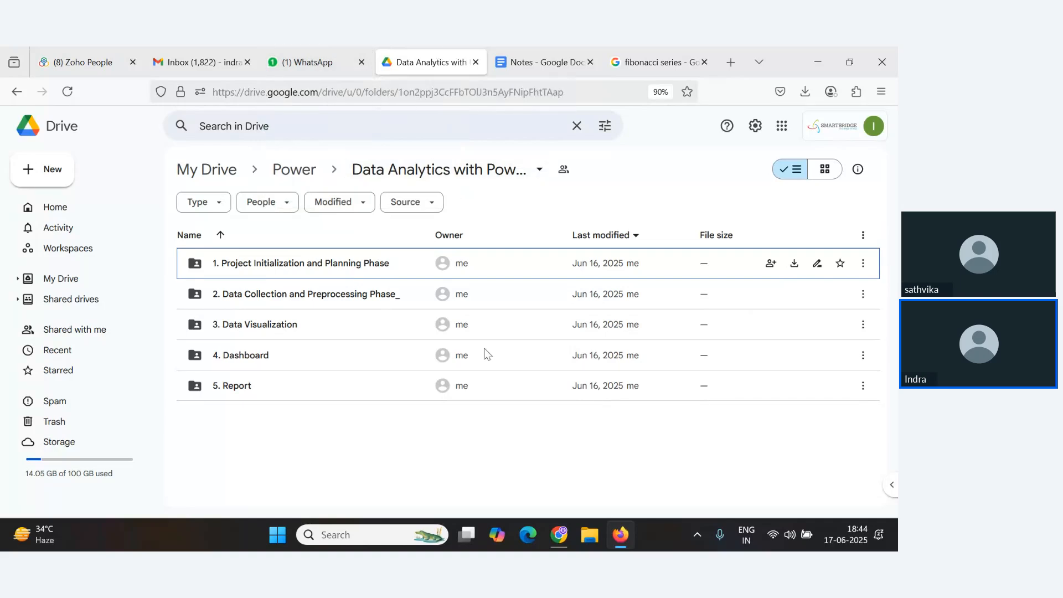
key("alt+Tab")
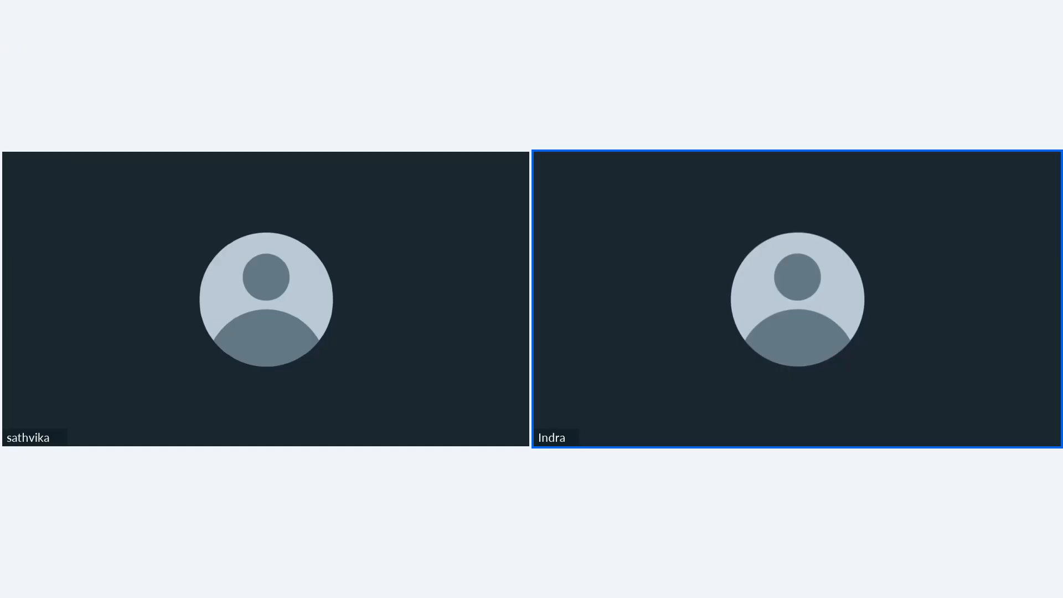
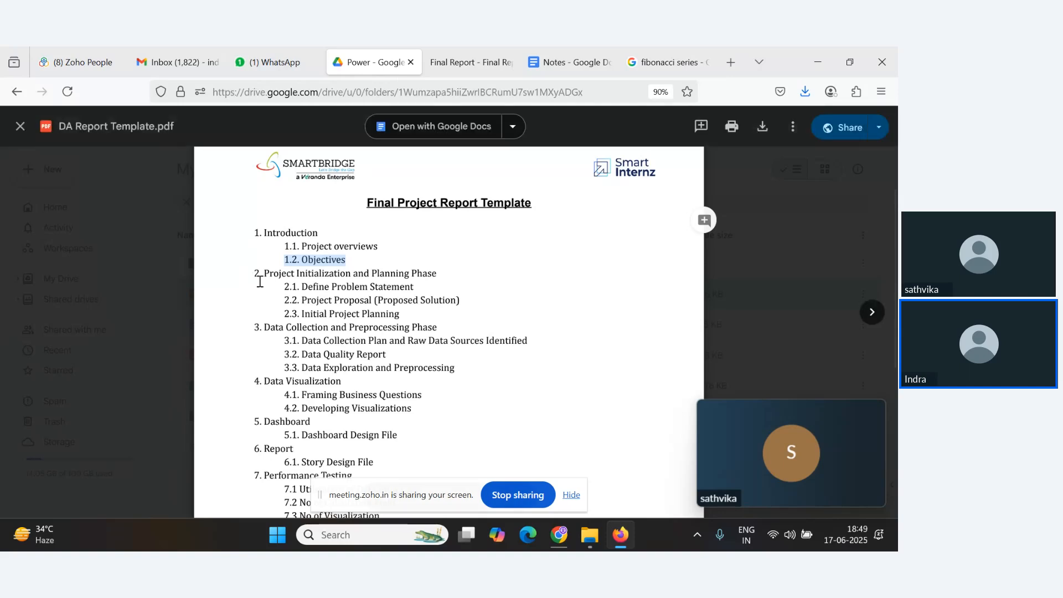
Go through the Final Project Report Template outline, highlighting each section and its sub-items in turn.
left_click_drag(261, 275, 464, 276)
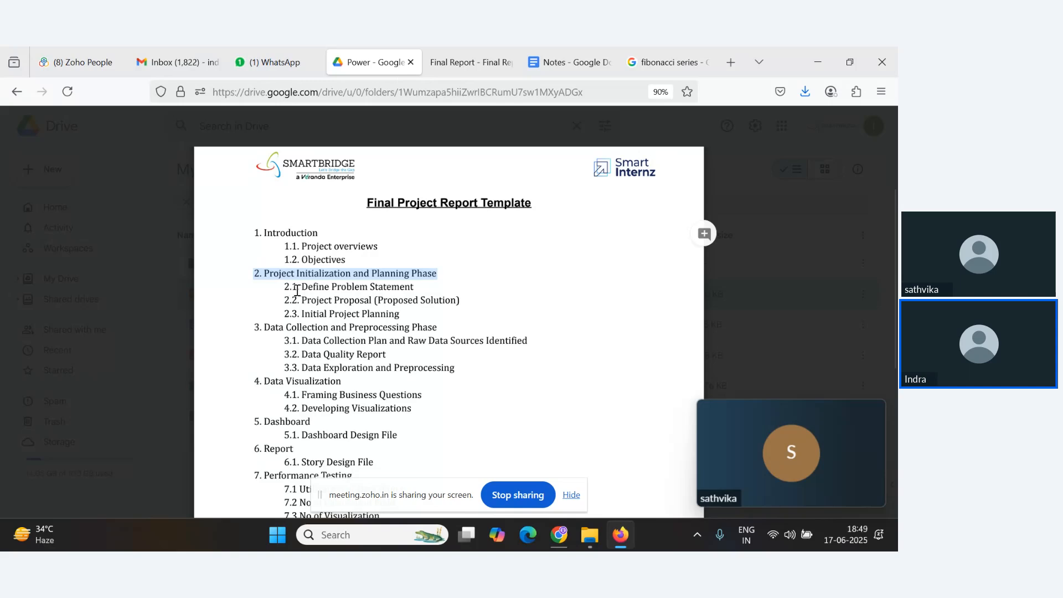
left_click_drag(285, 287, 431, 316)
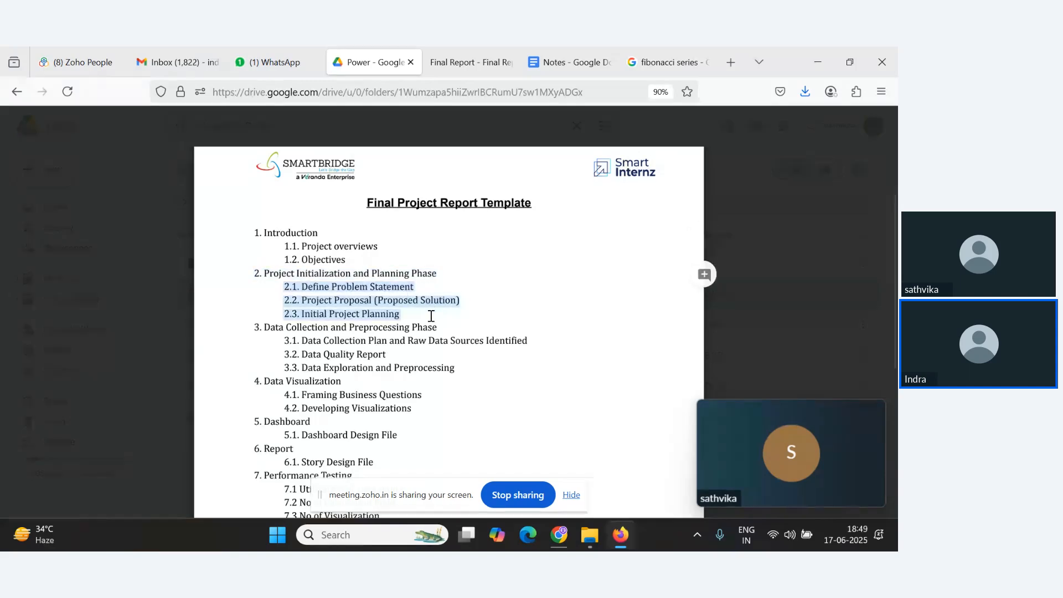
left_click_drag(437, 288, 272, 282)
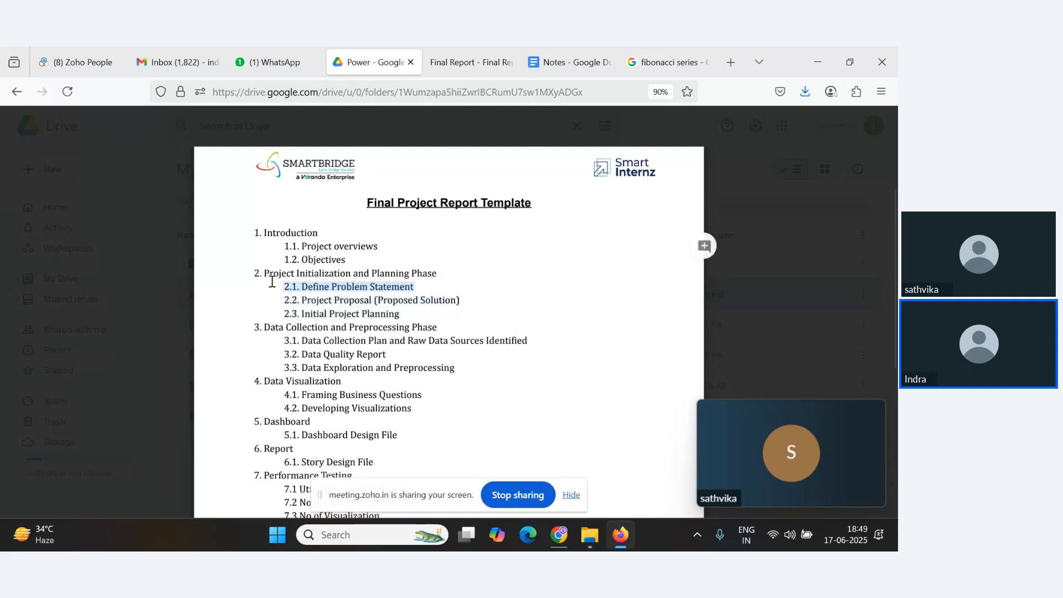
left_click_drag(440, 289, 290, 286)
left_click_drag(463, 301, 288, 303)
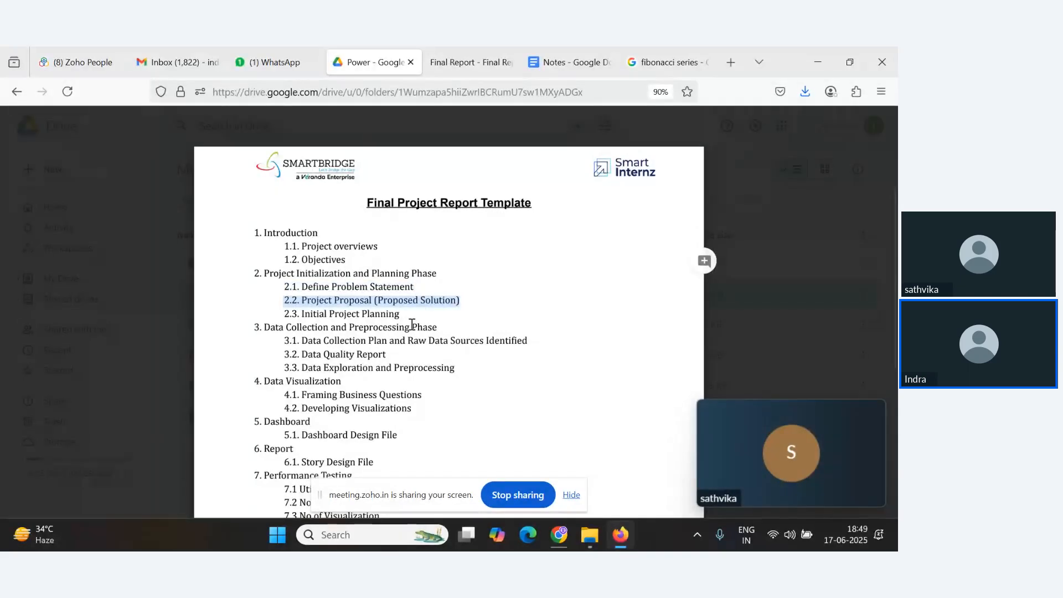
left_click_drag(408, 314, 284, 316)
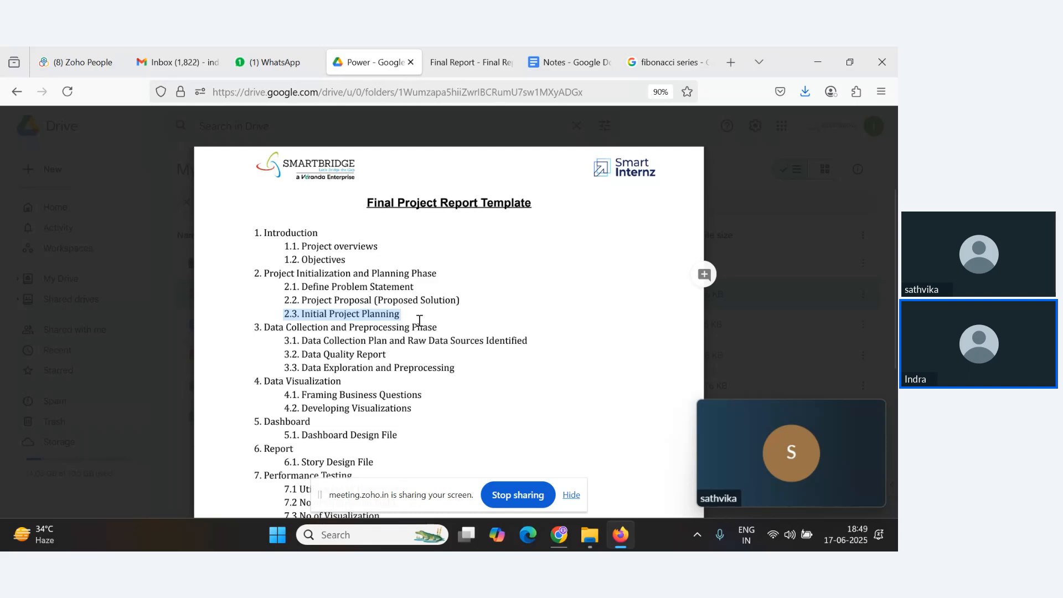
scroll(387, 310, "down", 5)
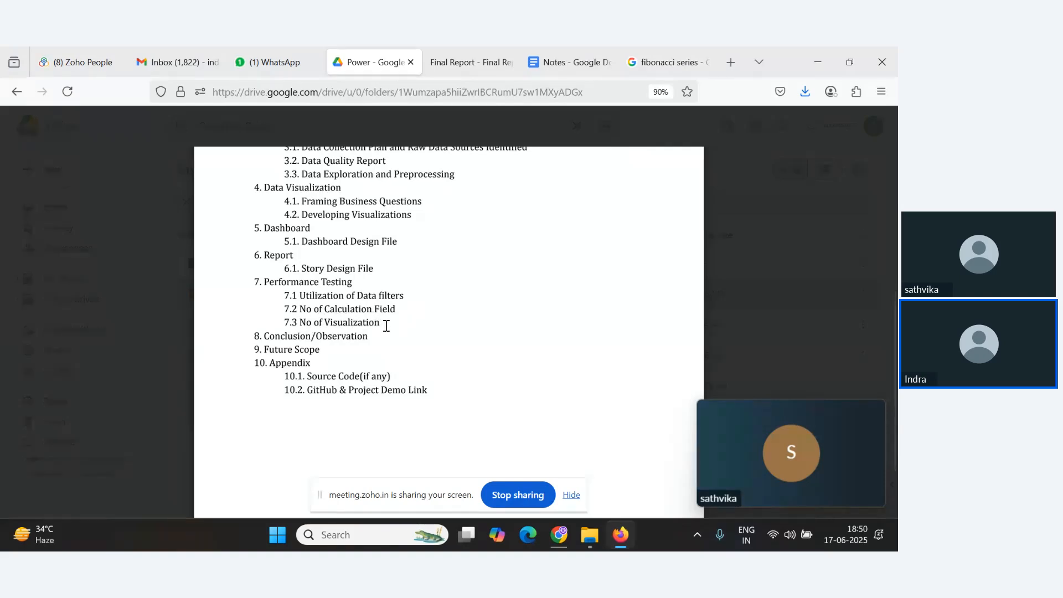
left_click_drag(388, 327, 285, 325)
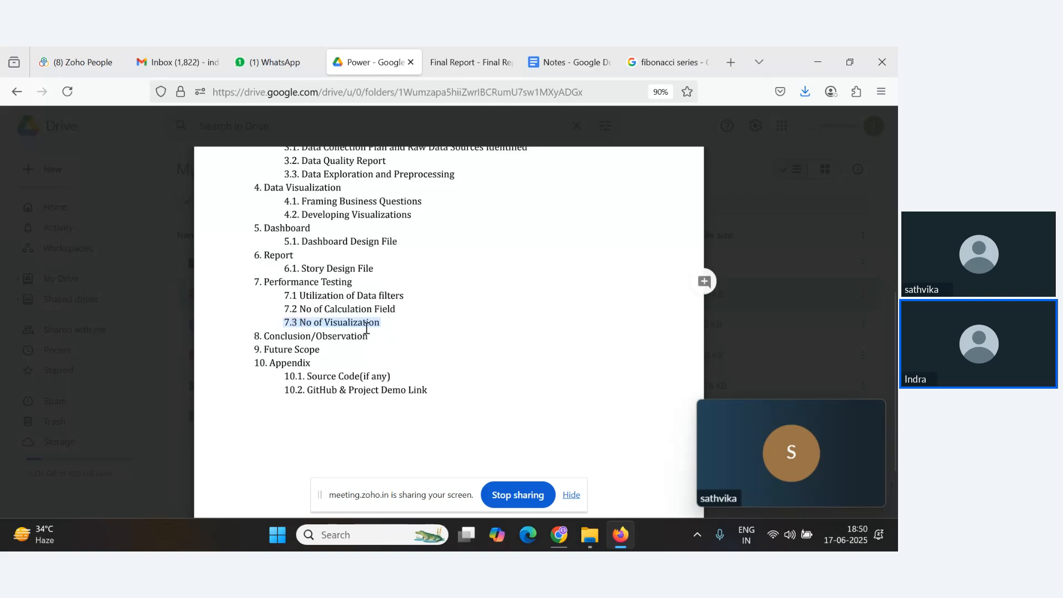
left_click_drag(381, 327, 273, 355)
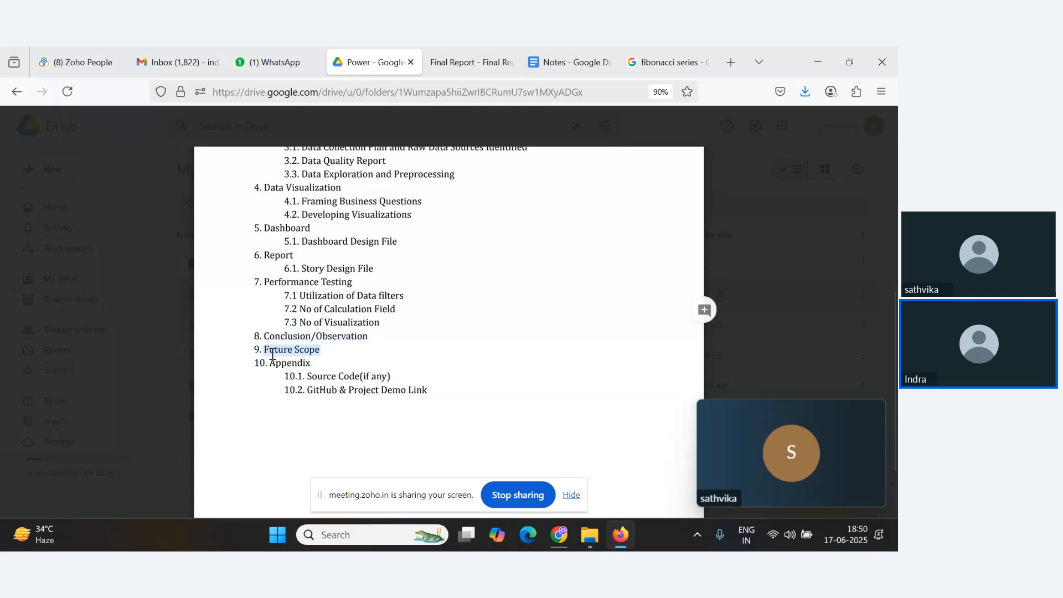
left_click_drag(338, 361, 426, 395)
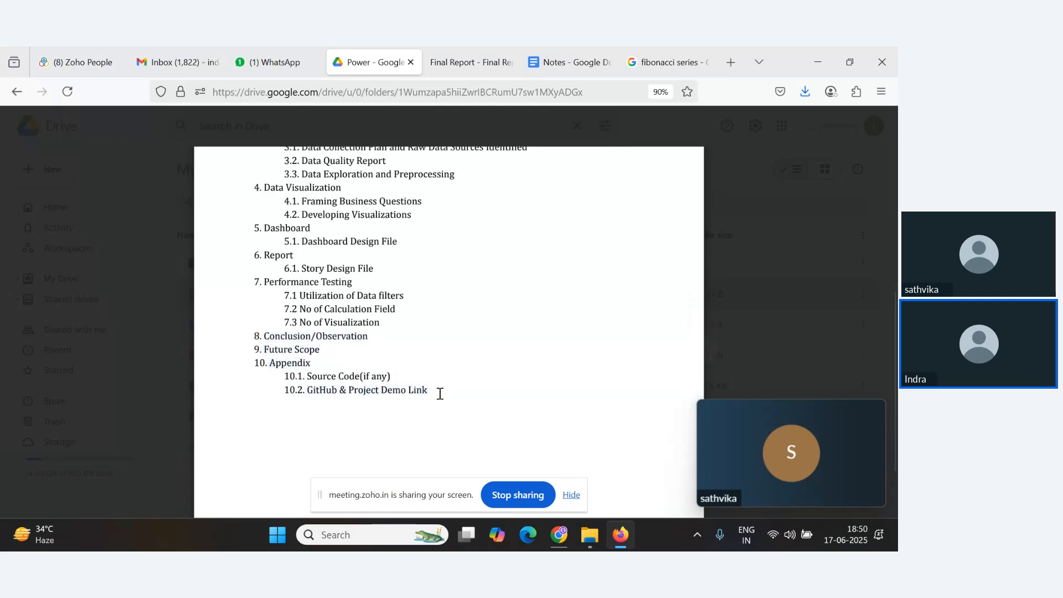
Check the webinar chat for new attendee messages and close the template preview.
key("alt+Tab")
scroll(208, 388, "up", 2)
scroll(209, 394, "down", 2)
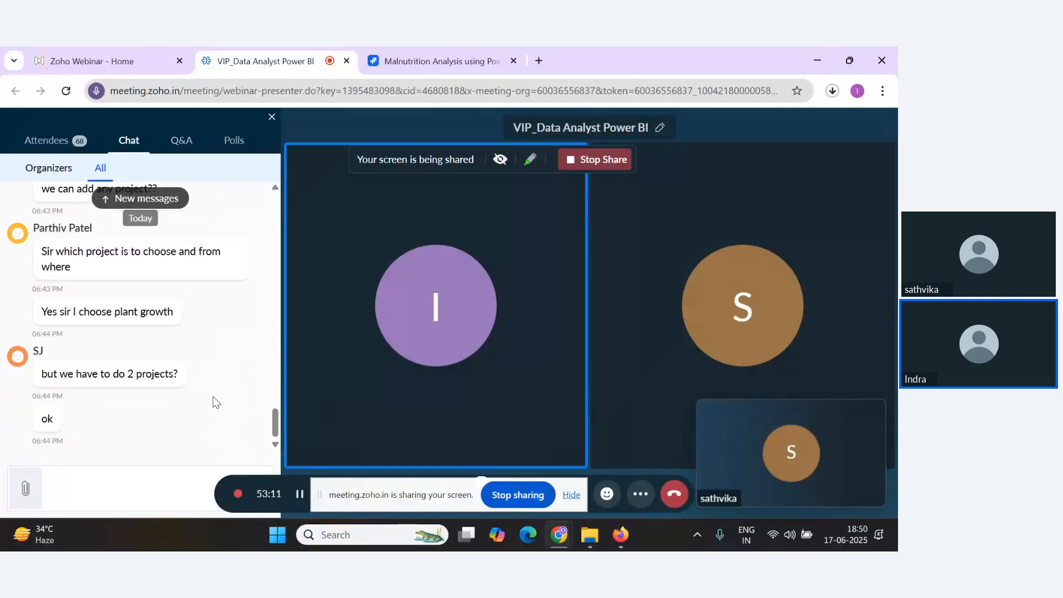
key("alt+Tab")
key("Escape")
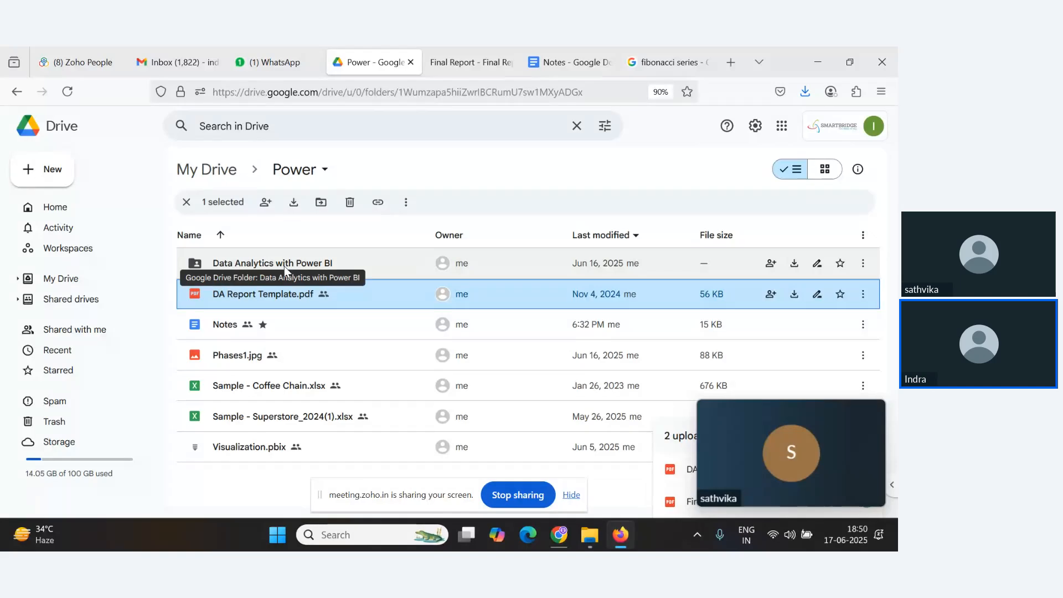
key("alt+Tab")
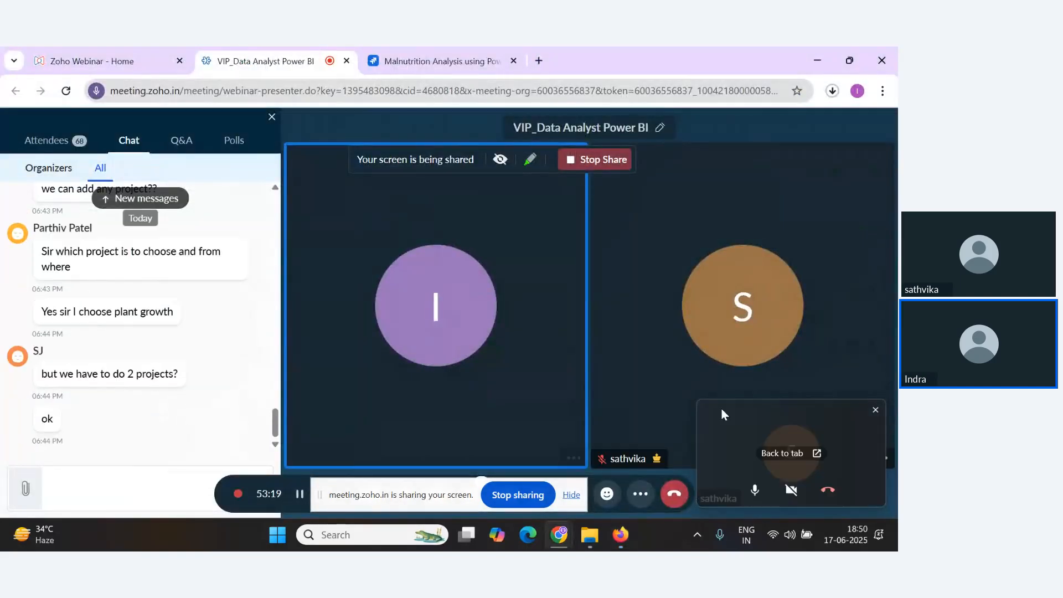
left_click(868, 411)
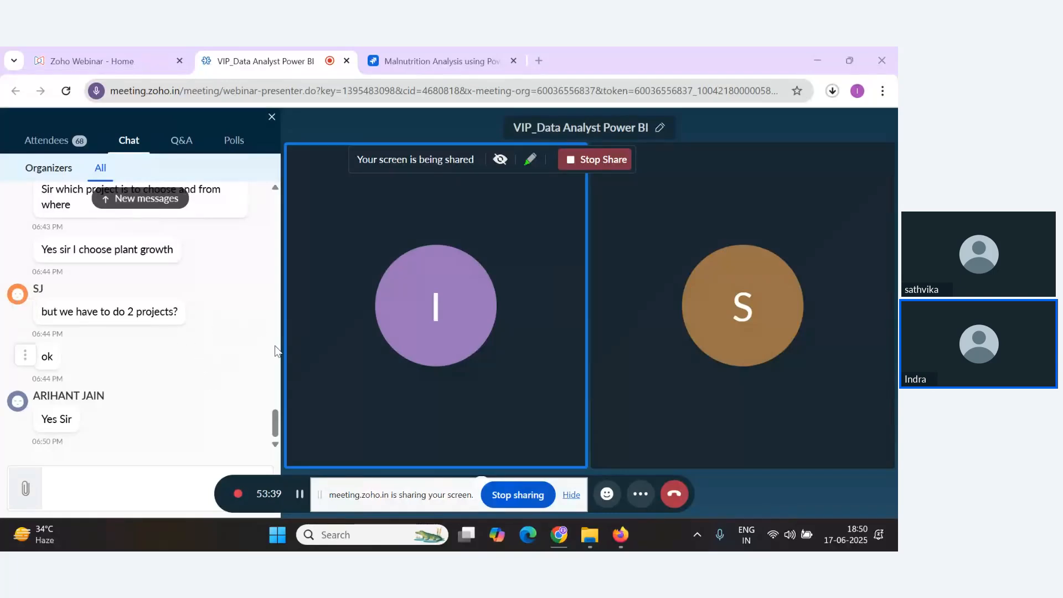
Return to File Explorer and go up to the AI-ML Templates-main folder containing Data Analytics with Power BI.
key("alt+Tab")
key("alt+Tab")
key("alt+Tab")
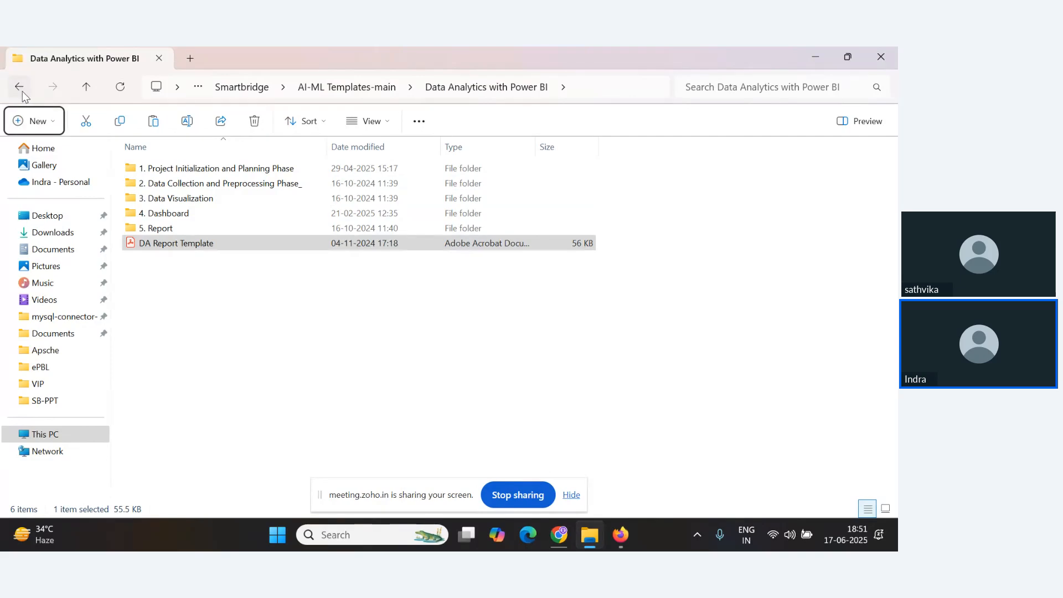
left_click(26, 88)
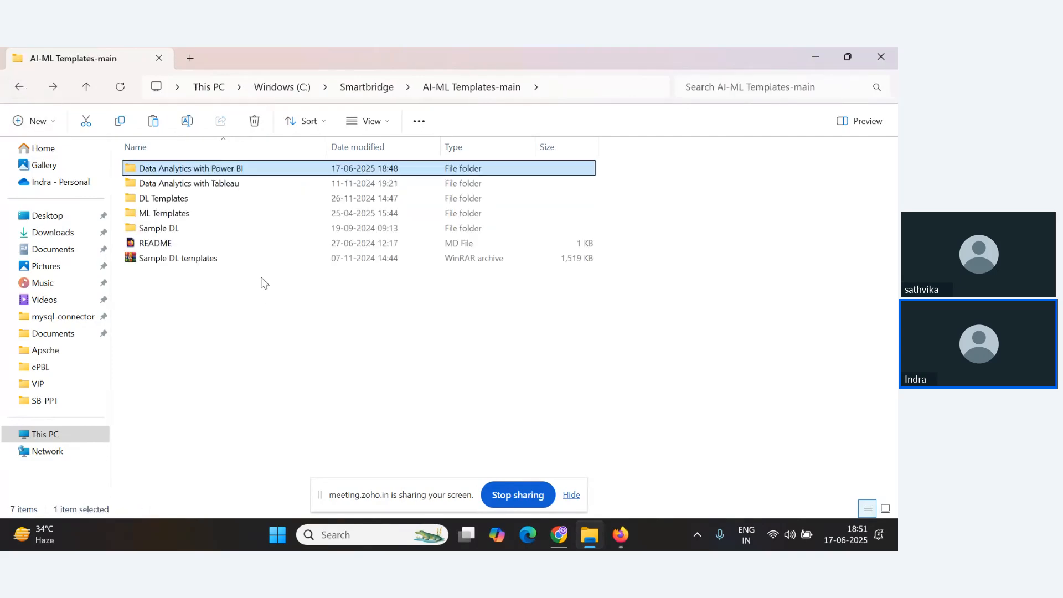
left_click(573, 548)
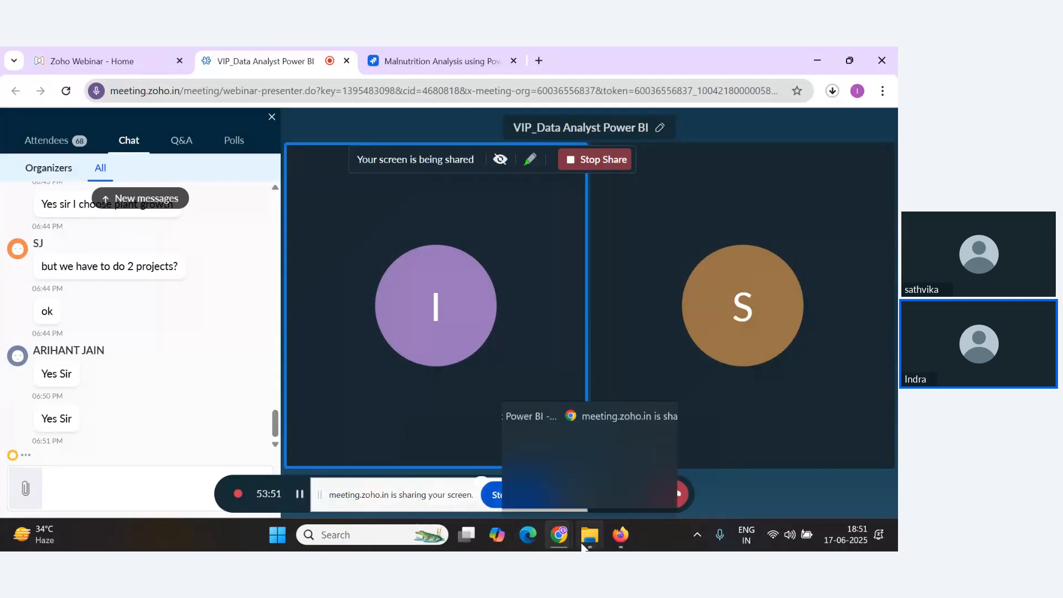
left_click(588, 479)
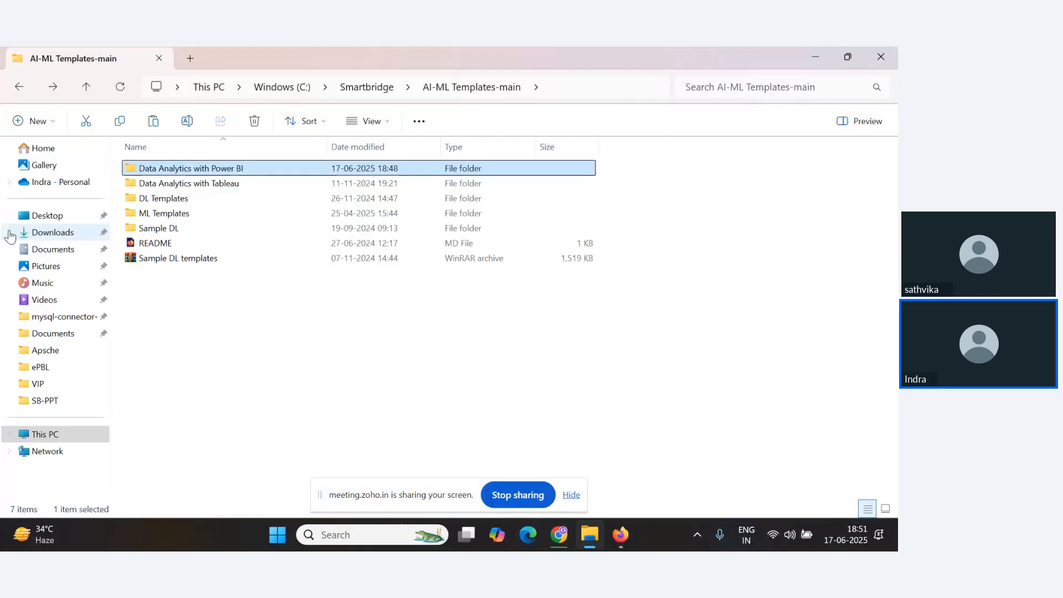
Browse the Desktop folders such as DA with Power BI, Project Title and Project Name for existing project layouts.
left_click(55, 217)
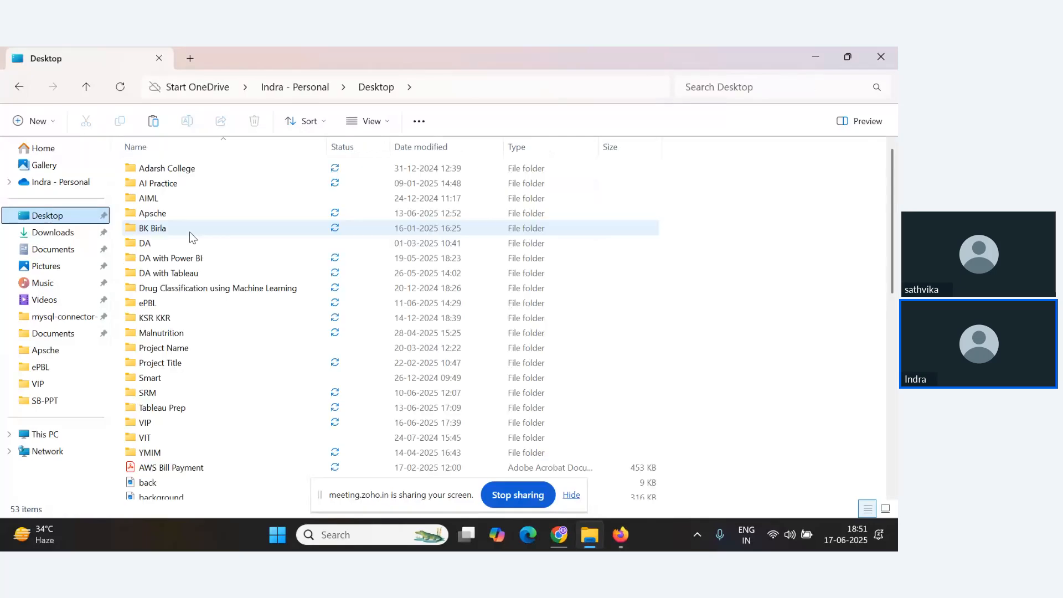
double_click(199, 260)
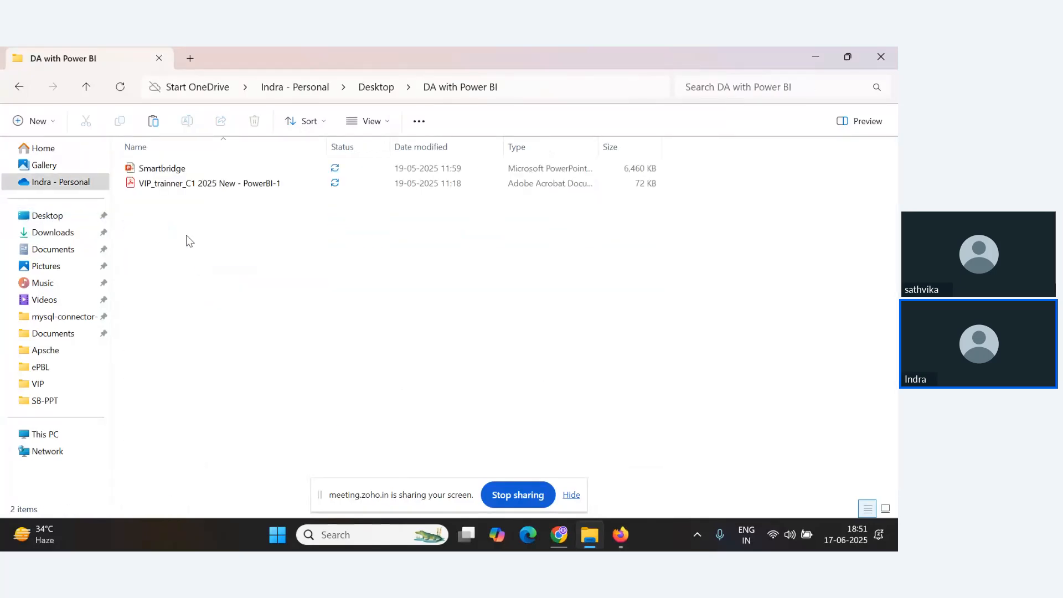
left_click(87, 86)
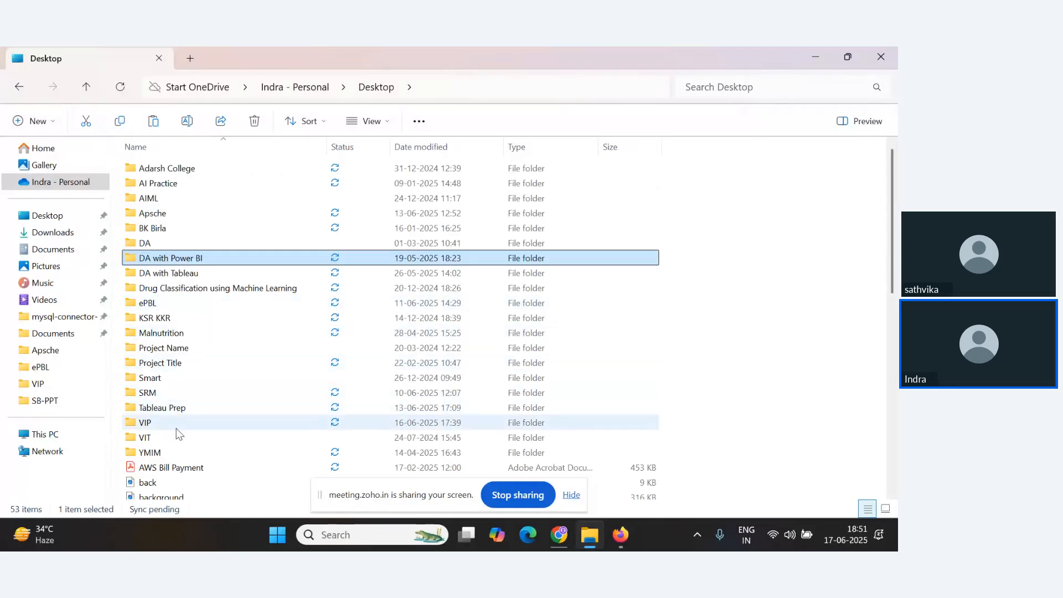
double_click(178, 449)
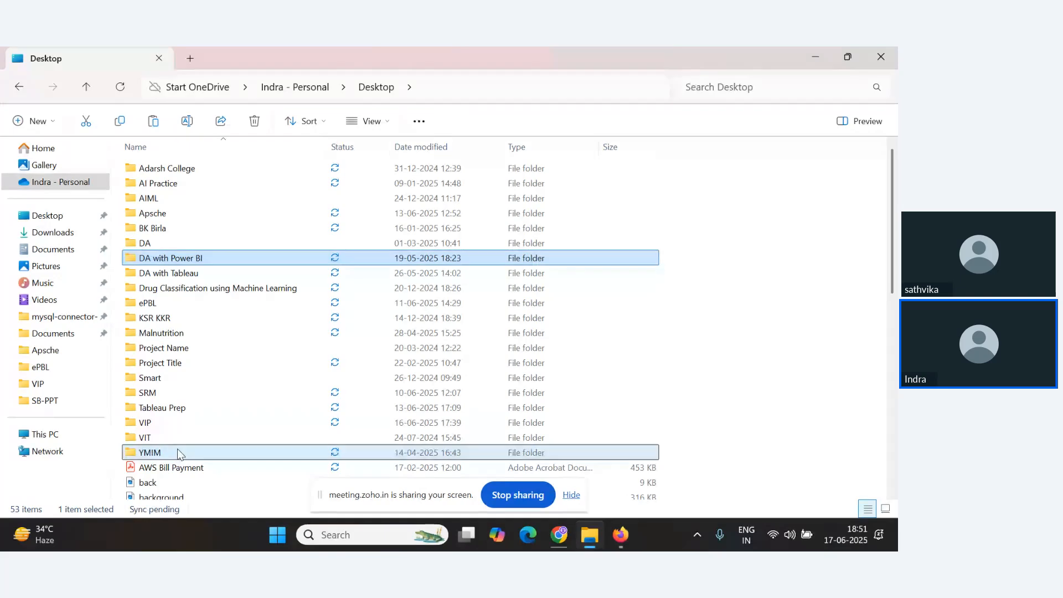
left_click(86, 86)
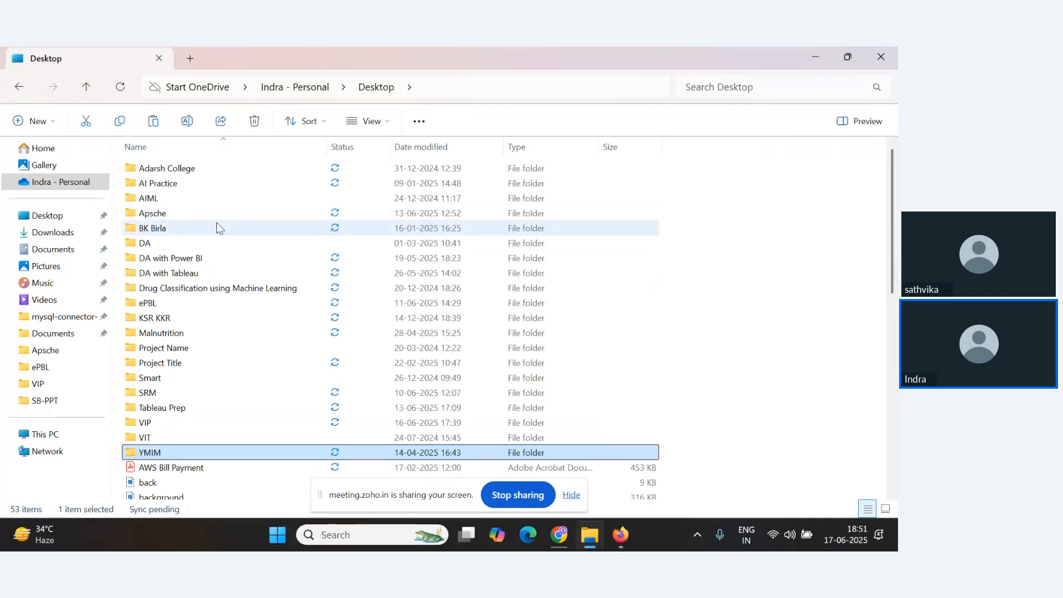
double_click(180, 243)
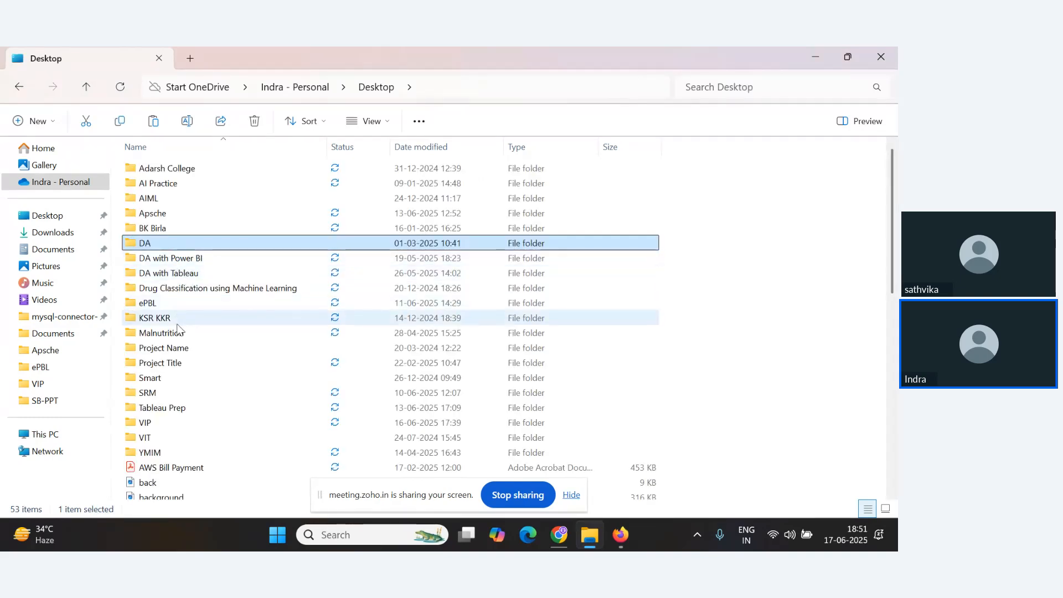
double_click(180, 363)
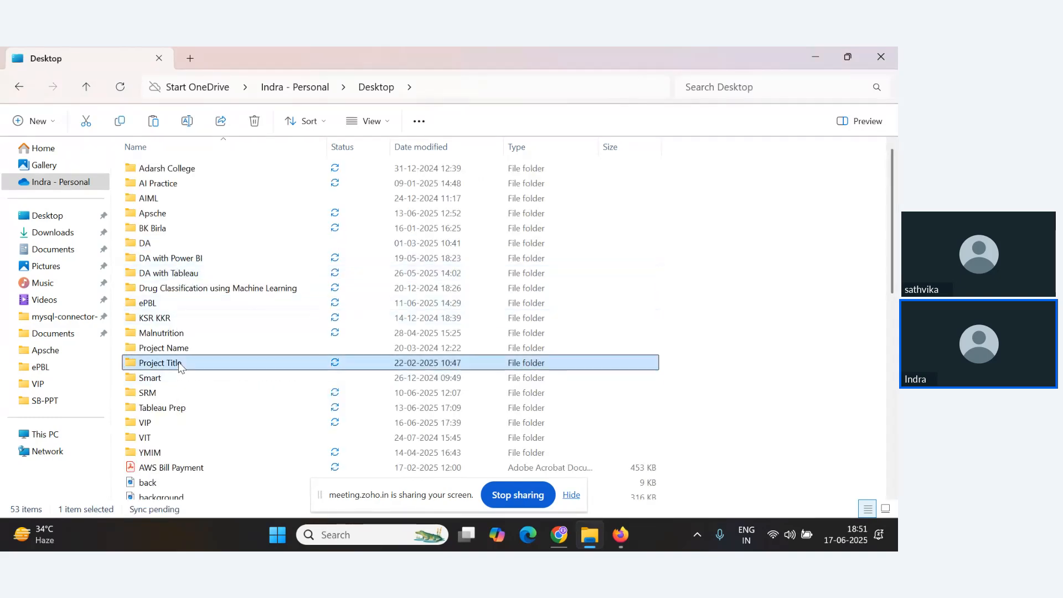
left_click(86, 88)
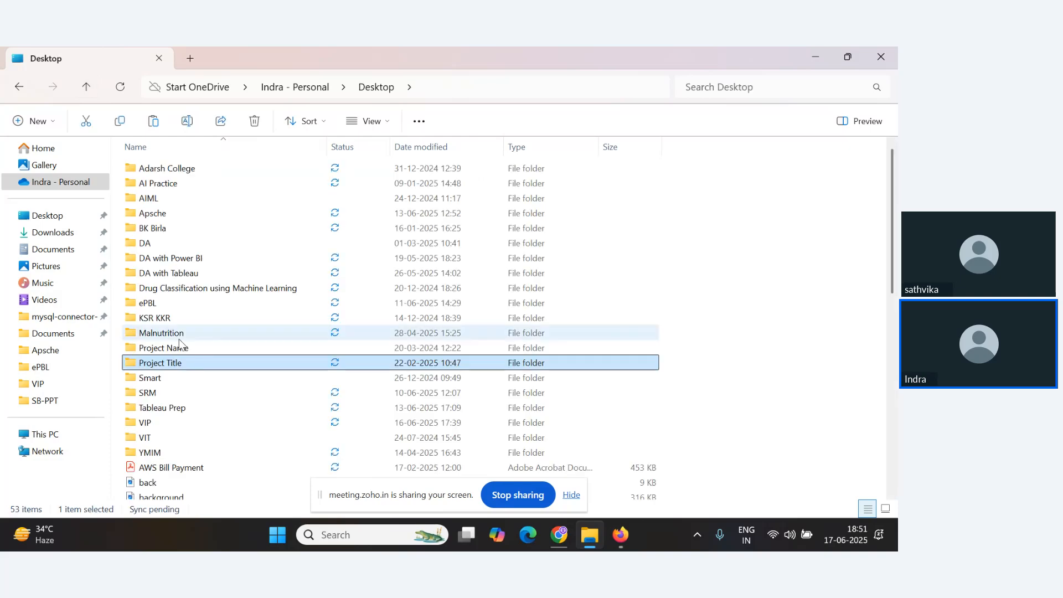
left_click(183, 347)
double_click(183, 347)
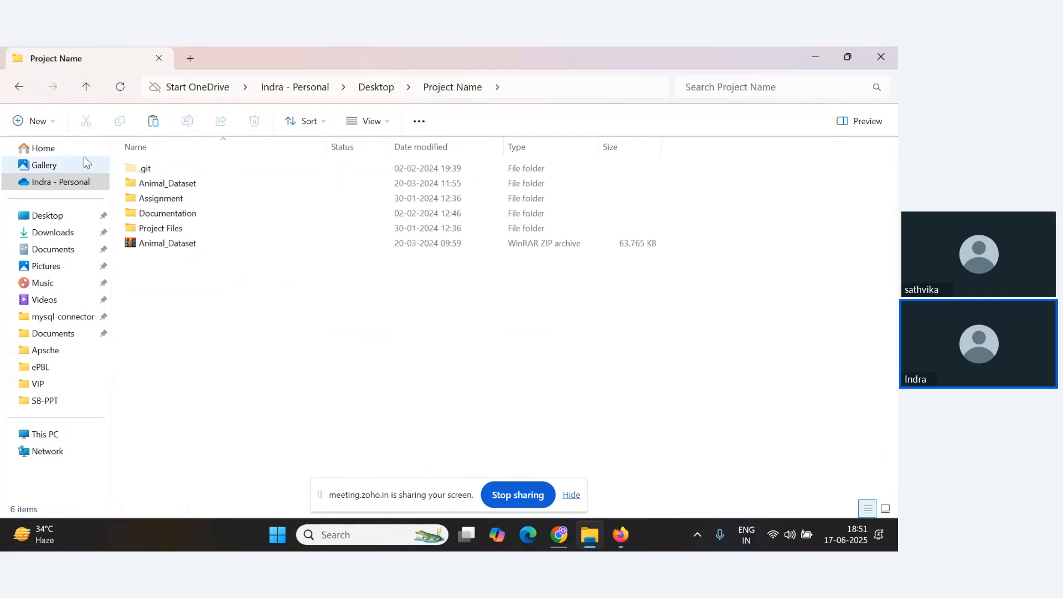
left_click(86, 87)
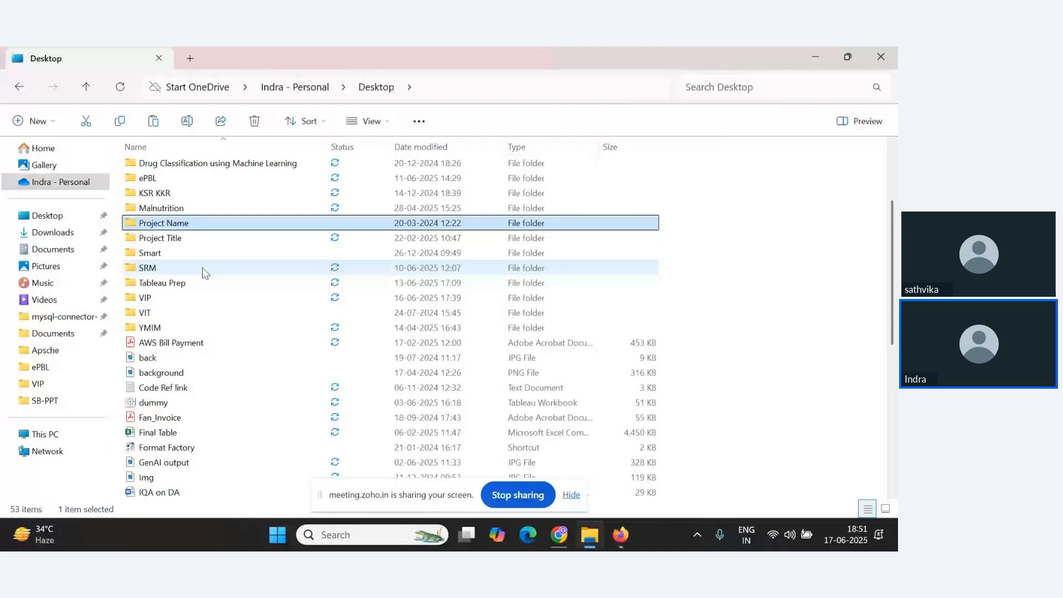
Create a new folder on the Desktop and paste the Data Analytics with Power BI folder into it.
scroll(201, 267, "up", 3)
left_click(35, 121)
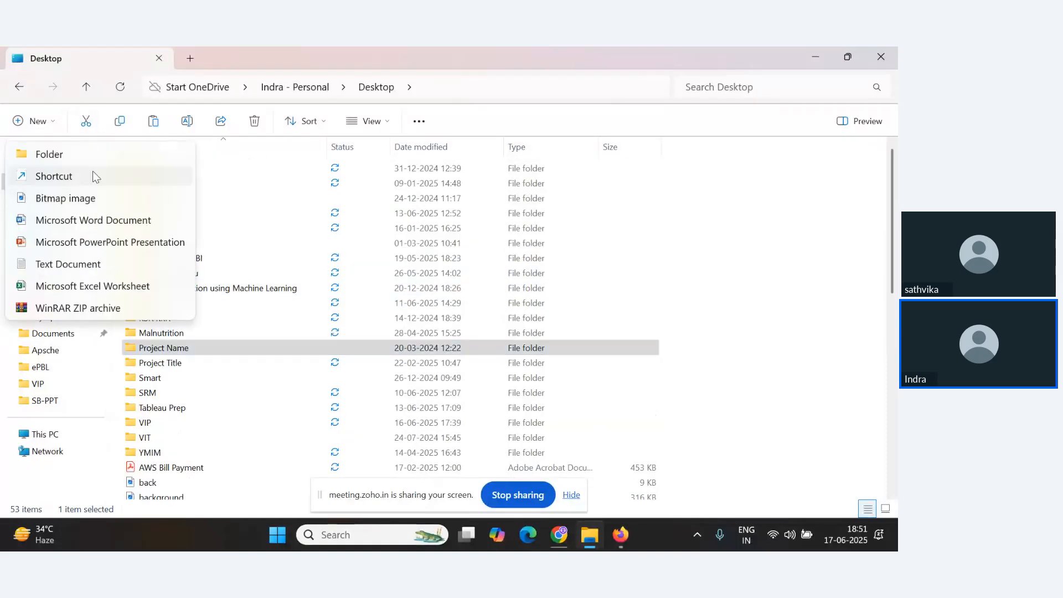
left_click(66, 154)
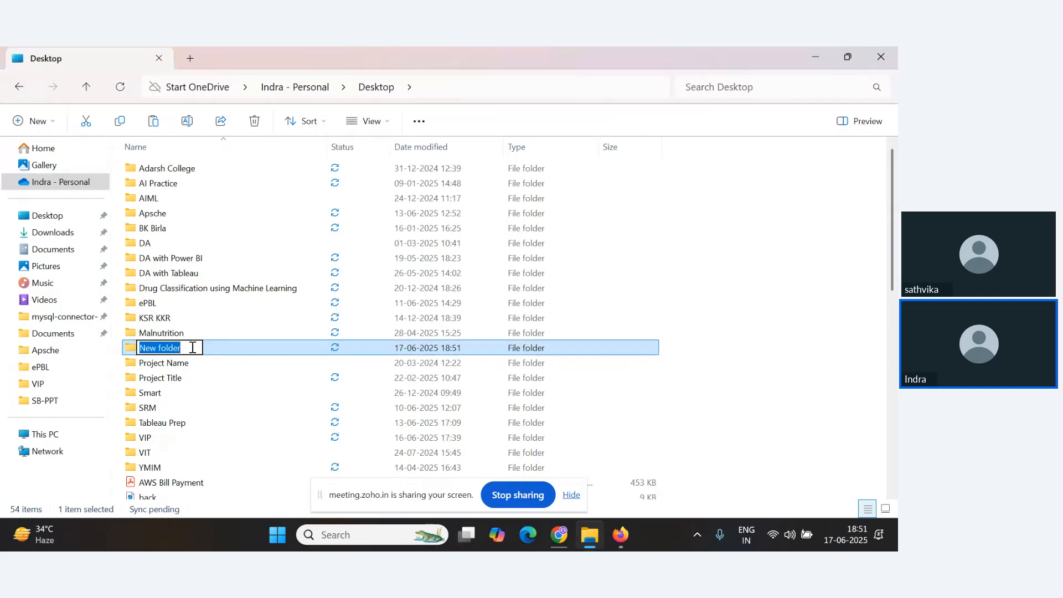
left_click(193, 348)
double_click(219, 349)
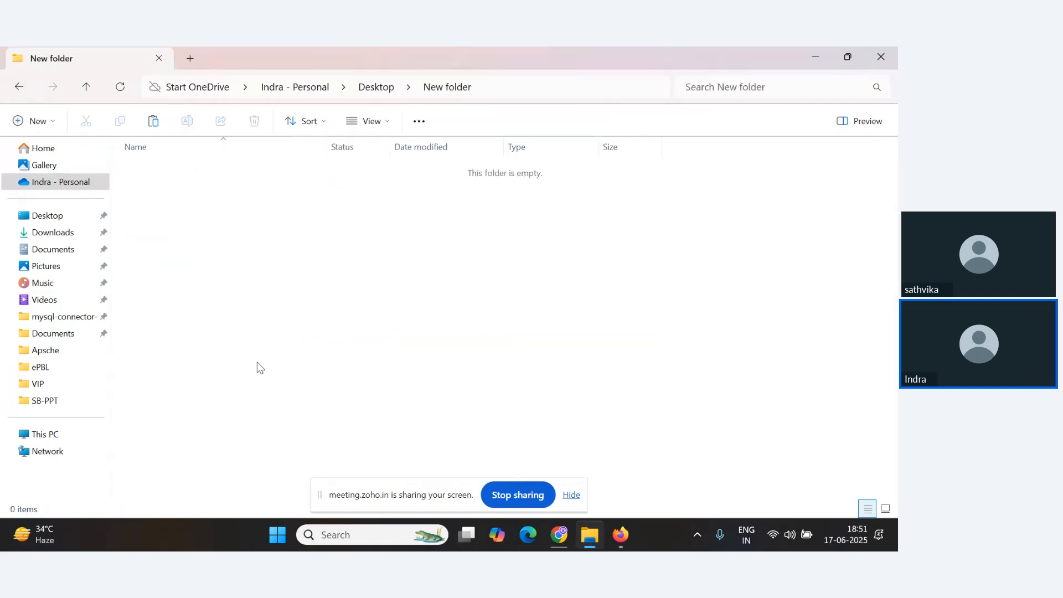
key("ctrl+v")
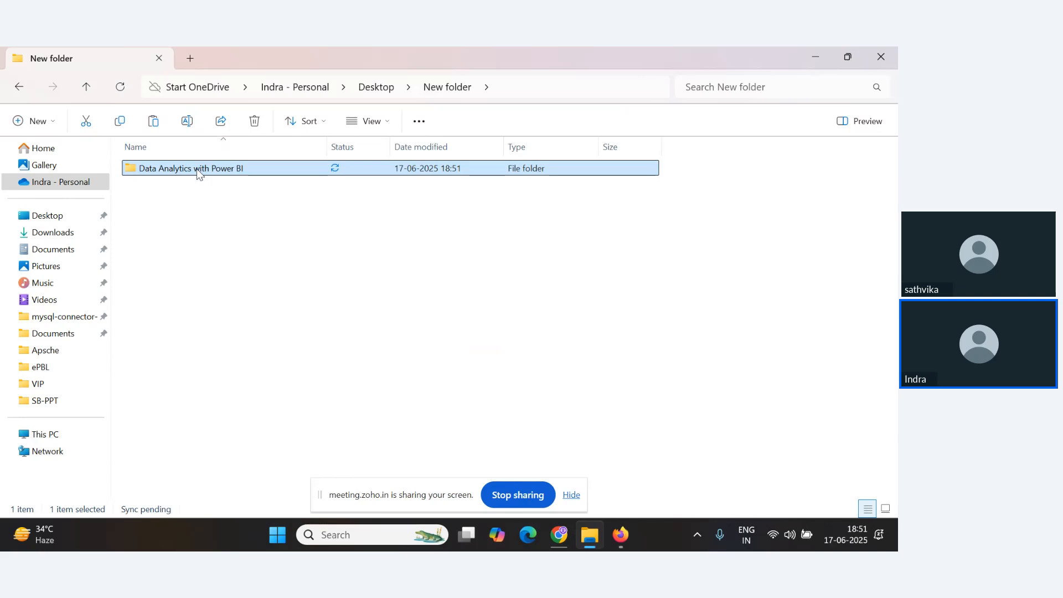
Open the pasted Data Analytics with Power BI folder and its 1. Project Initialization and Planning Phase subfolder.
double_click(199, 173)
key("alt+Tab")
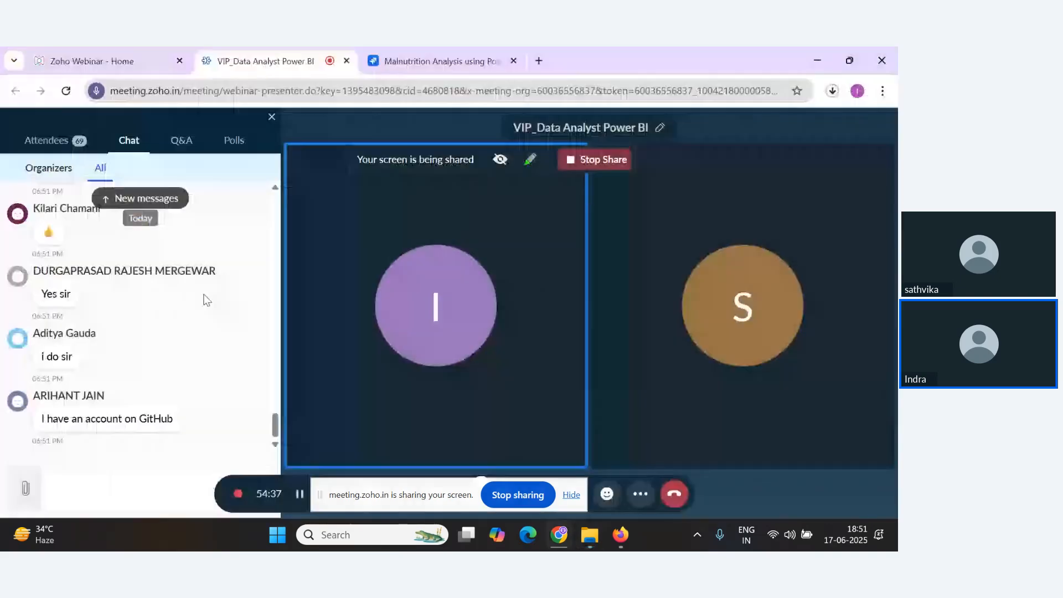
scroll(207, 415, "up", 4)
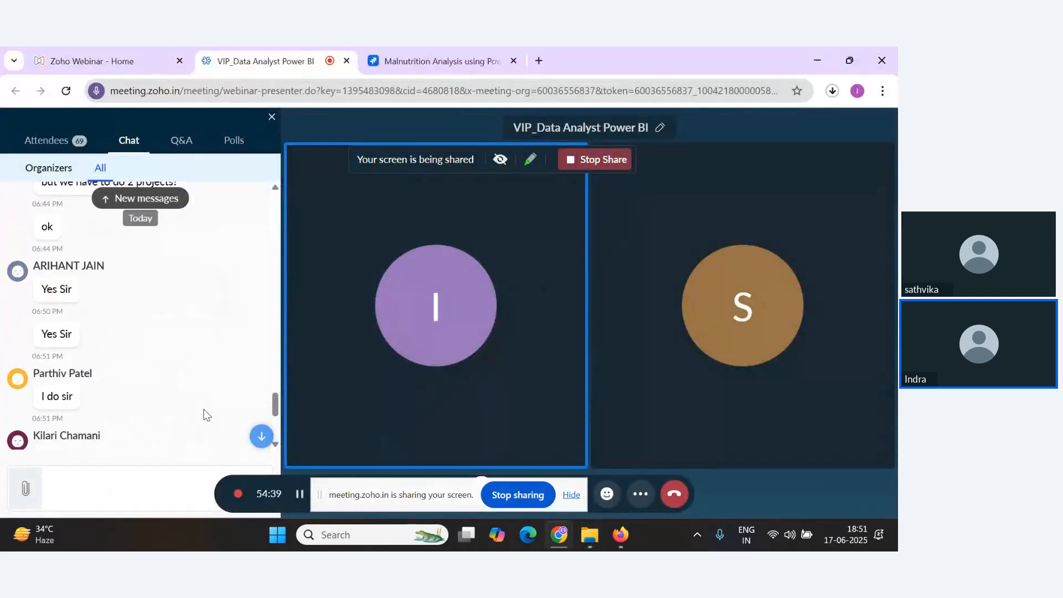
key("alt+Tab")
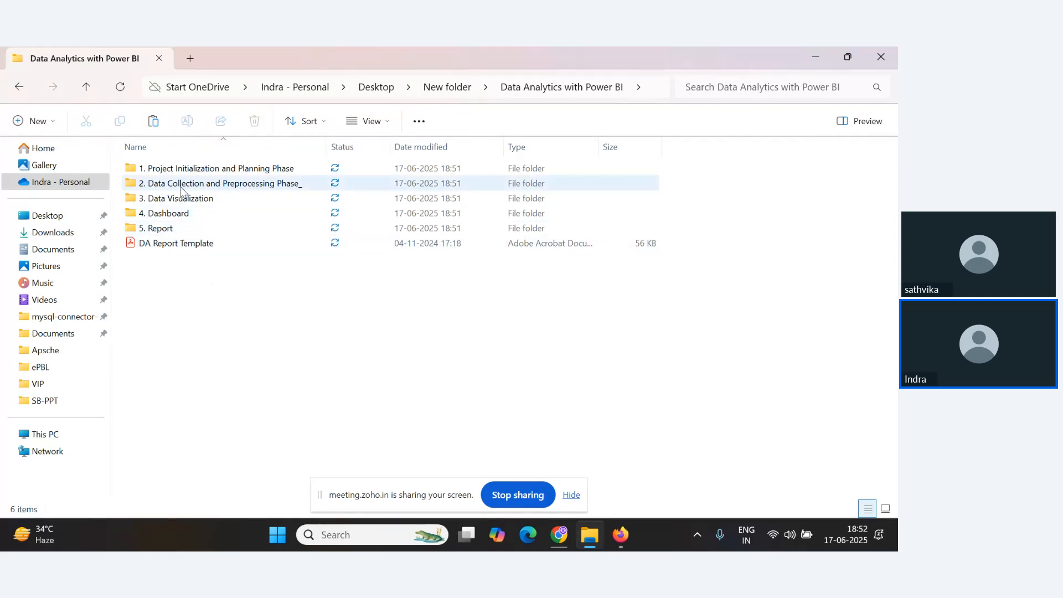
double_click(194, 172)
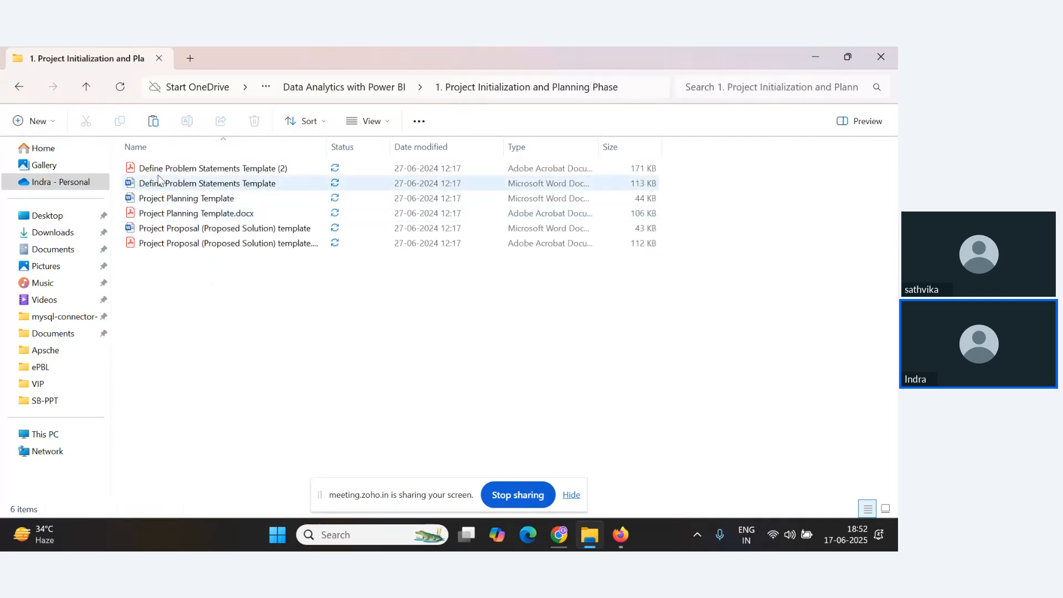
Permanently delete the three Word templates in the 1. Project Initialization and Planning Phase folder, keeping the PDF versions.
left_click(86, 92)
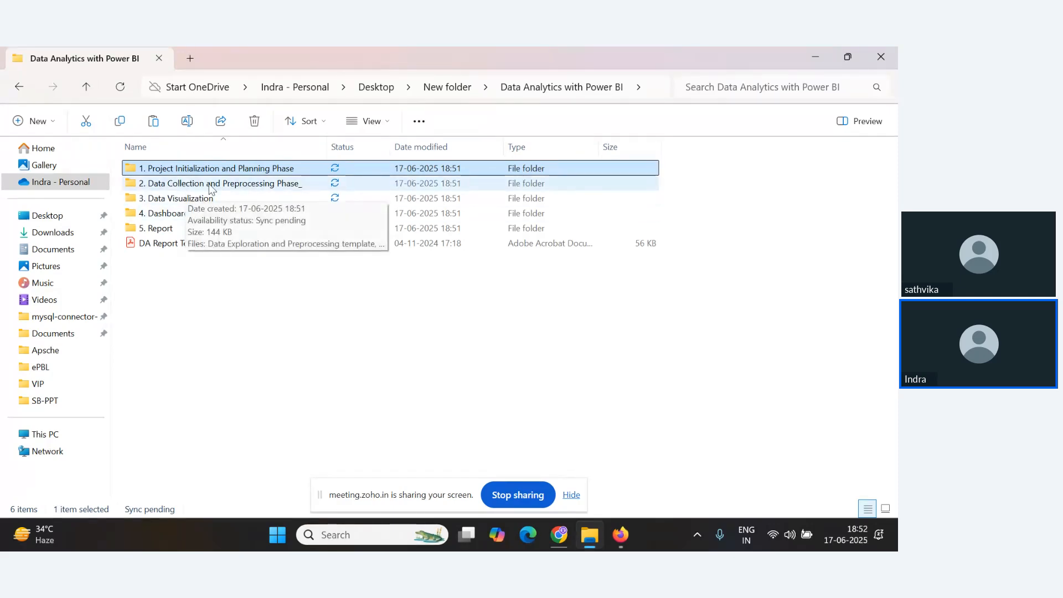
double_click(164, 175)
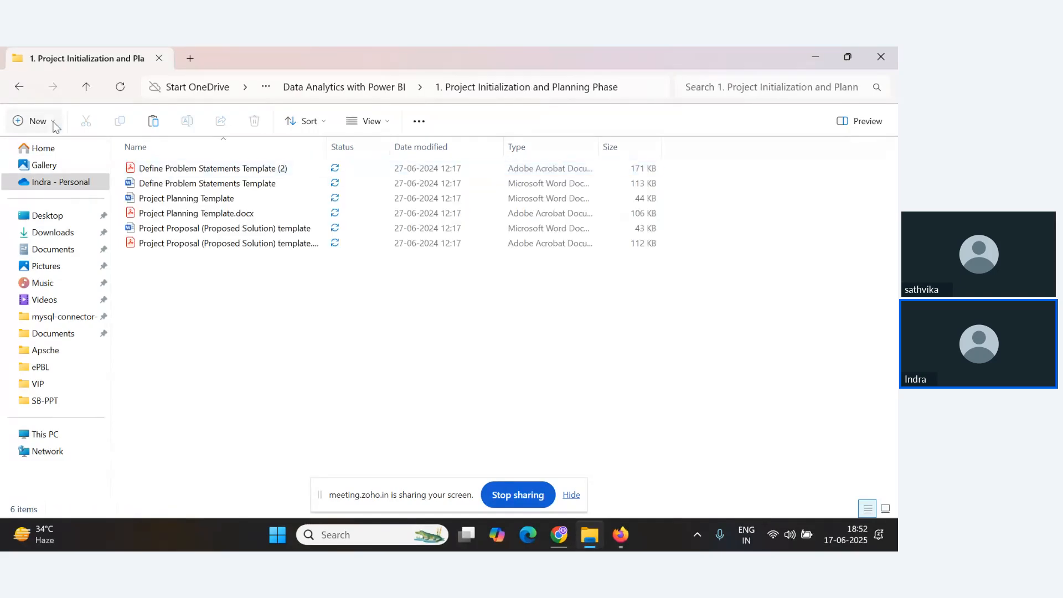
left_click(82, 86)
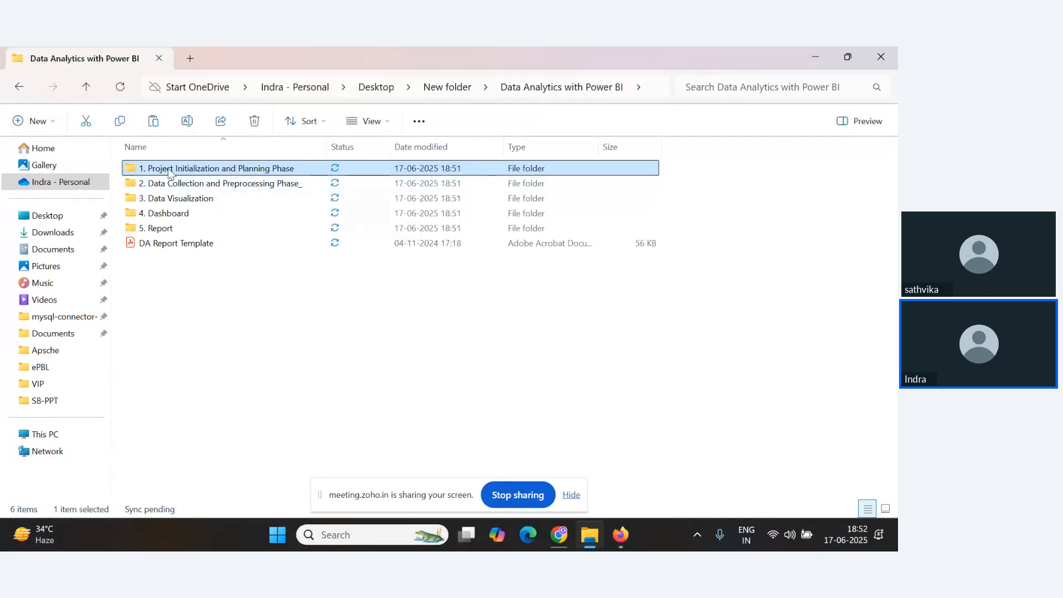
double_click(167, 172)
left_click(169, 171)
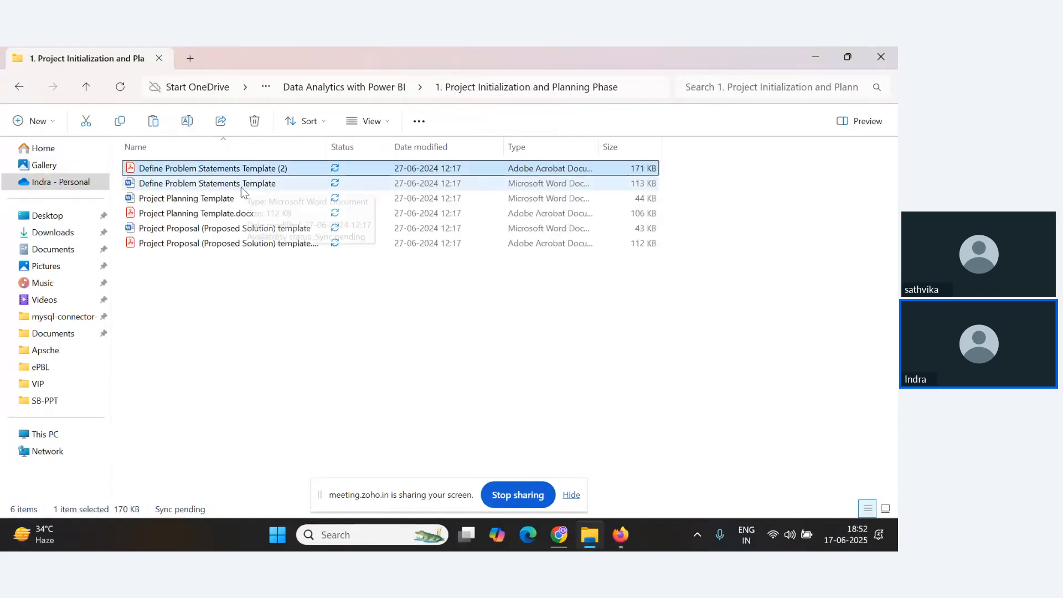
left_click(194, 186)
left_click(194, 199, "ctrl")
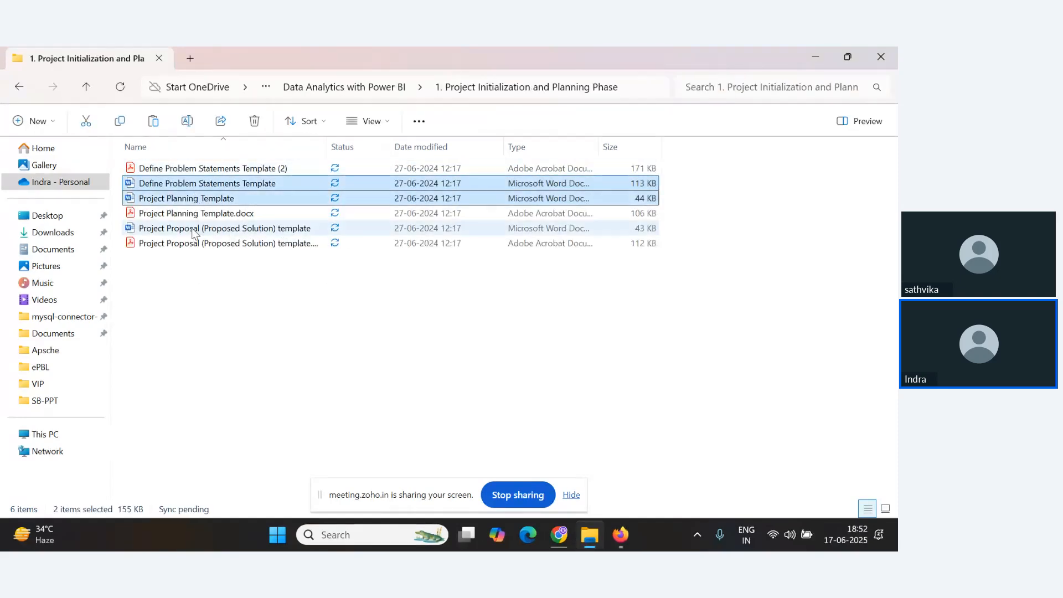
left_click(227, 228, "ctrl")
key("shift+Delete")
key("Return")
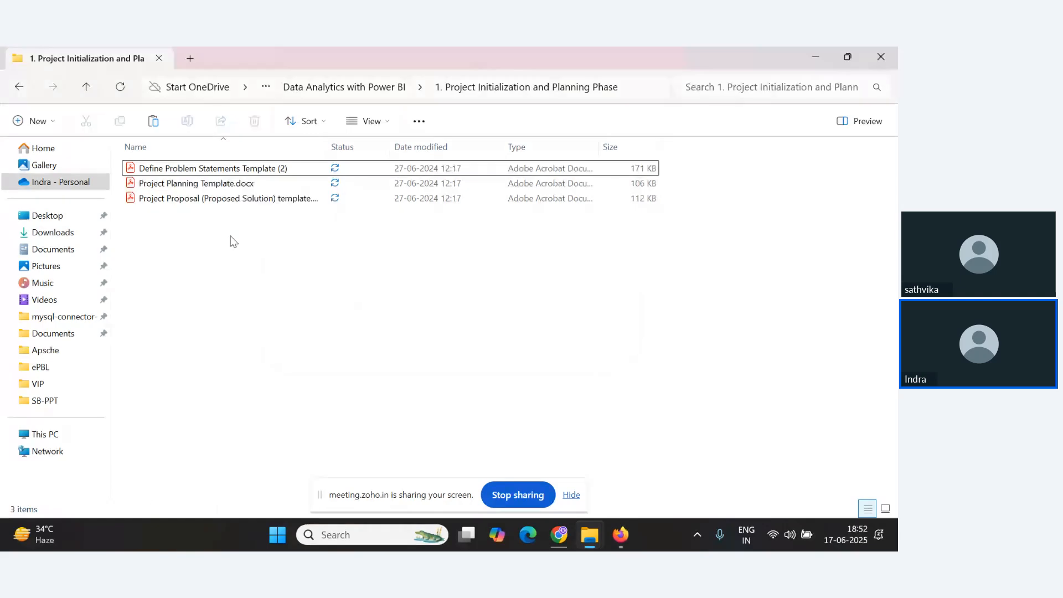
Browse the Data Collection and Preprocessing, Data Visualization, Dashboard and Report subfolders to check their contents.
left_click(212, 173)
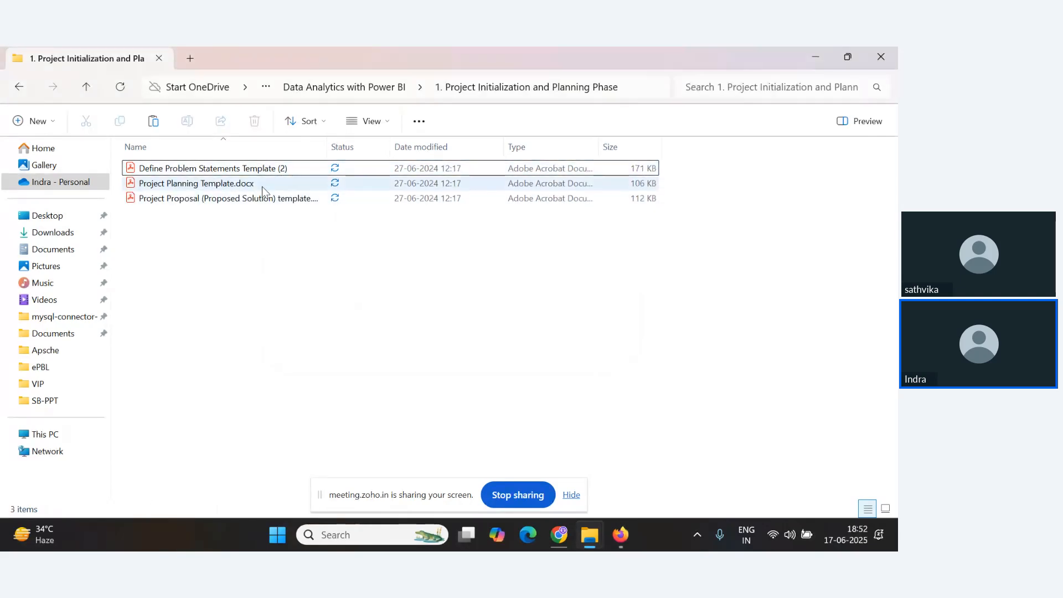
left_click(86, 88)
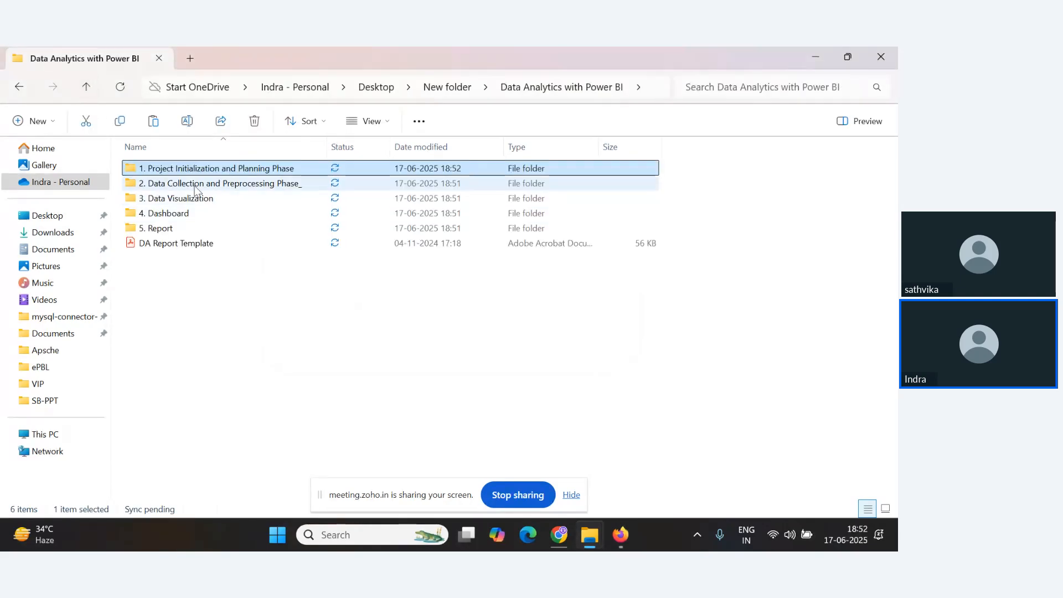
double_click(206, 184)
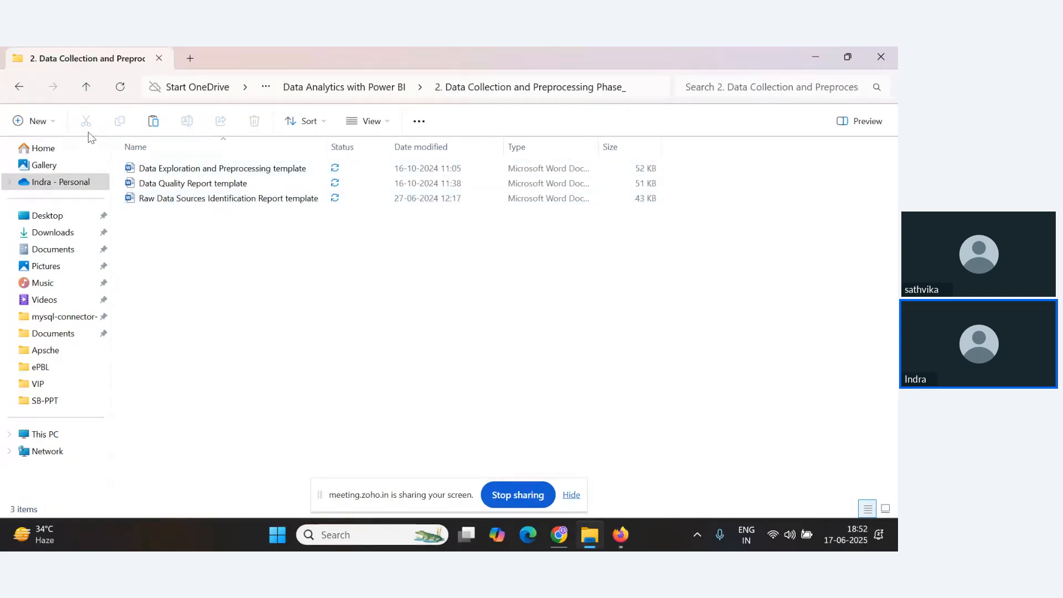
left_click(83, 91)
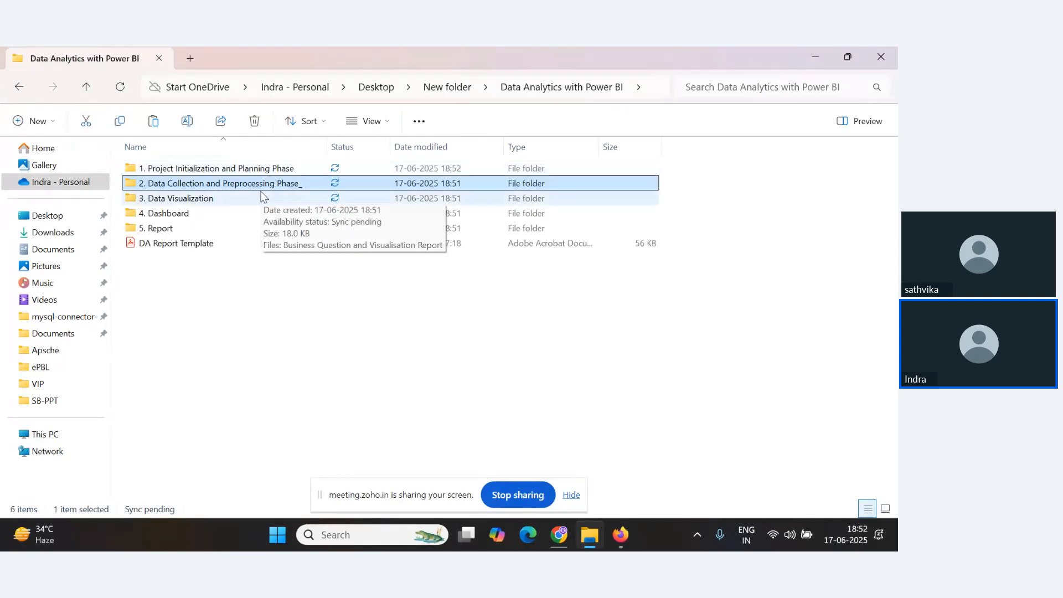
double_click(184, 200)
left_click(83, 88)
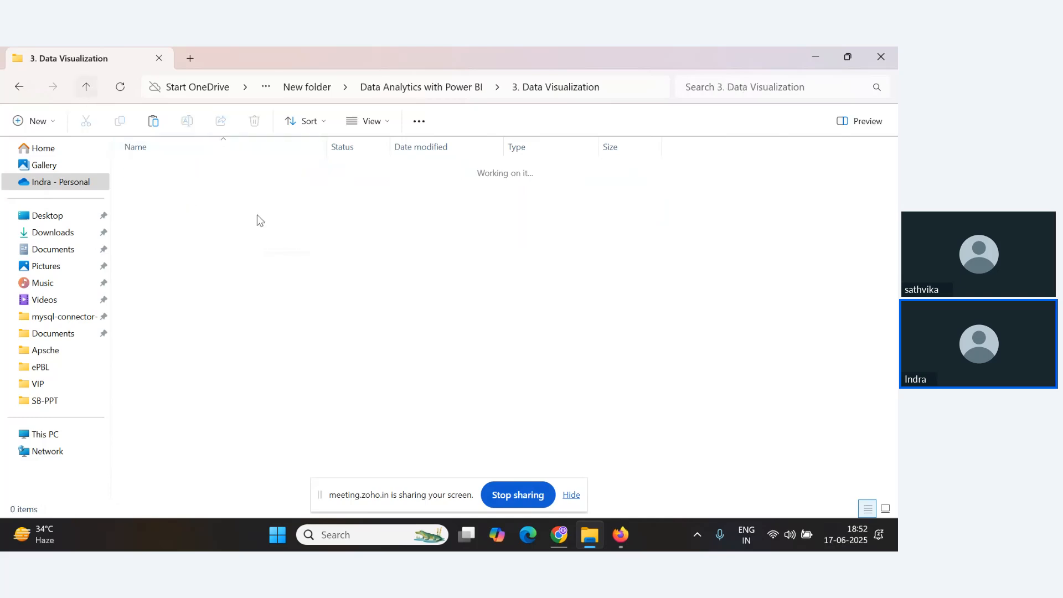
double_click(176, 214)
left_click(85, 87)
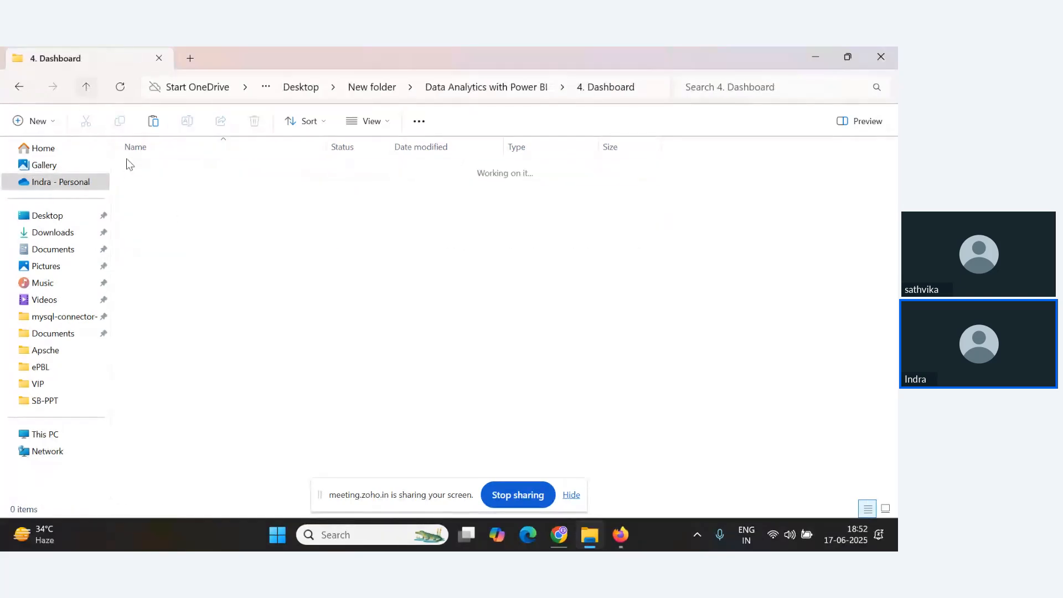
double_click(161, 228)
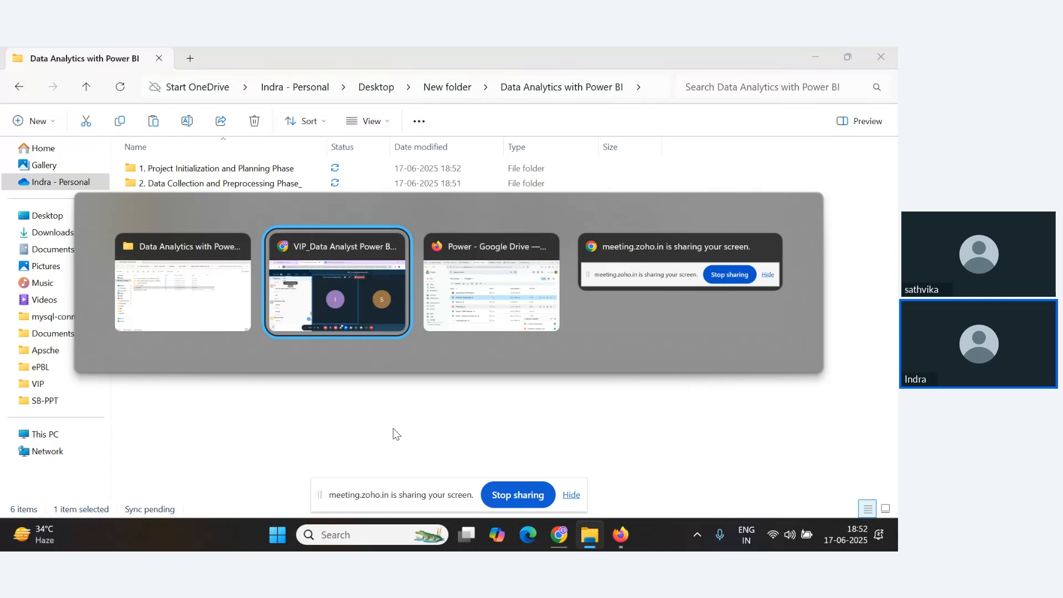
Switch to the browser and open the Phases1.jpg folder-structure diagram in Google Drive to compare with the local folders.
key("alt+Tab")
left_click(252, 355)
double_click(253, 356)
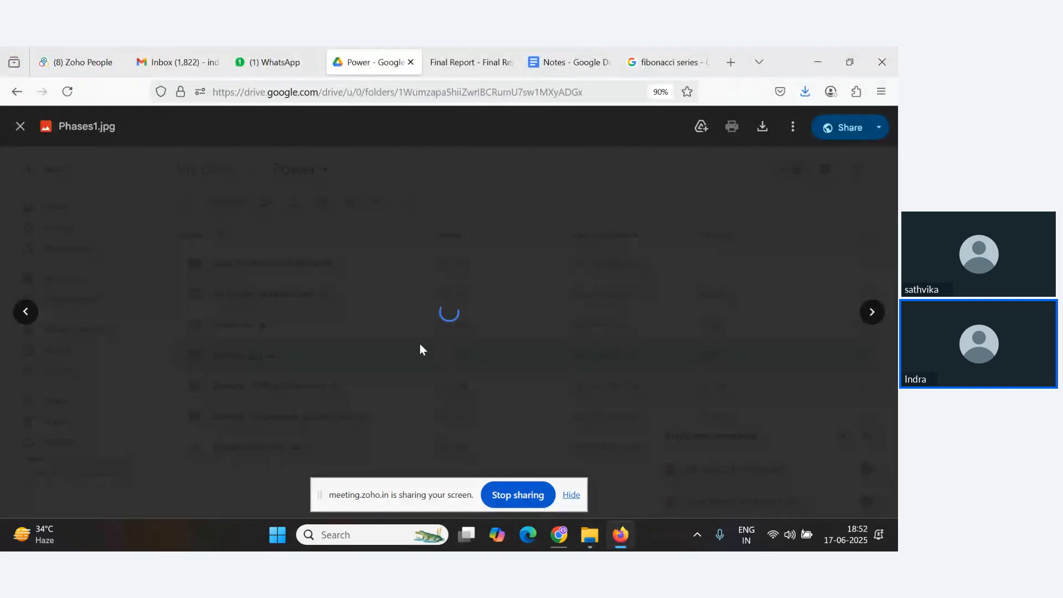
scroll(477, 305, "up", 5)
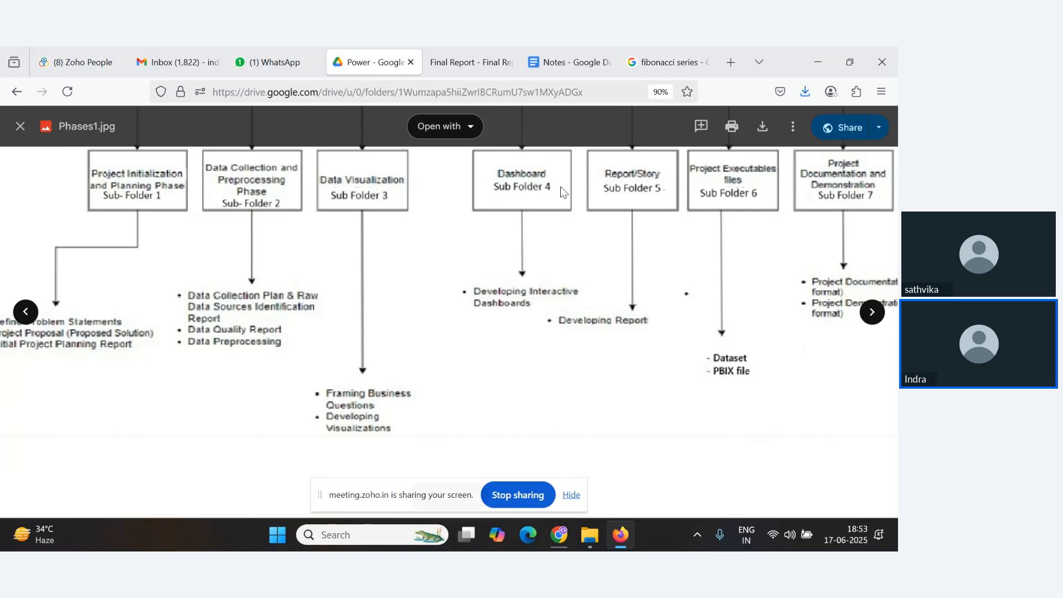
key("alt+Tab")
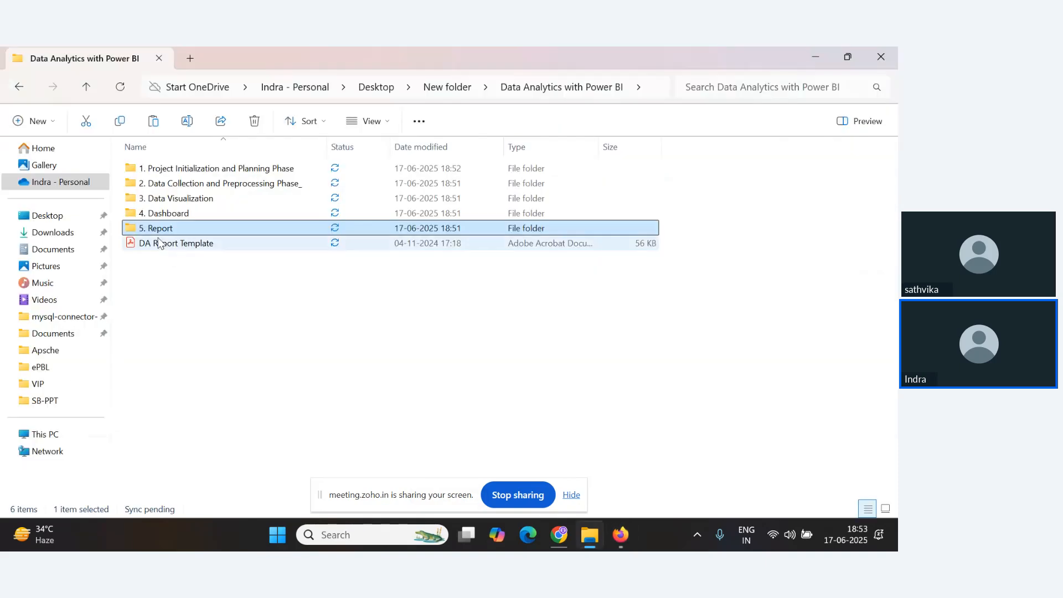
key("alt+Tab")
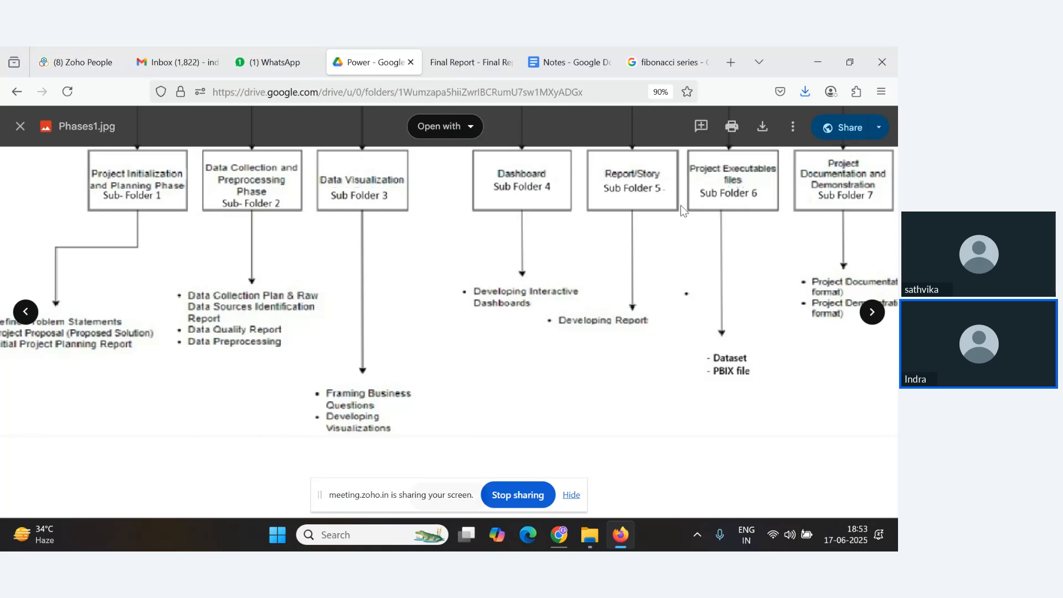
key("alt+Tab")
Create a new folder named Project Execution inside Data Analytics with Power BI.
right_click(187, 363)
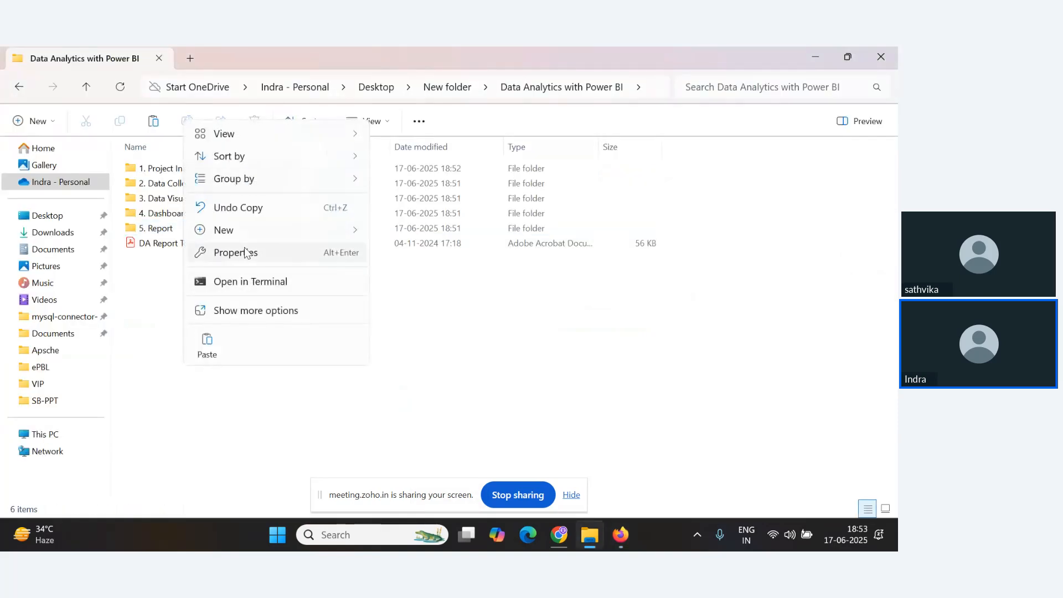
mouse_move(244, 232)
left_click(425, 236)
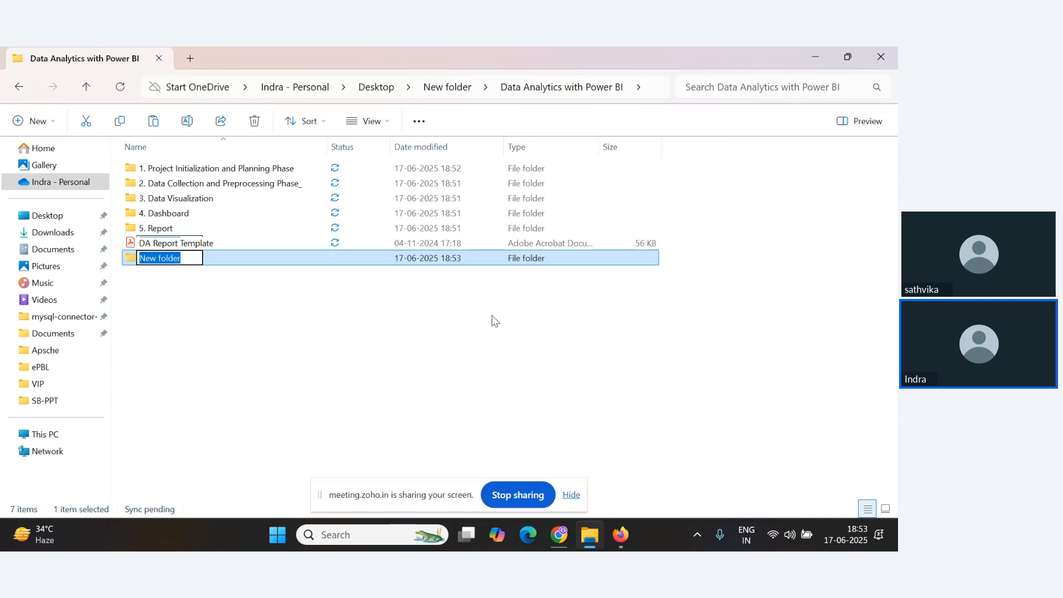
type("Project")
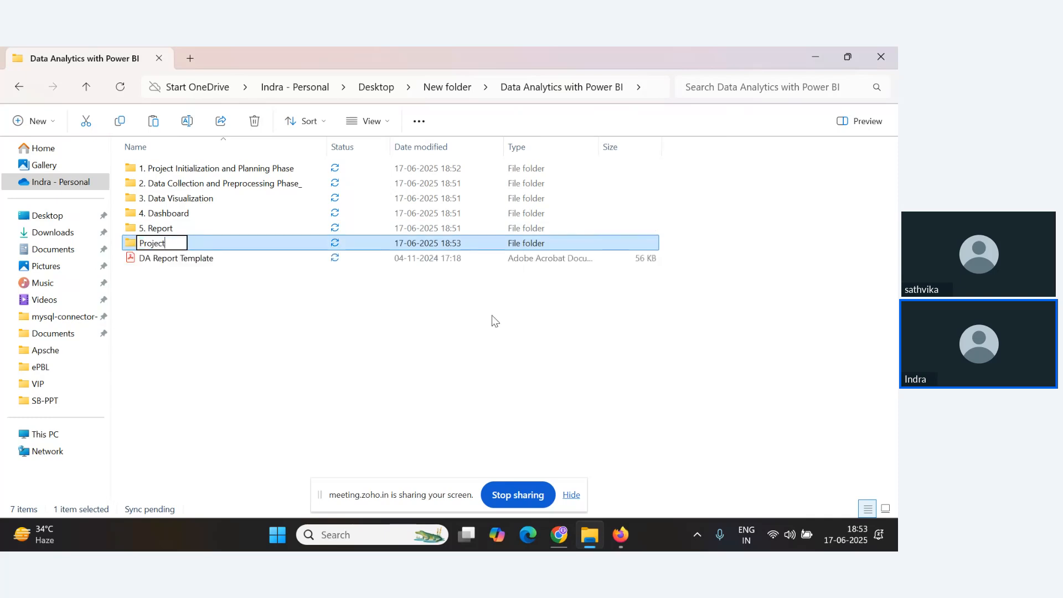
type(" Execution")
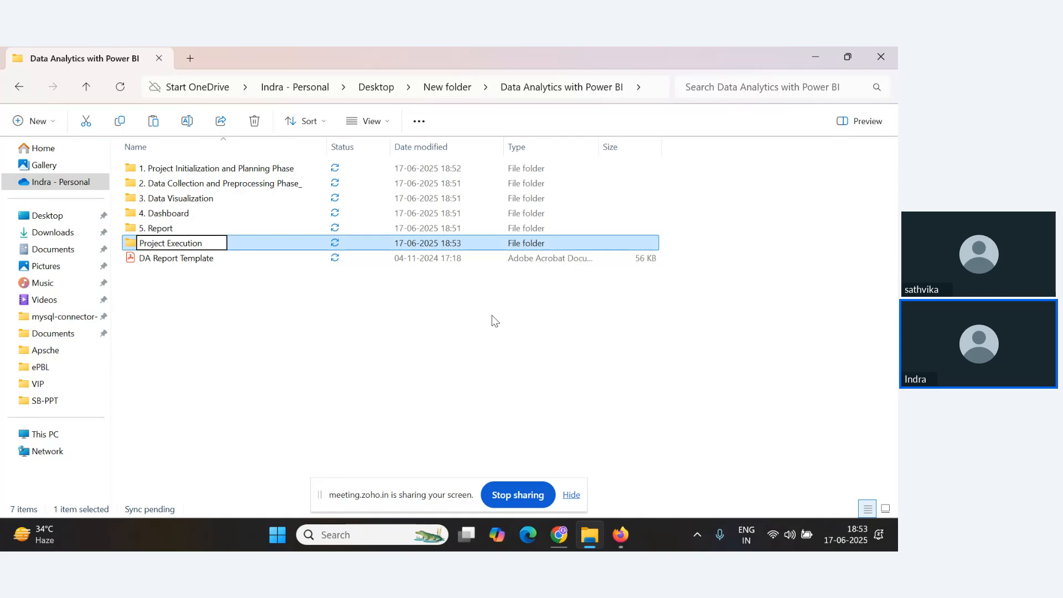
key("Return")
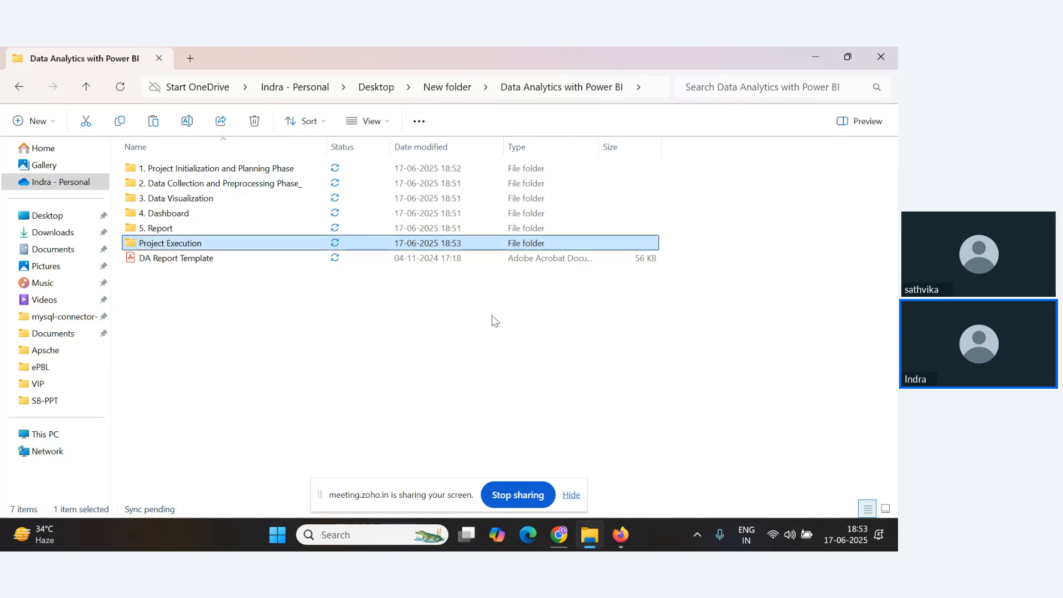
Open Project Execution and create a new text document named pbix inside it.
key("Return")
right_click(210, 194)
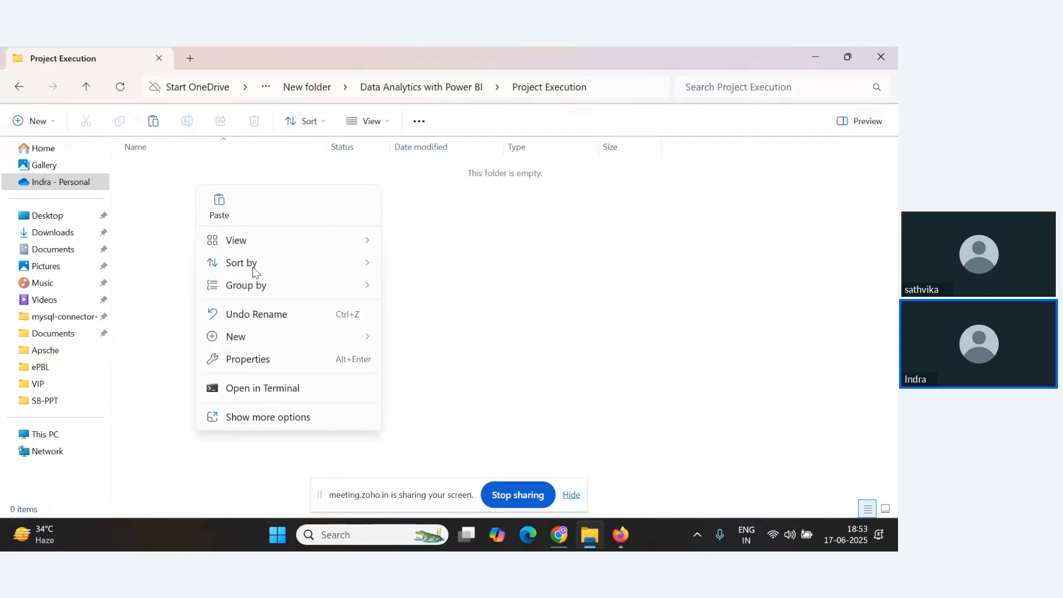
mouse_move(245, 340)
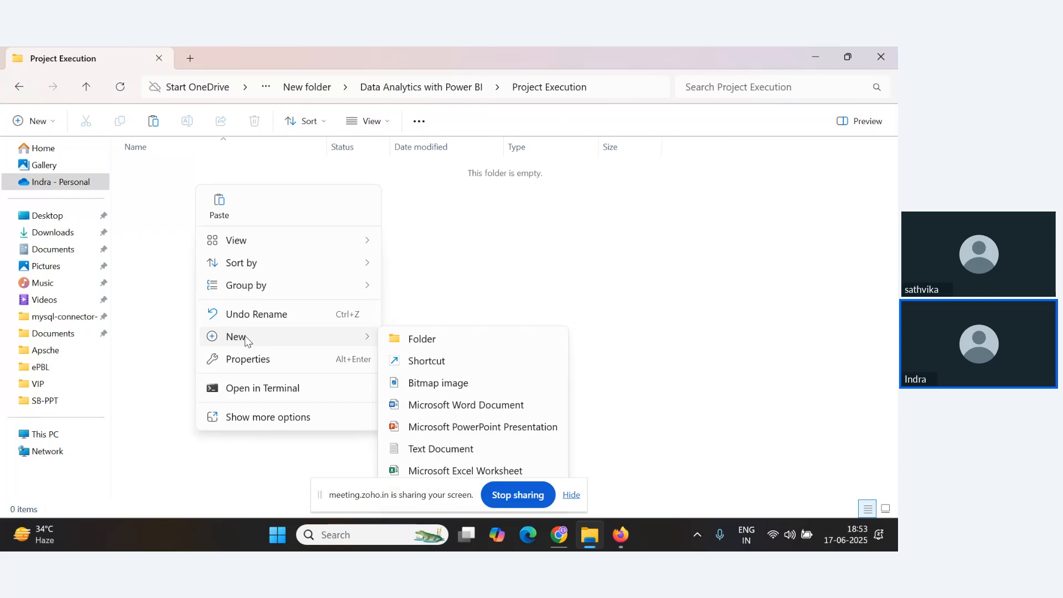
left_click(430, 451)
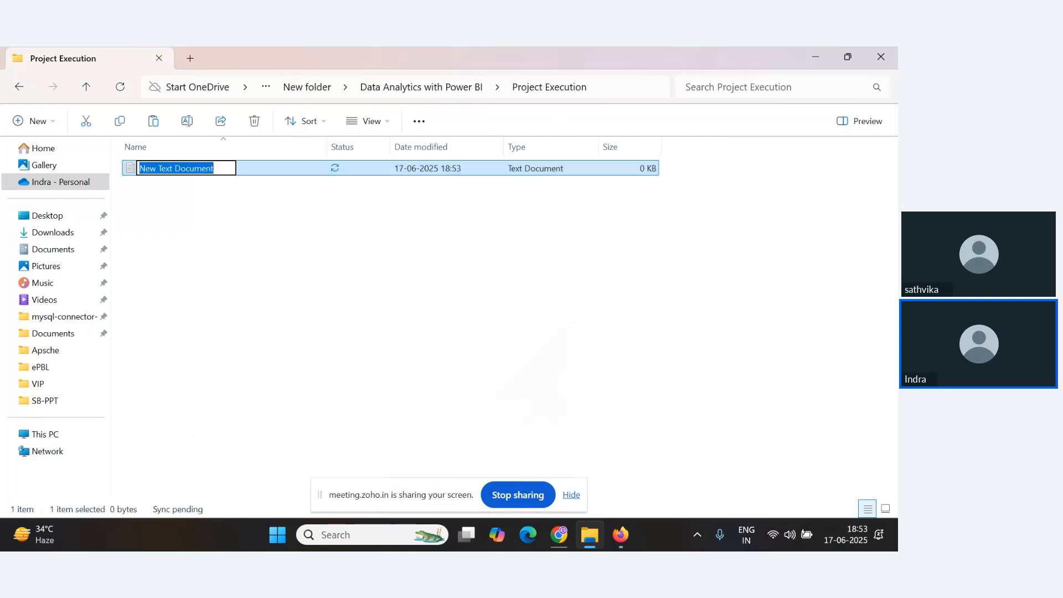
key("BackSpace")
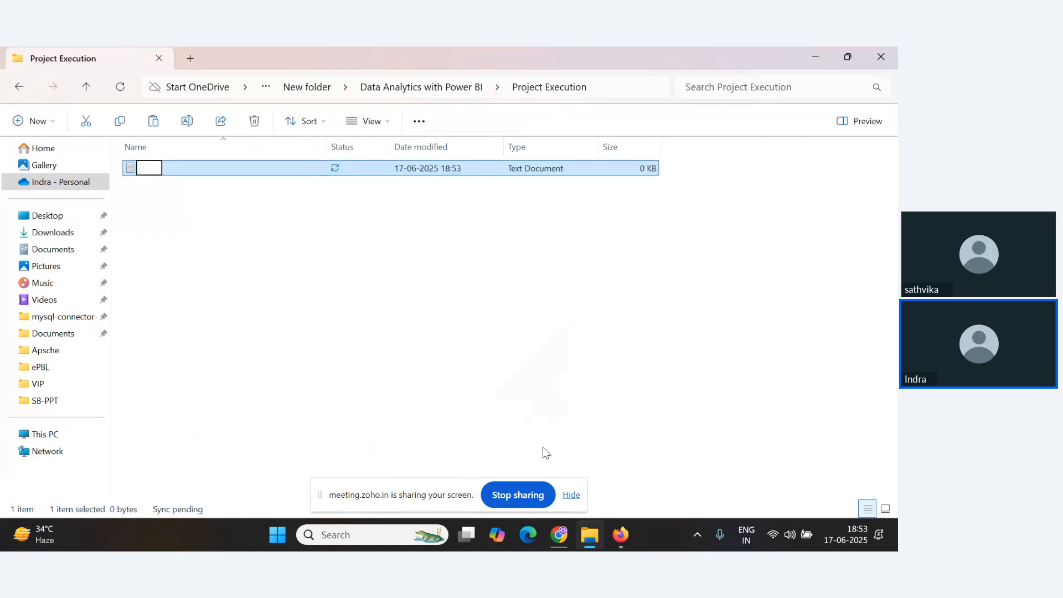
type("pbix")
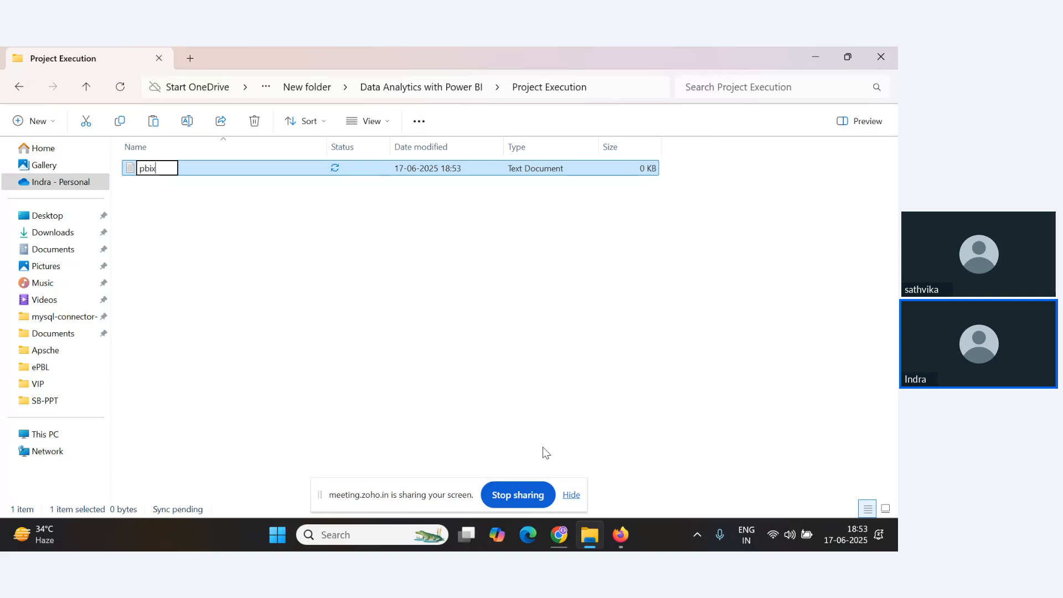
key("Return")
Create a second text document named dataset in the Project Execution folder.
right_click(216, 292)
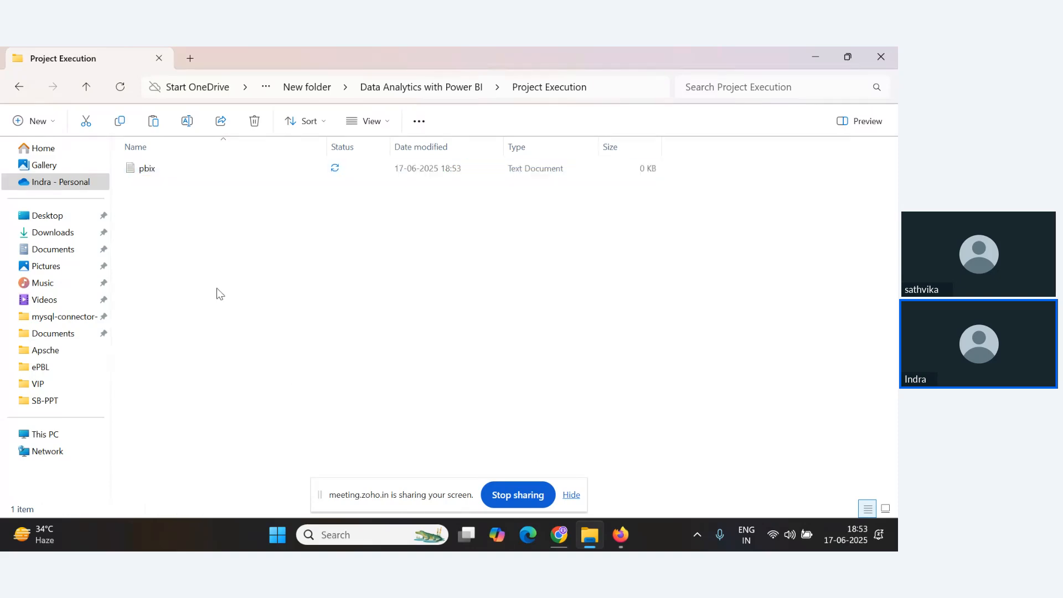
mouse_move(287, 388)
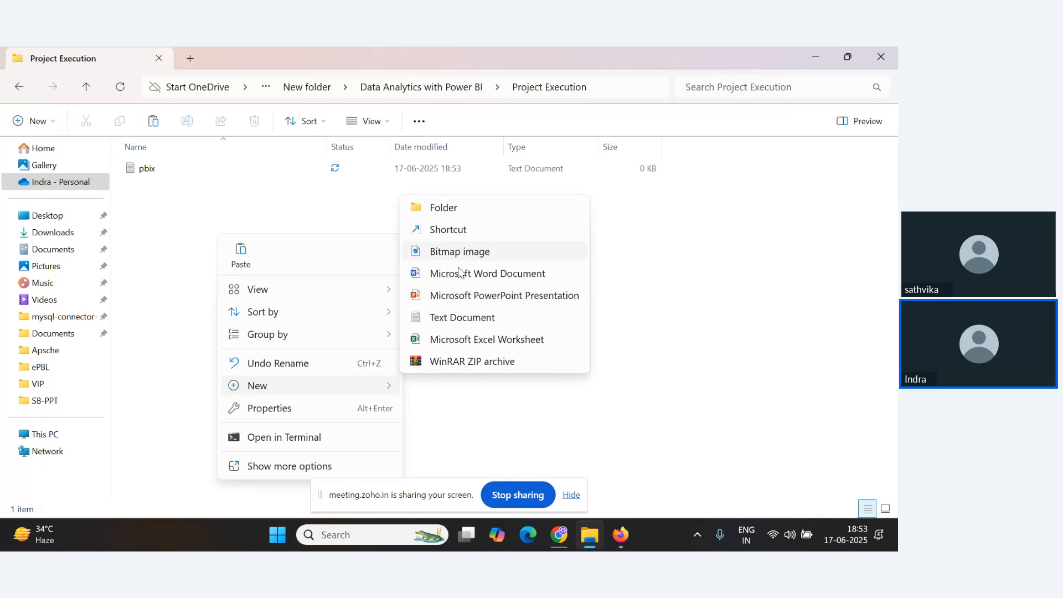
left_click(461, 320)
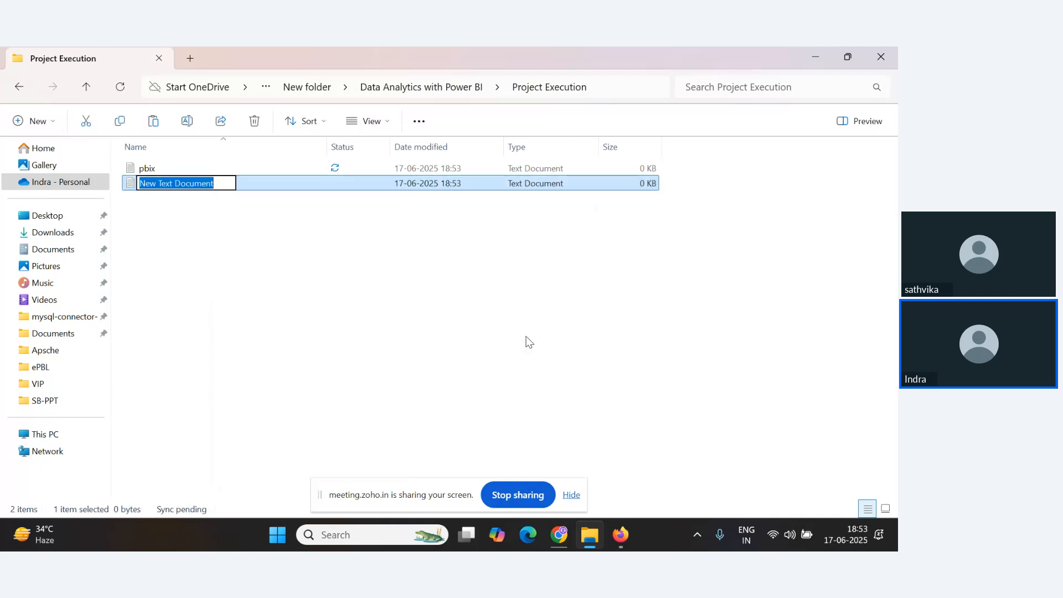
type("datas")
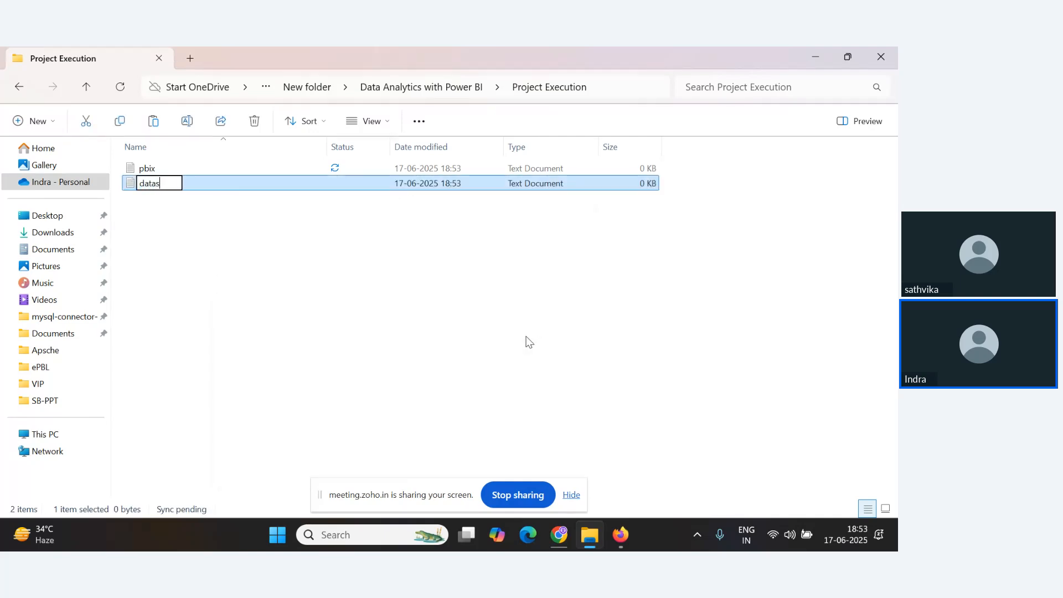
type("et")
key("Return")
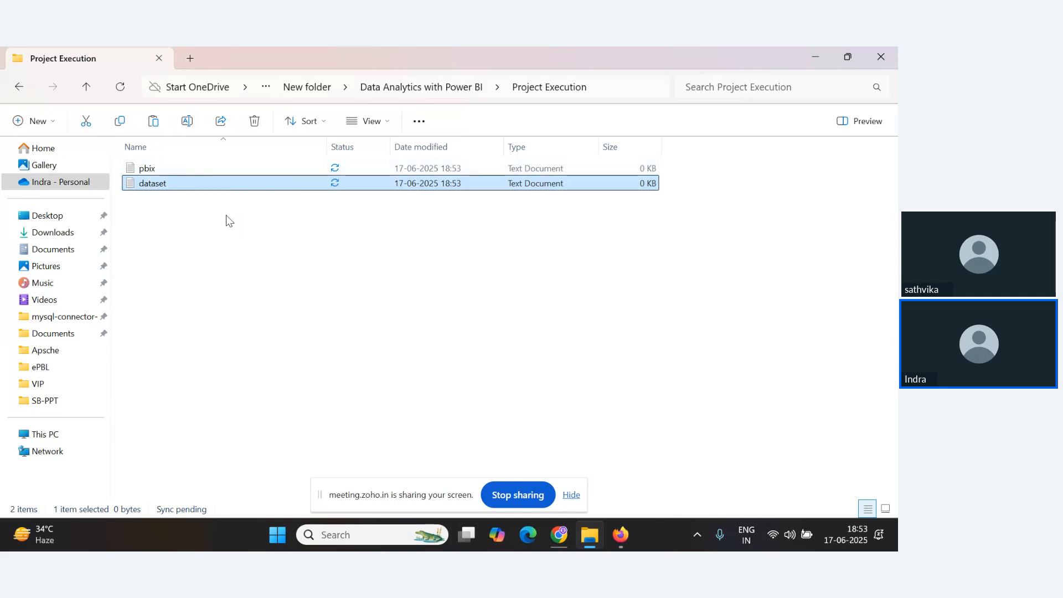
Return to the Drive preview and step to the next file and back to the phases diagram.
key("alt+Tab")
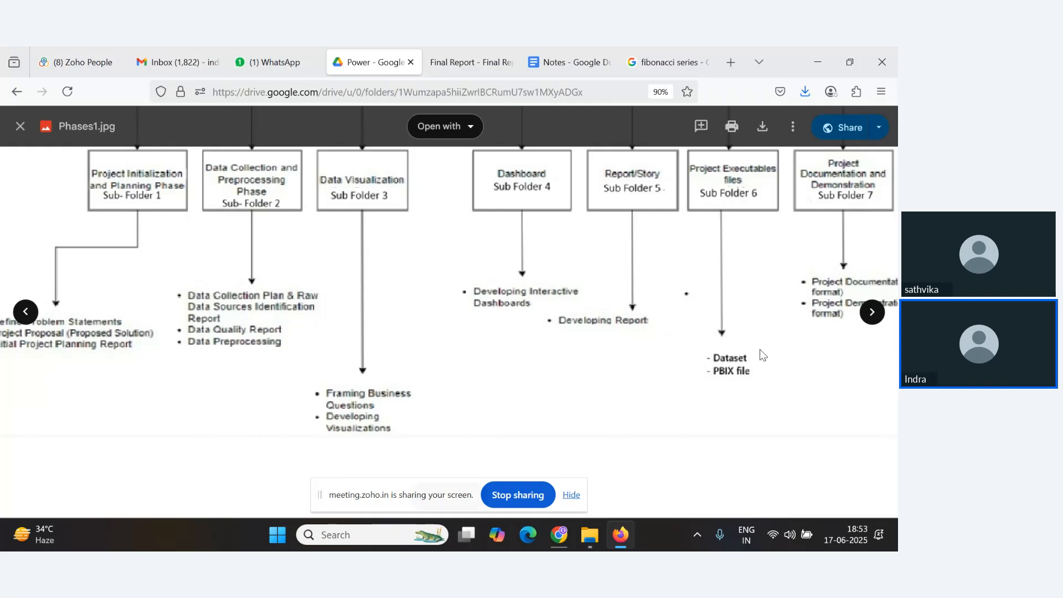
left_click(876, 312)
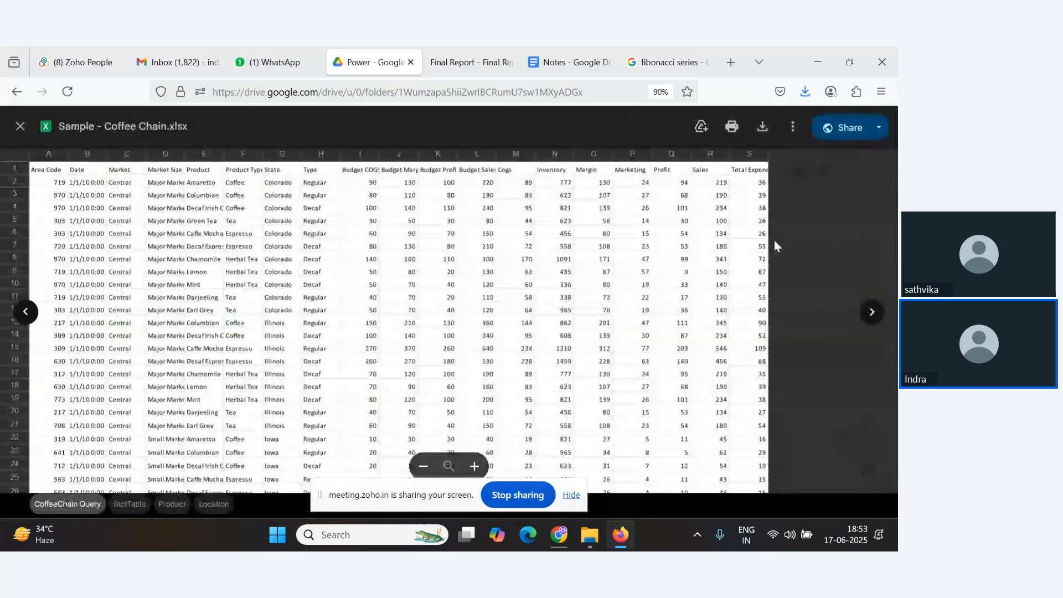
left_click(26, 311)
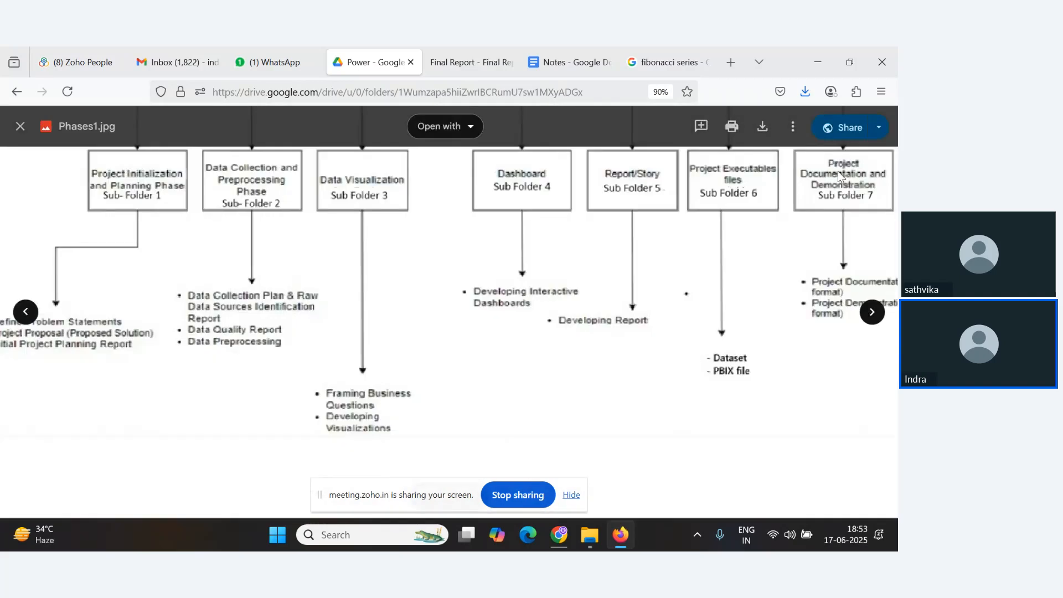
Go back to Data Analytics with Power BI and create a new folder named Doc and Demo.
key("alt+Tab")
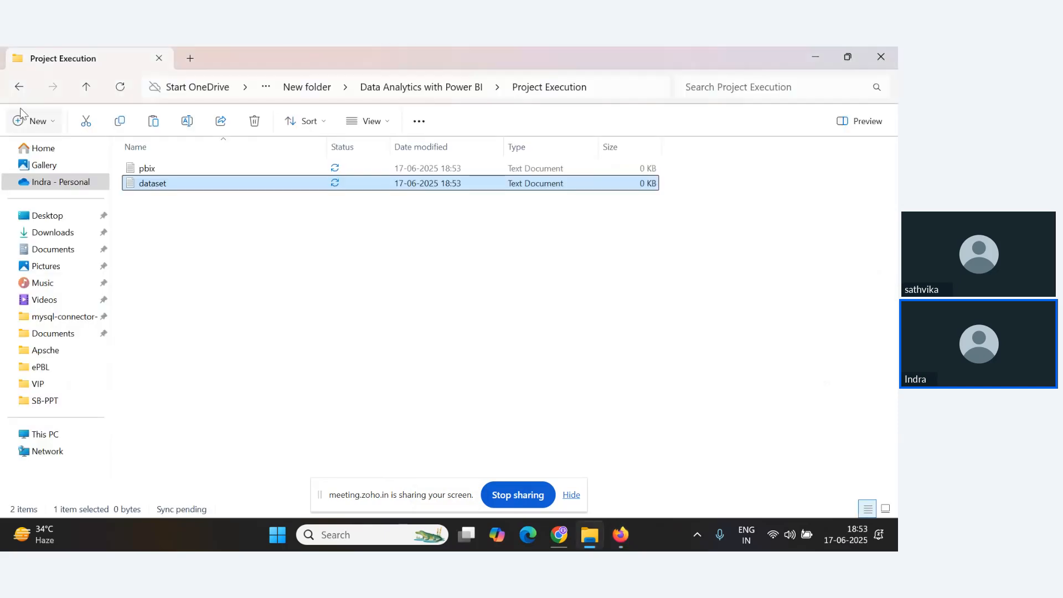
left_click(19, 87)
right_click(158, 339)
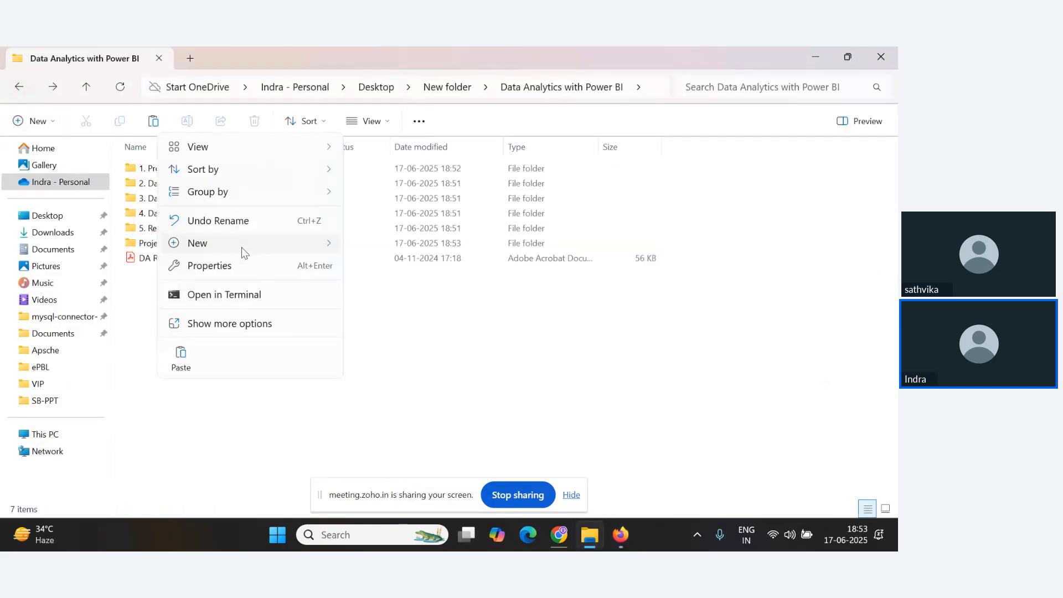
mouse_move(242, 248)
left_click(426, 247)
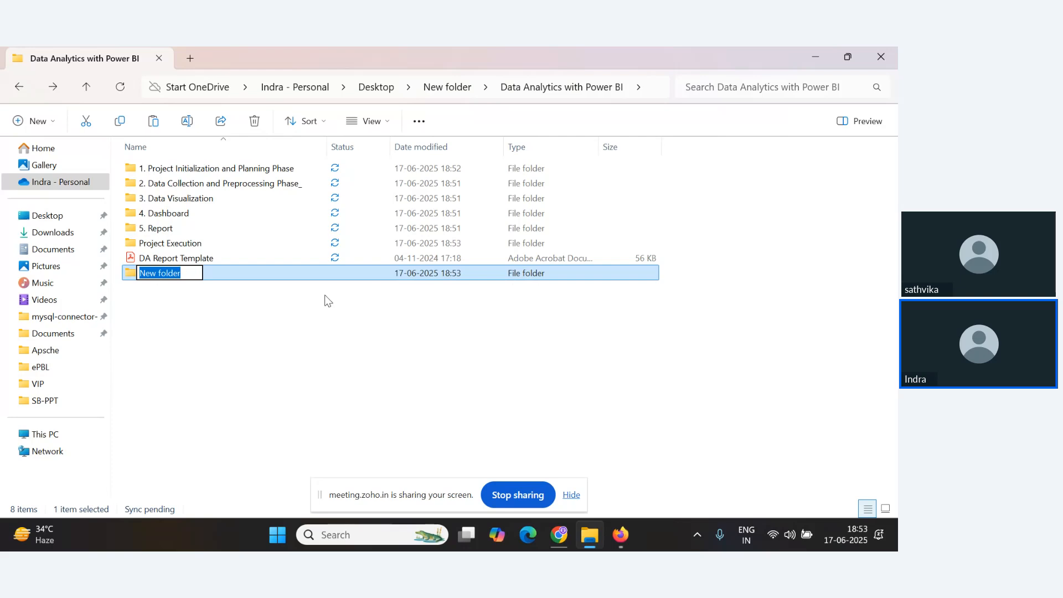
type("Doc and De")
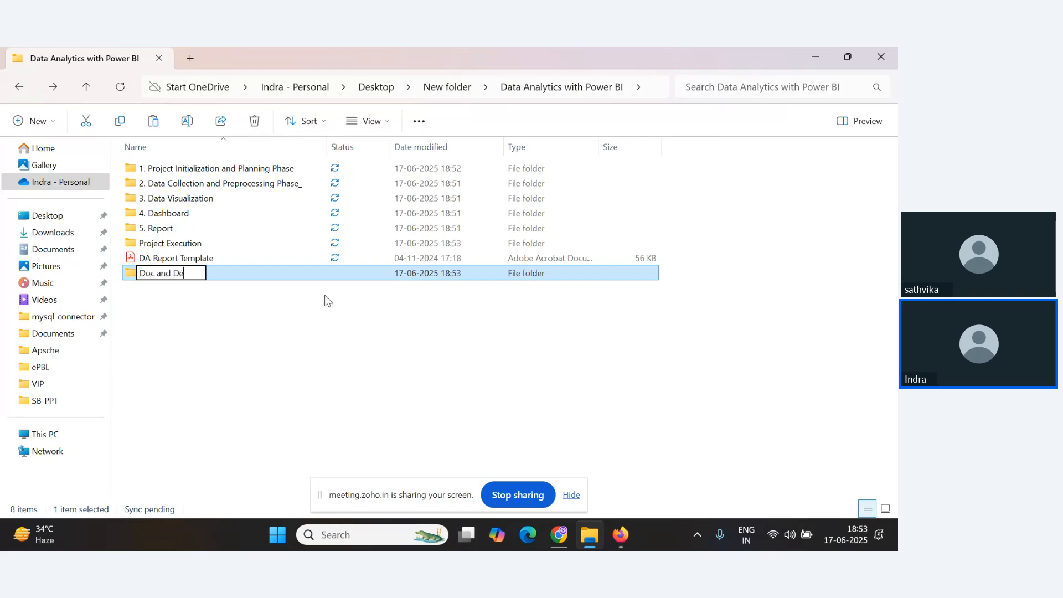
type("mo")
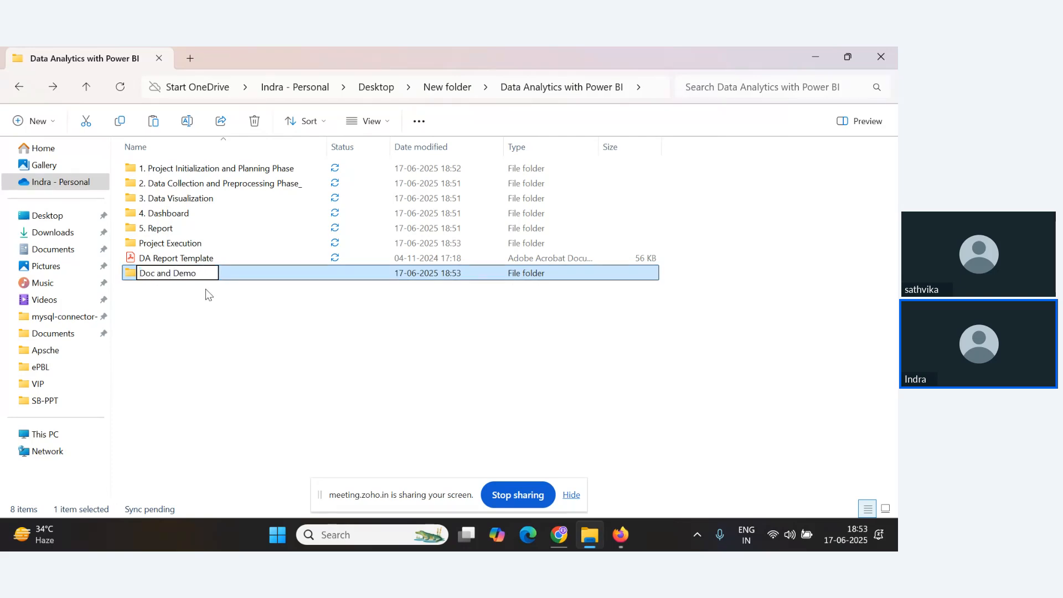
Rename the Project Execution folder to 6.Project Execution.
right_click(173, 244)
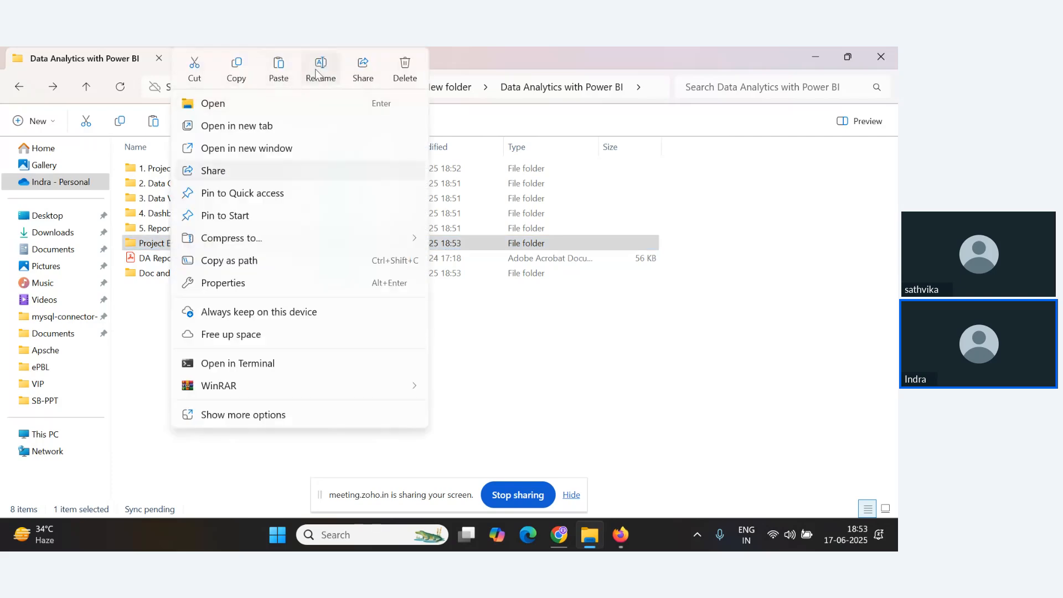
left_click(321, 69)
left_click(139, 243)
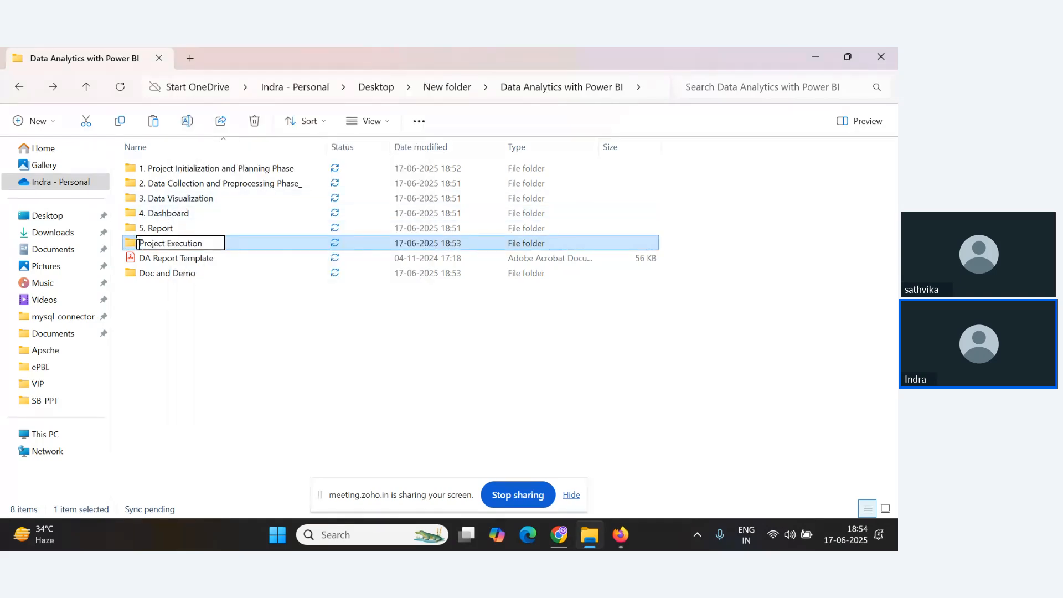
type("6.")
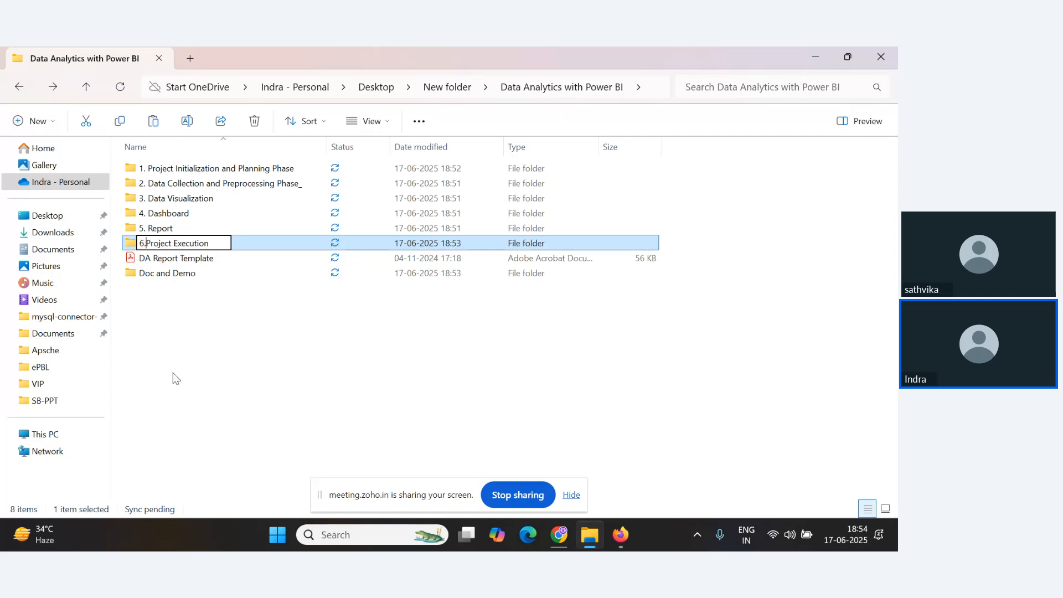
left_click(157, 287)
Rename the Doc and Demo folder to 7.Doc and Demo.
left_click(157, 277)
right_click(157, 277)
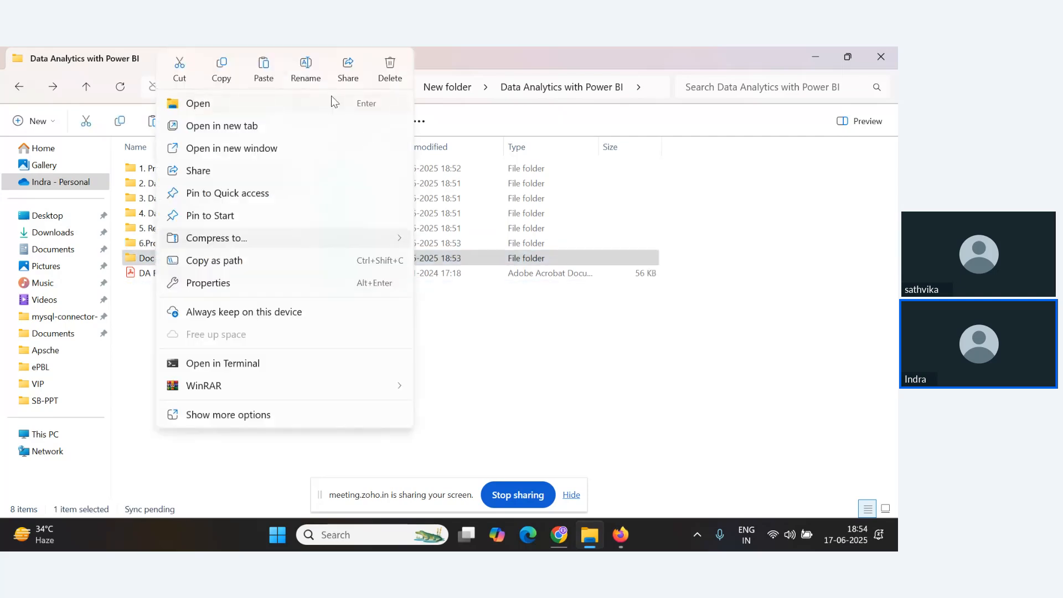
left_click(306, 68)
left_click(141, 258)
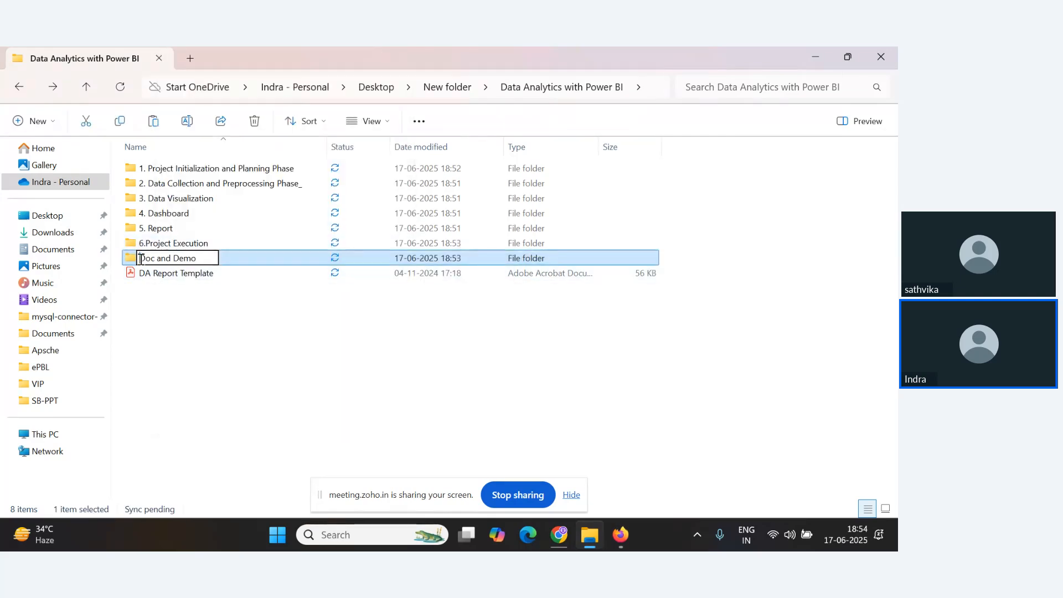
type("7.")
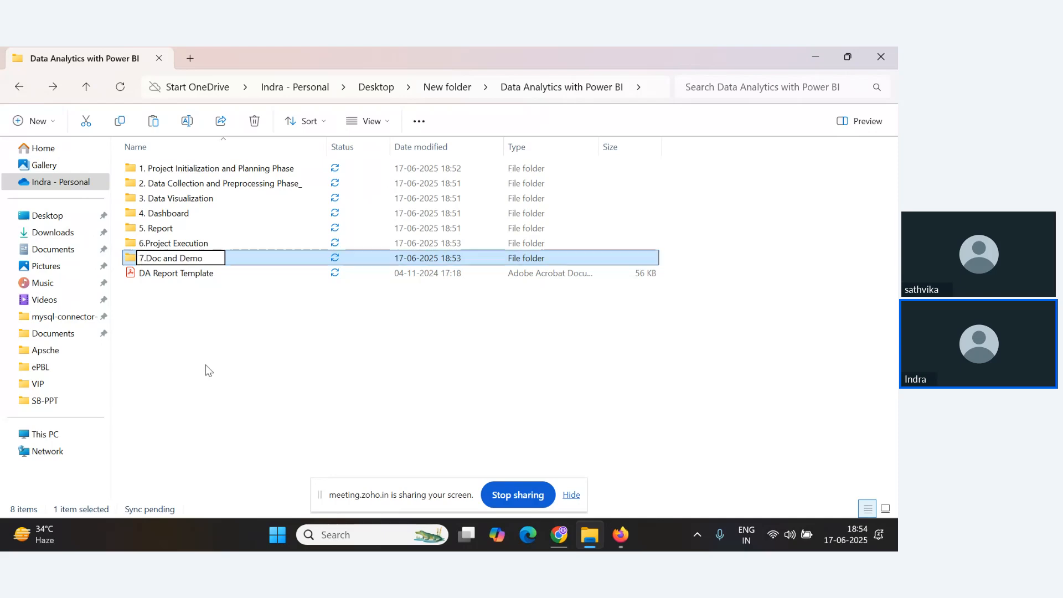
left_click(183, 302)
Move the DA Report Template PDF into the 7.Doc and Demo folder, check its contents, and return.
left_click_drag(177, 275, 190, 254)
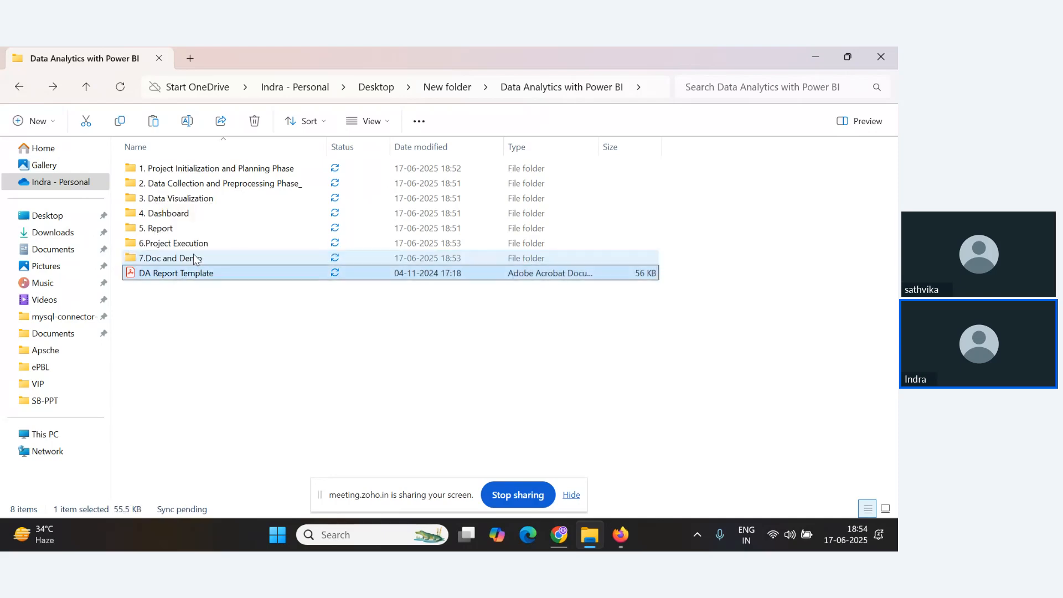
double_click(211, 259)
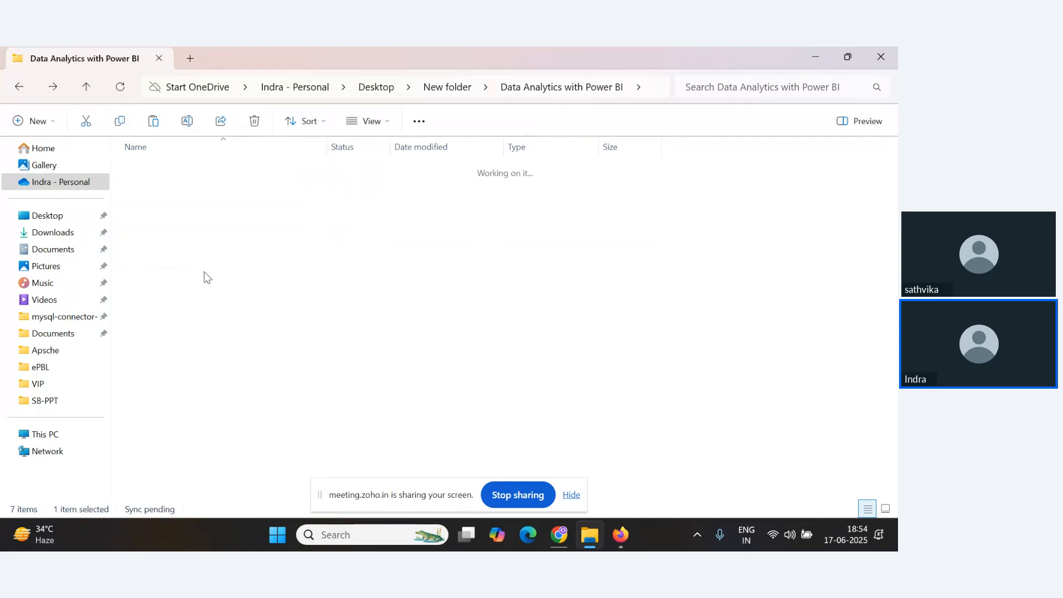
left_click(87, 87)
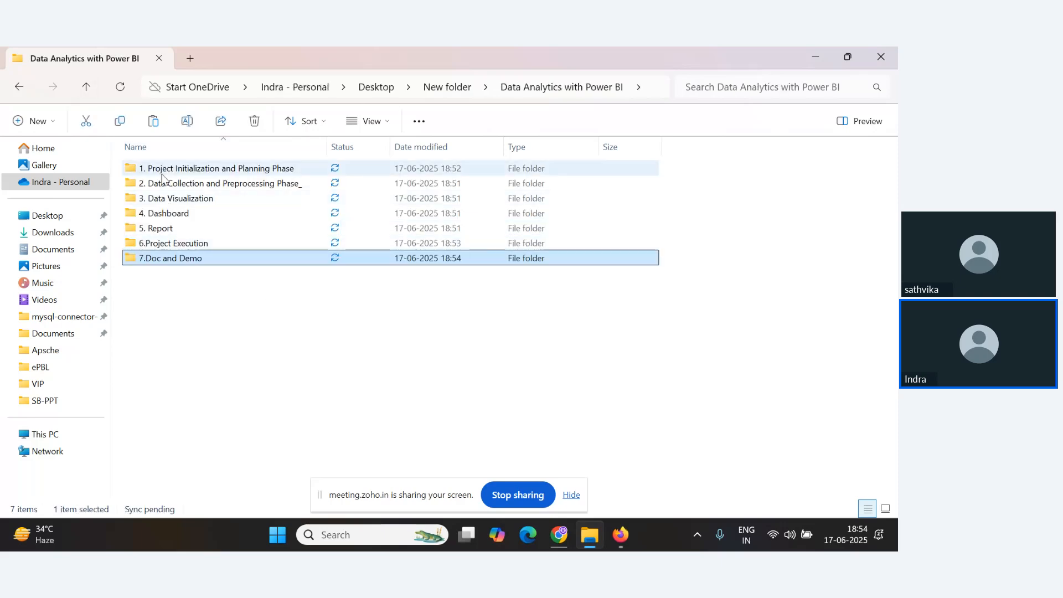
Reopen the Phases1 diagram in Drive and examine its sub-folder structure up close.
key("alt+Tab")
key("Escape")
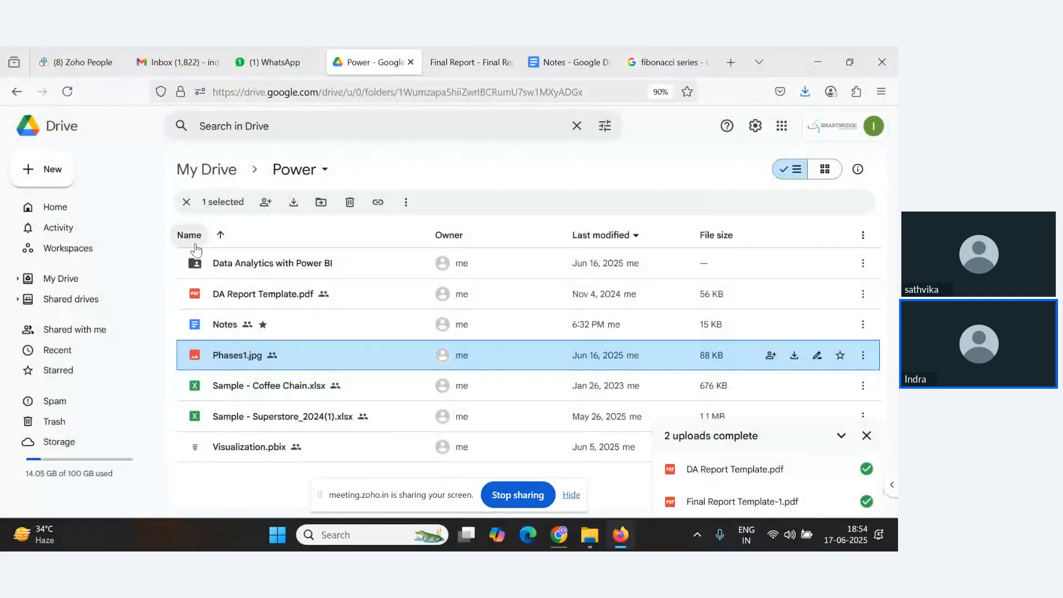
double_click(261, 358)
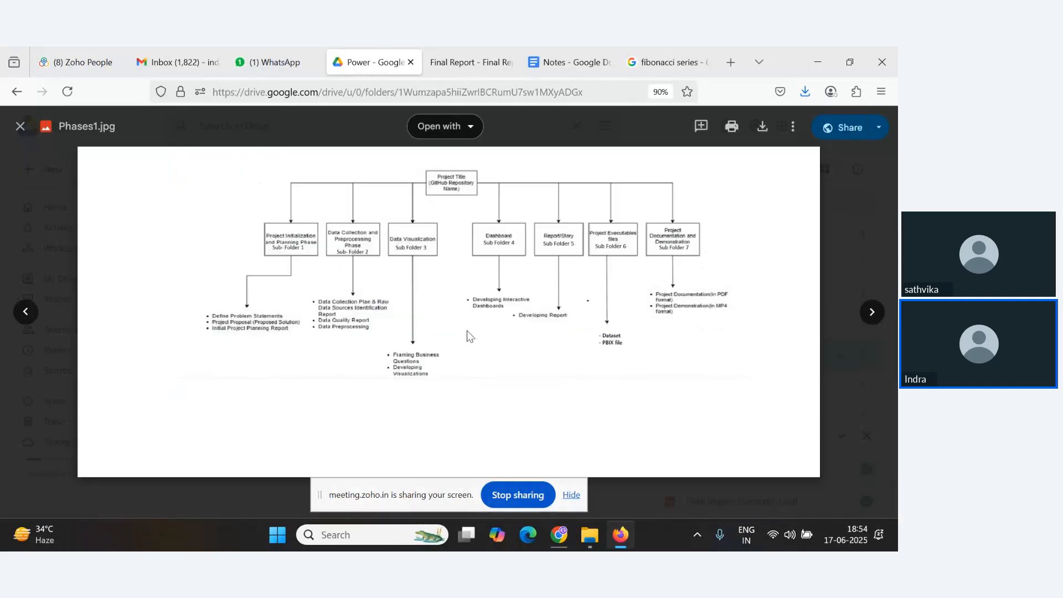
scroll(470, 337, "up", 2)
left_click_drag(473, 317, 483, 415)
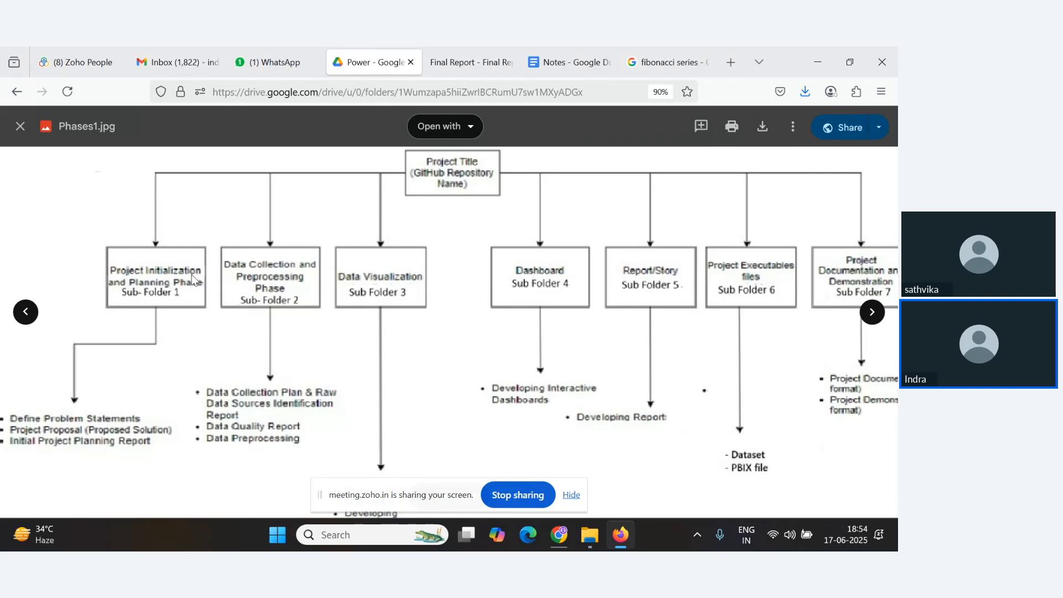
left_click_drag(138, 397, 209, 378)
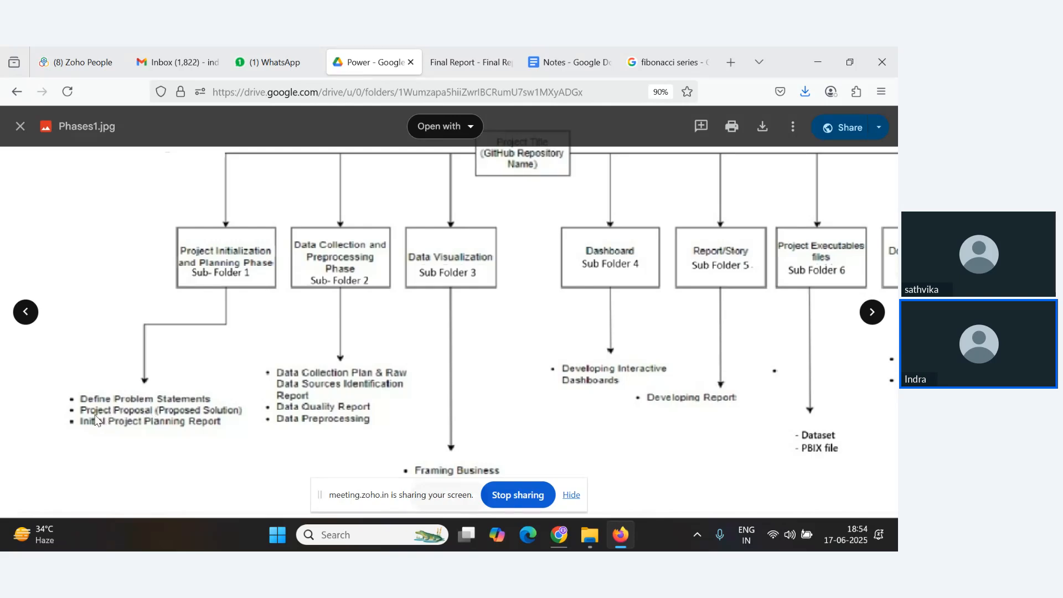
left_click_drag(408, 371, 220, 369)
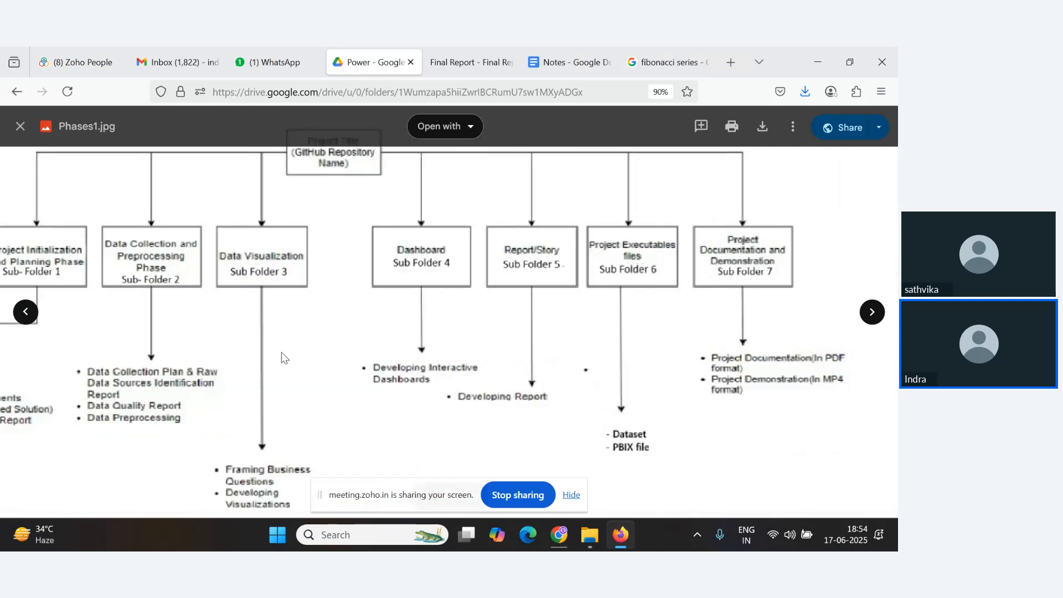
left_click_drag(282, 352, 159, 295)
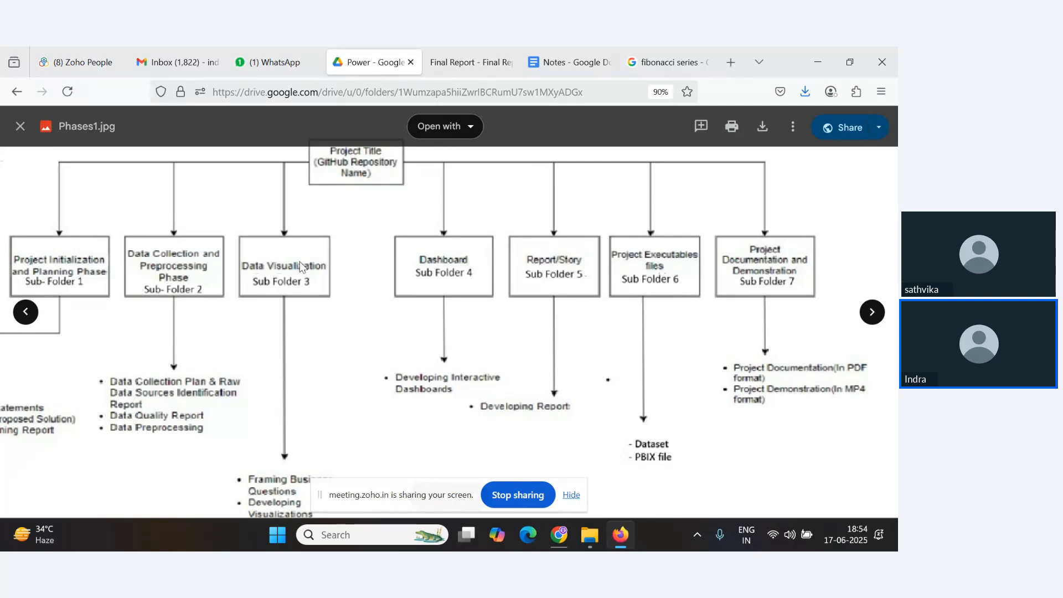
scroll(299, 261, "down", 3)
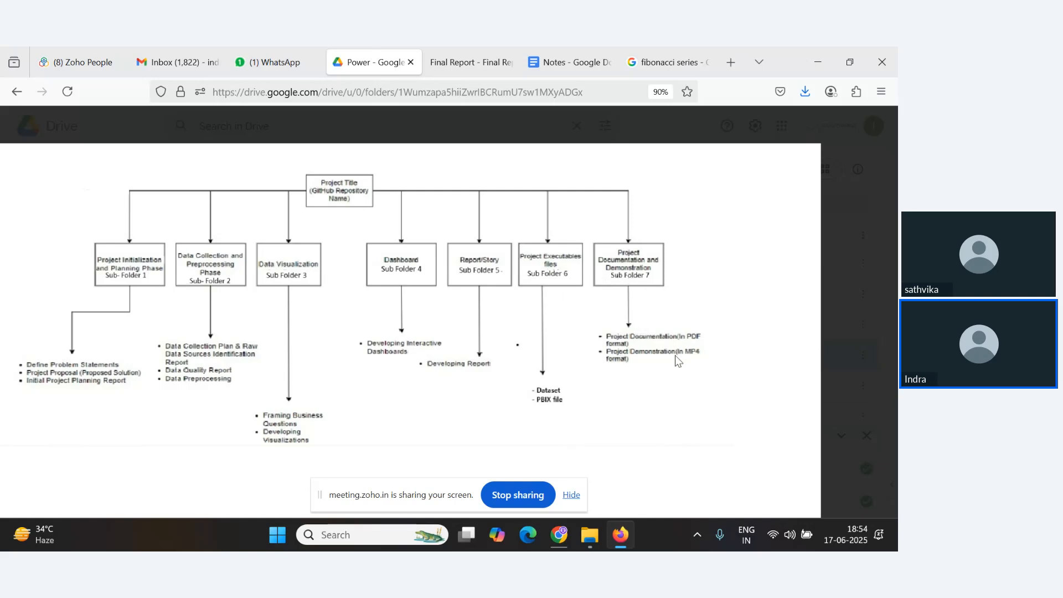
key("Escape")
key("alt+Tab")
key("alt+Tab")
key("Tab")
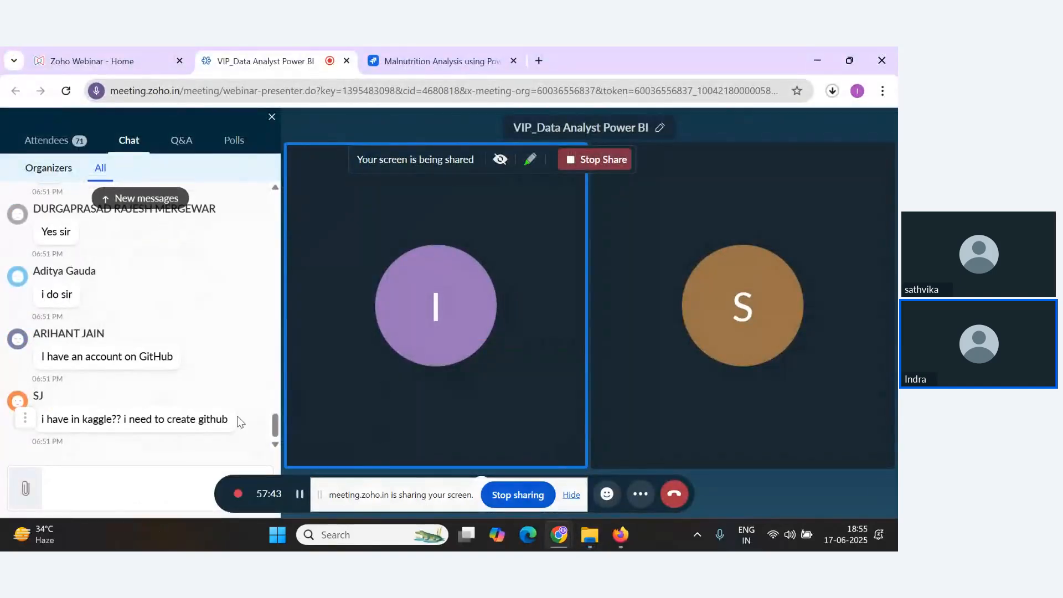
key("alt+Tab")
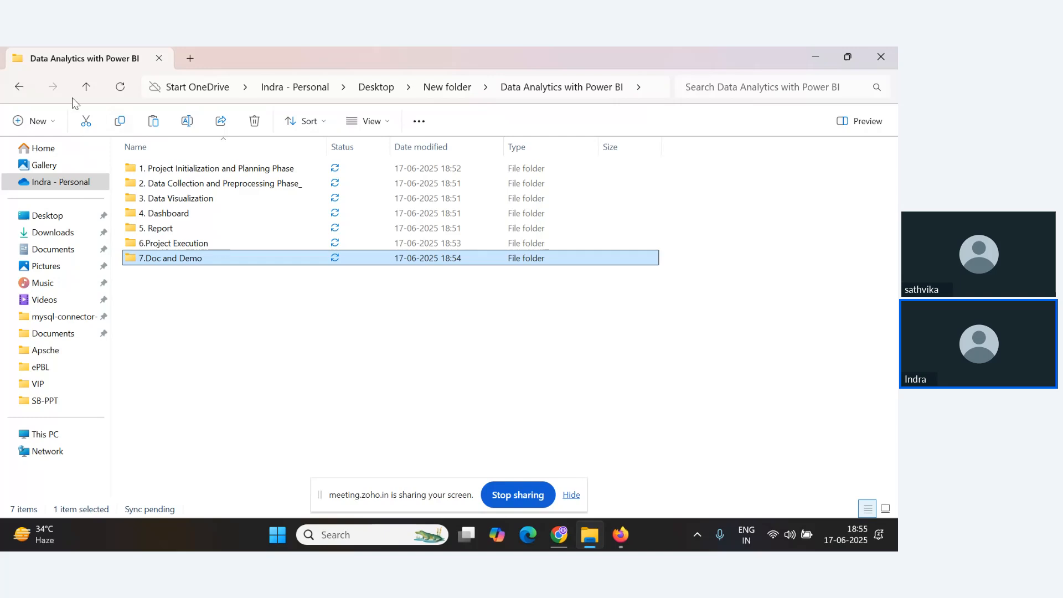
key("alt+Tab")
key("Tab")
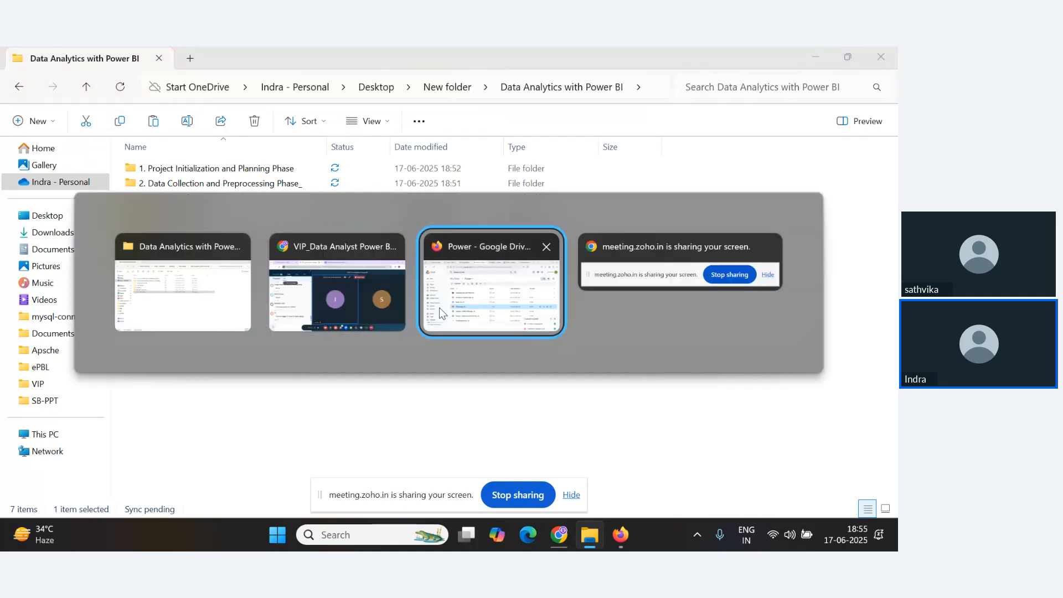
left_click(519, 294)
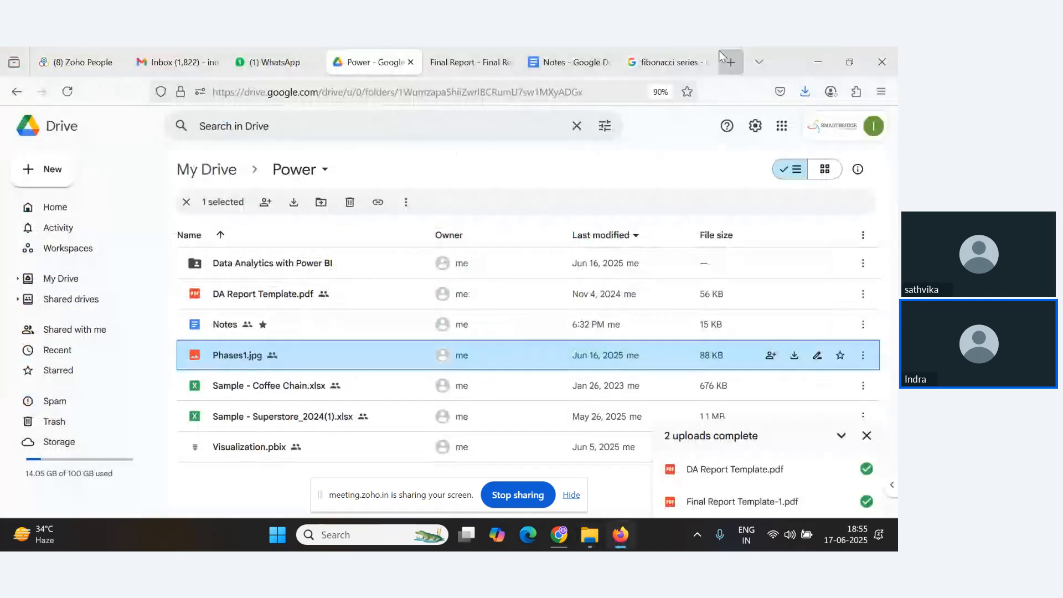
Open github.com in the Google search tab of the browser.
left_click(667, 60)
left_click(587, 83)
type("g")
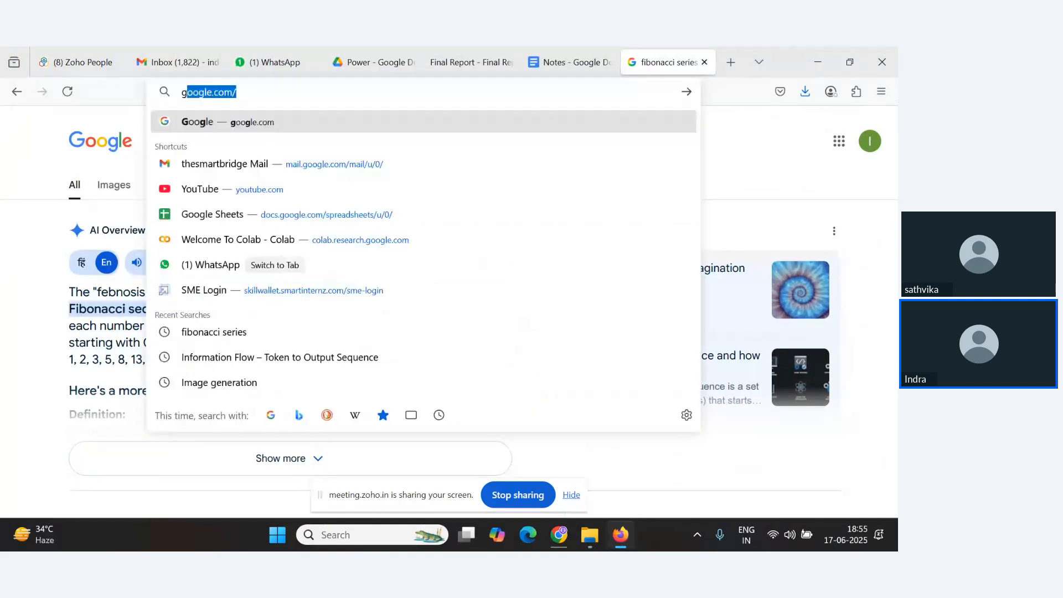
type("ithu")
key("Return")
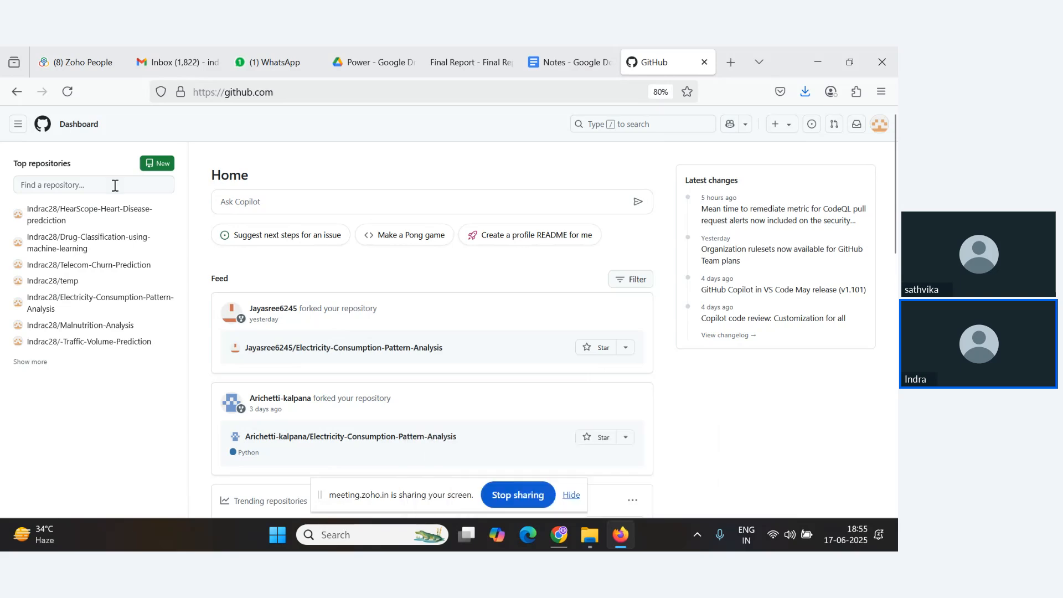
In Edge, search for GitHub, open its Sign up page to show account creation, then close the window.
left_click(533, 535)
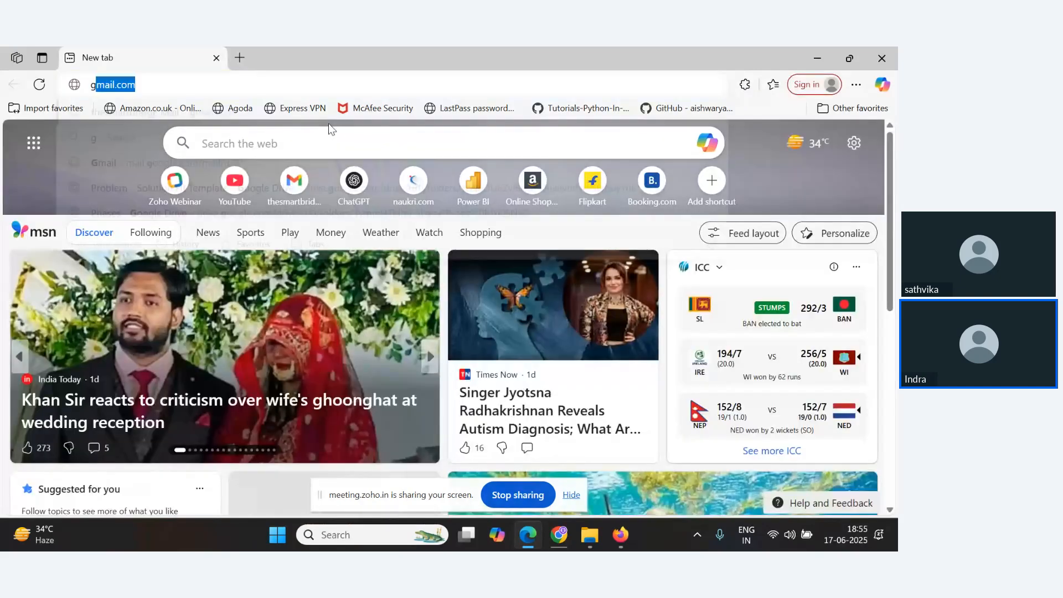
type("github")
key("Return")
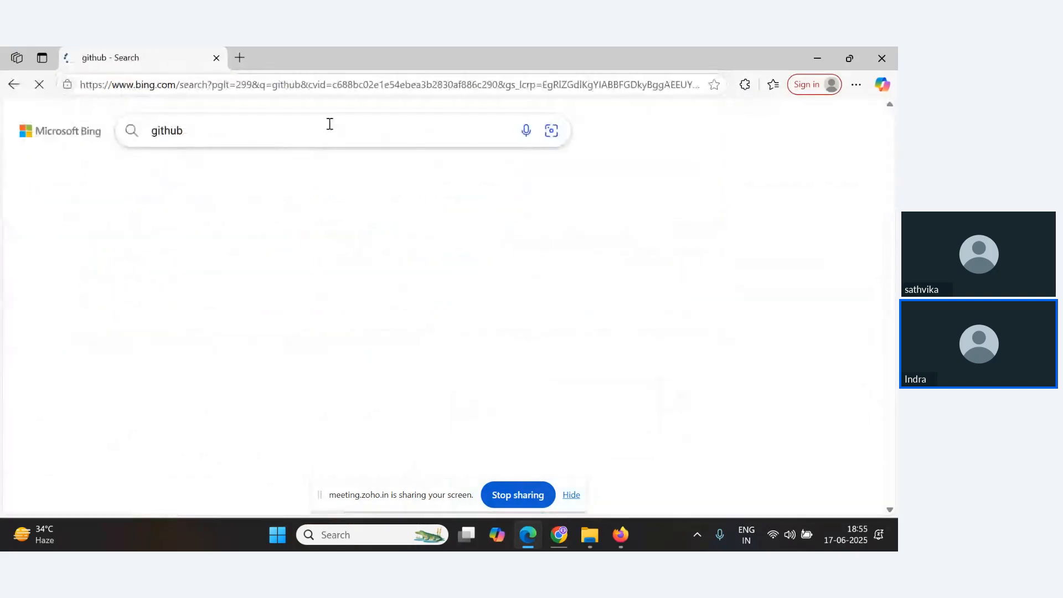
left_click(170, 306)
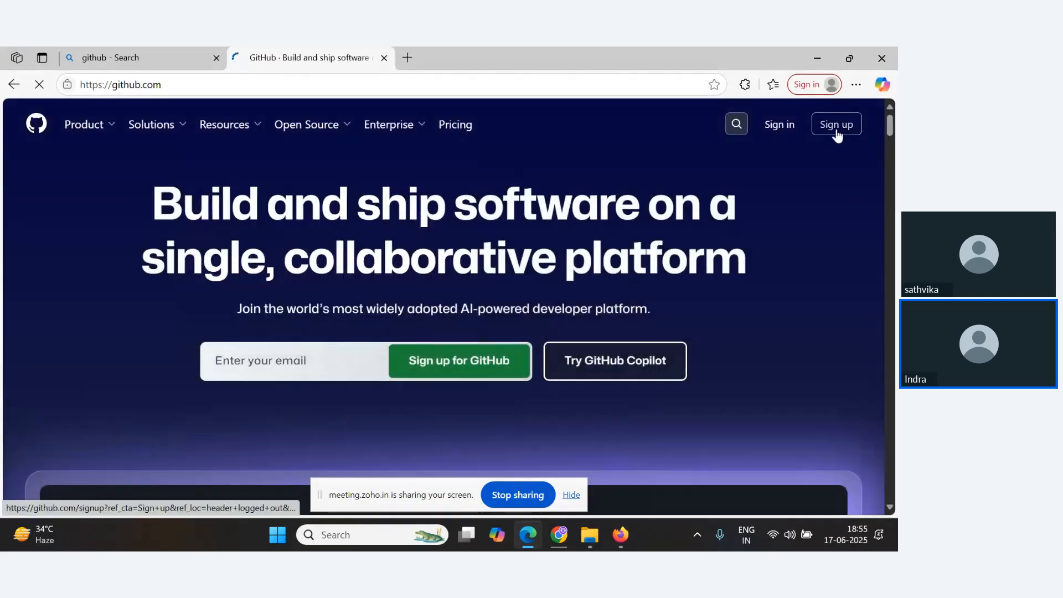
left_click(837, 127)
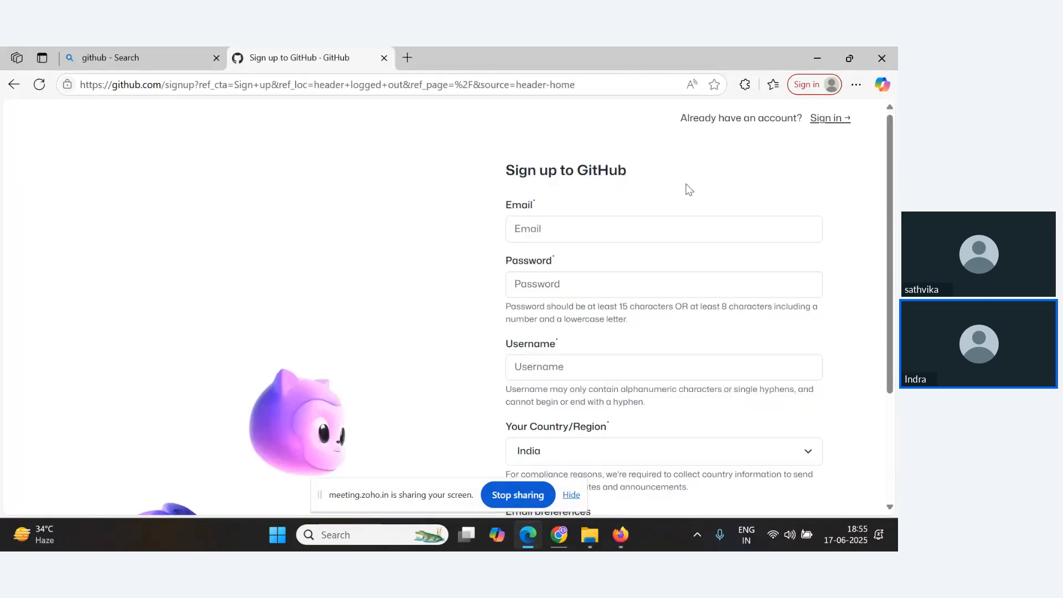
scroll(570, 414, "down", 3)
scroll(350, 185, "up", 1)
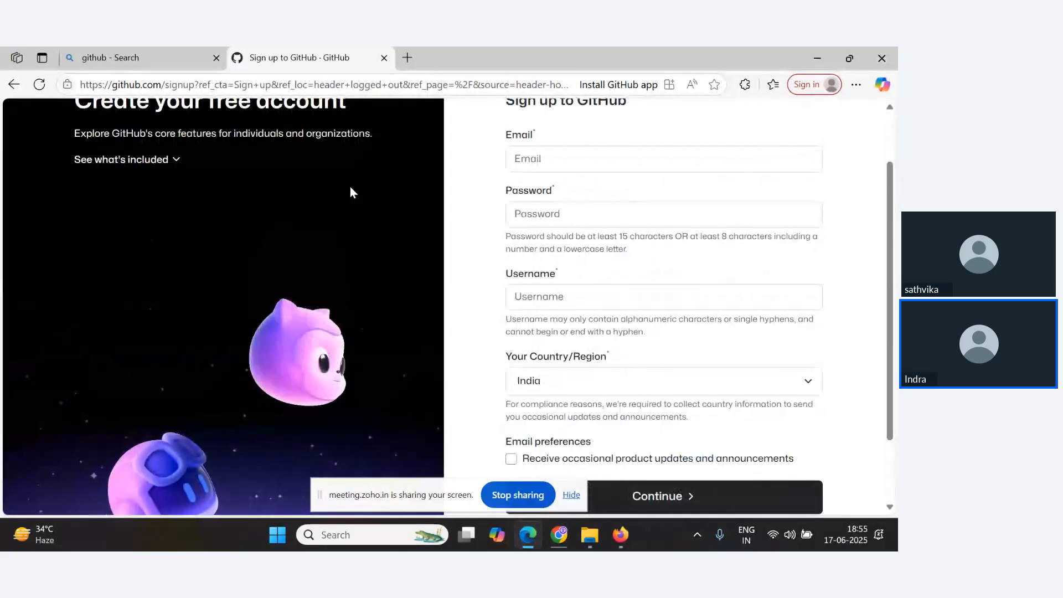
left_click(883, 58)
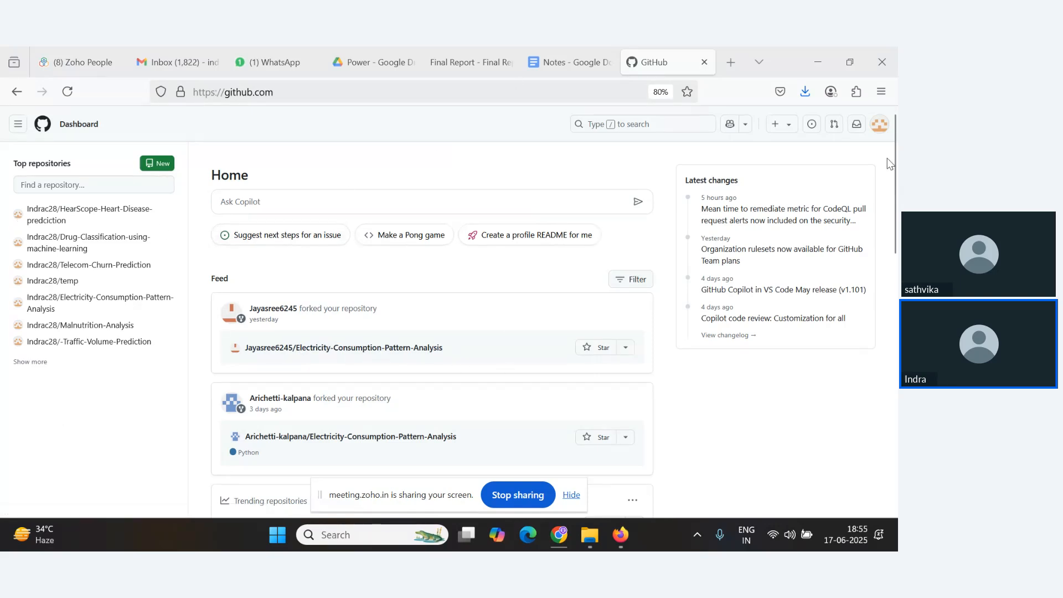
Open the list of your GitHub repositories from the account menu.
left_click(880, 124)
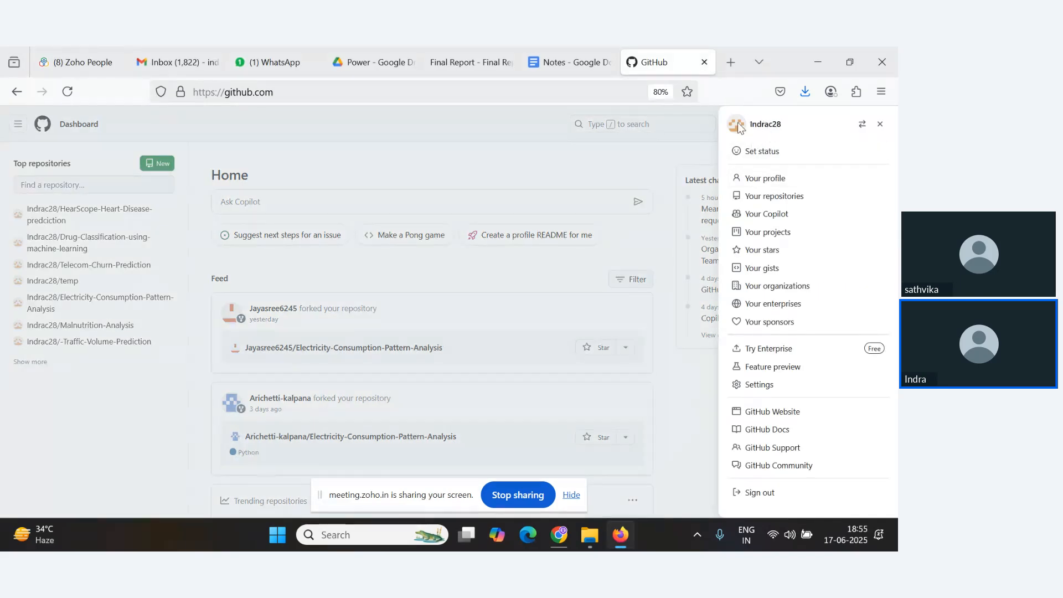
left_click(527, 131)
left_click(876, 128)
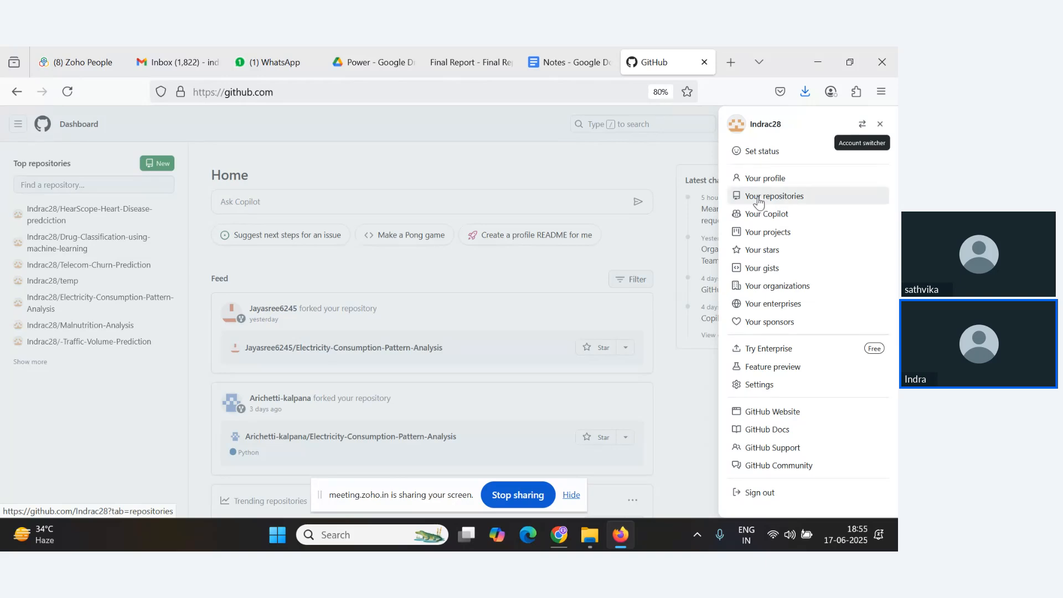
left_click(759, 197)
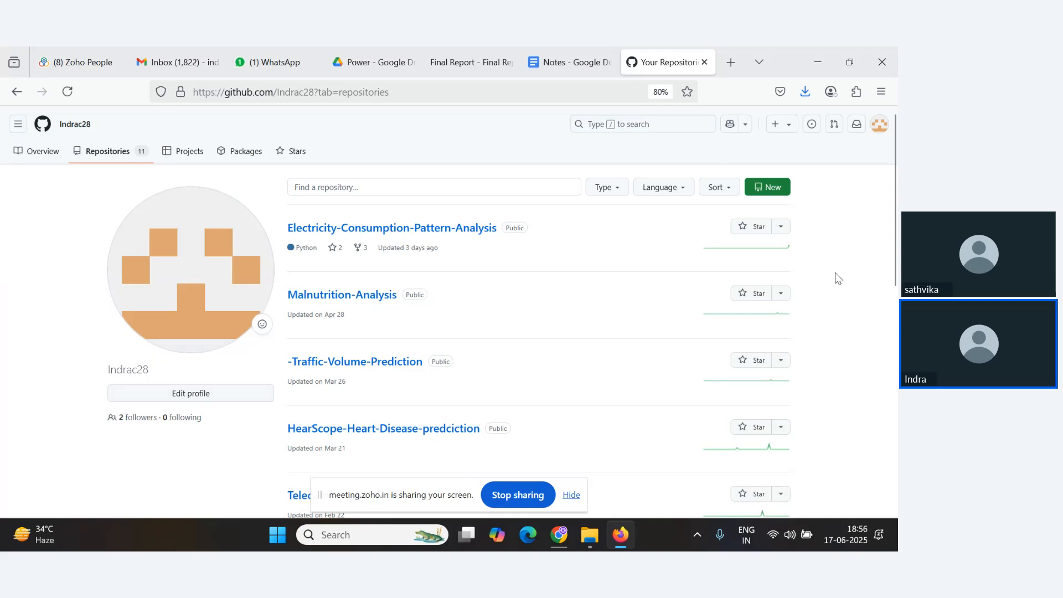
key("alt+Tab")
key("alt+Tab")
key("alt+Tab")
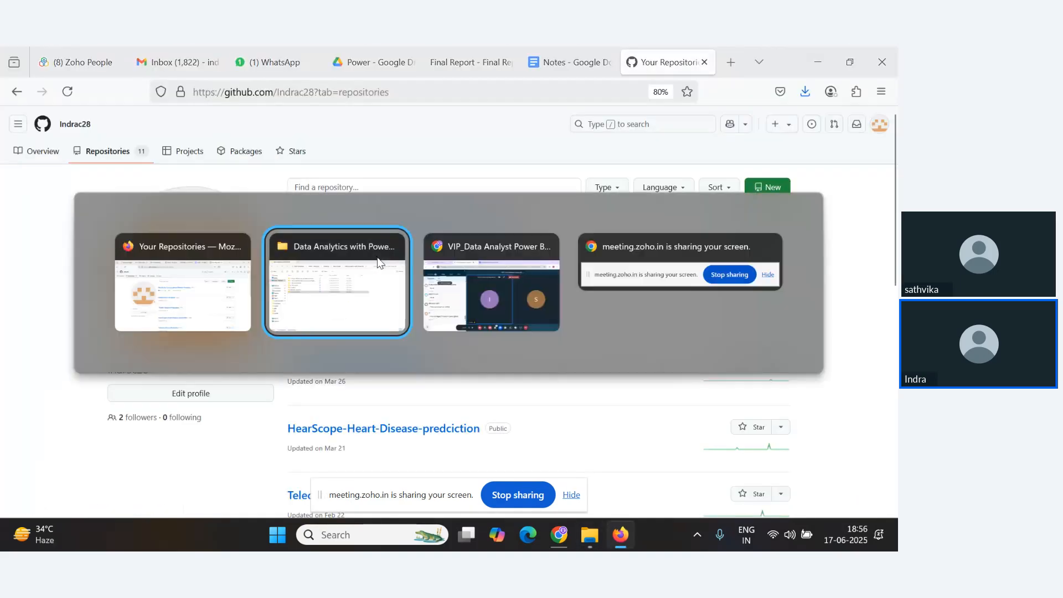
key("alt+Tab")
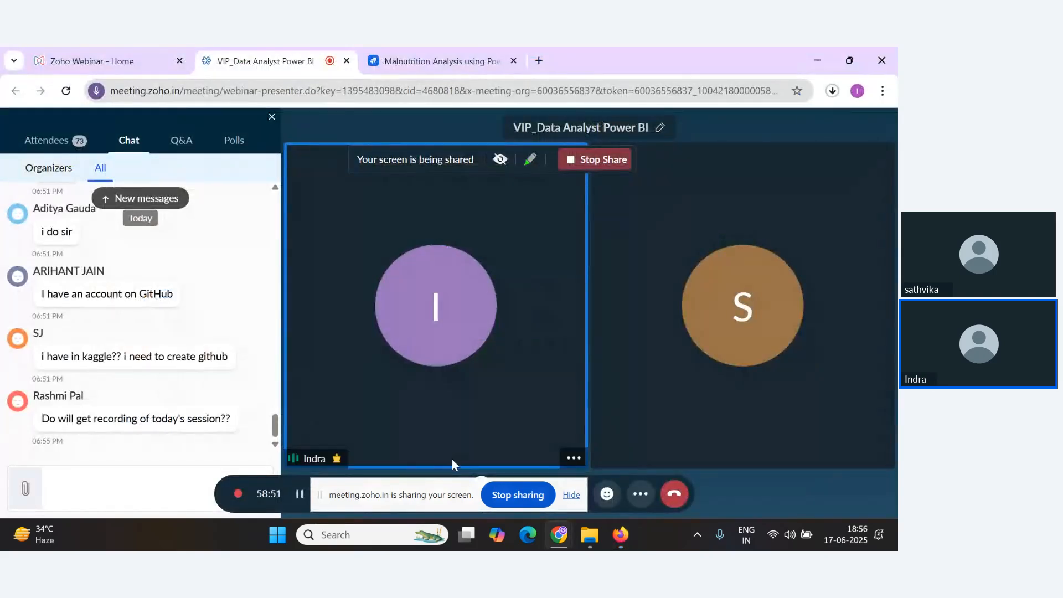
key("alt+Tab")
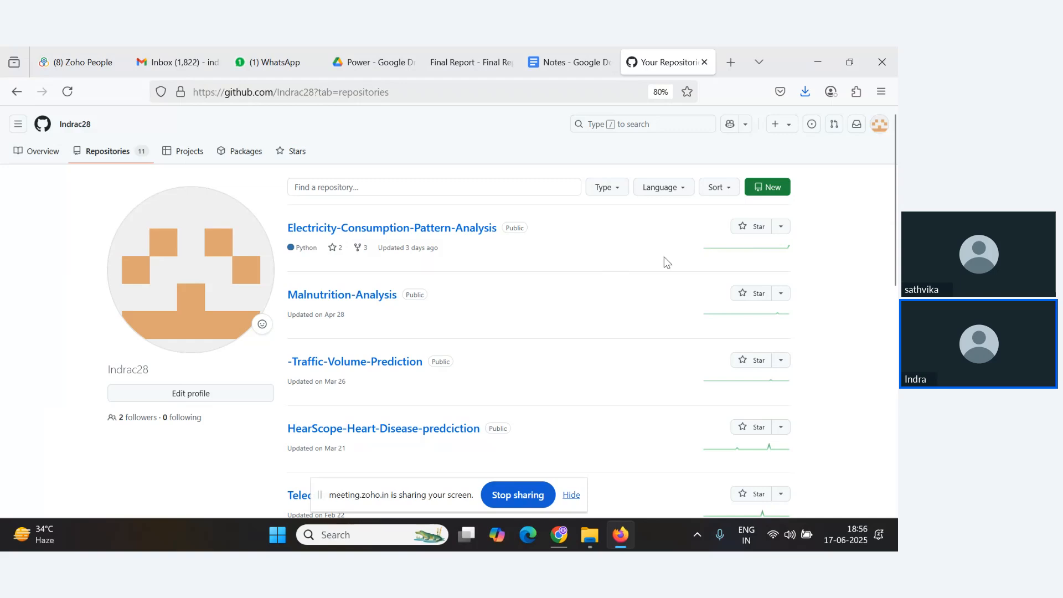
key("alt+Tab")
left_click_drag(428, 500, 609, 407)
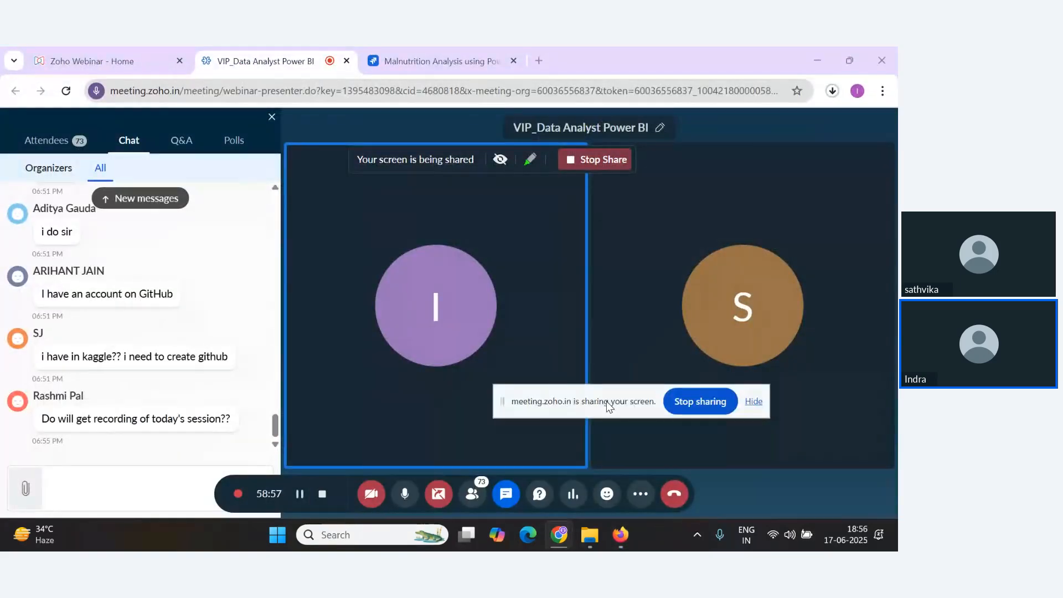
key("alt+Tab")
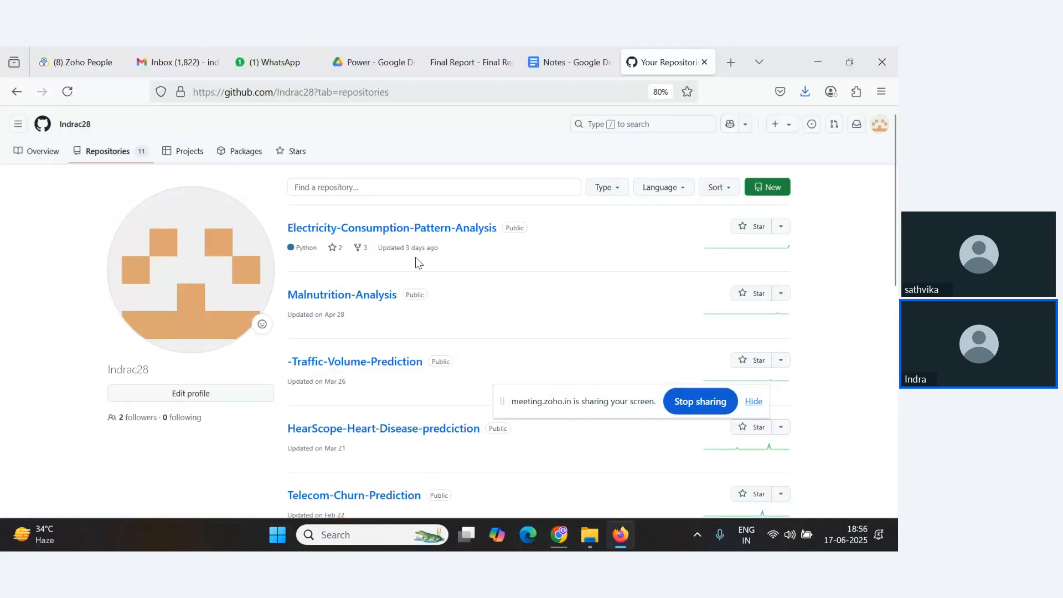
Start a new repository and name it Malnutrition Analyis with PowerBI.
left_click(774, 198)
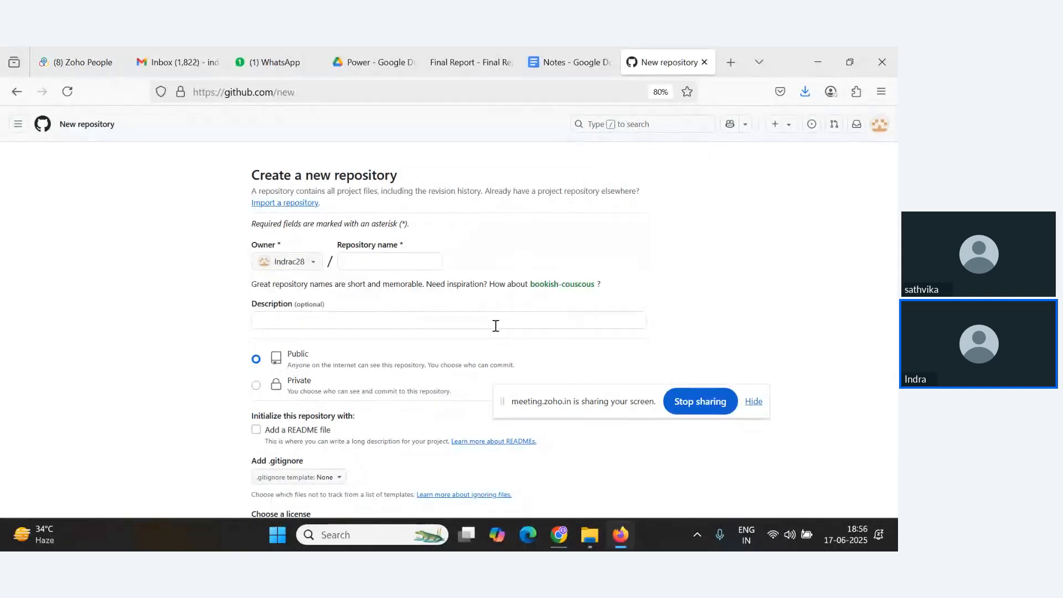
left_click(374, 259)
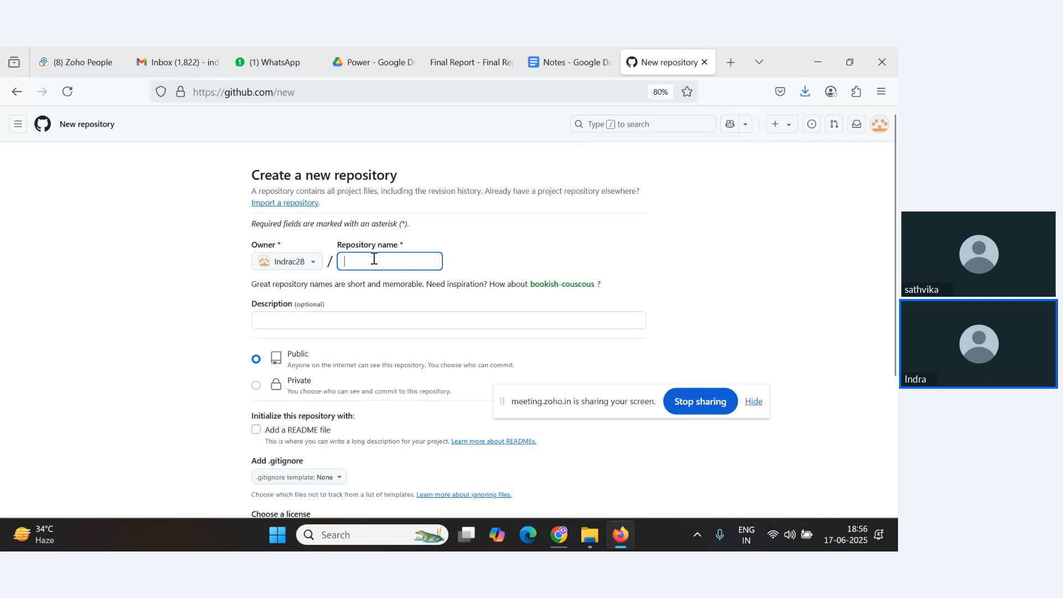
type("Mu")
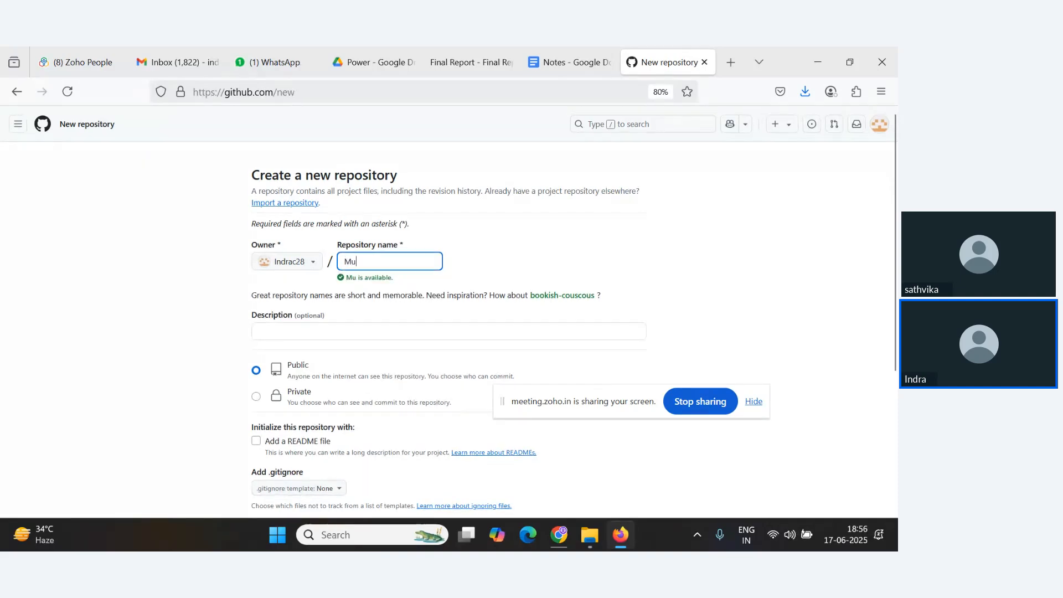
key("BackSpace")
type("a")
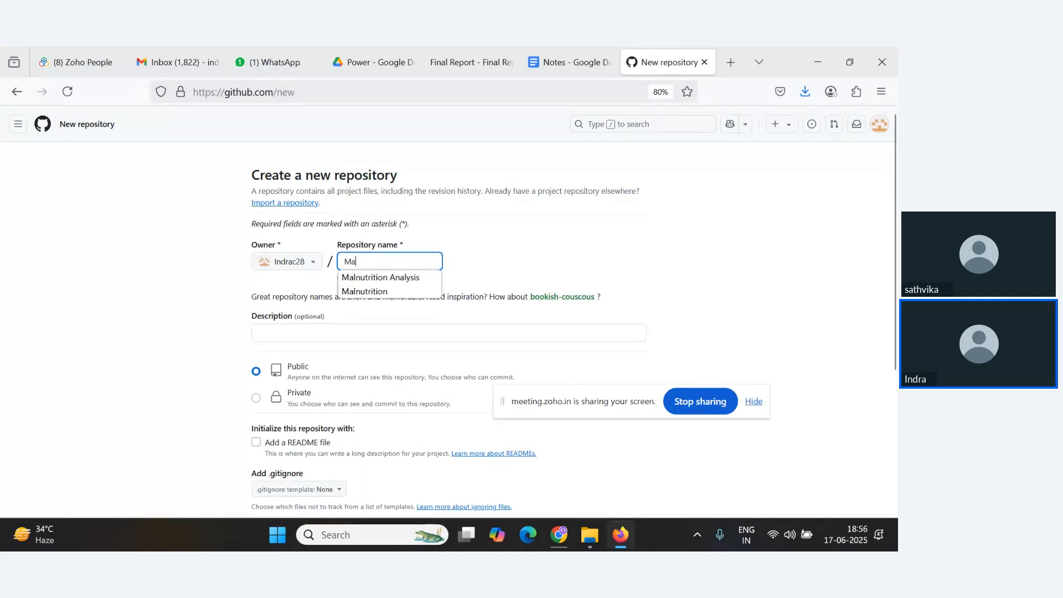
type("lnutrity")
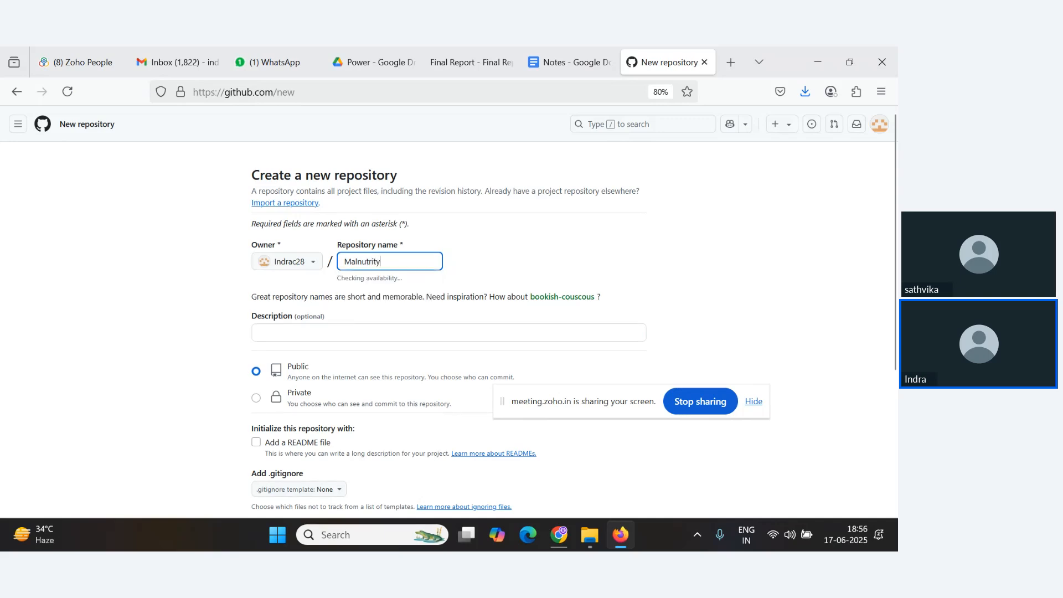
key("BackSpace")
key("Down")
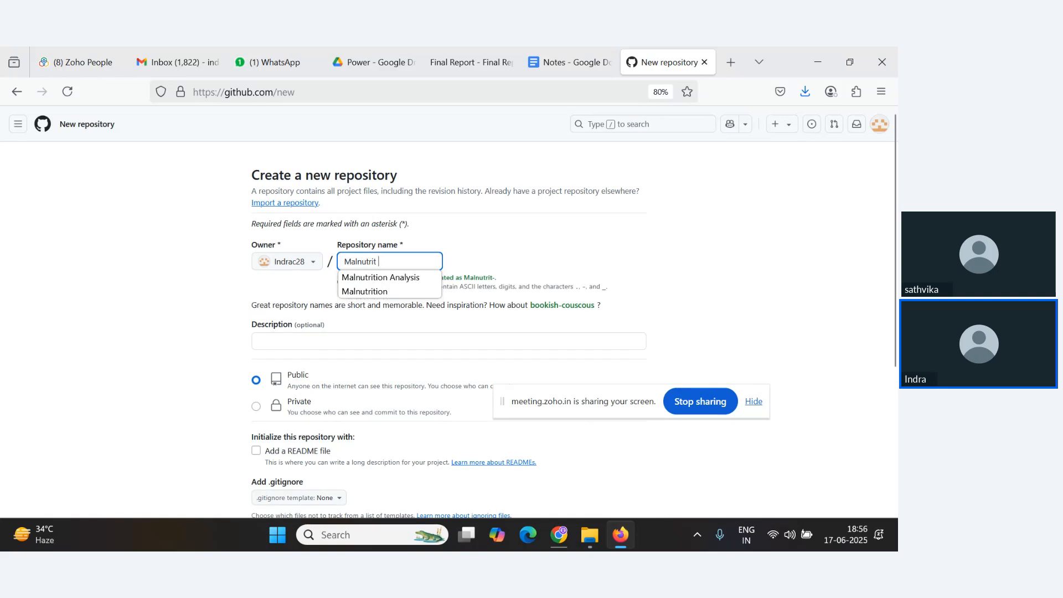
key("BackSpace")
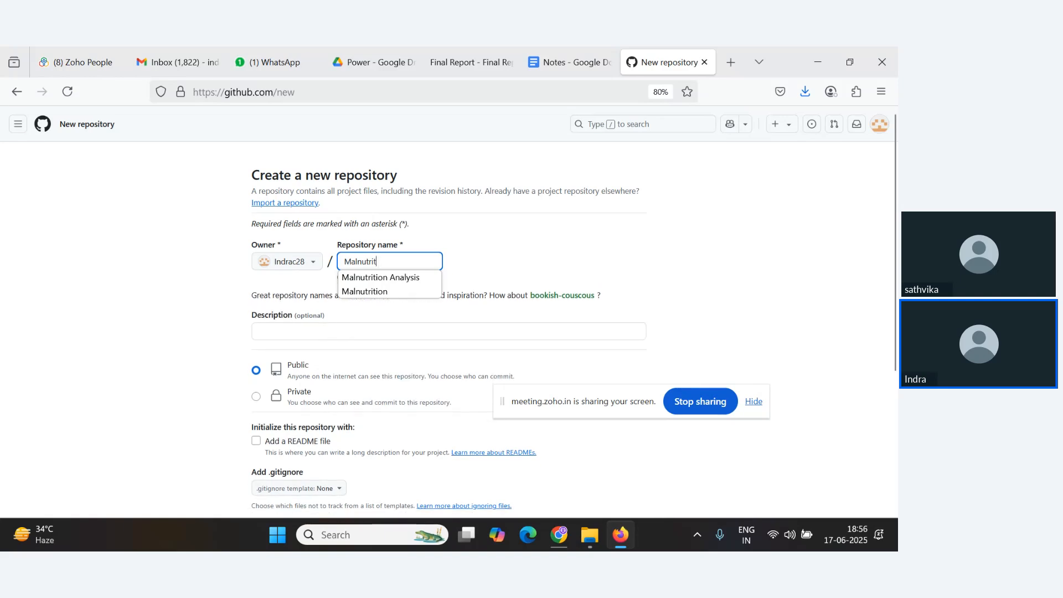
type("ion Ana")
key("BackSpace")
key("BackSpace")
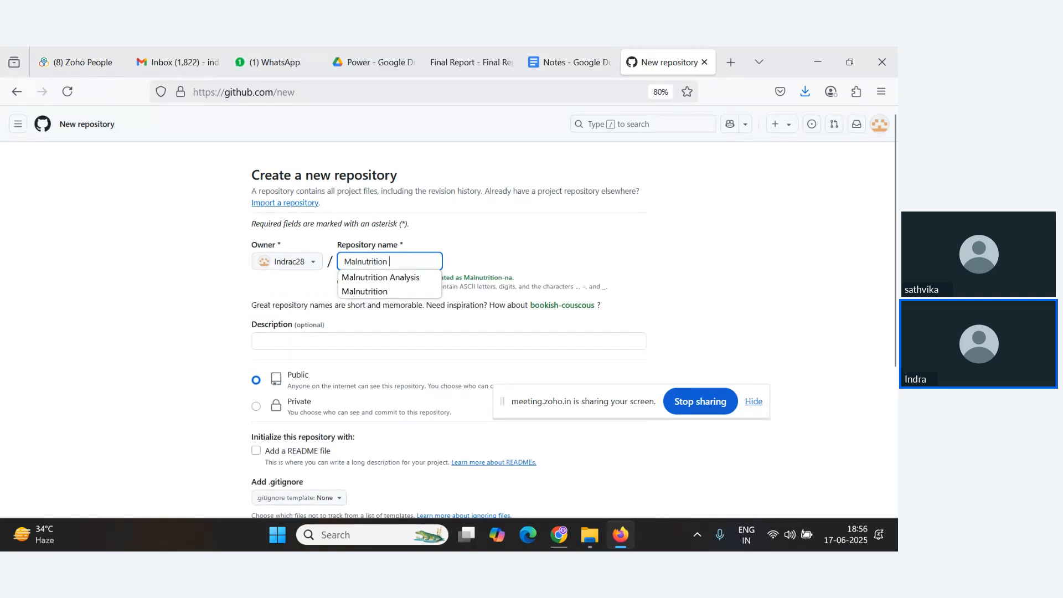
type("Analyis w")
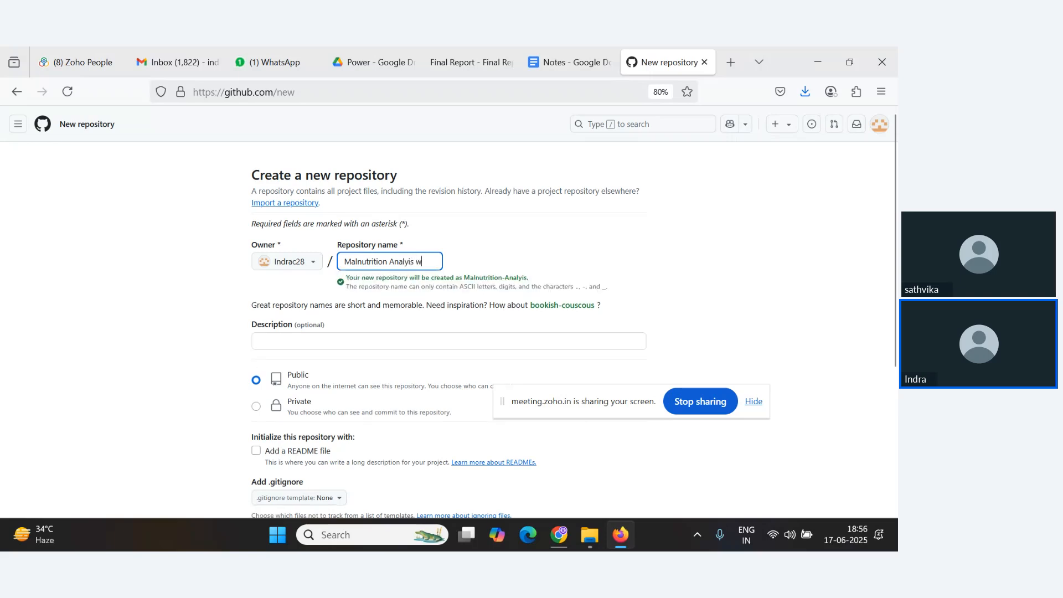
type("ith PowerBI")
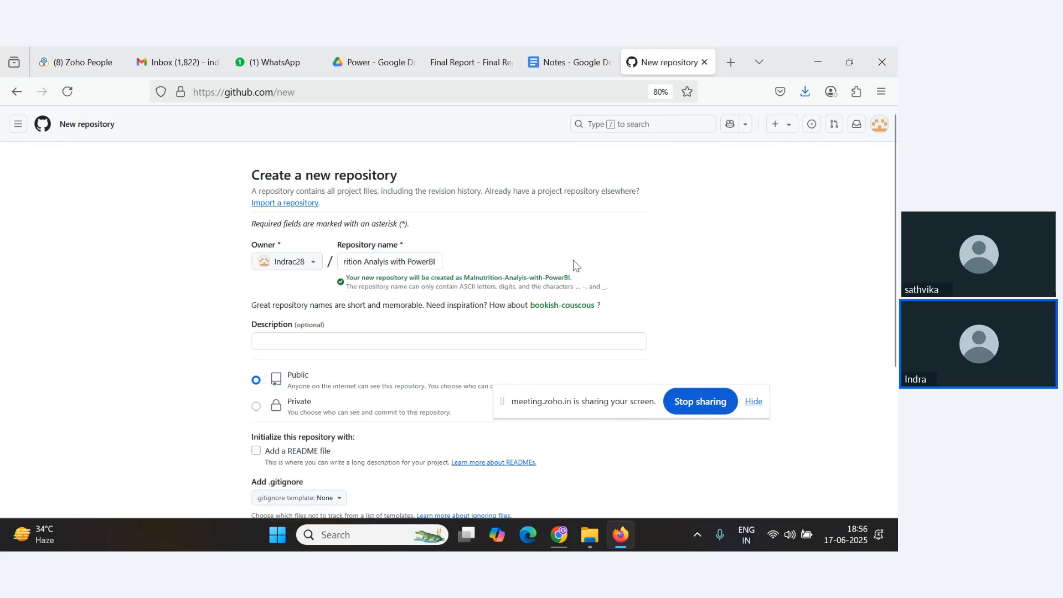
Enable Add a README file and create the public repository.
scroll(427, 285, "down", 2)
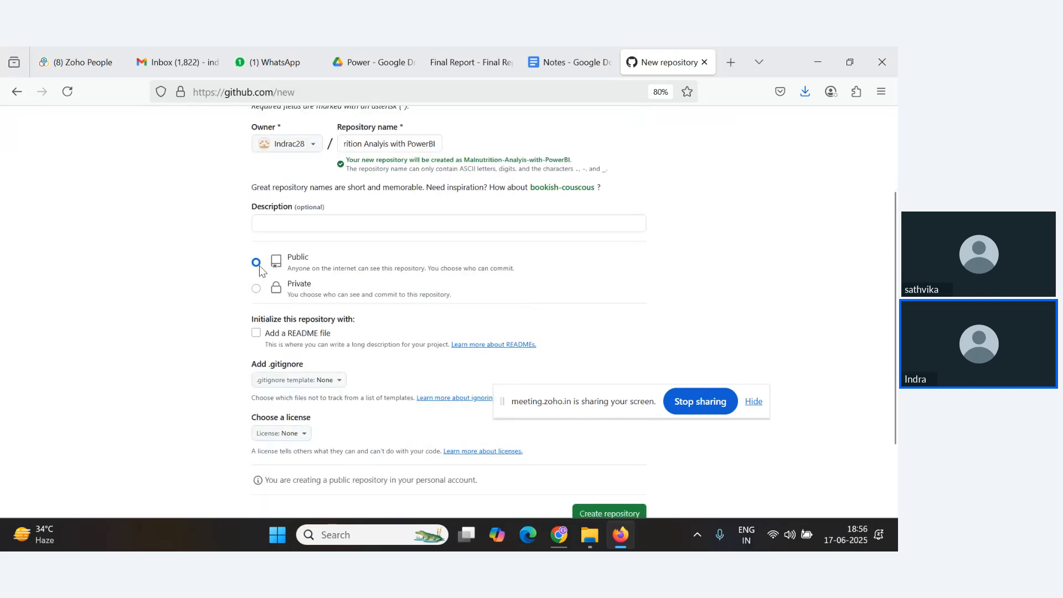
scroll(320, 316, "down", 2)
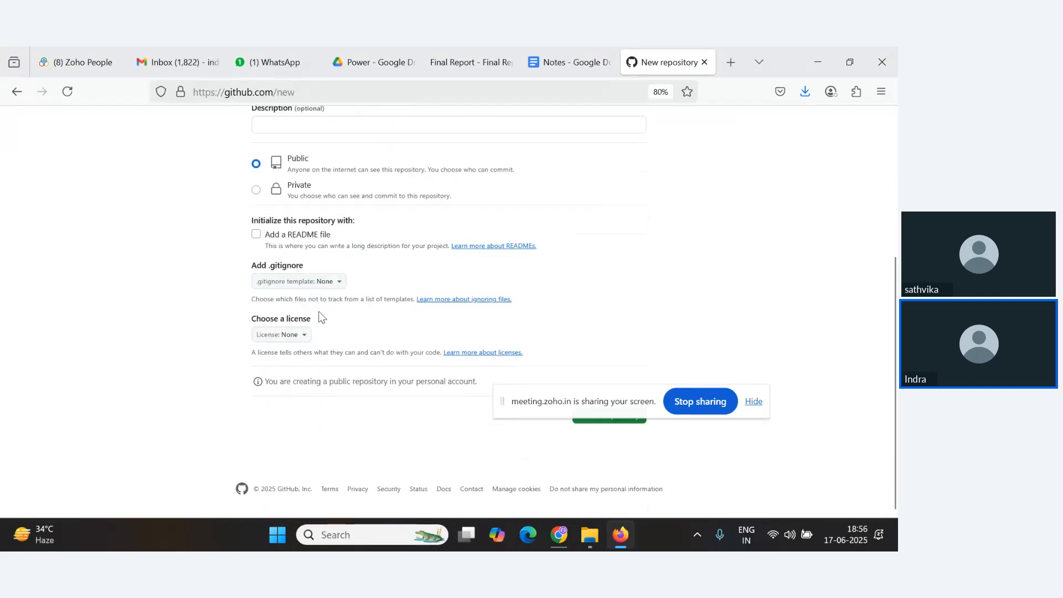
left_click(255, 239)
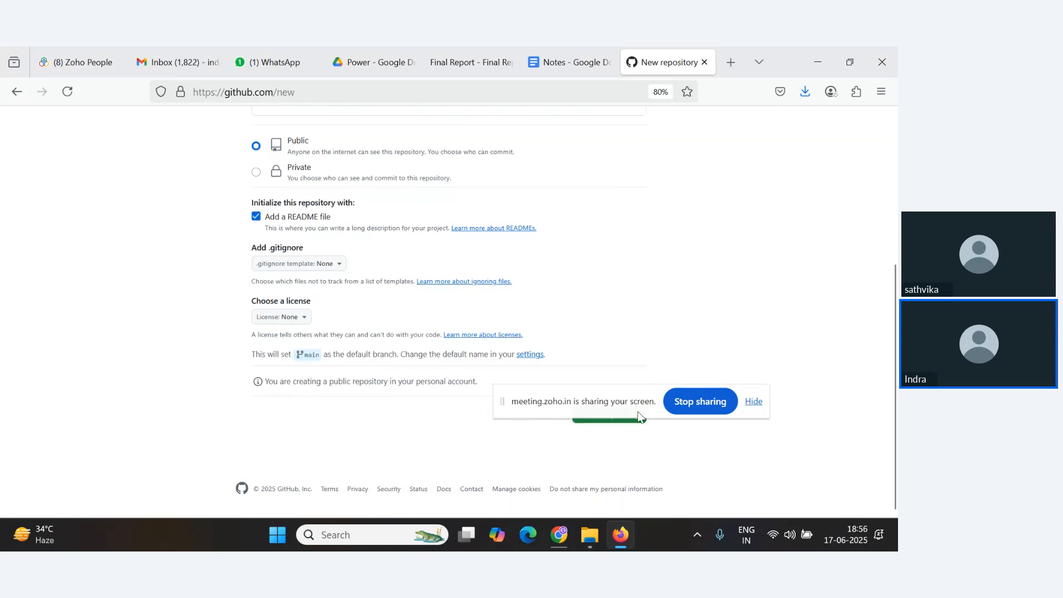
left_click(754, 402)
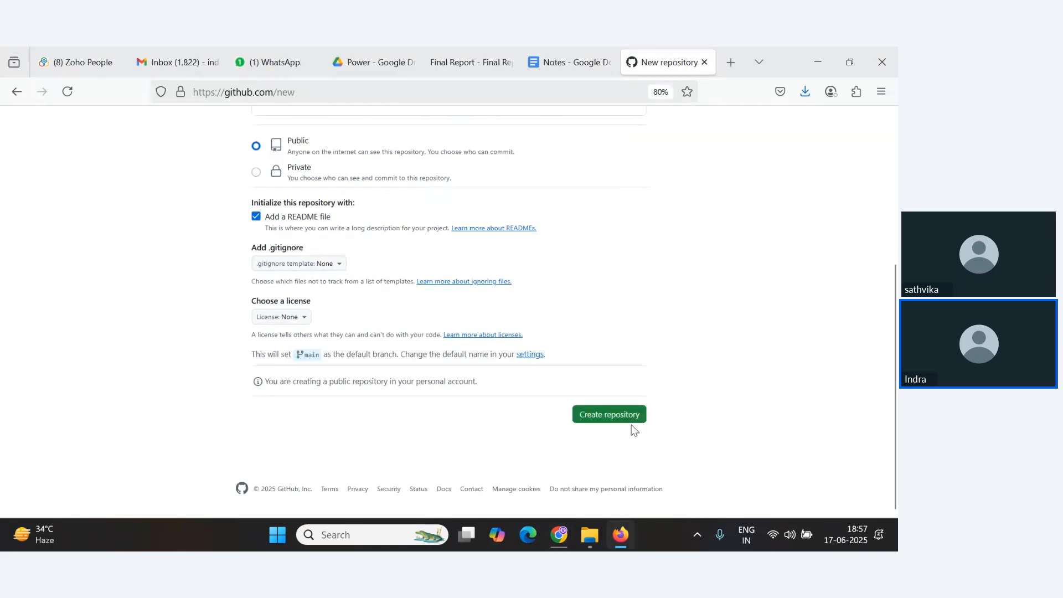
left_click(601, 424)
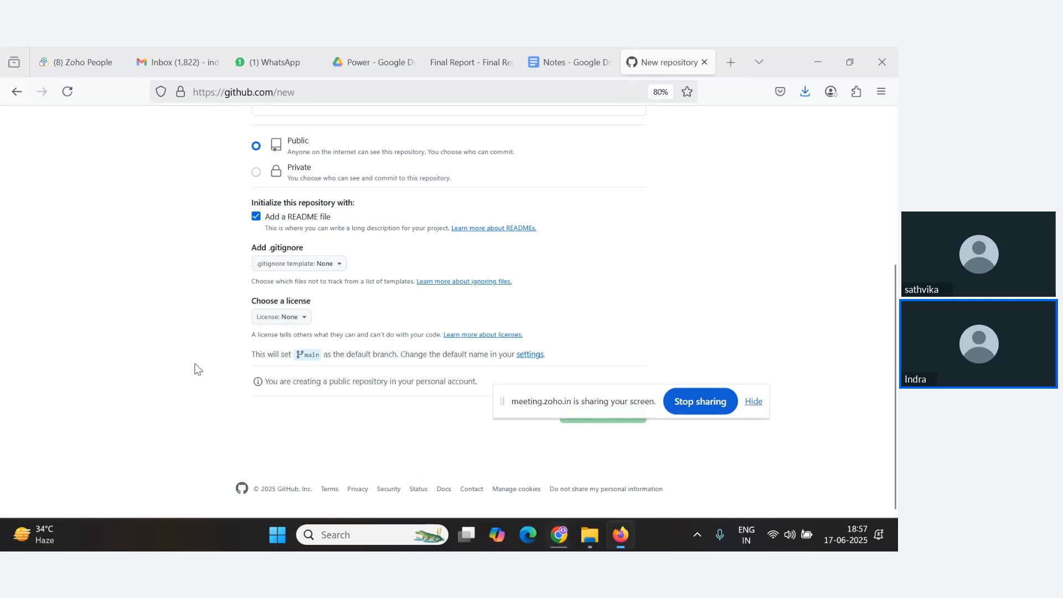
key("alt+Tab")
key("alt+Tab")
key("alt+Tab")
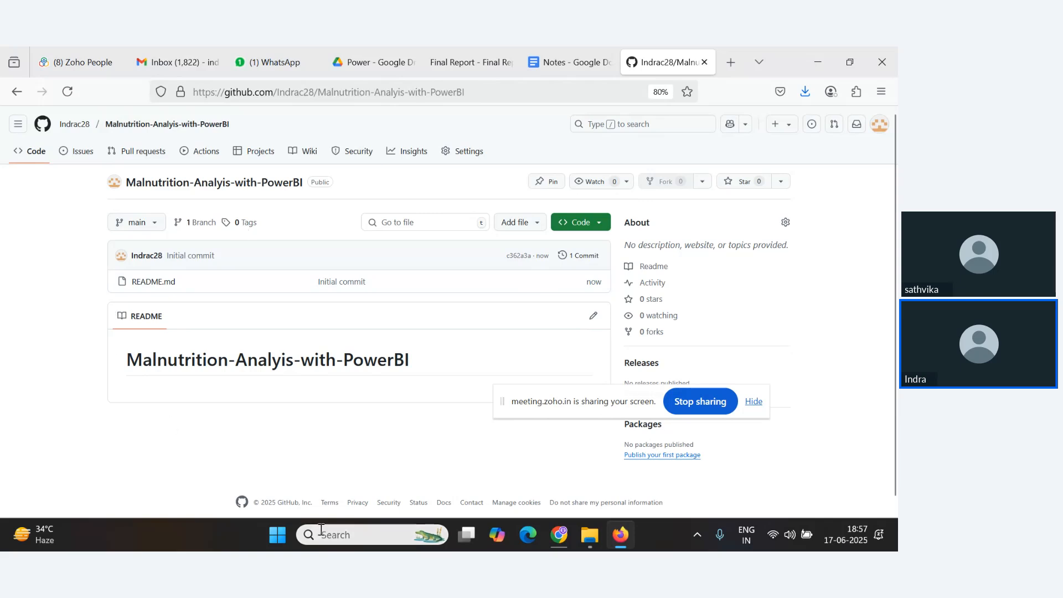
Start uploading files to the new repository and browse to the Desktop's Data Analytics with Power BI folder.
left_click(528, 233)
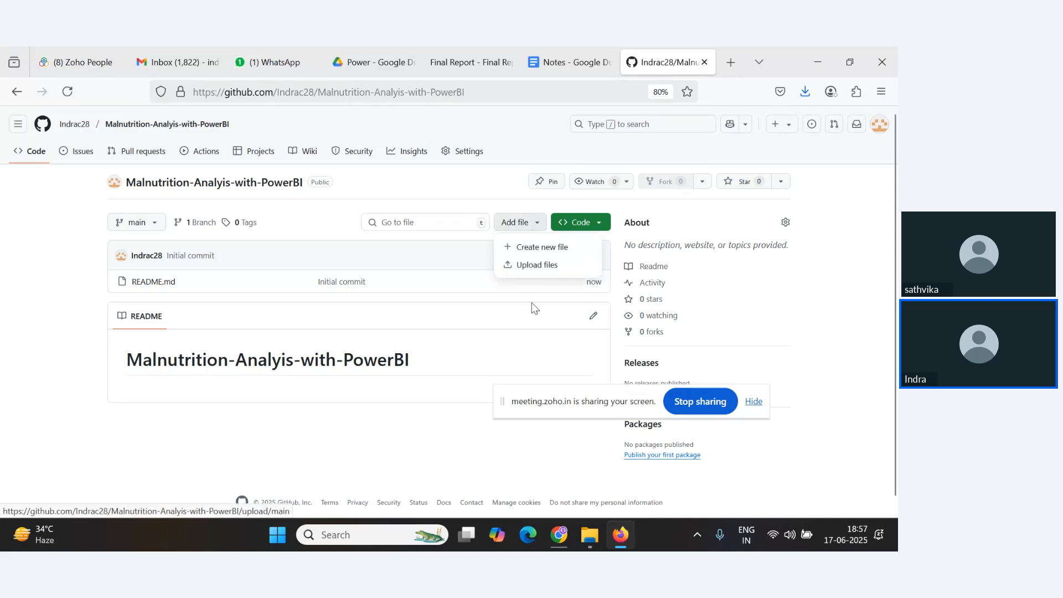
left_click(548, 267)
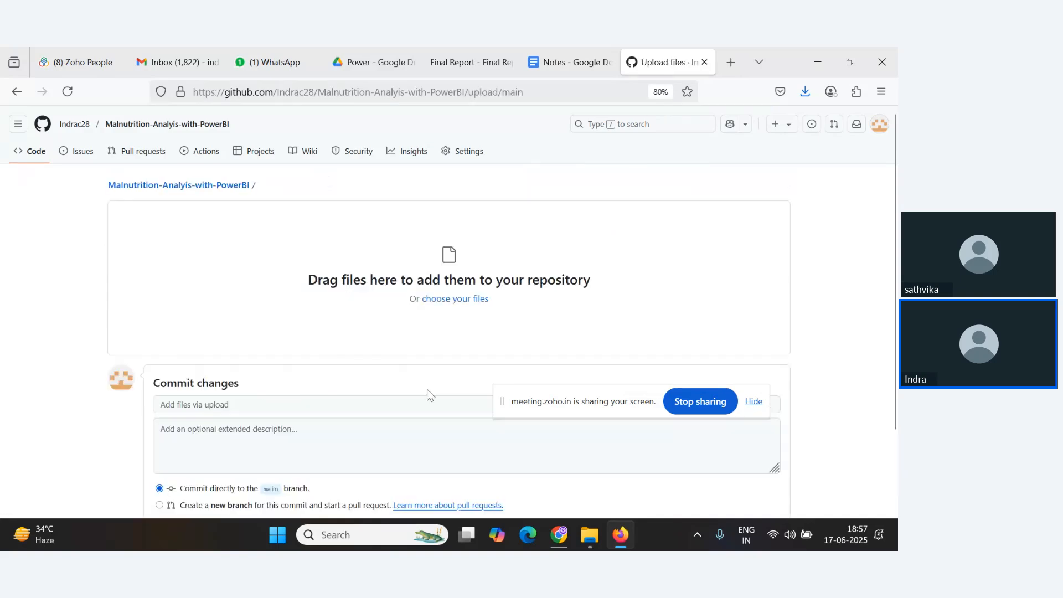
left_click(449, 307)
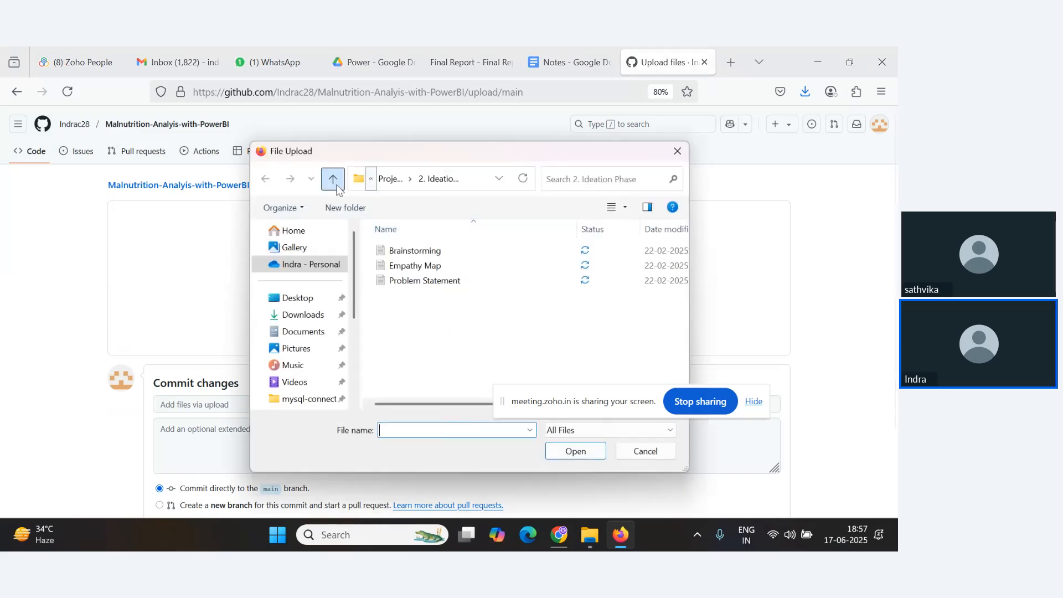
left_click(304, 304)
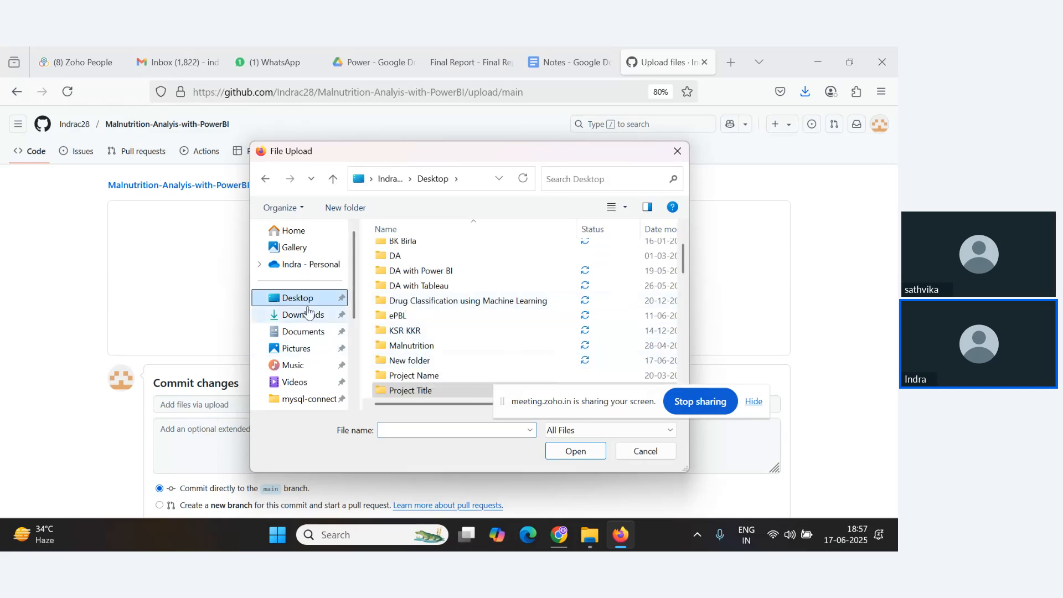
scroll(442, 348, "down", 2)
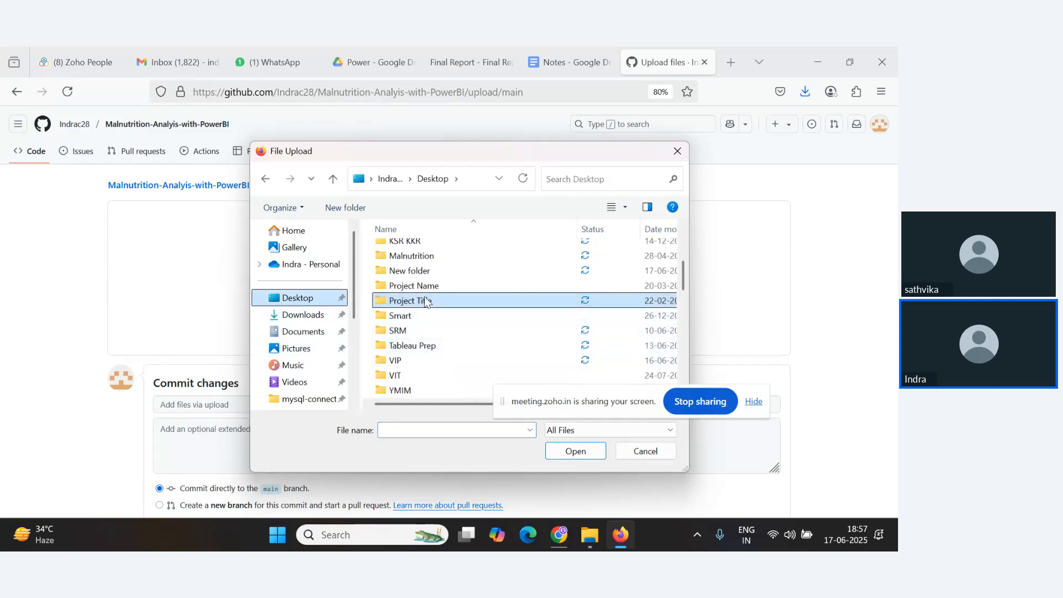
left_click(424, 272)
double_click(424, 272)
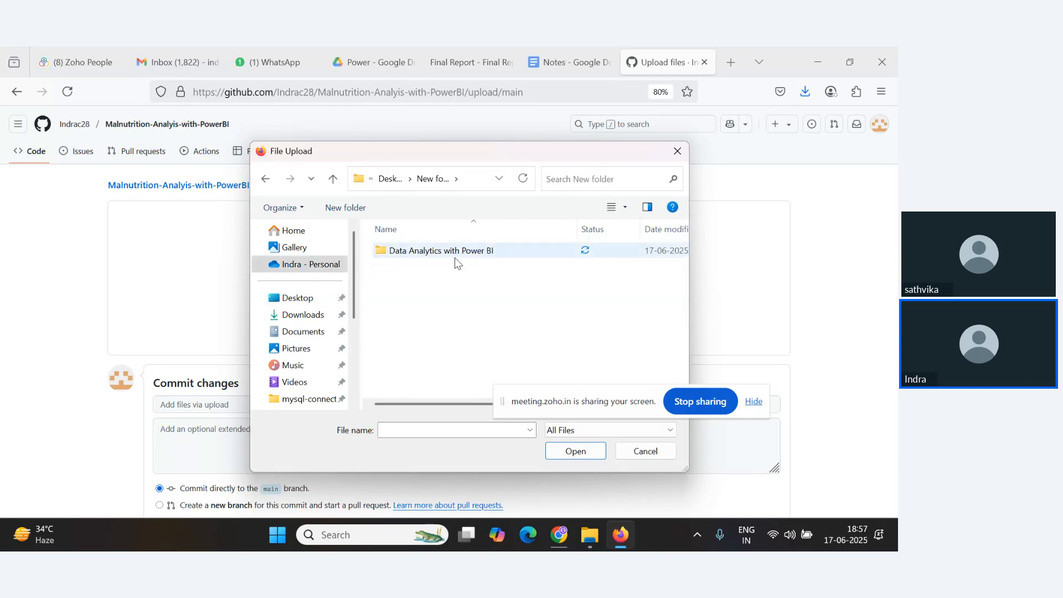
double_click(455, 255)
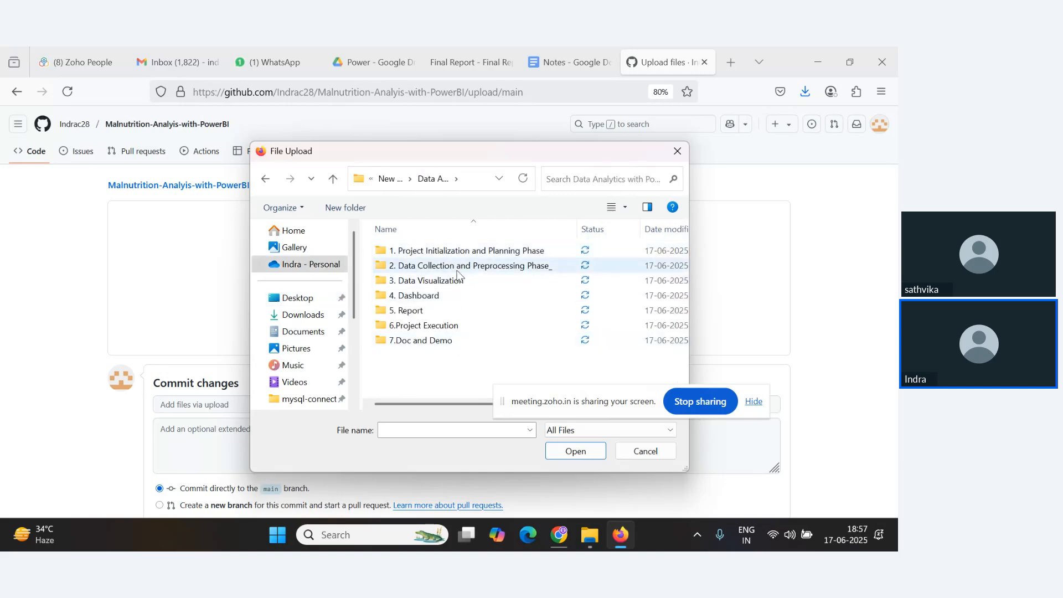
Select all seven numbered project folders in the Data Analytics with Power BI folder and add them to the upload.
left_click_drag(463, 154, 200, 135)
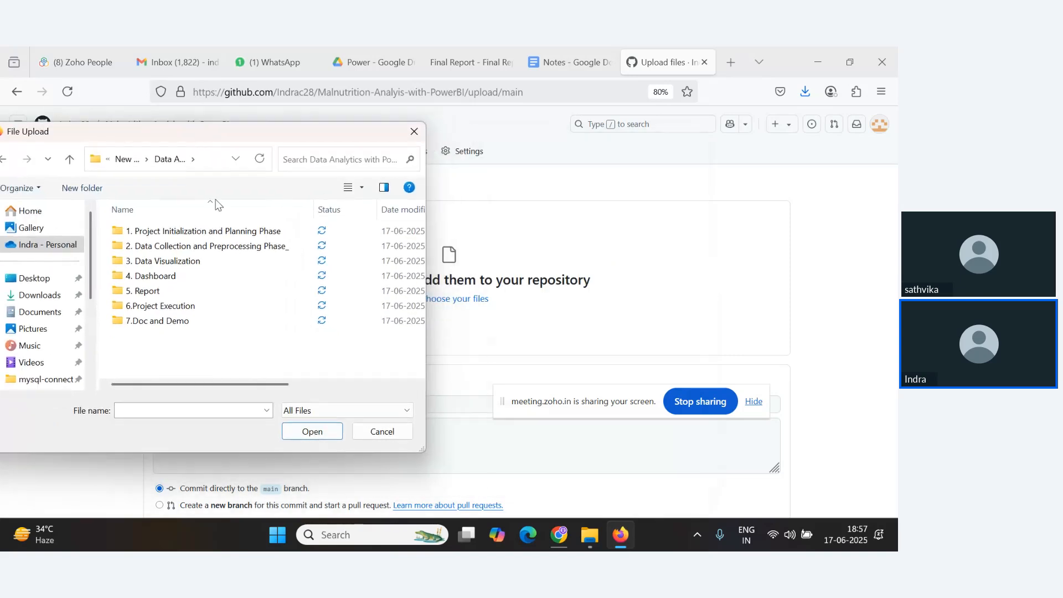
left_click(206, 233)
key("ctrl+a")
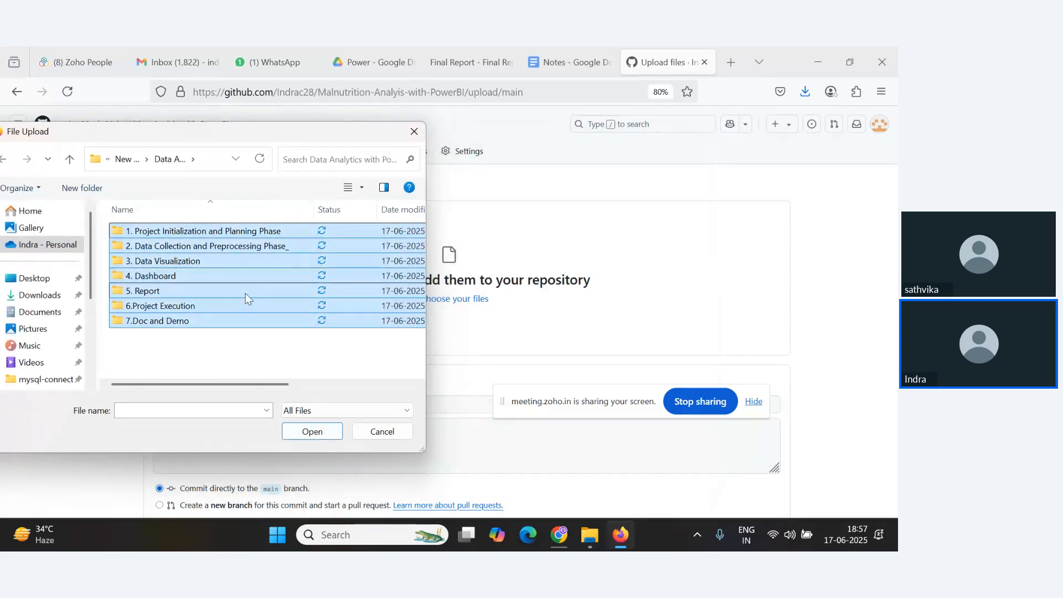
left_click_drag(195, 275, 411, 431)
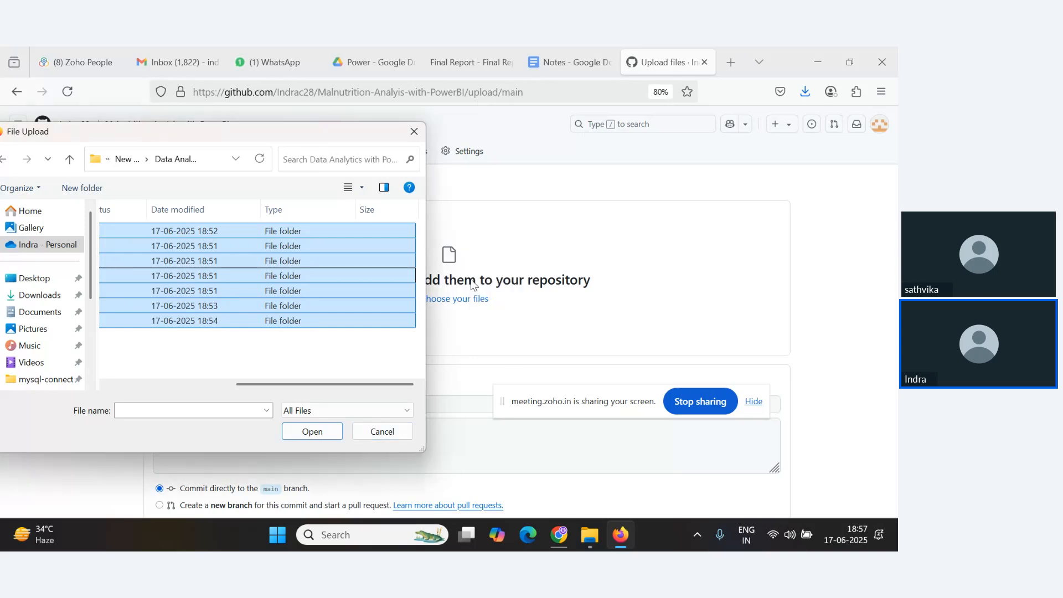
left_click_drag(474, 285, 538, 286)
left_click_drag(399, 133, 417, 133)
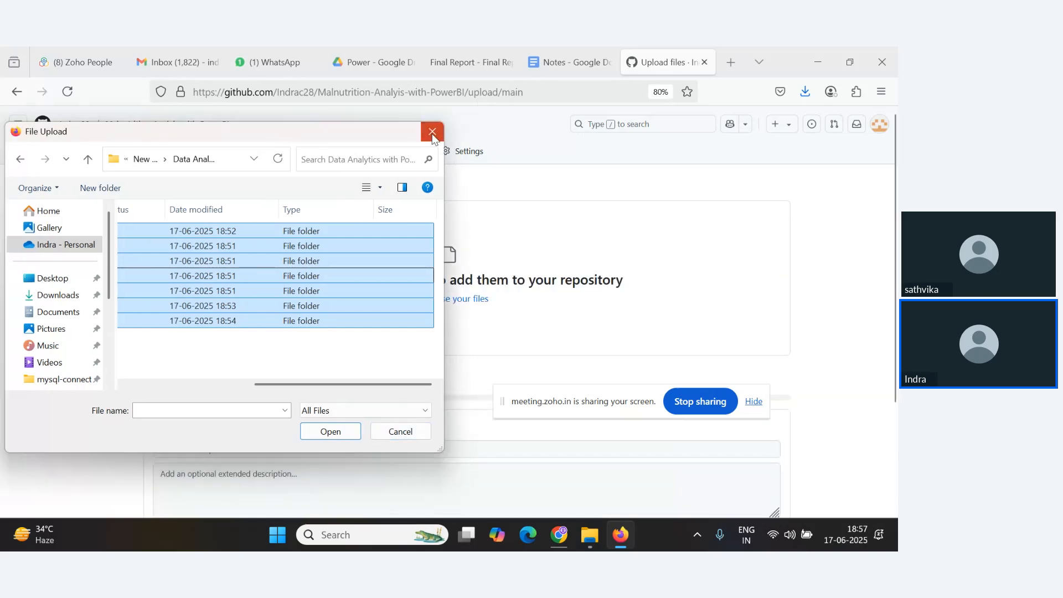
left_click(432, 137)
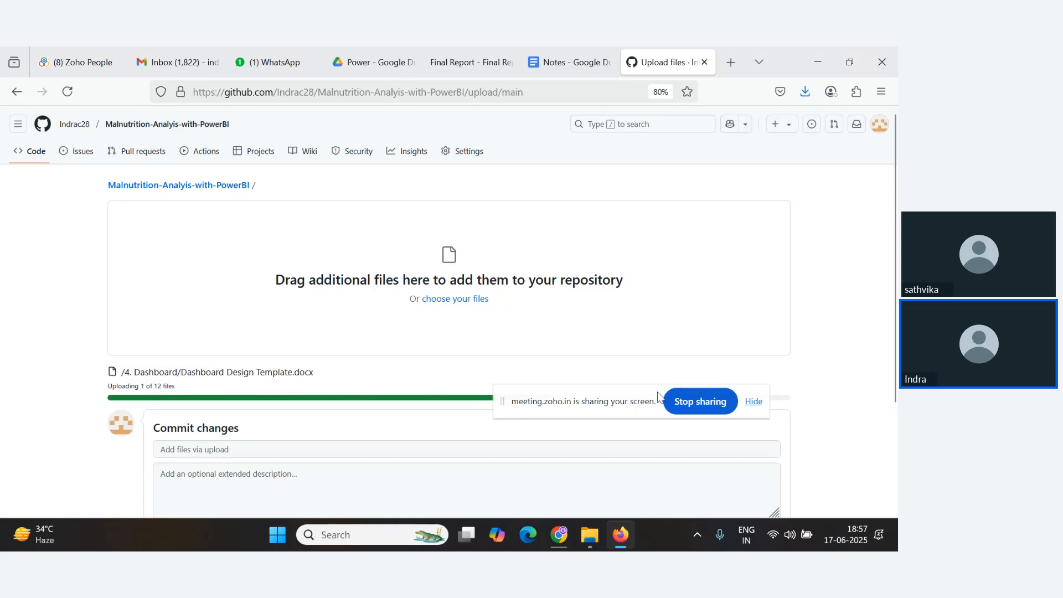
Review the list of queued files and commit the changes directly to the main branch.
left_click(754, 401)
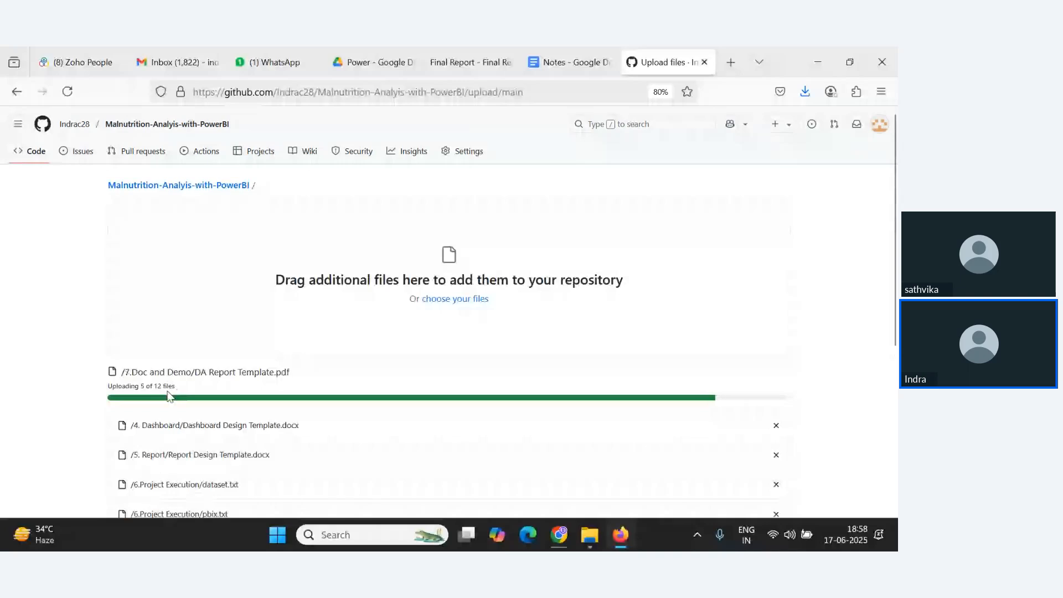
scroll(207, 392, "down", 1)
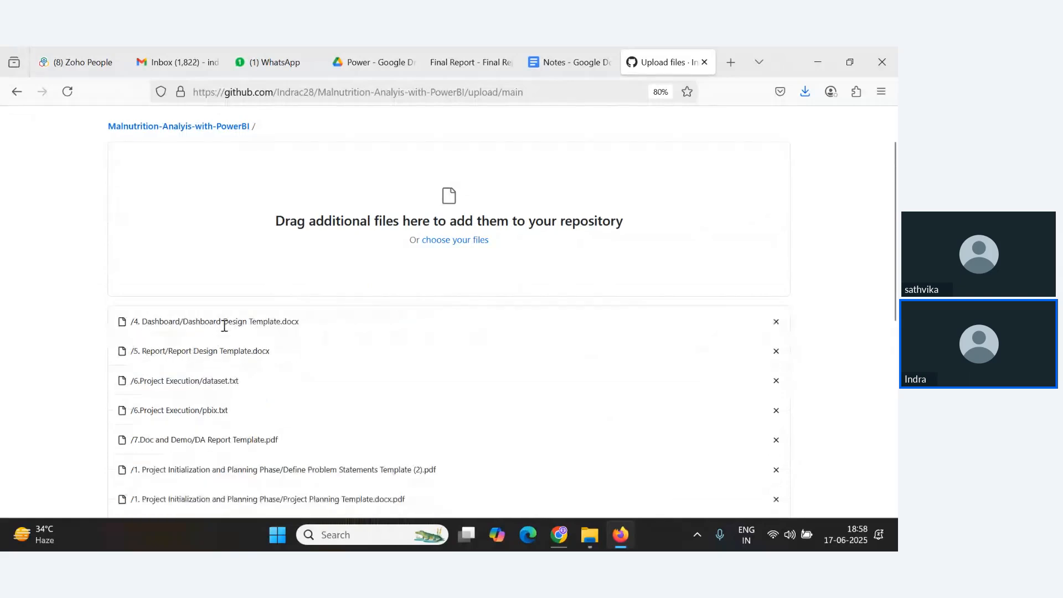
scroll(225, 327, "down", 2)
scroll(226, 333, "down", 5)
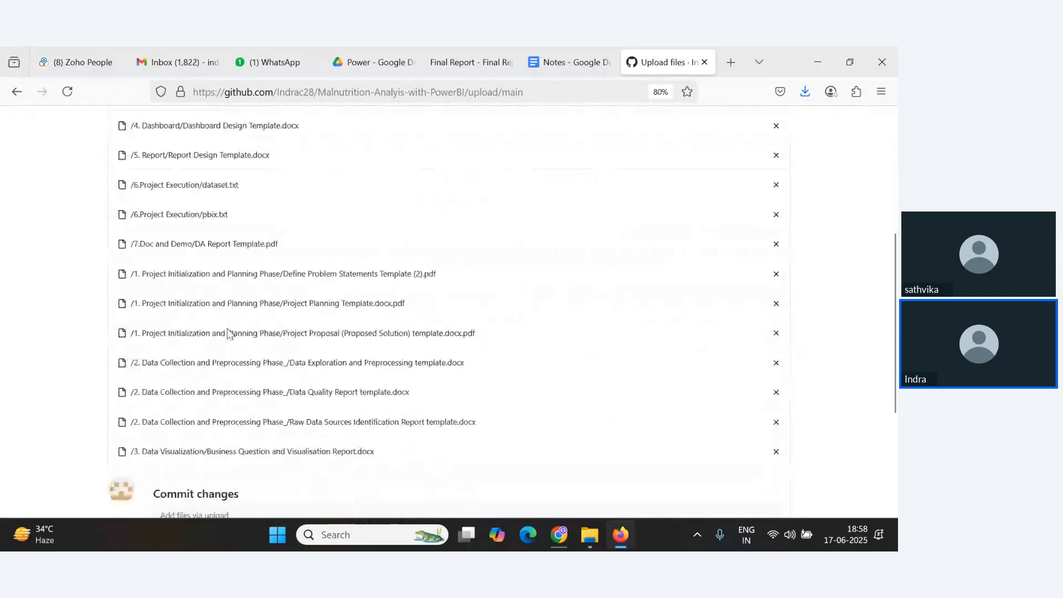
scroll(228, 332, "up", 8)
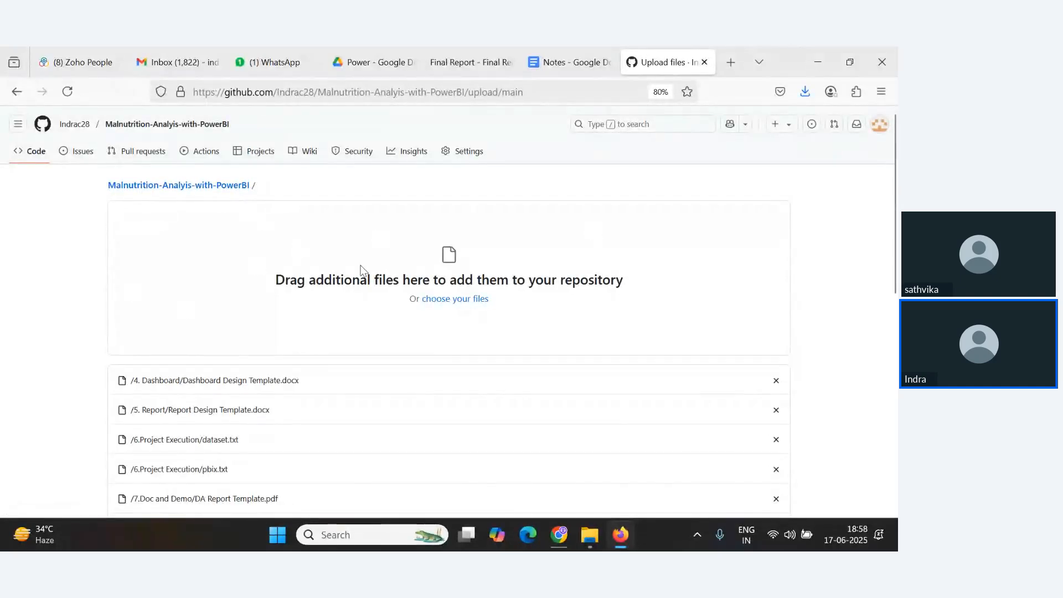
scroll(458, 311, "down", 9)
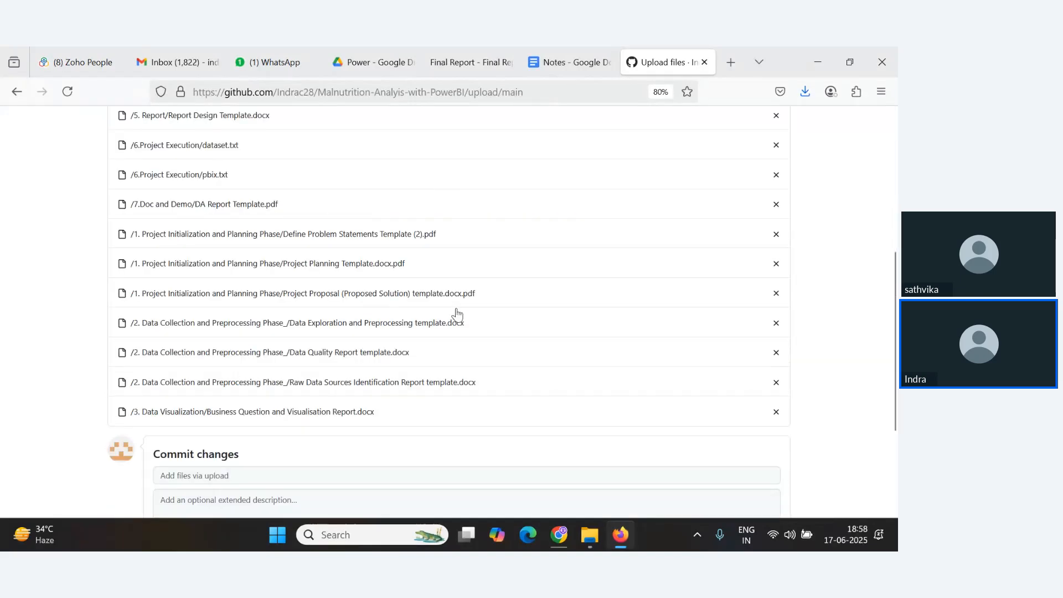
scroll(443, 311, "down", 5)
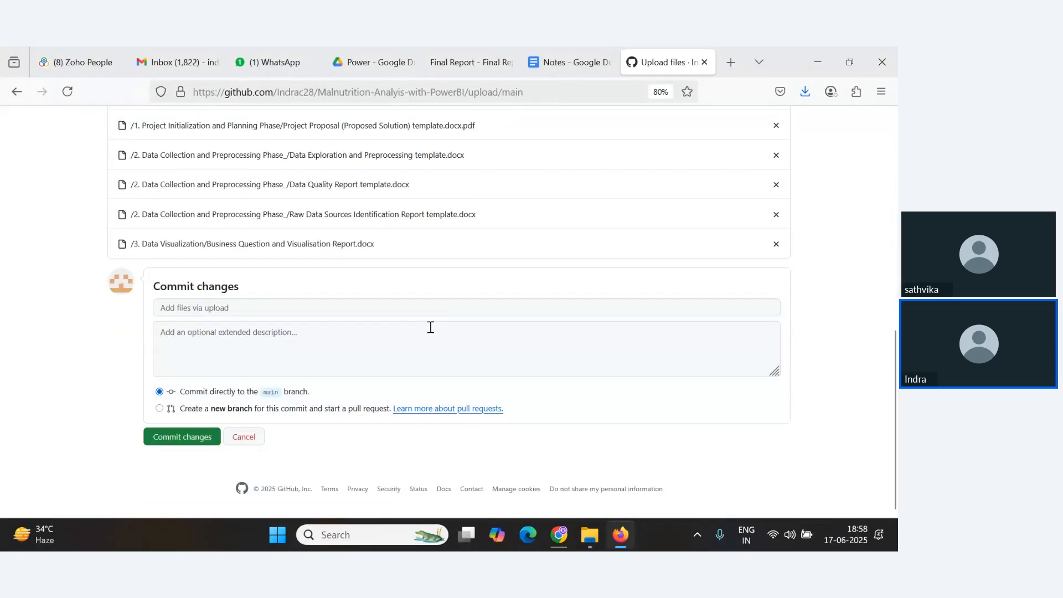
left_click(179, 441)
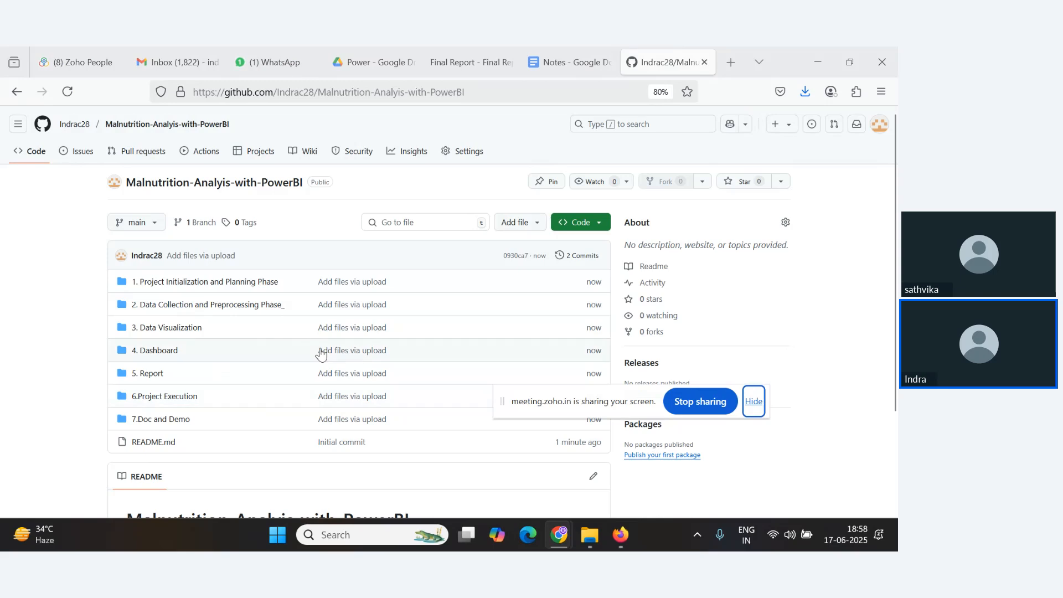
Open the 1. Project Initialization and Planning Phase folder to check its files, then return to the repository root.
left_click(176, 287)
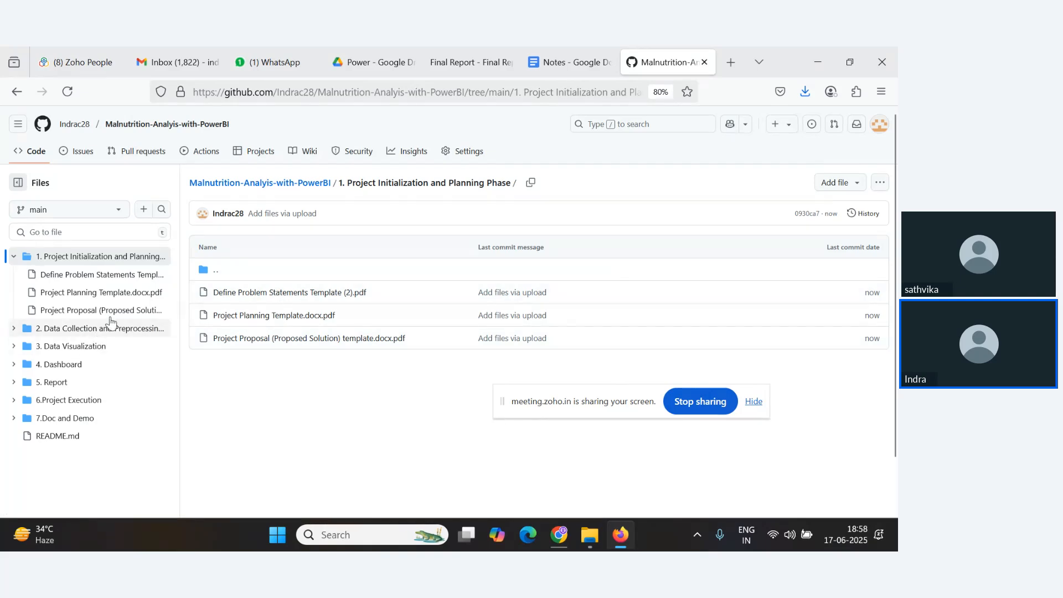
key("alt+Tab")
key("Tab")
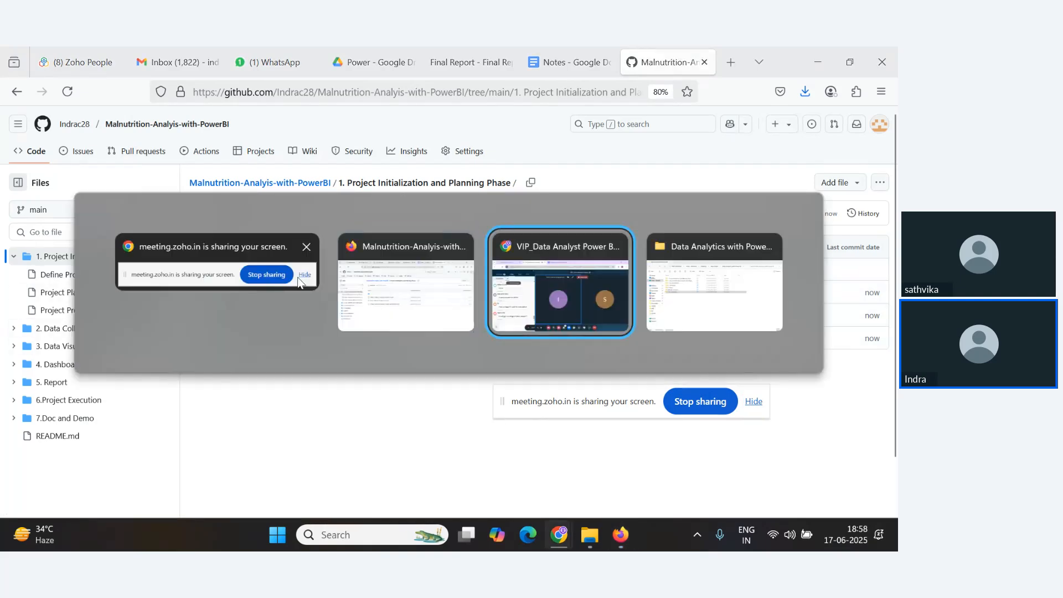
scroll(118, 422, "down", 2)
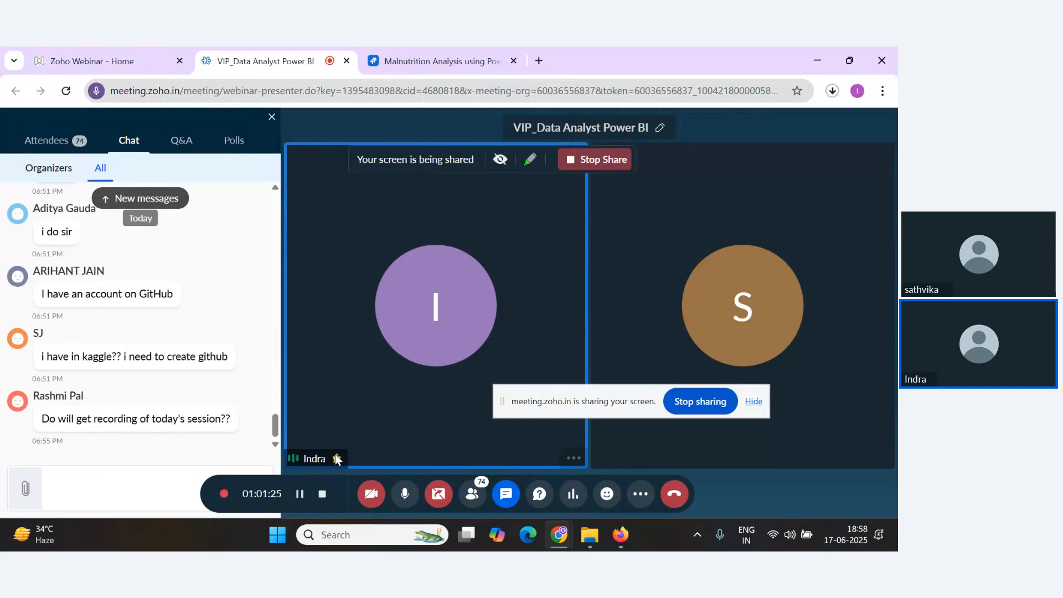
key("alt+Tab")
key("Tab")
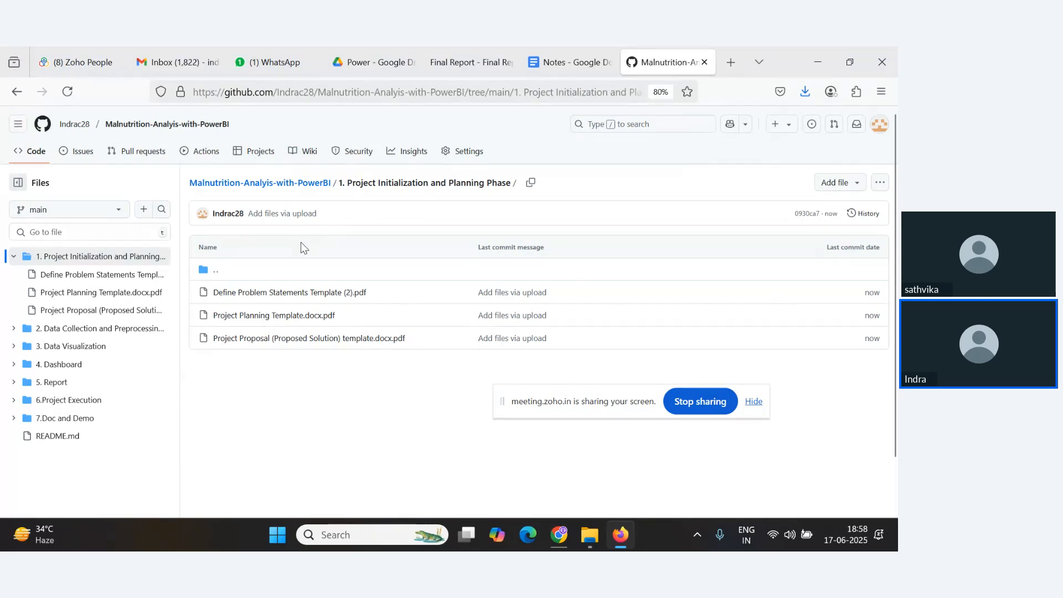
left_click(277, 184)
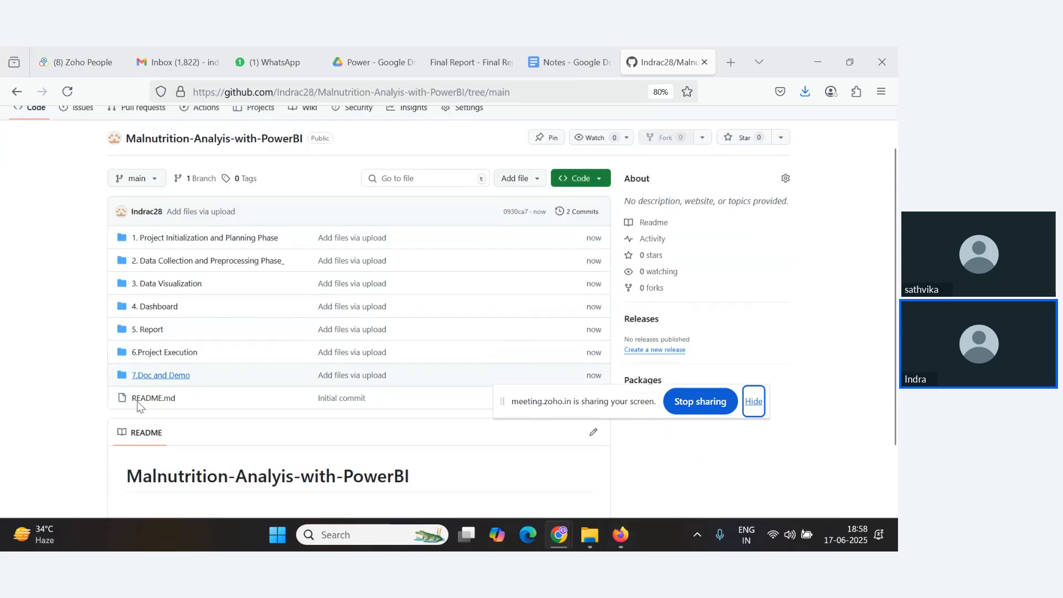
Select the repository's full URL in the browser address bar.
key("alt+Tab")
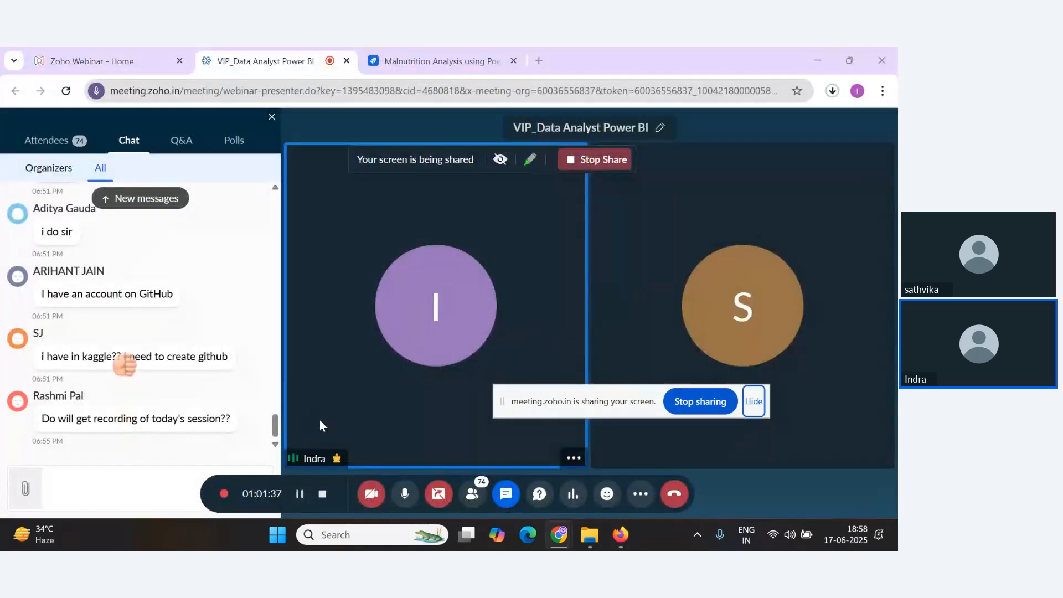
key("alt+Tab")
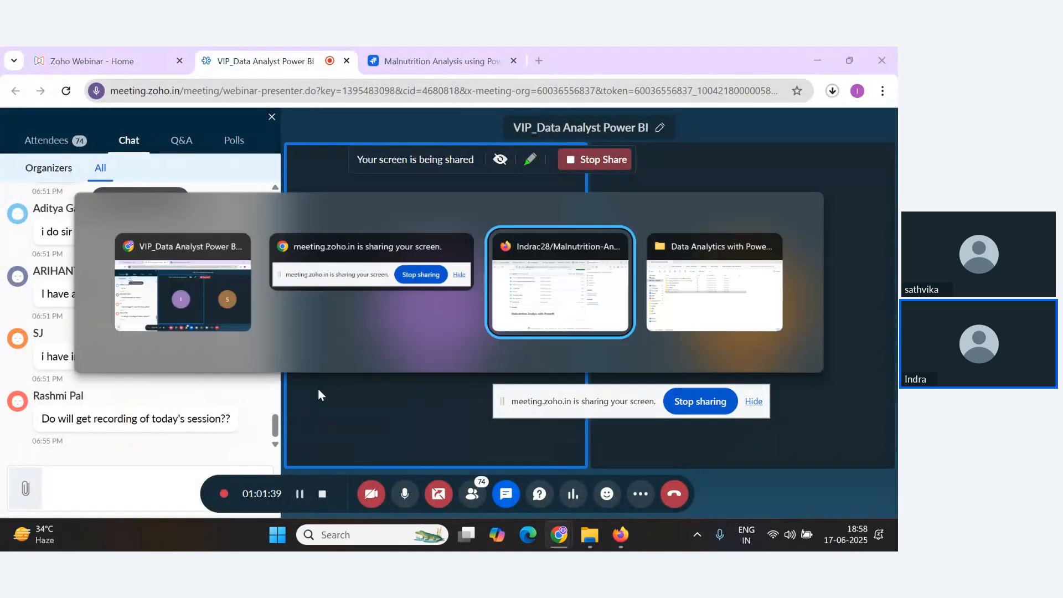
left_click(540, 89)
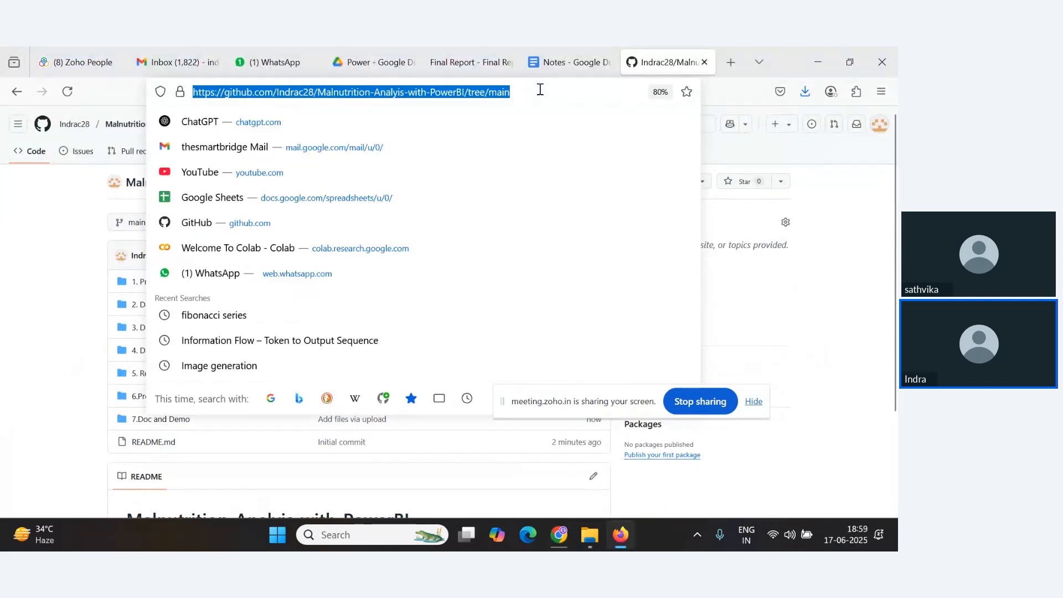
key("alt+Tab")
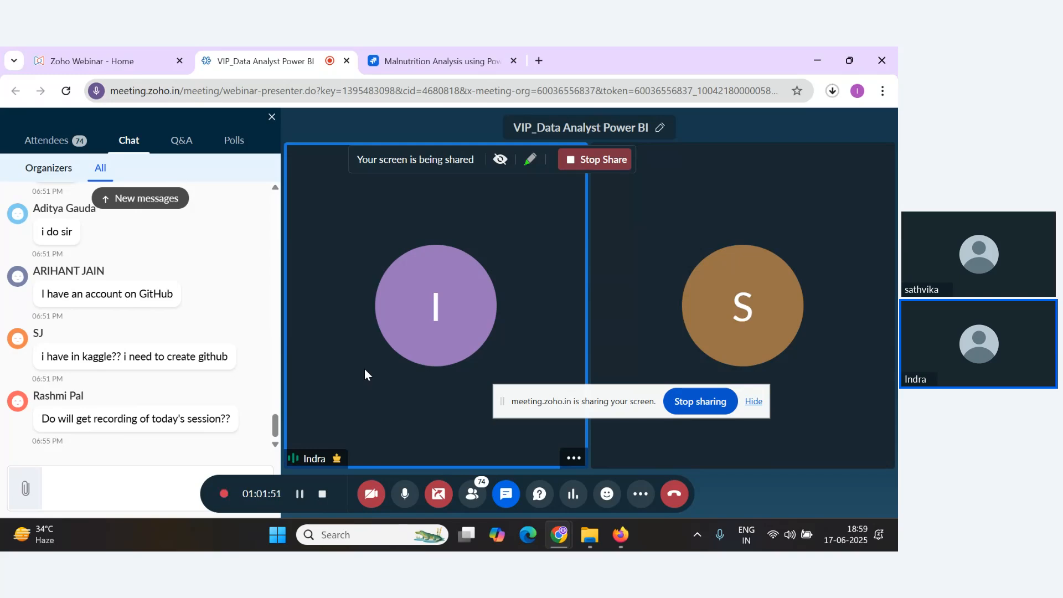
key("alt+Tab")
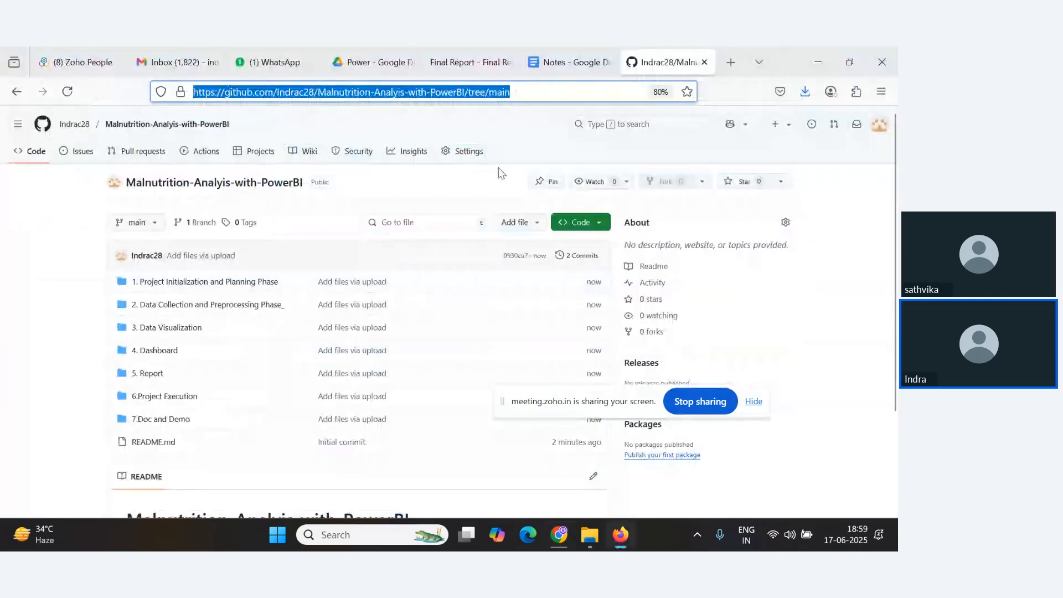
left_click(537, 89)
left_click_drag(537, 90, 180, 92)
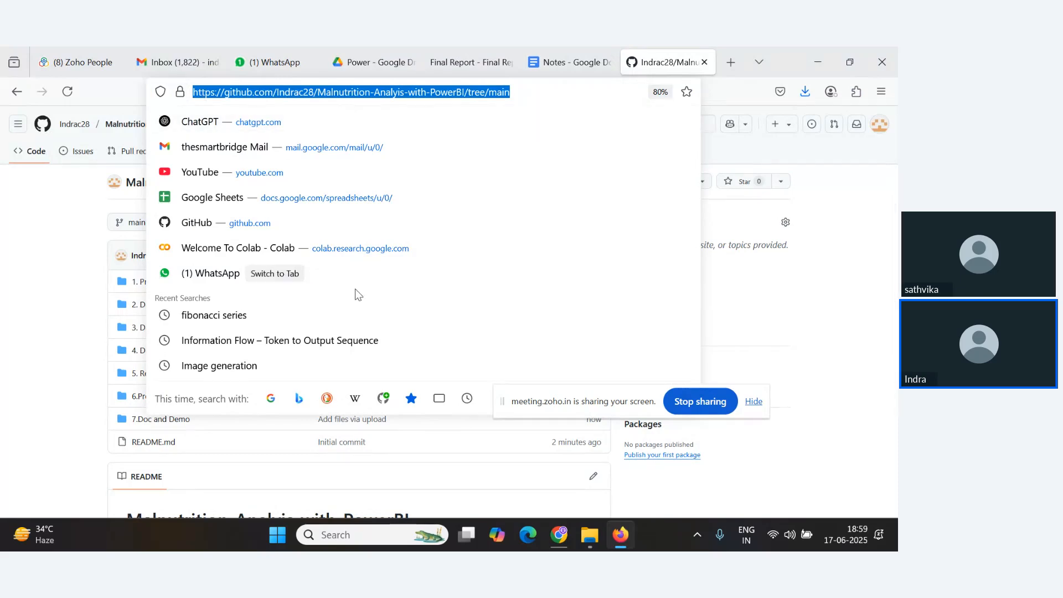
left_click(533, 91)
key("ctrl+a")
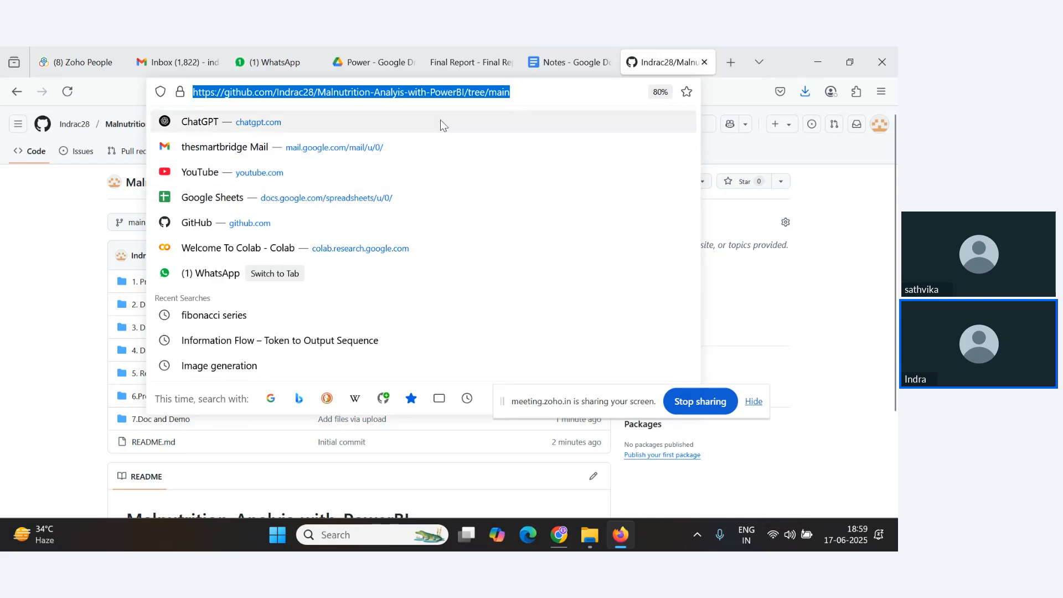
left_click(551, 97)
left_click_drag(560, 97, 189, 92)
key("alt+Tab")
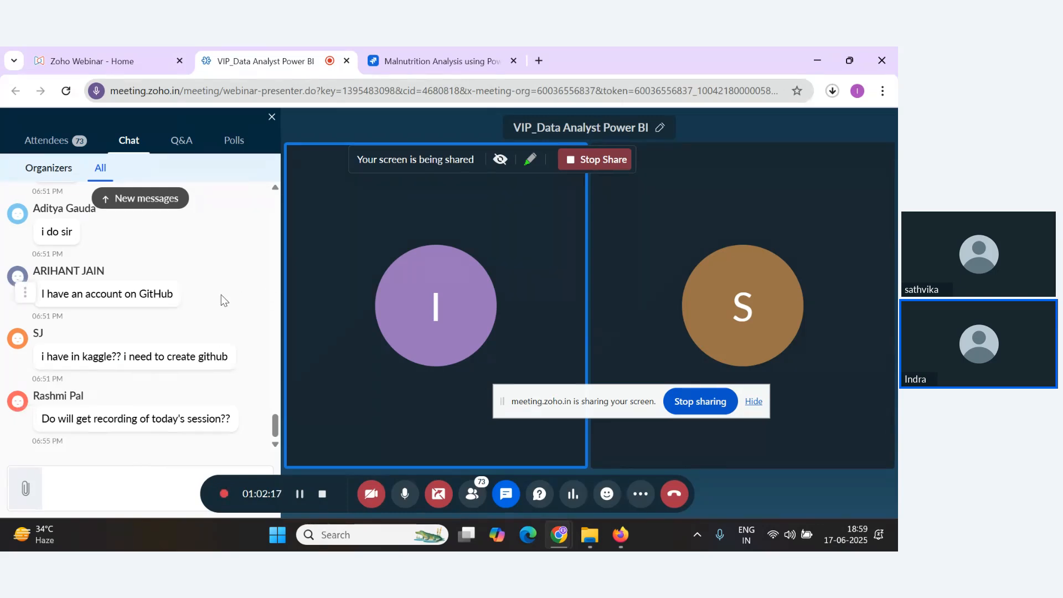
left_click(754, 402)
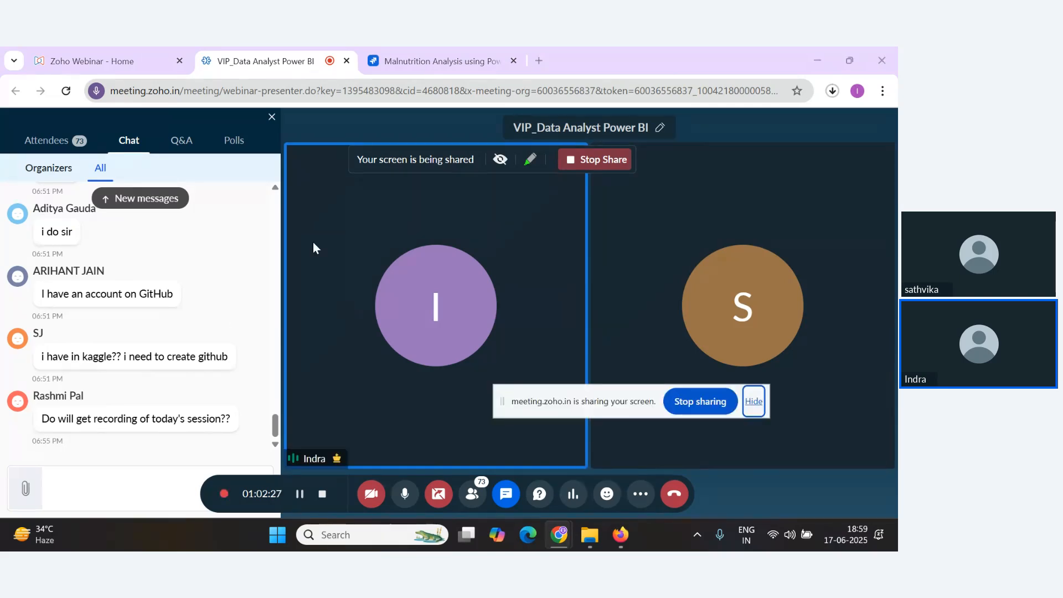
key("alt+Tab")
left_click(522, 91)
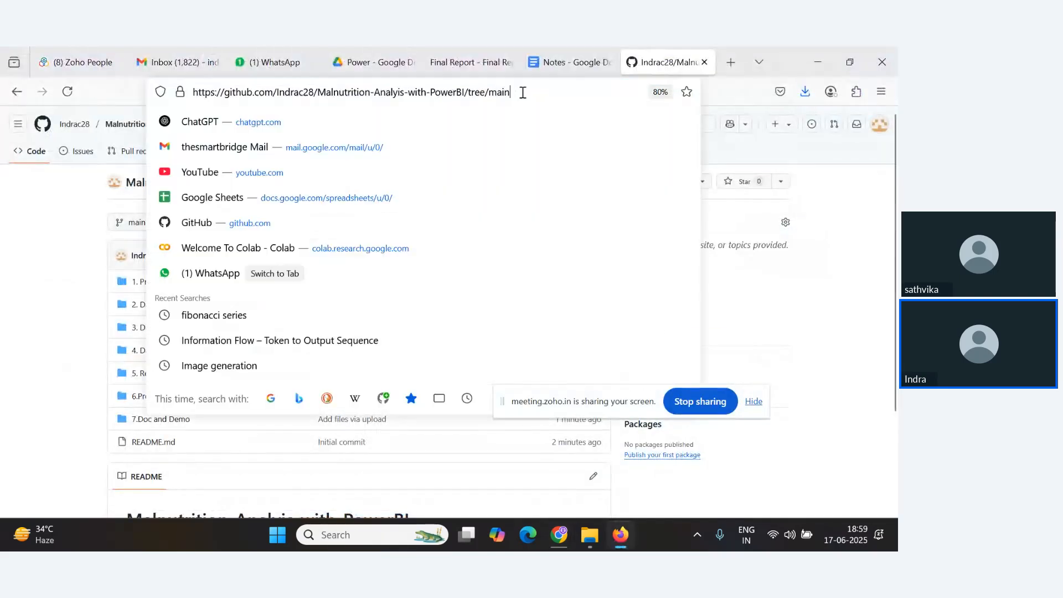
key("Escape")
key("alt+Tab")
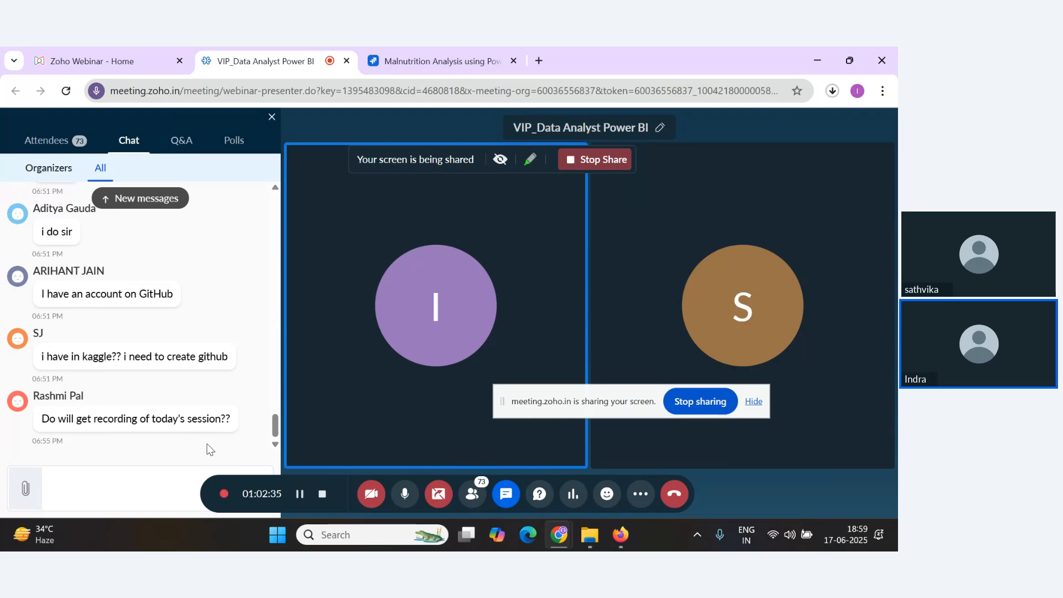
Dismiss the microphone error dialog in the Zoho meeting and toggle the microphone.
scroll(162, 442, "up", 1)
scroll(161, 440, "up", 4)
scroll(226, 427, "down", 5)
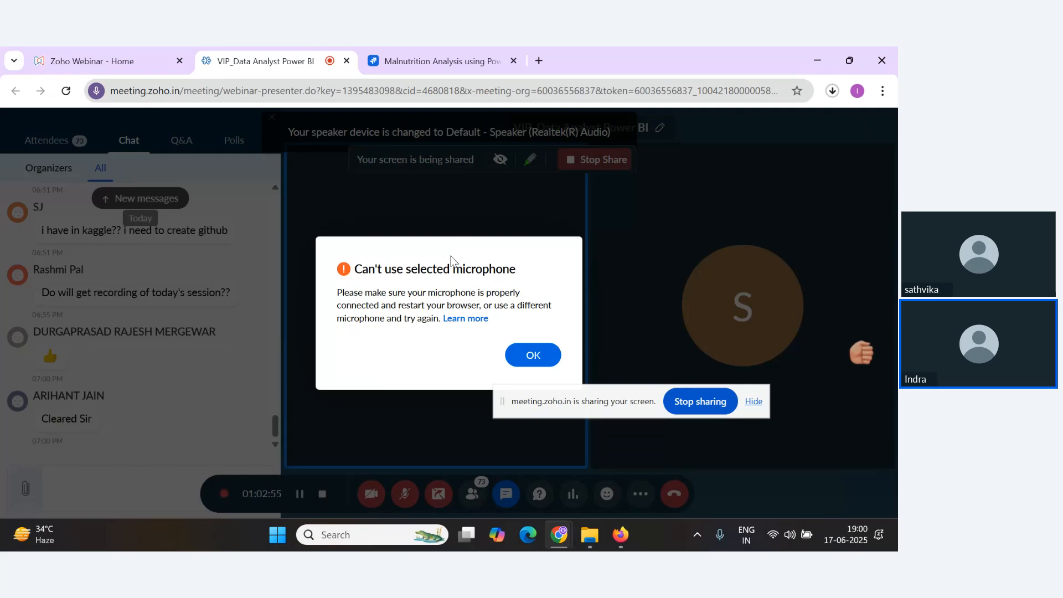
left_click(588, 365)
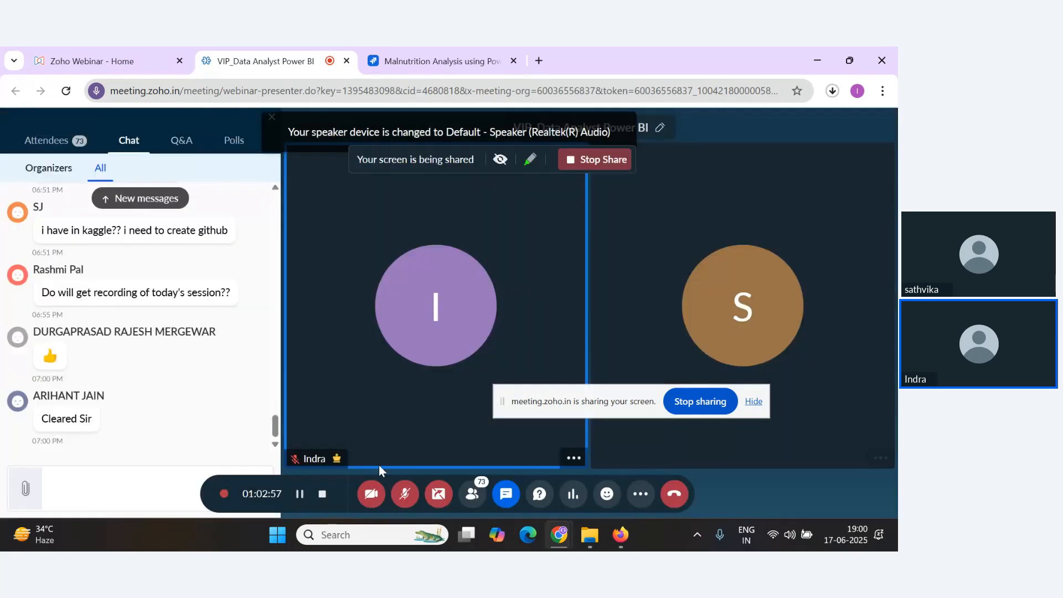
left_click(405, 495)
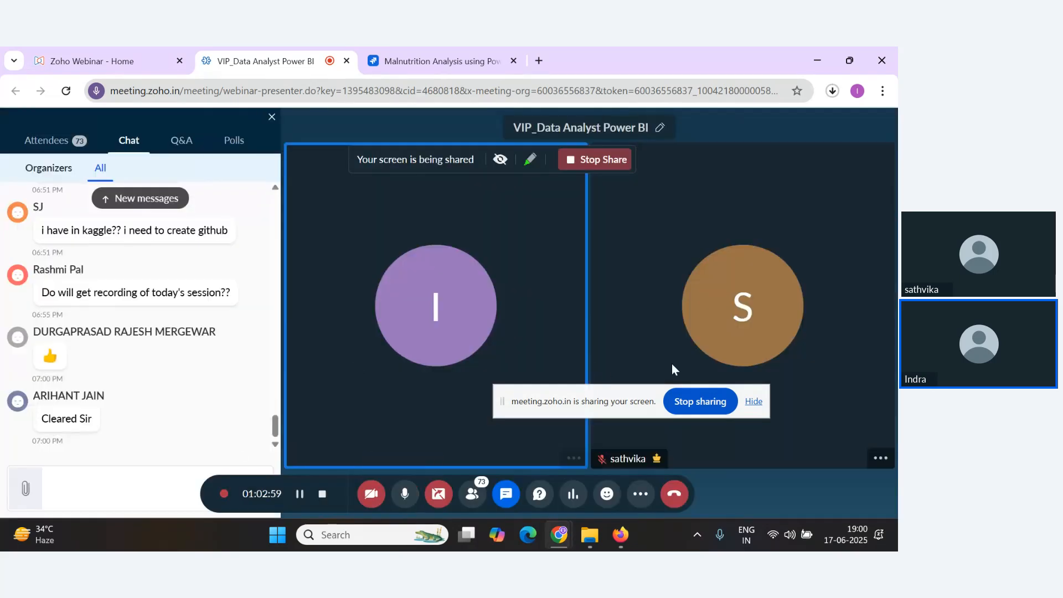